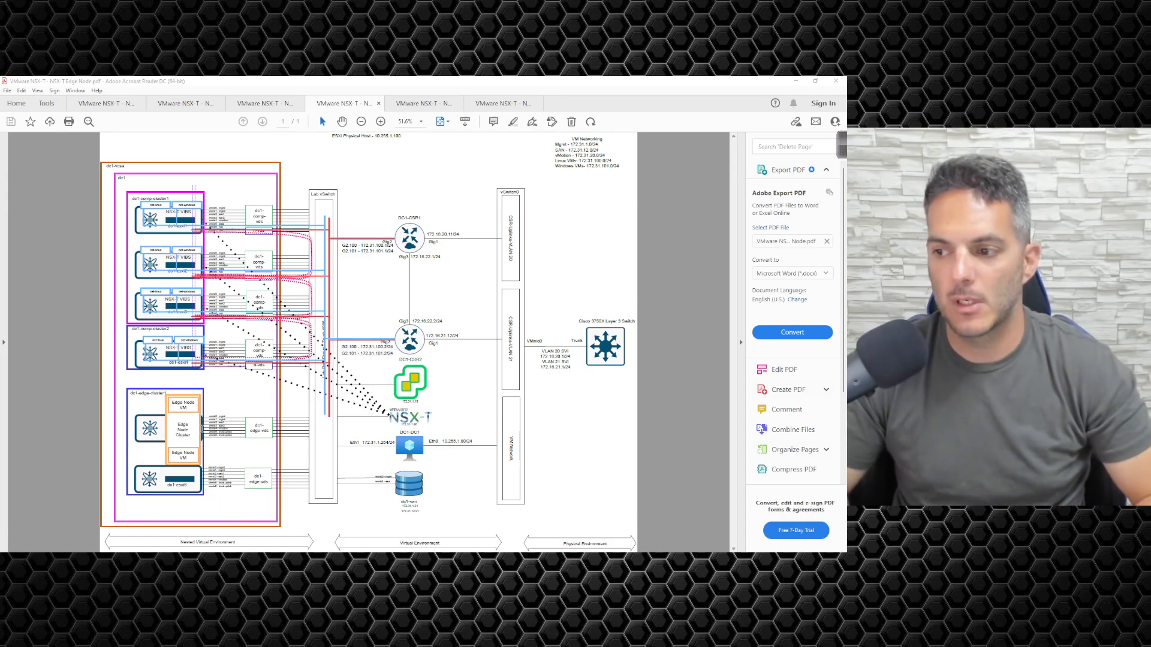
- Zoom the diagram to 400% on the dc1-edge-vds uplinks, vmnic0 mgmt through vmnic6 trunk
scroll(196, 432, up, 3)
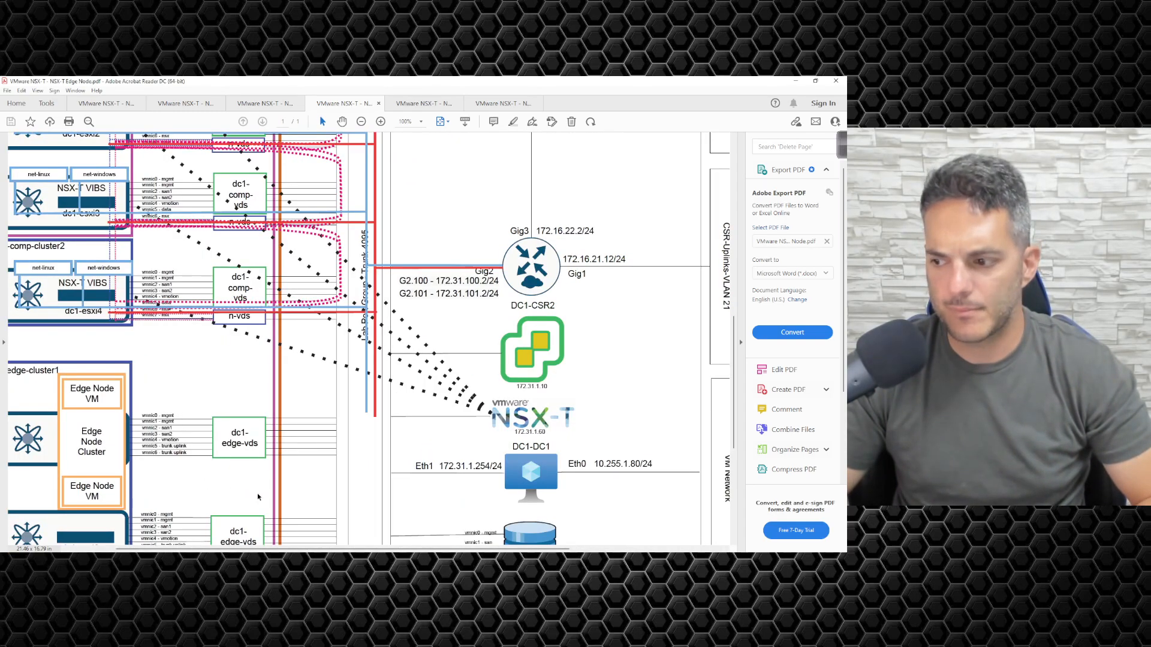
drag(326, 546, 280, 546)
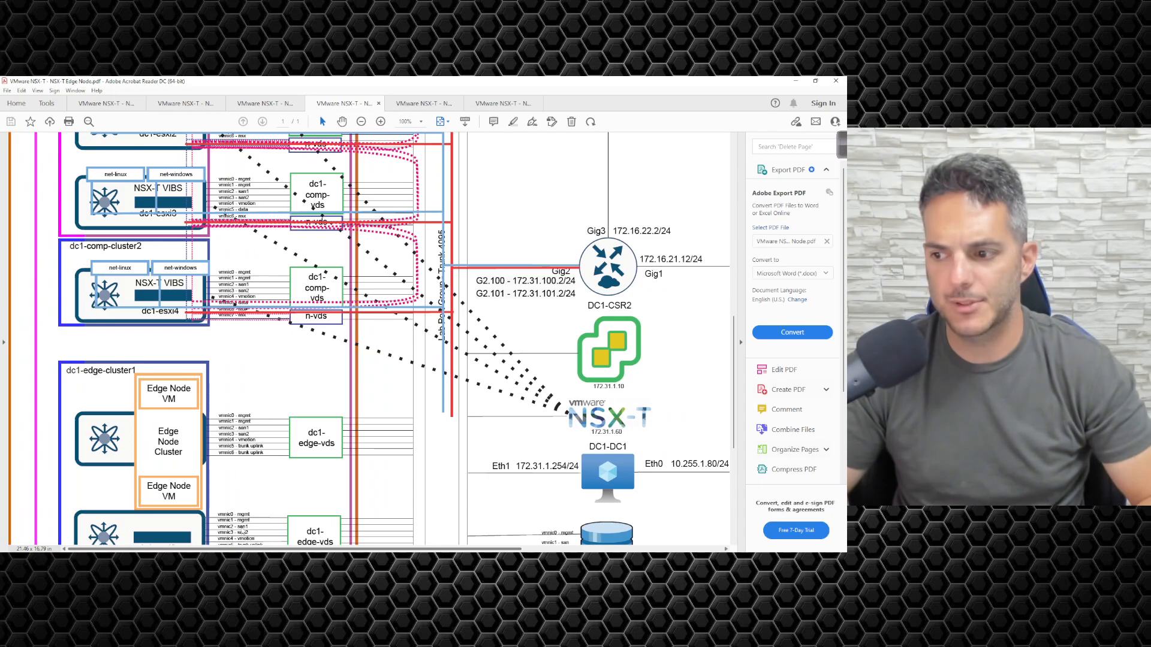
scroll(231, 474, down, 1)
scroll(230, 474, down, 1)
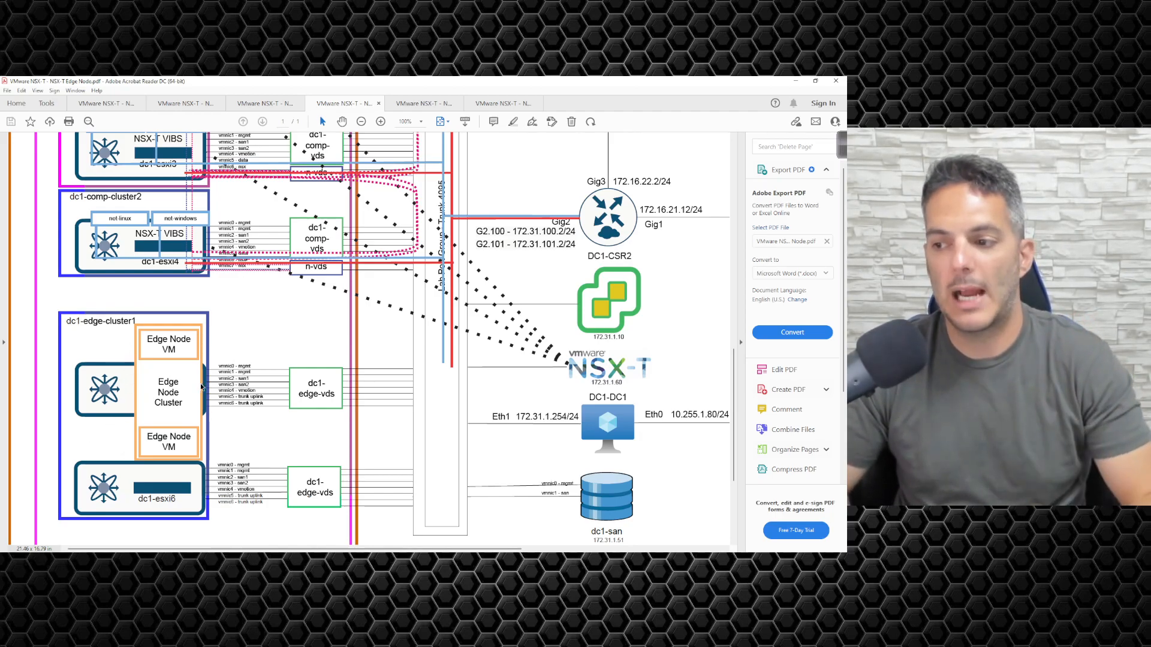
drag(184, 408, 156, 380)
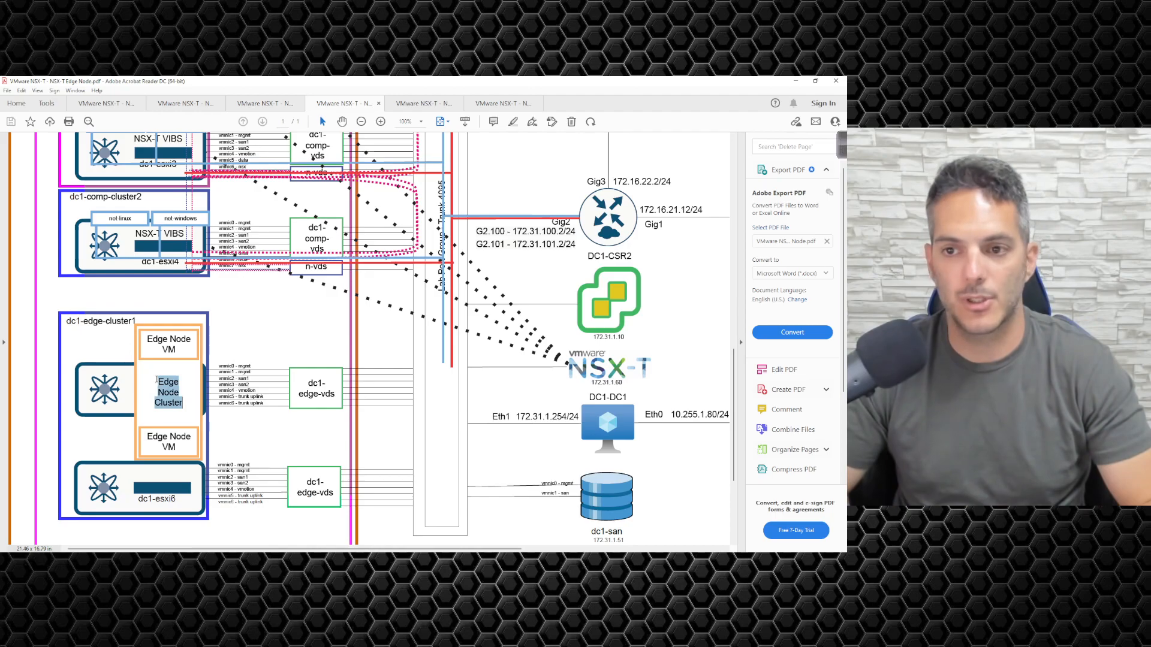
click(165, 408)
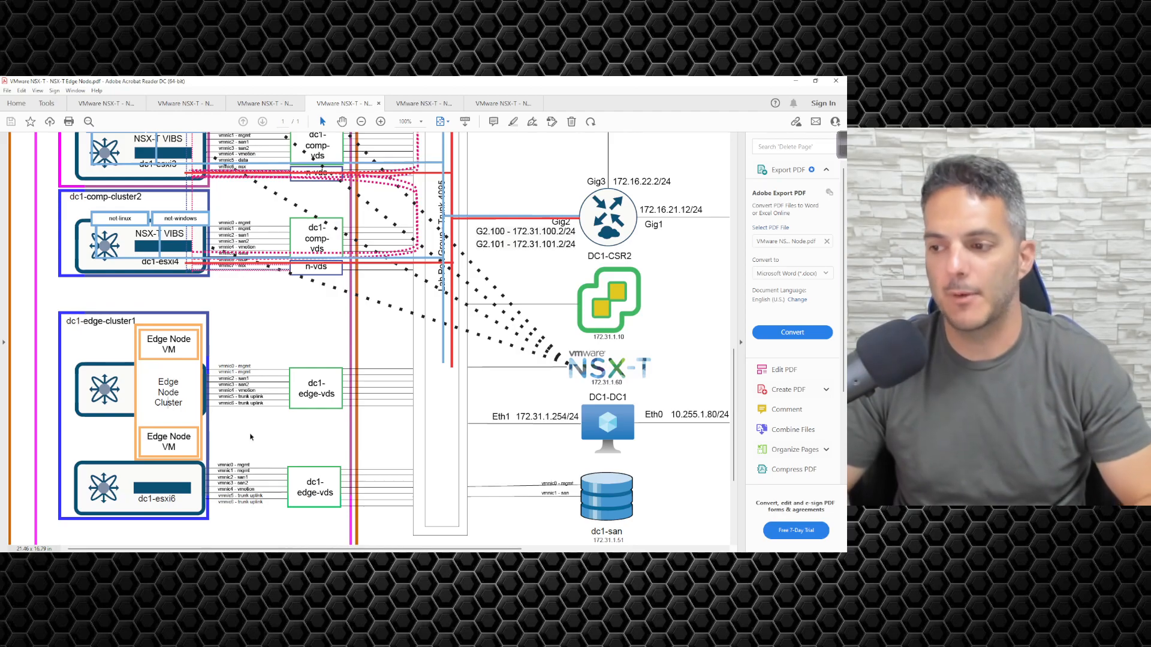
ctrl+scroll(239, 397, up, 2)
ctrl+scroll(240, 396, up, 3)
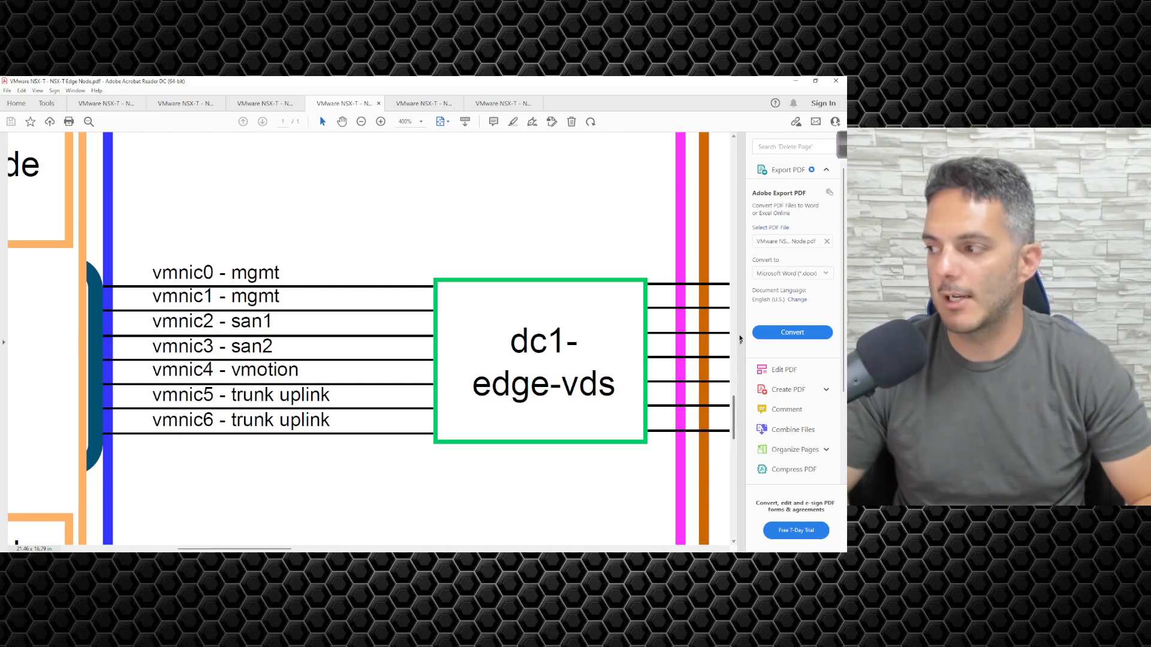
- Hide the Tools pane and zoom out to 125% to show the whole Edge Node Cluster area
click(740, 339)
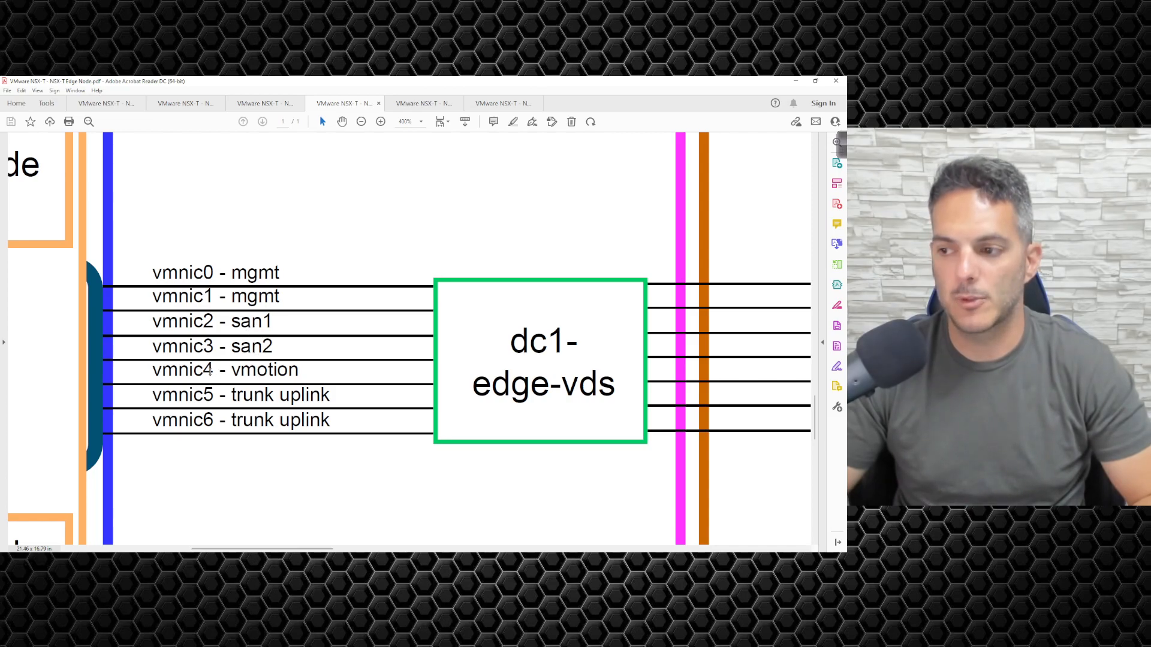
drag(311, 377, 152, 376)
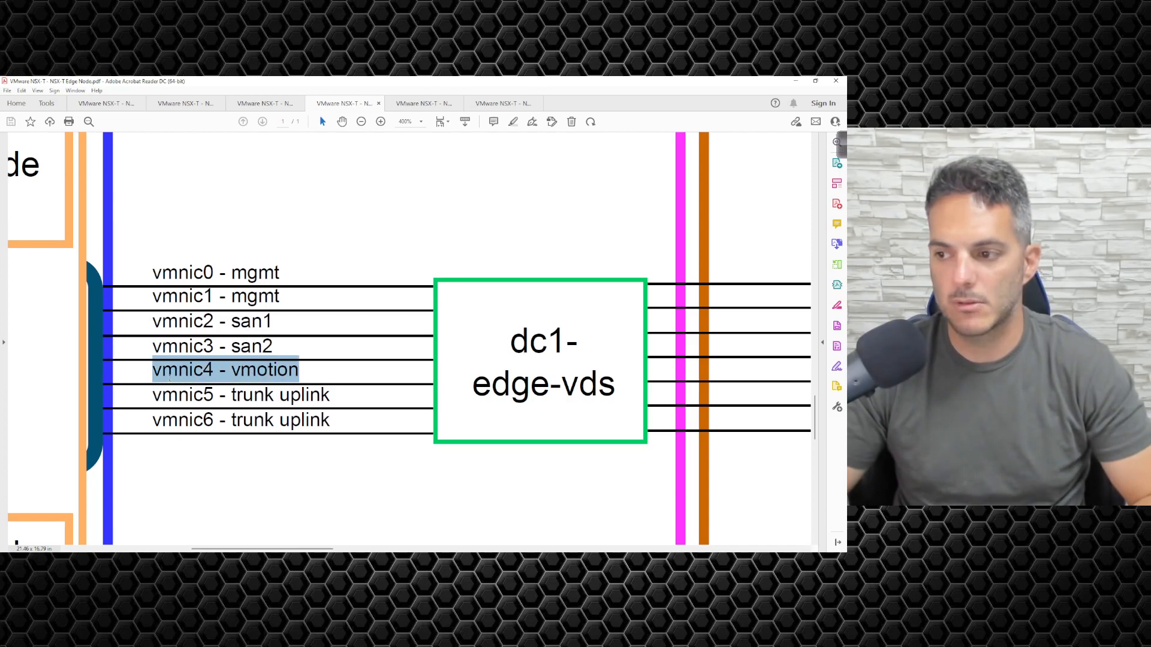
click(170, 376)
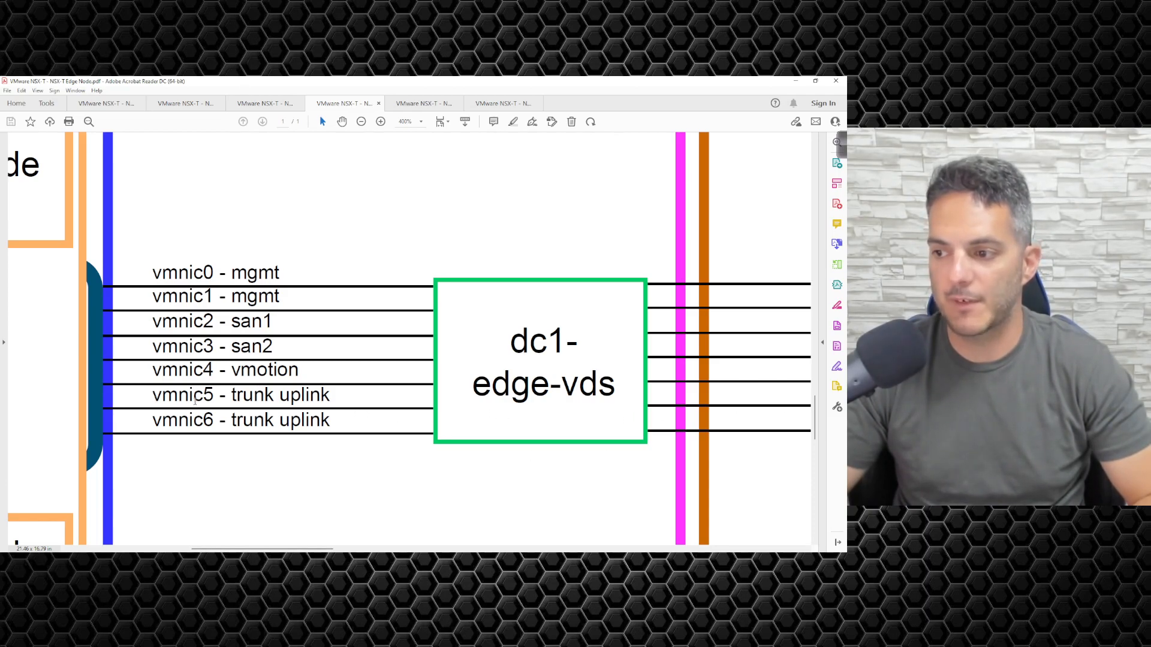
scroll(194, 400, down, 4)
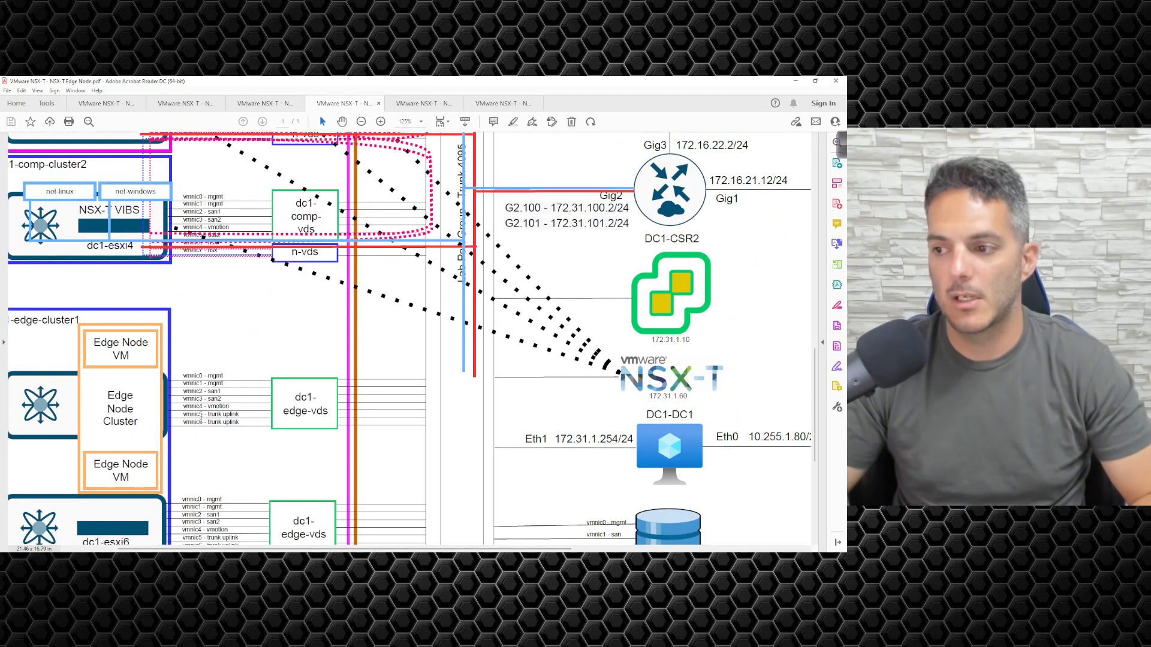
click(427, 102)
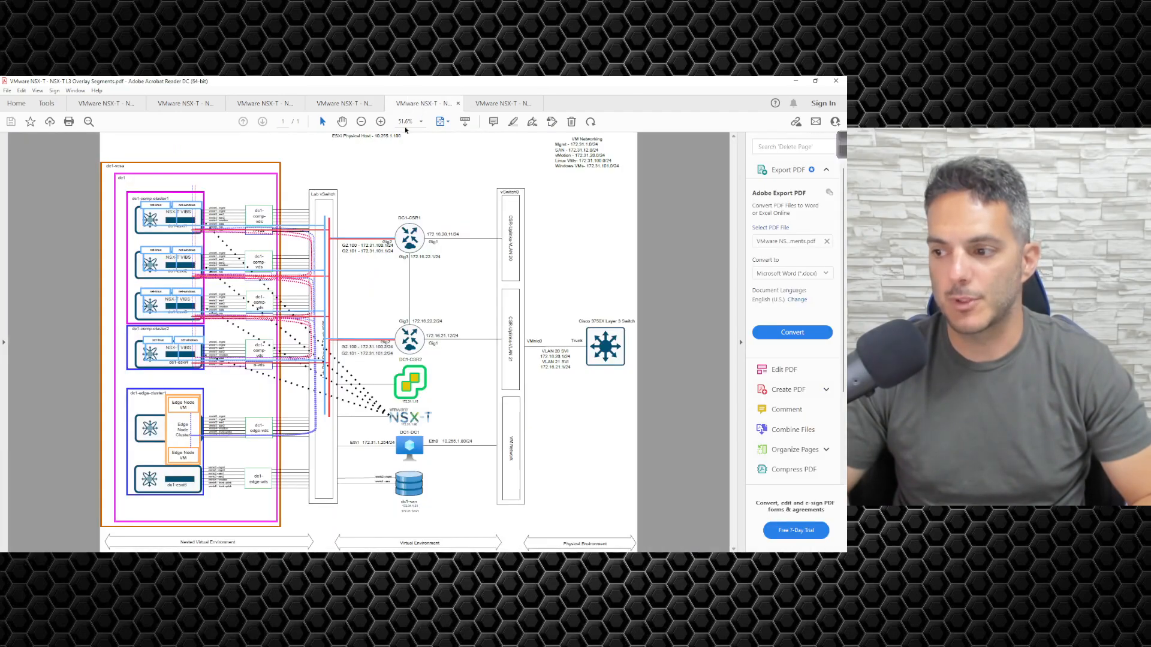
scroll(334, 329, up, 2)
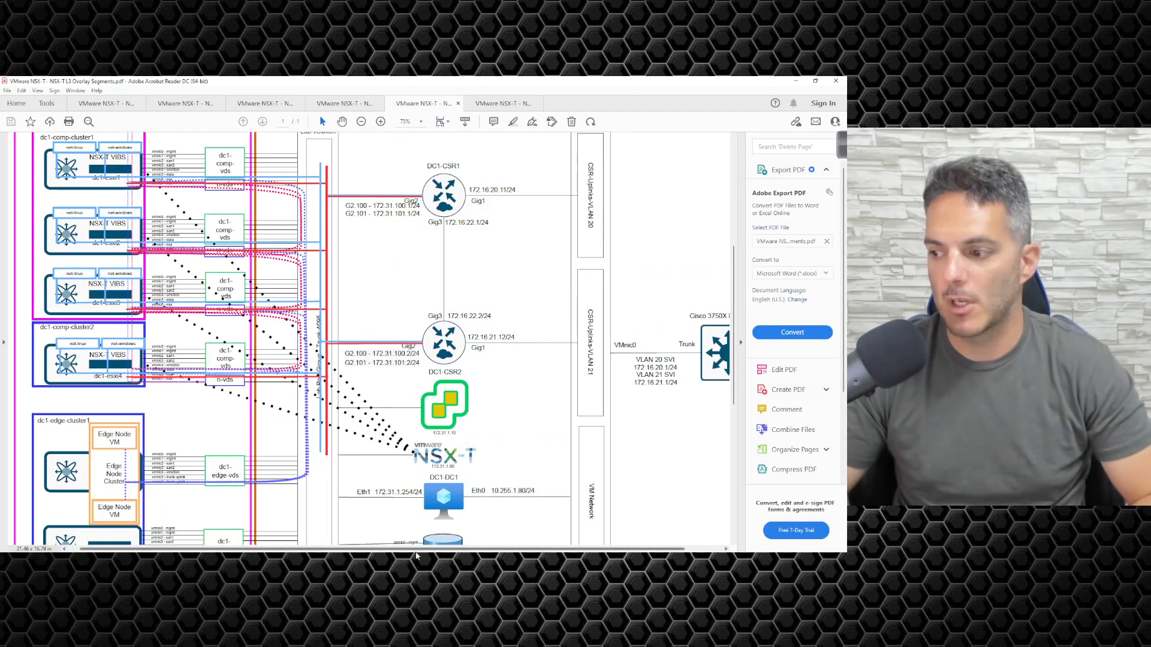
scroll(446, 549, left, 1)
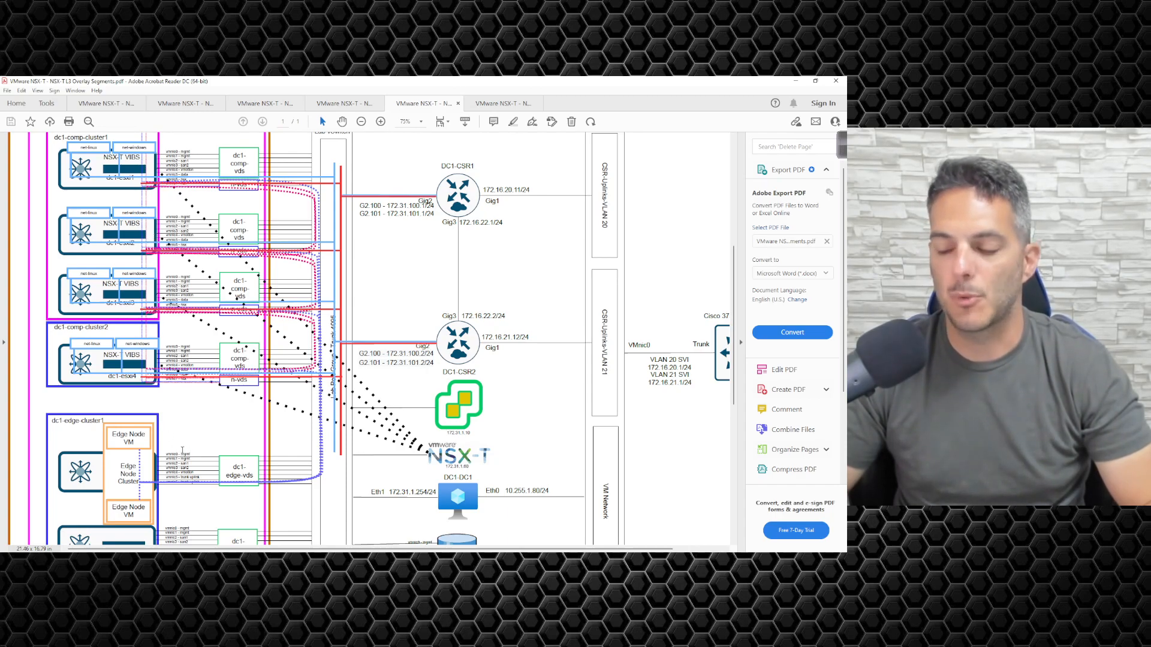
click(345, 103)
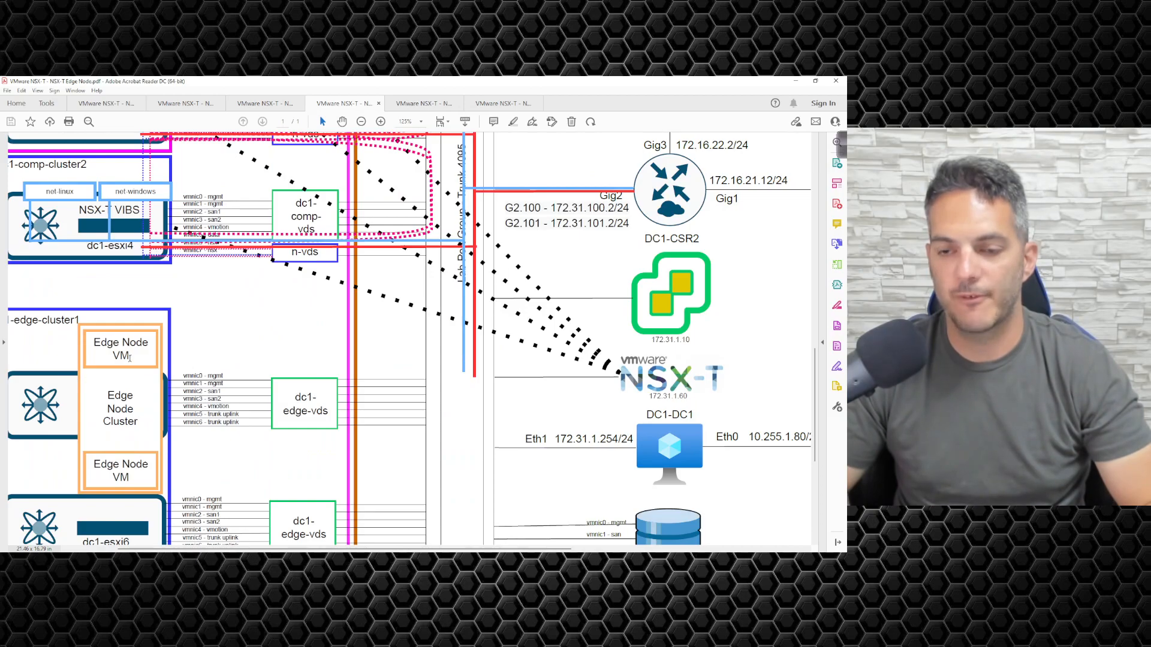
- Minimize Acrobat Reader to bring the vSphere Client back into view
scroll(106, 443, down, 2)
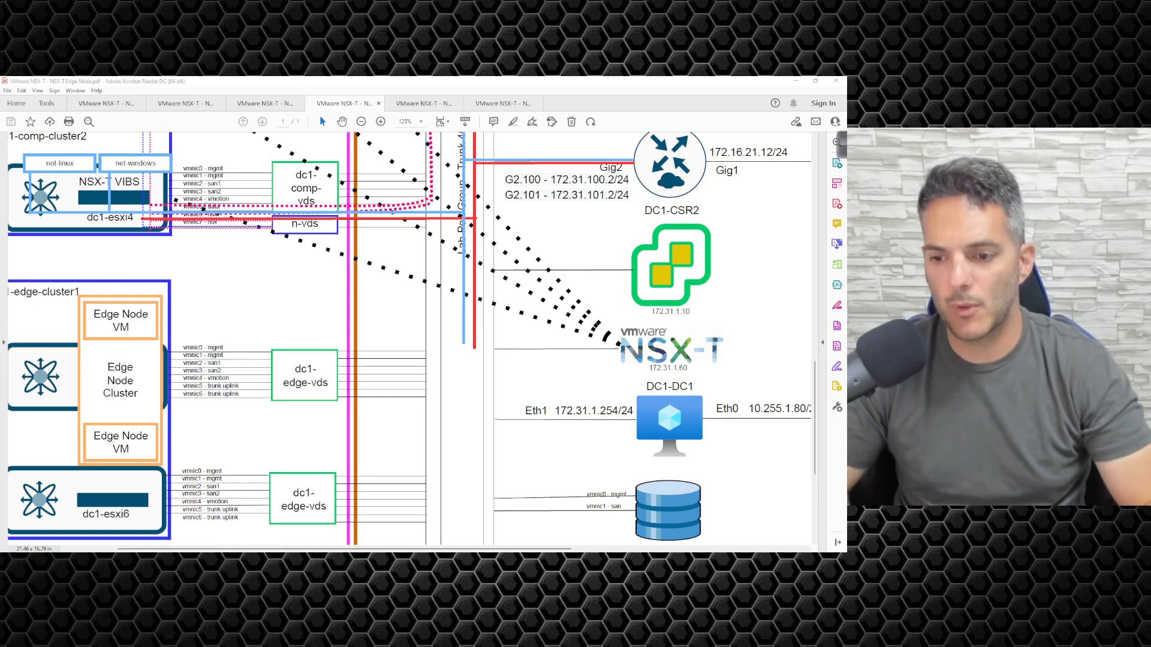
click(795, 80)
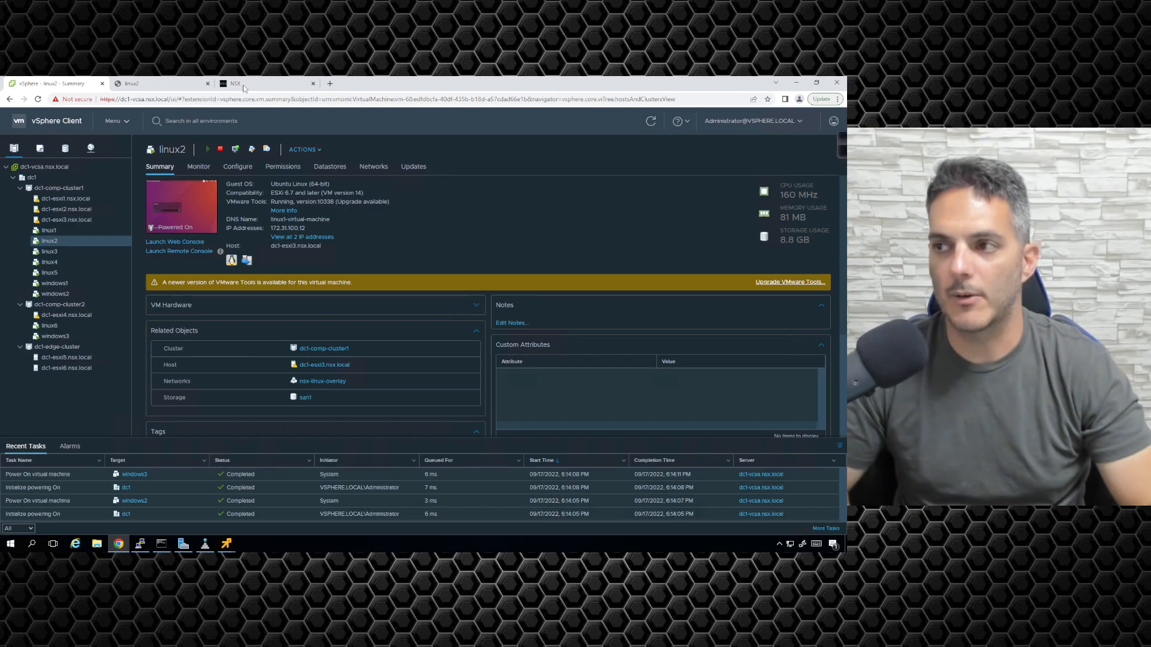
- Go to System > Fabric > Nodes > Edge Transport Nodes and start adding an edge node
click(243, 87)
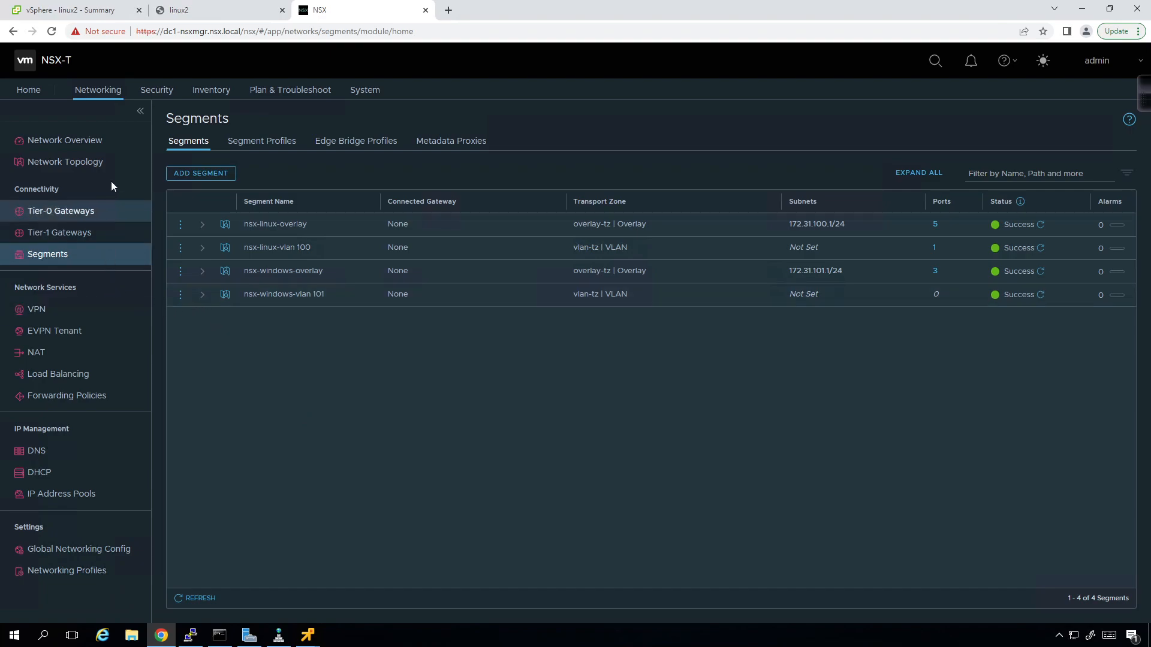
click(362, 90)
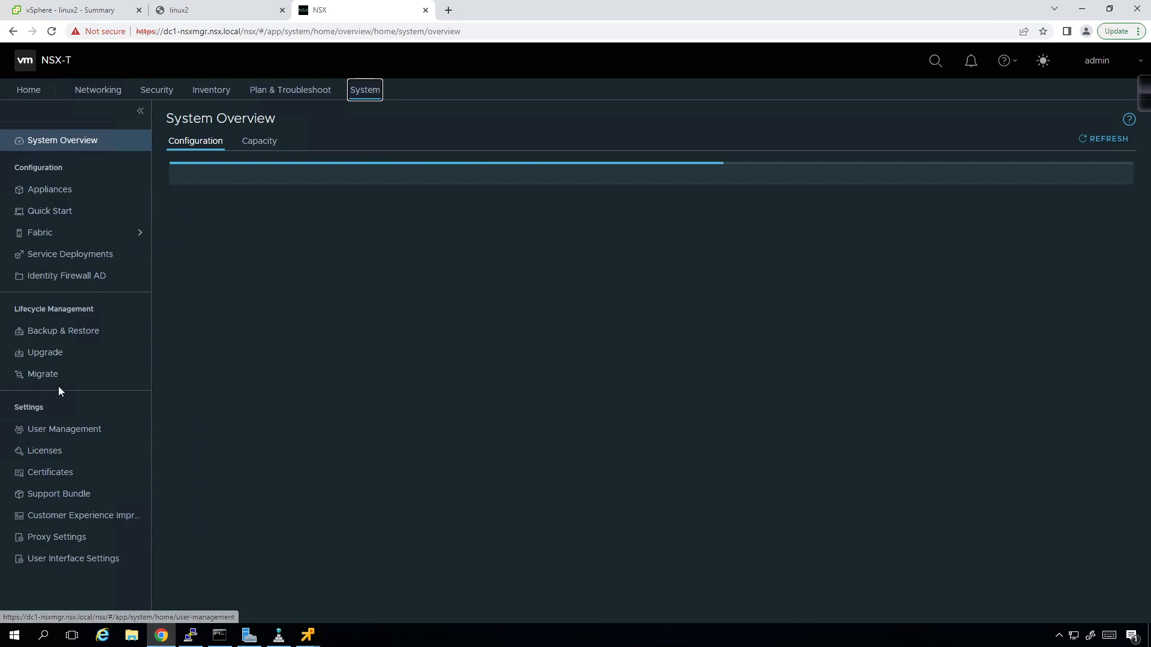
click(66, 239)
click(62, 254)
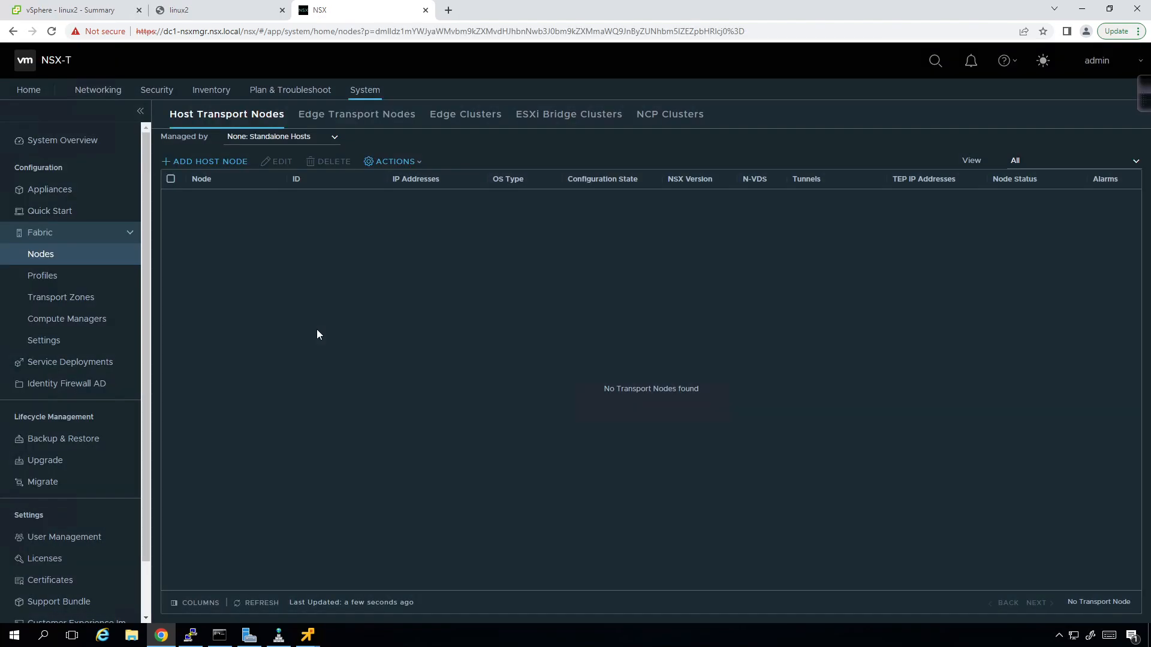
click(362, 120)
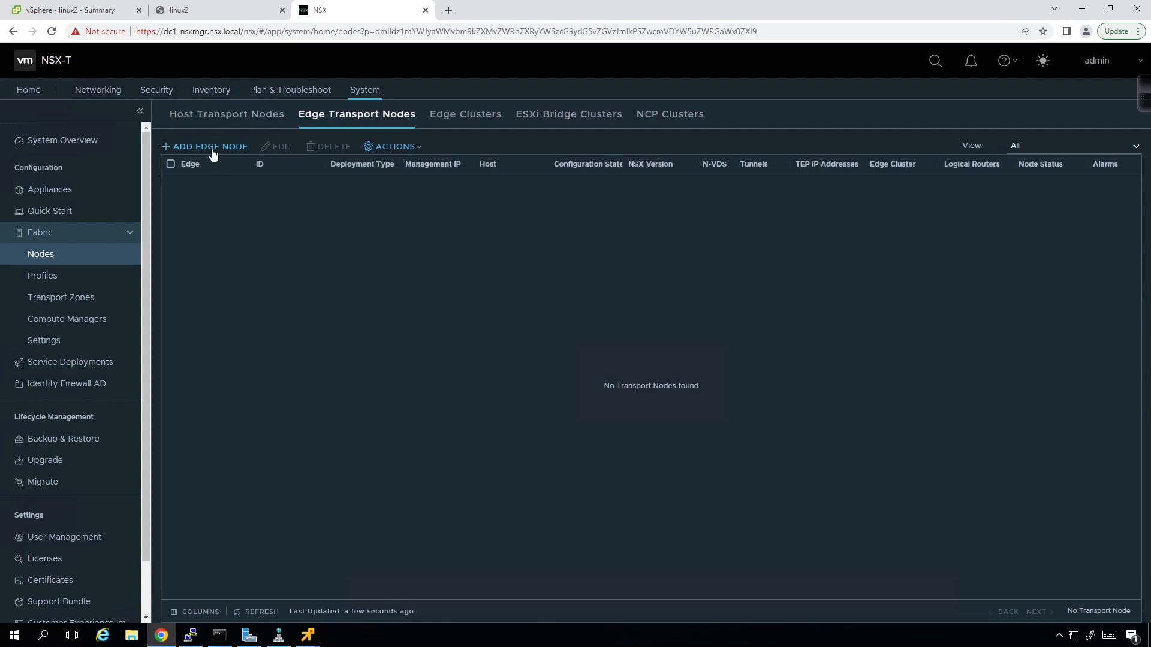
click(211, 147)
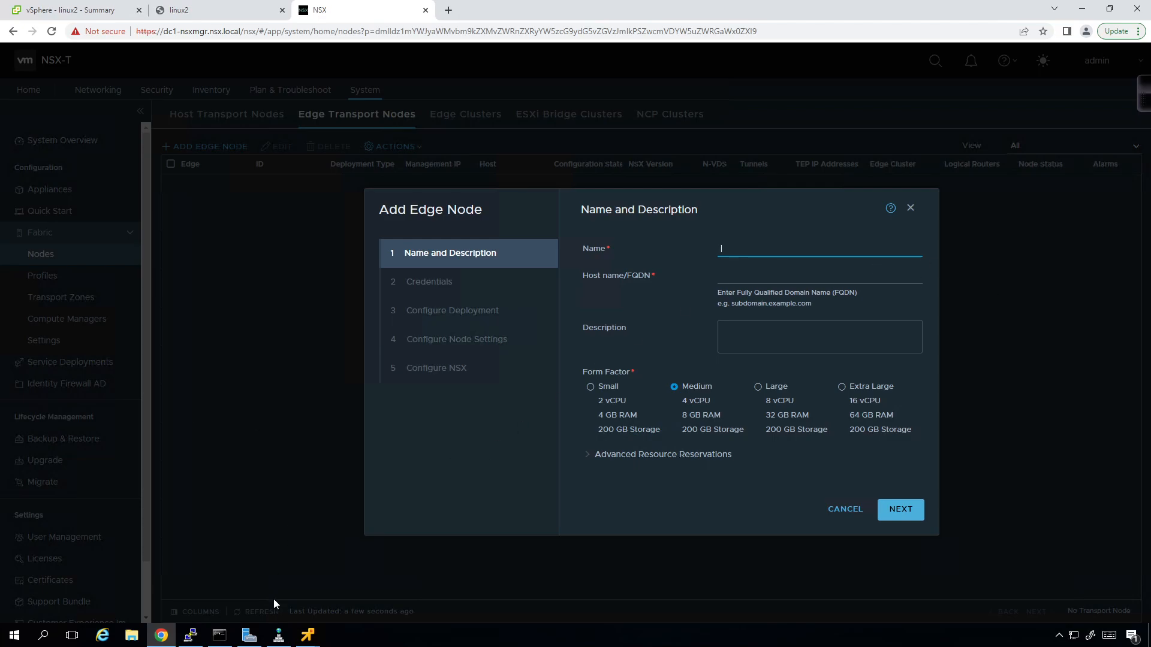
- Add DNS host record dc1-en1 at 172.31.1.31 in the nsx.local zone
click(278, 635)
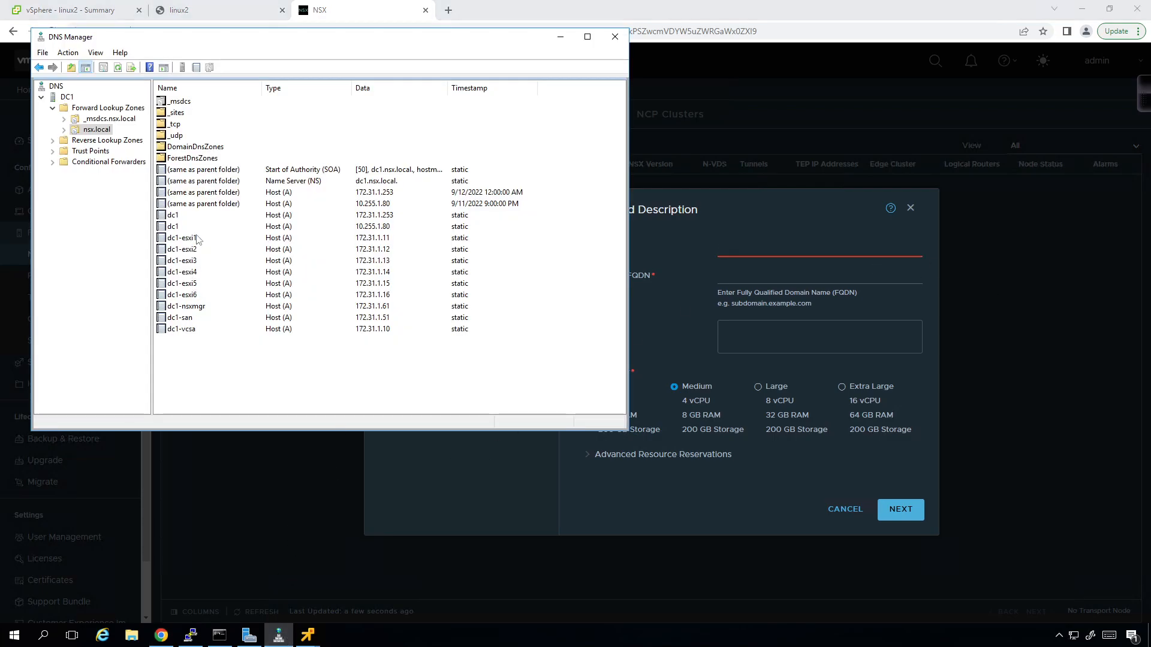
right_click(190, 345)
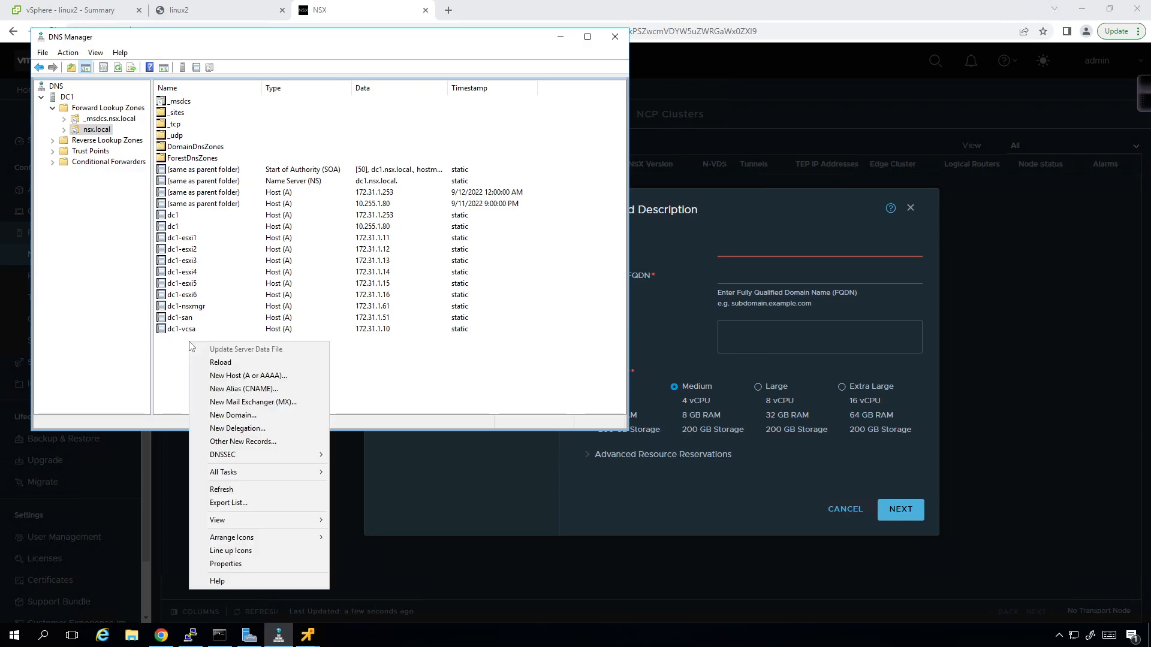
click(225, 376)
text(dc1-en1)
key(Tab)
key(Tab)
drag(292, 142, 292, 57)
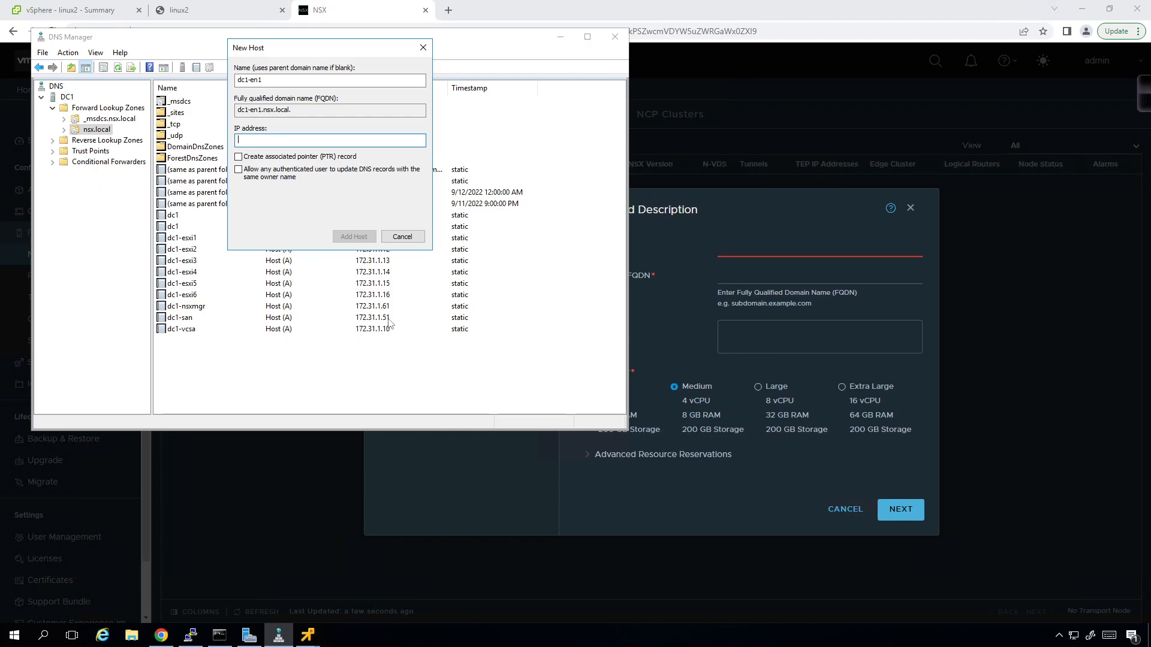
drag(364, 47, 628, 79)
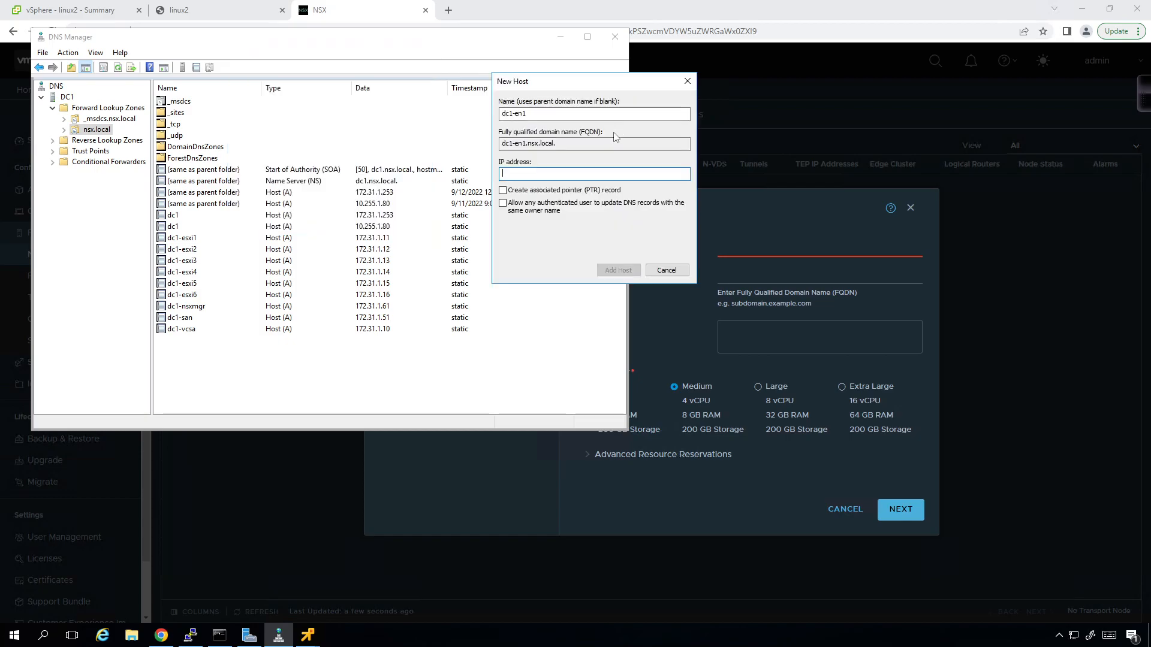
text(172.31.1.31)
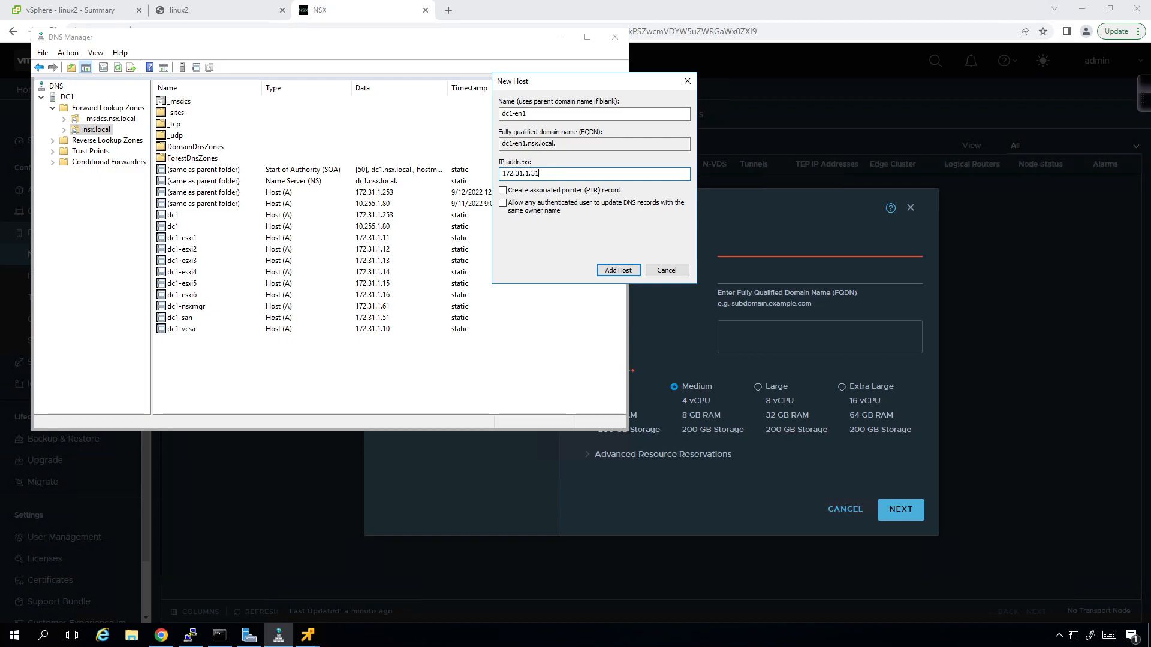
click(619, 271)
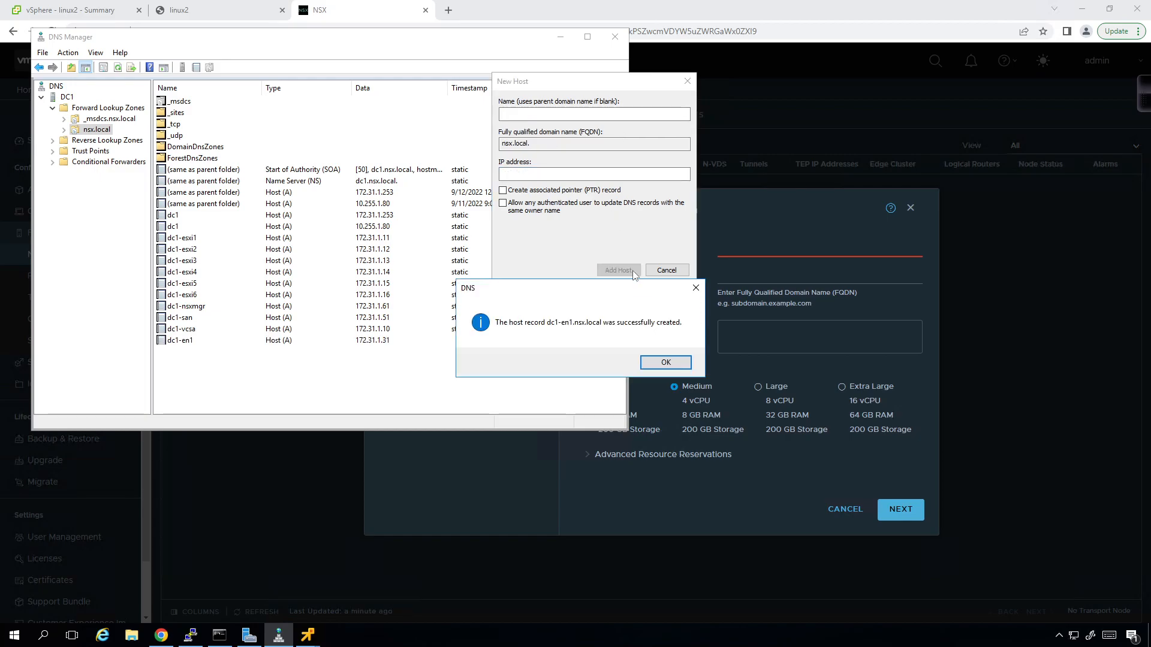
click(670, 361)
- Add host record dc1-en2 at 172.31.1.32, then close the dialog and minimize DNS Manager
text(dc1-en2)
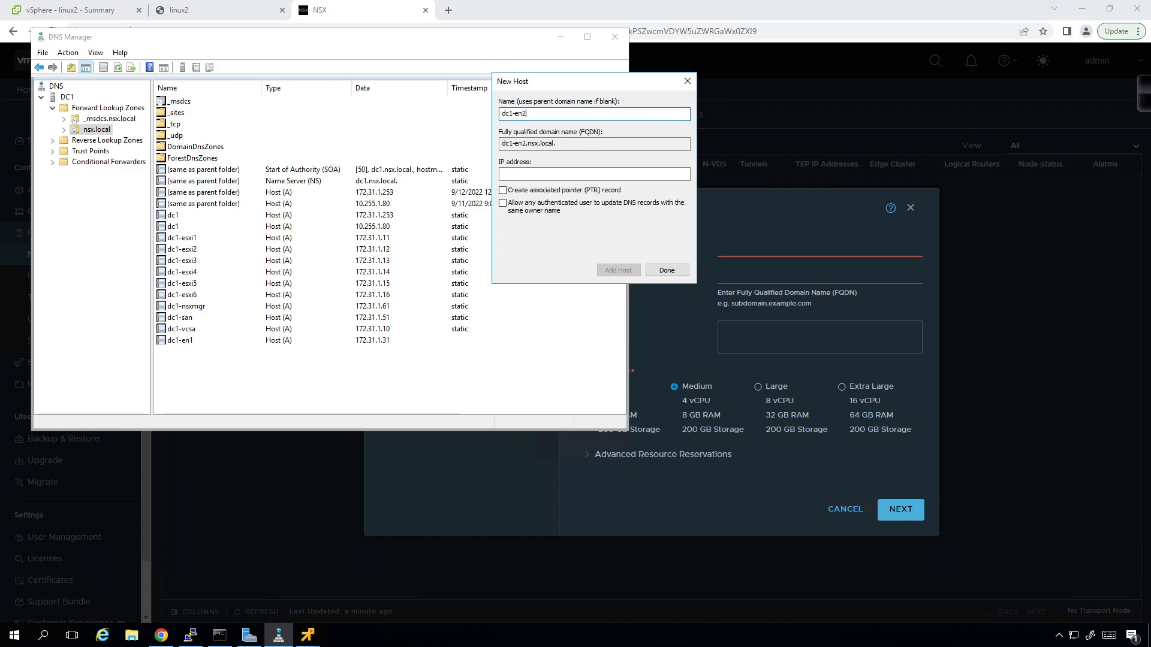
key(Tab)
text(172.31.1.32)
click(600, 274)
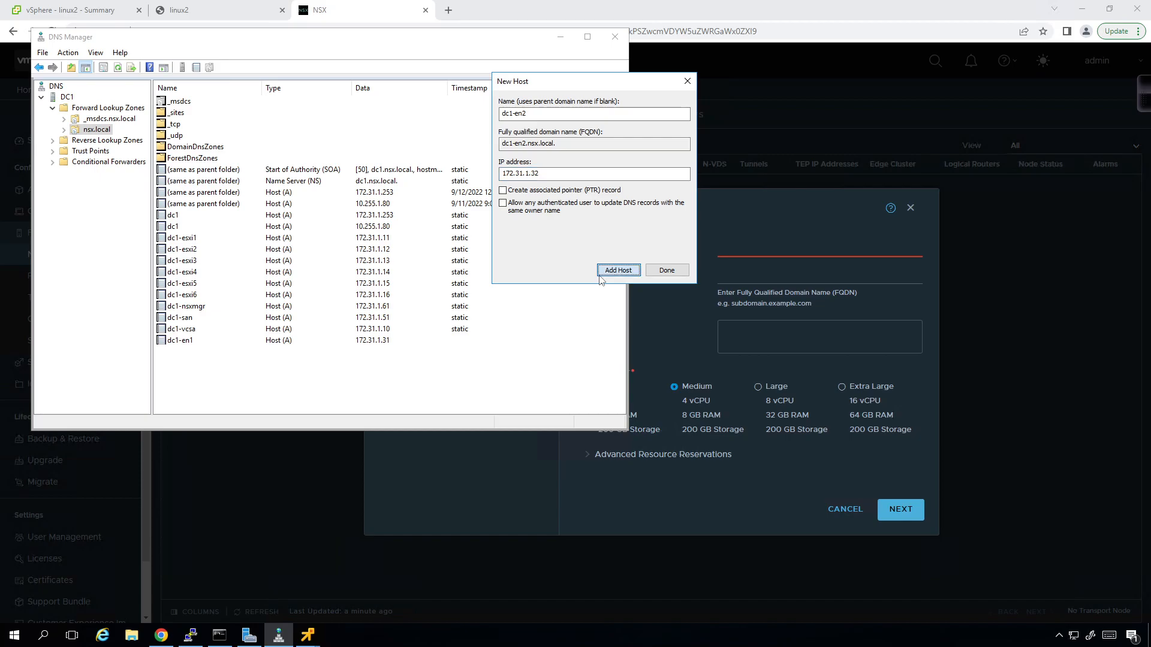
click(664, 361)
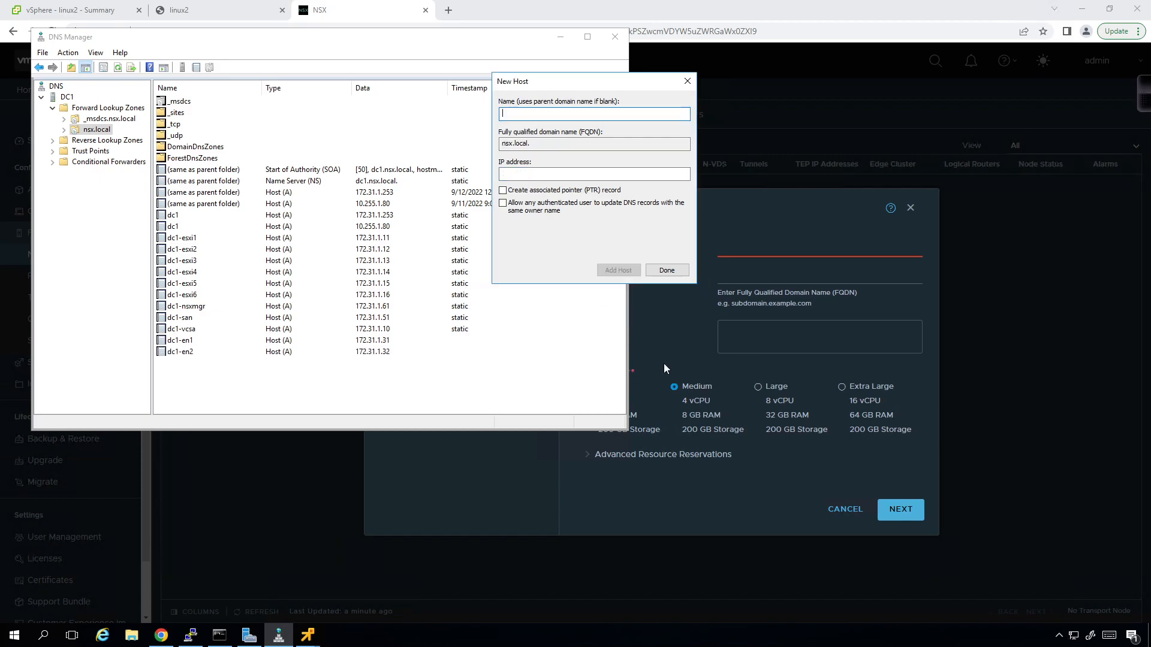
click(688, 81)
click(560, 36)
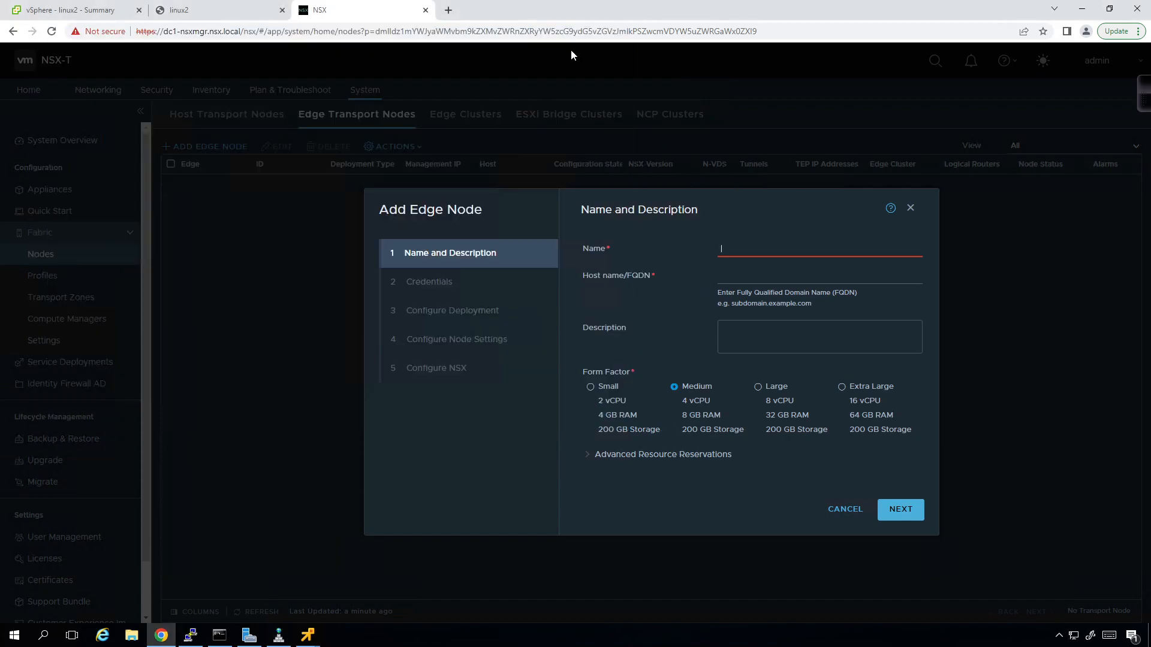
- Name the edge node dc1-en1 with FQDN dc1-en1.nsx.local
click(767, 251)
text(dc1-en1)
key(Tab)
text(dc1-)
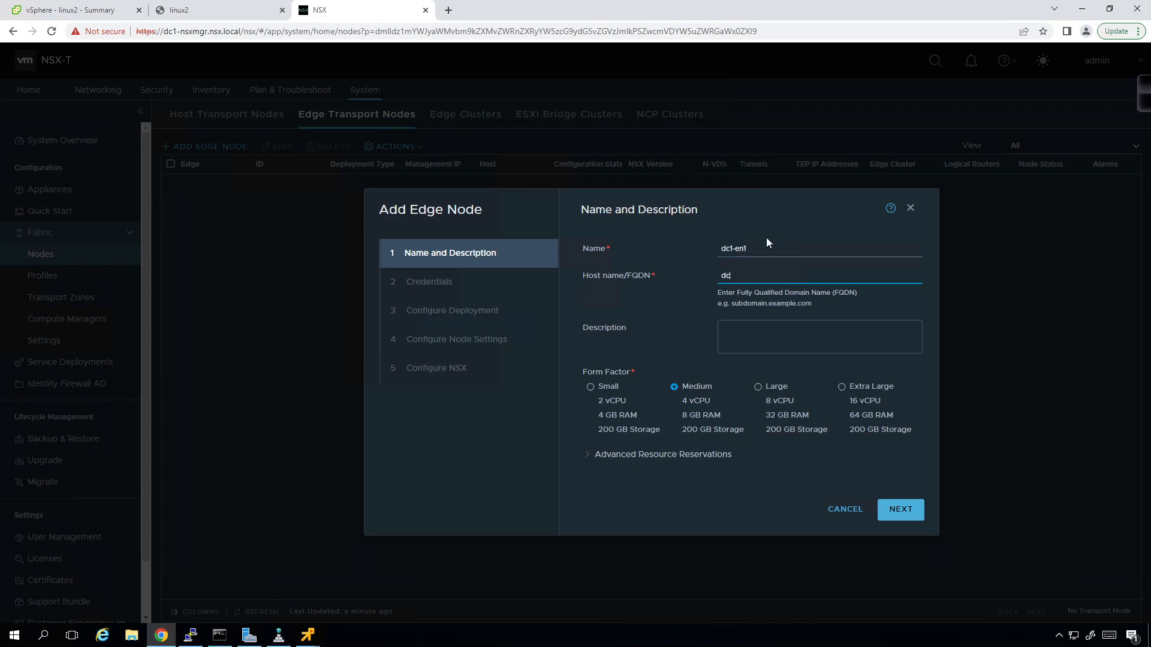
text(en)
text(.nsx.local)
- Choose the Small form factor and set the memory reservation to 50%
click(611, 391)
click(587, 455)
scroll(761, 406, down, 2)
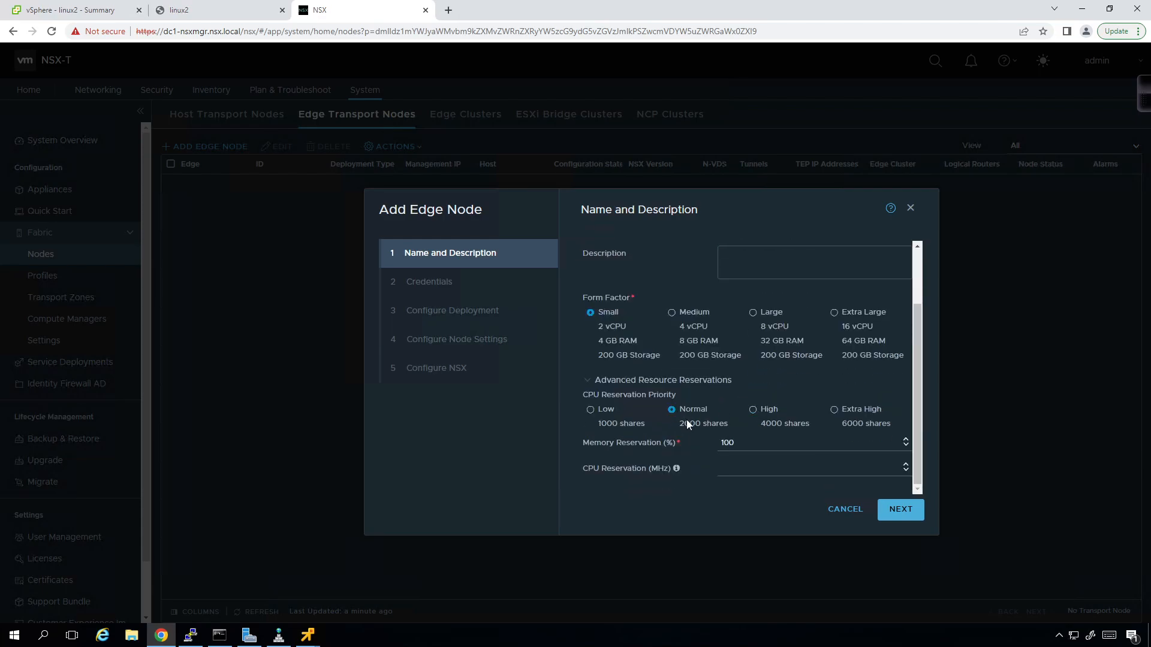
drag(764, 452, 679, 440)
text(50)
- Enter and confirm the CLI admin password on the Credentials step
click(573, 440)
click(894, 515)
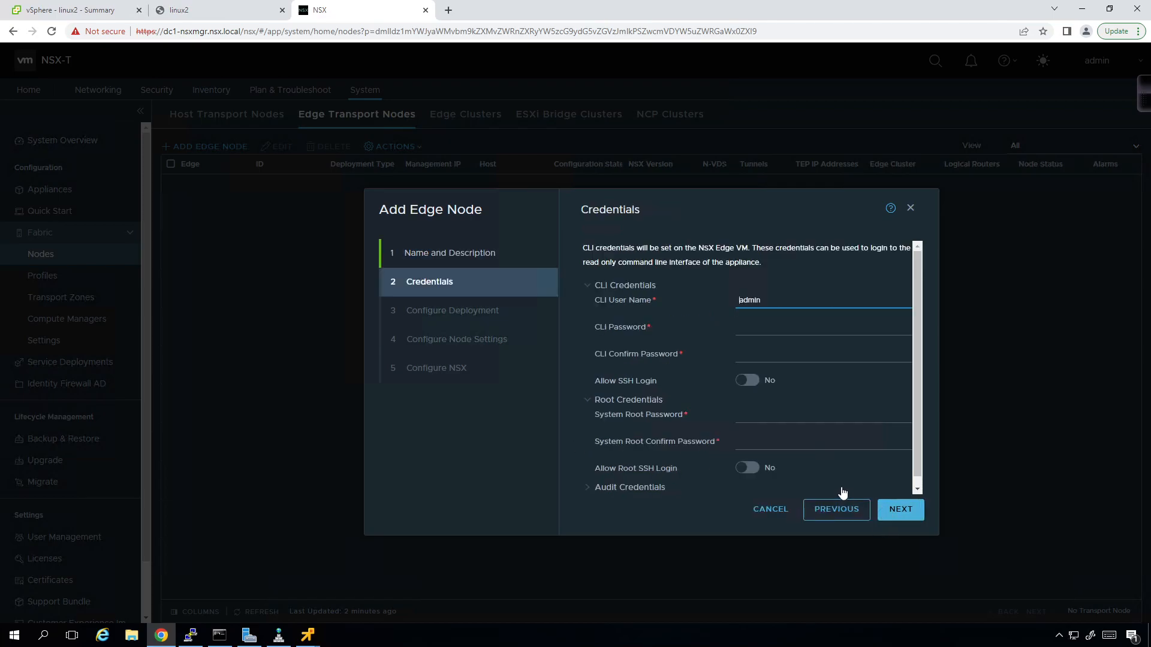
click(746, 327)
text(VM)
key(Tab)
text(VM)
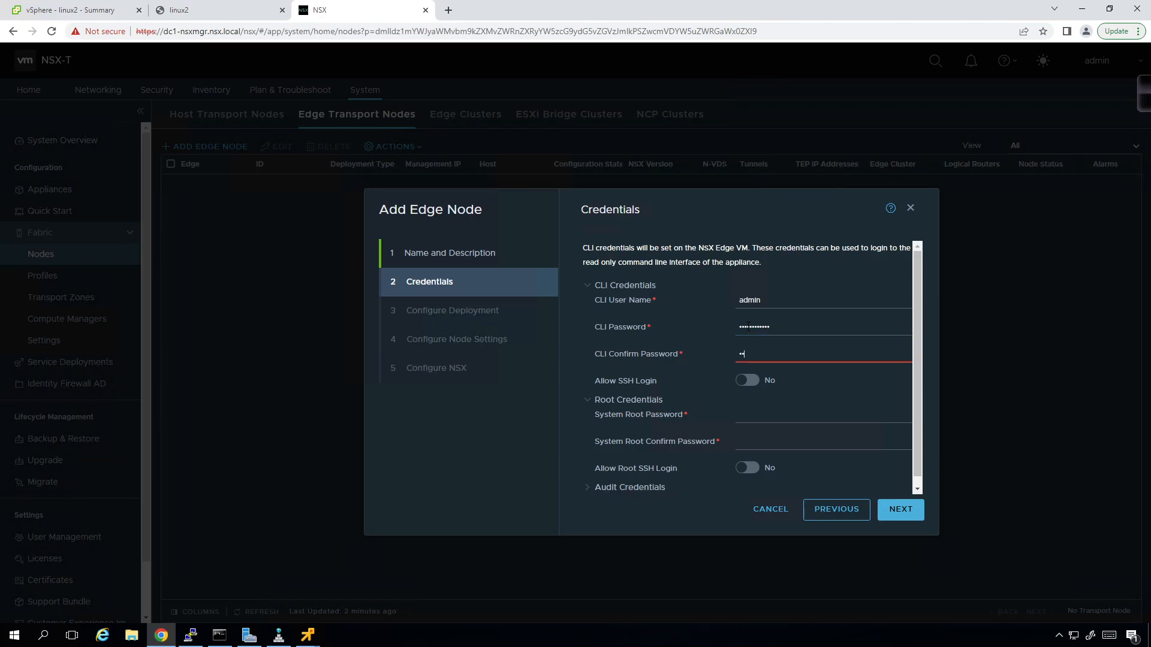
text(1!)
- Enter and confirm the root password, and allow both SSH and root SSH login
key(Tab)
text(VMw)
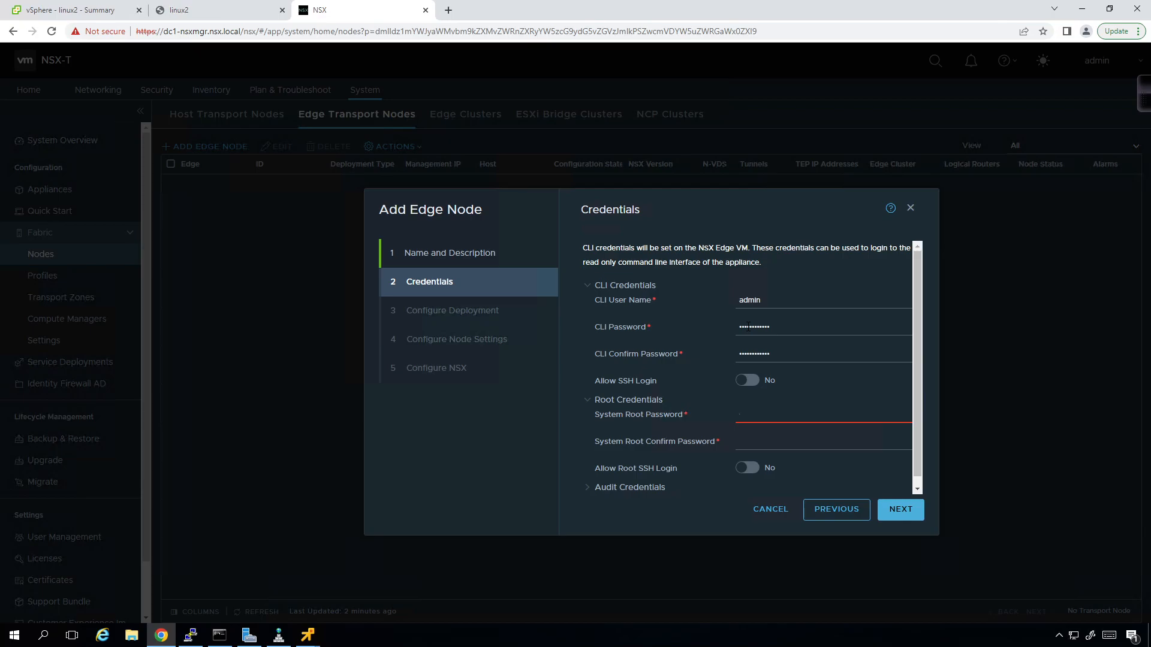
text(are1!VMware1!)
key(Tab)
text(V)
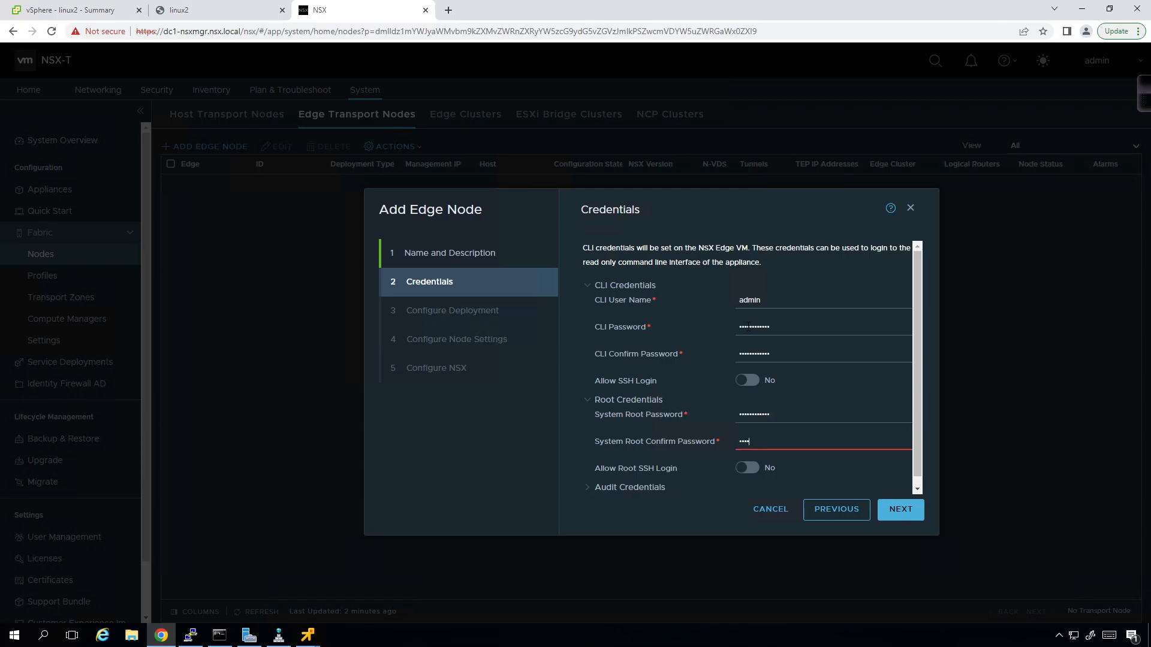
text(!)
click(748, 382)
click(752, 468)
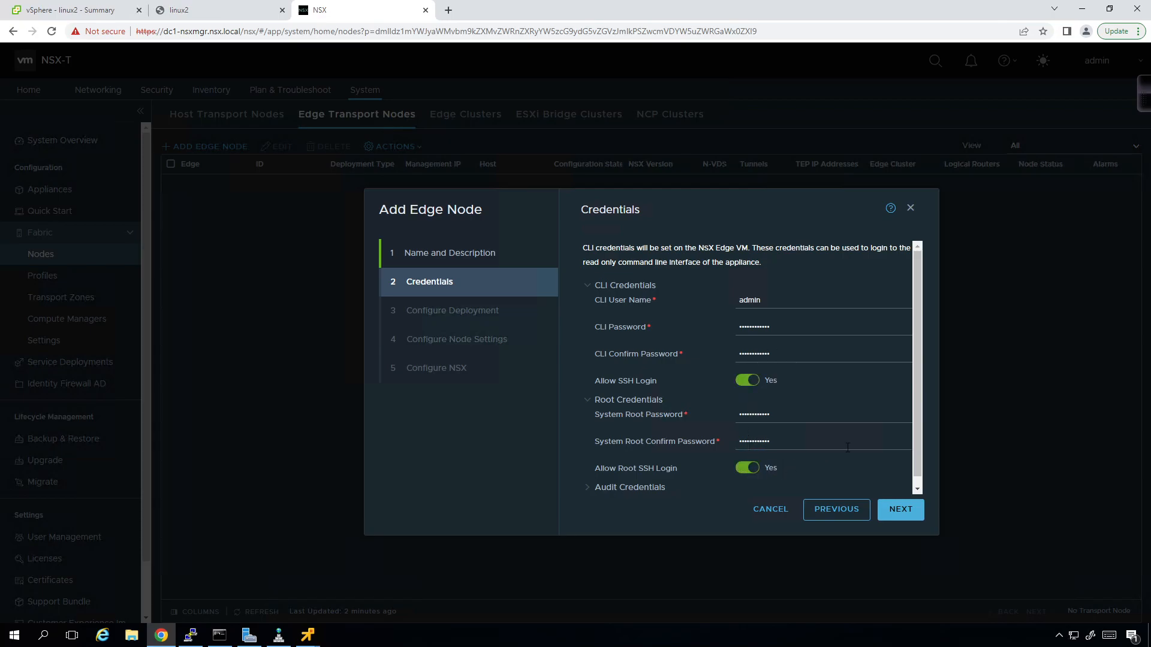
- Select compute manager dc1-vcsa, cluster dc1-edge-cluster and host dc1-esxi5.nsx.local
click(893, 510)
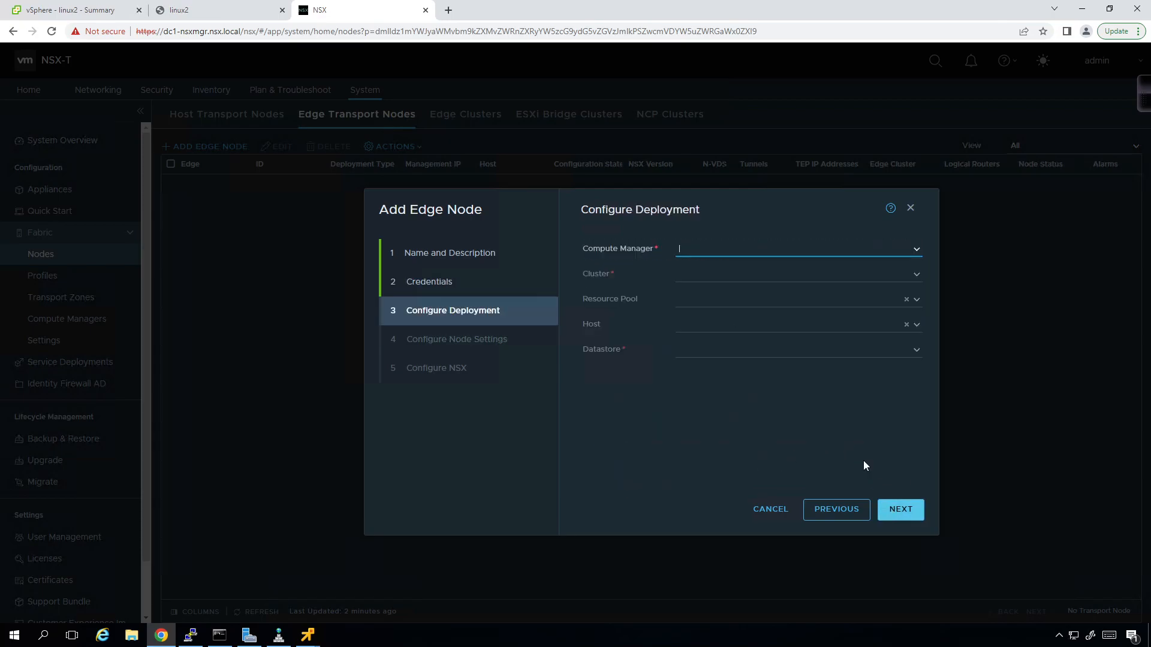
click(918, 256)
click(908, 265)
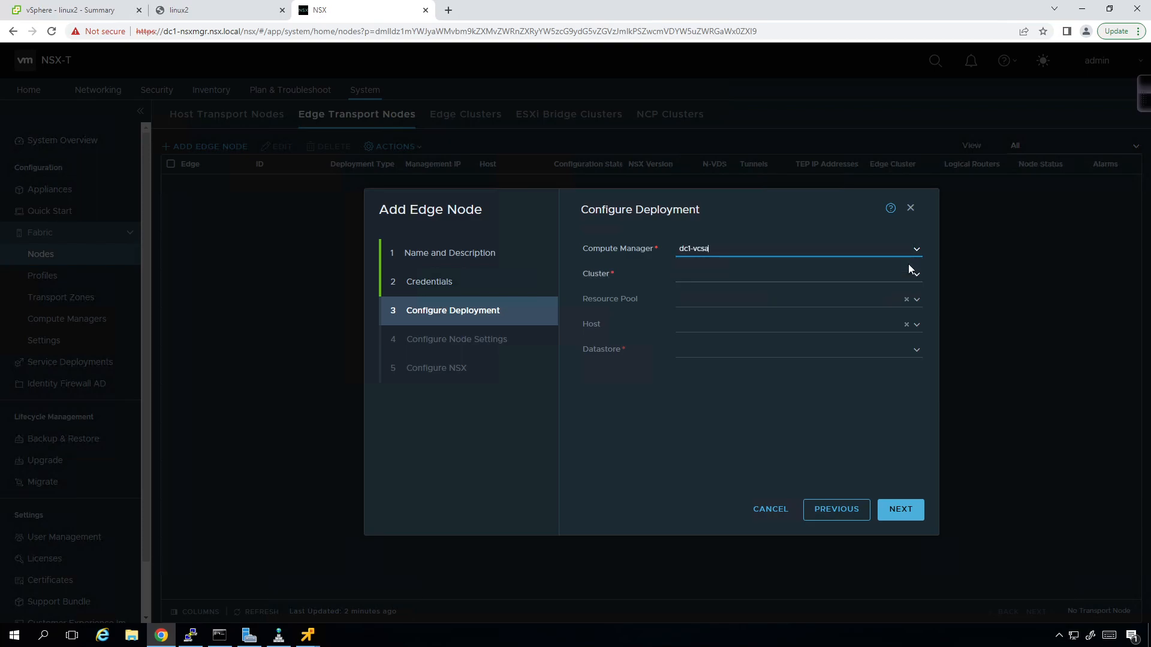
click(915, 281)
click(894, 319)
click(917, 326)
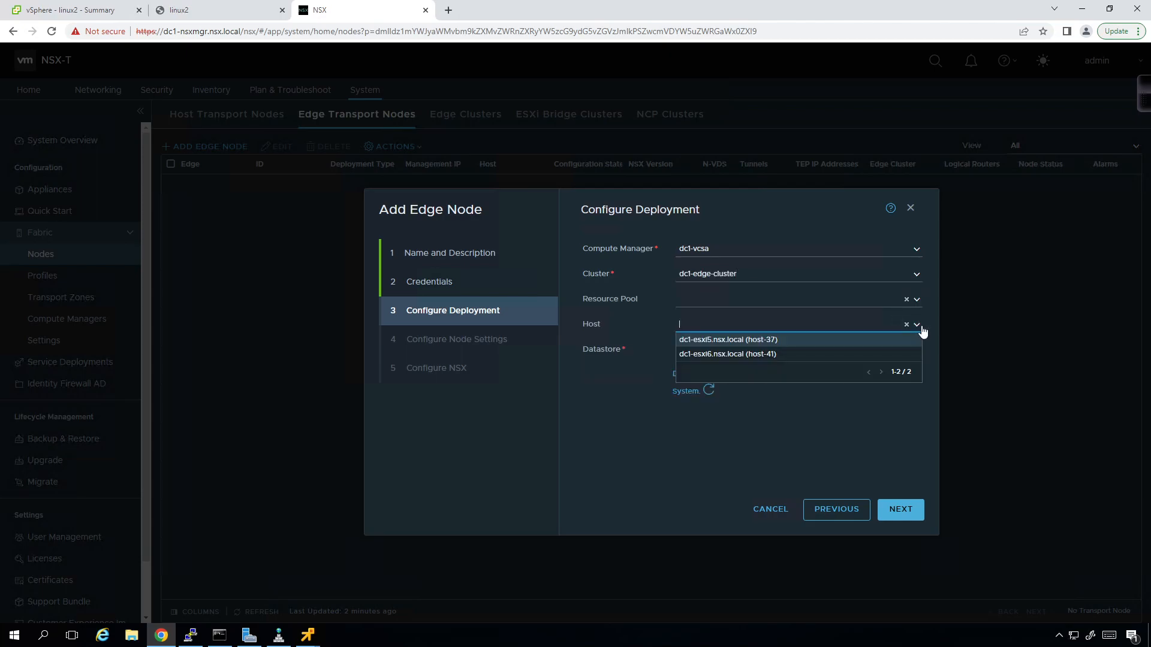
click(718, 340)
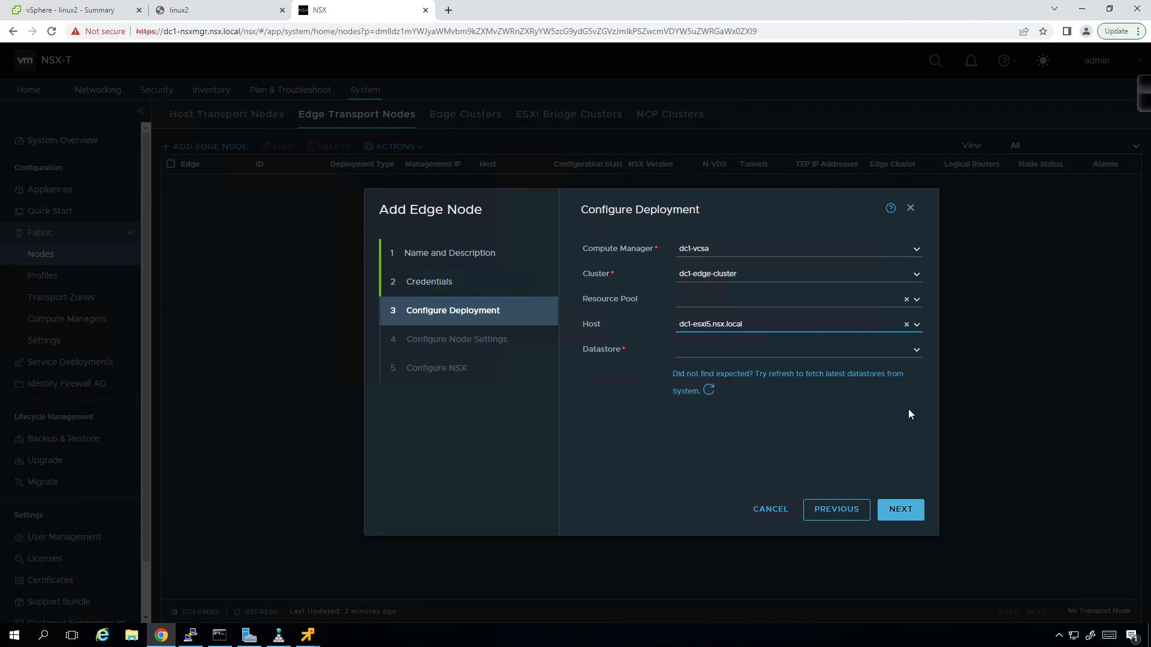
- Choose san1 as the edge node's datastore
click(917, 350)
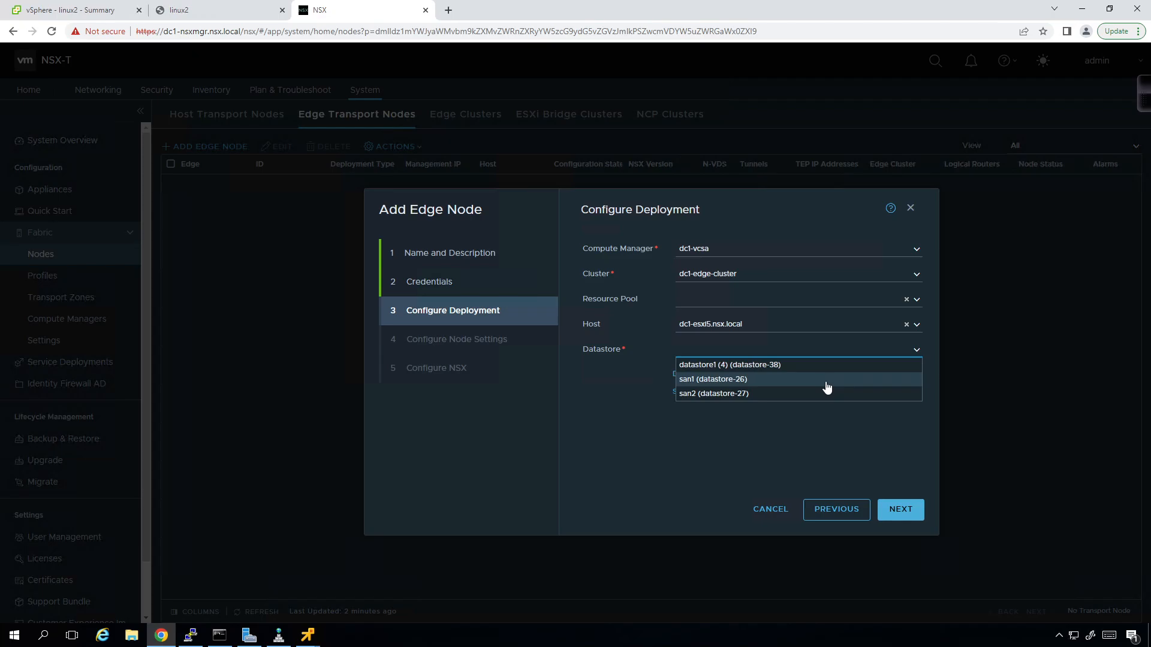
click(566, 455)
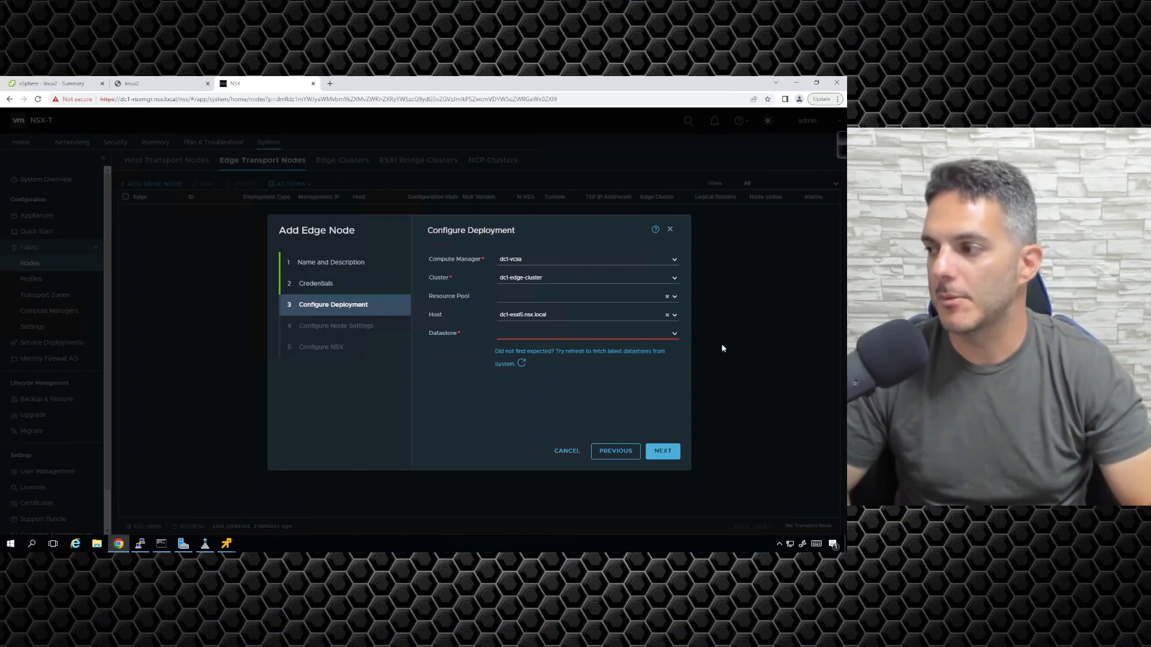
click(677, 335)
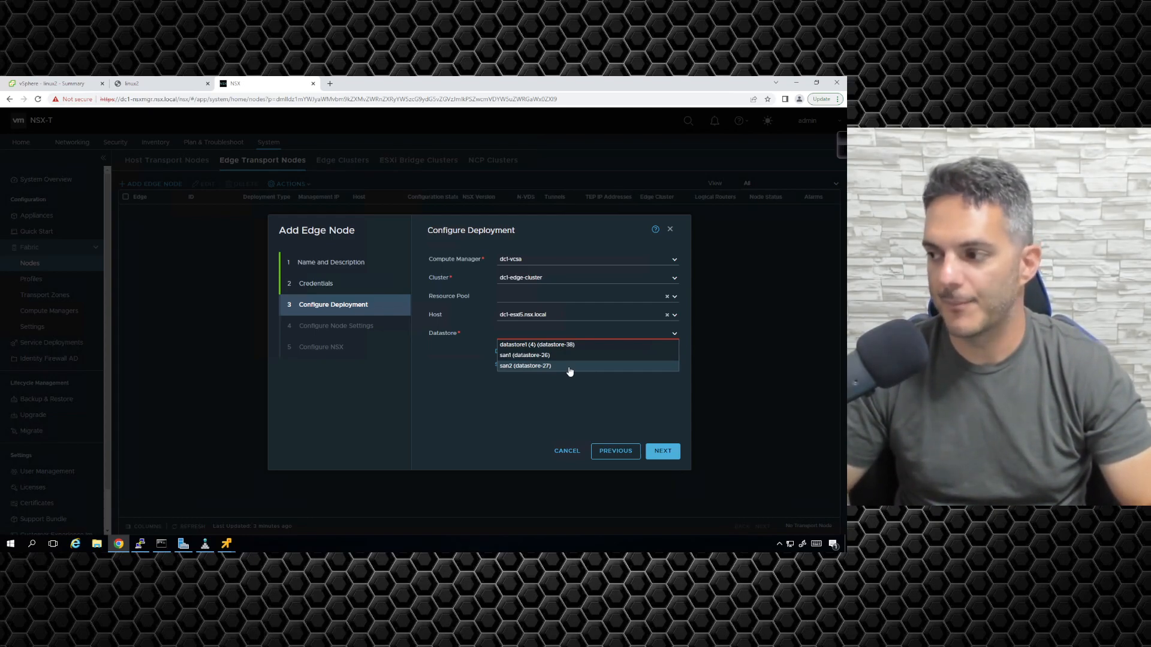
click(570, 356)
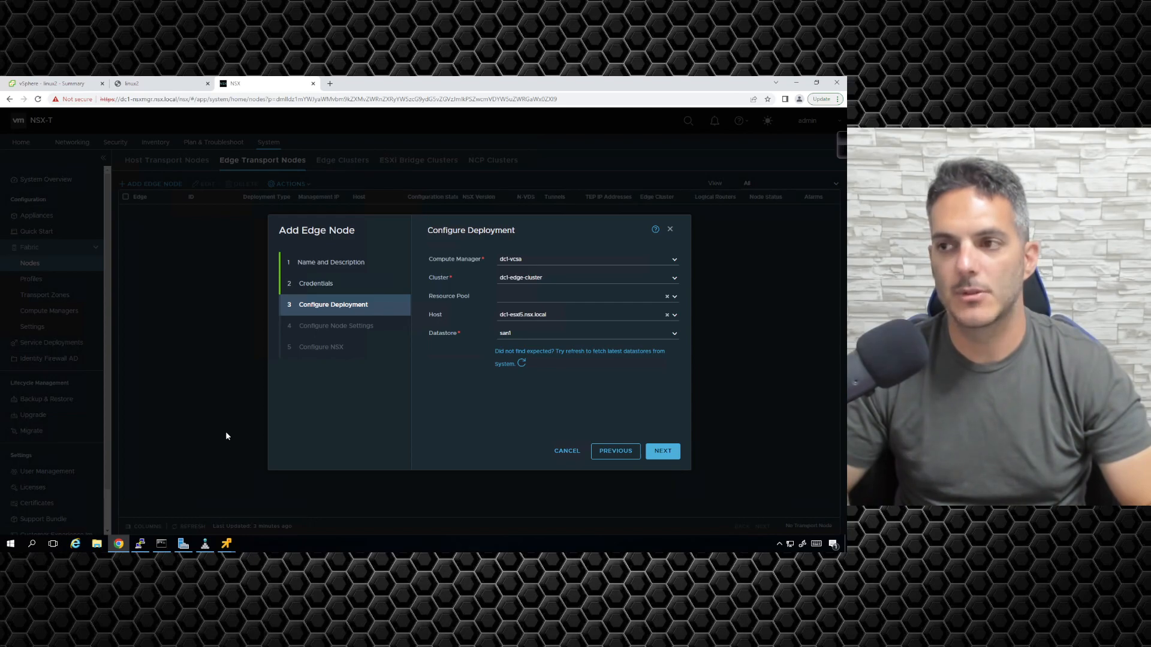
click(72, 83)
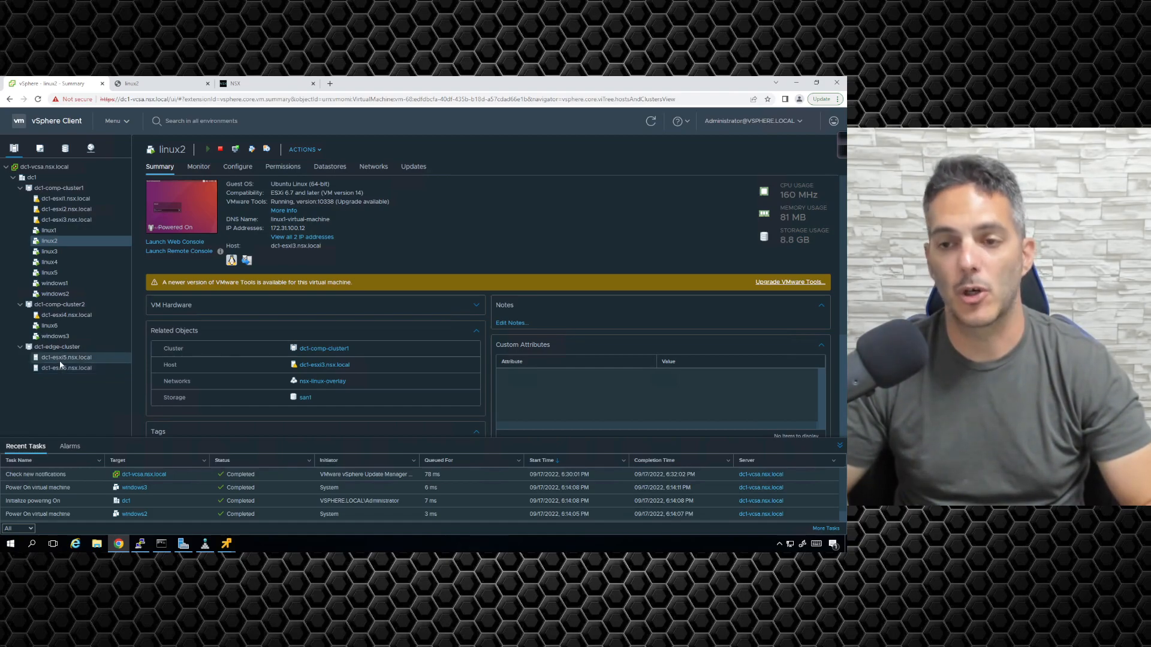
click(281, 87)
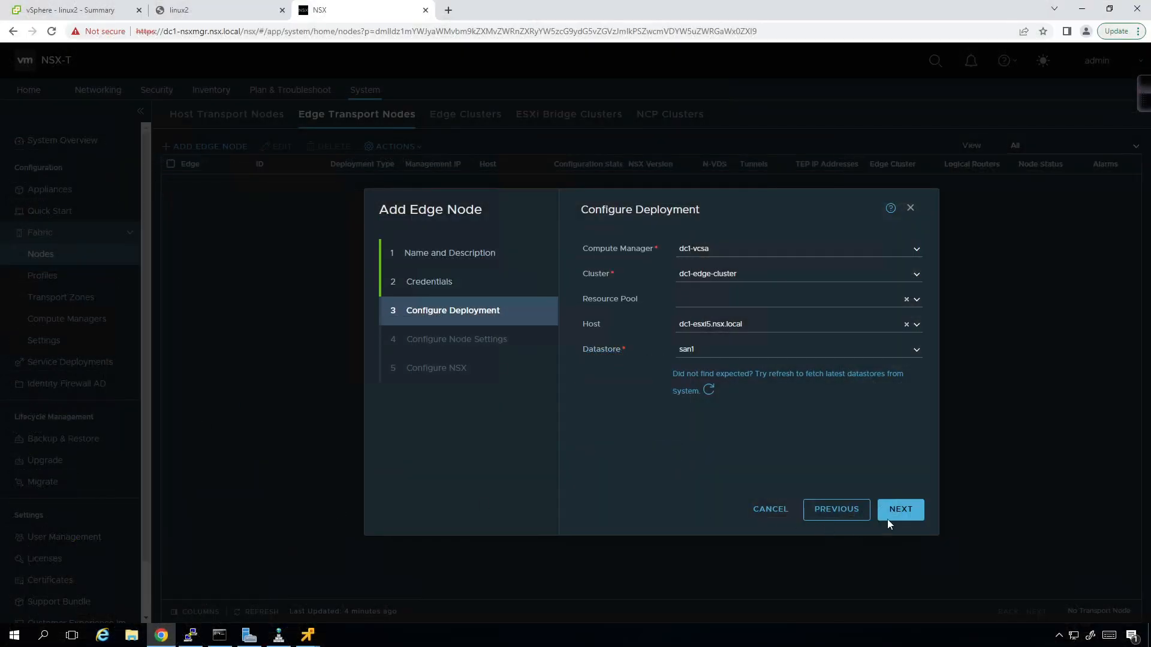
- Use static management IP 172.31.1.31/24 with default gateway 172.31.1.254
click(909, 512)
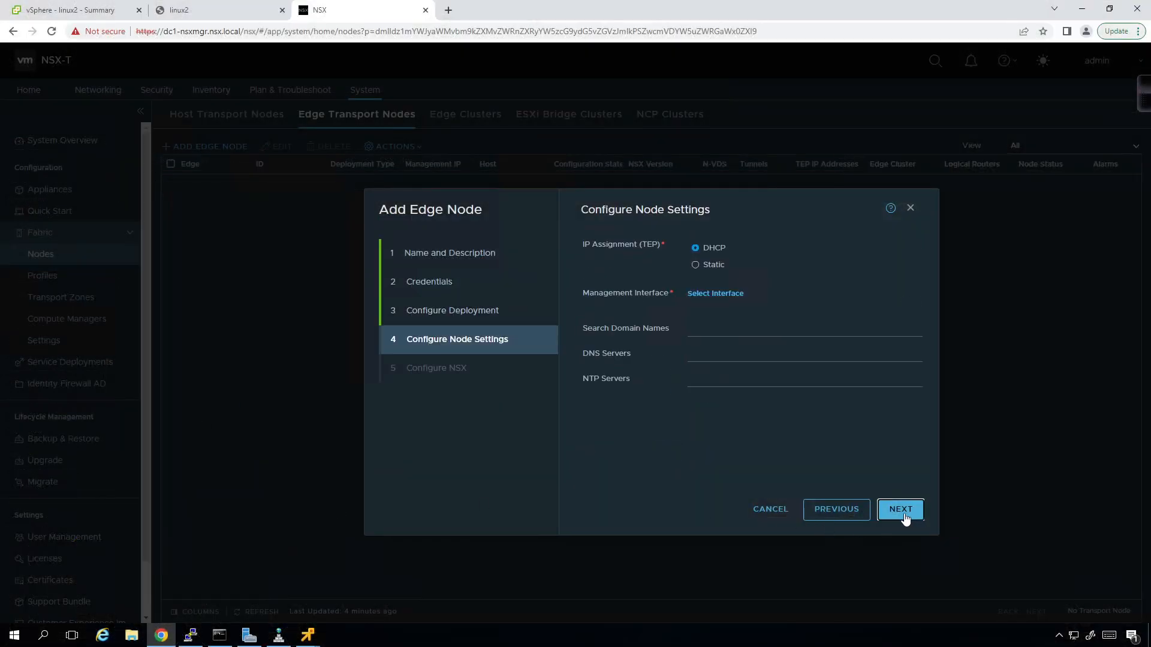
click(709, 266)
text(172.31.)
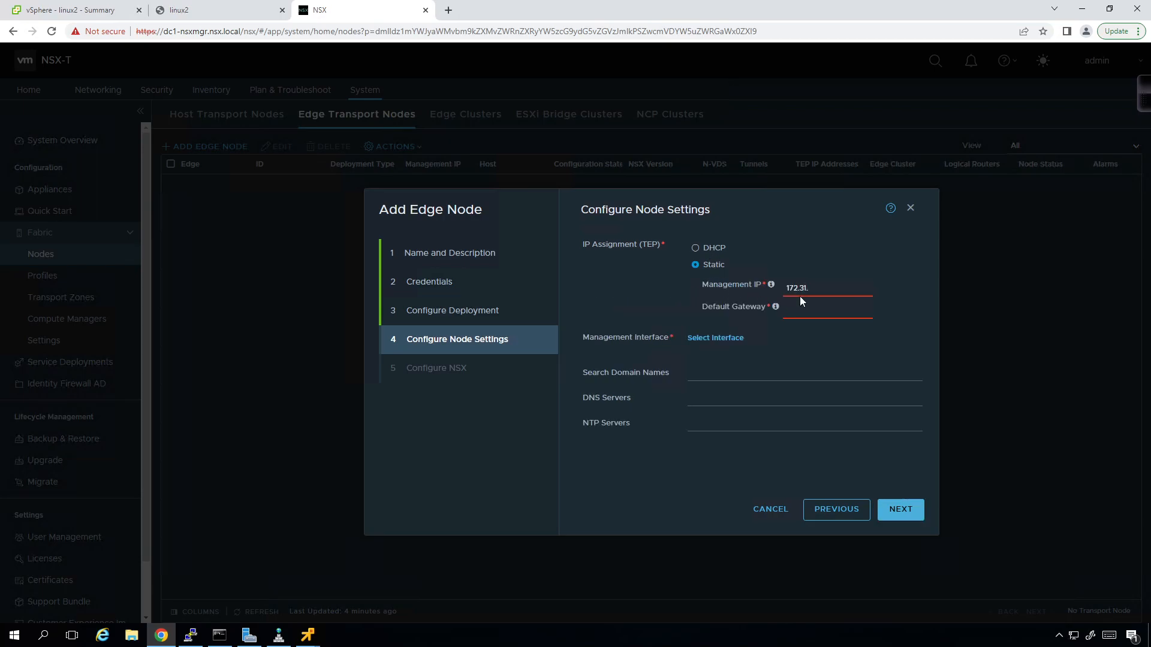
text(1.31/24)
key(Tab)
text(172.31.1.254)
- Set dc1-edge-uplinks as the management interface
click(715, 337)
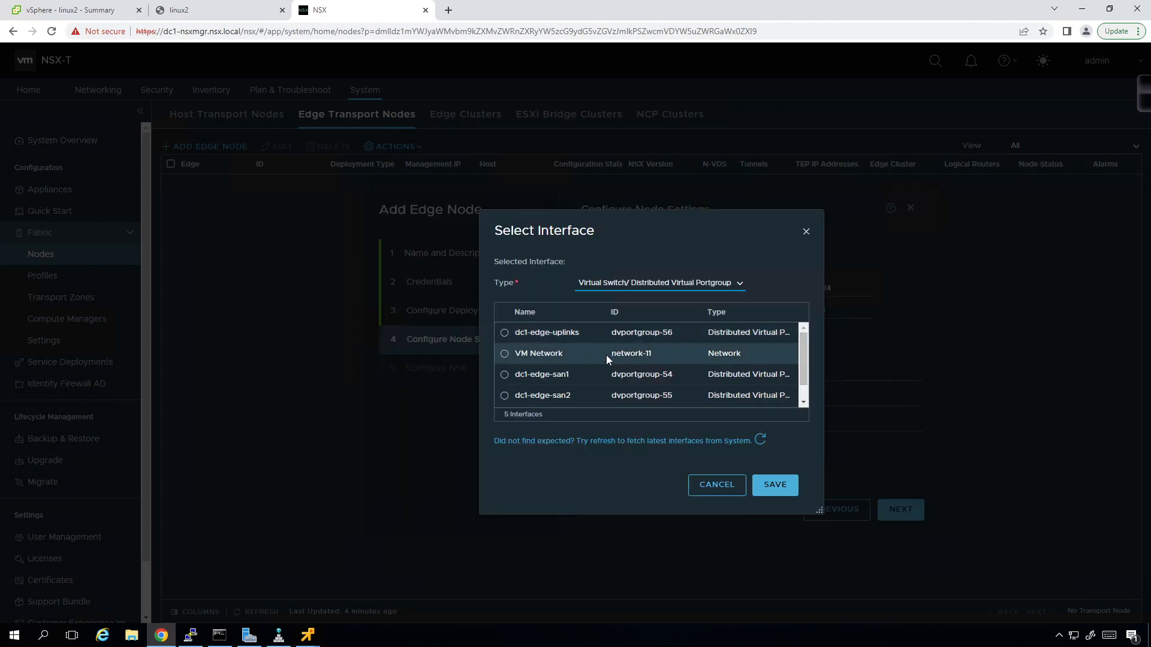
scroll(571, 373, down, 1)
scroll(577, 365, up, 1)
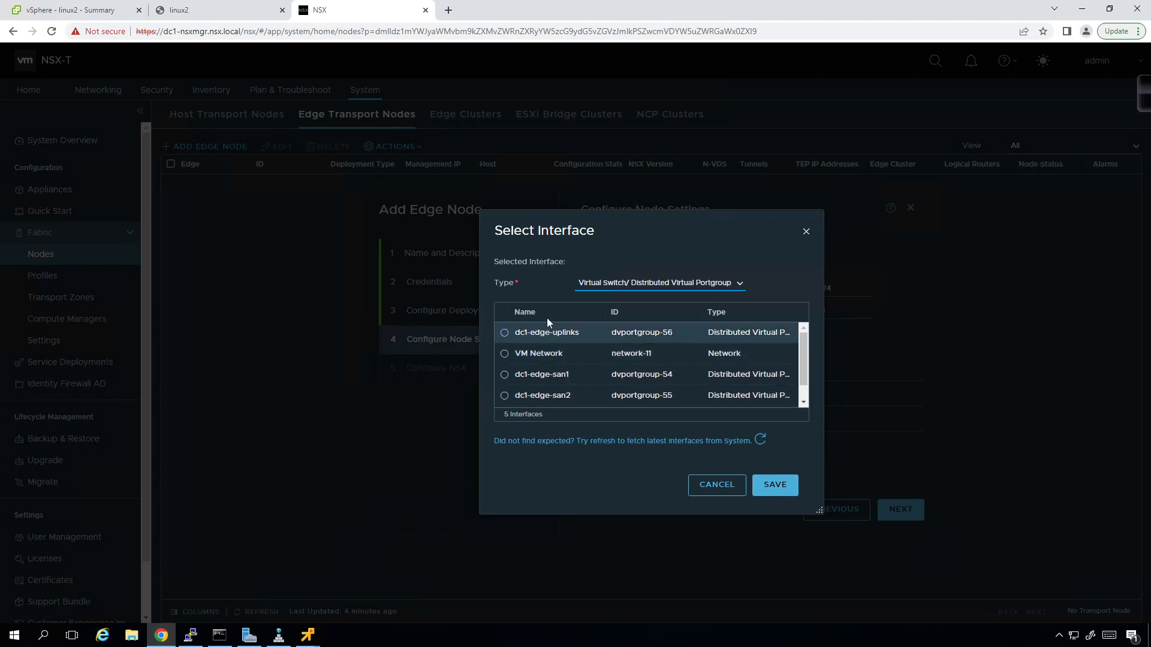
click(505, 333)
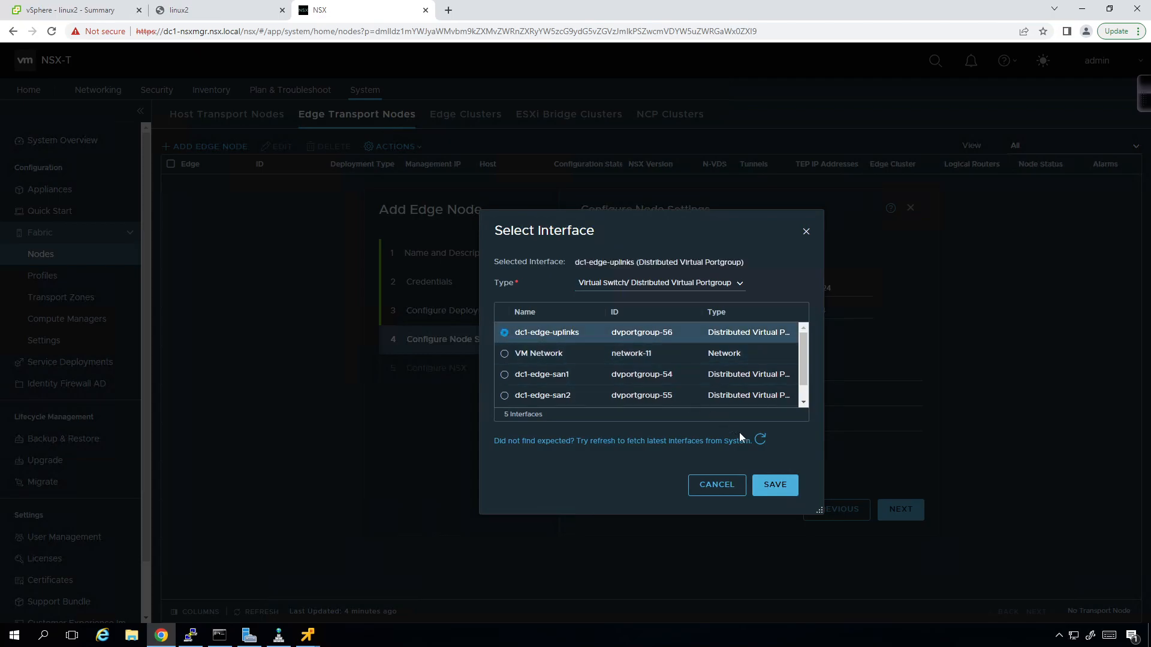
click(791, 489)
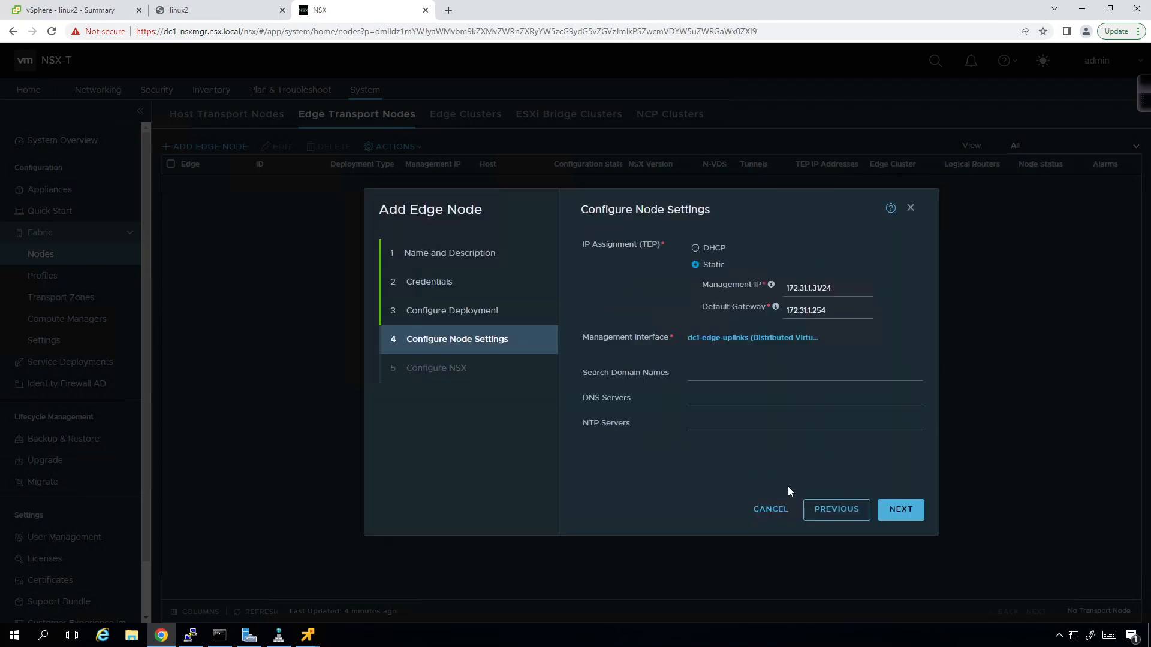
- Add search domain nsx.local and DNS server 172.31.1.253, then continue to Configure NSX
click(751, 368)
text(nsx.local)
key(Tab)
text(172.31)
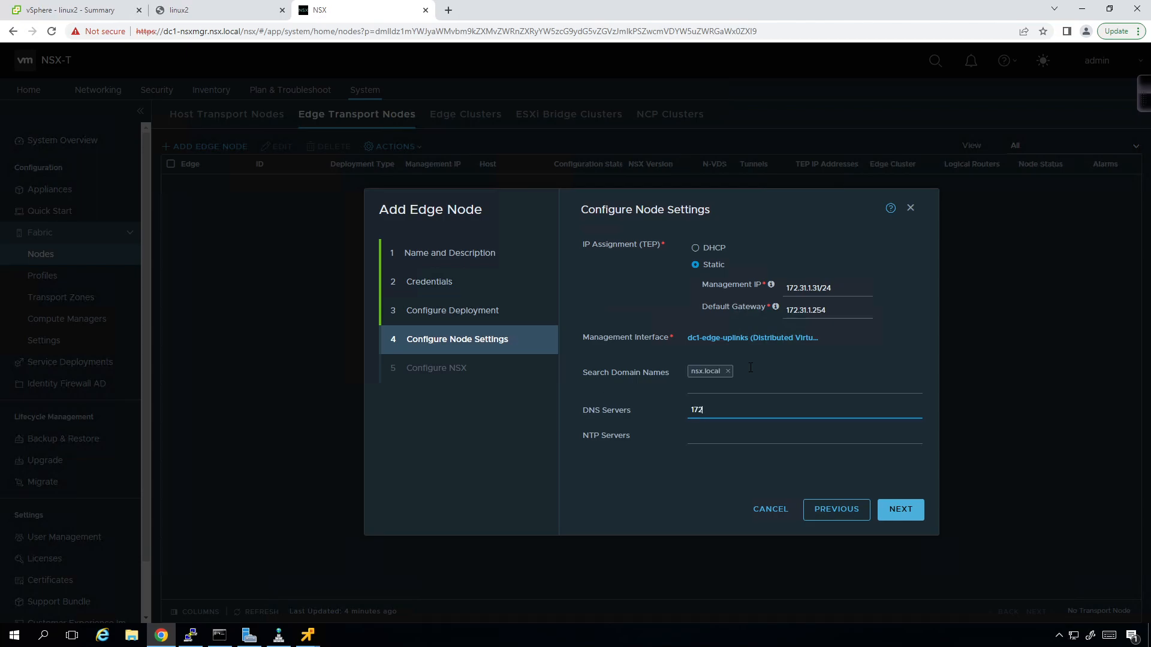
text(.1.253)
click(701, 505)
click(911, 511)
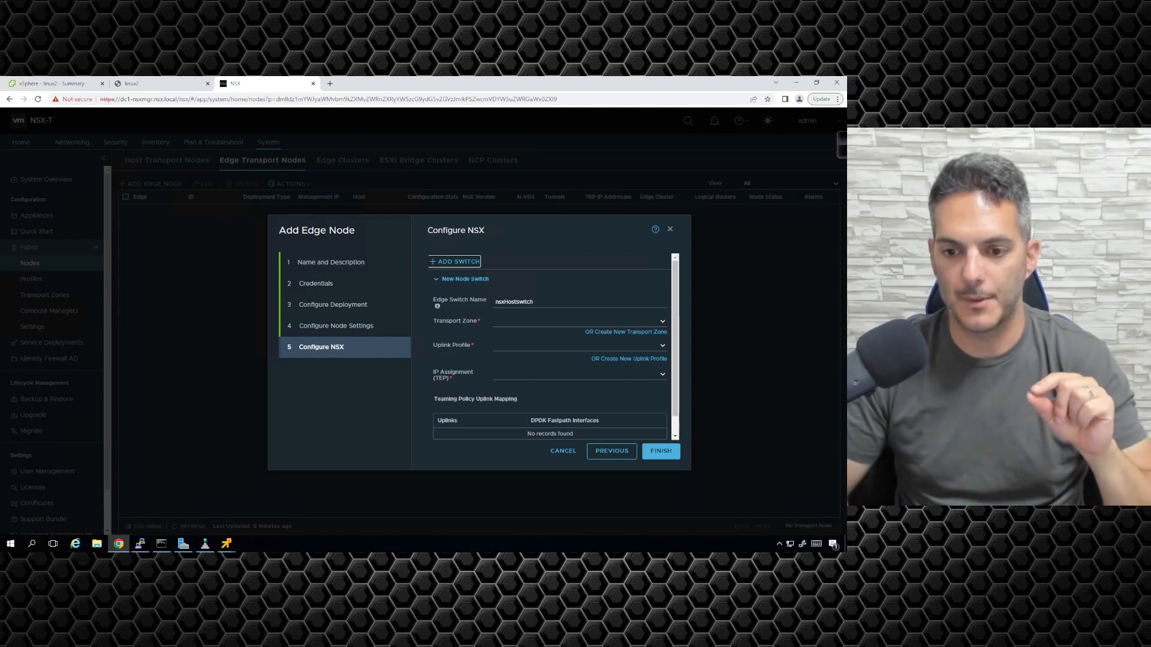
key(alt+Tab)
scroll(432, 270, down, 3)
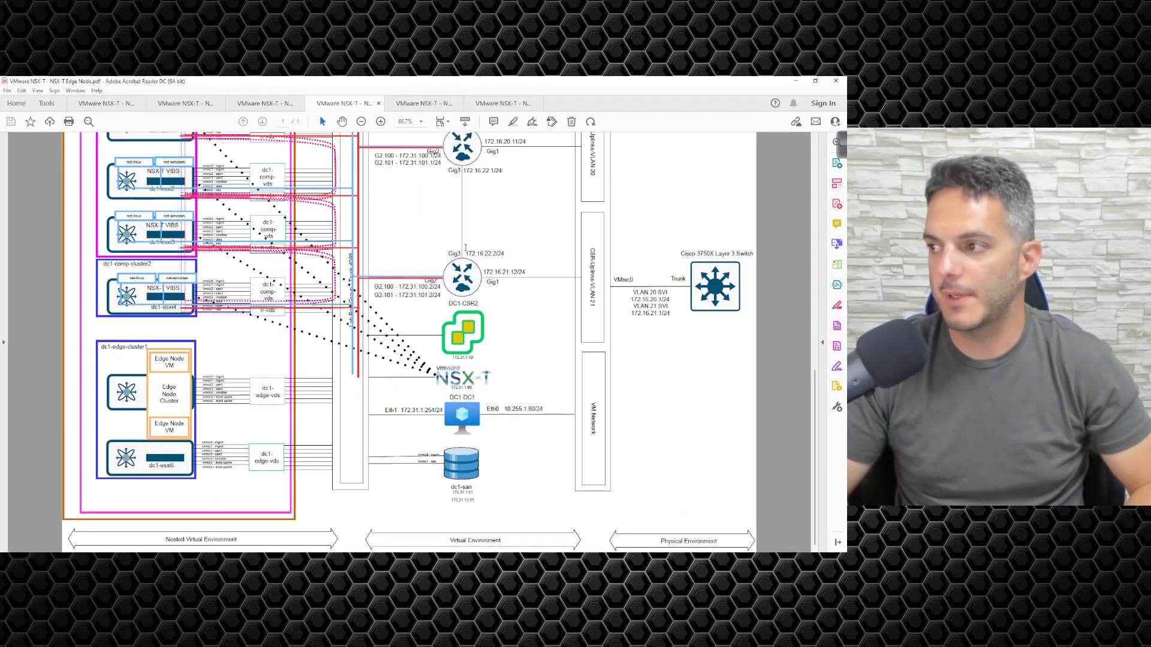
scroll(336, 265, up, 1)
scroll(337, 265, up, 1)
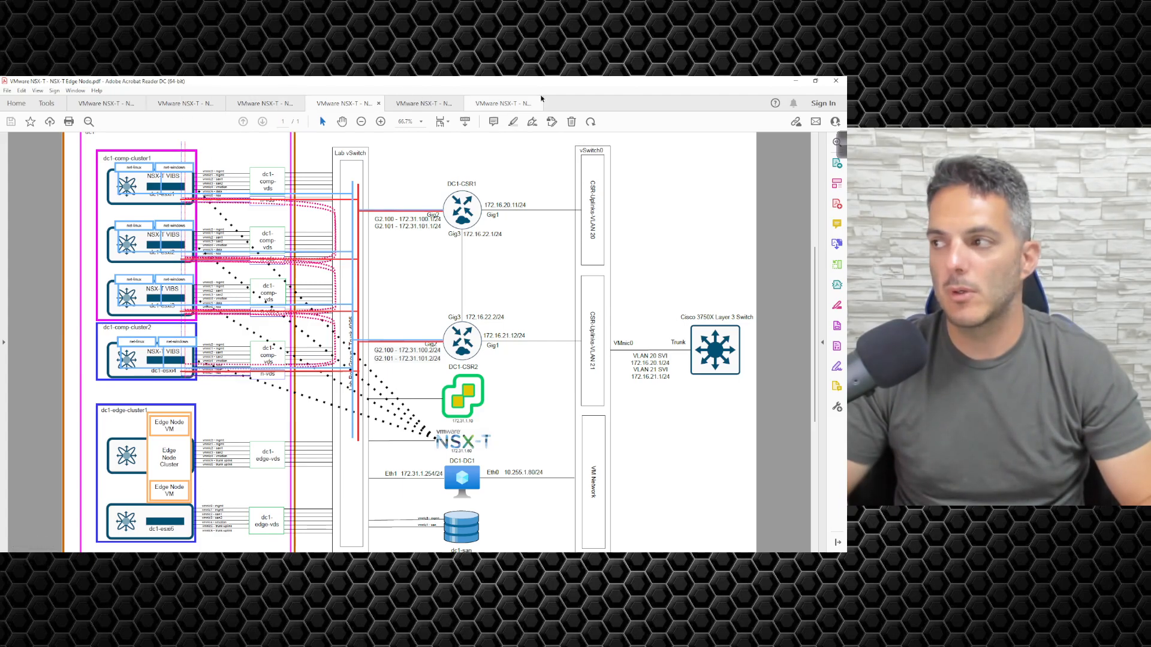
key(alt+Tab)
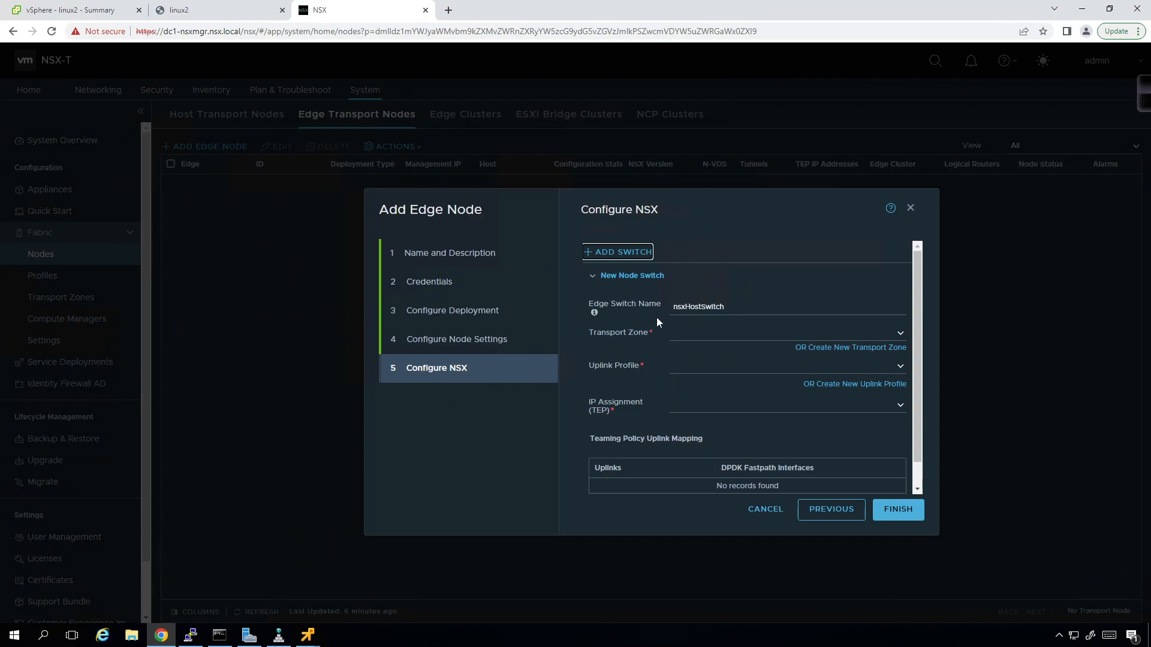
- Rename the edge switch to edge-n-vds and attach the overlay-tz transport zone
click(703, 303)
drag(744, 308, 626, 324)
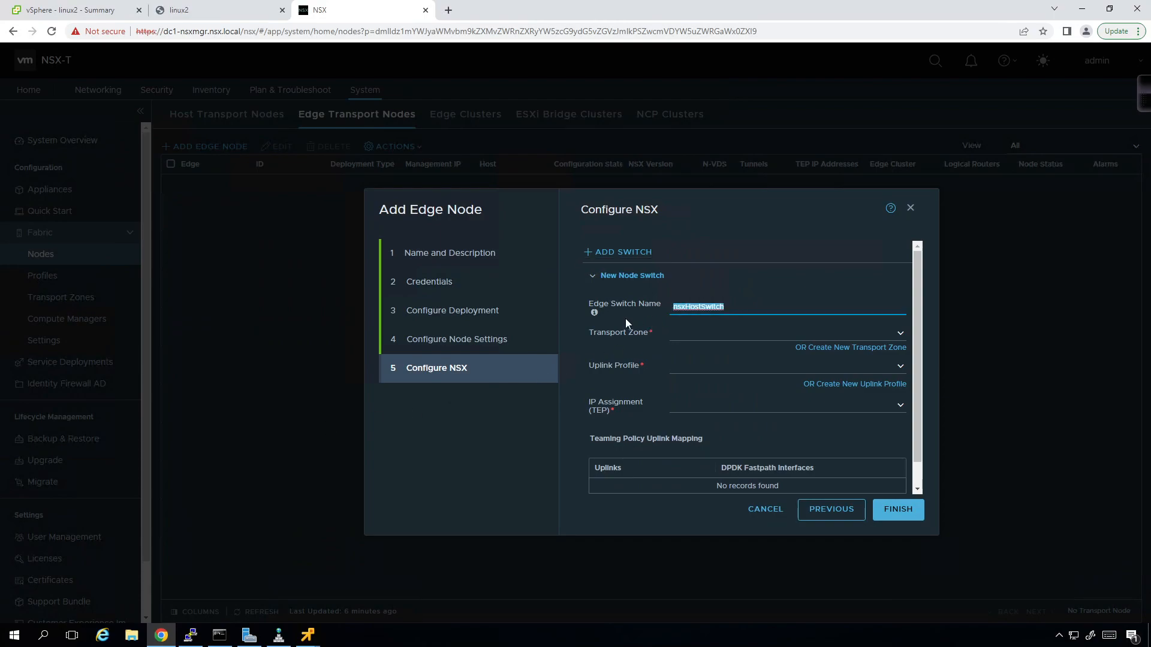
text(edge-n-vds)
click(899, 334)
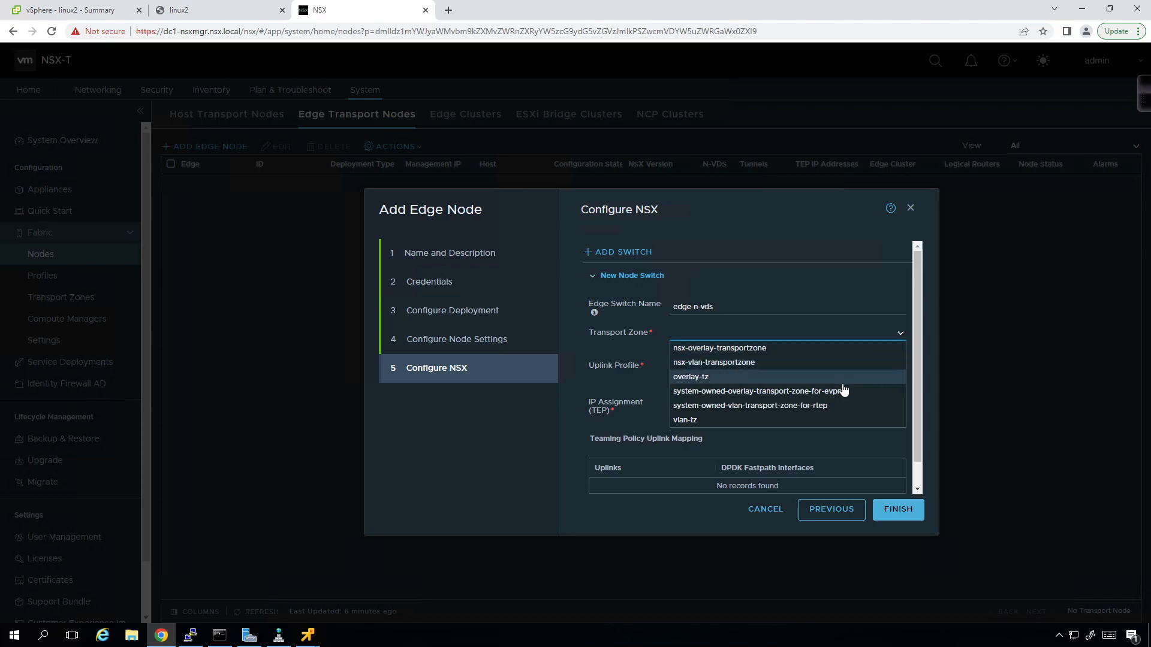
click(843, 382)
- Create a new transport zone named edge-tz and attach it to the switch
click(638, 376)
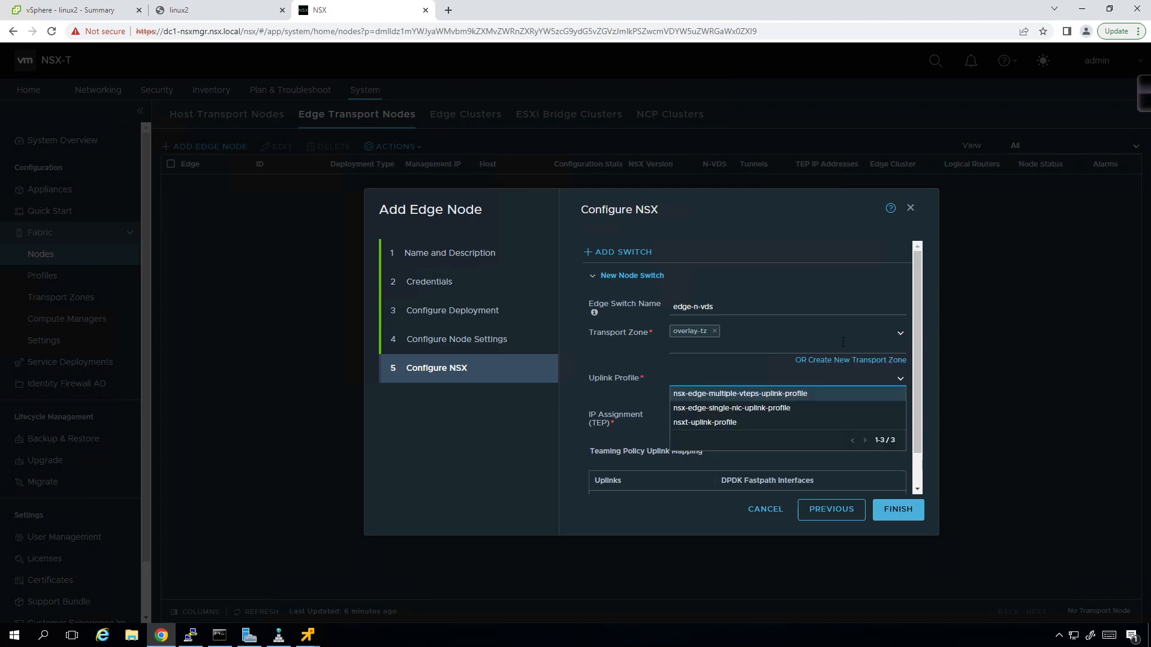
click(869, 363)
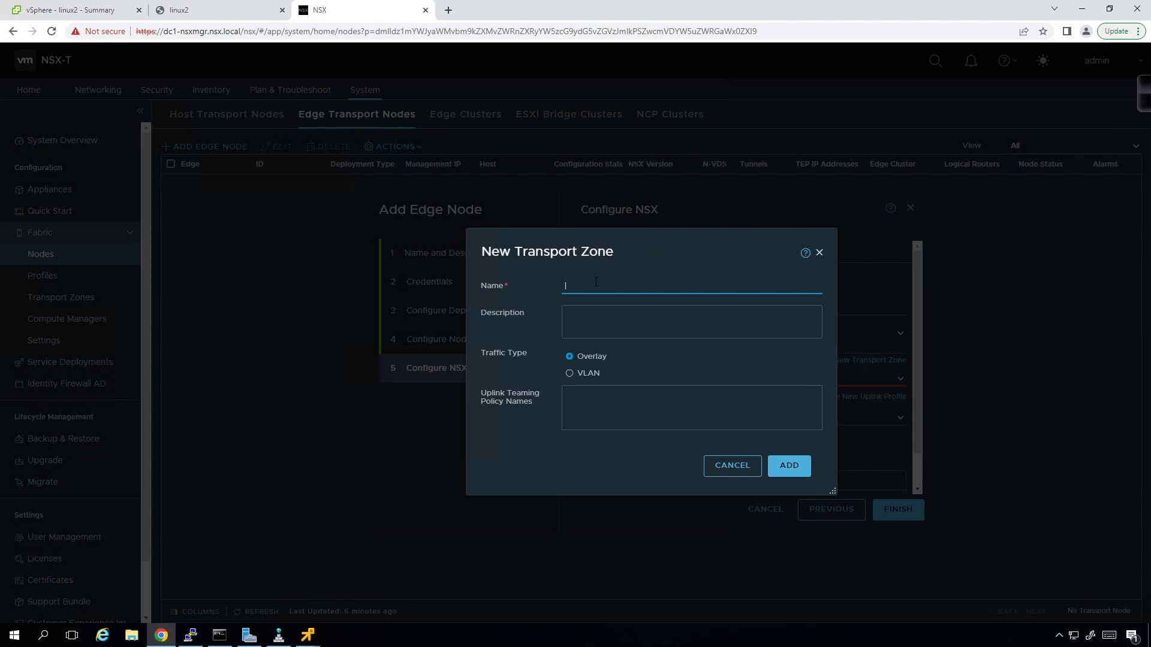
text(edge-tz)
click(790, 466)
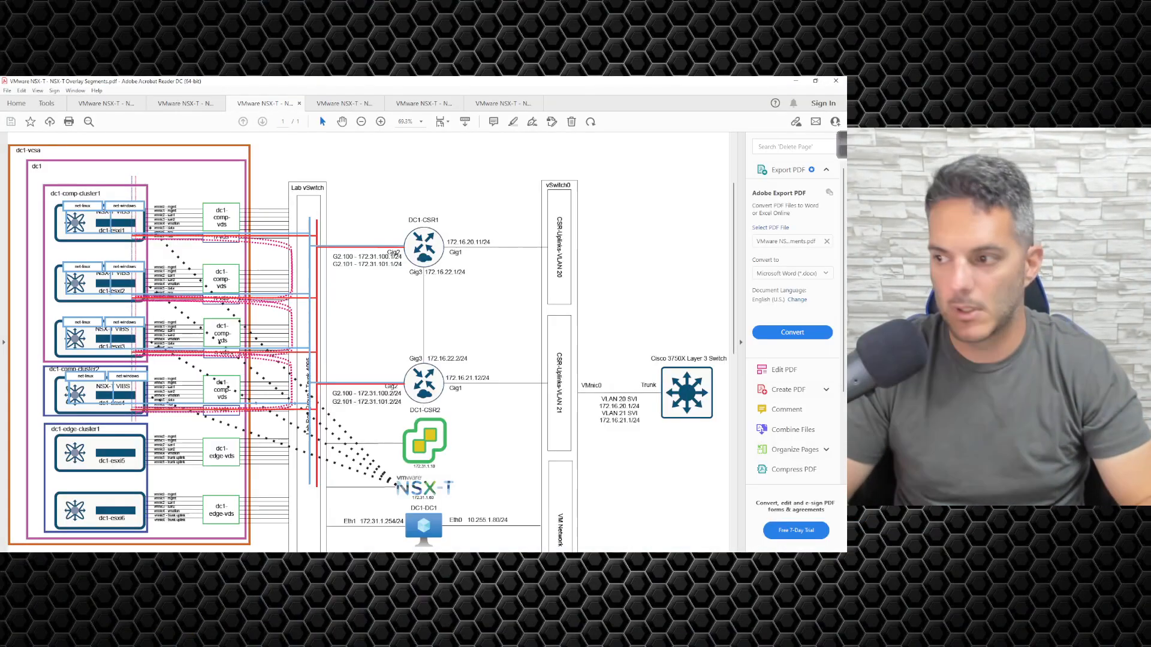
- Move through the PDF tabs to the NSX-T Edge VLAN Backed Uplink Segments diagram
scroll(313, 357, down, 3)
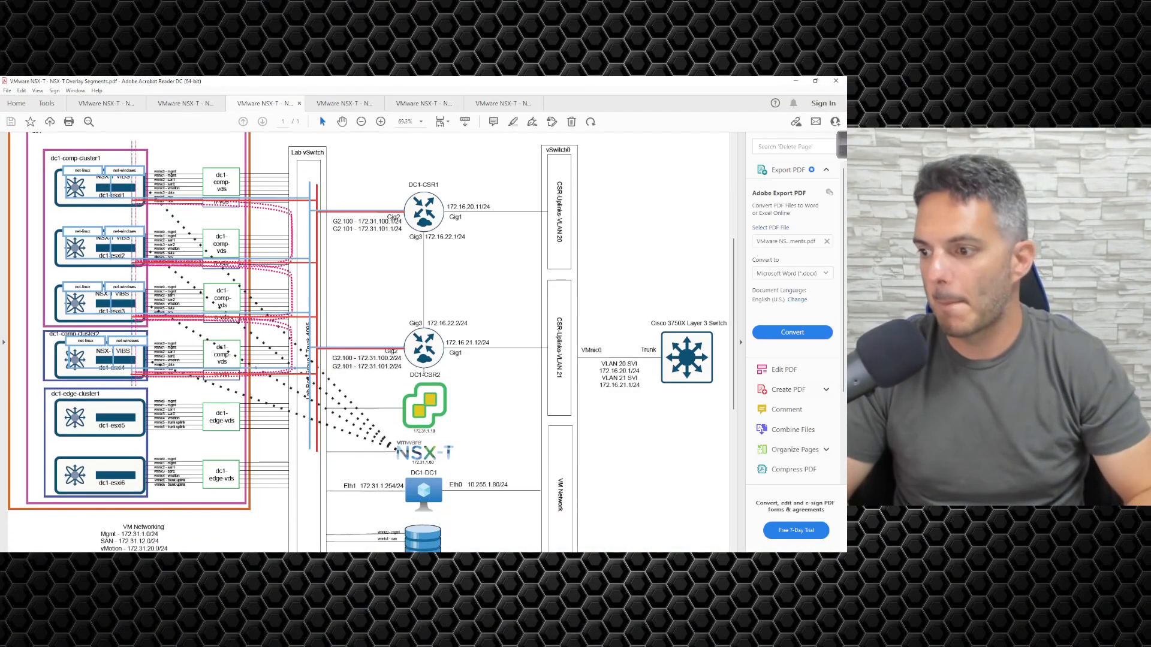
scroll(313, 357, up, 1)
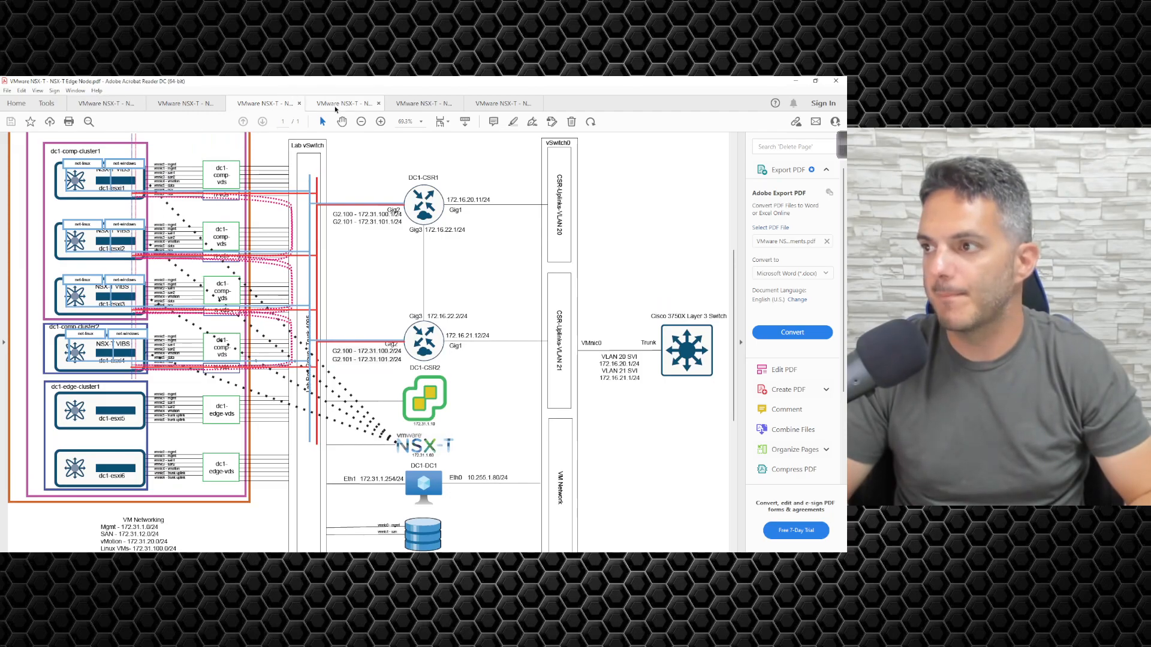
click(333, 105)
scroll(330, 305, down, 1)
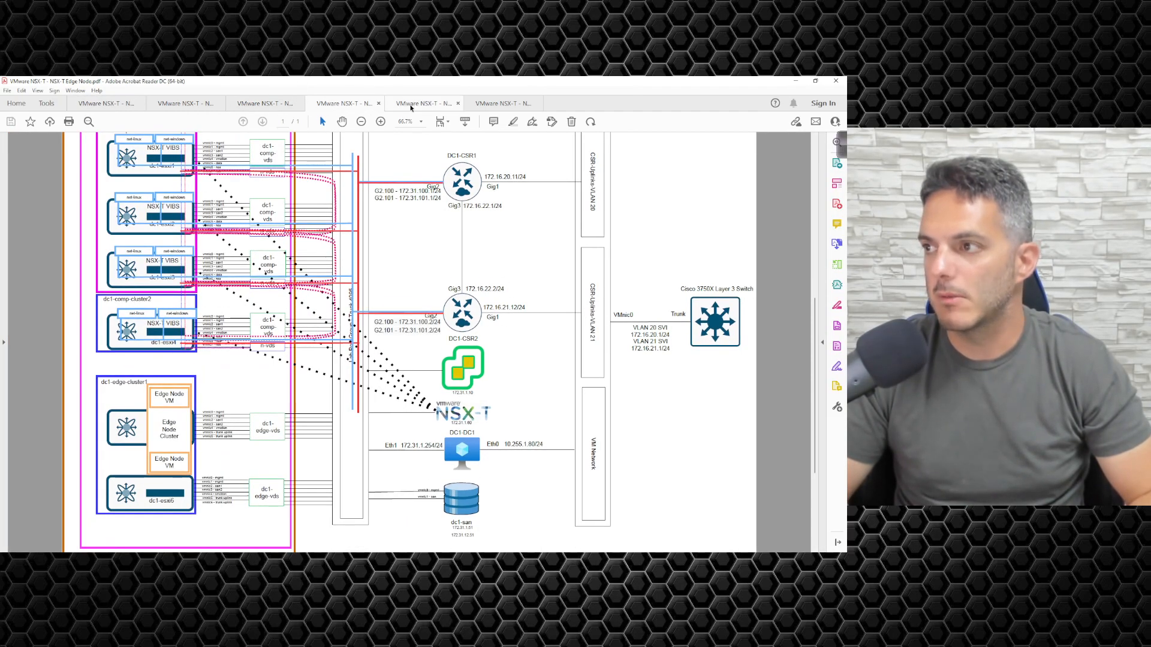
click(412, 106)
click(480, 104)
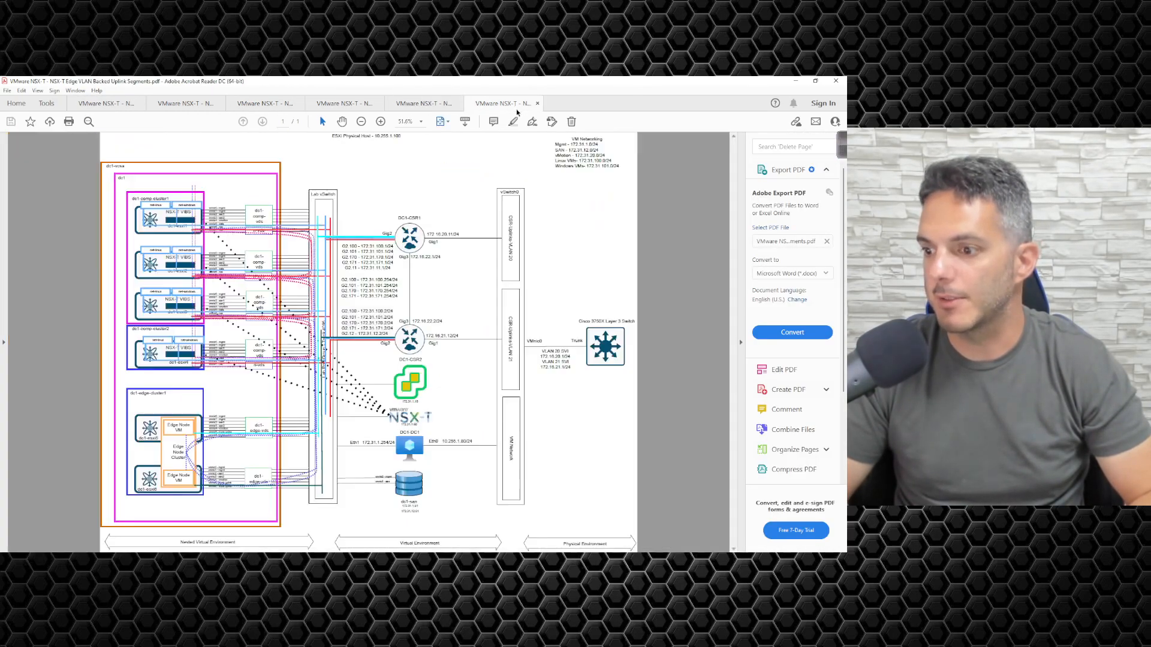
scroll(248, 404, up, 2)
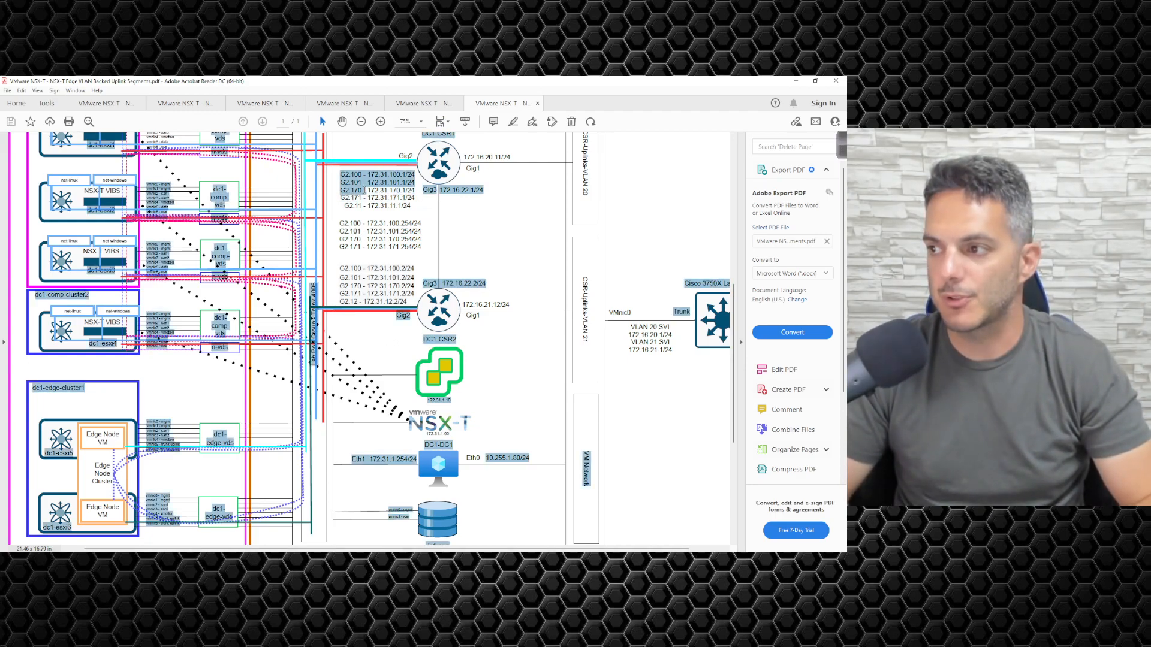
- Highlight DC1-CSR1's G2.170 and G2.171 lines, including the 172.31.170.1/24 address
drag(342, 190, 413, 191)
drag(340, 198, 414, 199)
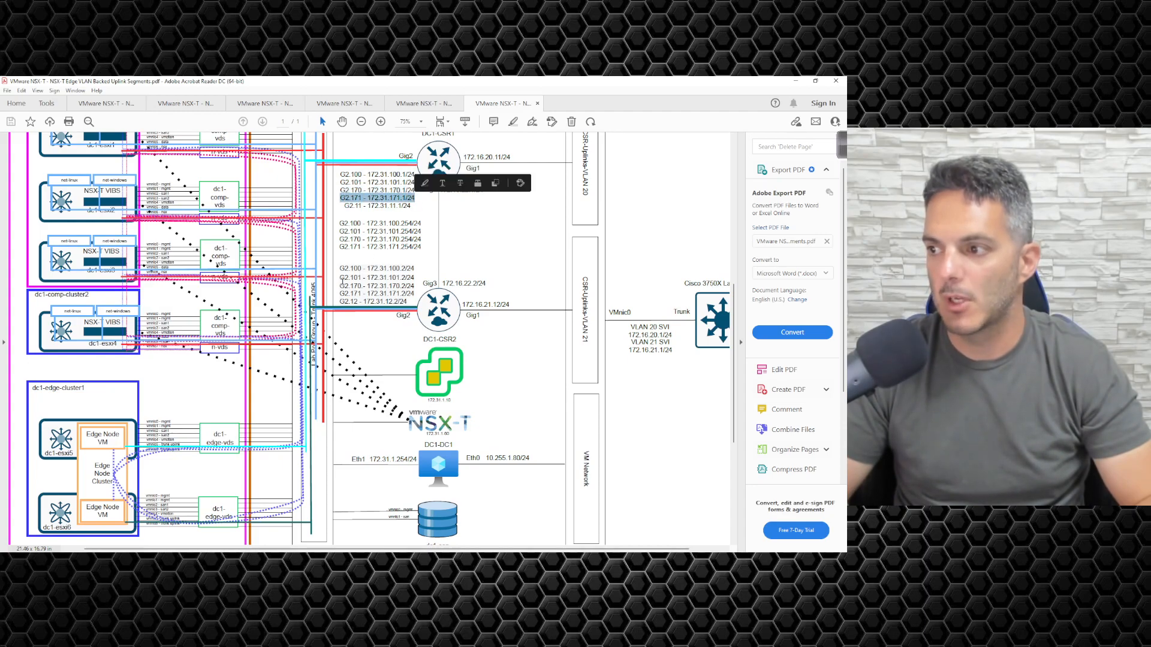
click(356, 173)
click(352, 198)
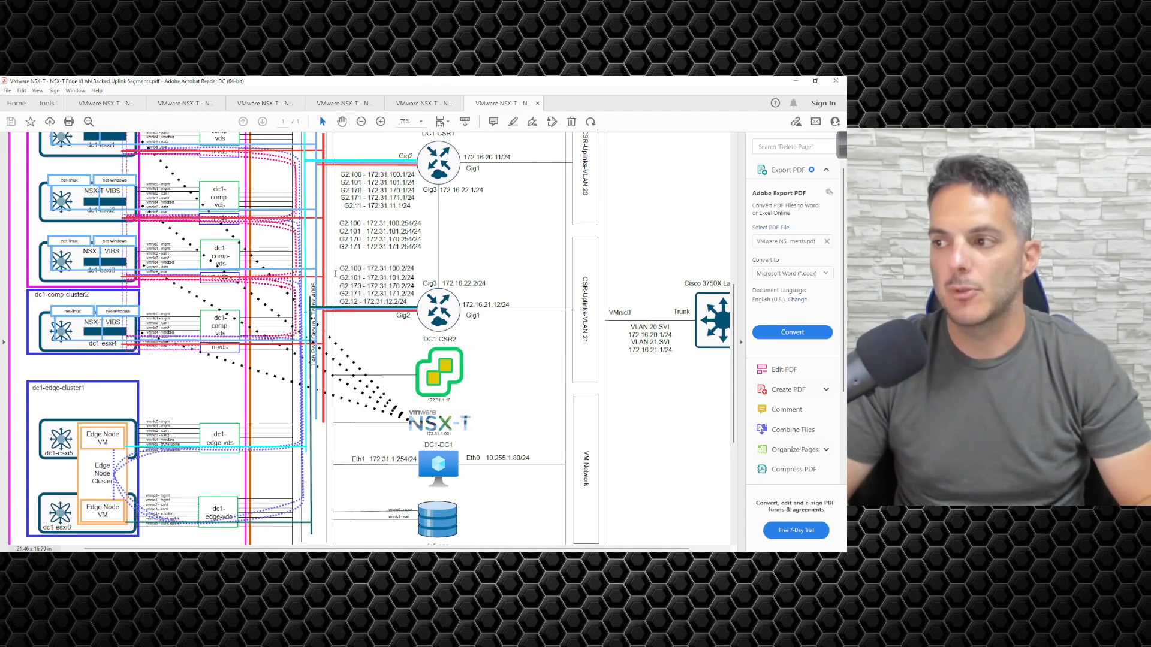
drag(366, 191, 414, 191)
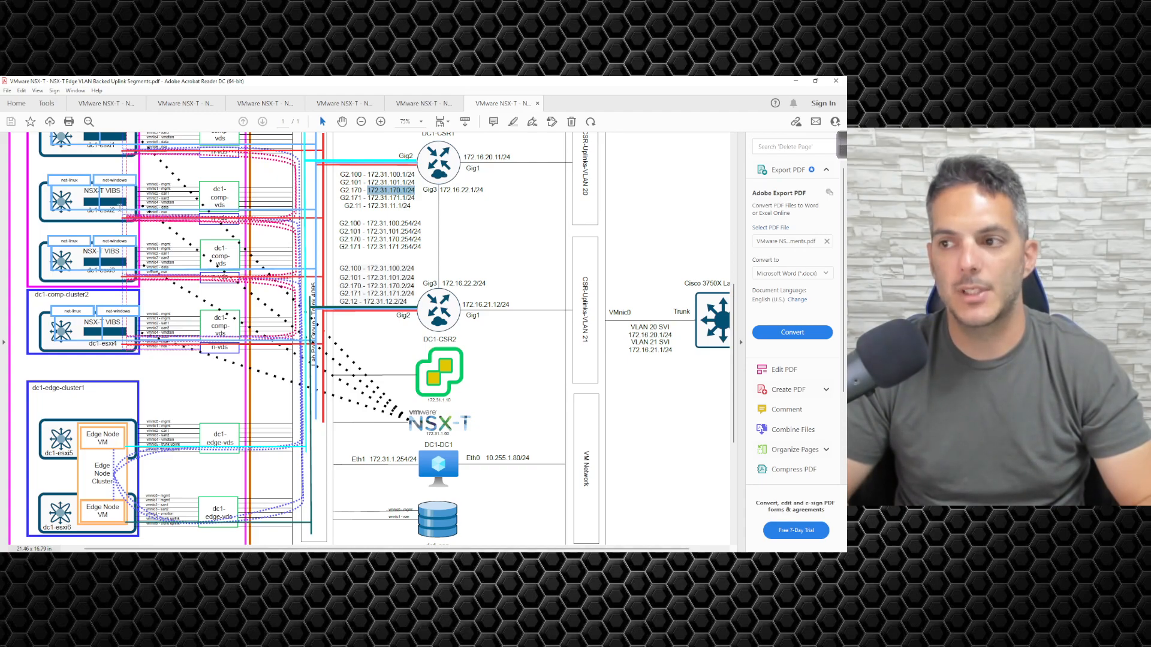
scroll(75, 211, up, 1)
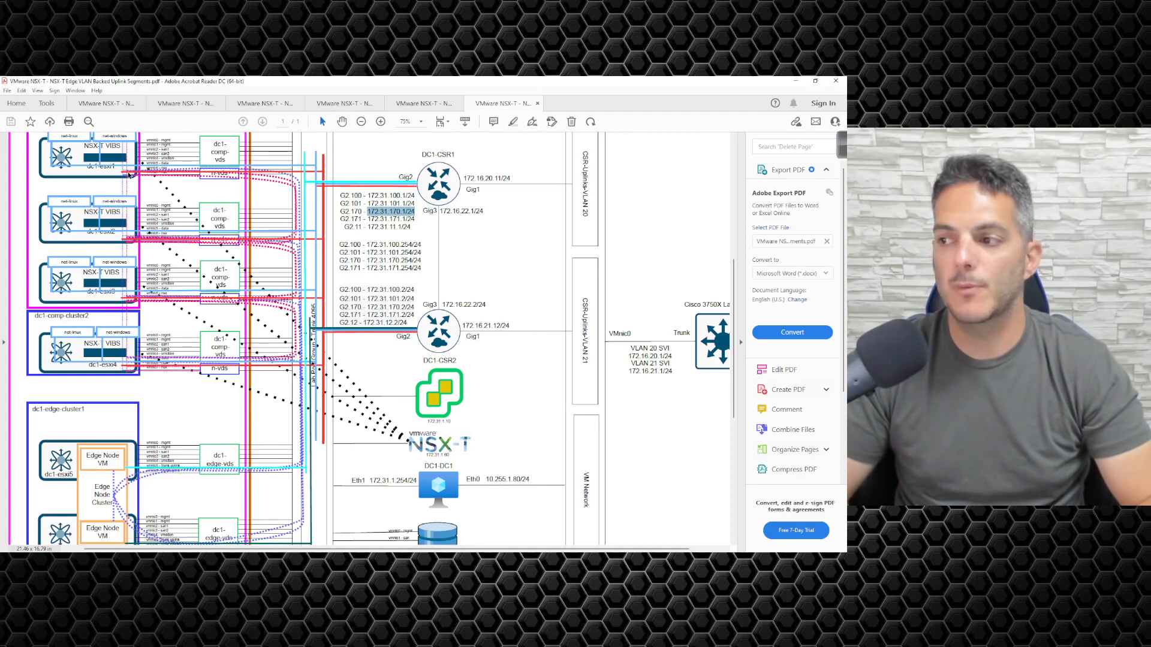
click(396, 213)
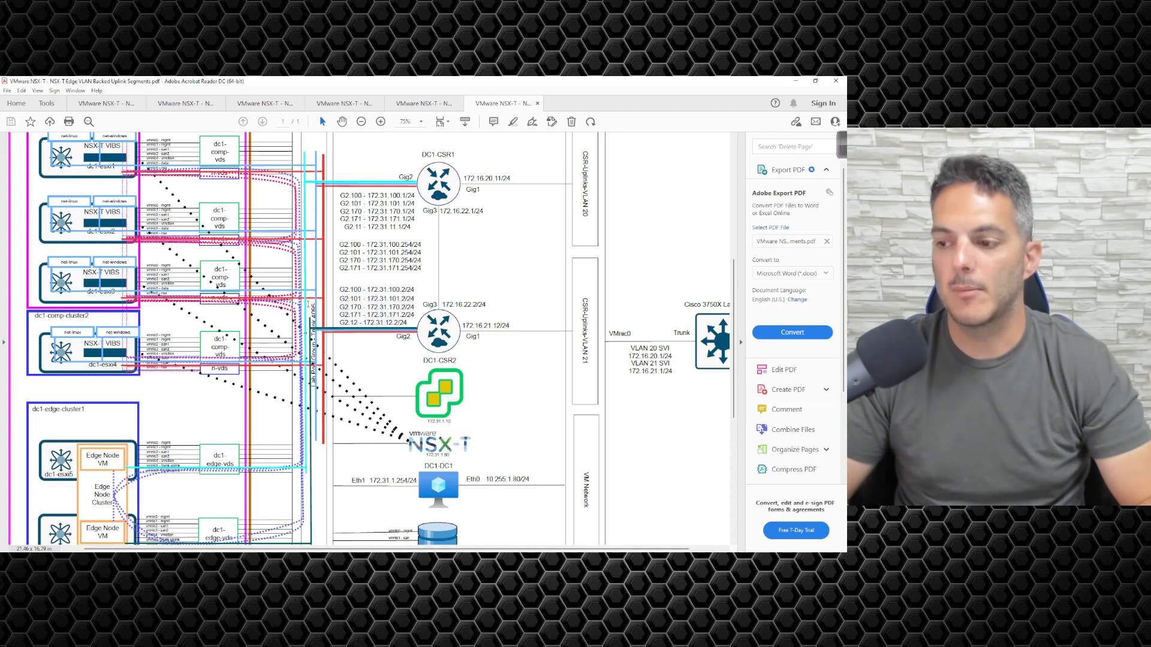
scroll(315, 290, down, 1)
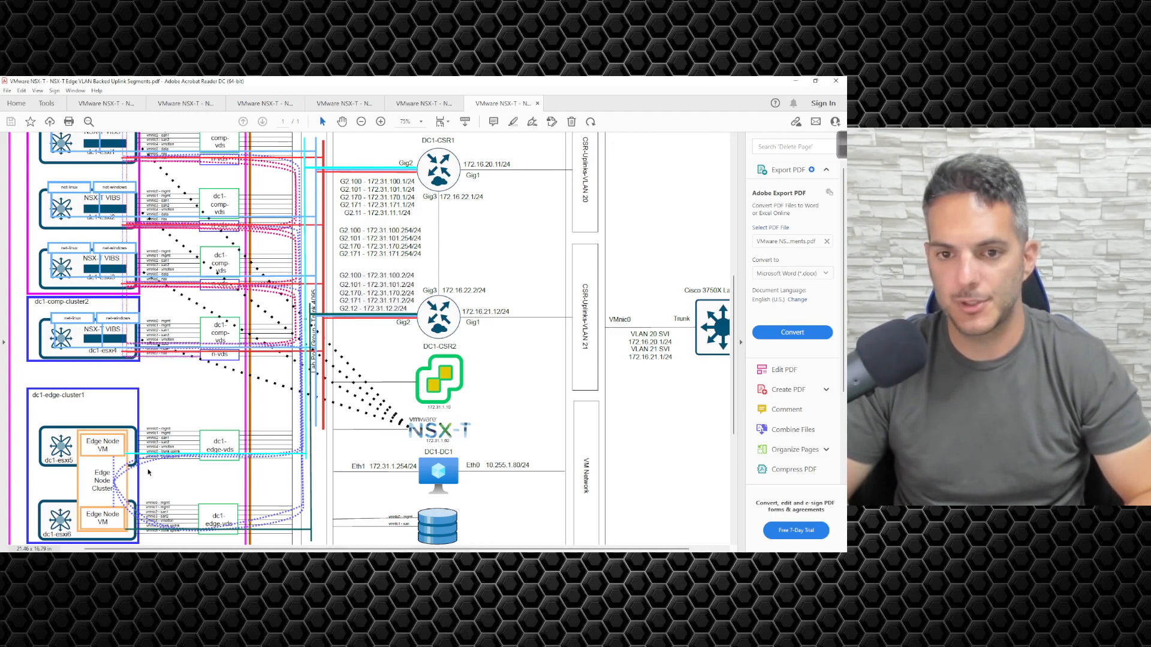
scroll(141, 453, up, 4)
scroll(150, 460, down, 1)
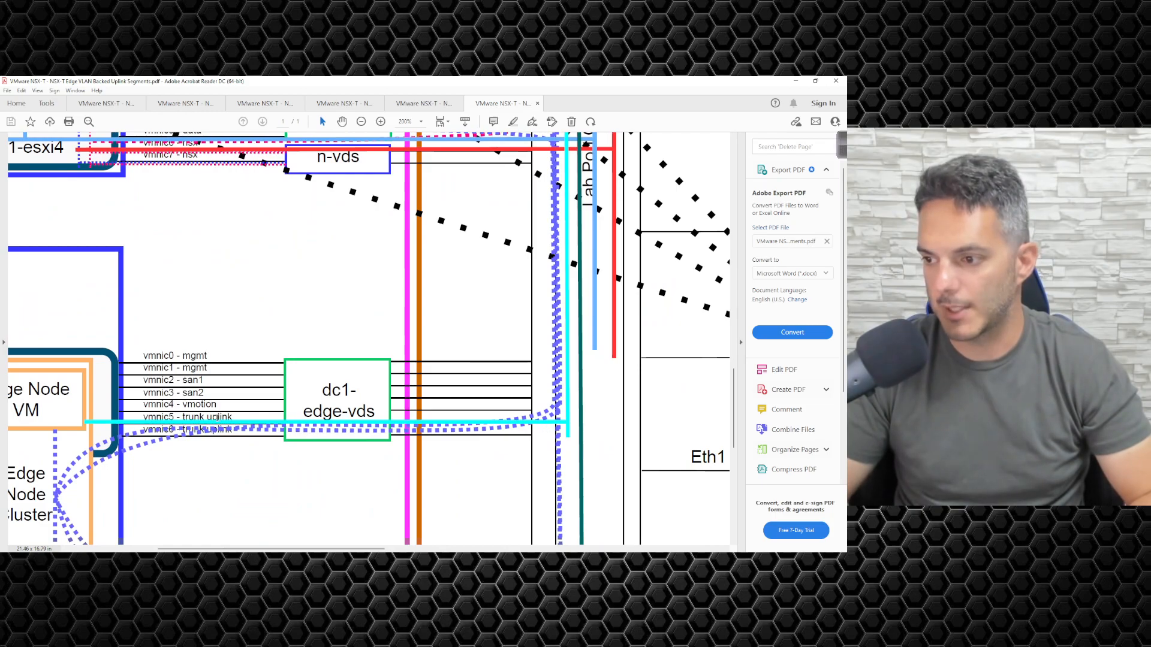
scroll(278, 427, down, 1)
scroll(278, 427, down, 3)
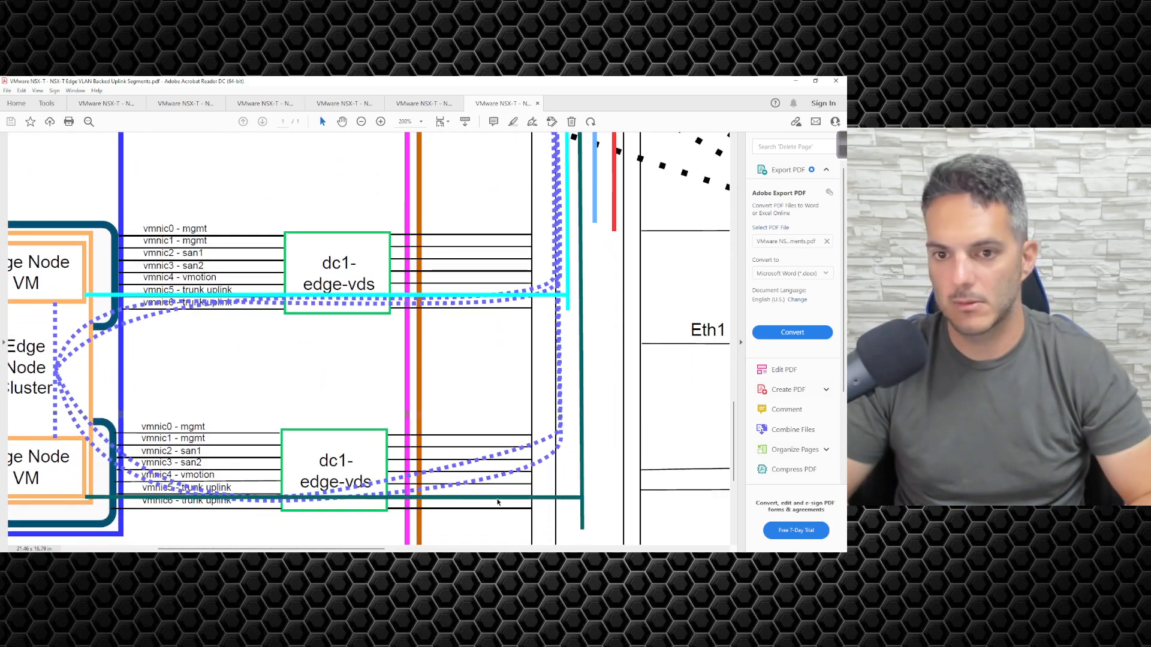
ctrl+scroll(609, 459, down, 4)
scroll(356, 360, up, 3)
scroll(318, 460, down, 1)
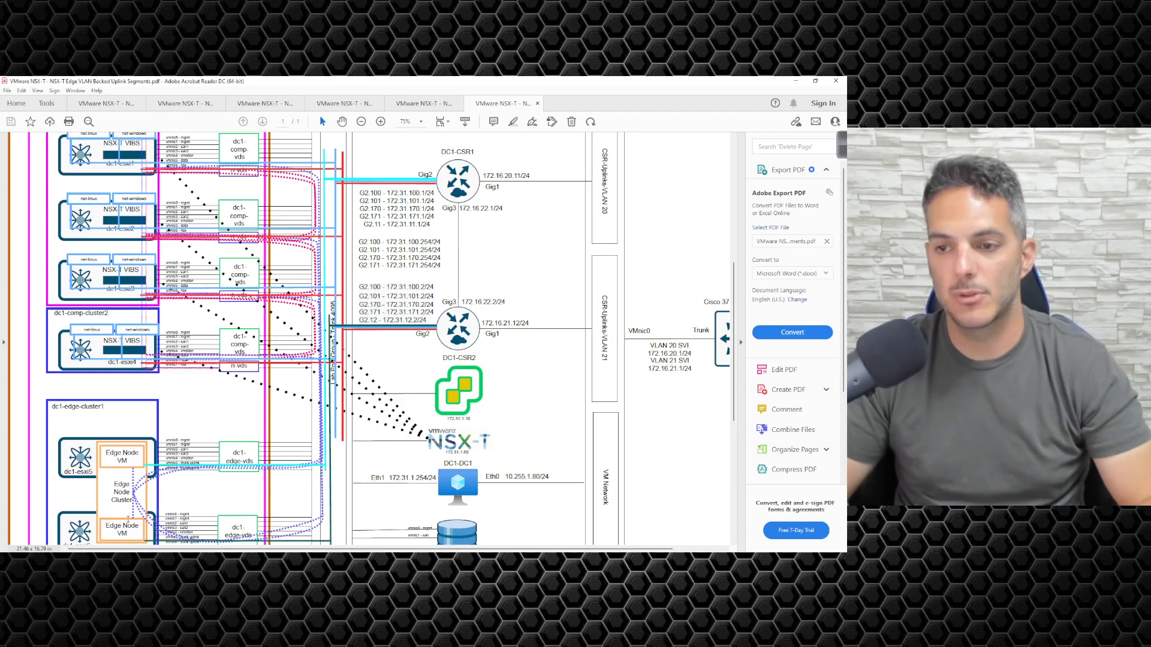
scroll(250, 485, down, 1)
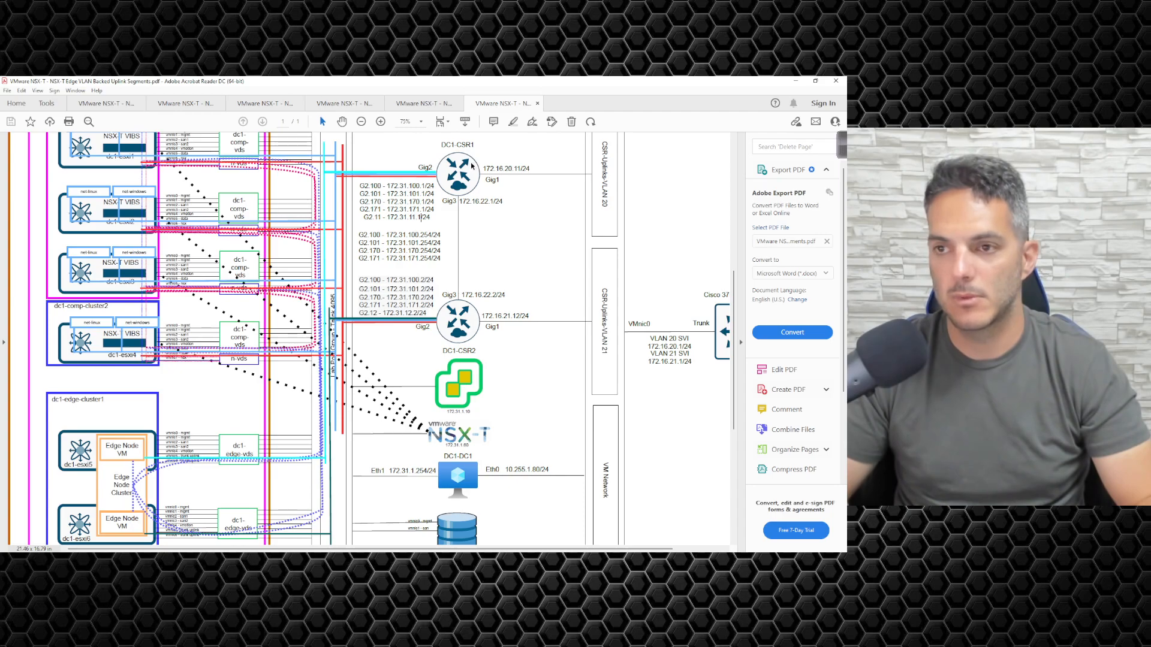
scroll(128, 241, up, 1)
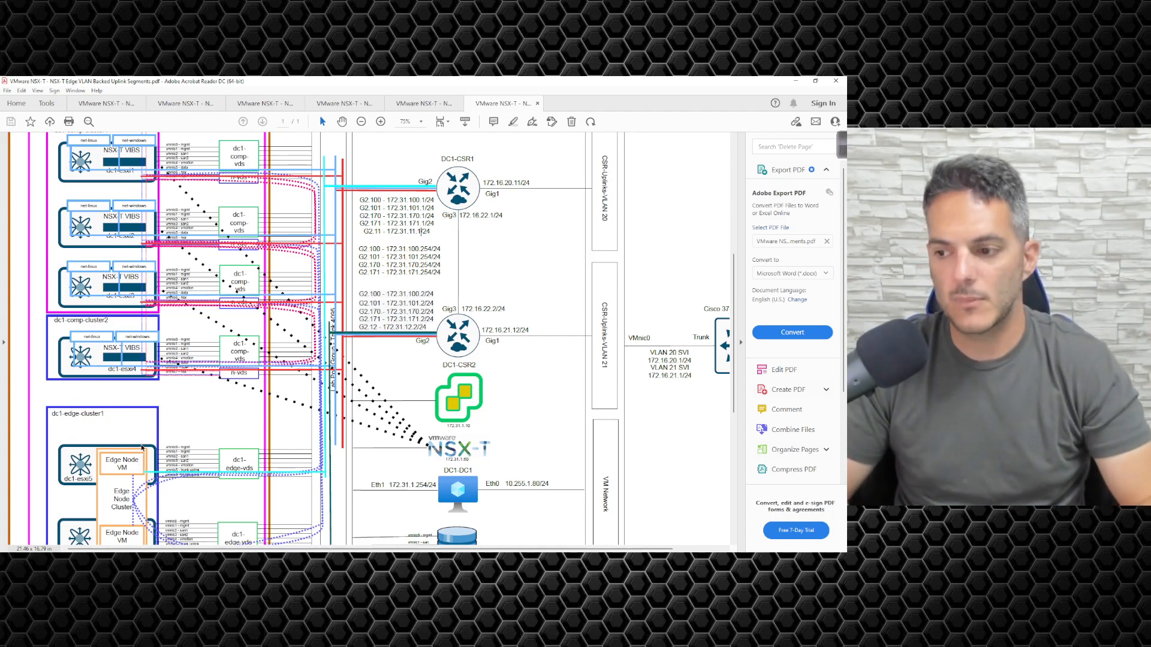
scroll(90, 452, down, 1)
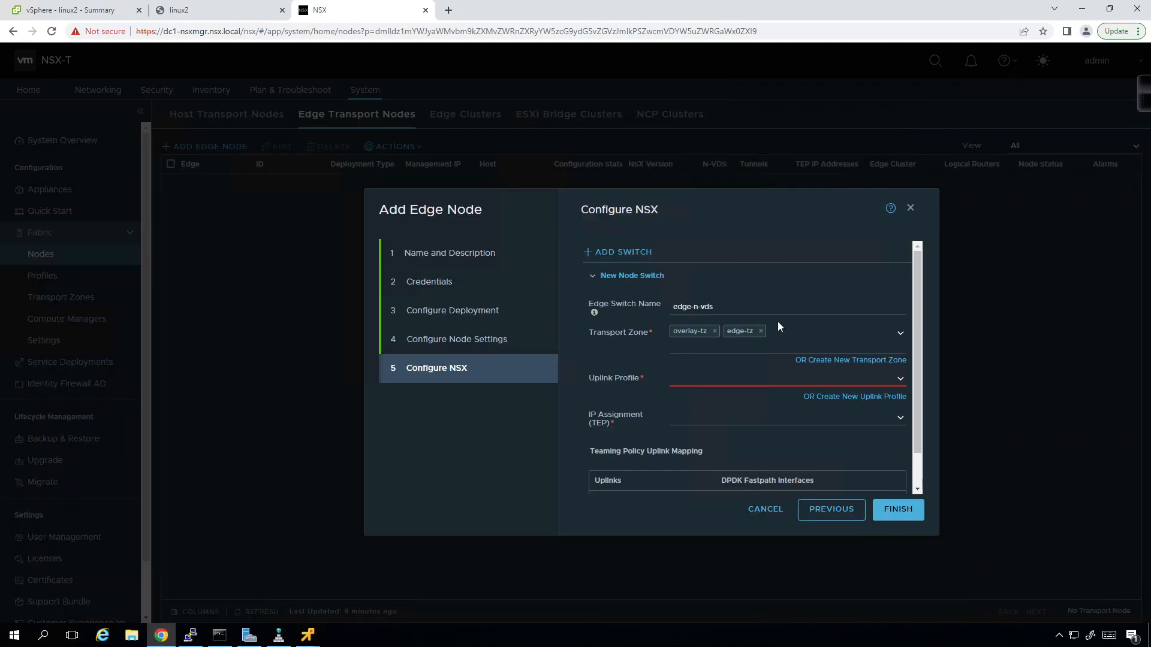
- Set the uplink profile to nsx-edge-multiple-vteps-uplink-profile and TEP IP assignment to Use IP Pool
click(901, 380)
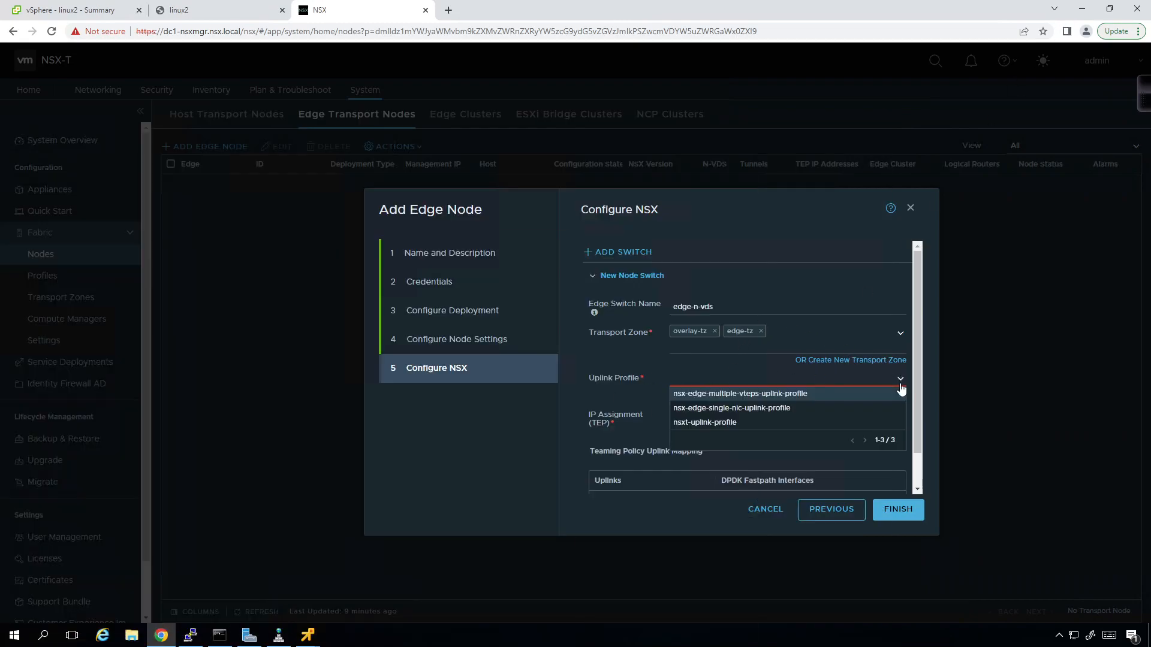
click(828, 396)
scroll(774, 403, down, 1)
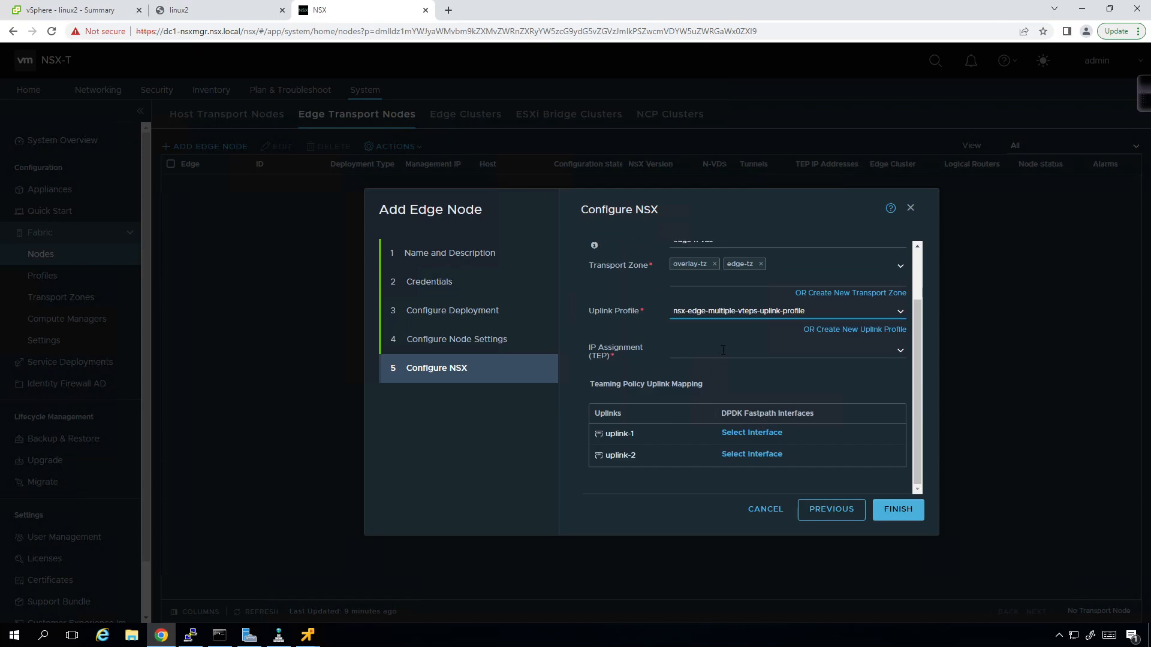
click(899, 352)
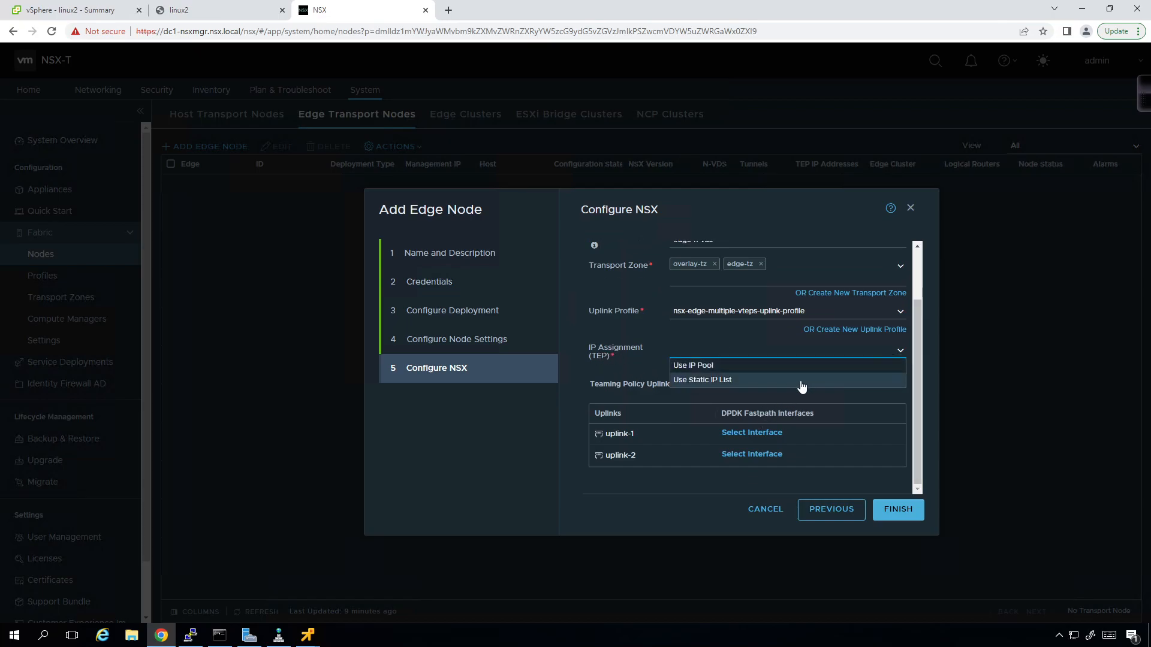
click(785, 369)
scroll(784, 372, down, 2)
- Check the IP Pool list without choosing a pool, then open a new browser tab
click(720, 355)
click(899, 359)
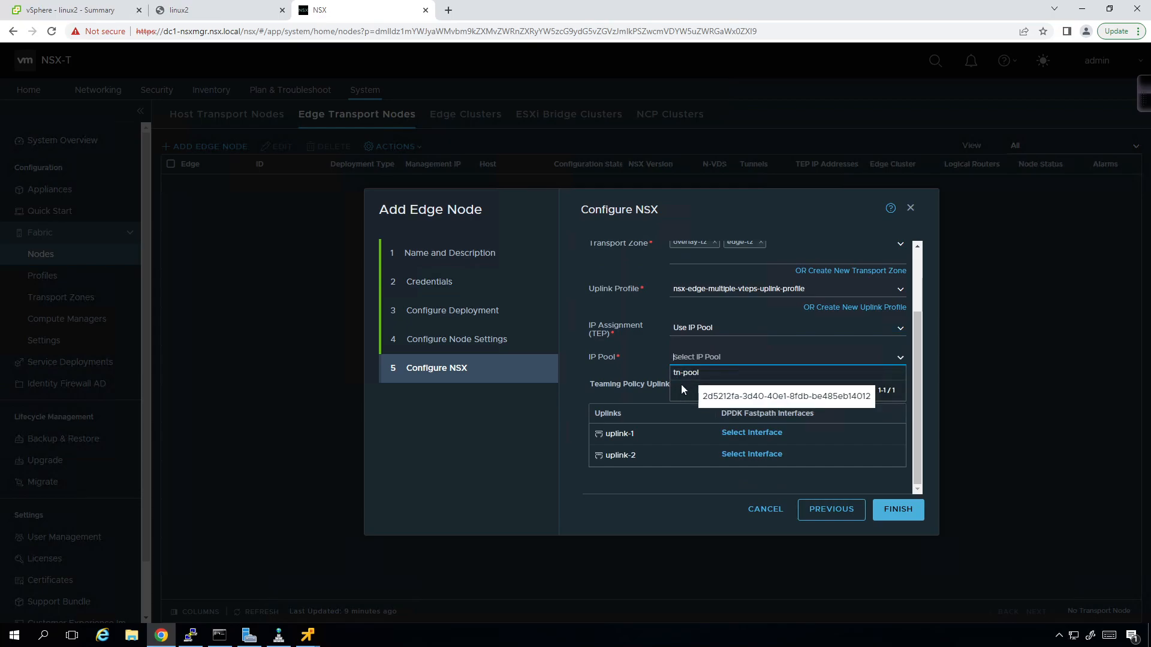
click(654, 368)
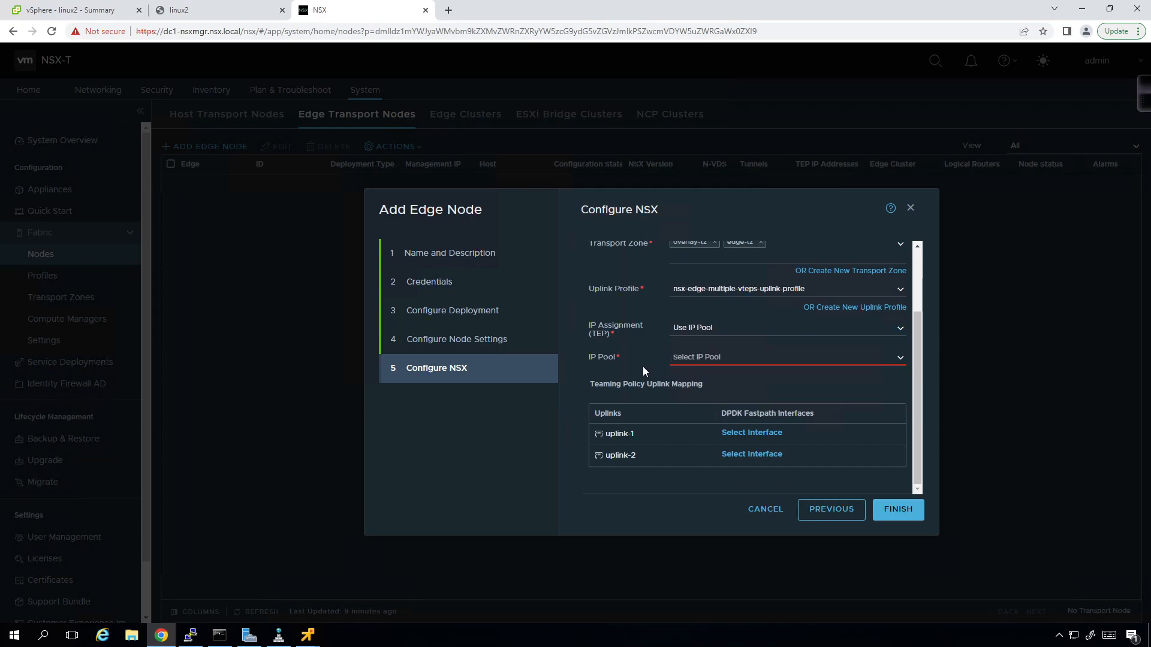
click(448, 10)
- Load NSX Manager in the new tab, go to IP Address Pools and add a pool named en-pool
click(644, 285)
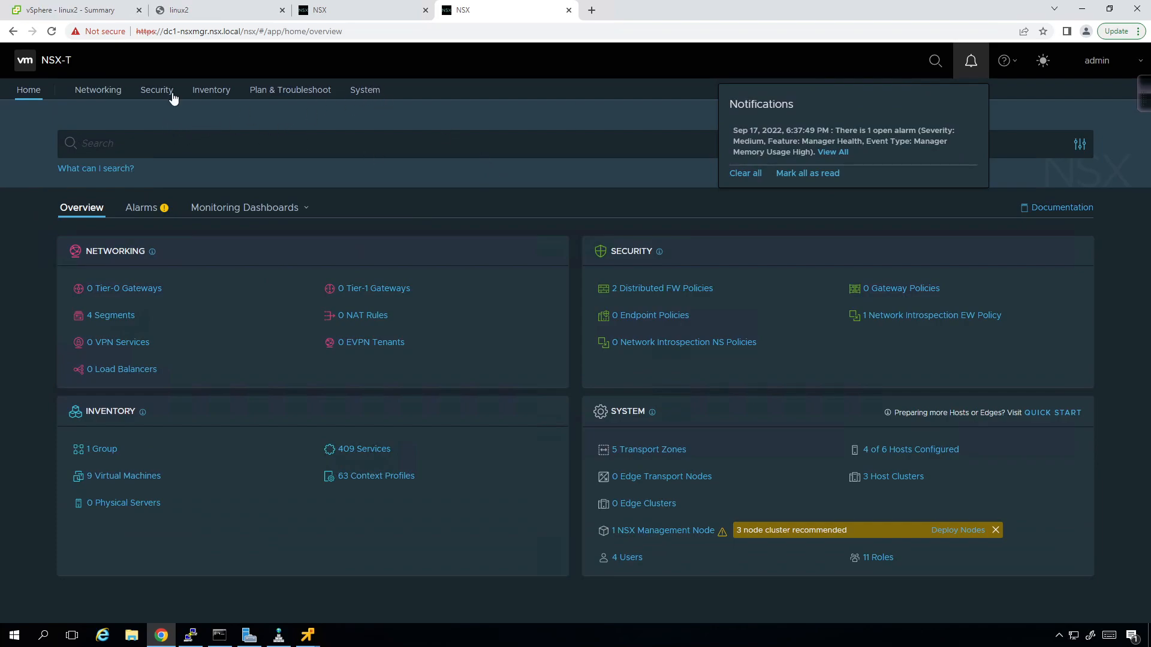
click(115, 95)
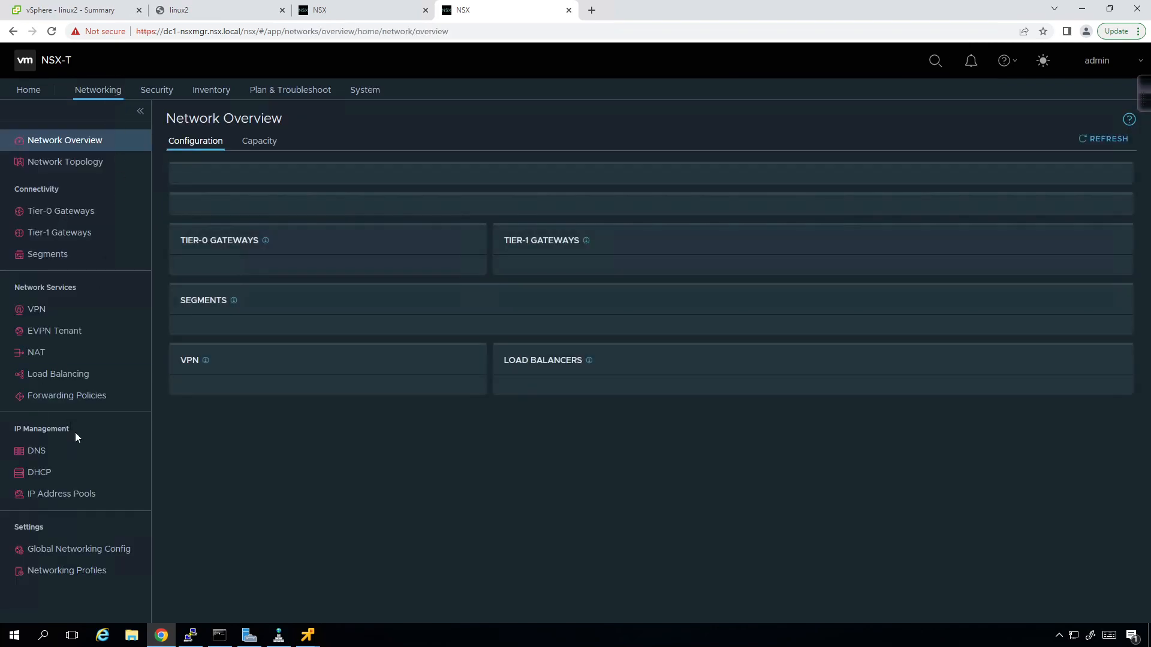
click(52, 497)
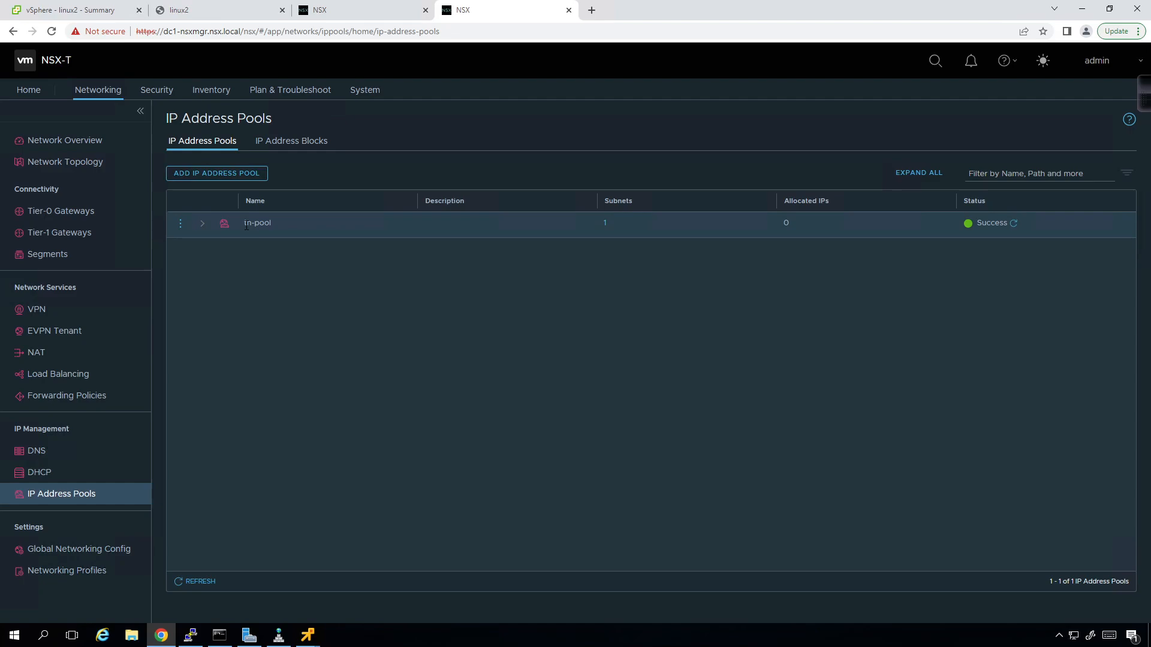
click(242, 175)
text(en-pool)
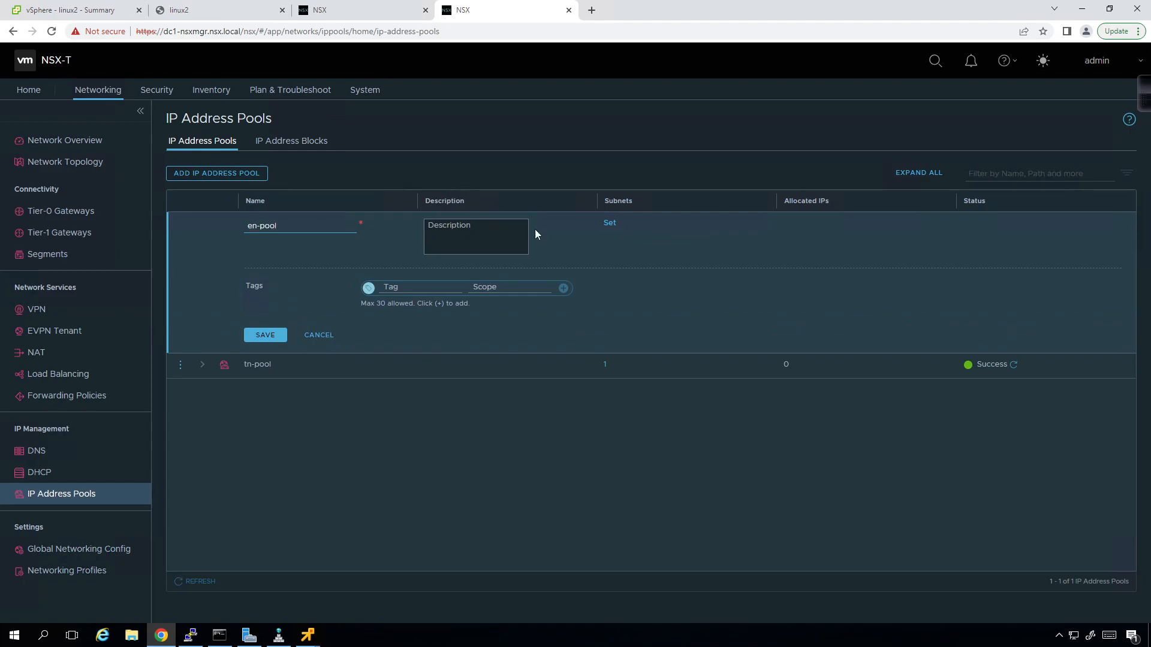
- Add an IP-range subnet to en-pool with range 172.31.171.11-172.31.171.30
click(609, 226)
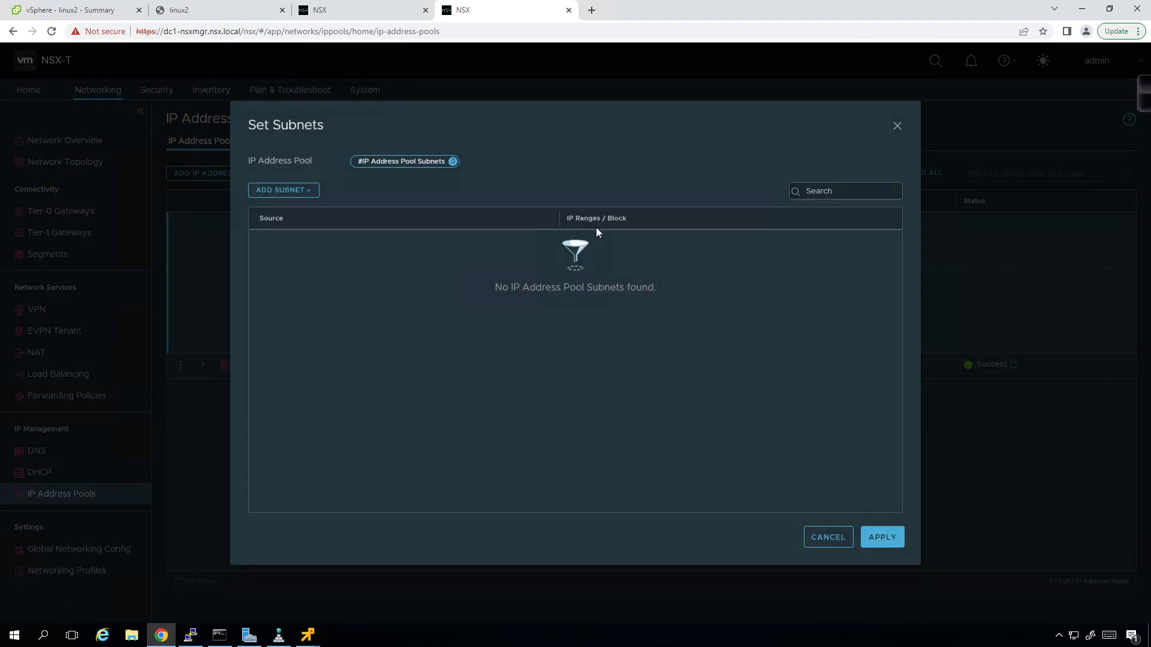
click(306, 192)
click(293, 236)
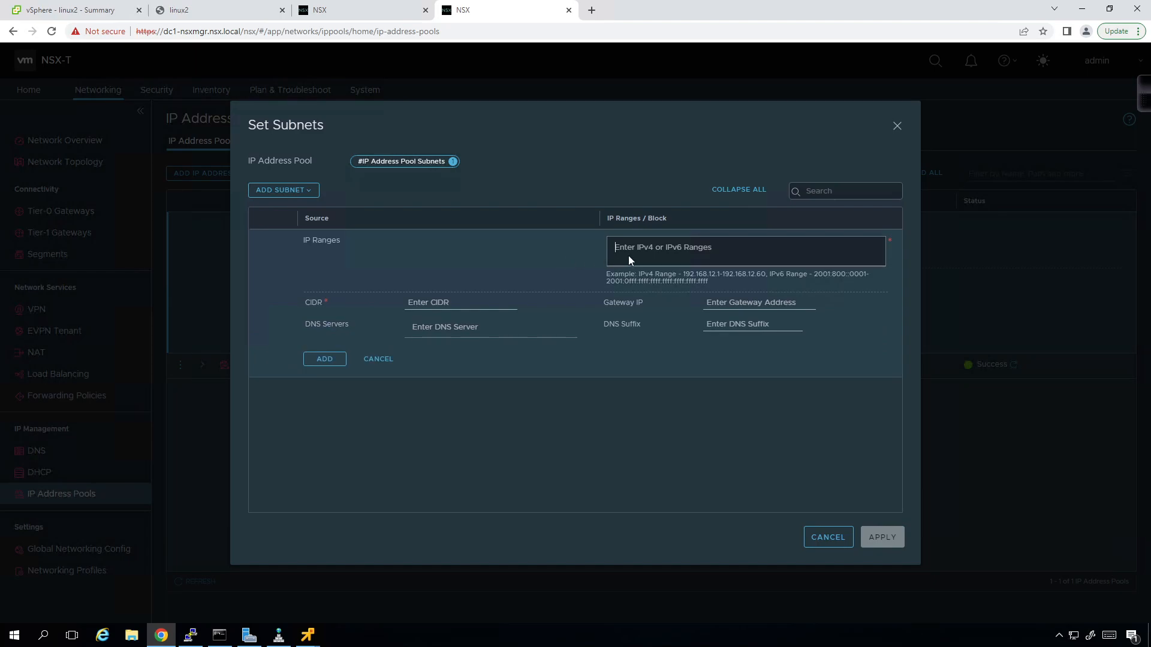
text(172.31.10/1.11-172.31.171.30)
click(504, 306)
- Enter CIDR 172.31.171.0/24, gateway 172.31.171.254 and DNS 172.31.1.253, then apply and save the pool
text(172.3)
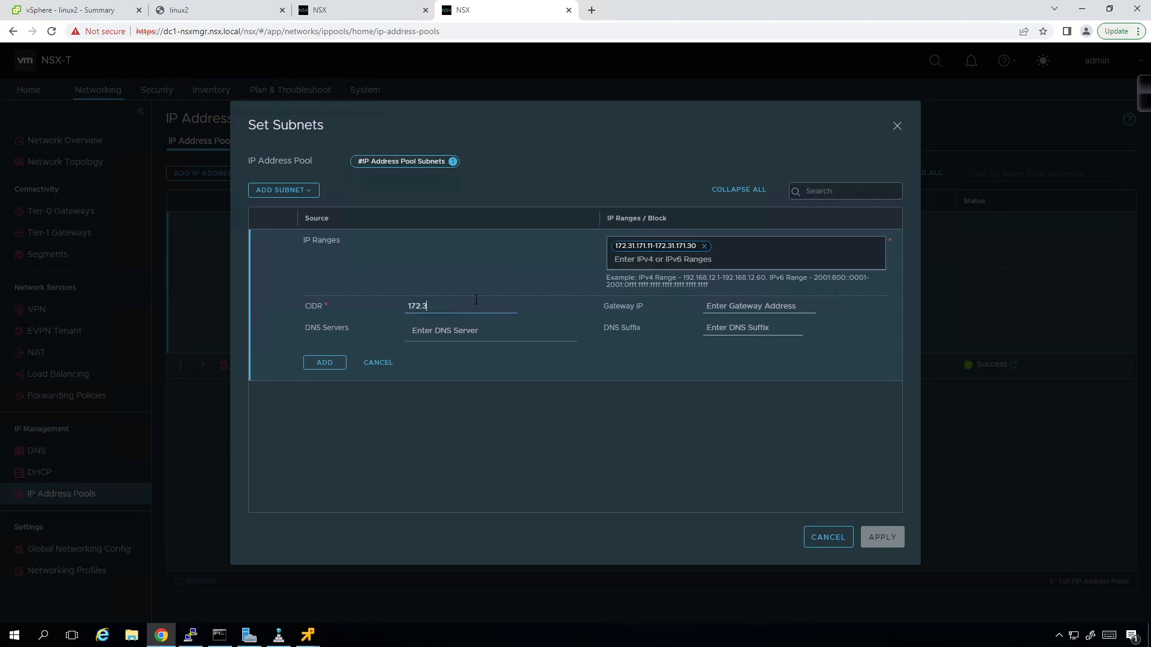
text(1.171.0/24)
key(Tab)
text(172.31)
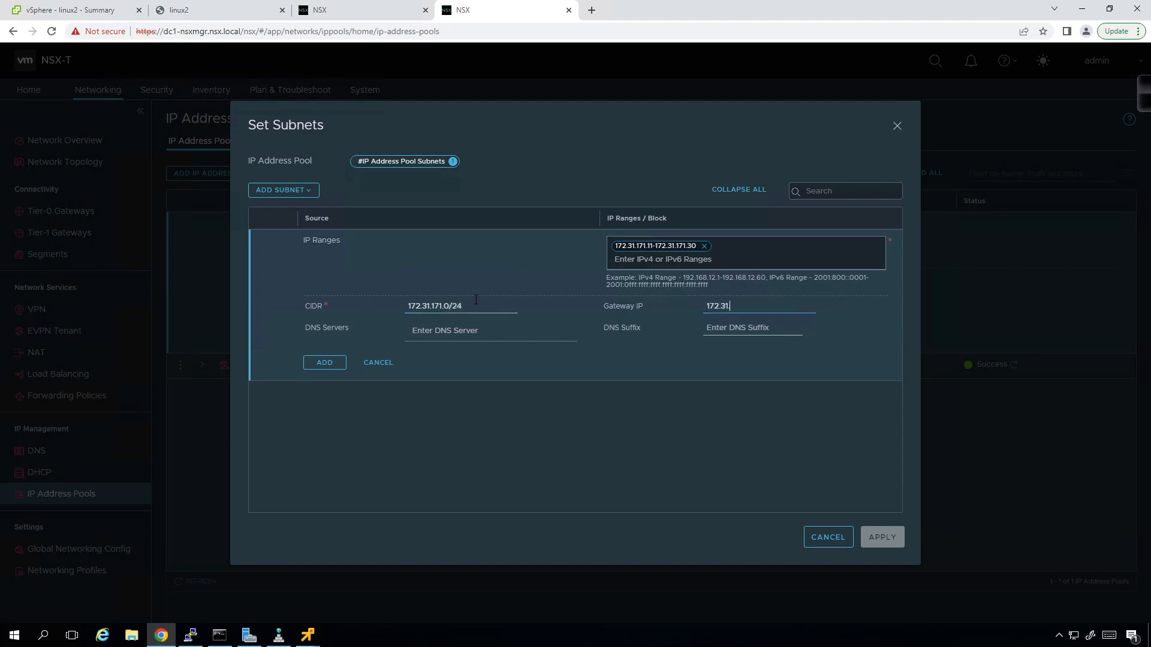
text(.171.253)
key(Tab)
text(172.31.1.253)
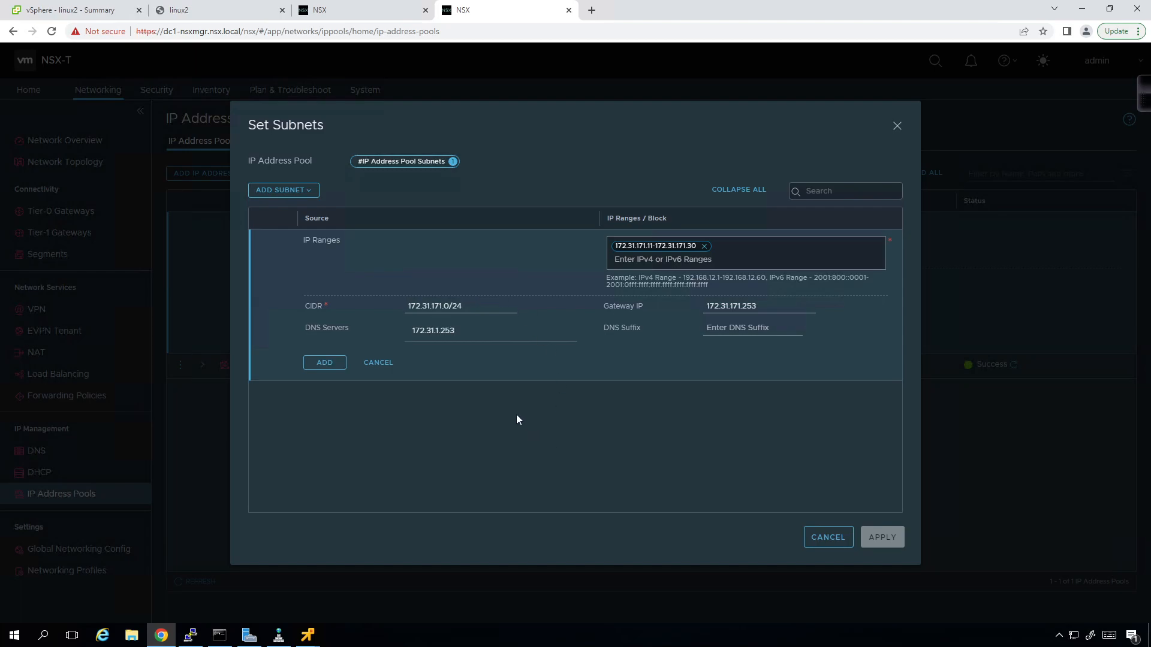
click(774, 306)
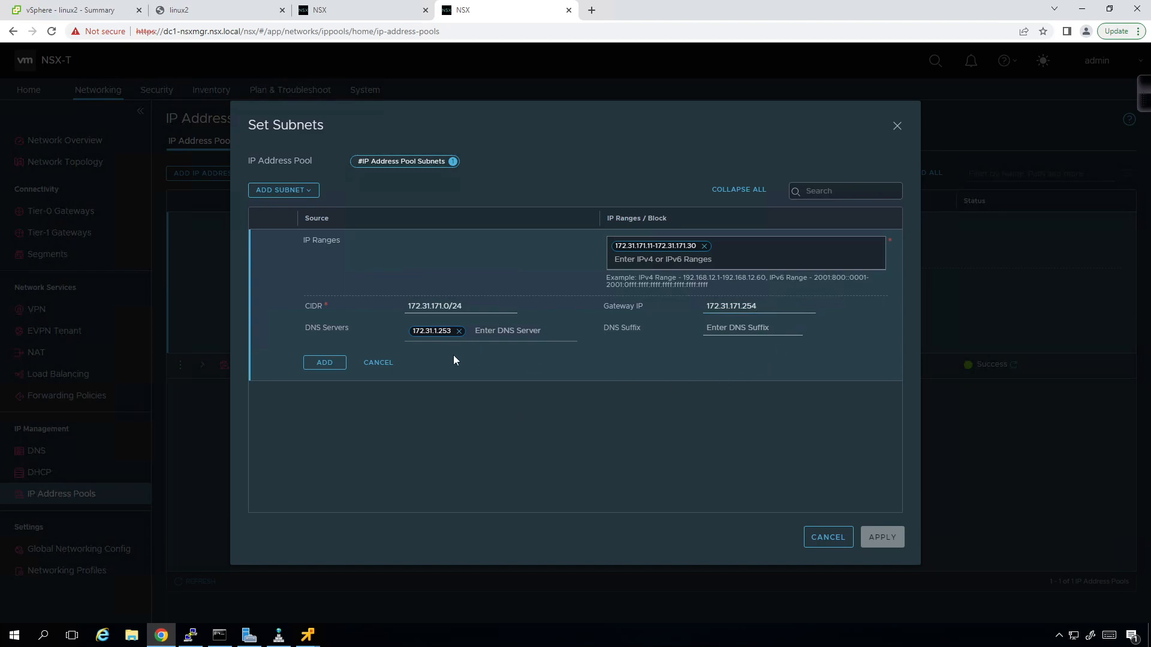
click(331, 364)
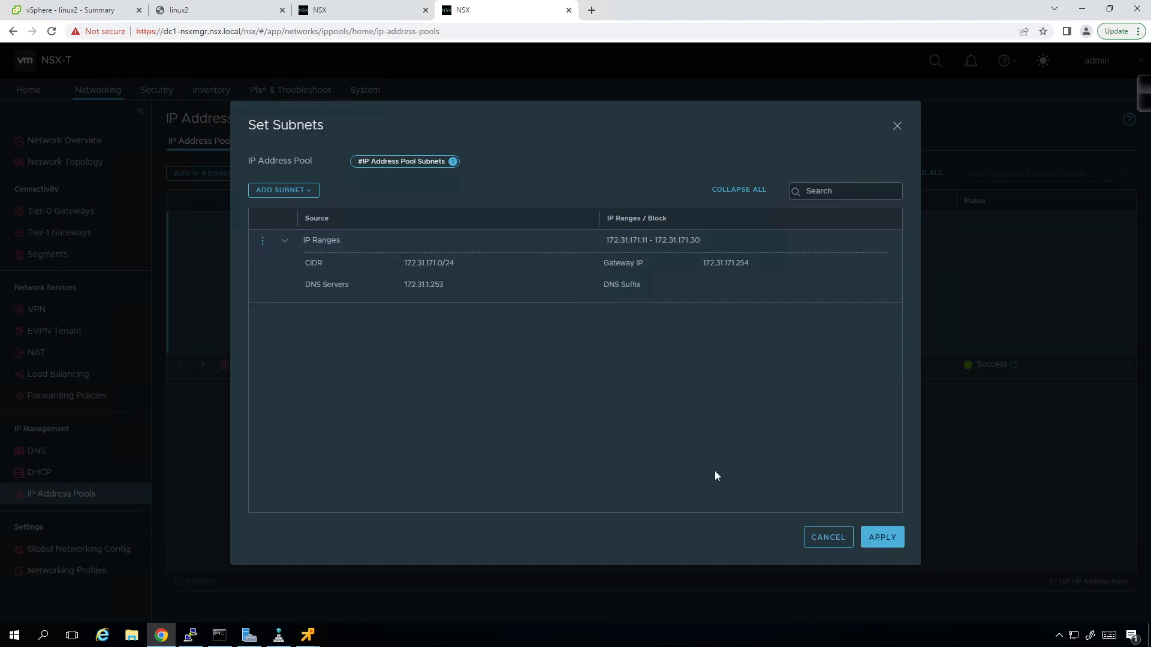
click(287, 243)
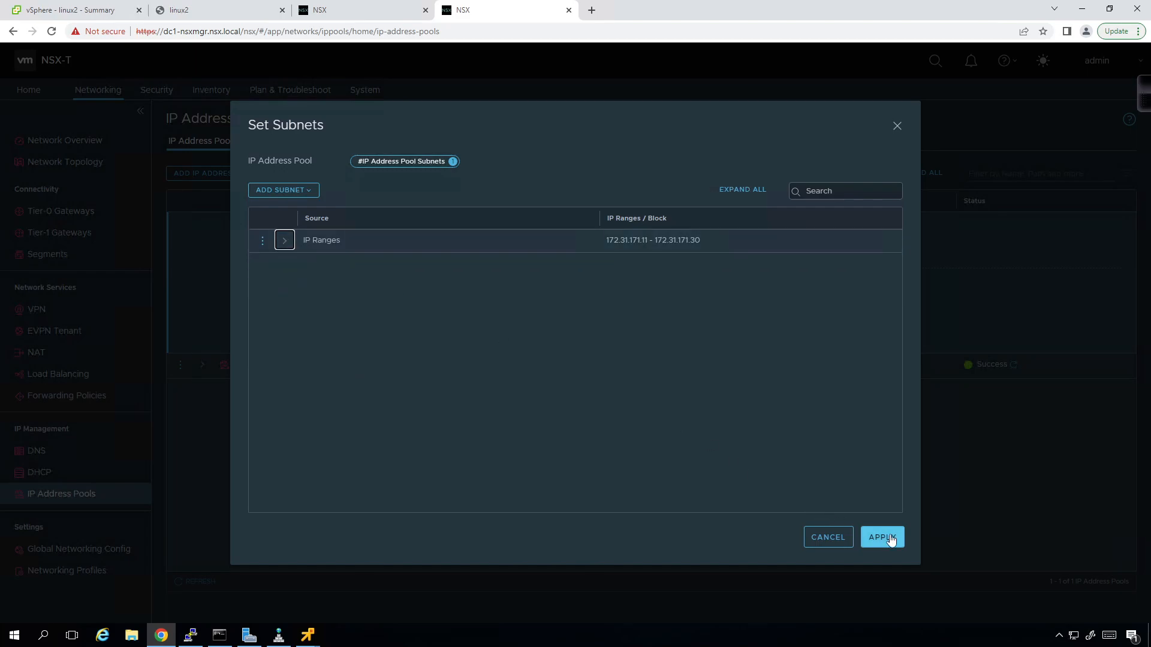
click(885, 539)
click(262, 335)
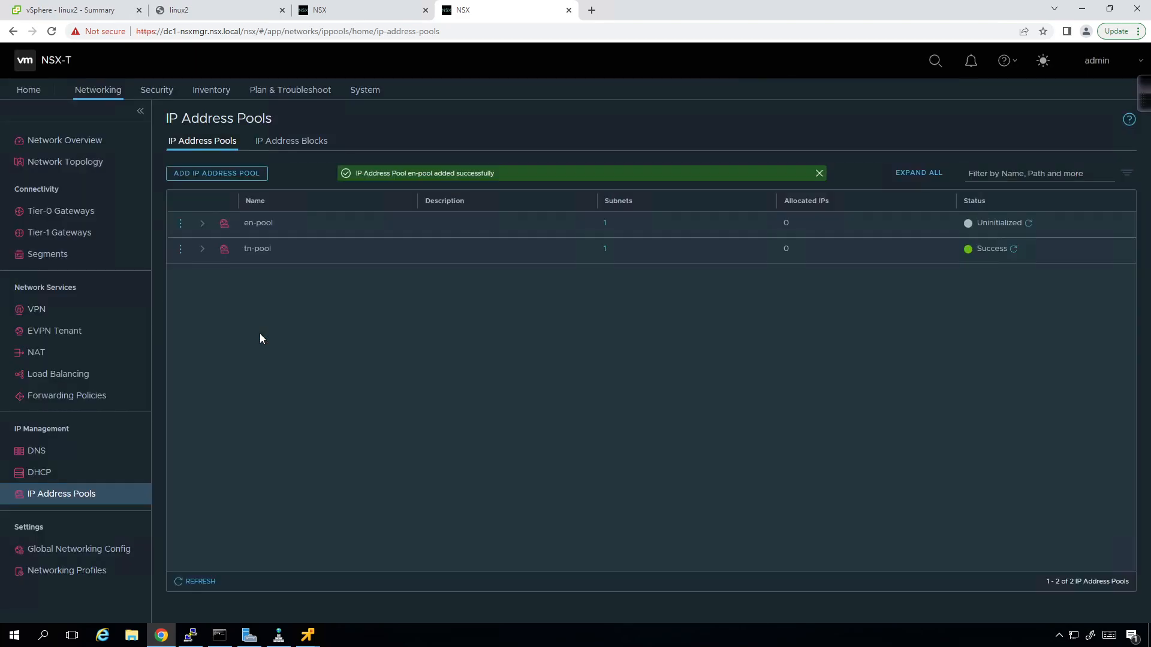
- Refresh en-pool's status and return to the edge node's Configure NSX step
click(1029, 224)
click(307, 14)
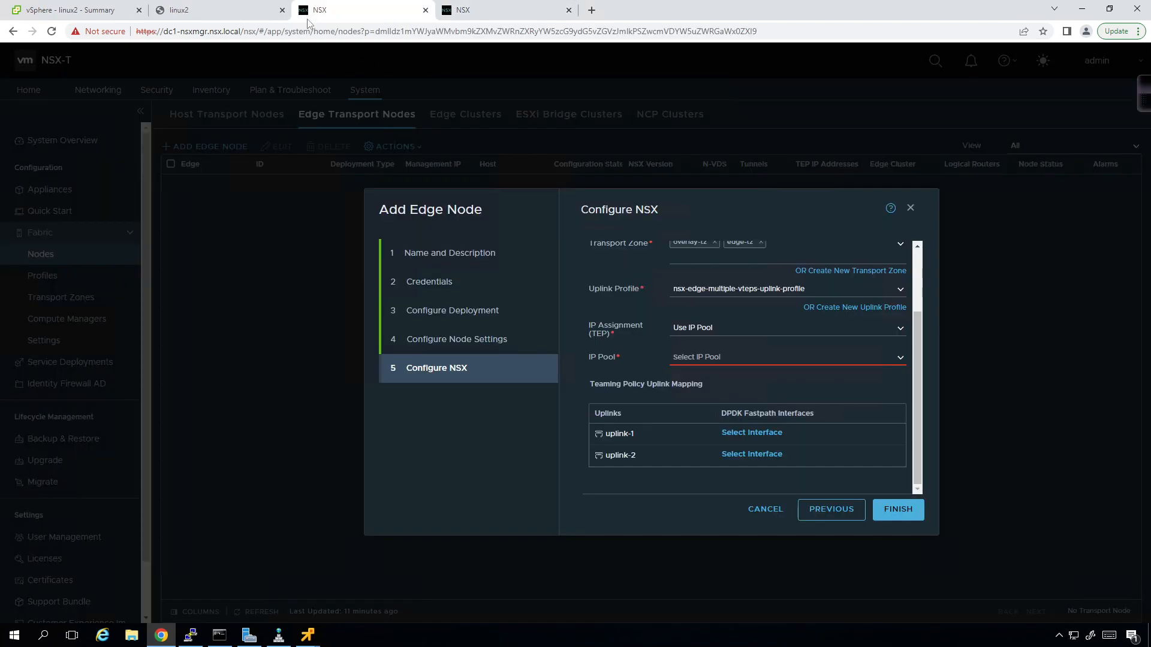
click(901, 360)
click(899, 359)
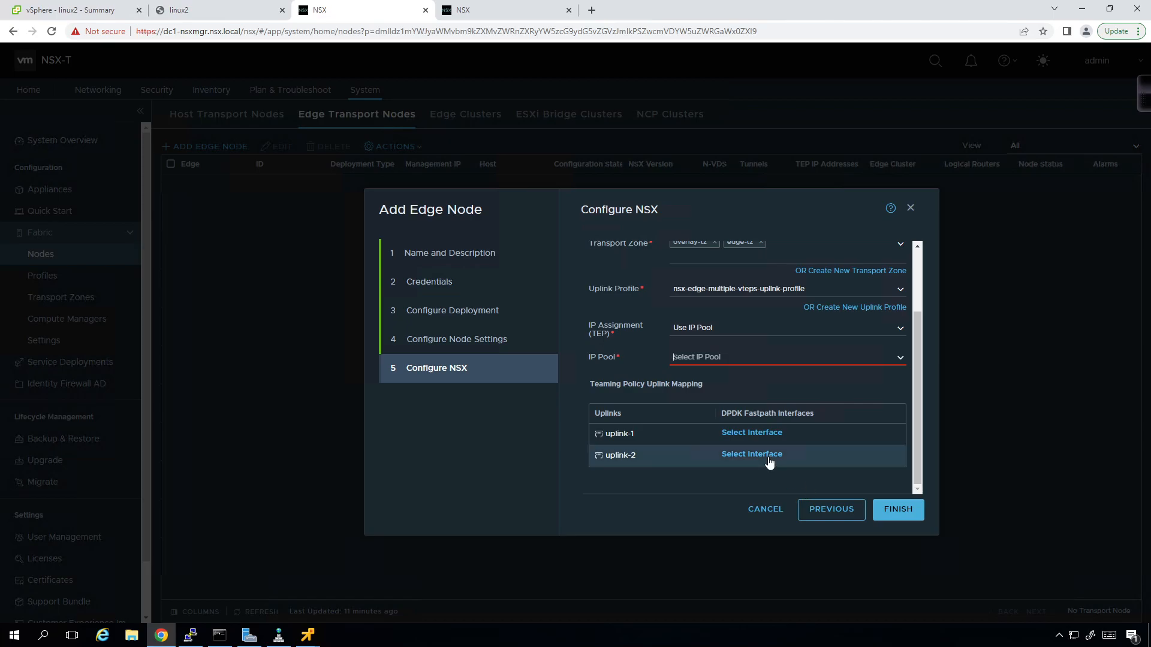
- Assign the dc1-edge-uplinks interface to both uplink-1 and uplink-2
click(778, 431)
click(536, 335)
click(775, 486)
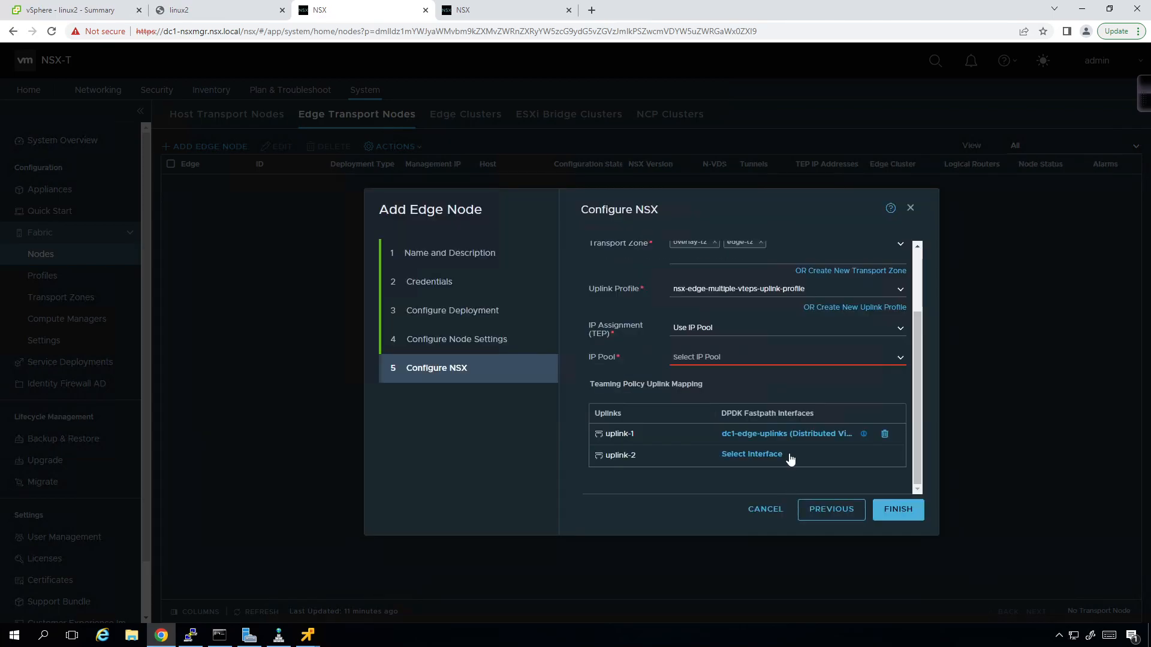
click(773, 456)
click(536, 336)
click(772, 484)
click(899, 358)
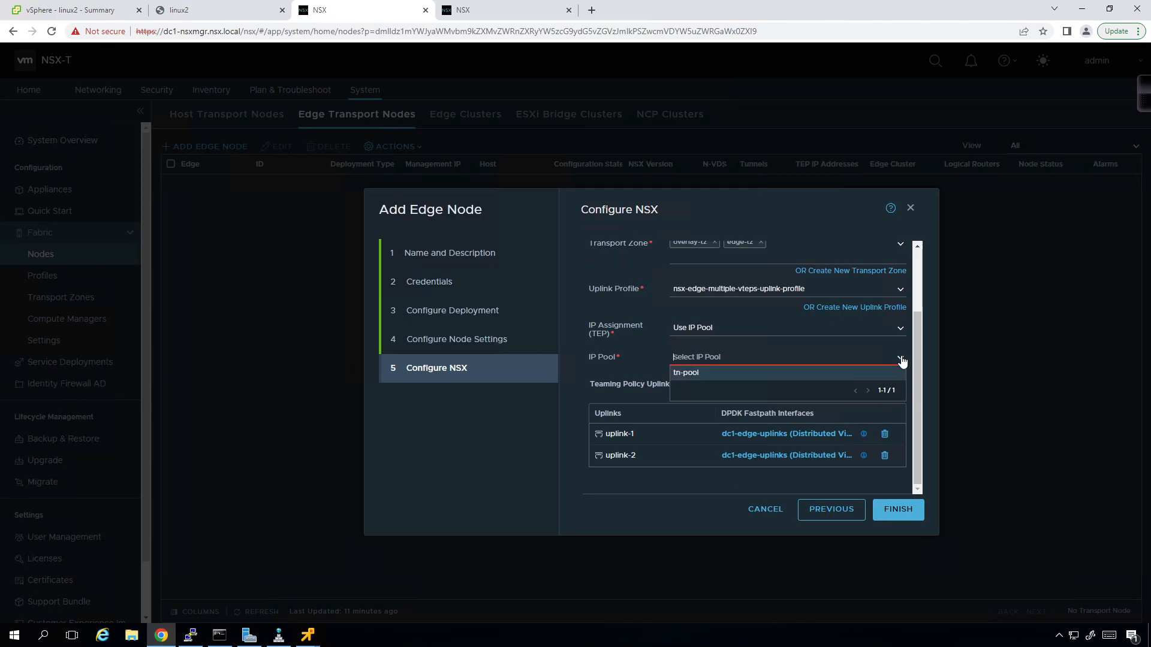
click(899, 360)
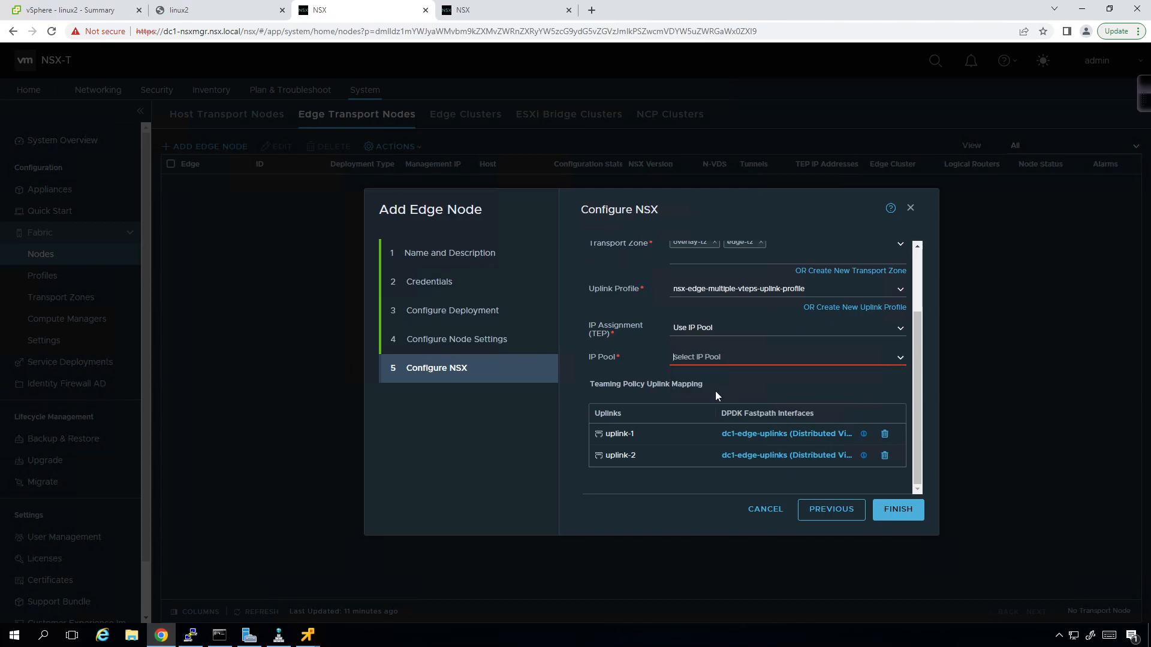
scroll(716, 390, up, 2)
scroll(711, 389, down, 2)
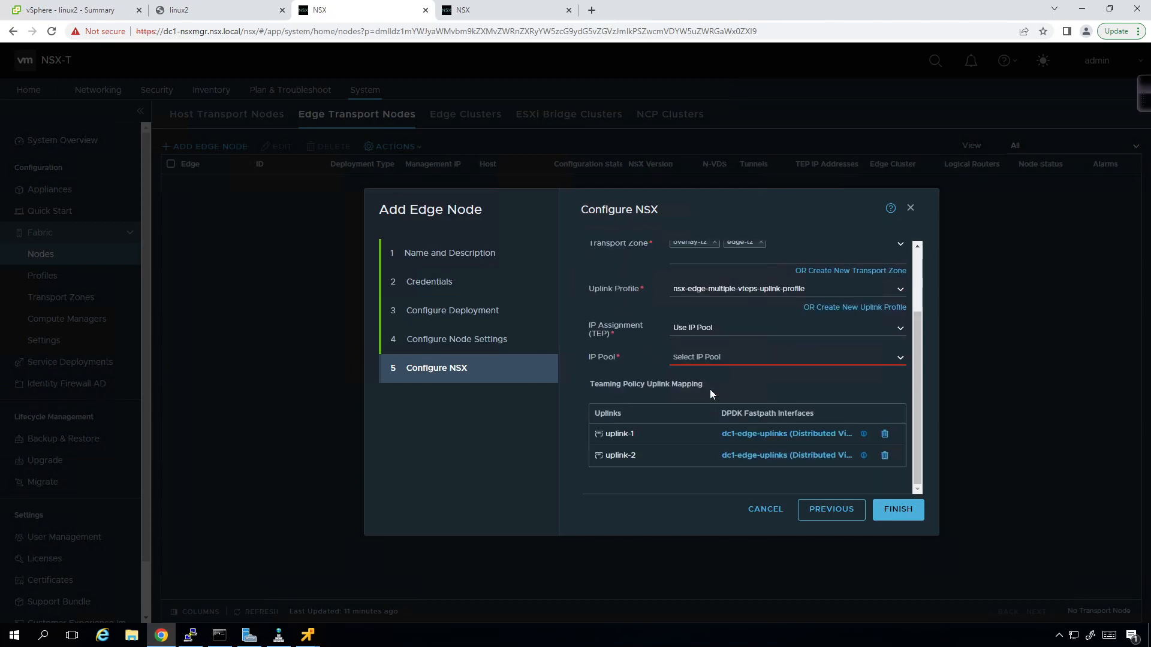
- Step back and forward to Configure NSX, then pick tn-pool as the TEP IP pool
click(820, 514)
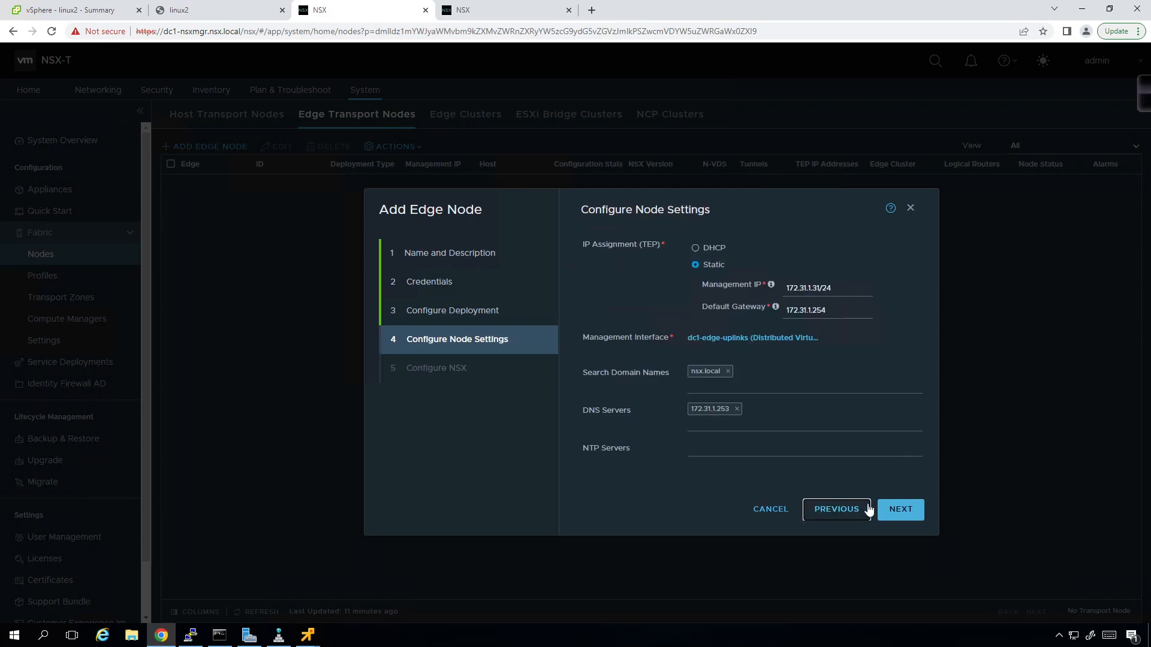
click(886, 513)
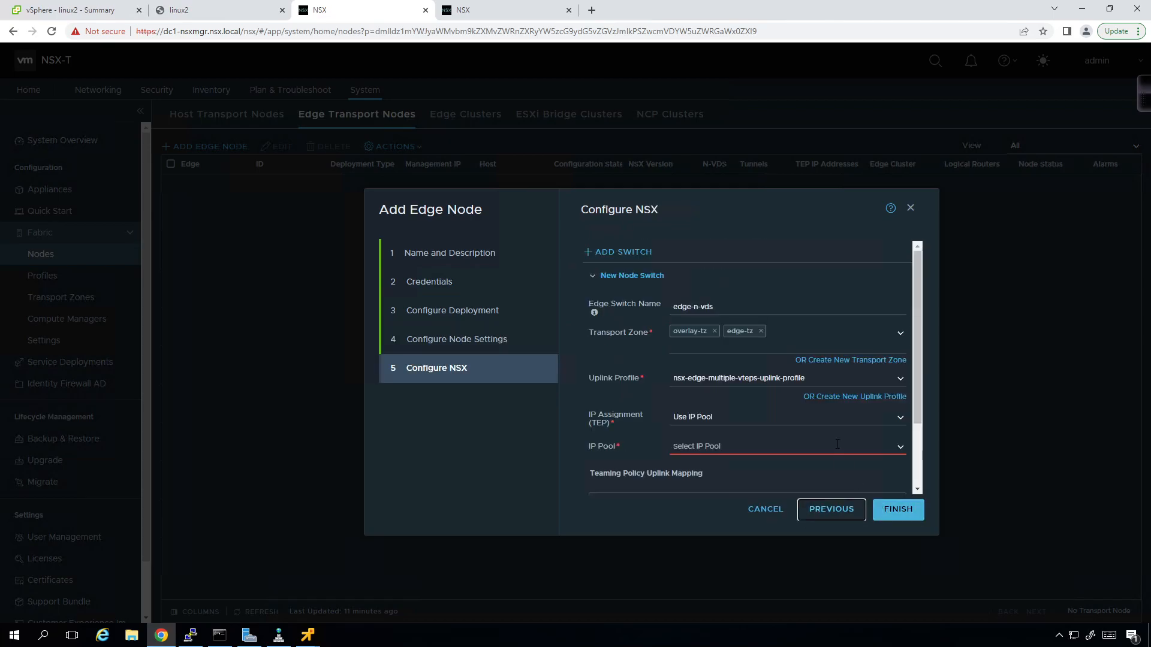
click(902, 453)
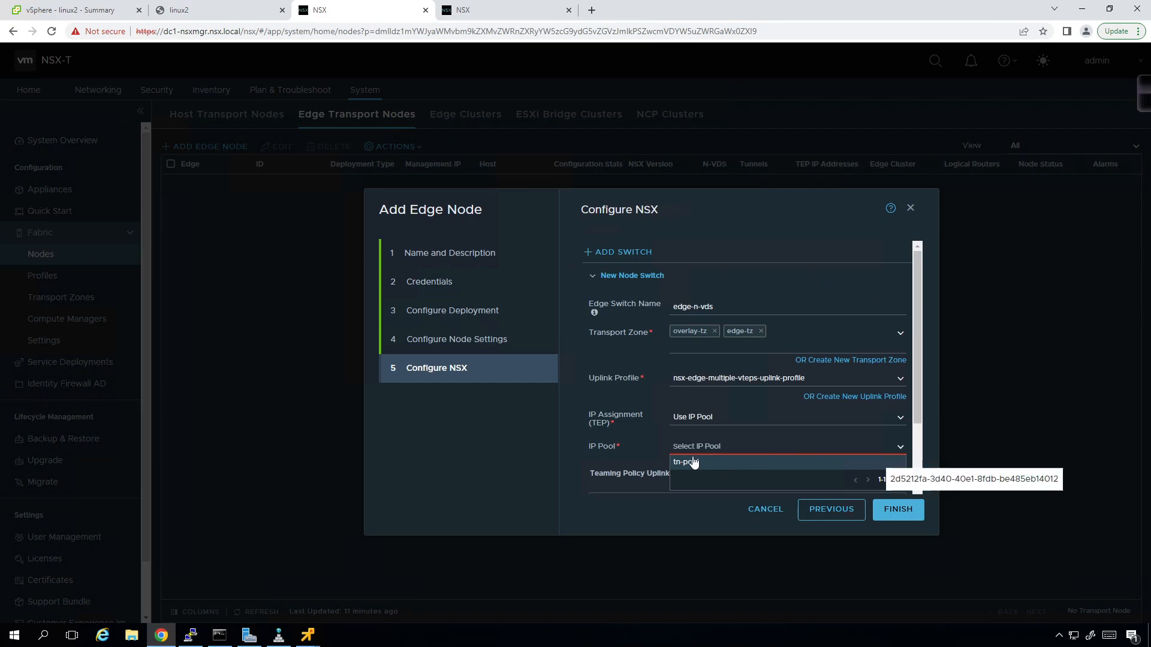
click(655, 448)
click(848, 440)
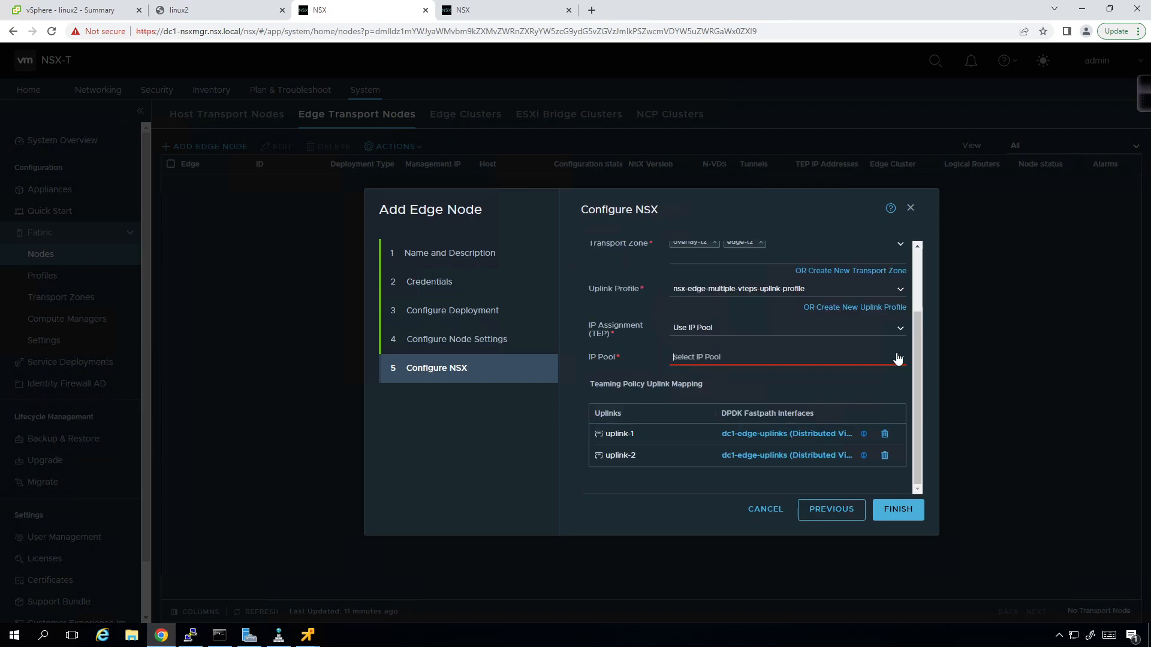
click(898, 357)
click(855, 377)
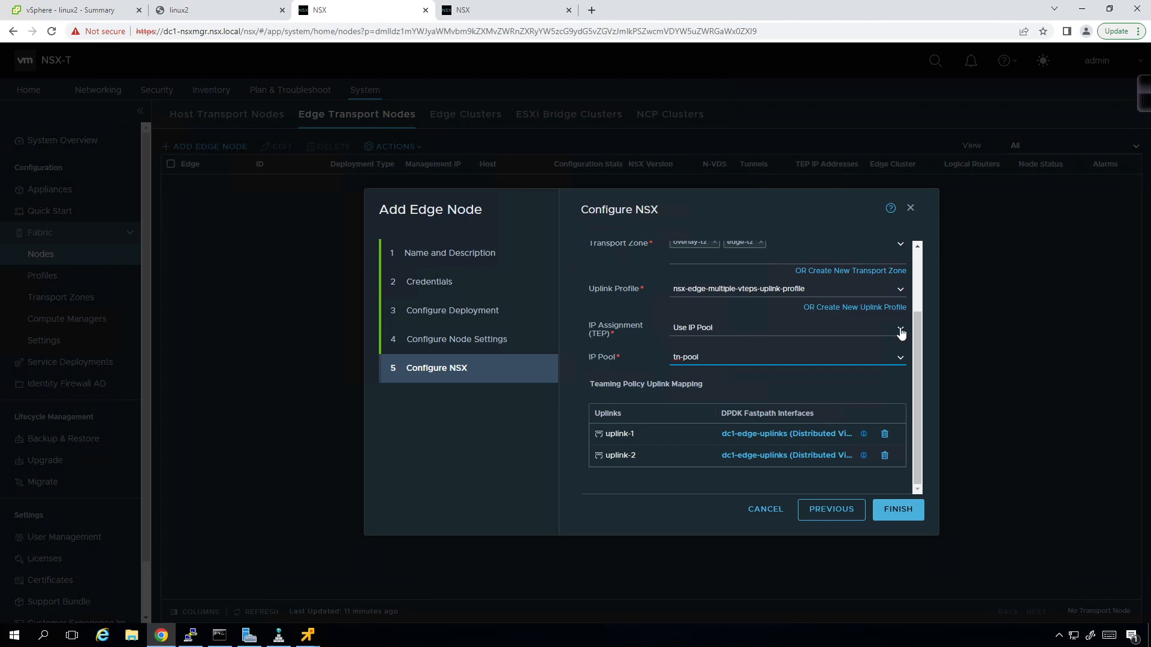
- Review the available IP pools and keep tn-pool selected
scroll(899, 333, up, 2)
scroll(899, 333, down, 2)
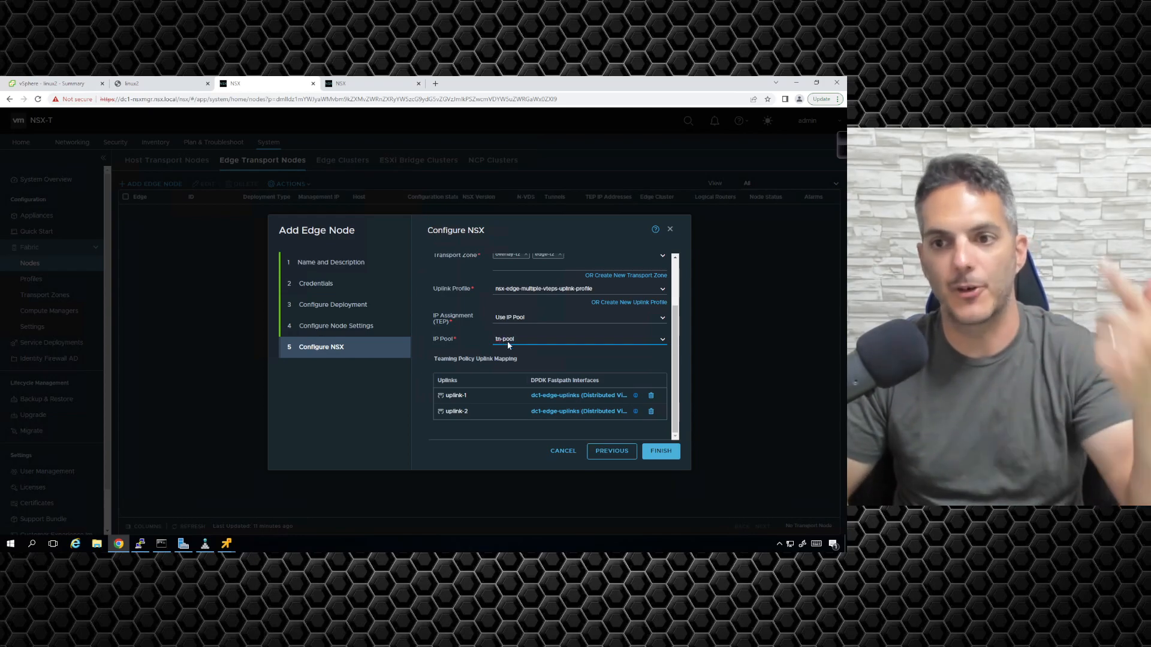
click(663, 340)
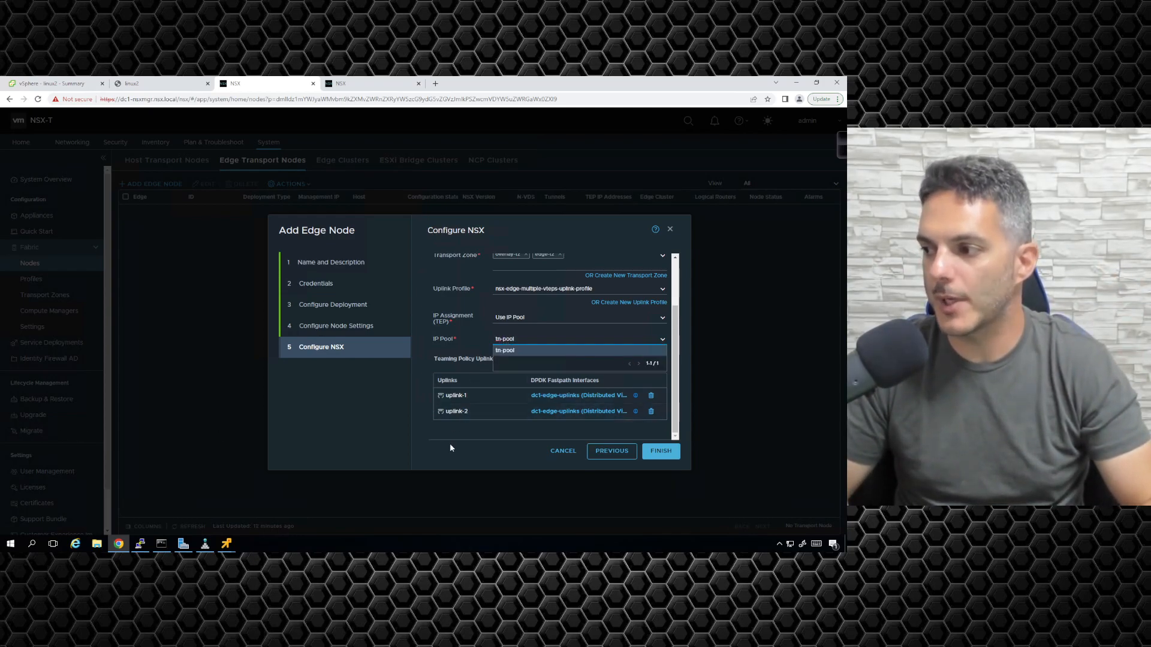
click(484, 429)
scroll(515, 378, up, 2)
scroll(524, 360, down, 1)
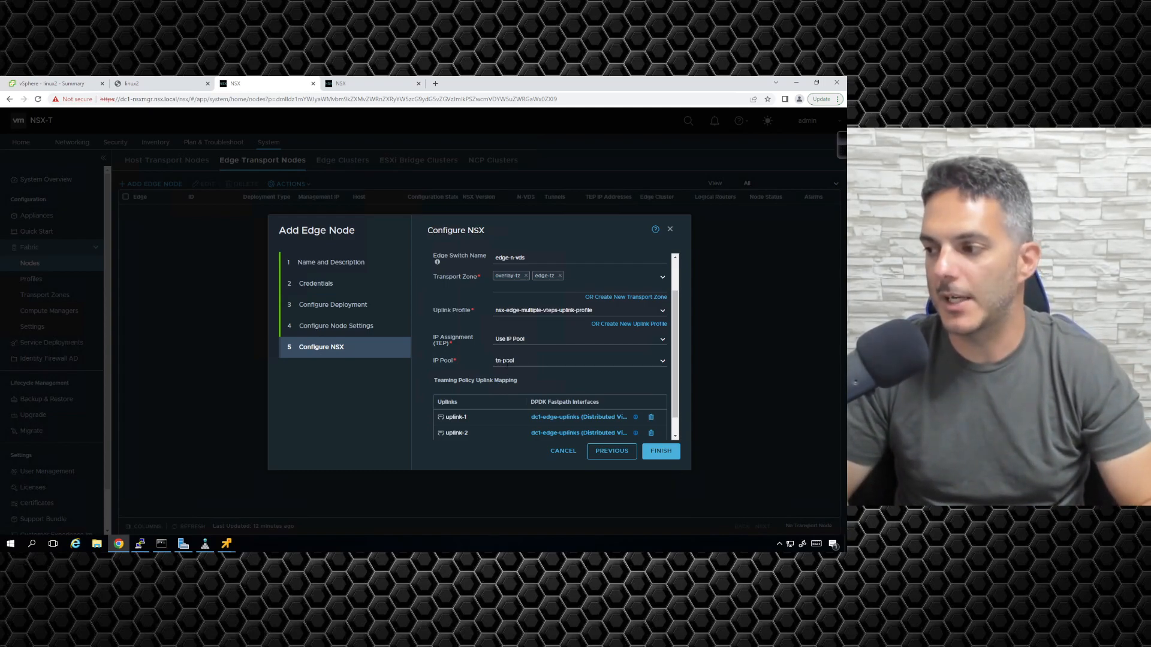
scroll(513, 363, down, 1)
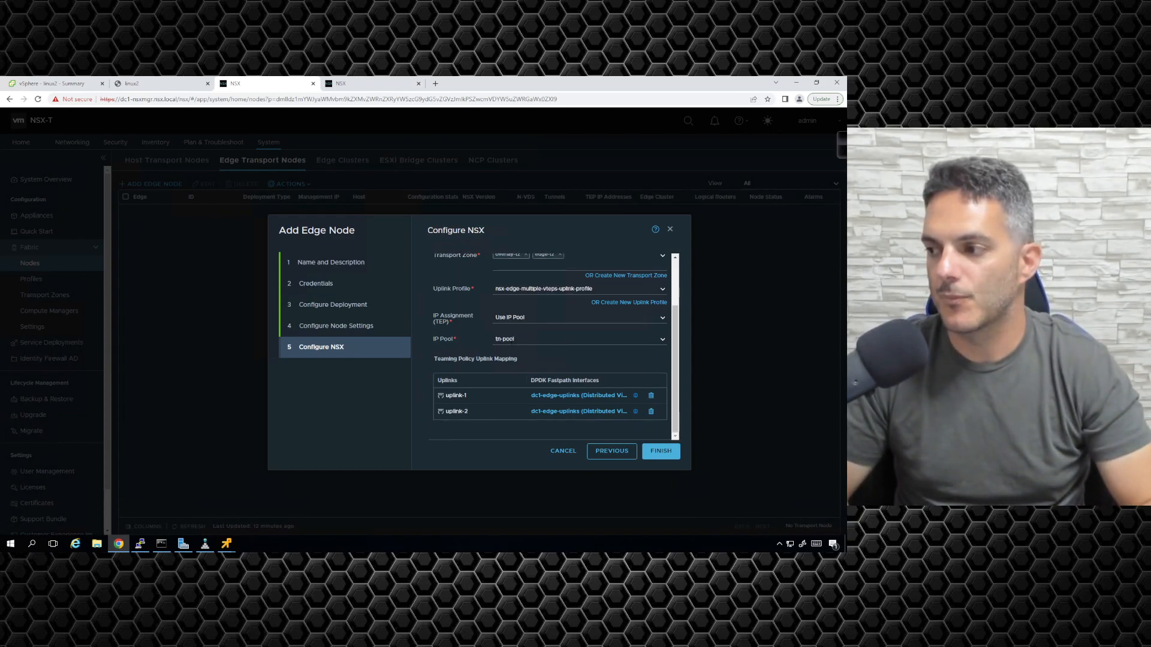
- Glance at the IP Address Pools page, then recheck the edge node's IP Pool choices
click(347, 83)
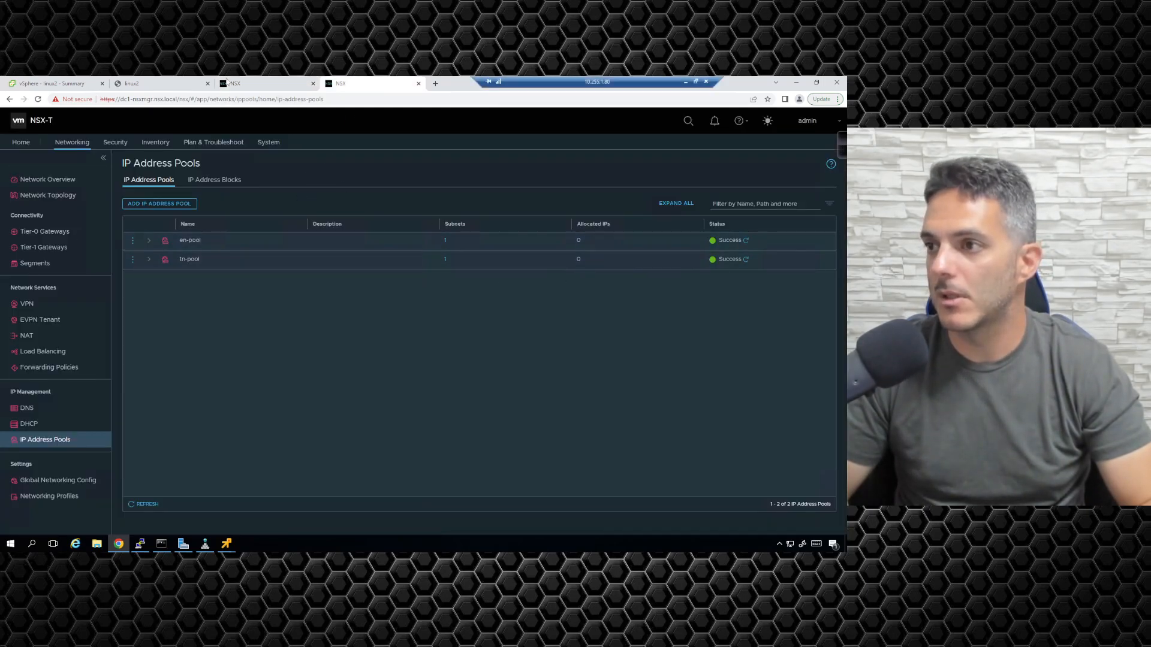
click(228, 83)
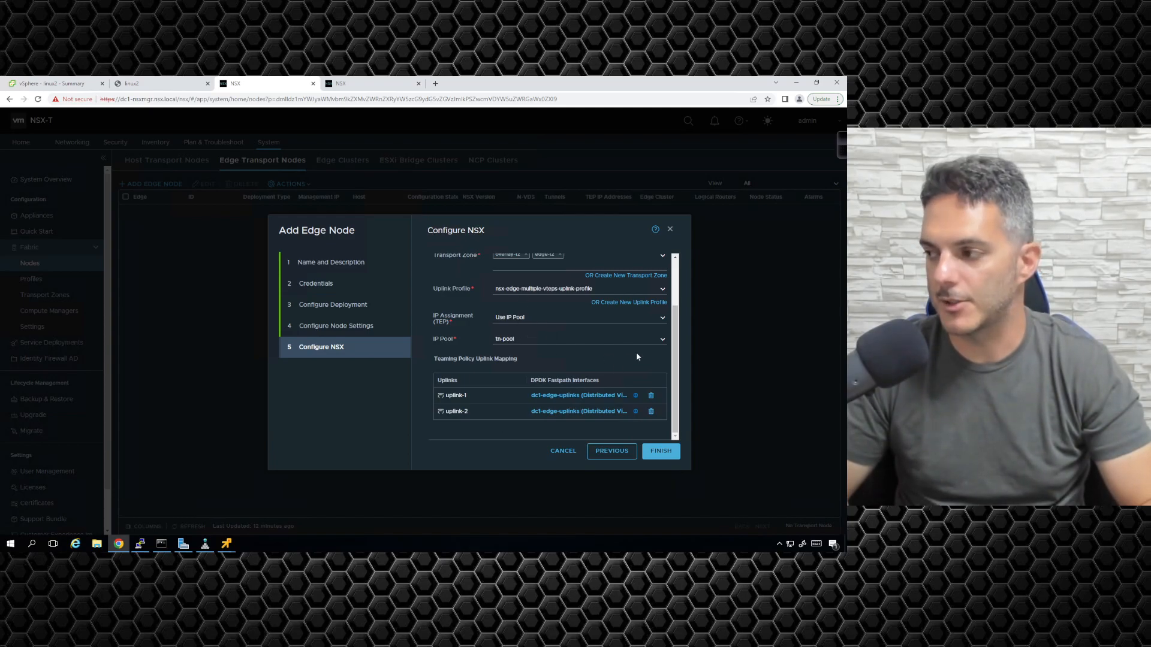
click(663, 339)
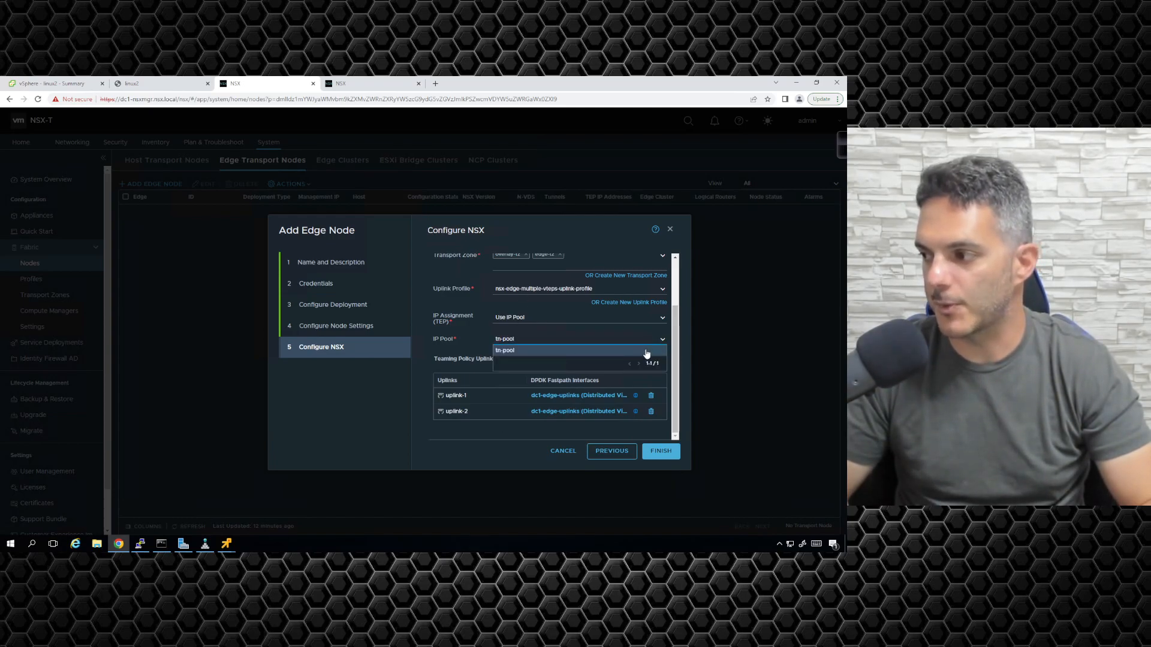
click(631, 362)
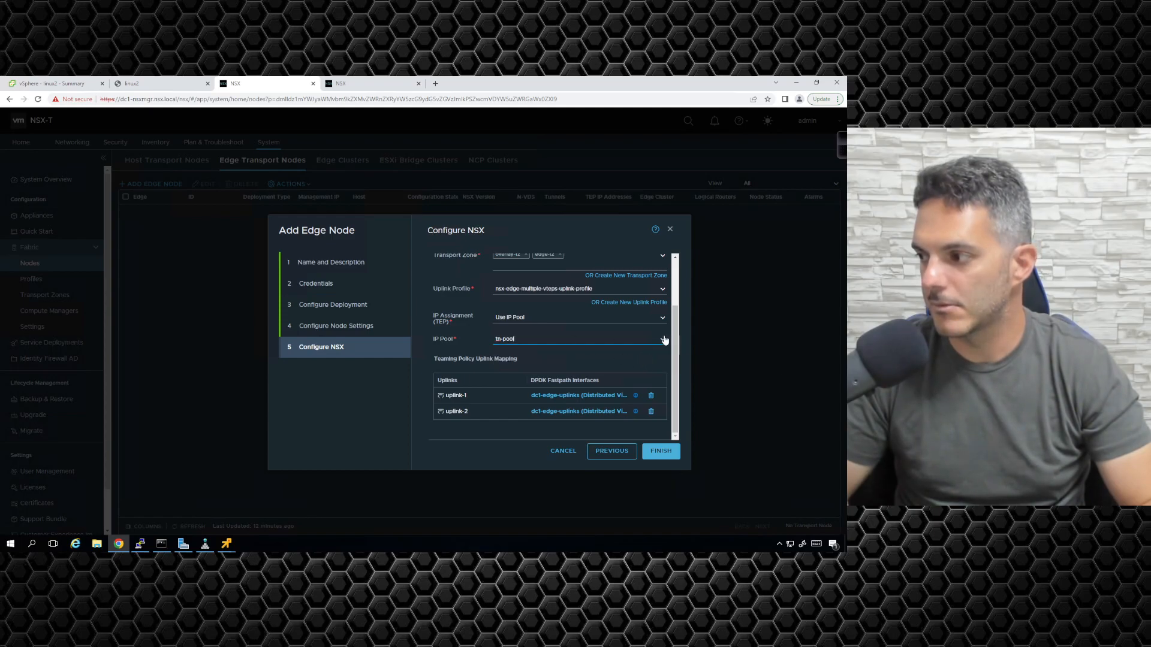
click(662, 340)
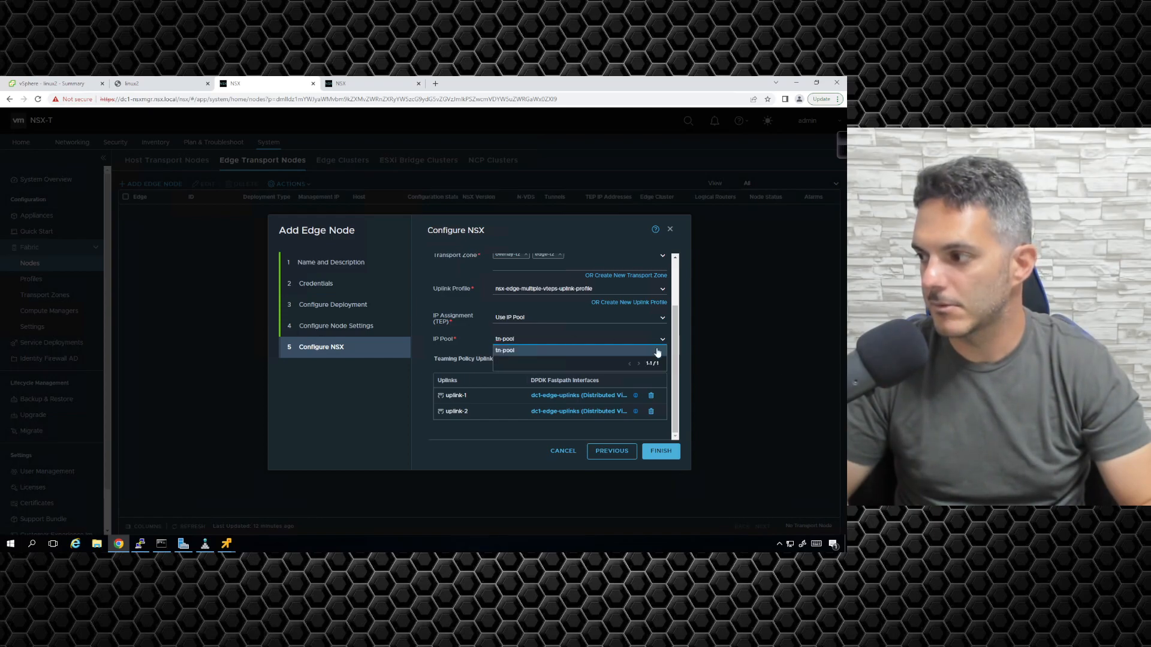
click(540, 356)
- Replace tn-pool with en-pool, finish the edge node wizard and refresh the transport nodes list
double_click(538, 341)
text(en-pool)
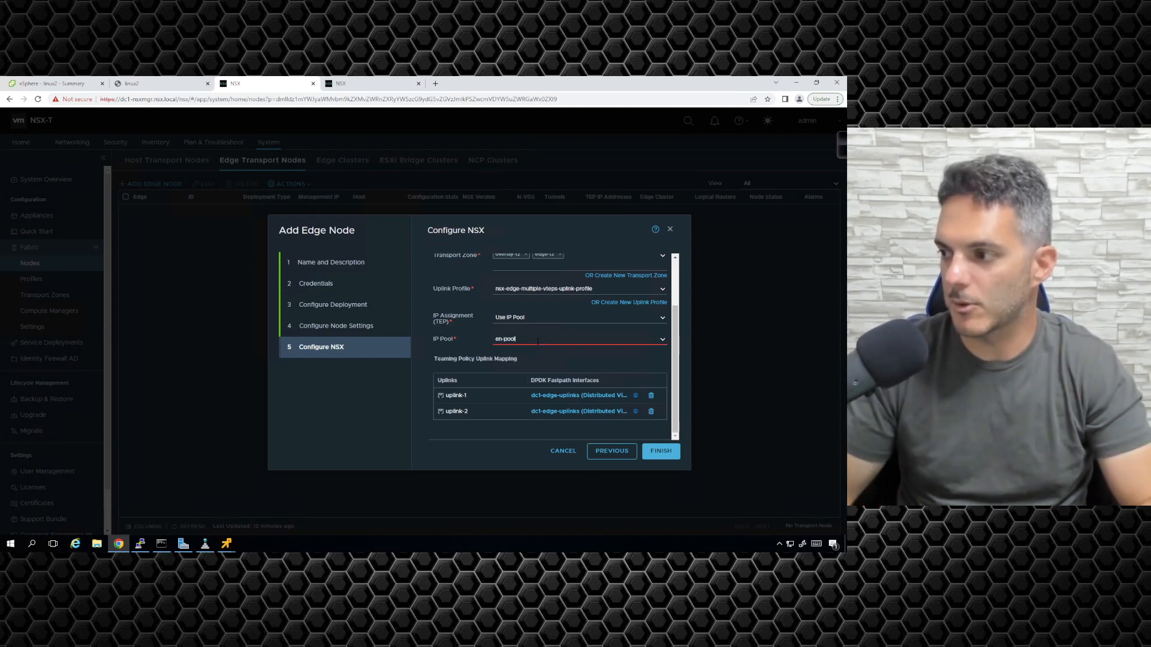
click(506, 353)
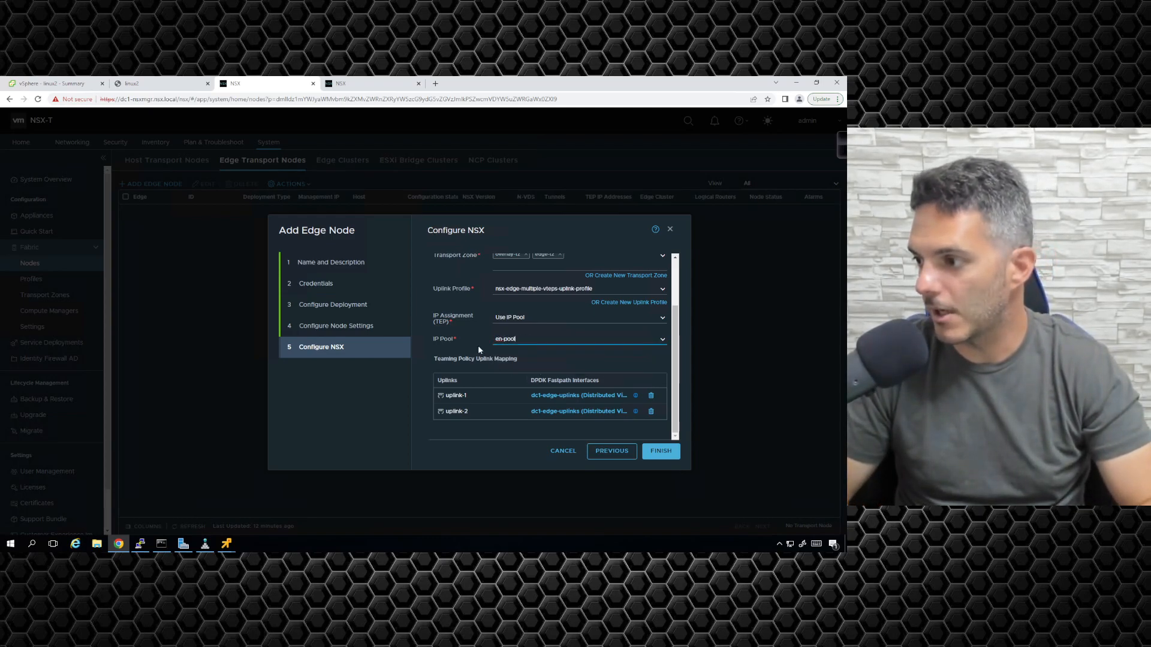
click(665, 342)
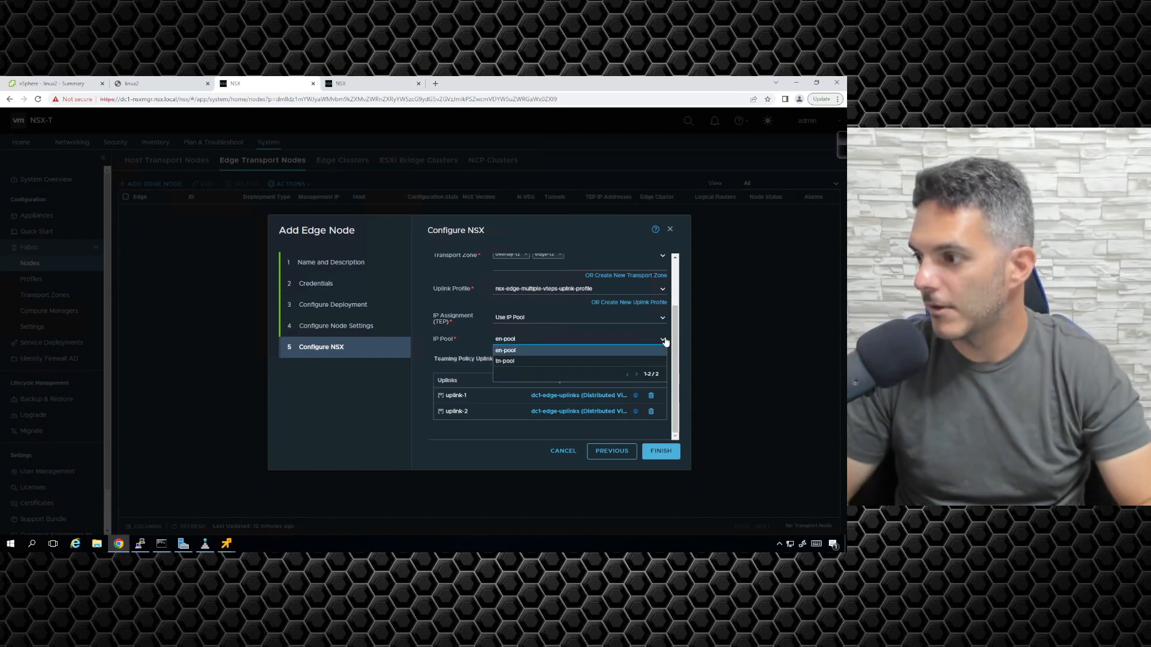
click(547, 356)
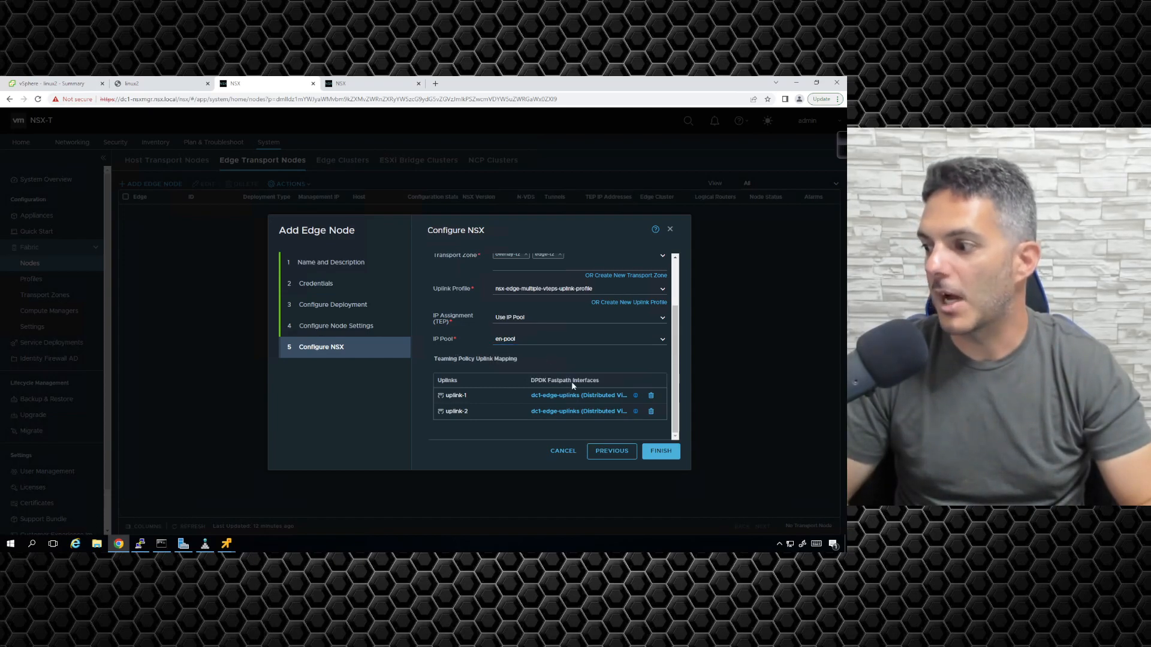
click(662, 456)
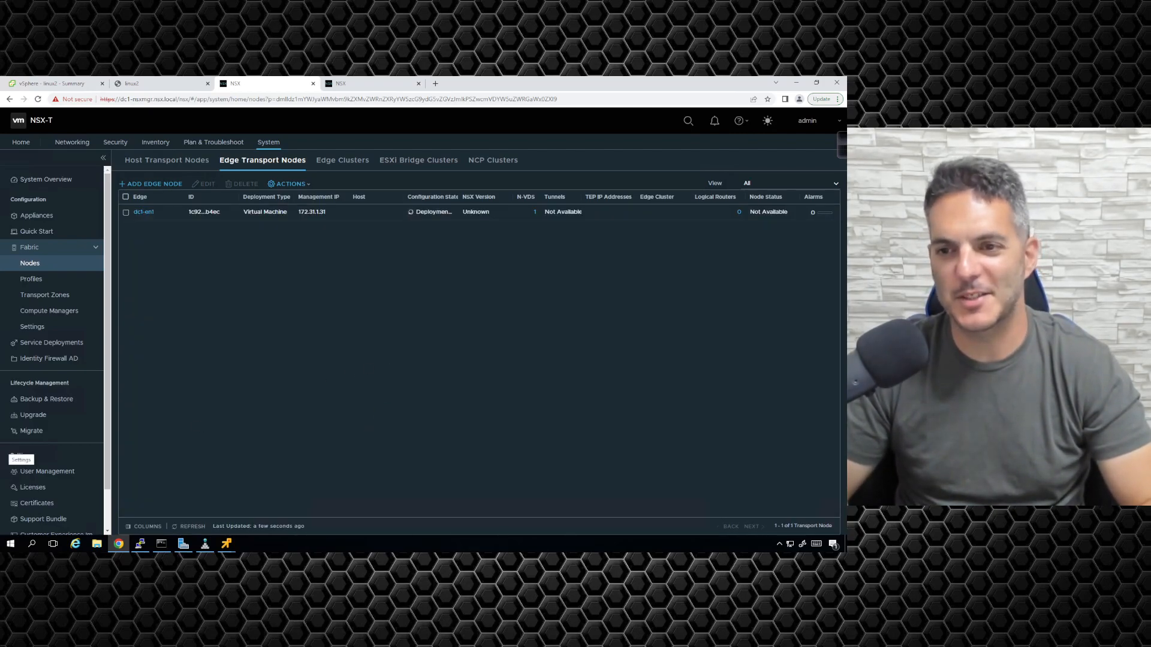
click(187, 526)
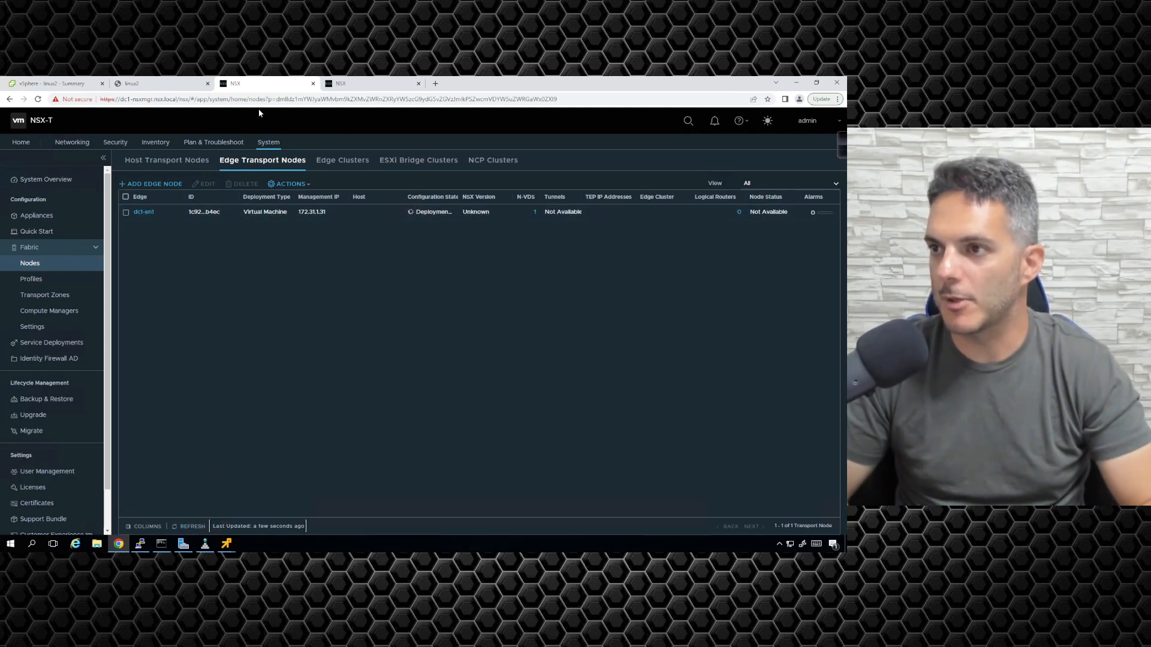
- Check the Deploy OVF template task, close the spare IP Address Pools tab and view dc1-en1's summary
key(ctrl+1)
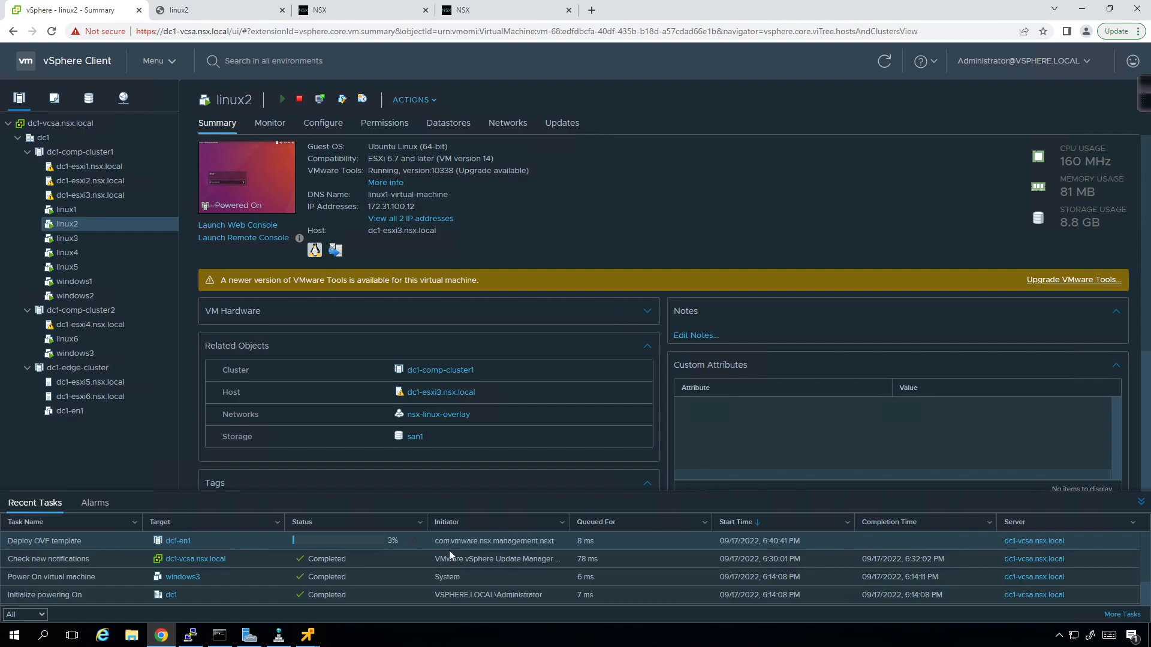
click(485, 542)
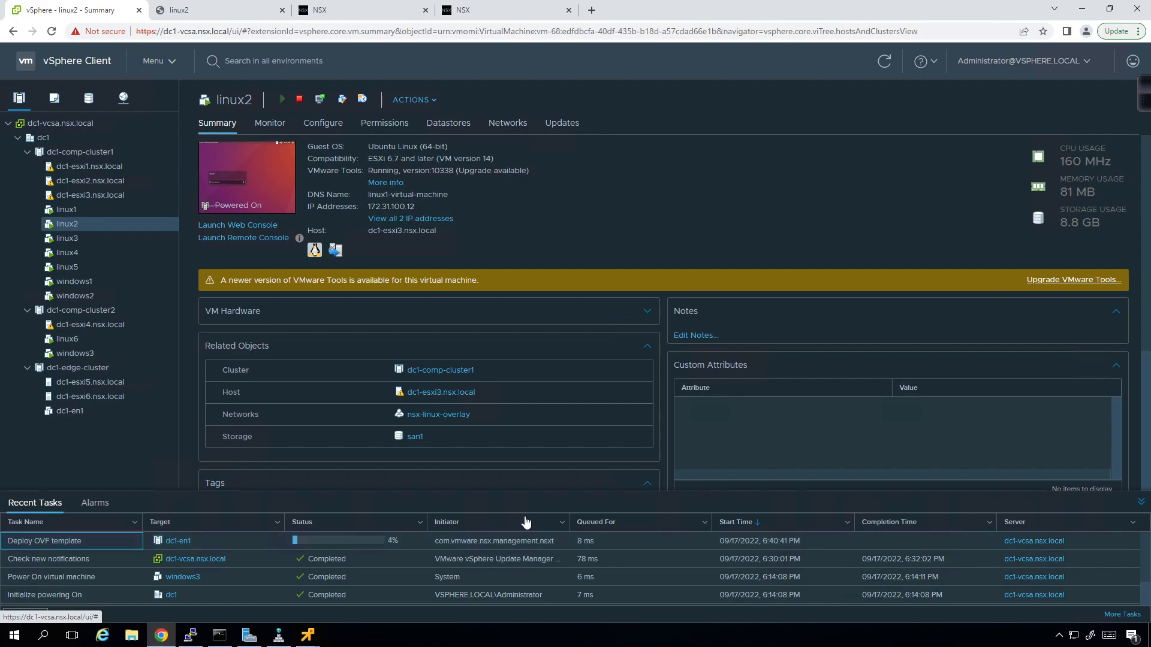
click(457, 9)
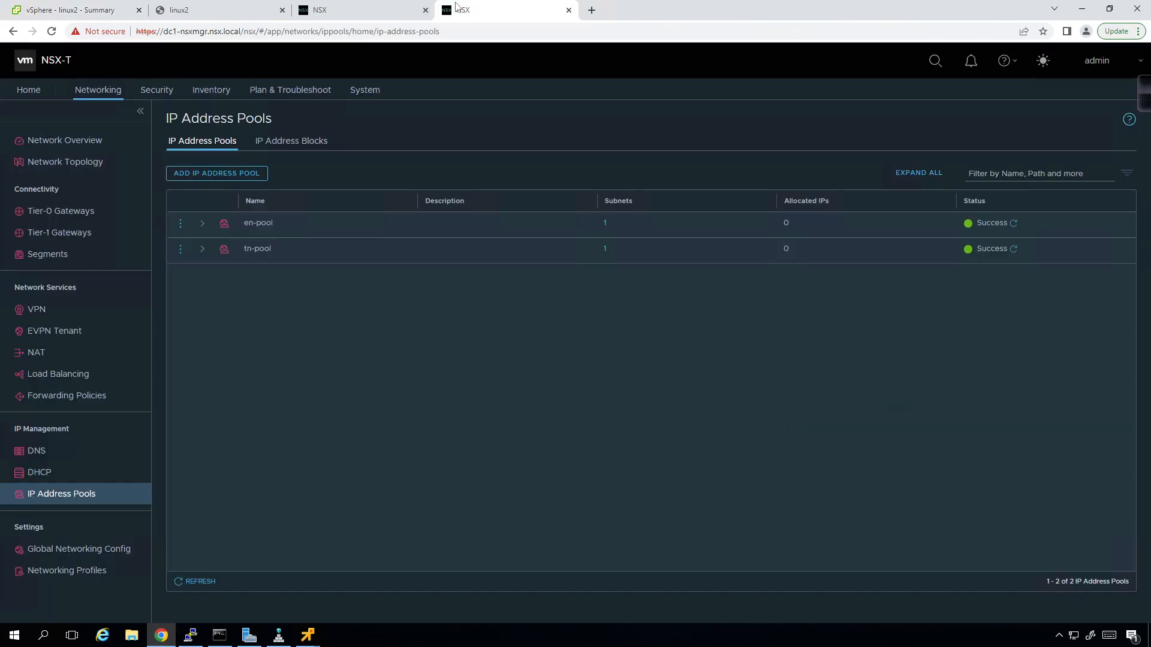
click(569, 10)
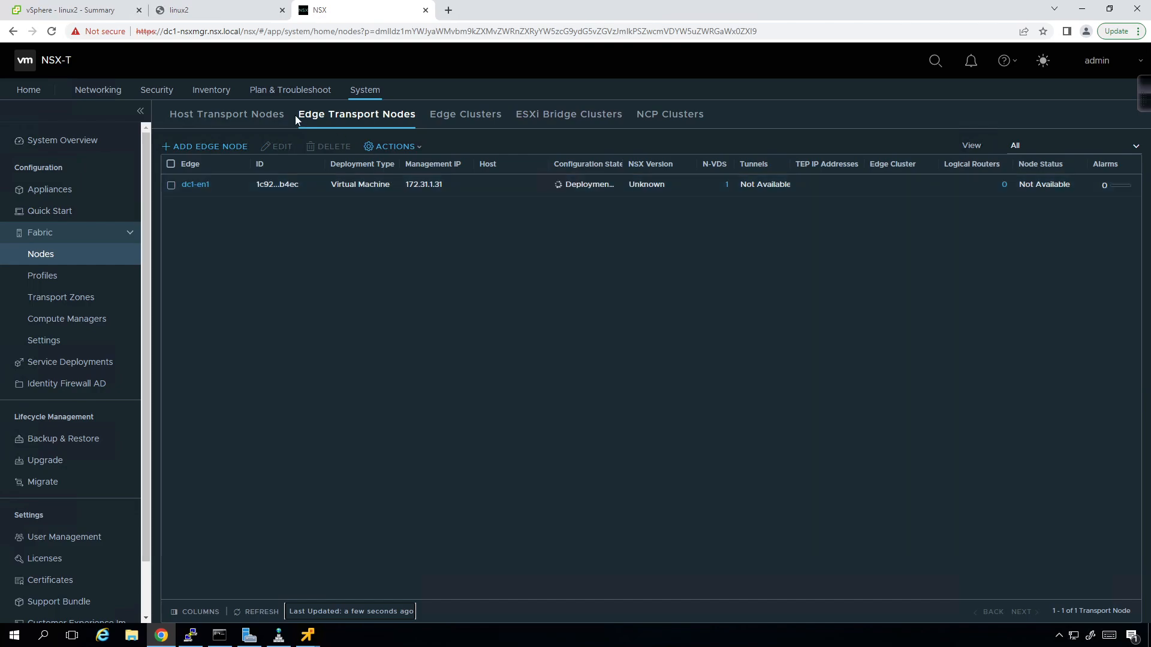
click(111, 12)
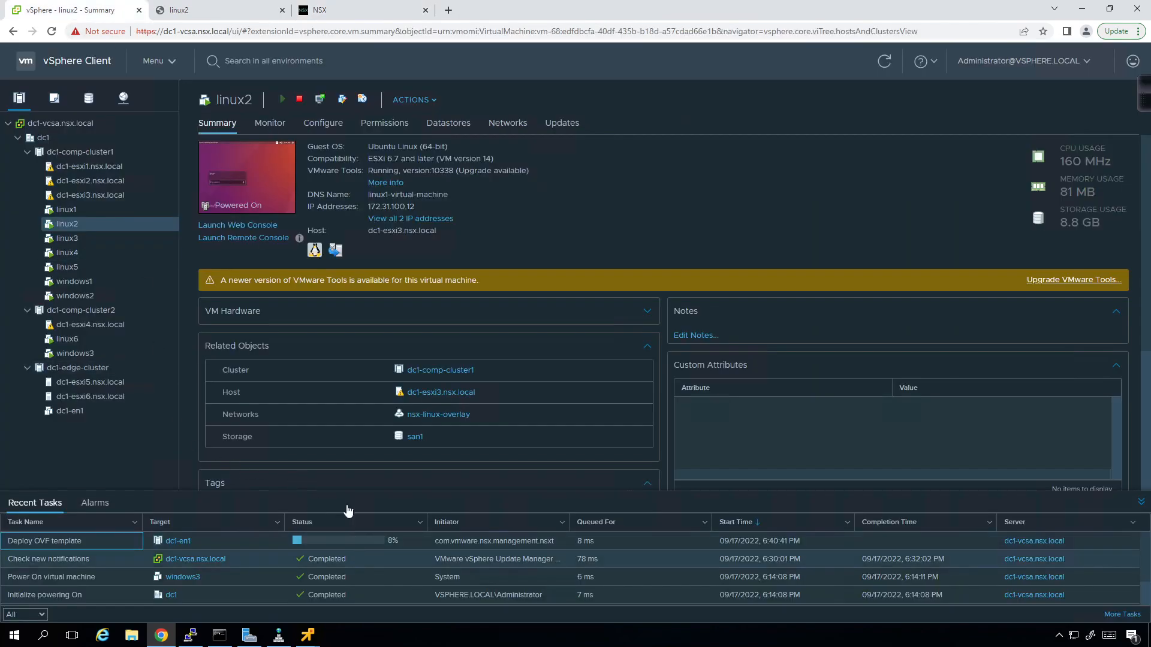
click(68, 416)
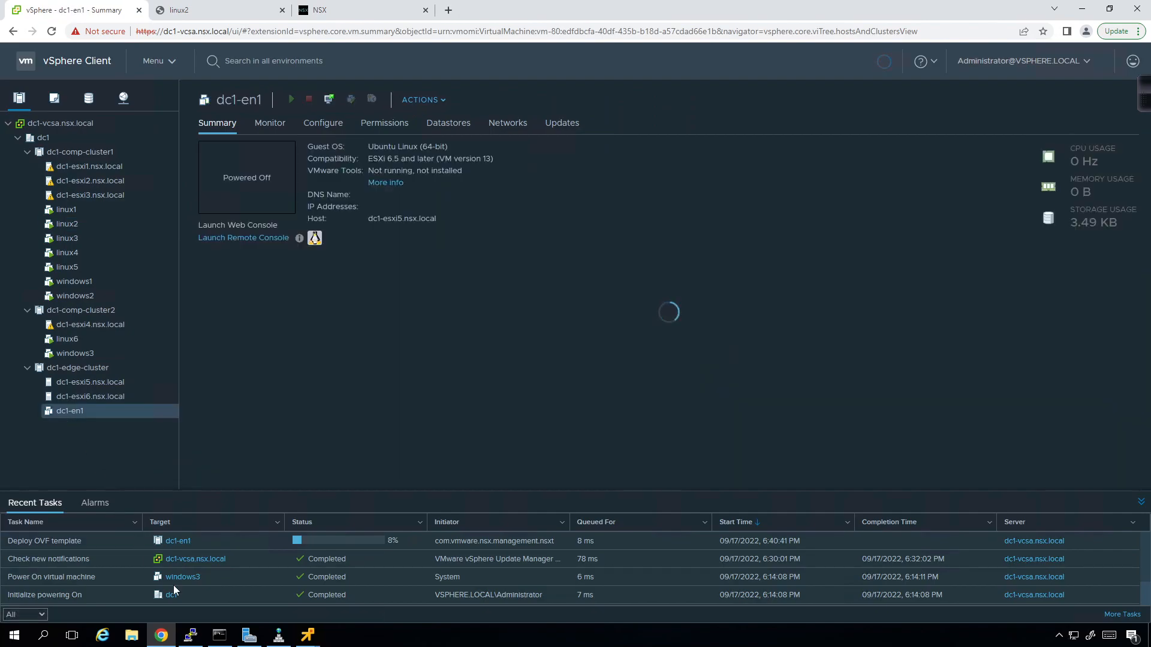
- Run 'ping dc1-en1 -t' in Command Prompt, stop it after no replies, and return to vSphere
click(219, 637)
key(Up)
key(BackSpace)
key(BackSpace)
key(BackSpace)
key(BackSpace)
key(BackSpace)
key(BackSpace)
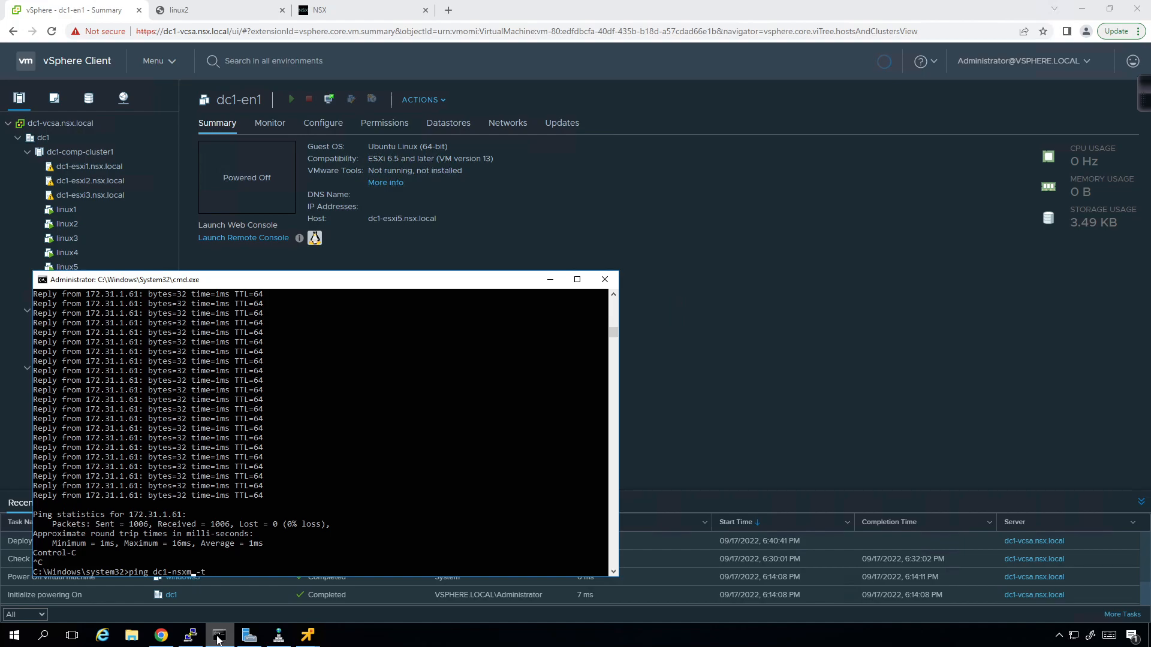
text(en1)
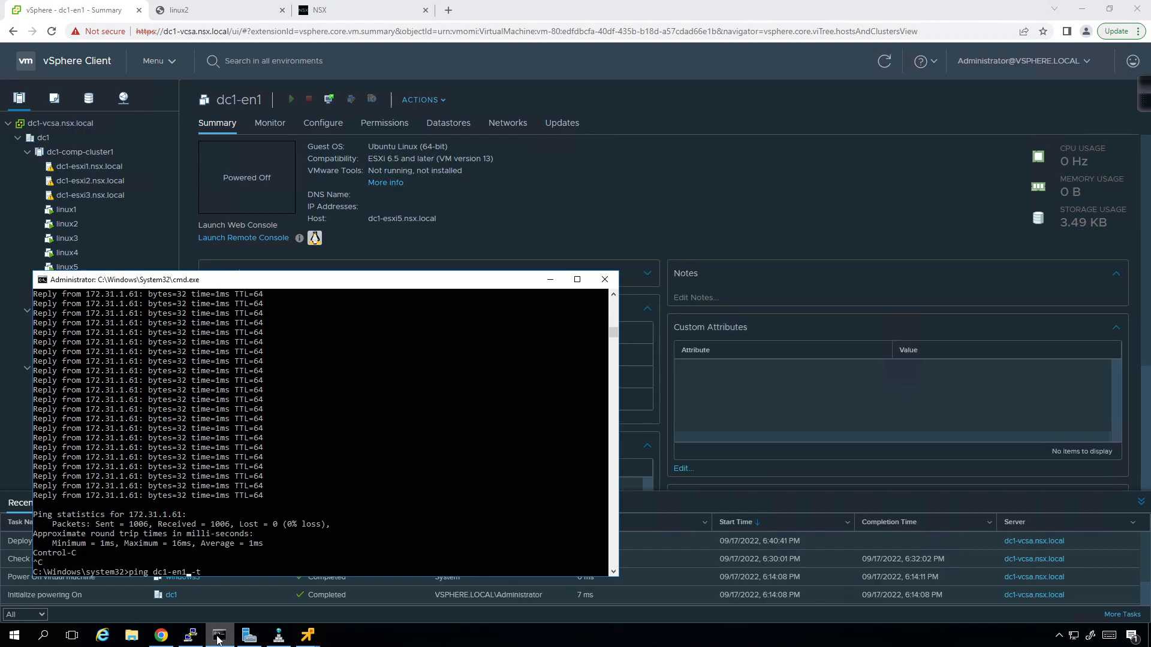
key(Return)
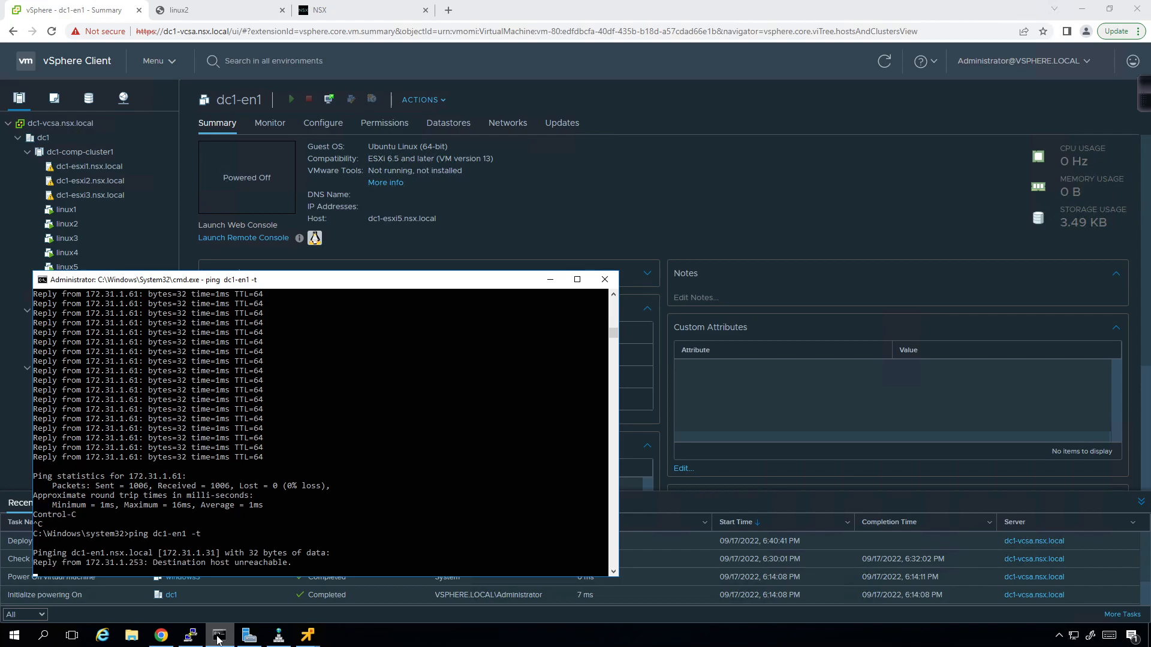
key(ctrl+c)
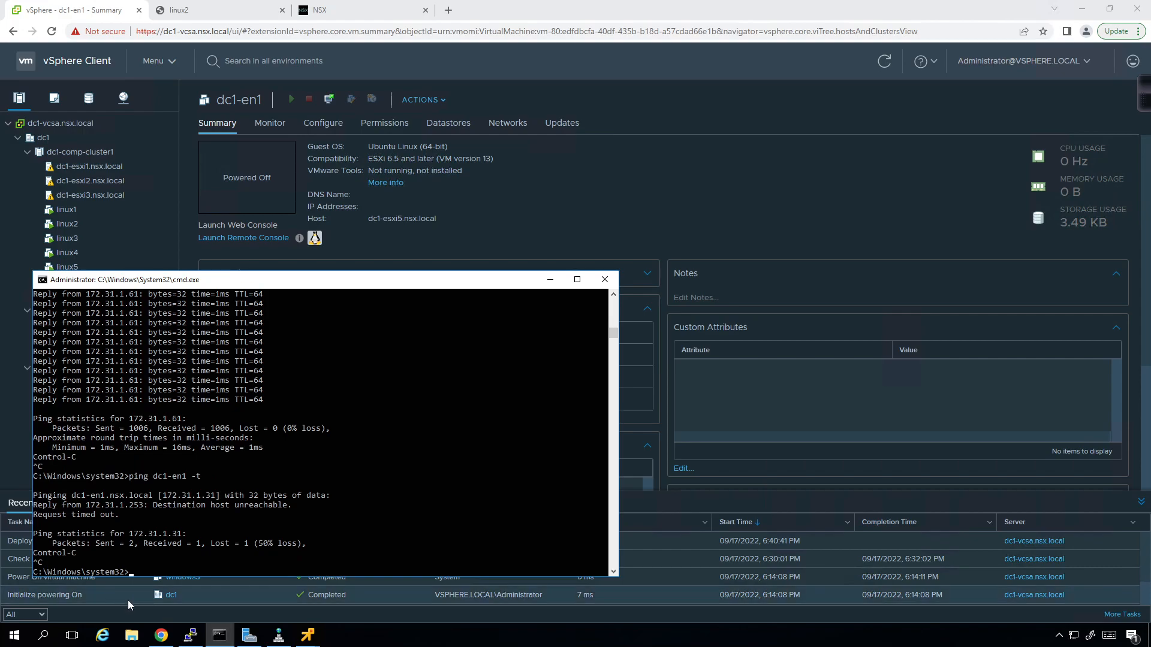
click(761, 235)
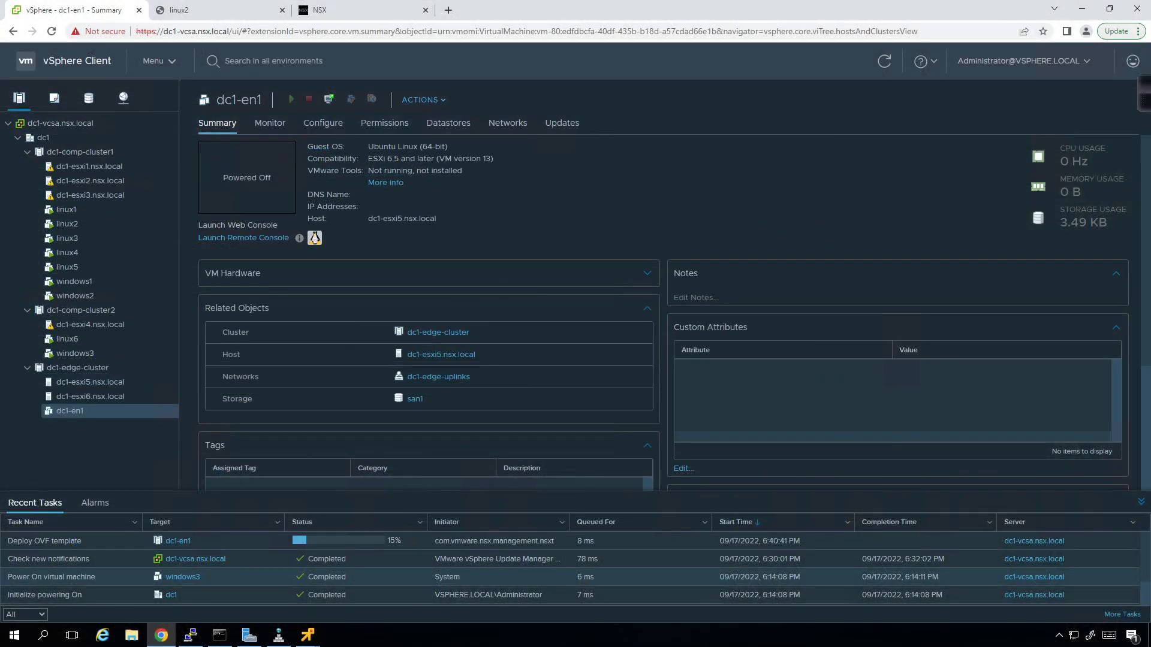
- Locate nsx-edge-3.1.3.0.18844966.ova in the Documents folder, then return to vSphere Client
click(130, 637)
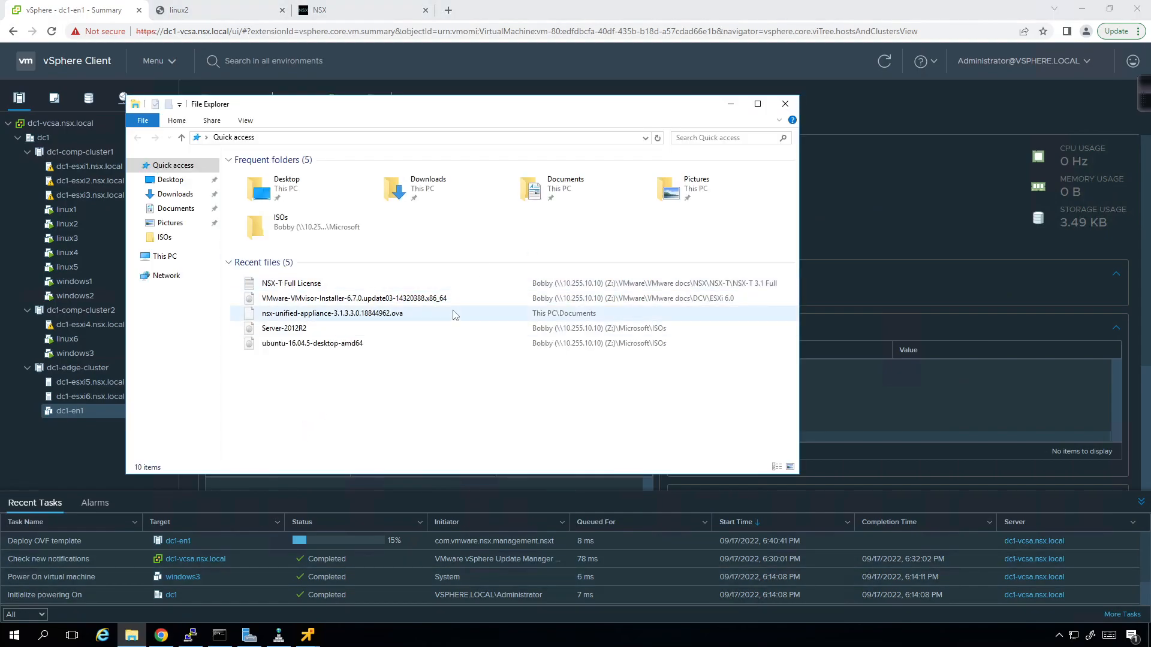
click(174, 208)
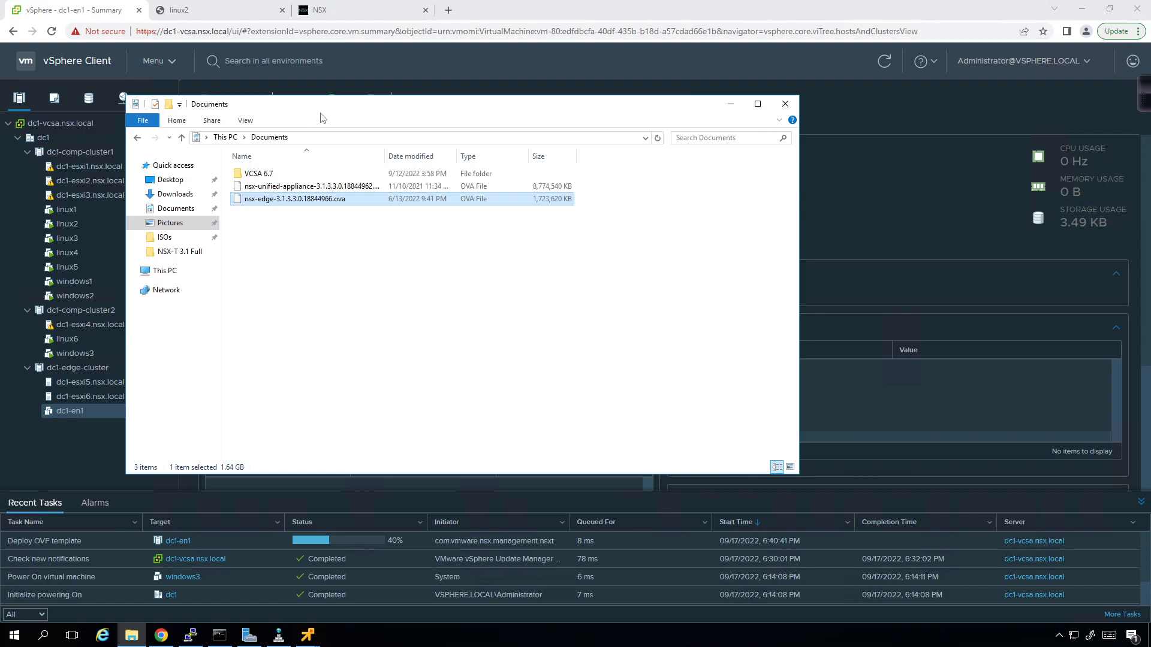
drag(401, 103, 572, 89)
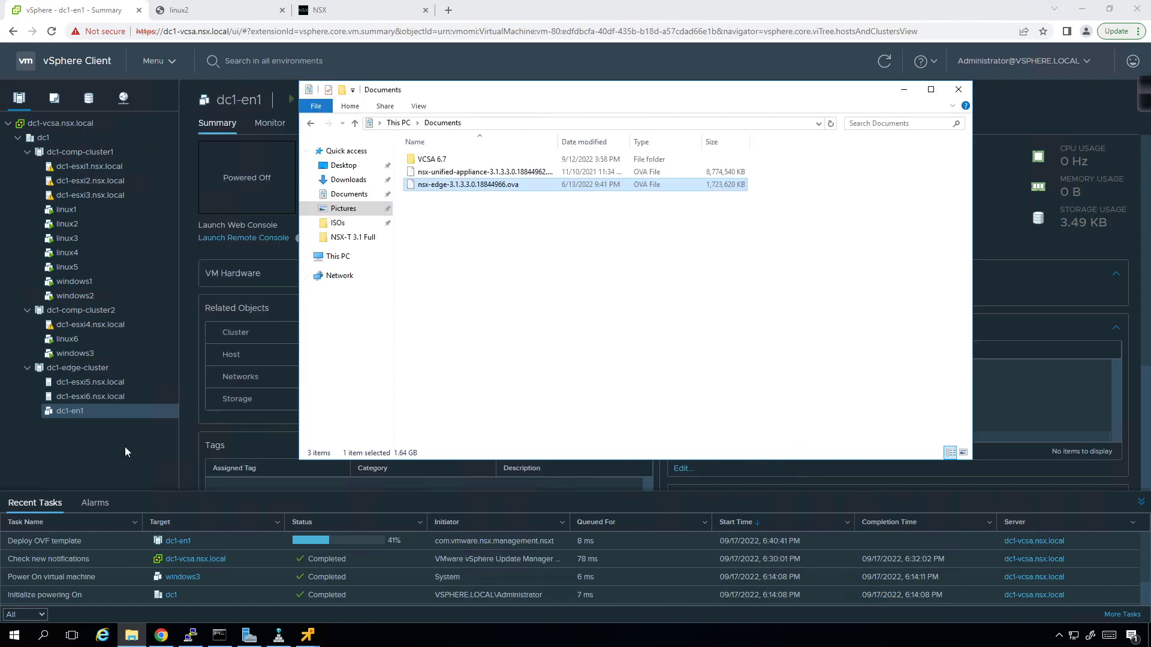
click(79, 407)
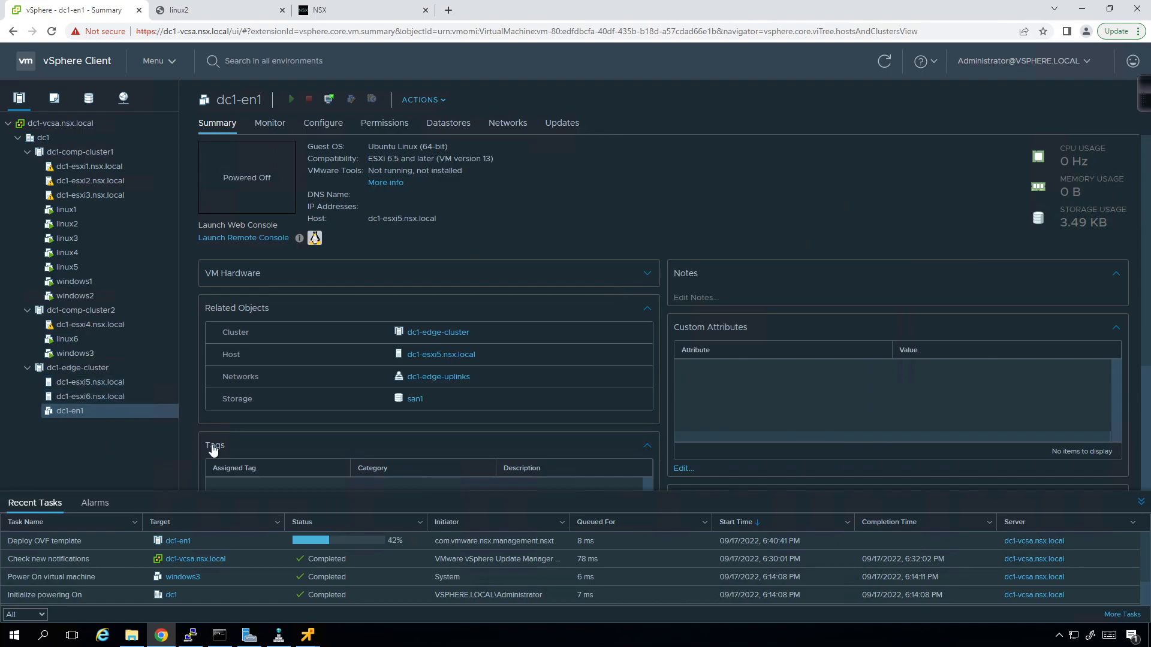
click(449, 12)
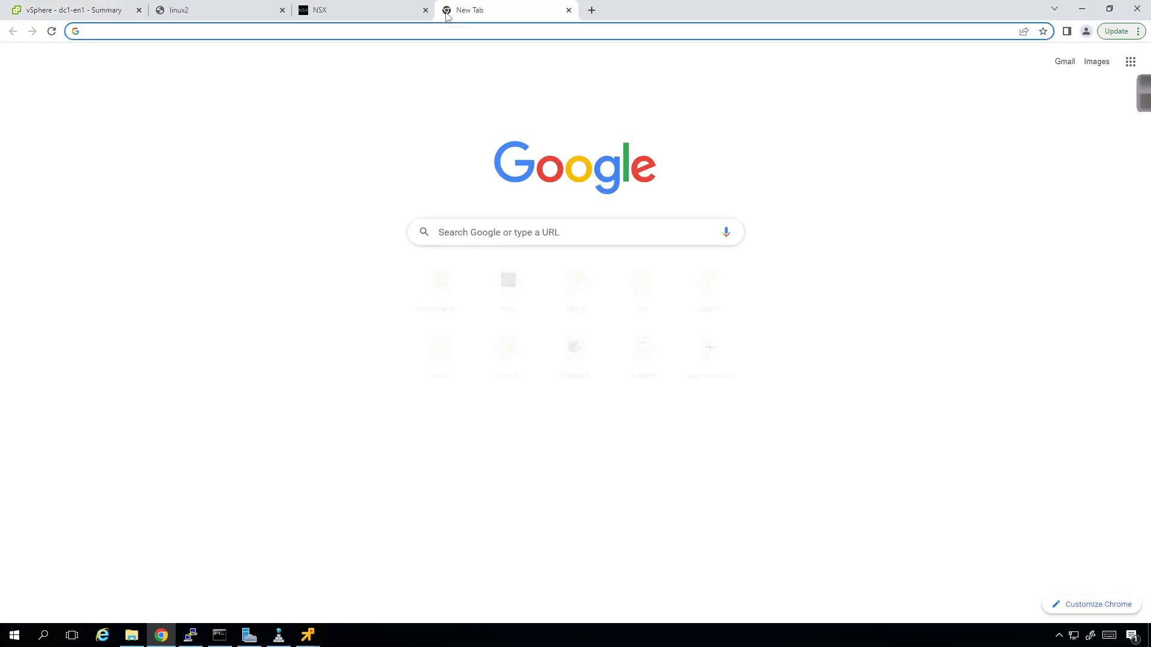
text(https:/)
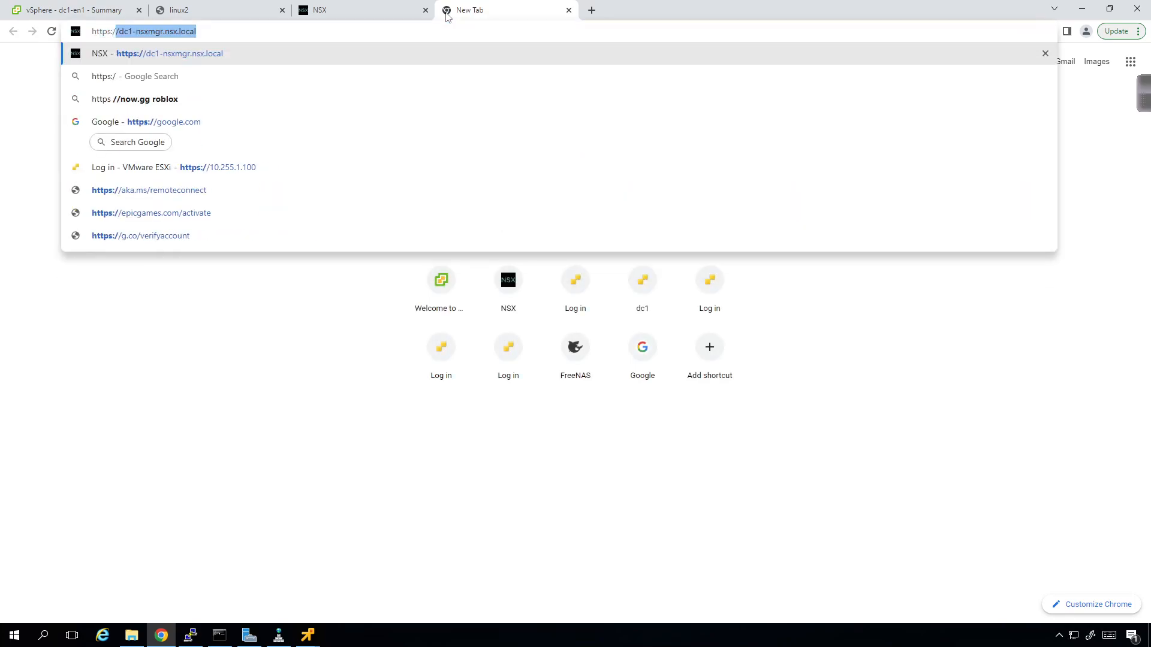
text(/dc1-esxi)
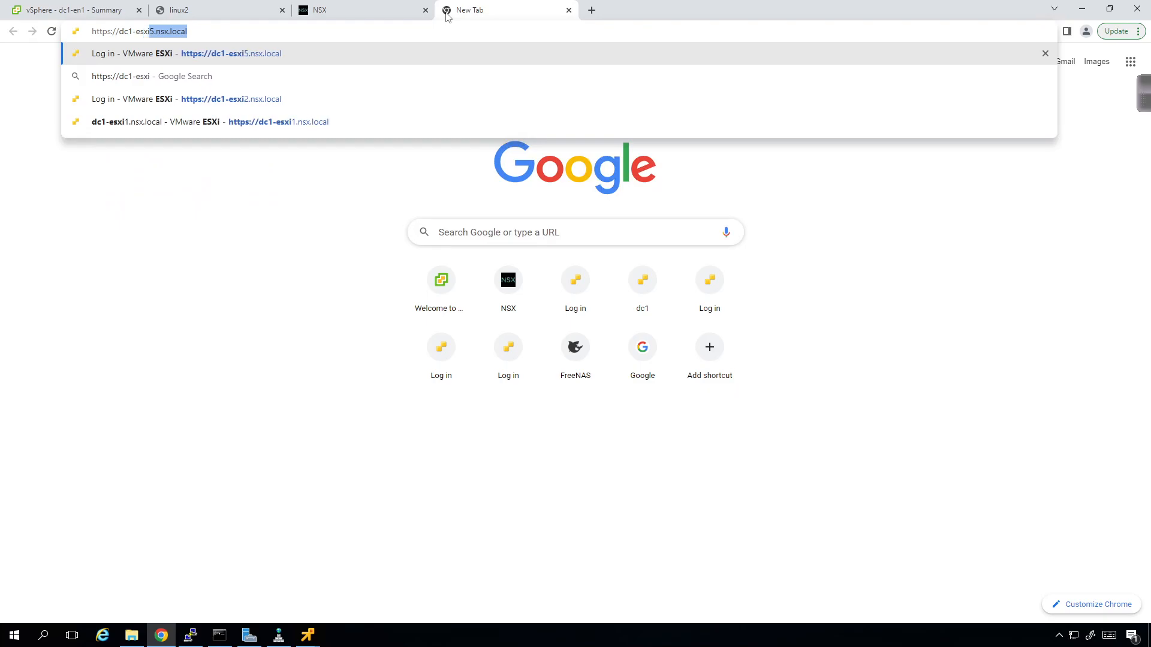
text(6.nsx.local)
key(Return)
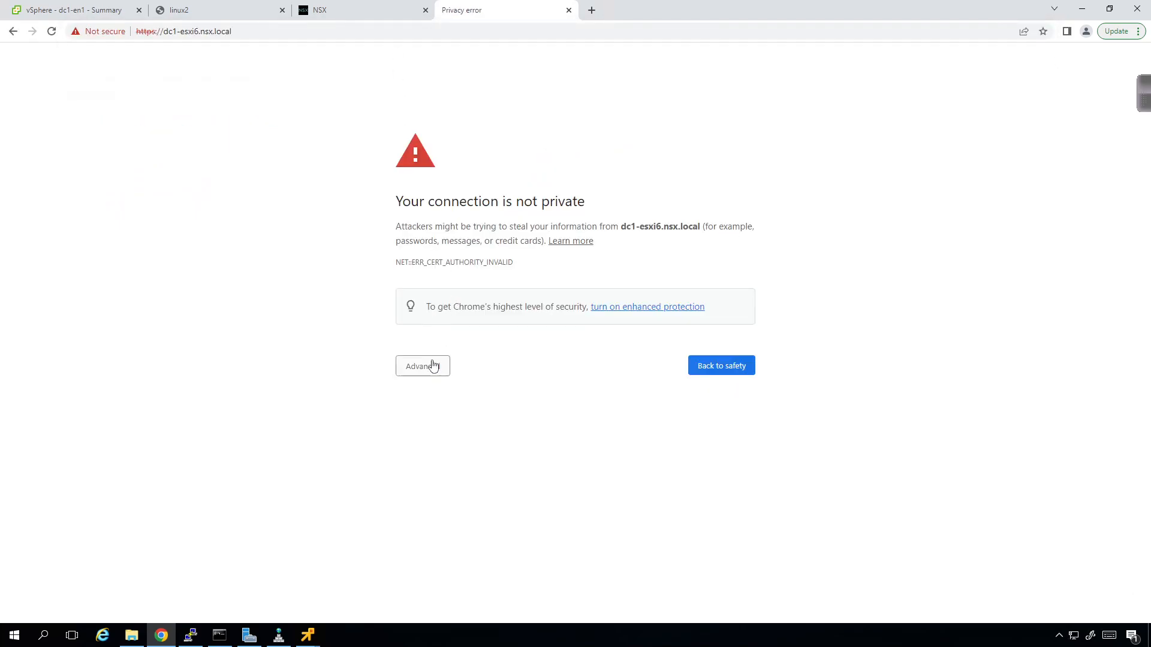
click(433, 365)
click(446, 460)
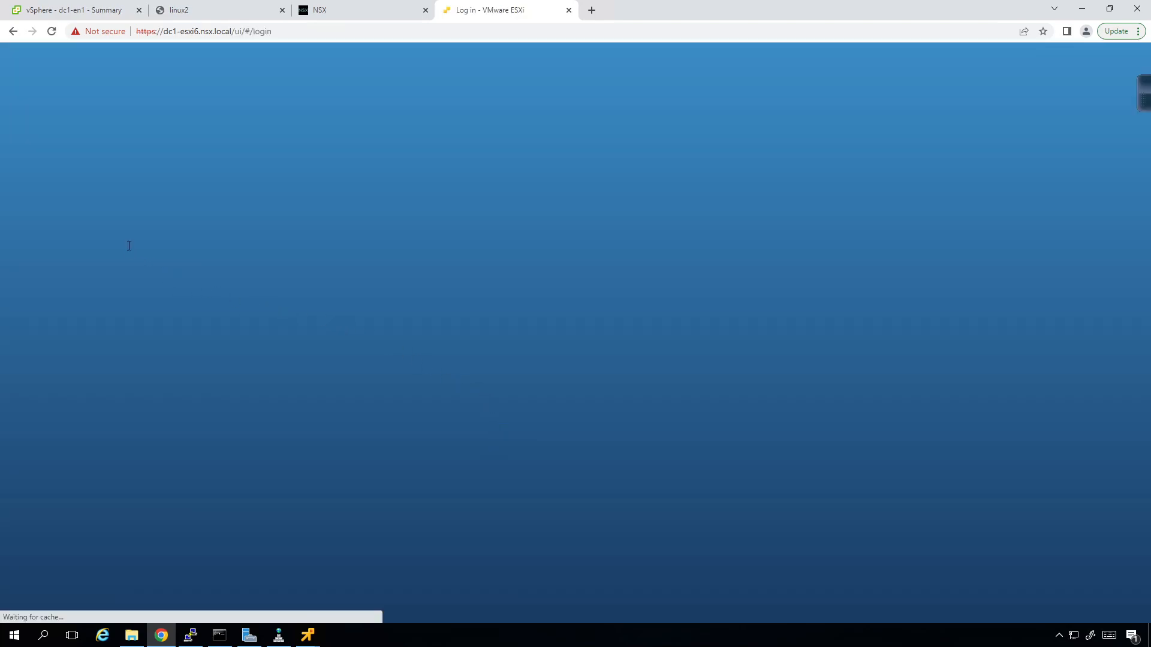
- Sign in to the ESXi host client as root using the saved user name and the password
click(131, 249)
click(157, 294)
click(121, 273)
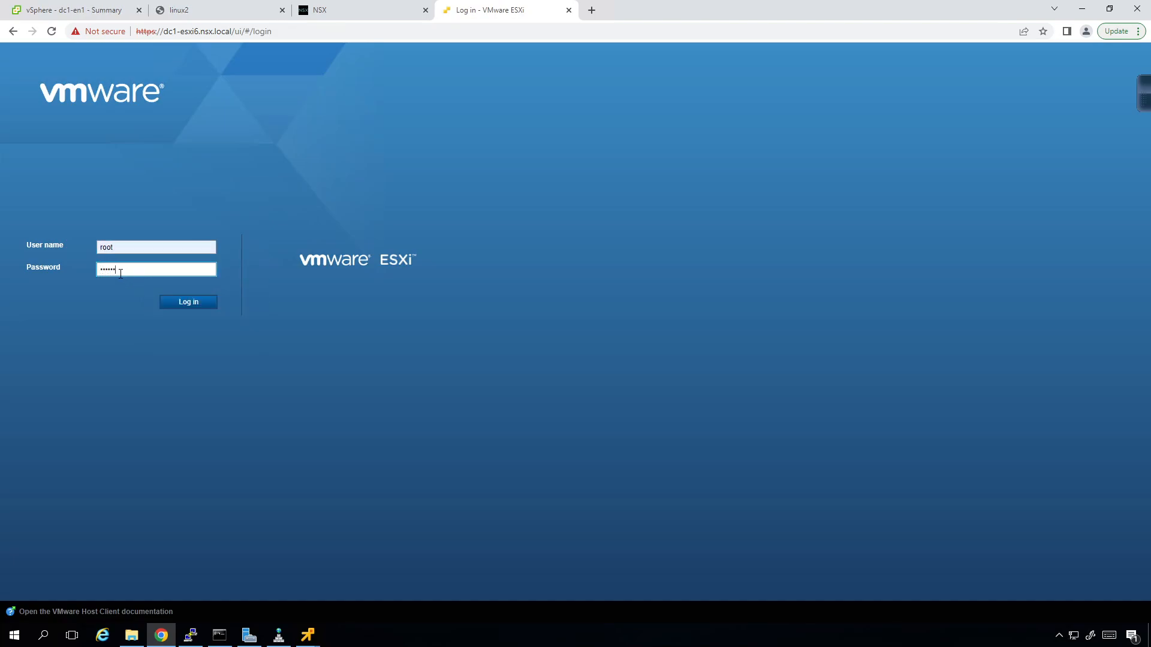
key(Return)
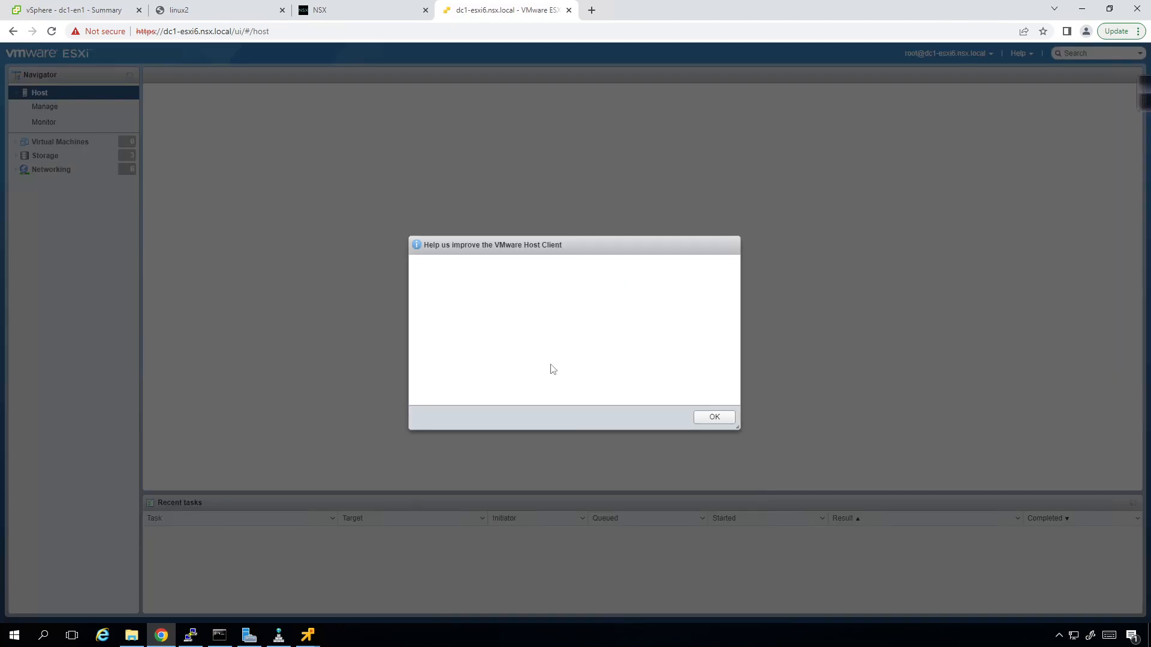
- Dismiss the improvement prompt and start a new VM deployment from an OVF/OVA file, beginning the name 'dc'
click(714, 424)
click(71, 143)
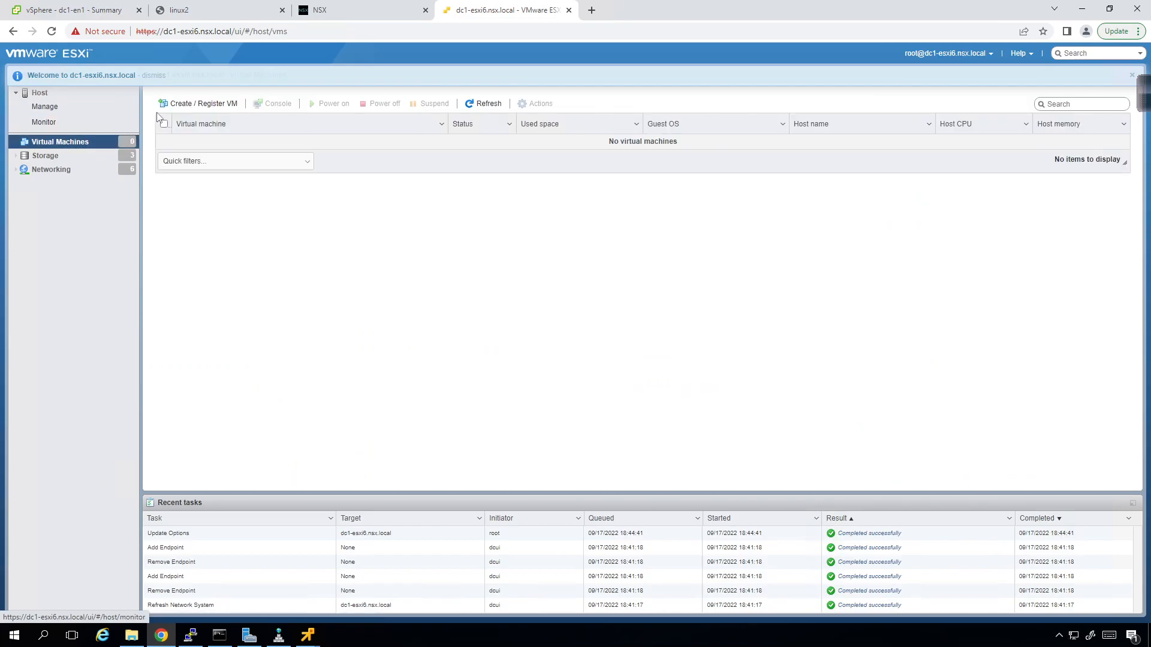
click(193, 103)
click(551, 249)
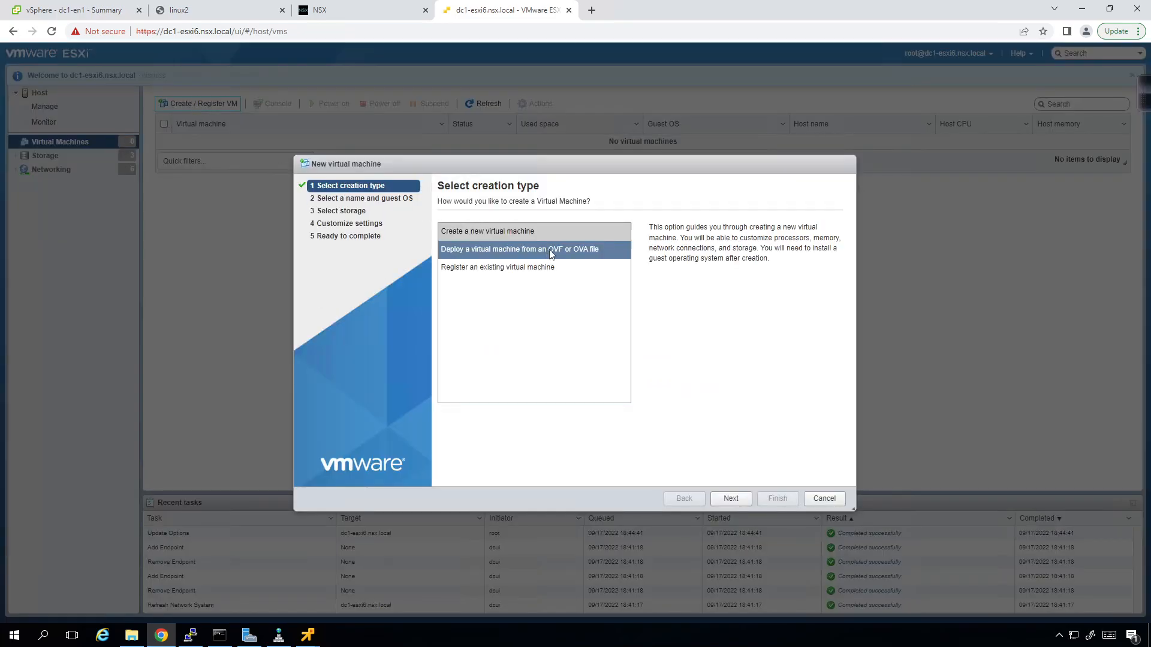
click(740, 499)
click(519, 250)
text(dc1-en2)
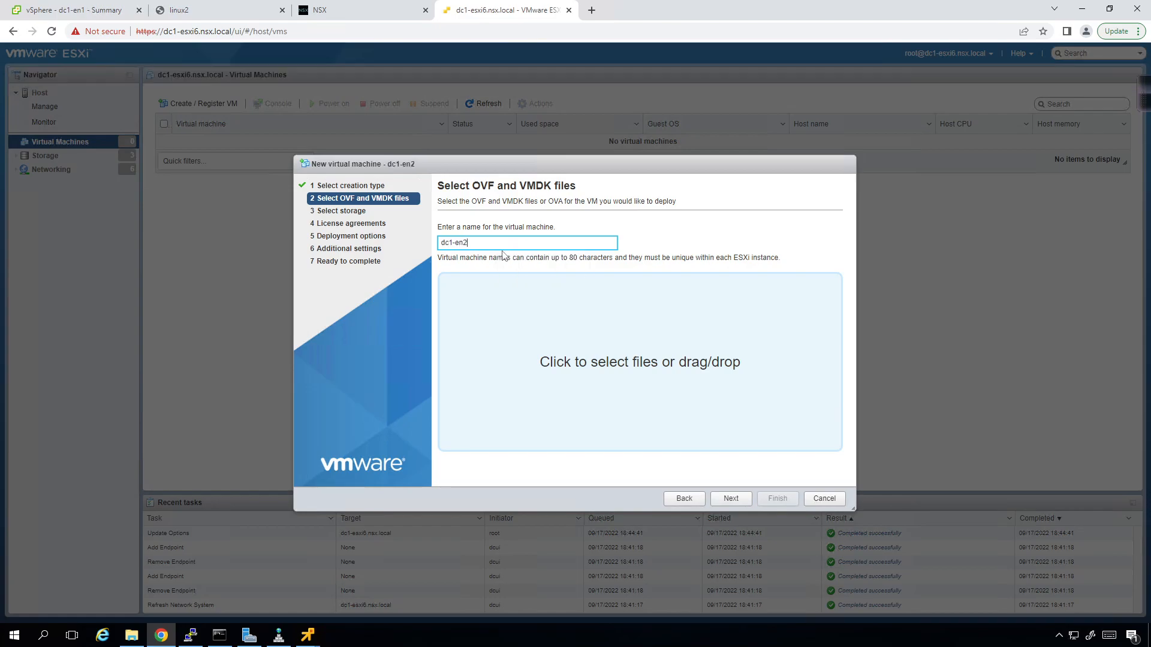
- Load the nsx-edge OVA from Documents and store the VM on the san1 datastore
click(607, 384)
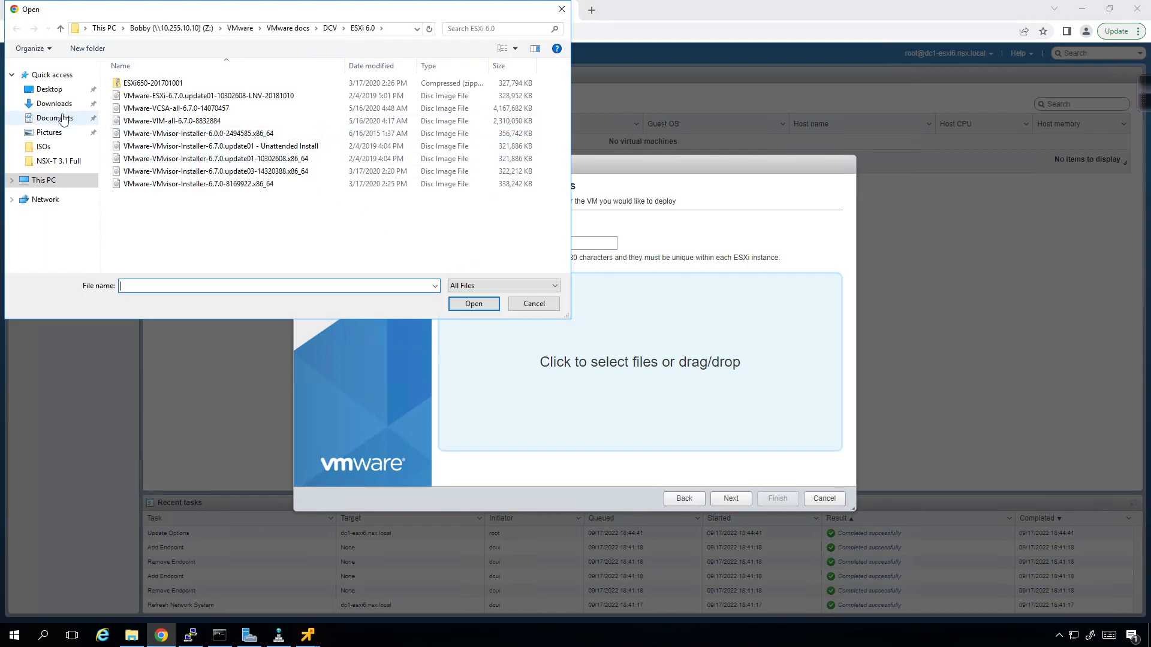
click(64, 119)
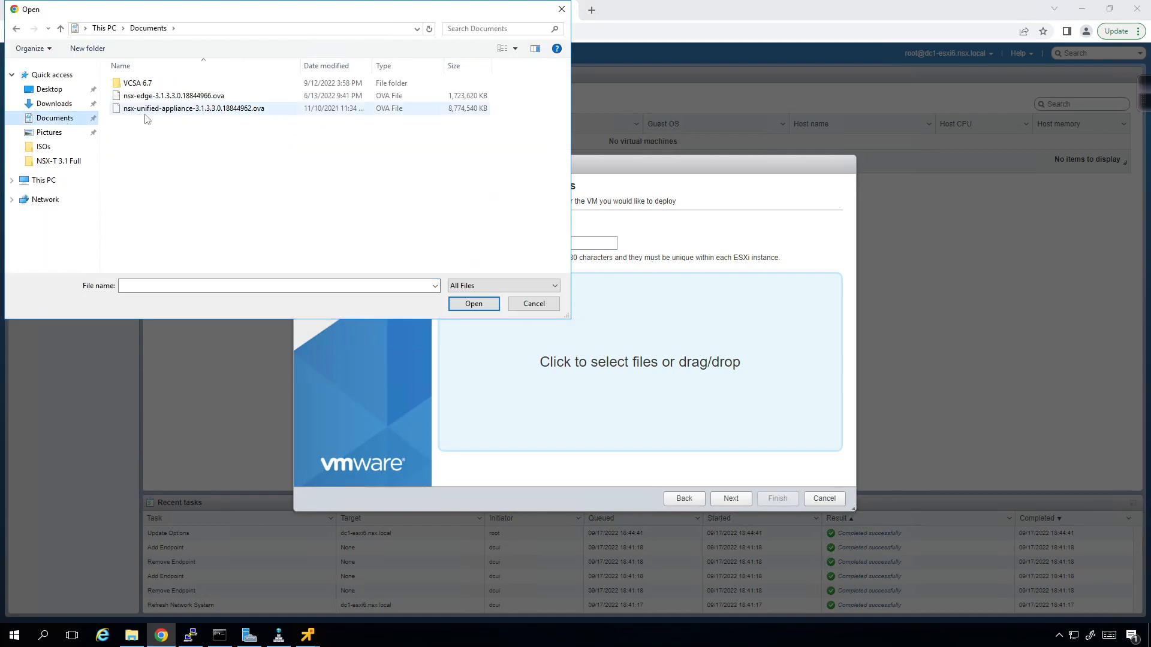
click(157, 96)
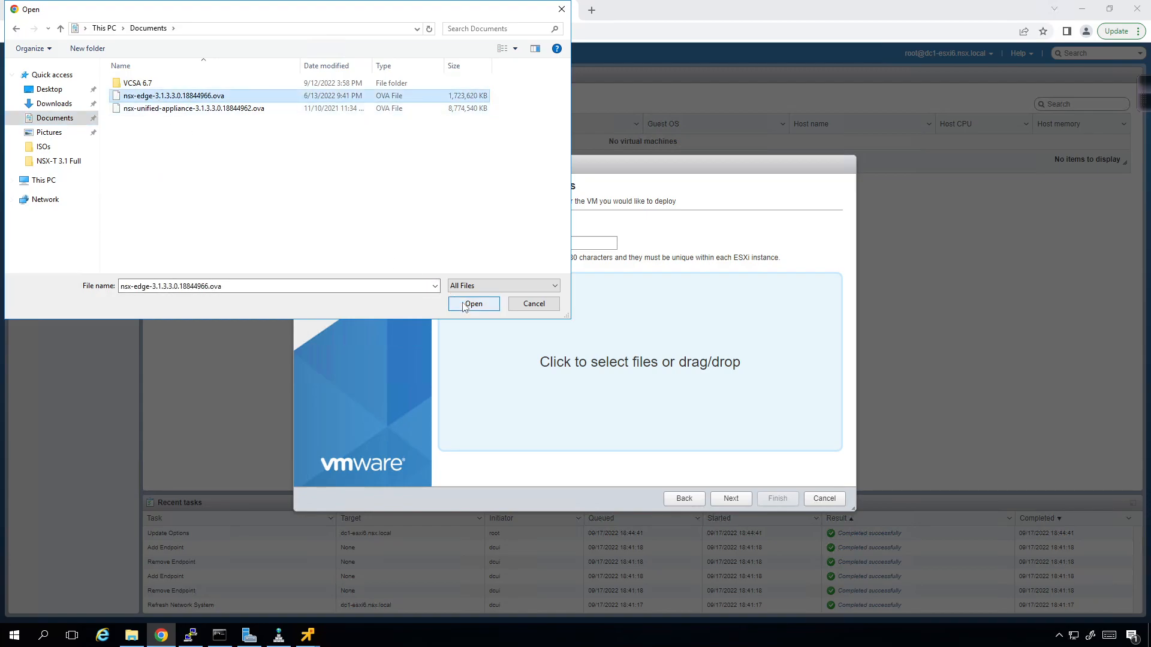
click(466, 307)
click(730, 499)
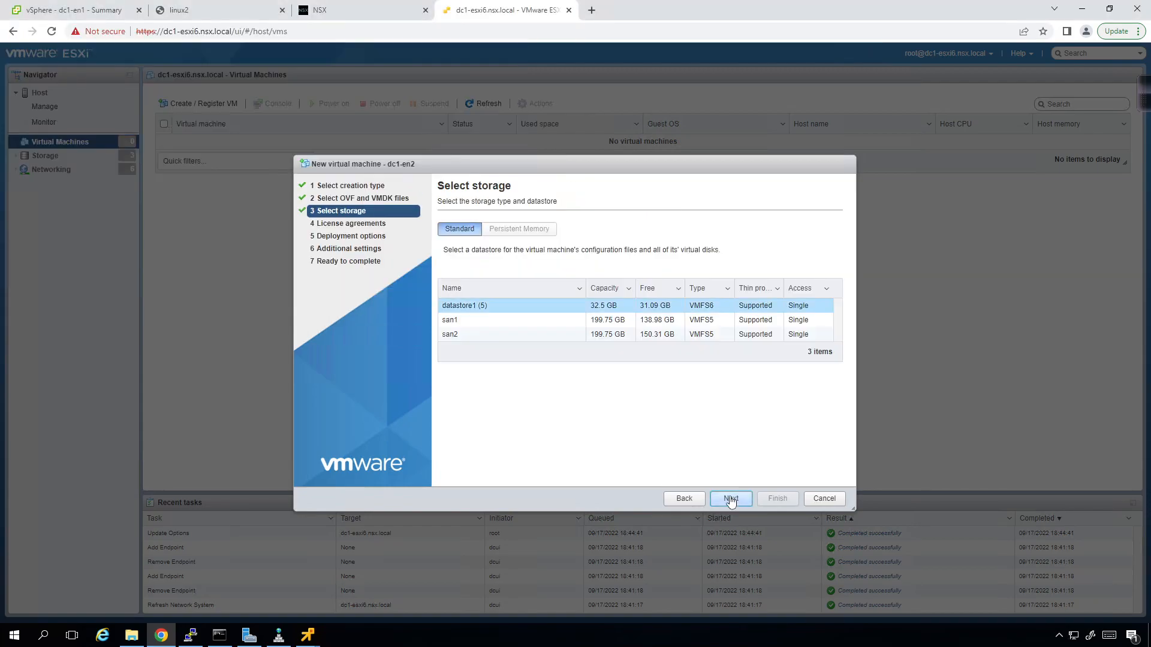
click(514, 322)
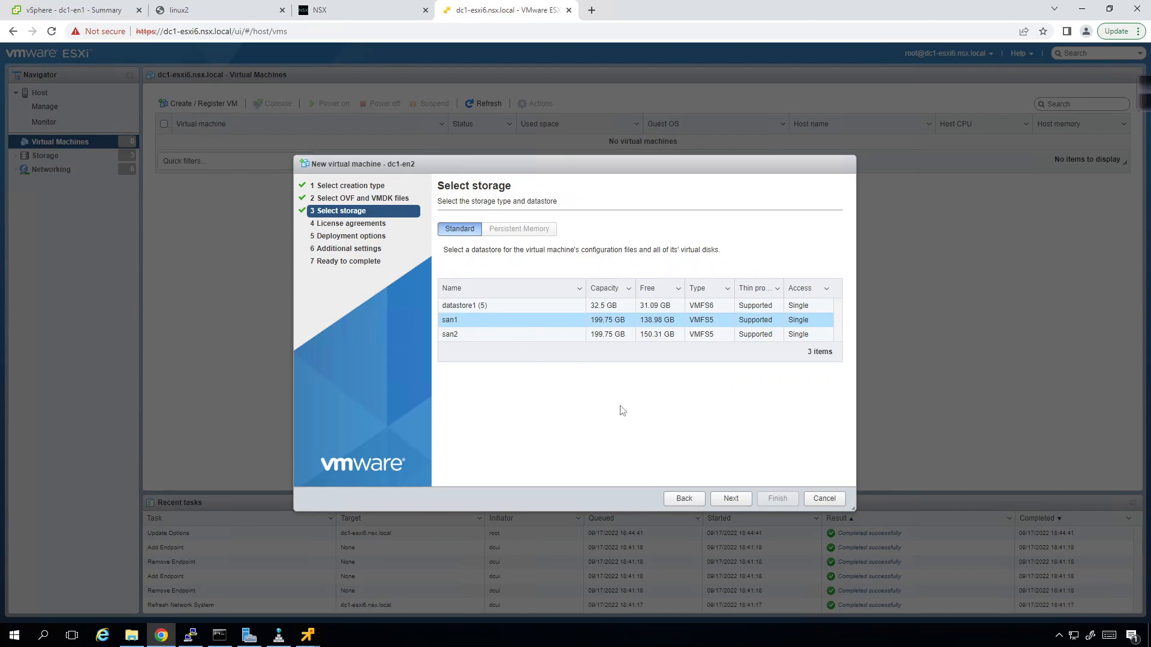
click(733, 498)
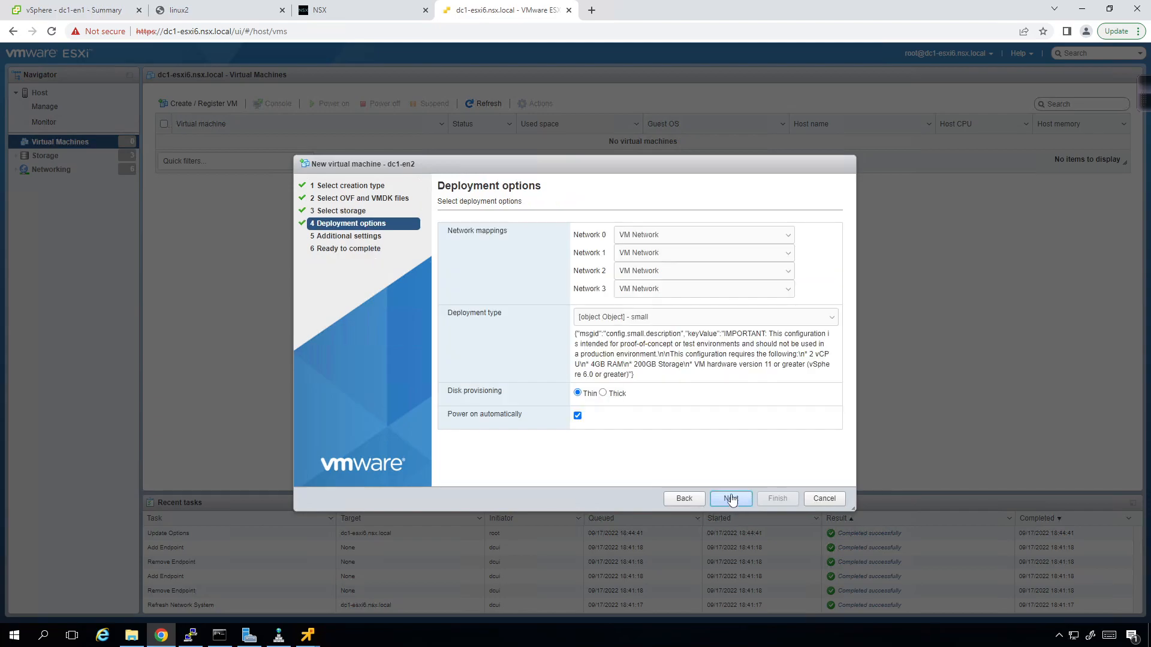
- Keep Networks 0 through 3 all mapped to VM Network
click(699, 236)
click(700, 247)
click(704, 257)
click(700, 265)
click(699, 273)
click(699, 282)
click(698, 291)
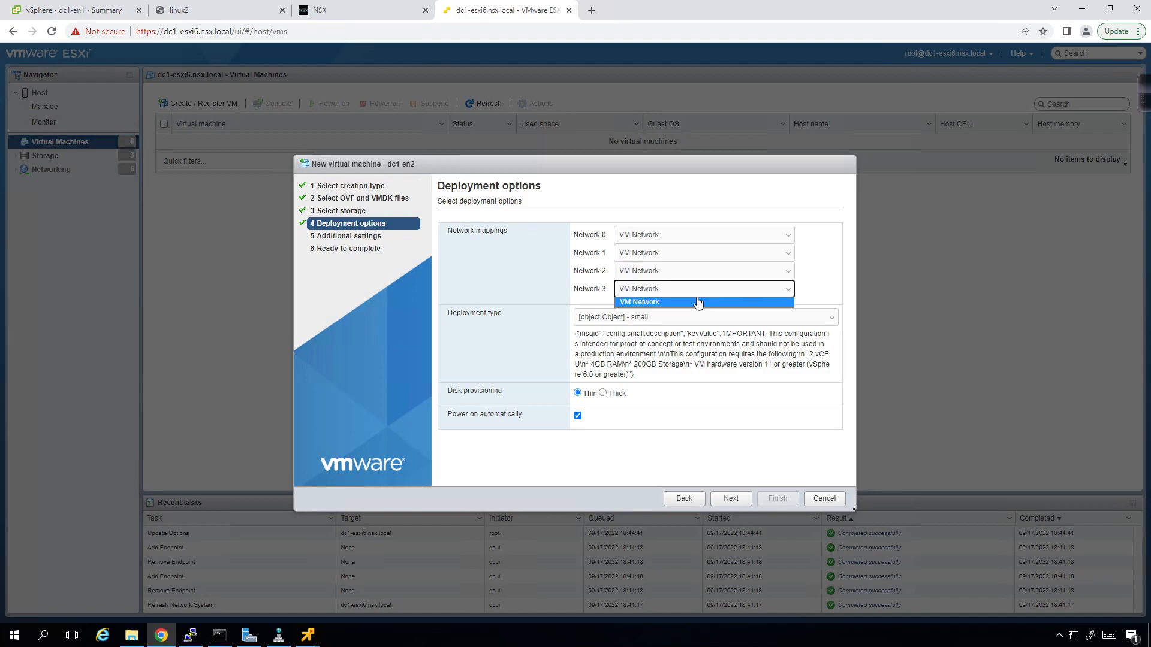
click(699, 302)
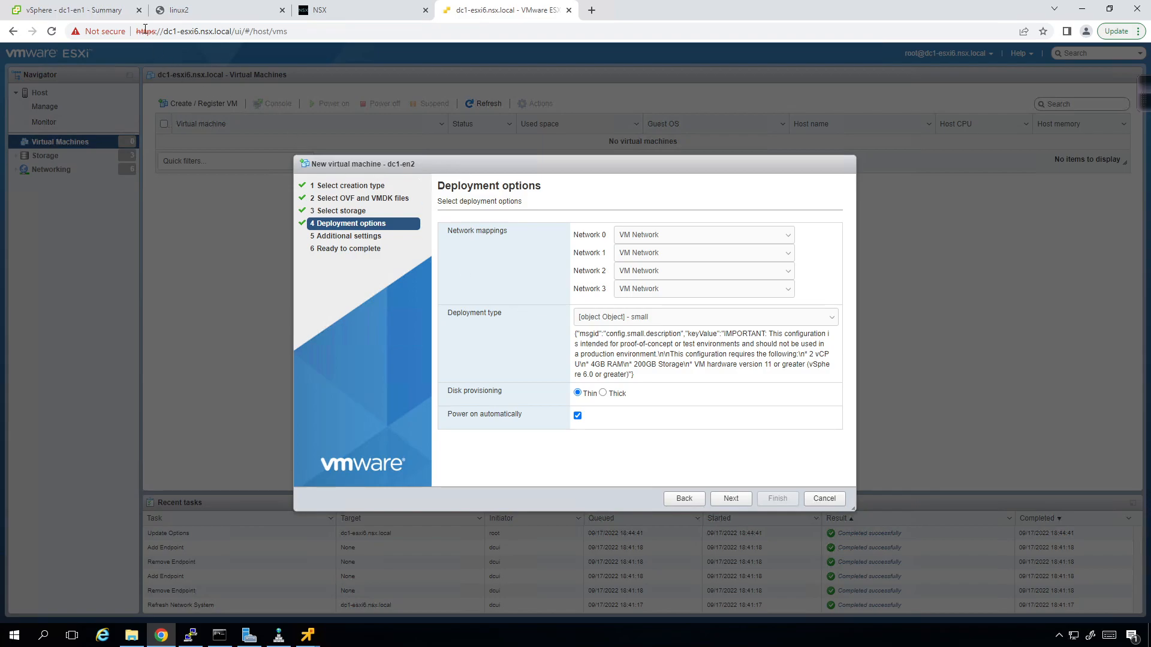
click(120, 8)
- Compare the virtual switches configured on dc1-esxi6 and dc1-esxi5
click(107, 401)
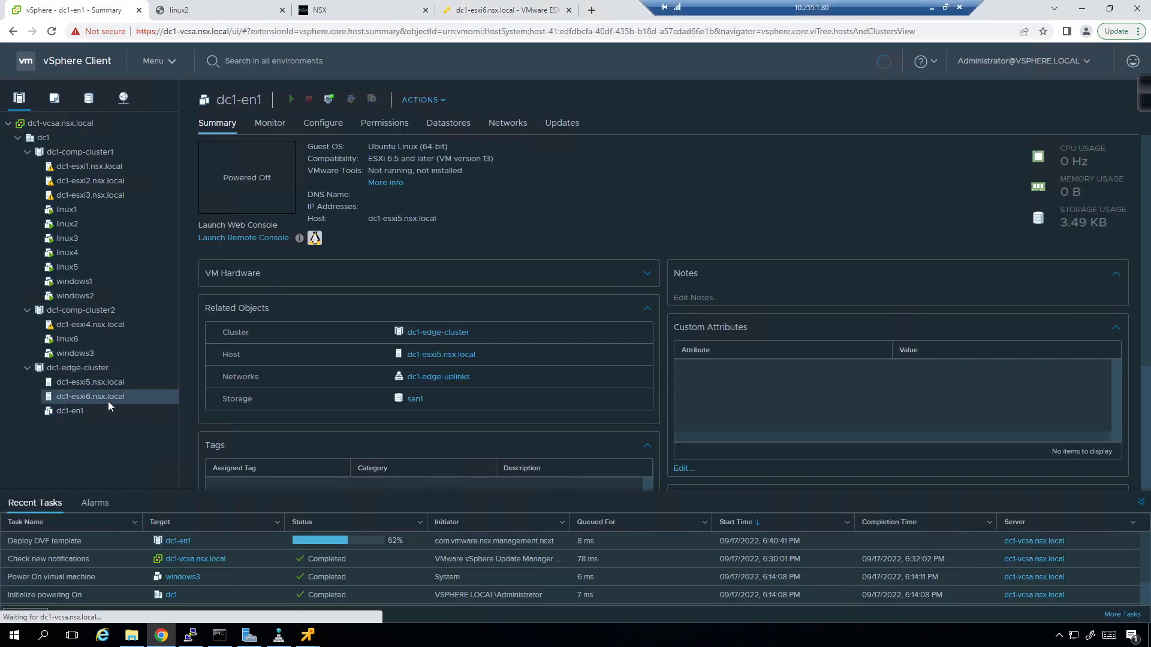
click(325, 124)
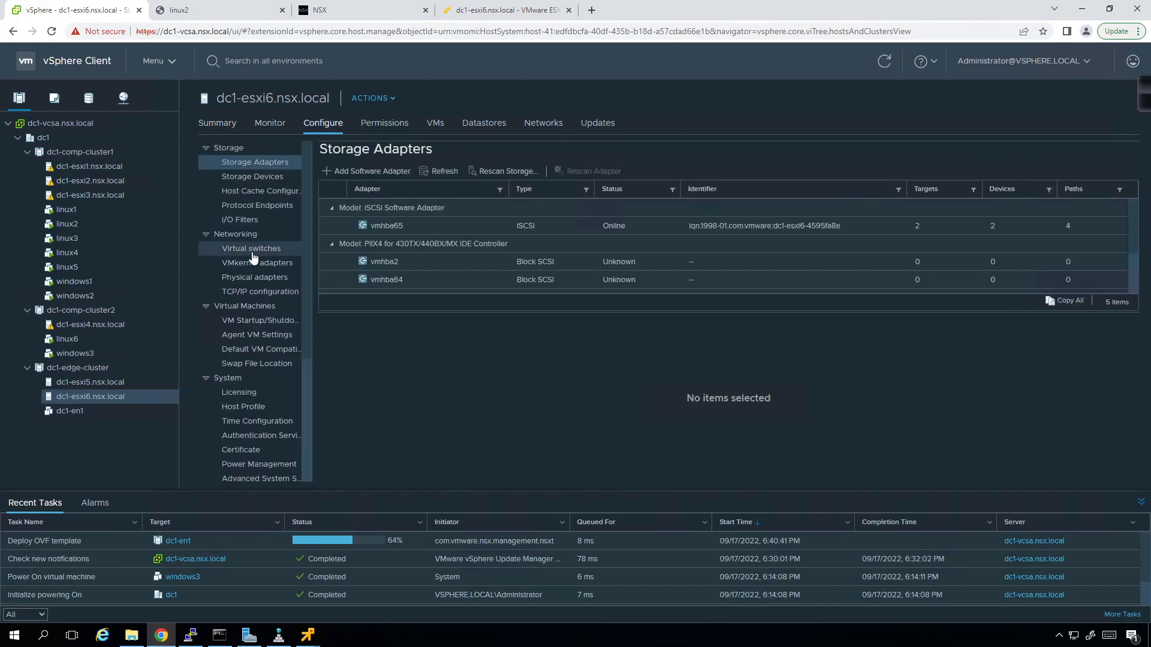
click(252, 249)
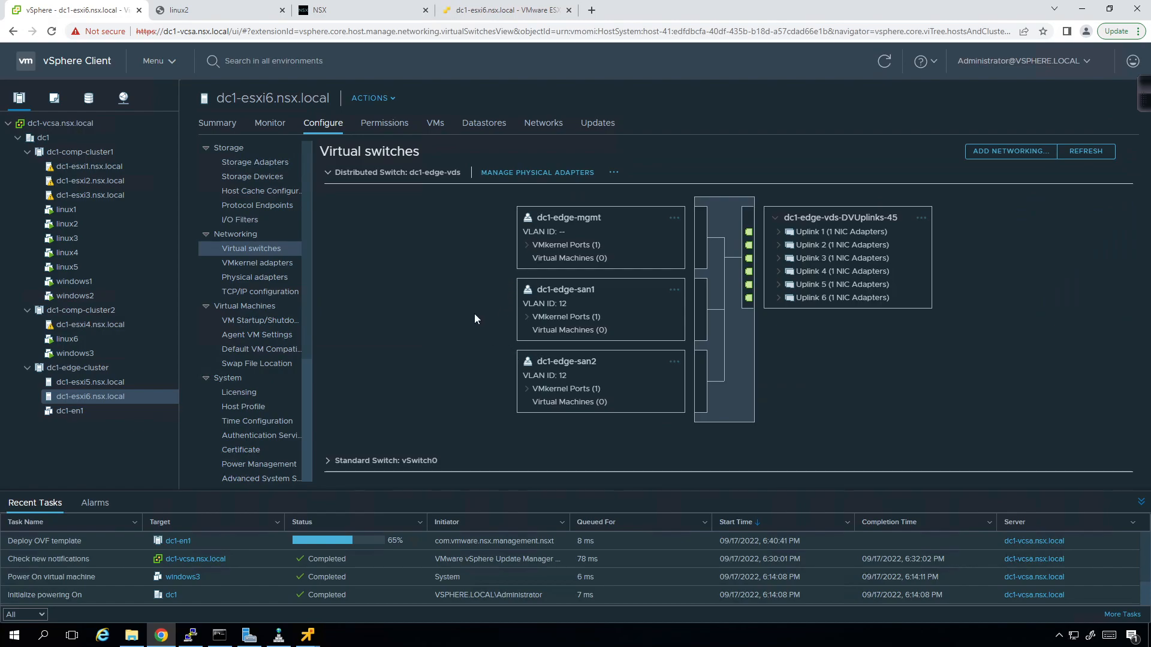
click(86, 382)
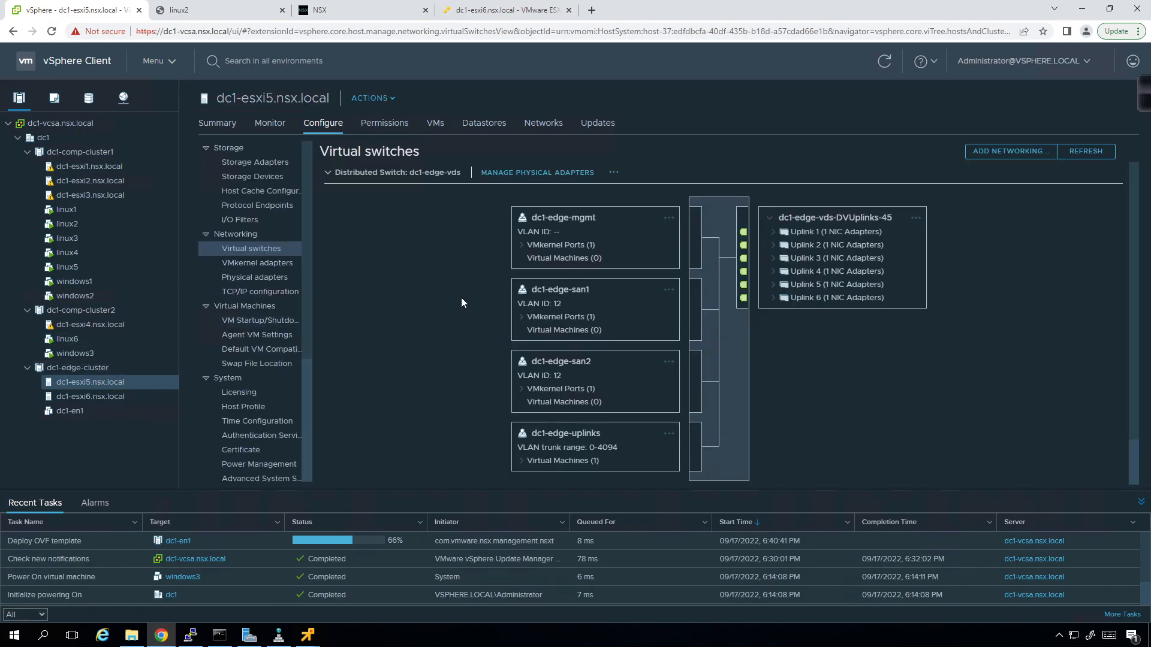
click(68, 392)
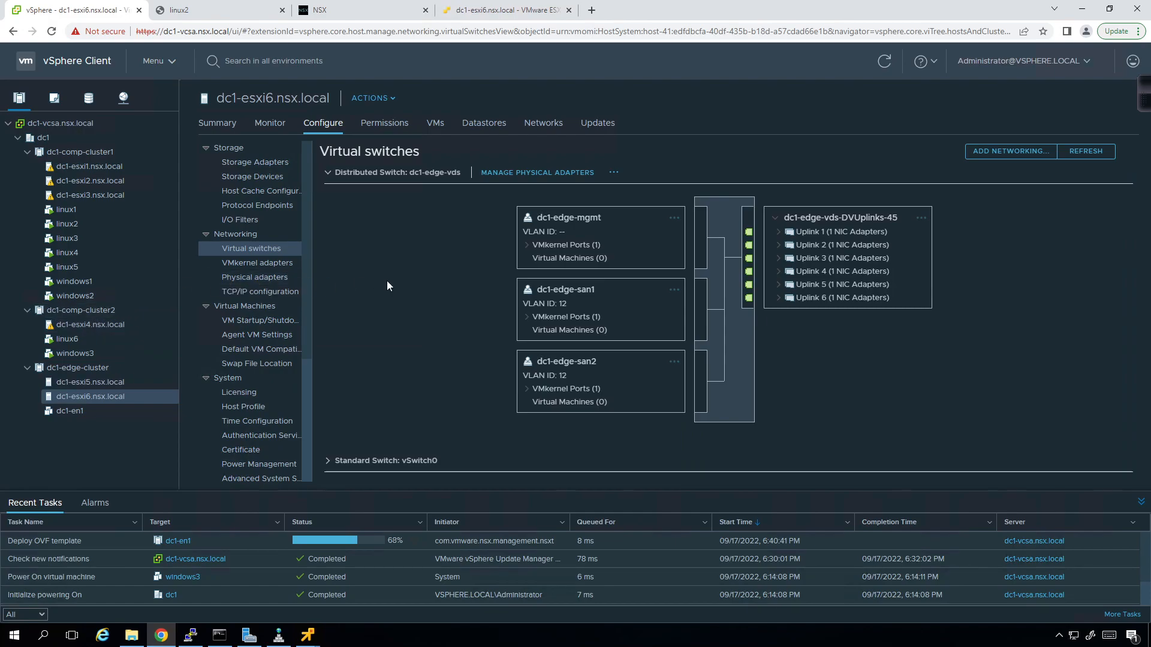
- List the hosts attached to the dc1-edge-uplinks port group in the Networking view
click(123, 97)
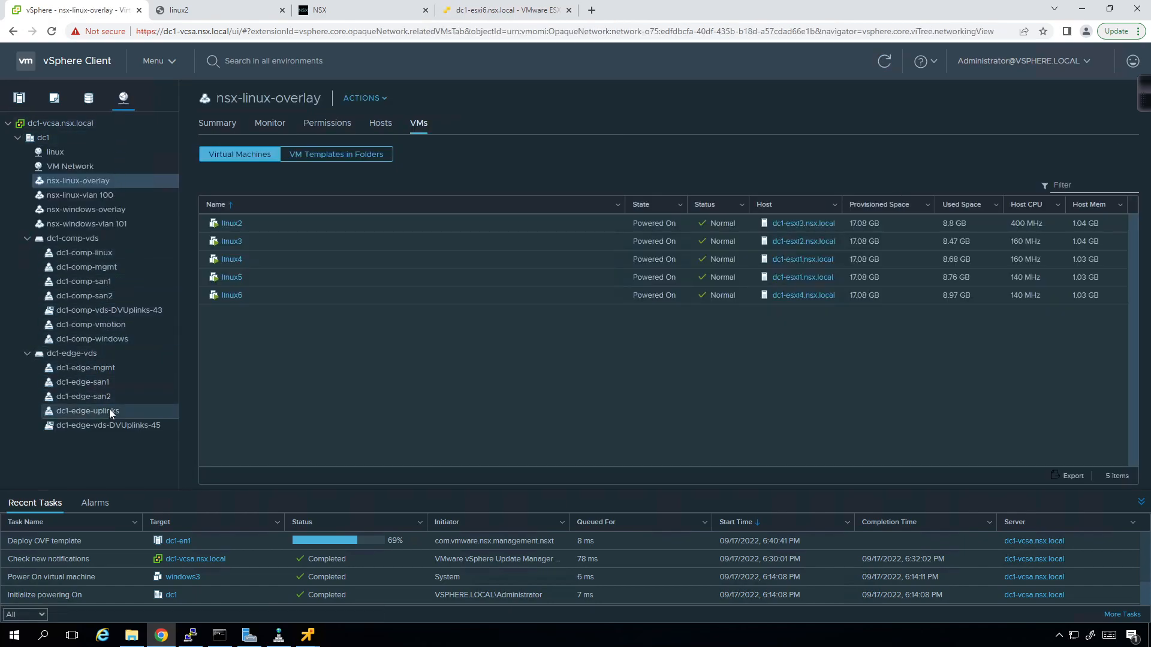
click(109, 410)
click(475, 123)
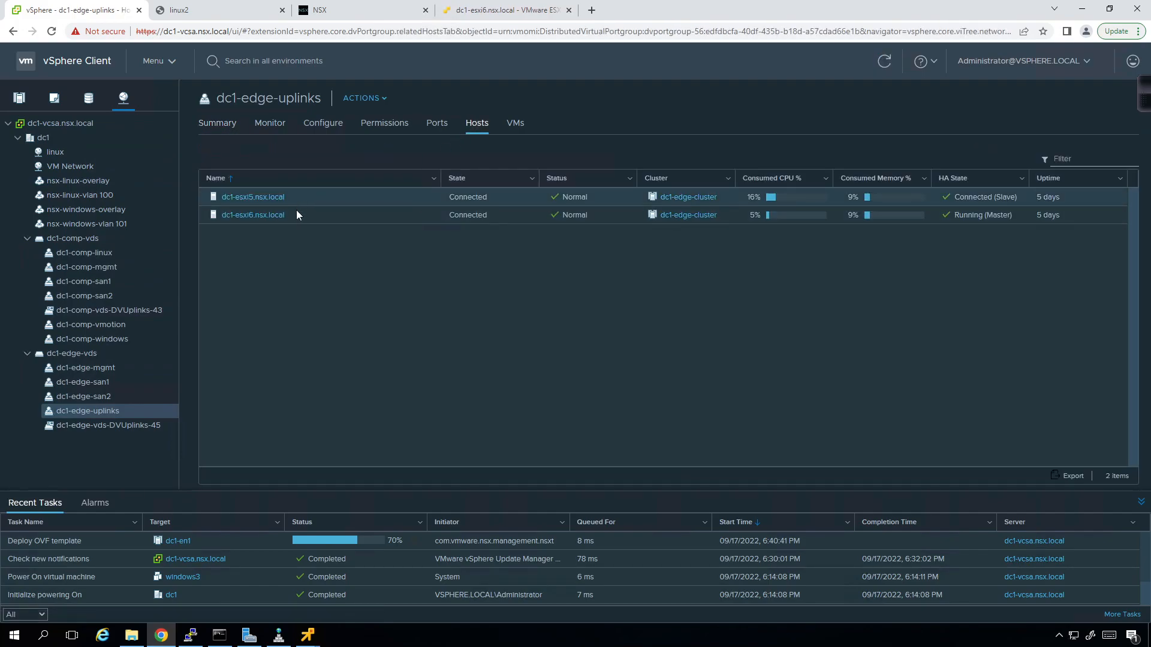
- Check Network 1's available networks, then cancel the dc1-en2 deployment wizard
click(514, 9)
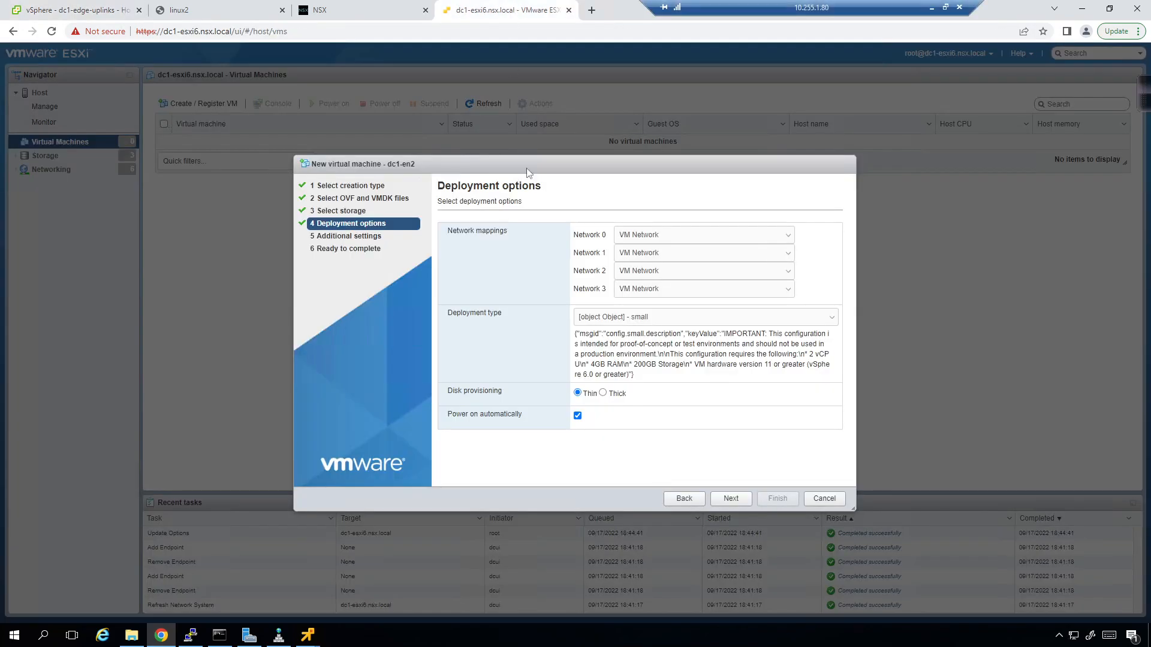
click(739, 252)
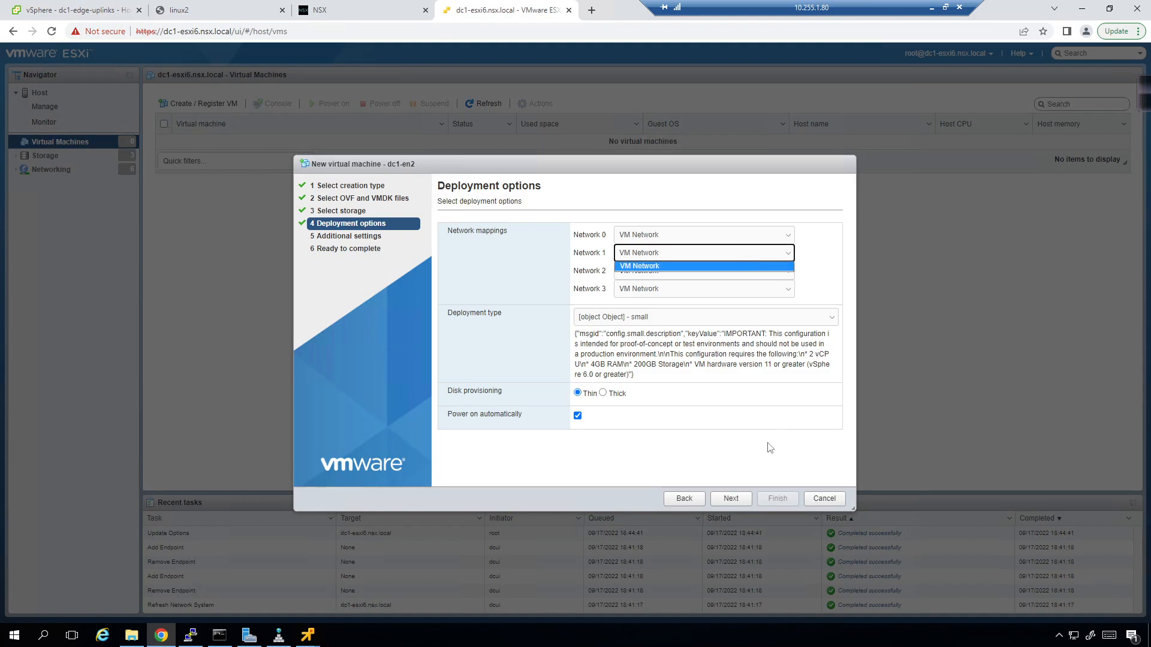
click(838, 503)
- Review the host's storage and the dc1-edge-vds virtual switch, then return to Virtual Machines
click(55, 157)
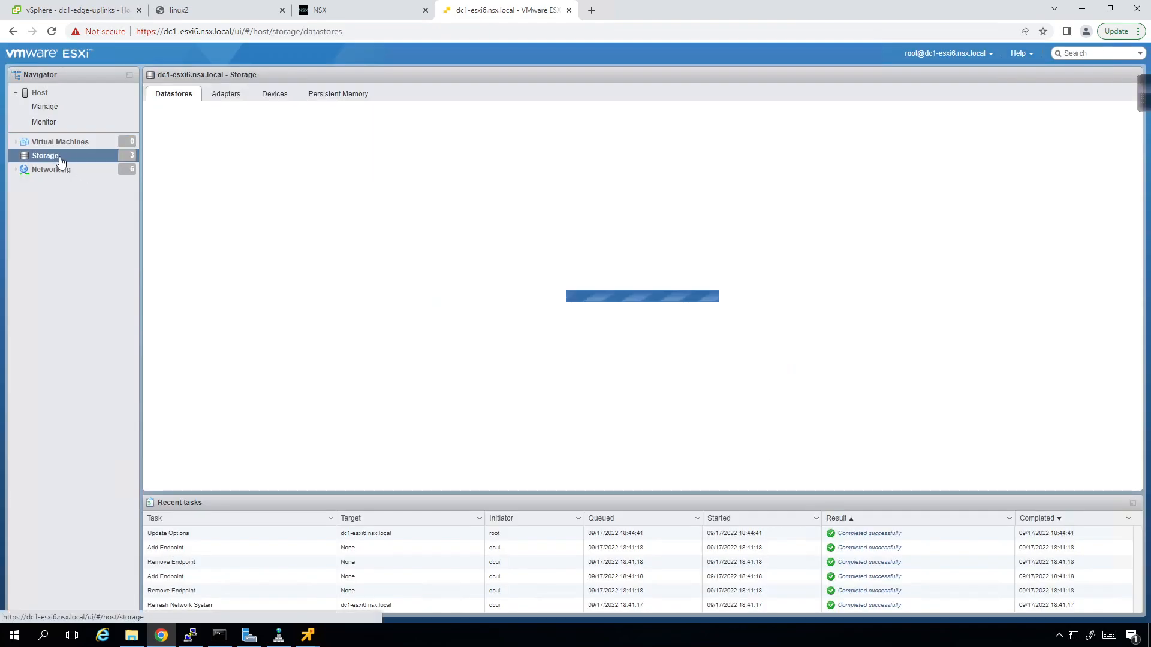
click(56, 173)
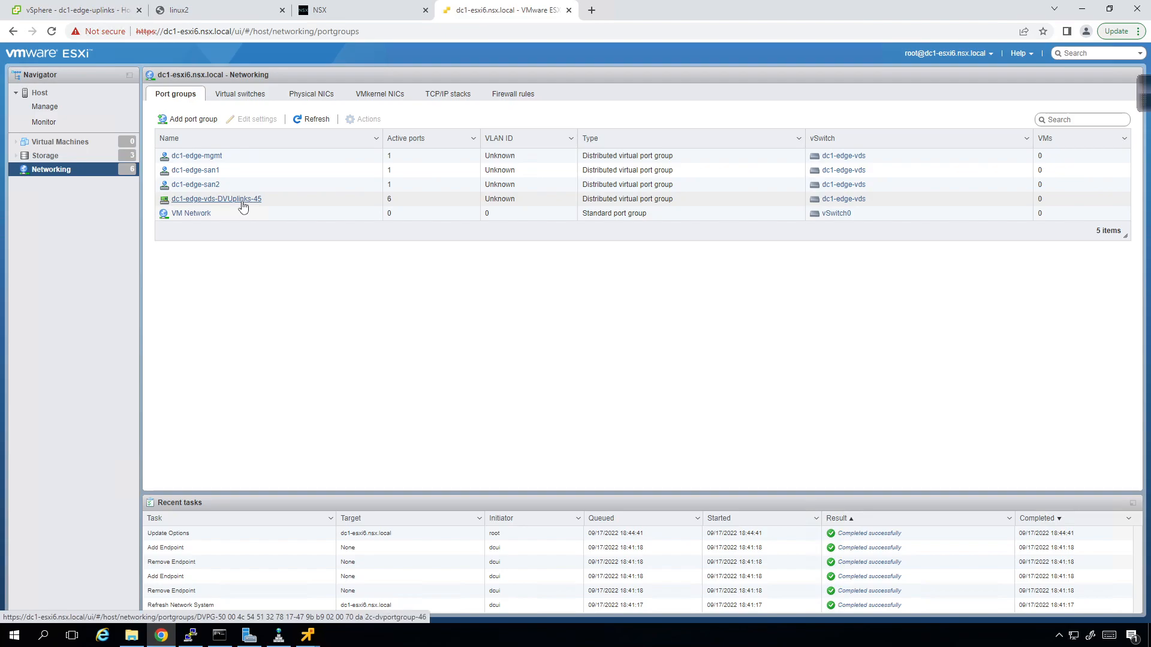
click(241, 95)
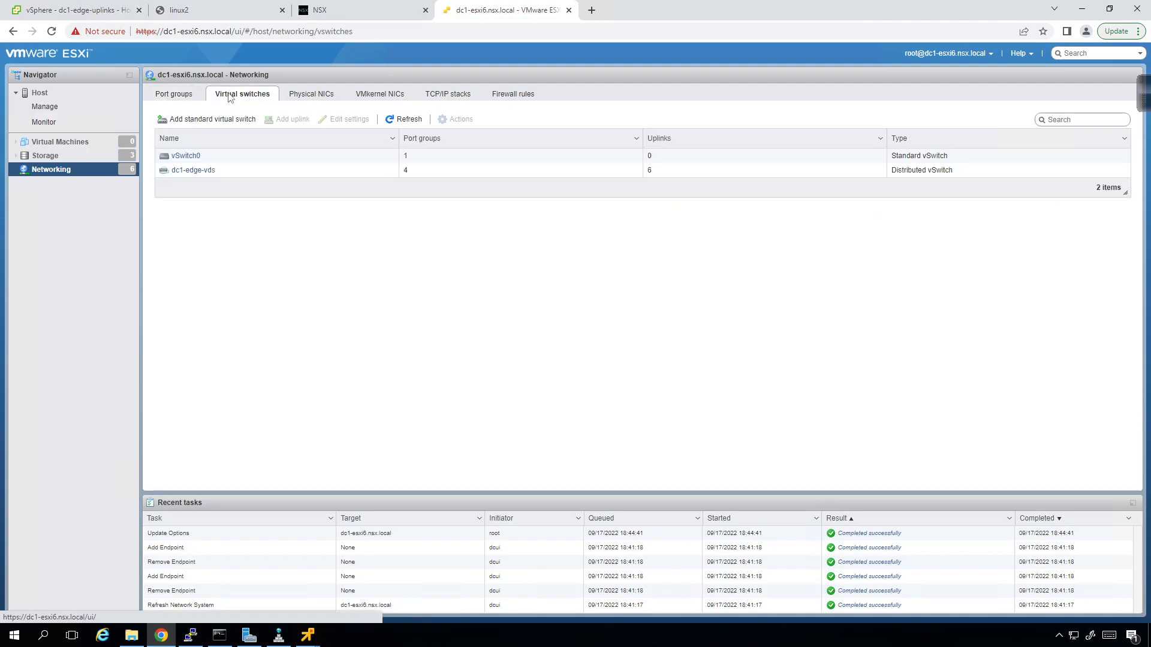
click(196, 173)
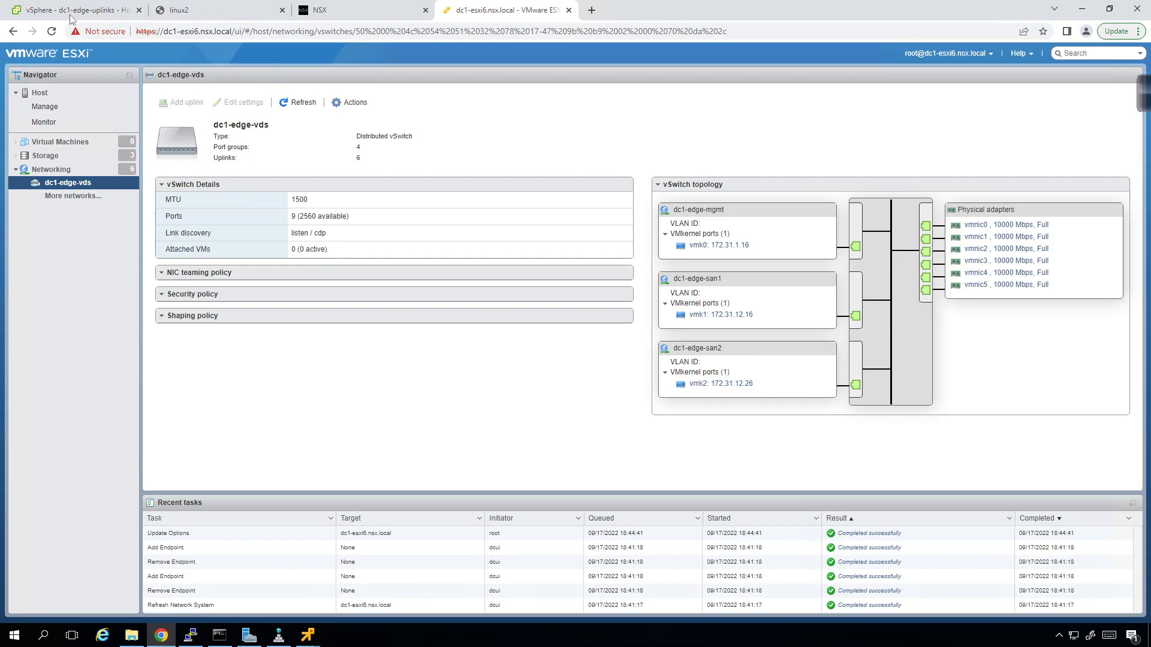
click(60, 144)
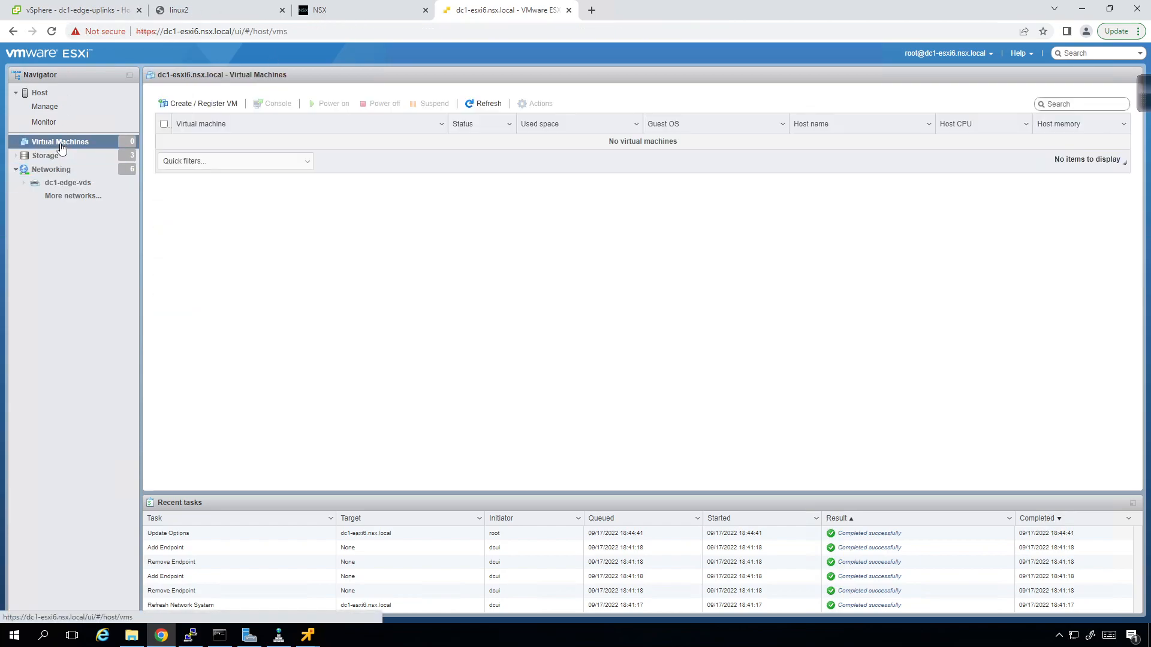
key(ctrl+1)
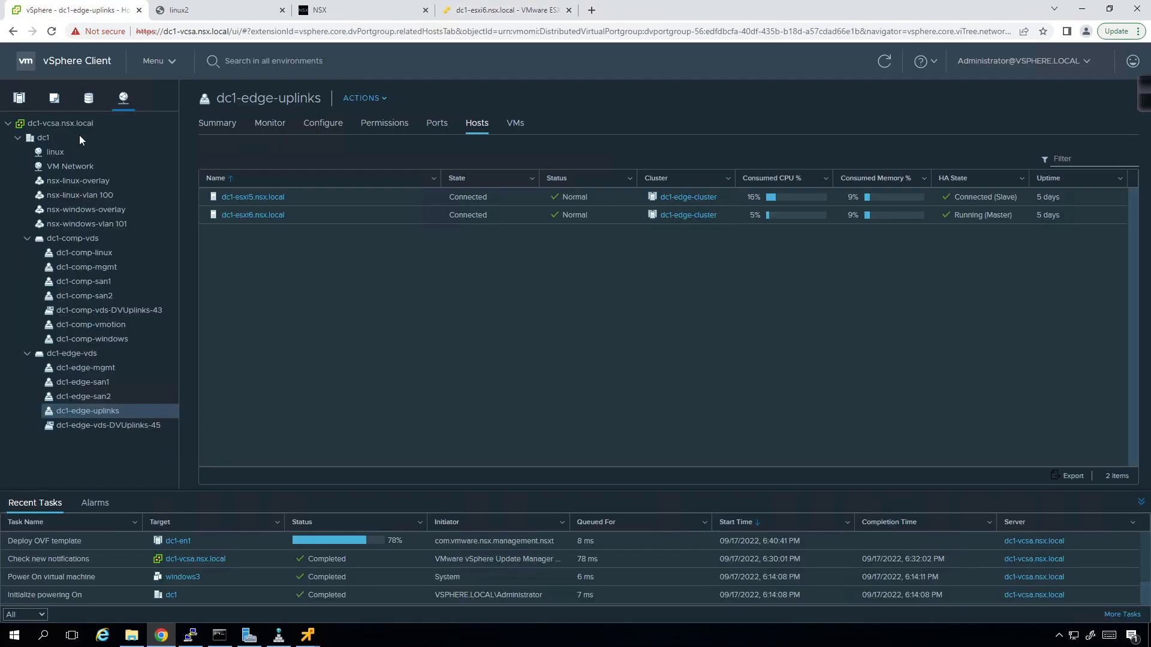
click(24, 101)
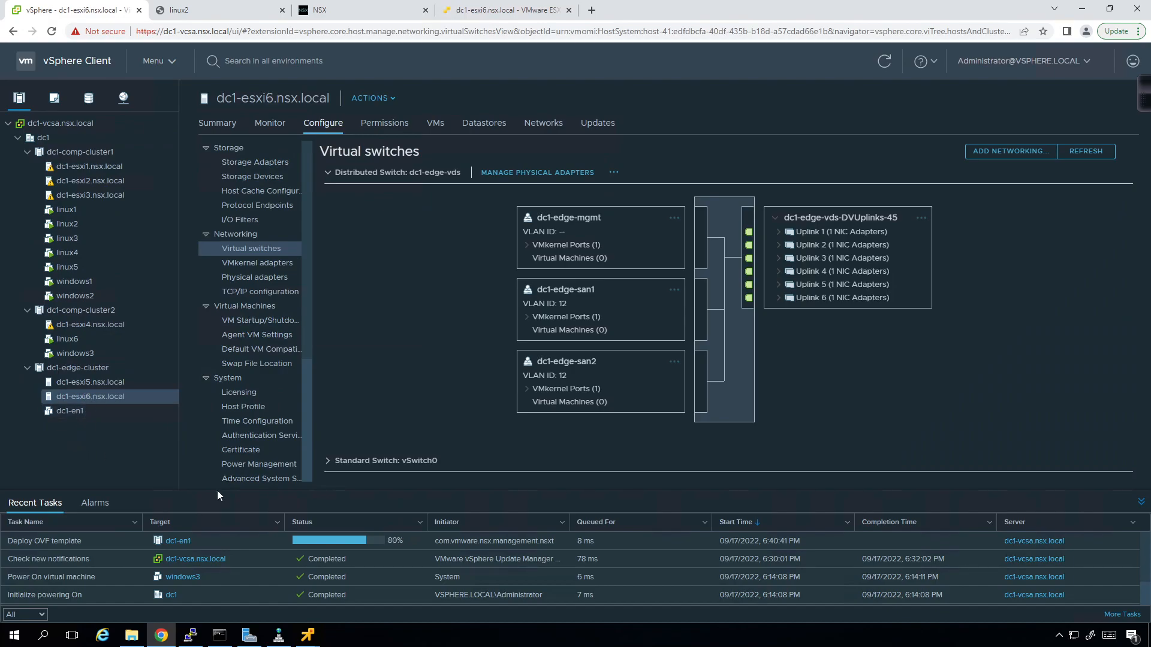
click(483, 10)
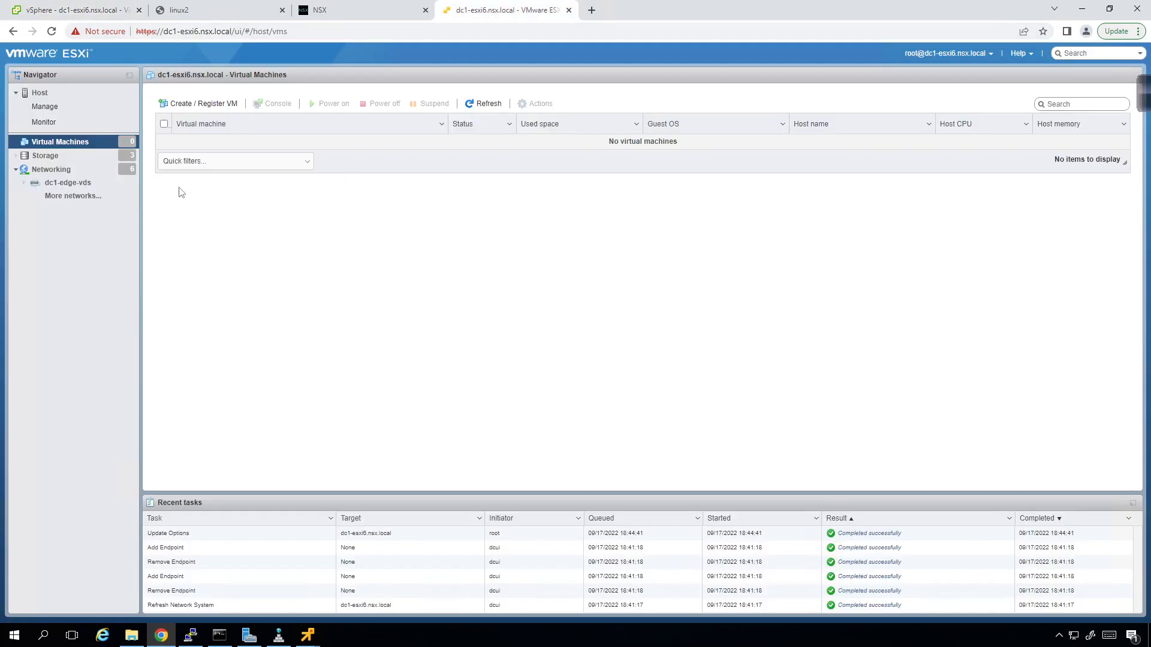
- Start a new VM deployment from an OVF/OVA file named dc1-en2
click(211, 113)
click(535, 250)
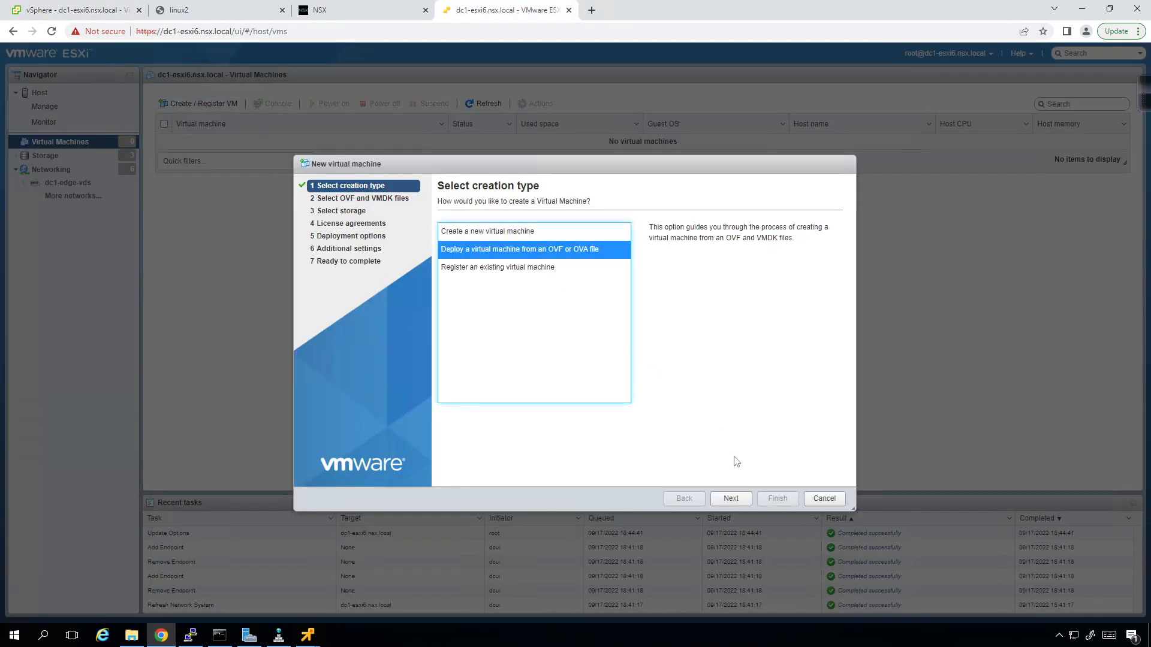
click(731, 498)
click(552, 242)
text(d)
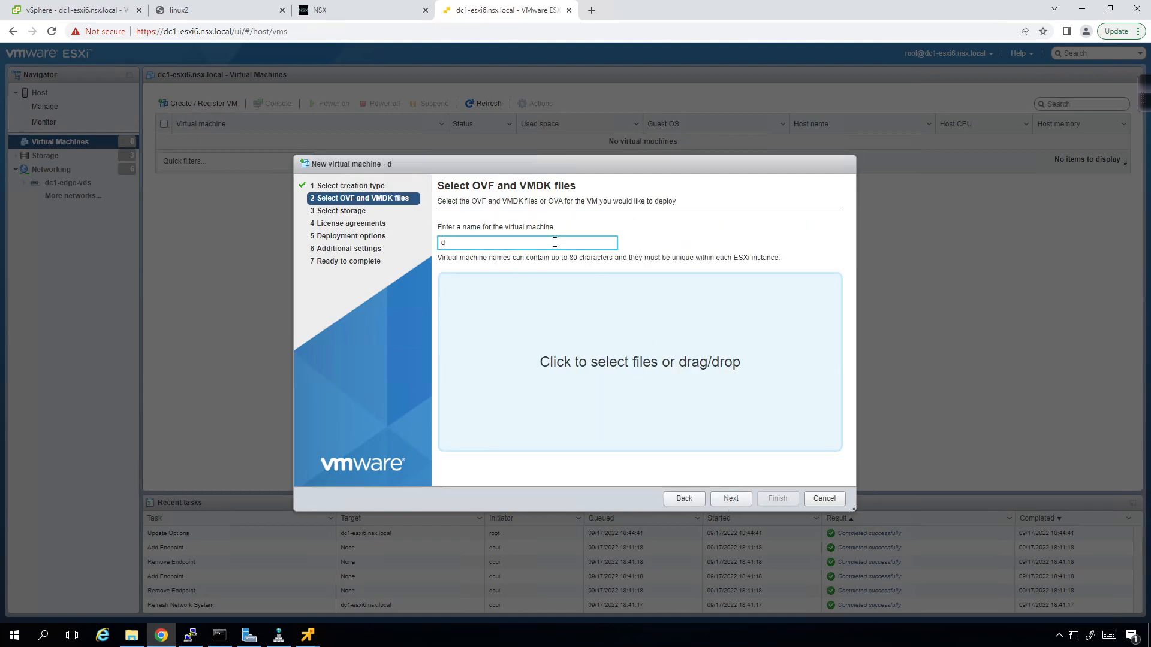
text(c1-en2)
- Load the nsx-edge OVA file and store the VM on san1
click(585, 360)
click(193, 101)
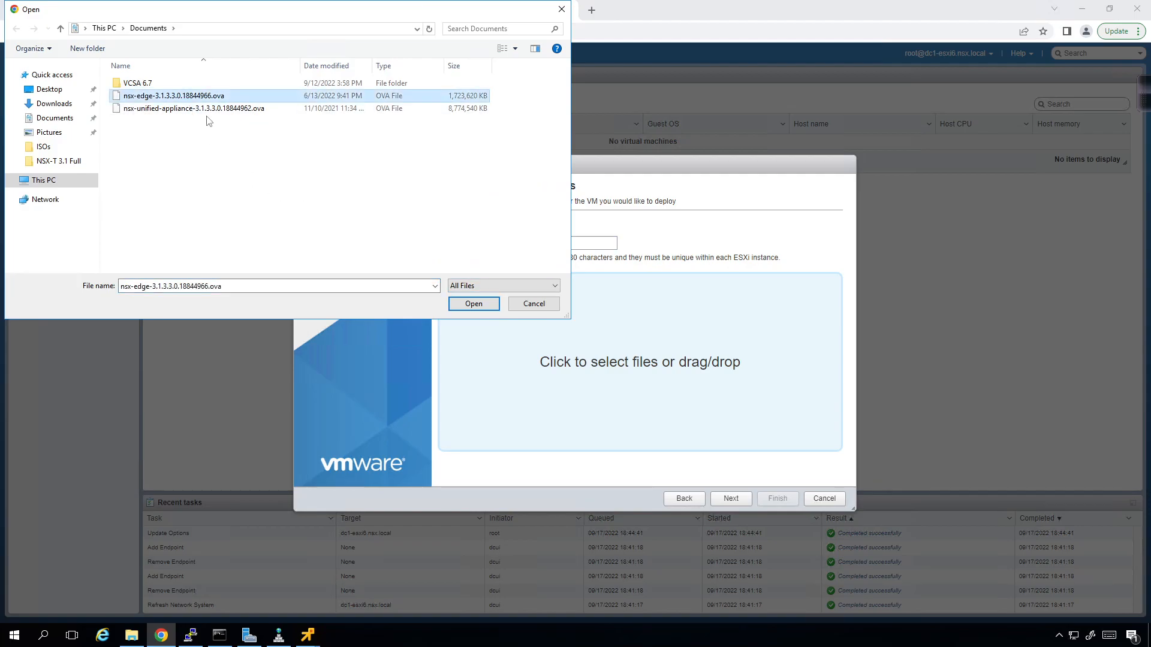
click(473, 304)
click(717, 499)
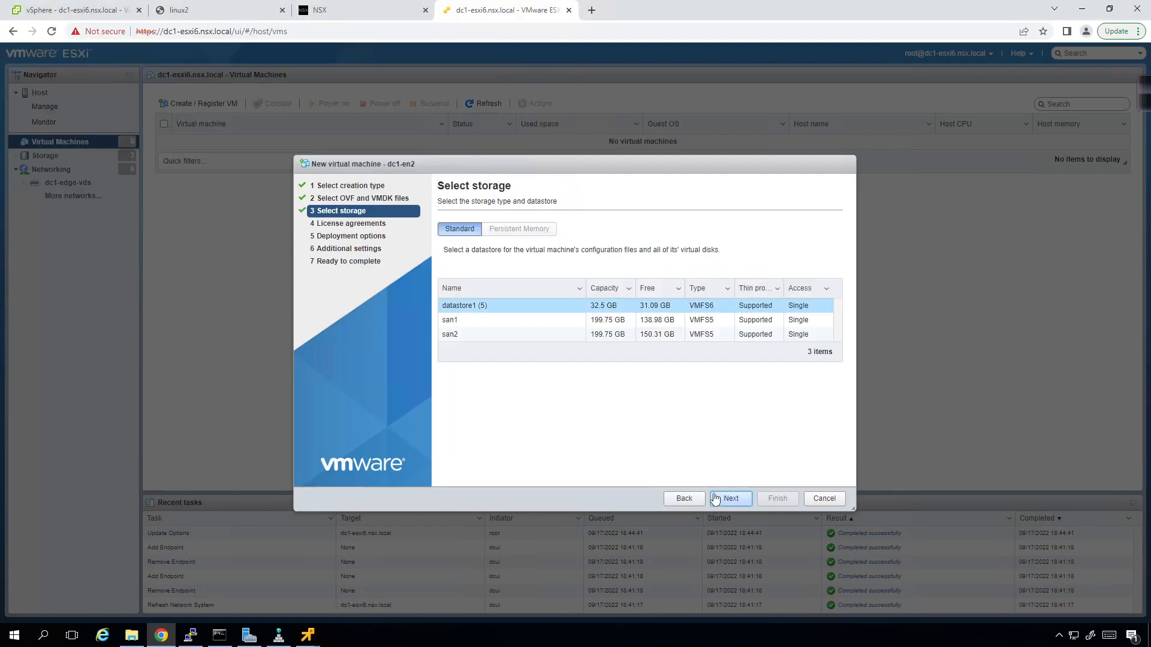
click(506, 321)
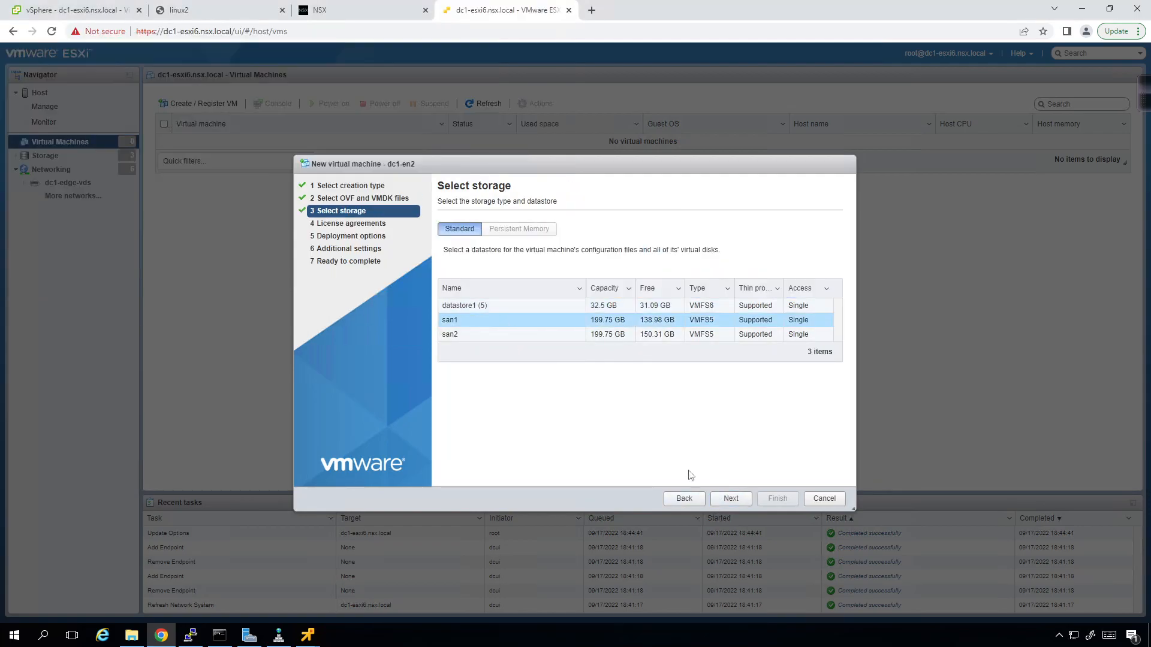
click(719, 500)
- Keep Network 0 on VM Network and the small deployment size, then continue
click(709, 239)
click(709, 246)
click(711, 239)
click(711, 240)
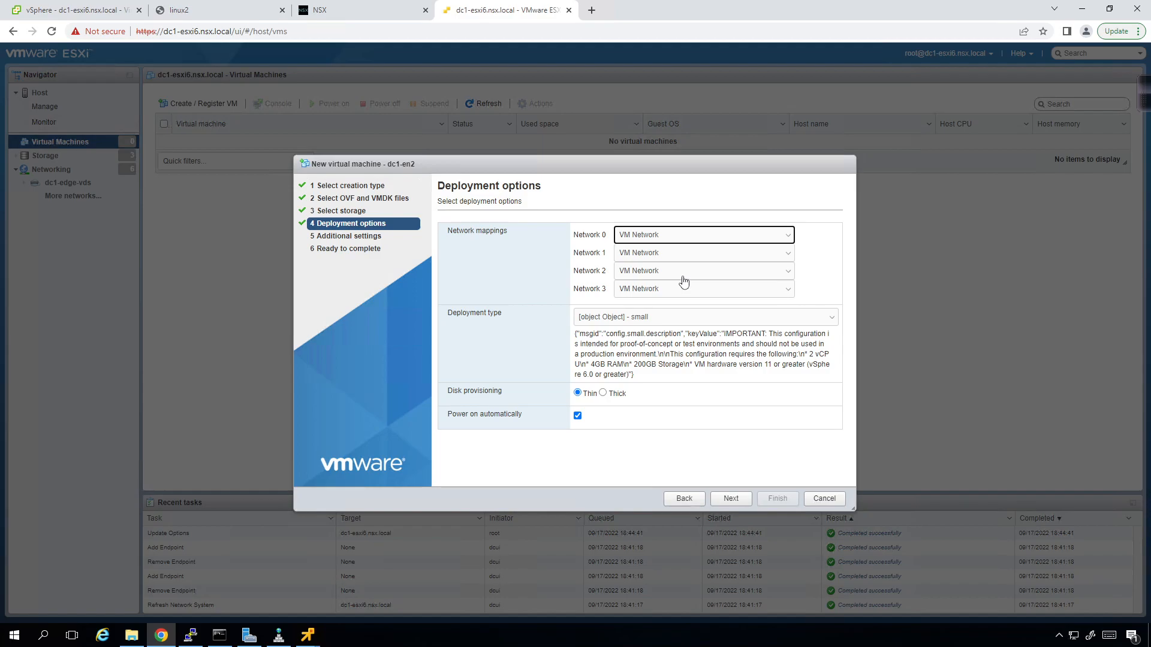
click(544, 339)
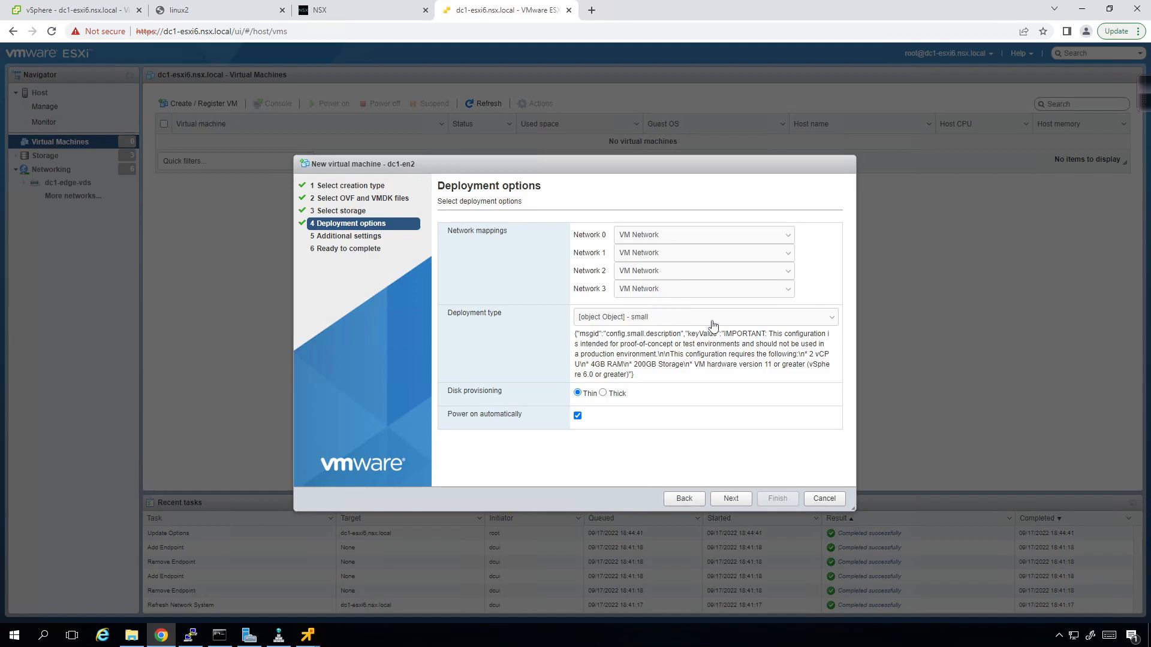
click(833, 321)
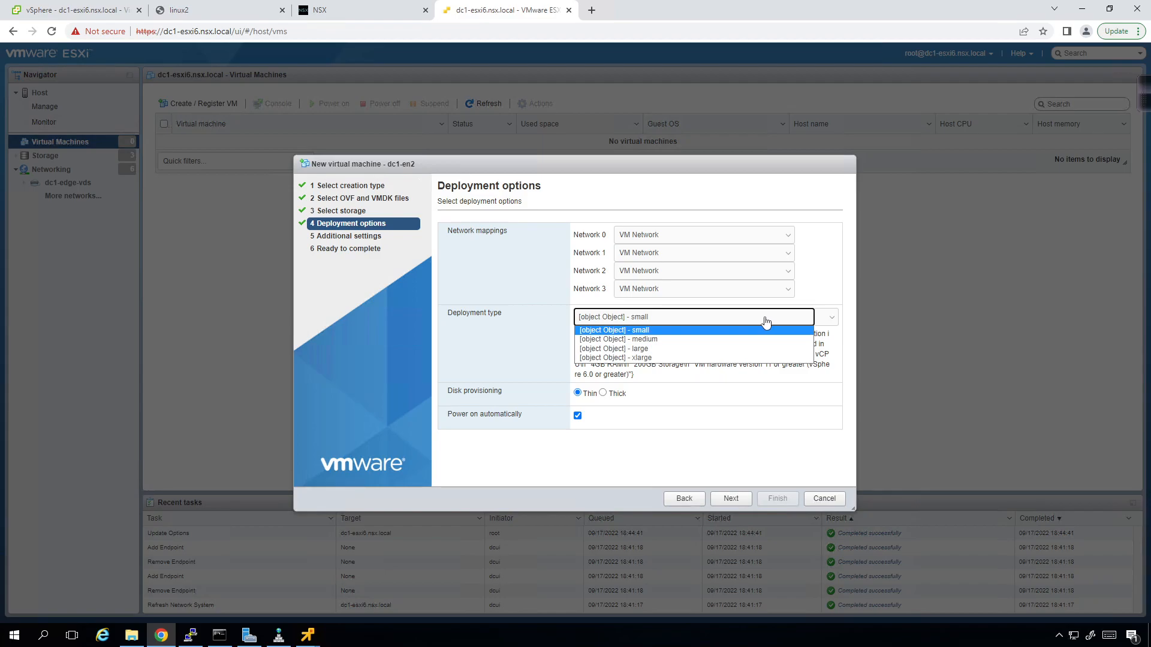
click(765, 330)
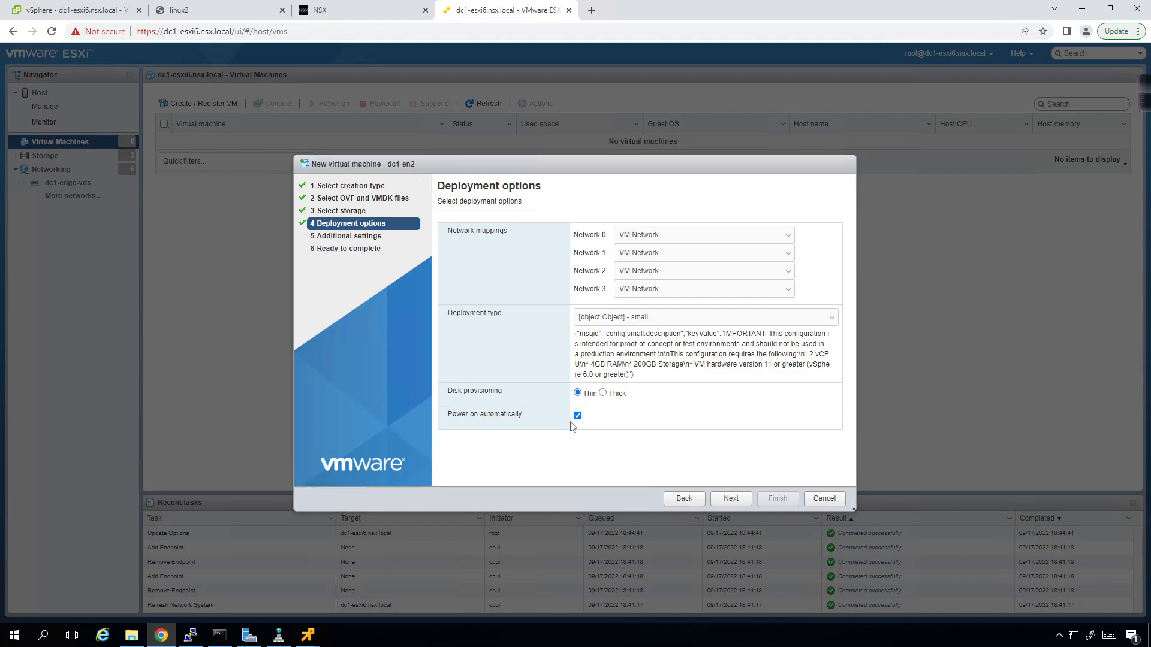
click(730, 499)
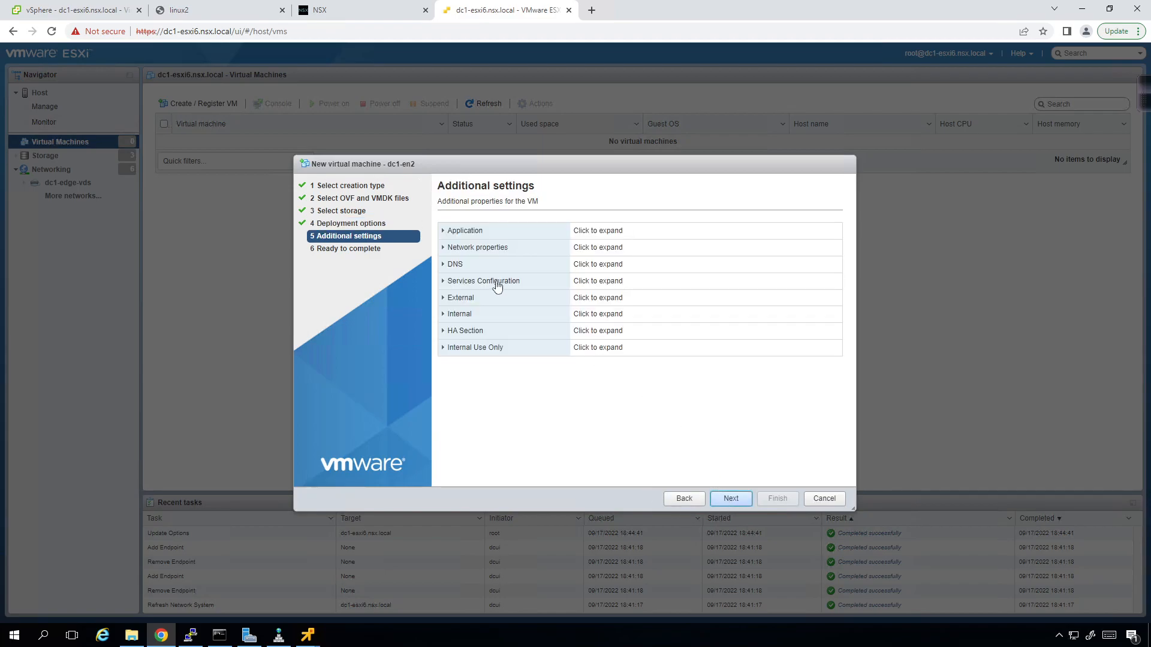
- Expand the Application properties and enter and confirm the system root password
click(442, 233)
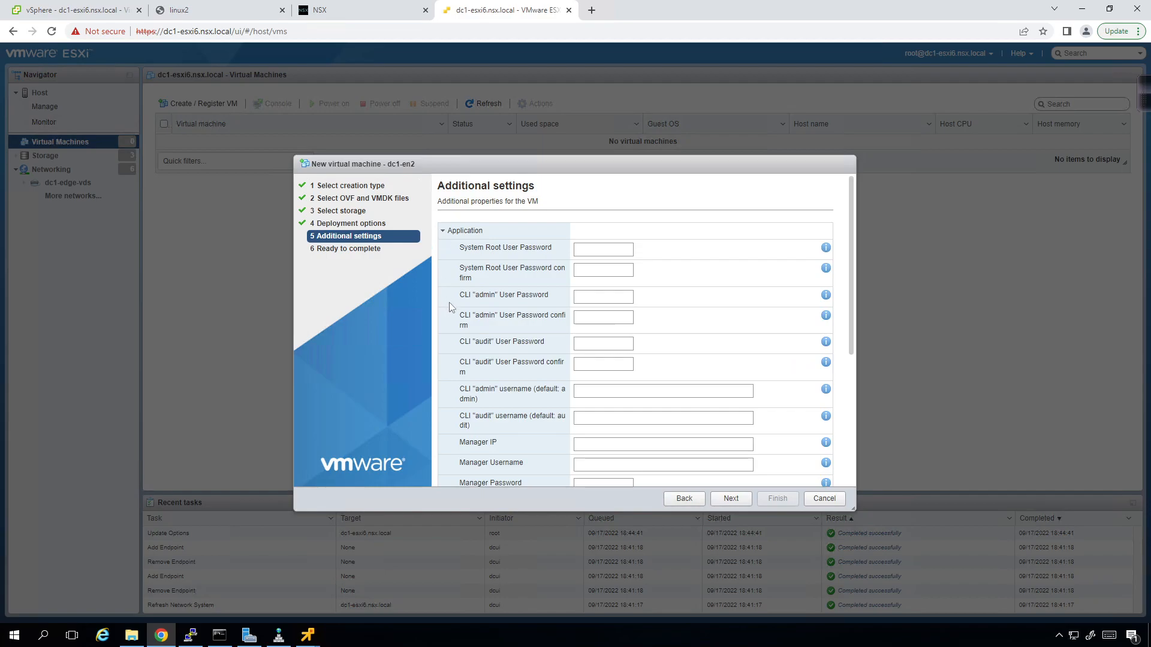
click(376, 11)
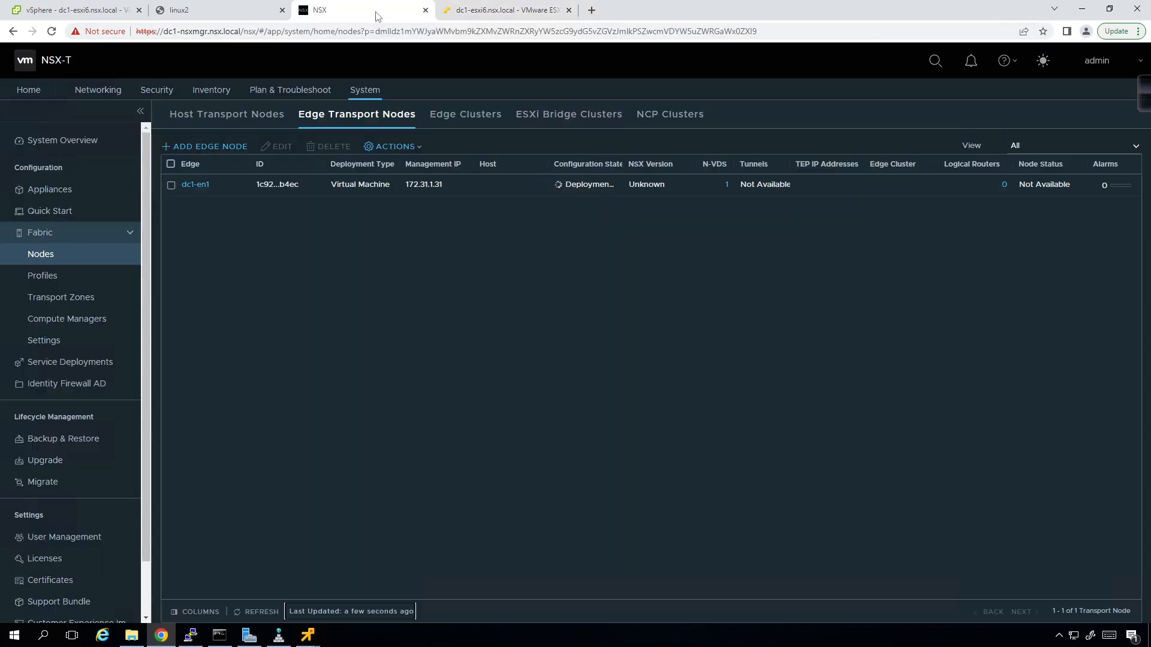
click(508, 12)
scroll(600, 354, down, 4)
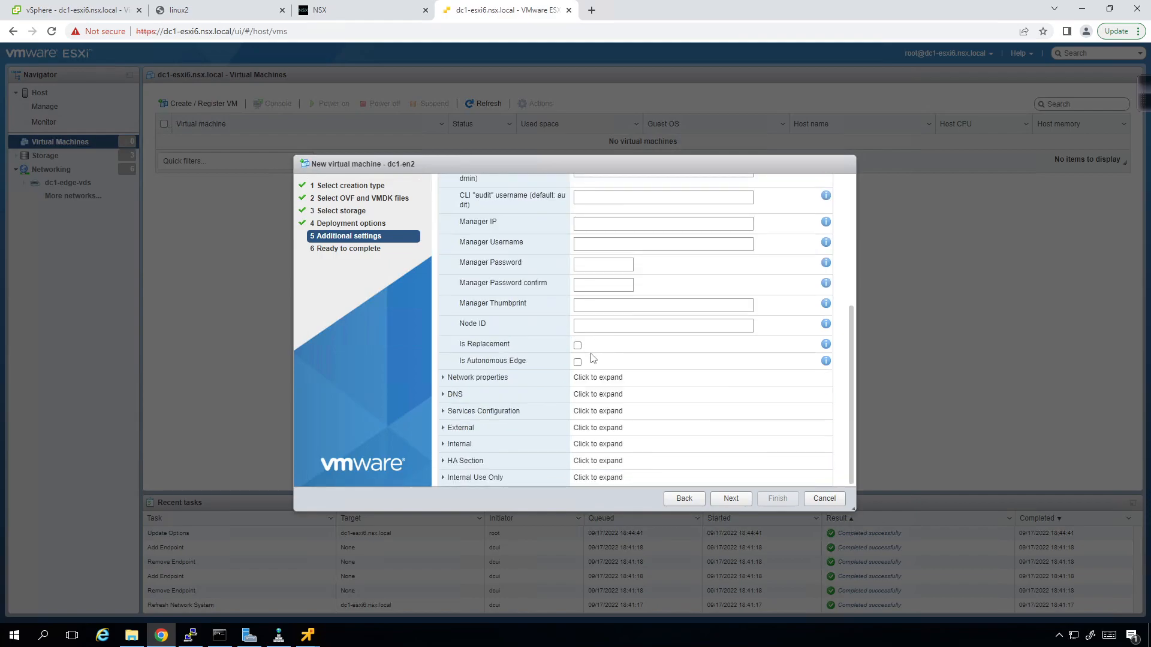
scroll(593, 358, up, 5)
click(604, 210)
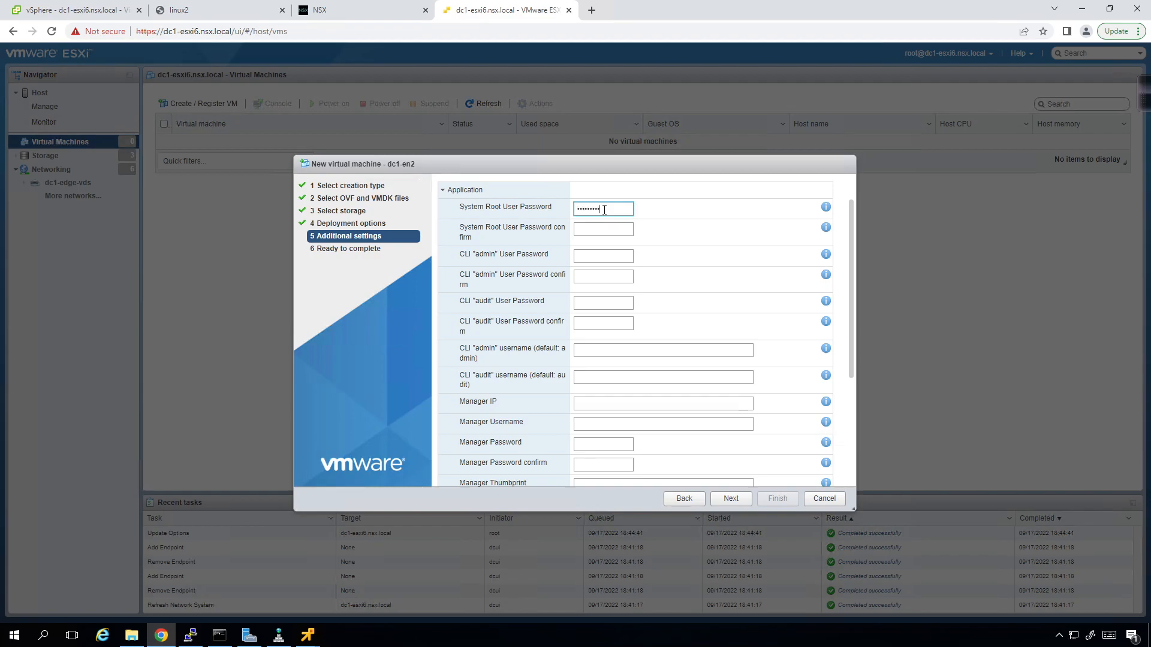
key(Tab)
key(Tab)
key(Tab)
key(Tab)
key(Tab)
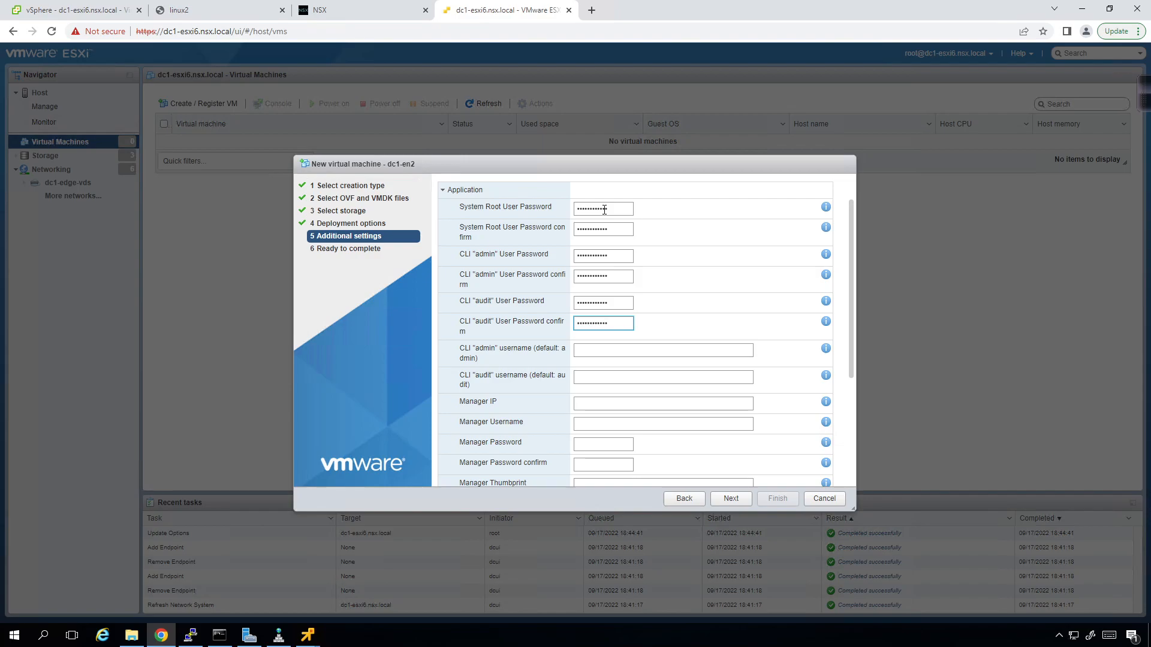
scroll(658, 348, down, 2)
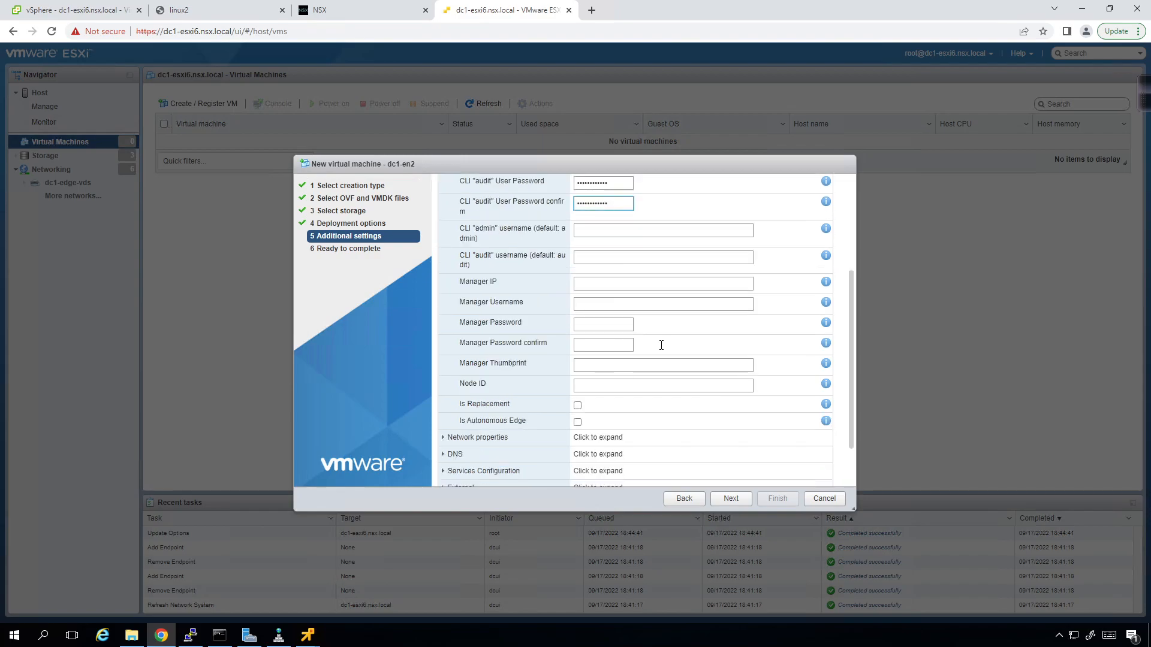
- Set Manager IP 172.31.1.61, Manager Username admin, and enter the manager password twice
click(613, 283)
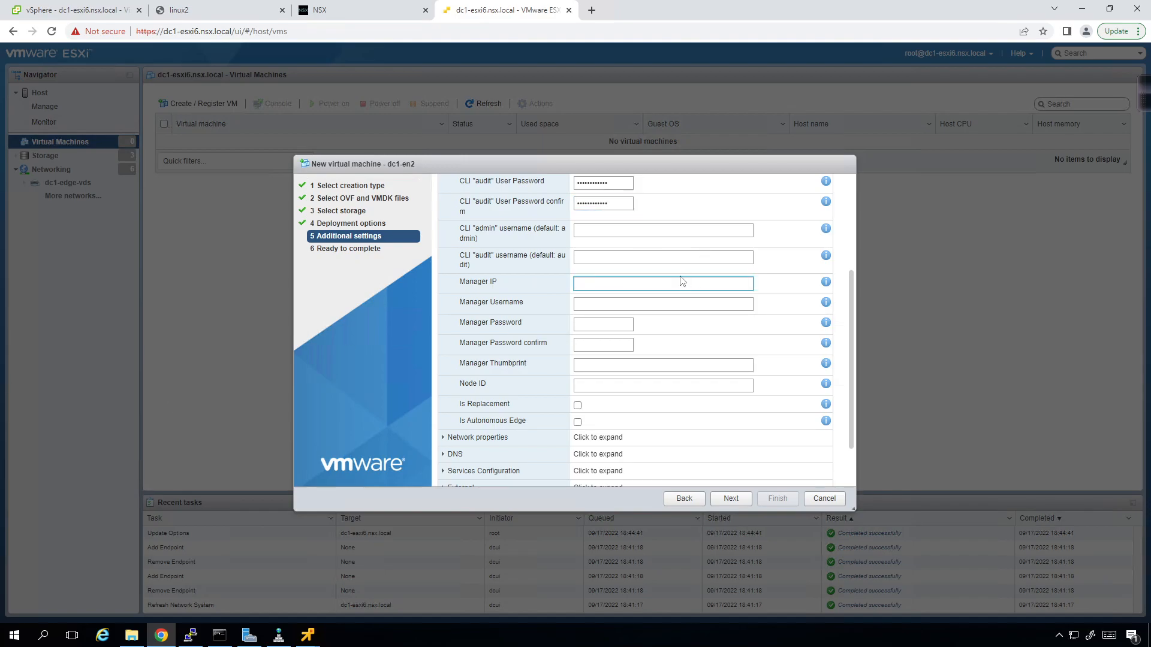
text(172.31.1.61)
key(Tab)
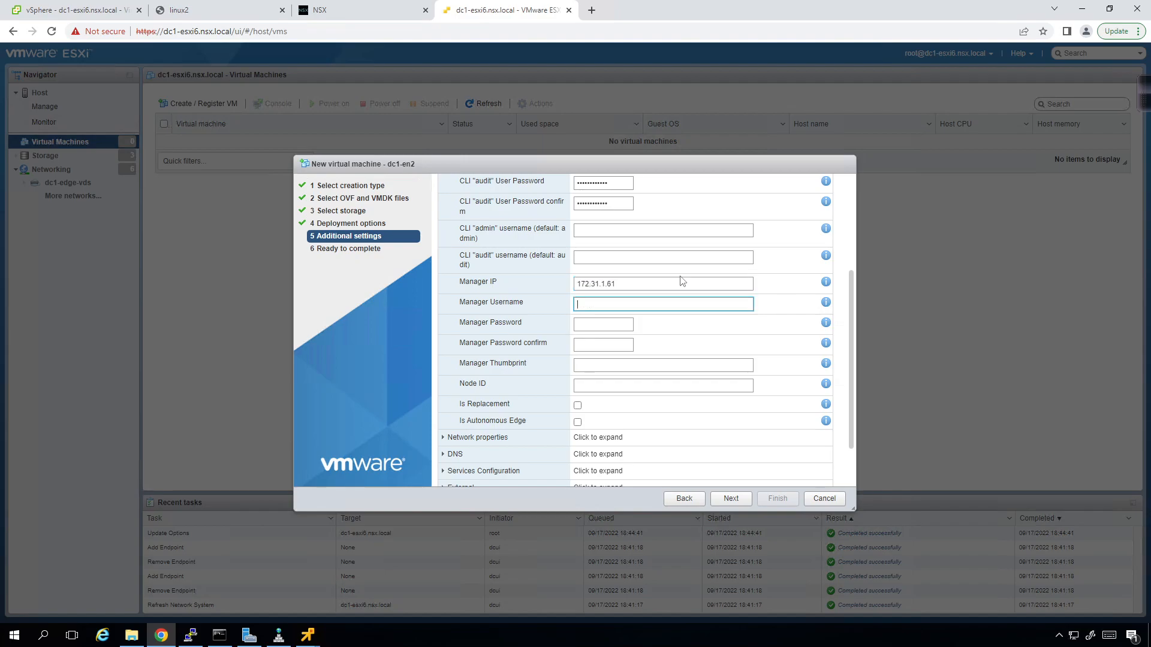
text(admin)
key(Tab)
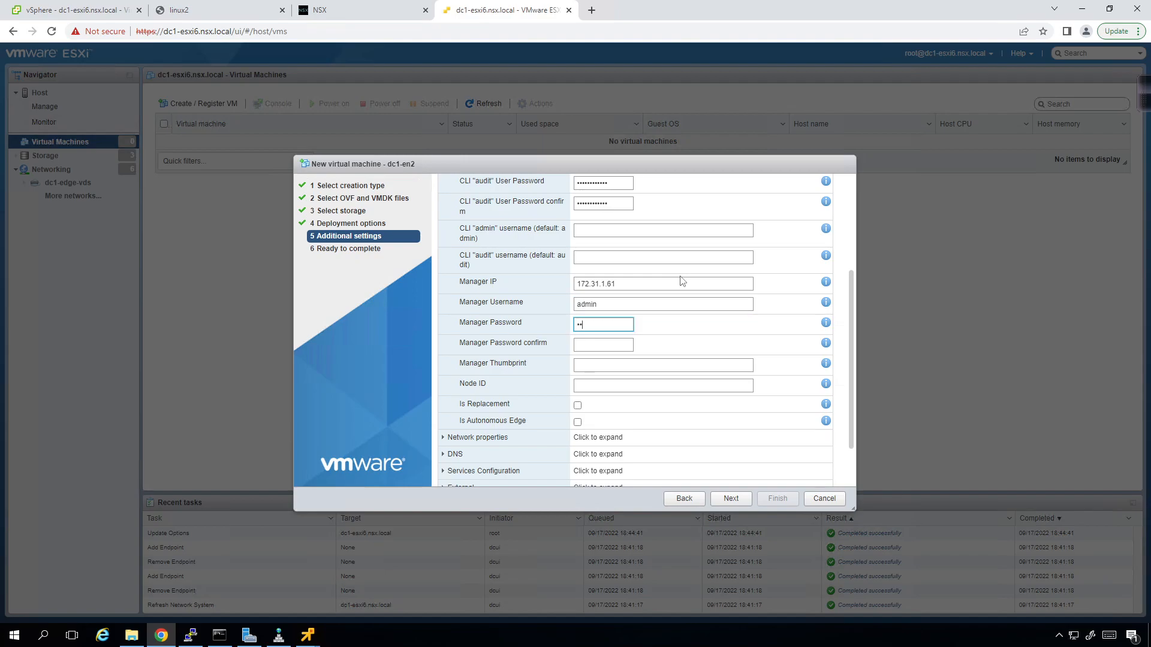
key(Tab)
- Select the Manager Thumbprint field and bring up PuTTY's recent sessions from the taskbar
click(639, 364)
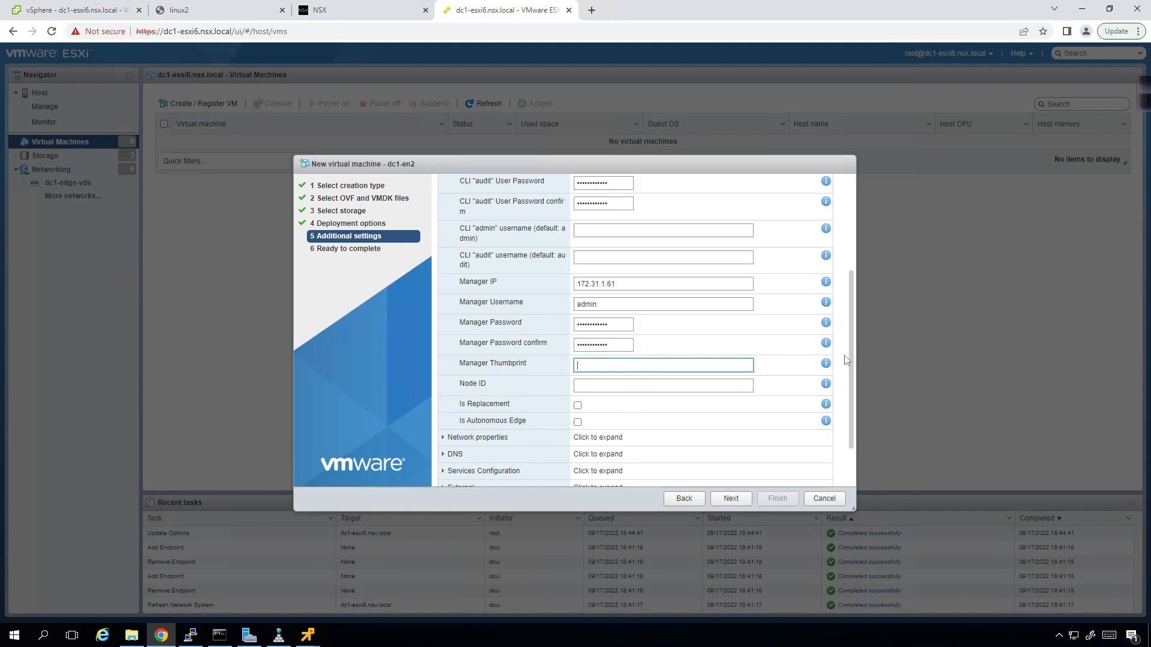
mouse_move(828, 368)
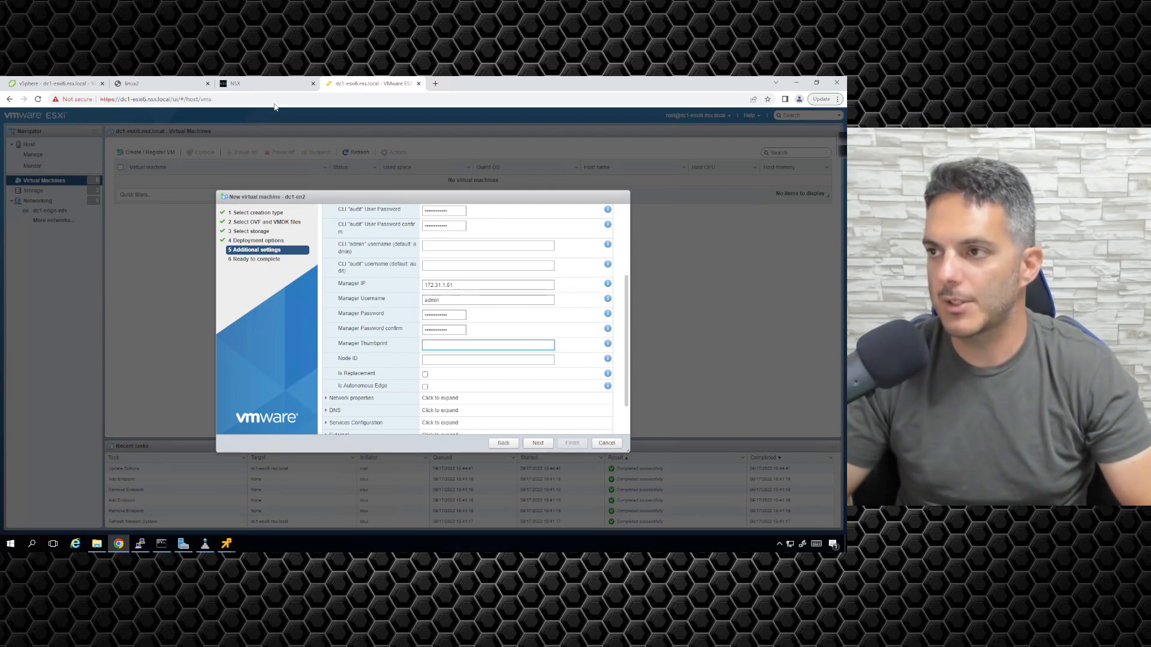
right_click(143, 545)
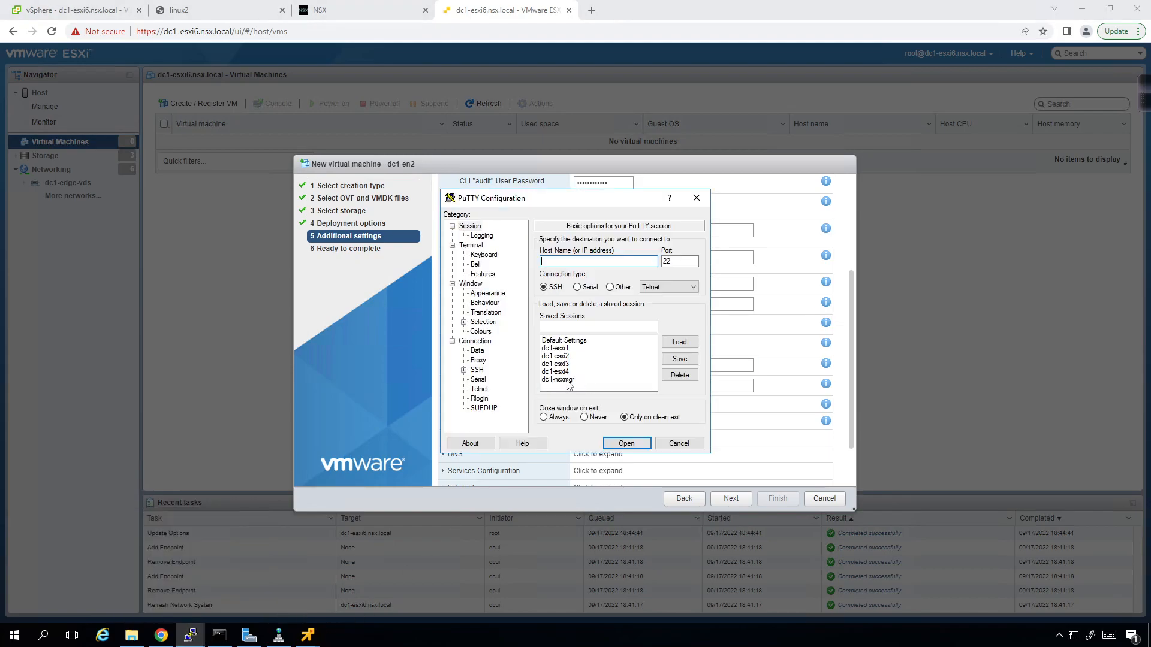
- Open the saved dc1-nsxmgr SSH session and log in as admin
click(564, 380)
click(679, 343)
click(626, 444)
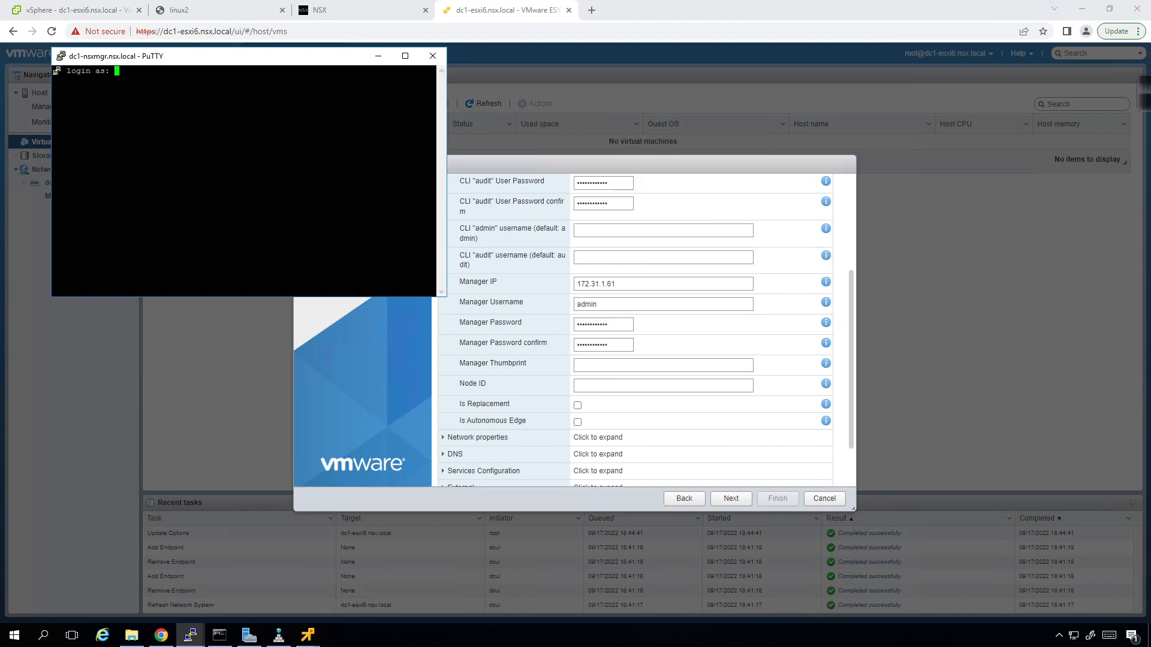
text(admin)
key(Return)
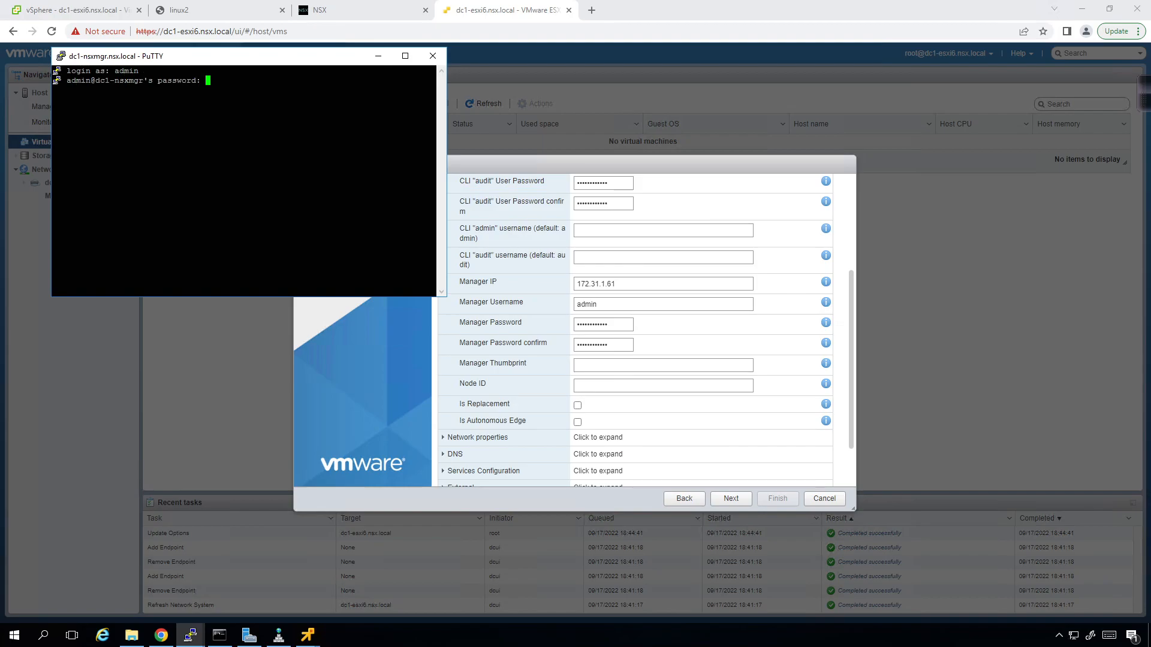
key(Return)
- Change the PuTTY session font to 14 point
click(60, 56)
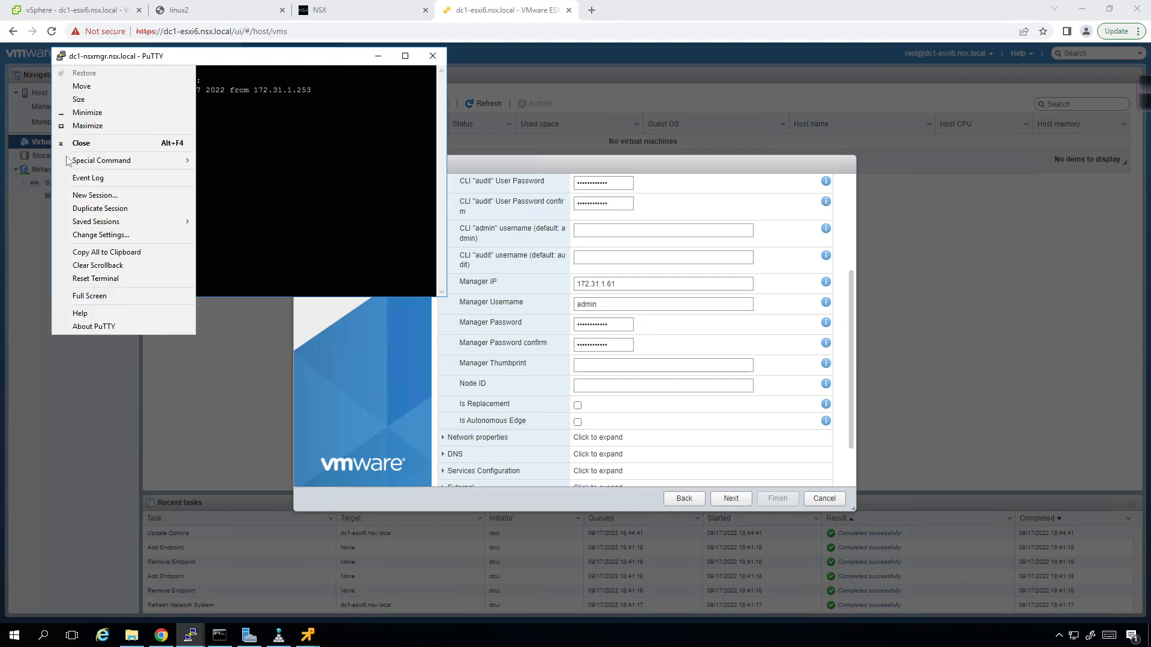
click(99, 235)
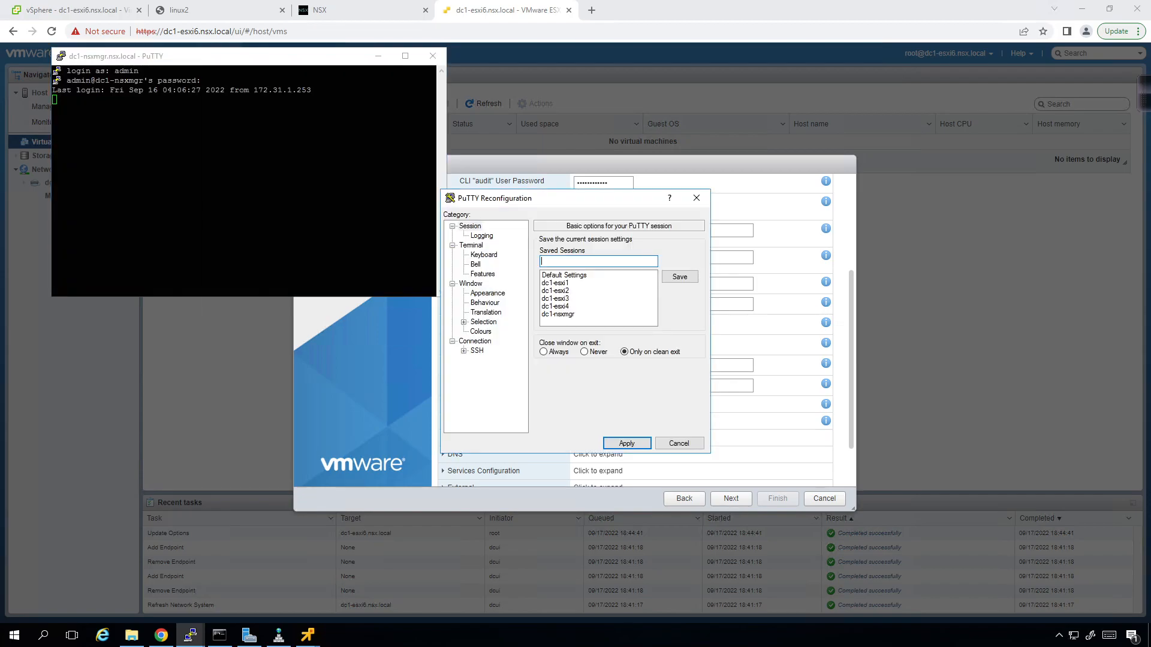
click(499, 294)
click(681, 313)
click(683, 350)
click(631, 536)
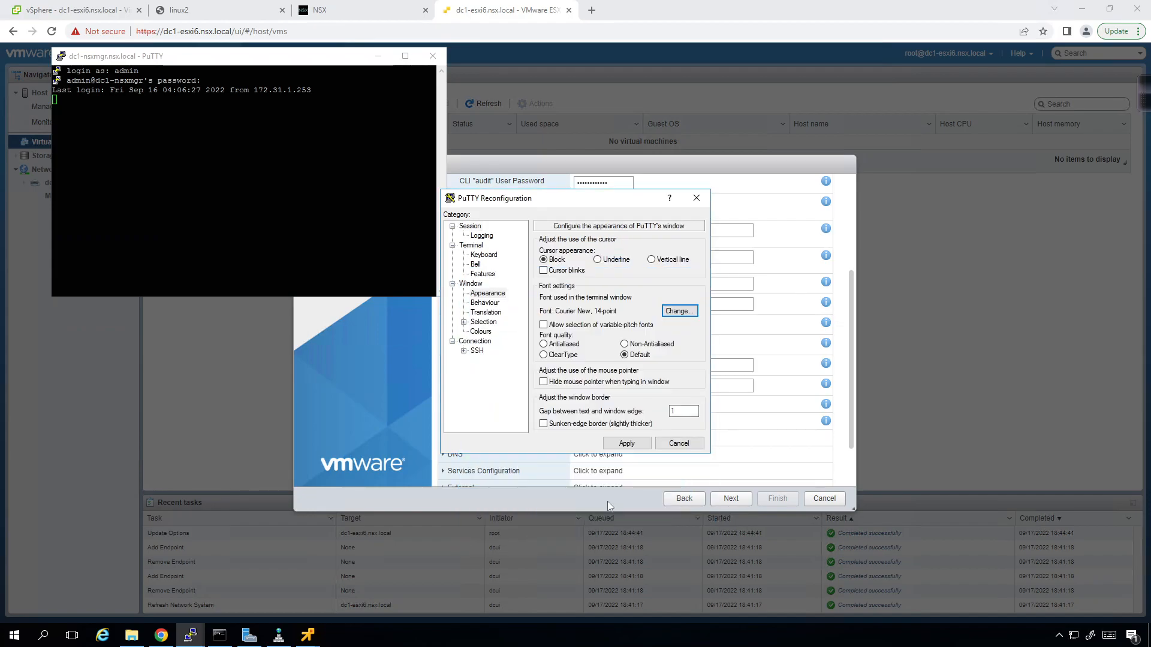
click(626, 444)
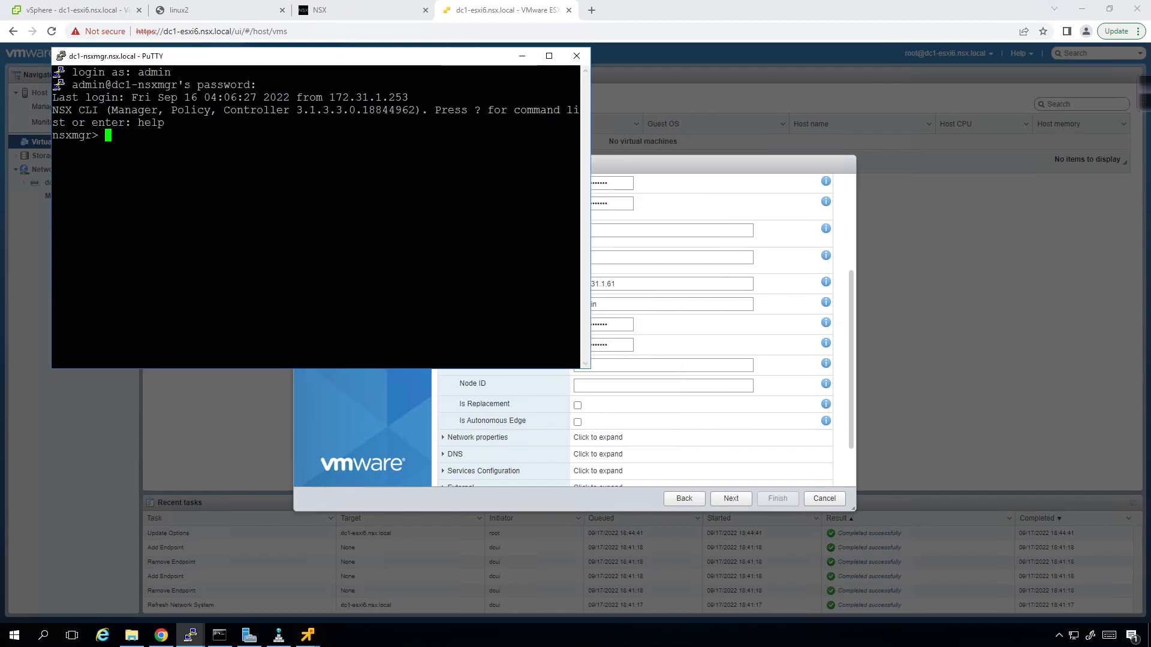
- Run 'get certificate cluster thumbprint' on the NSX Manager
text(get)
key(question)
text(contr)
key(Tab)
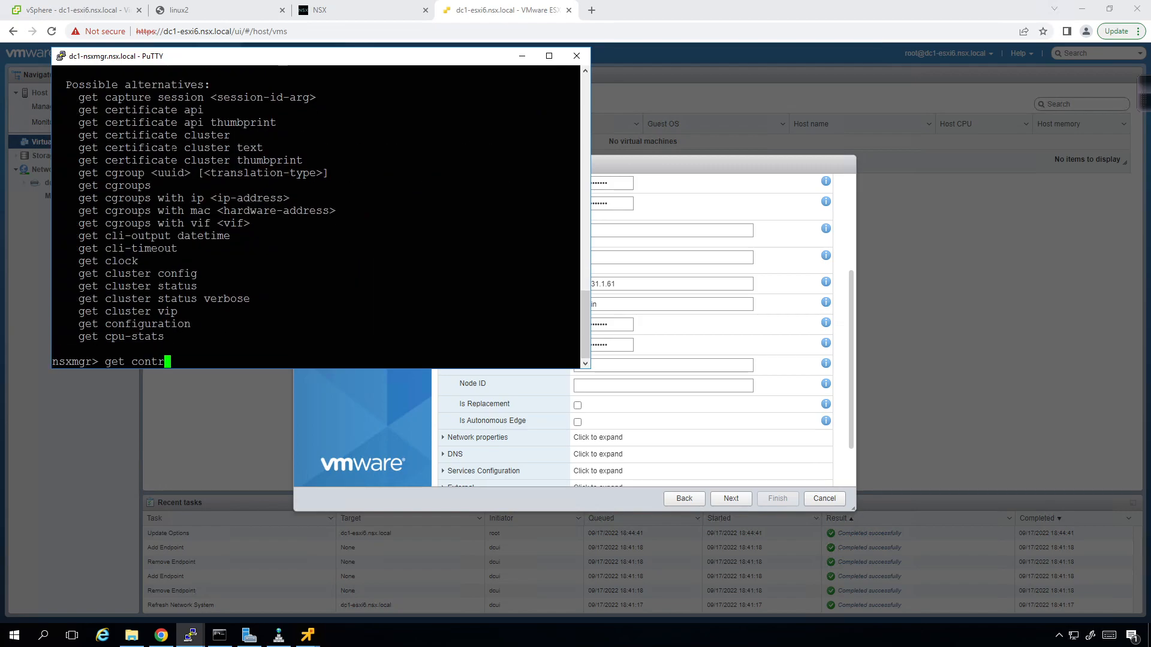
key(BackSpace)
key(BackSpace)
key(BackSpace)
key(BackSpace)
text(ert)
key(Tab)
key(Tab)
text(clu)
key(Tab)
key(Tab)
text(thm)
key(Tab)
key(BackSpace)
key(Tab)
key(Tab)
key(Return)
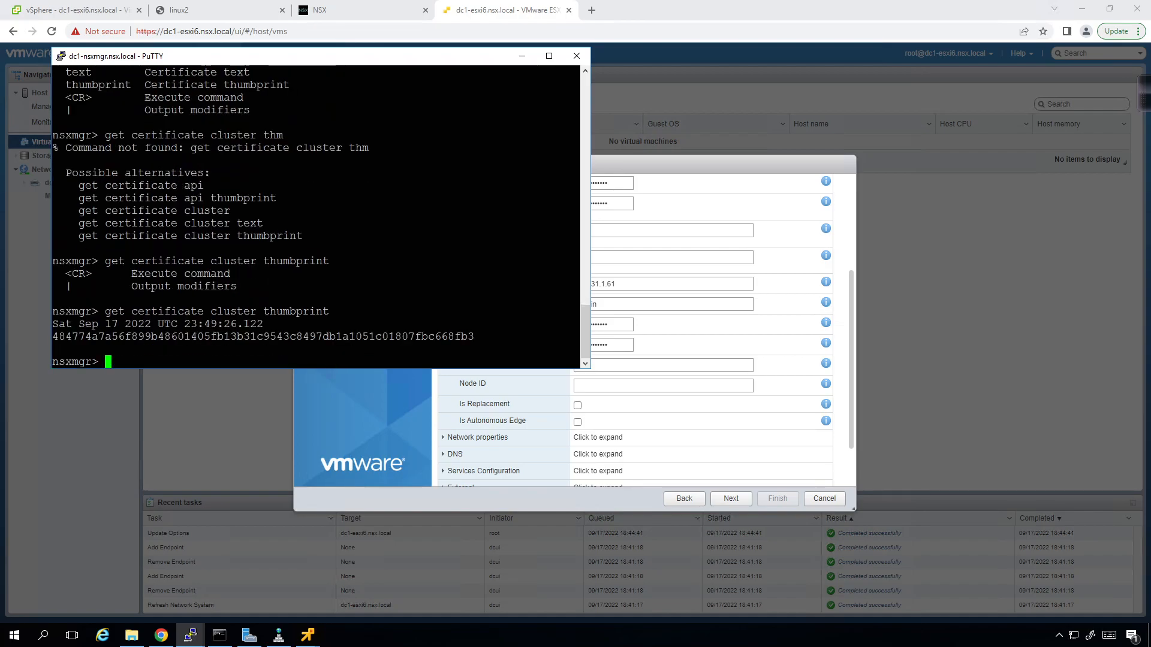
- Copy the thumbprint hash and return to the wizard's Manager Thumbprint field
double_click(170, 336)
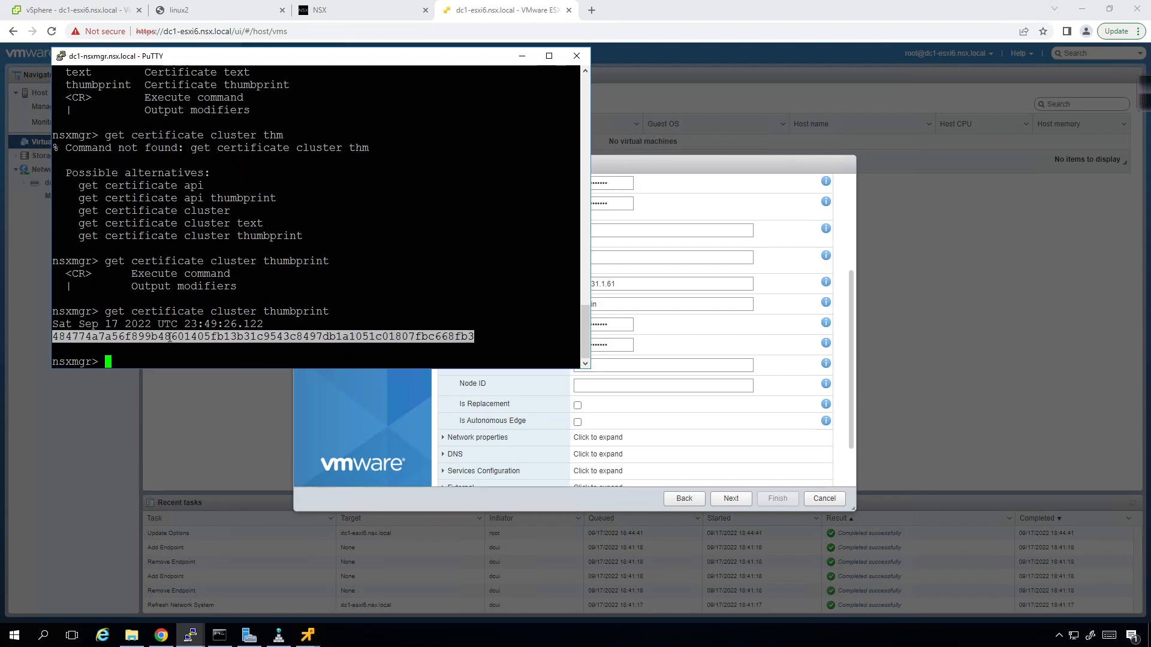
click(674, 368)
click(672, 366)
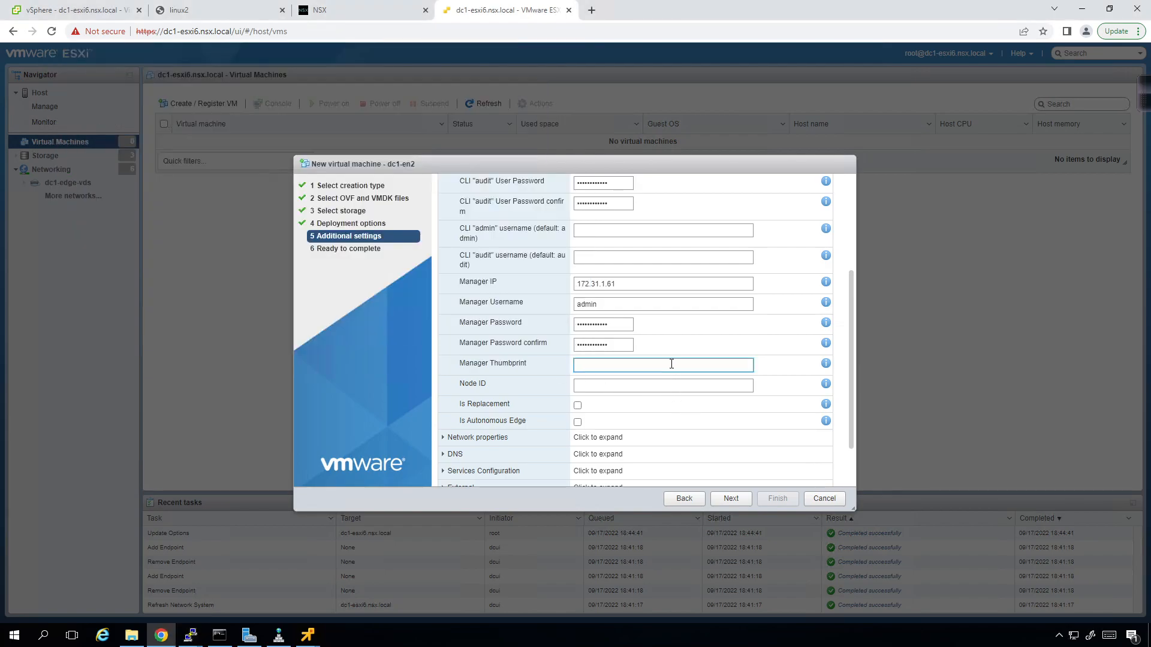
- Paste the copied manager thumbprint and expand the Network properties section
key(ctrl+v)
click(629, 385)
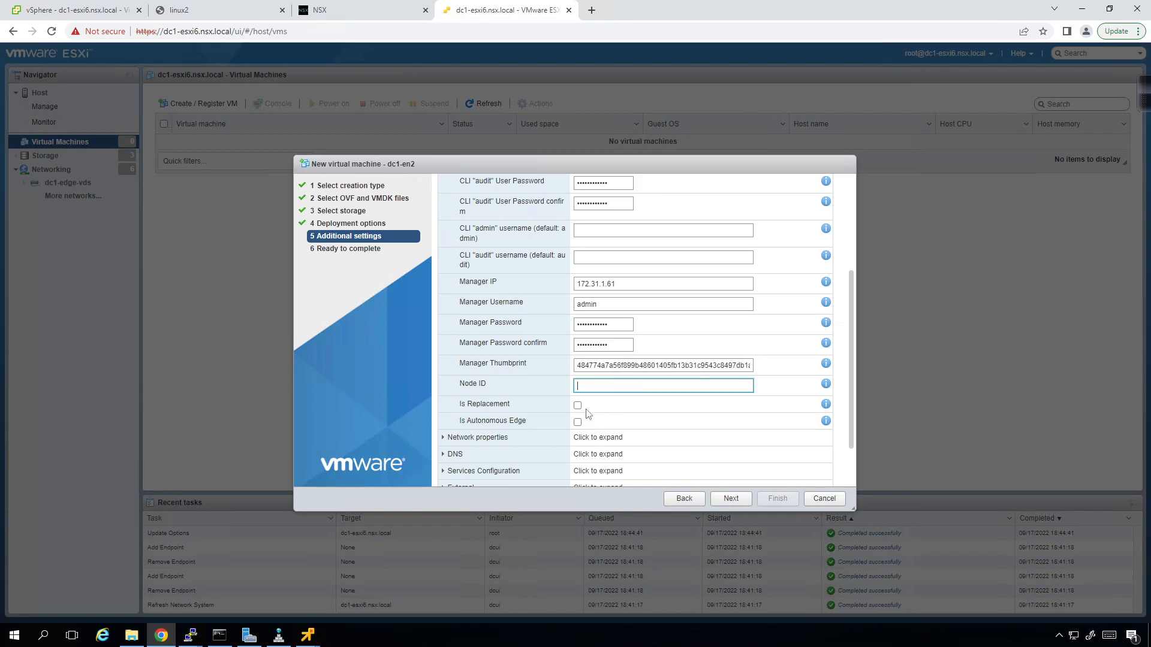
scroll(589, 413, down, 2)
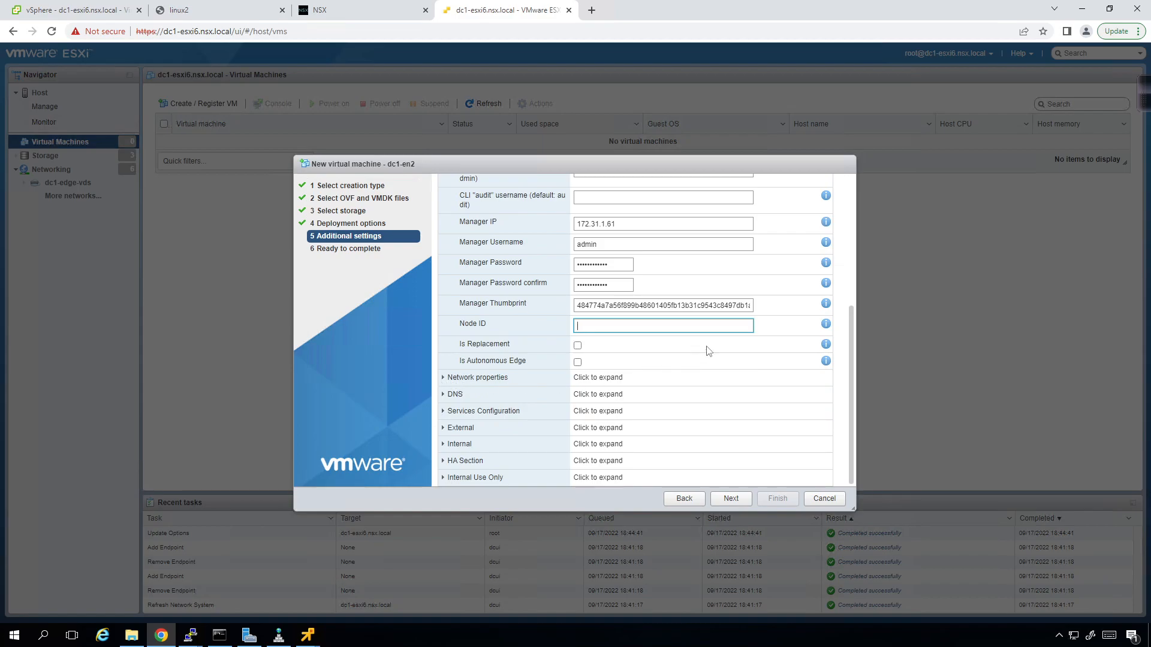
mouse_move(826, 345)
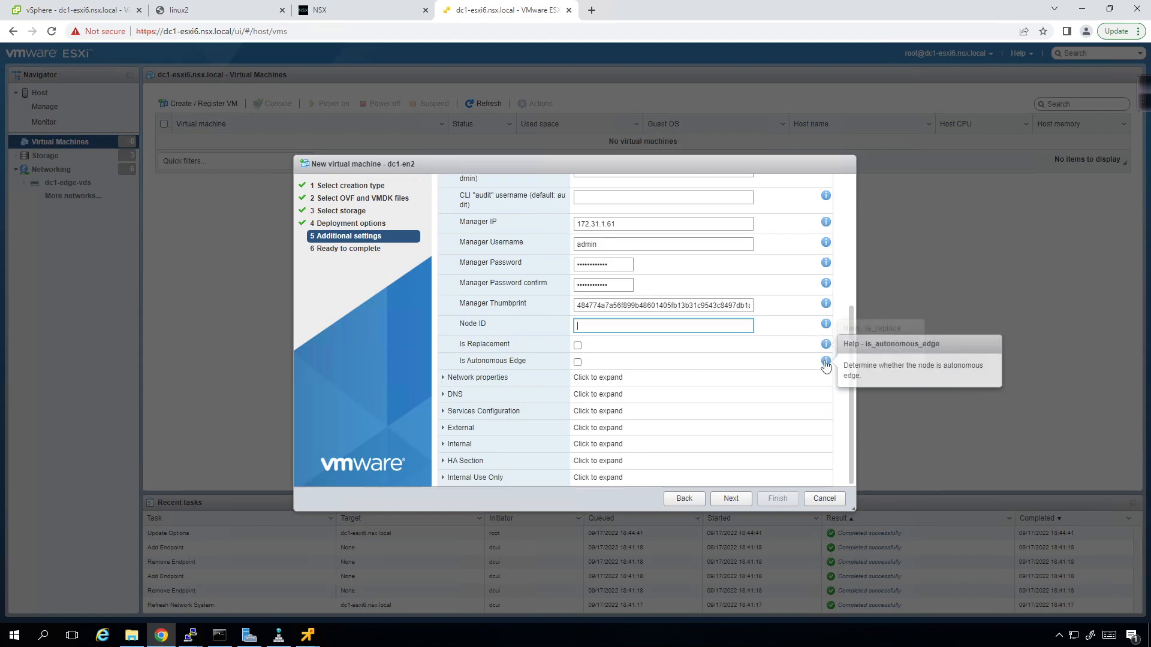
click(466, 379)
scroll(652, 382, down, 3)
- Set hostname dc1-en2, IP 172.31.1.32, netmask 255.255.255.0 and gateway 172.31.1.254
click(622, 306)
text(dc1-en2)
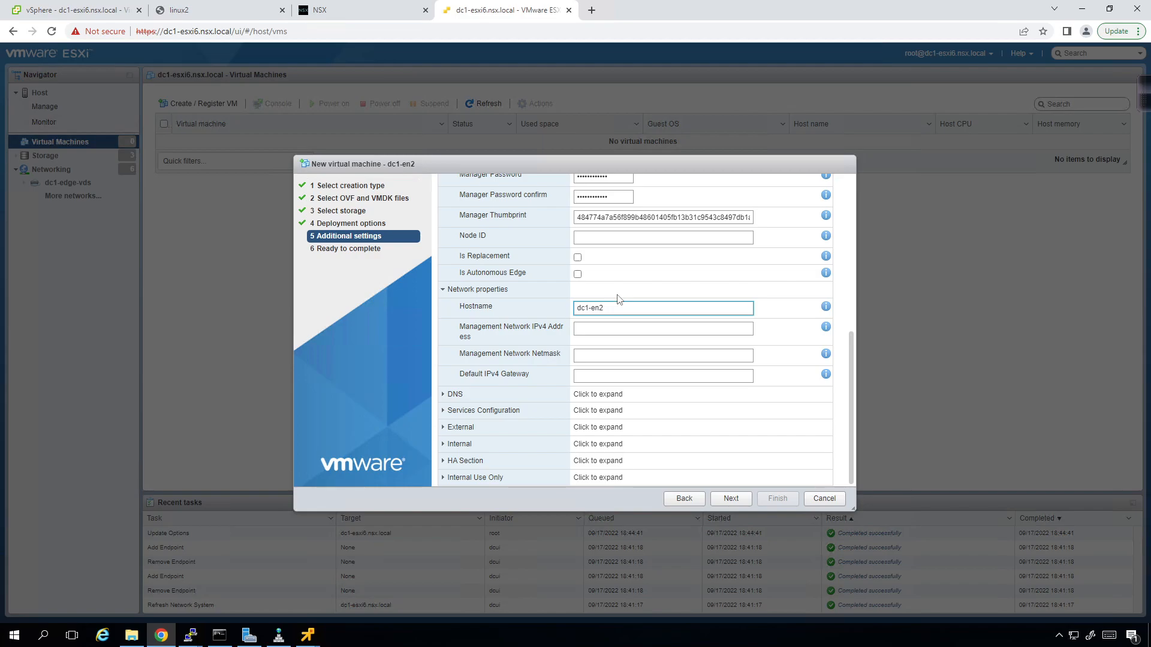
key(Tab)
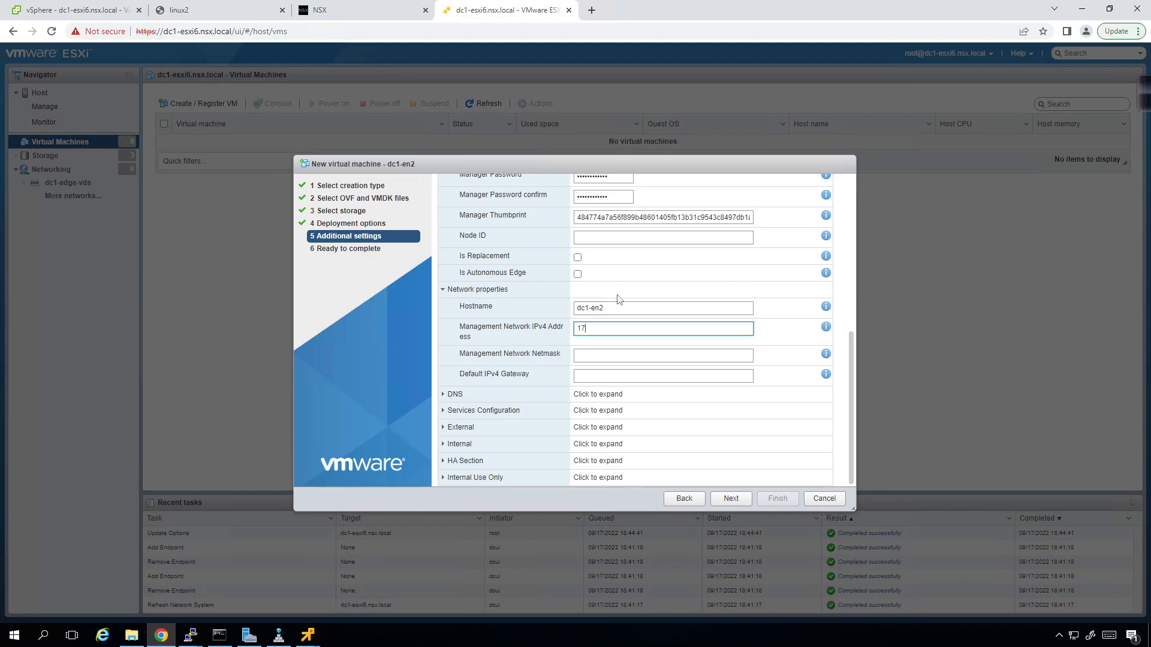
key(Tab)
text(255.255.255.0)
key(Tab)
text(172.)
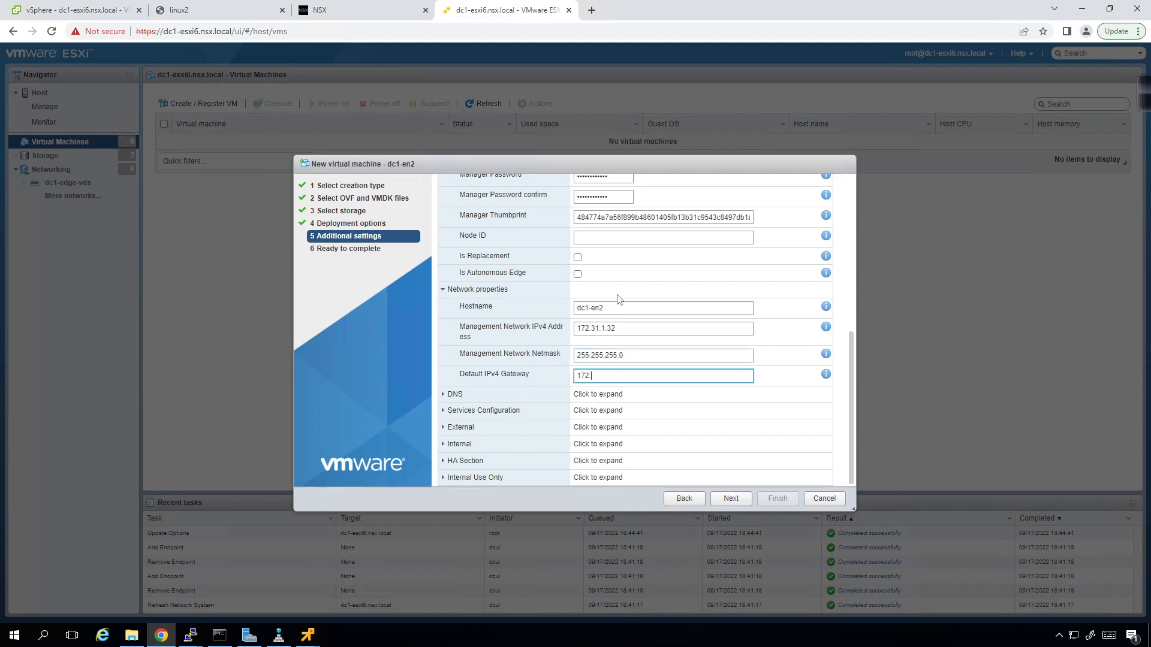
text(31.1.254)
- Set DNS server 172.31.1.253 and domain search list nsx.local
click(442, 393)
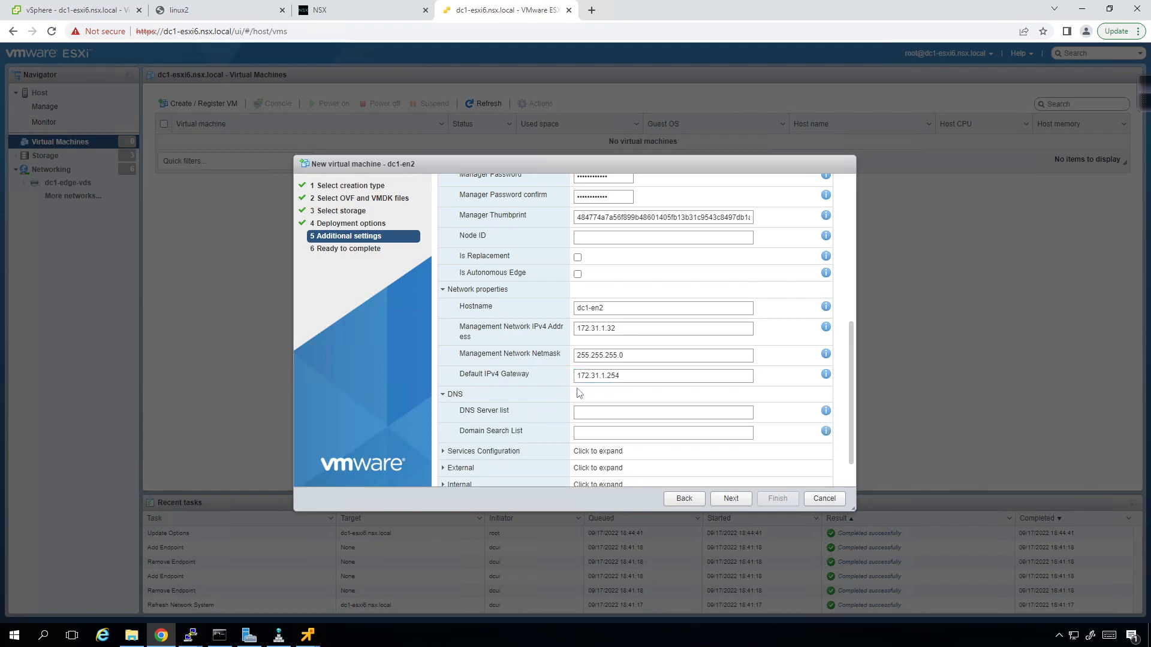
click(599, 412)
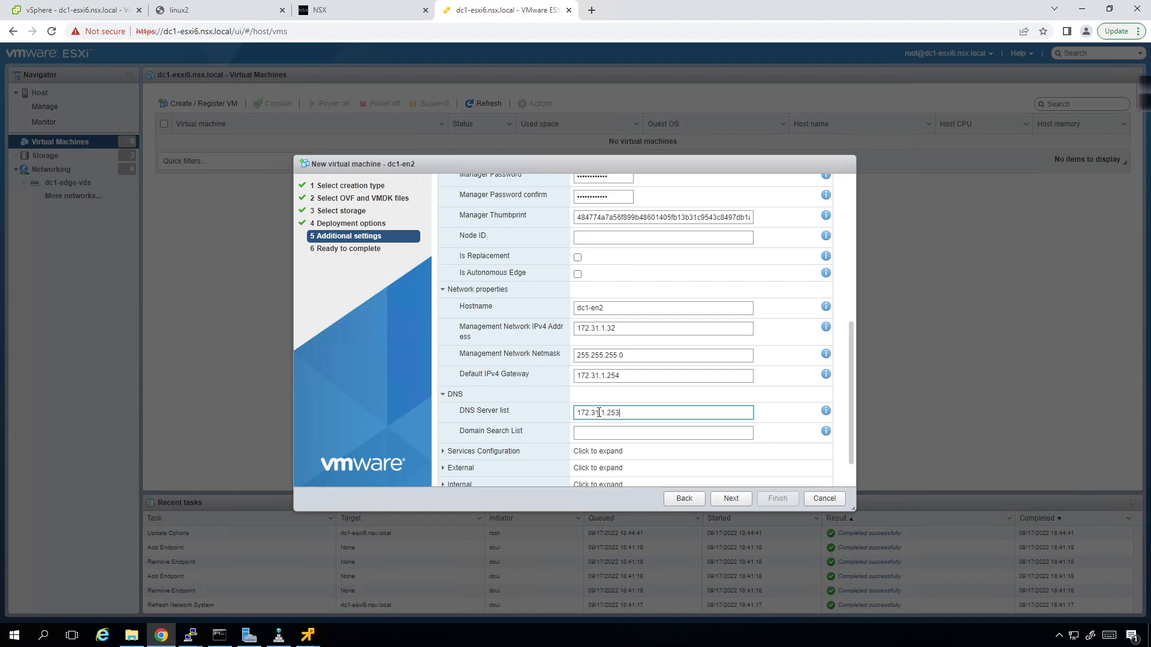
key(Tab)
text(nsxl.loc)
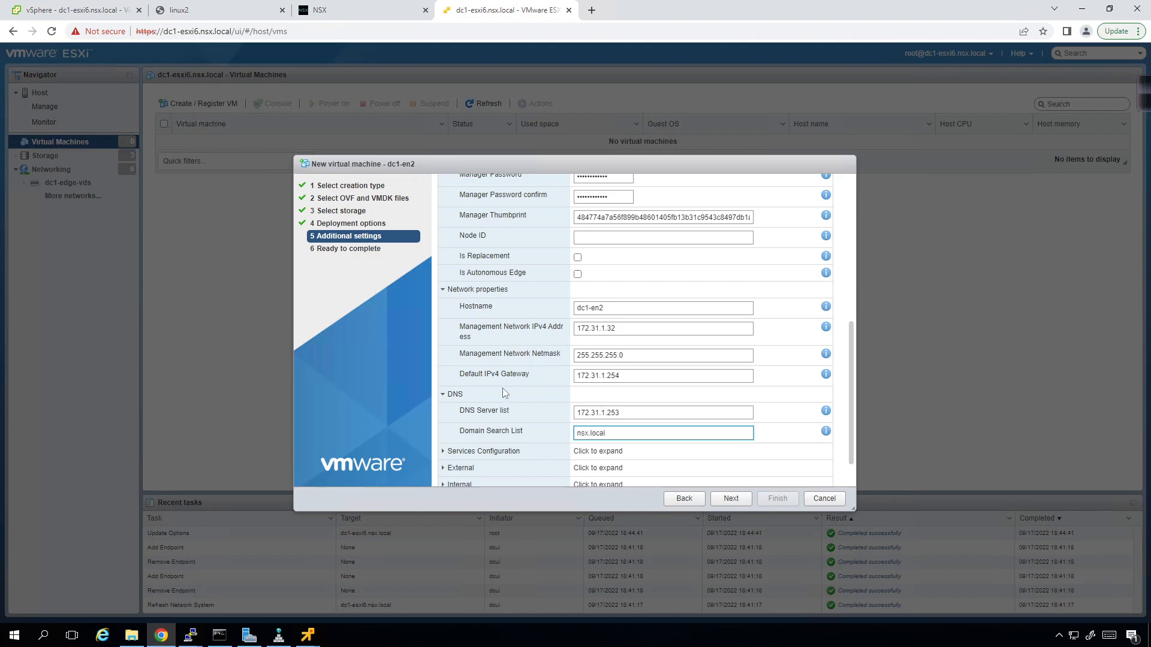
scroll(502, 393, down, 1)
- Enable SSH with root logins, then expand the External, Internal and HA sections
click(437, 413)
scroll(579, 367, down, 2)
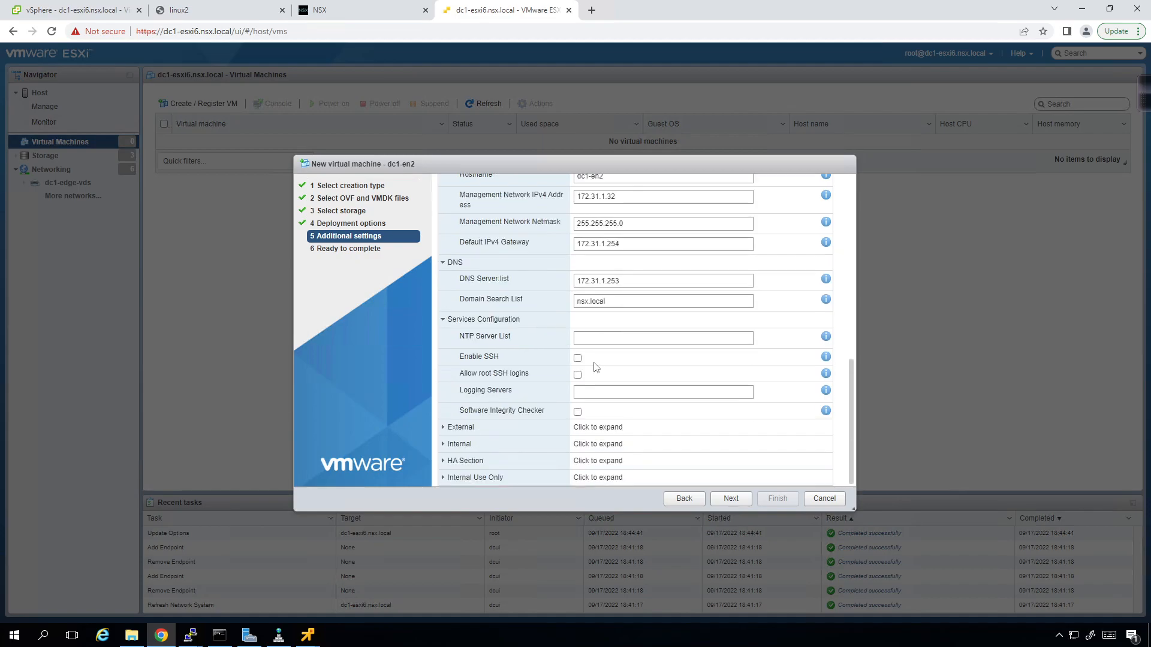
click(577, 357)
click(577, 376)
click(443, 427)
scroll(635, 397, down, 1)
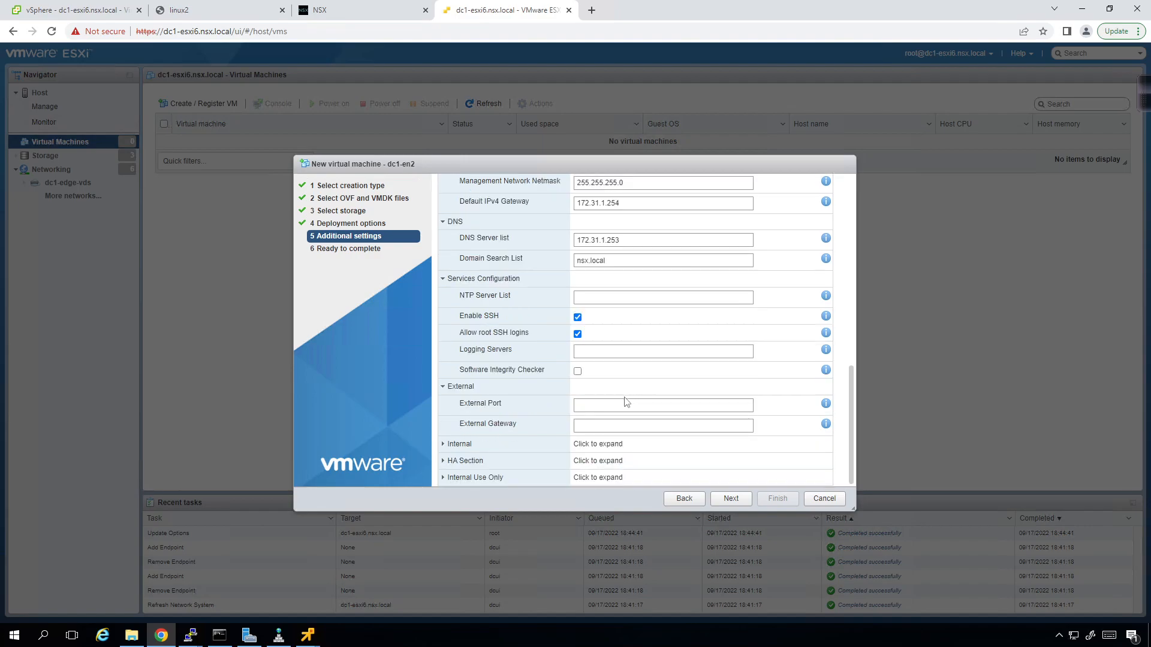
click(443, 444)
scroll(439, 462, down, 1)
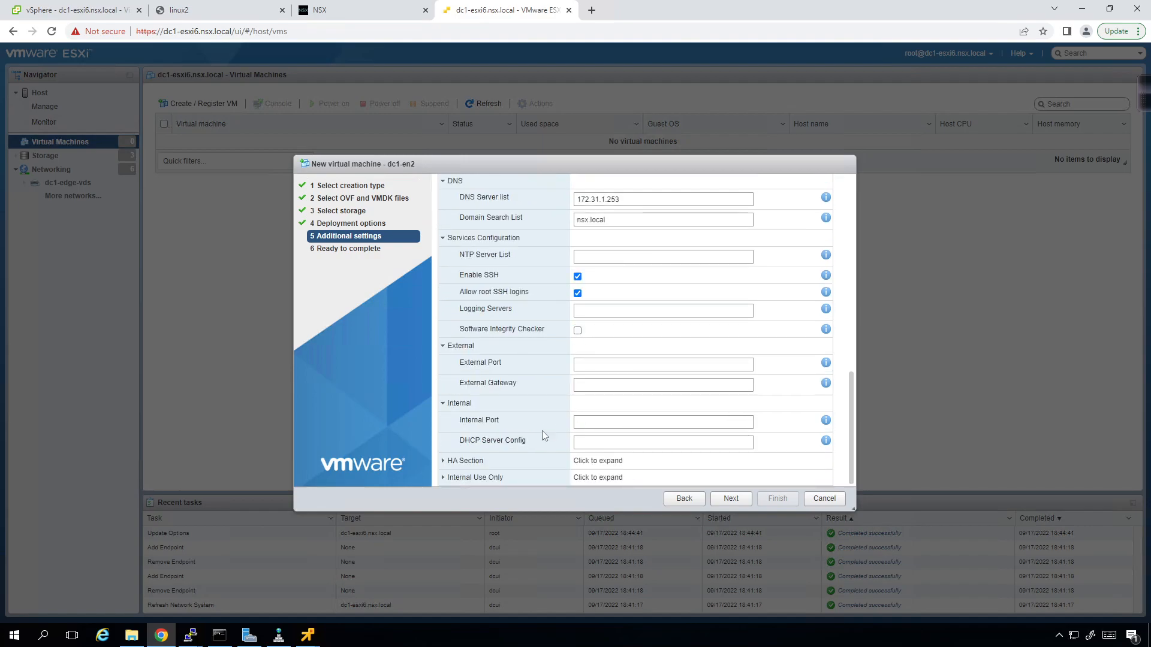
click(442, 467)
scroll(609, 408, down, 4)
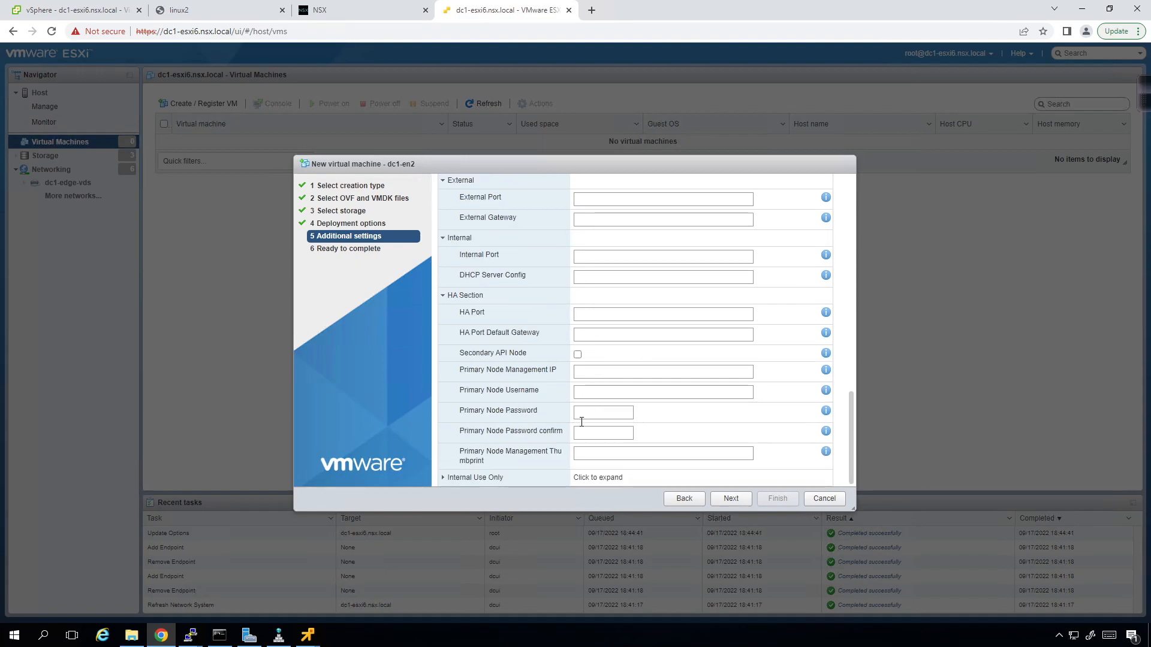
- Submit the dc1-en2 deployment, inspect the failed Import VApp task, and return to vSphere Client
click(724, 497)
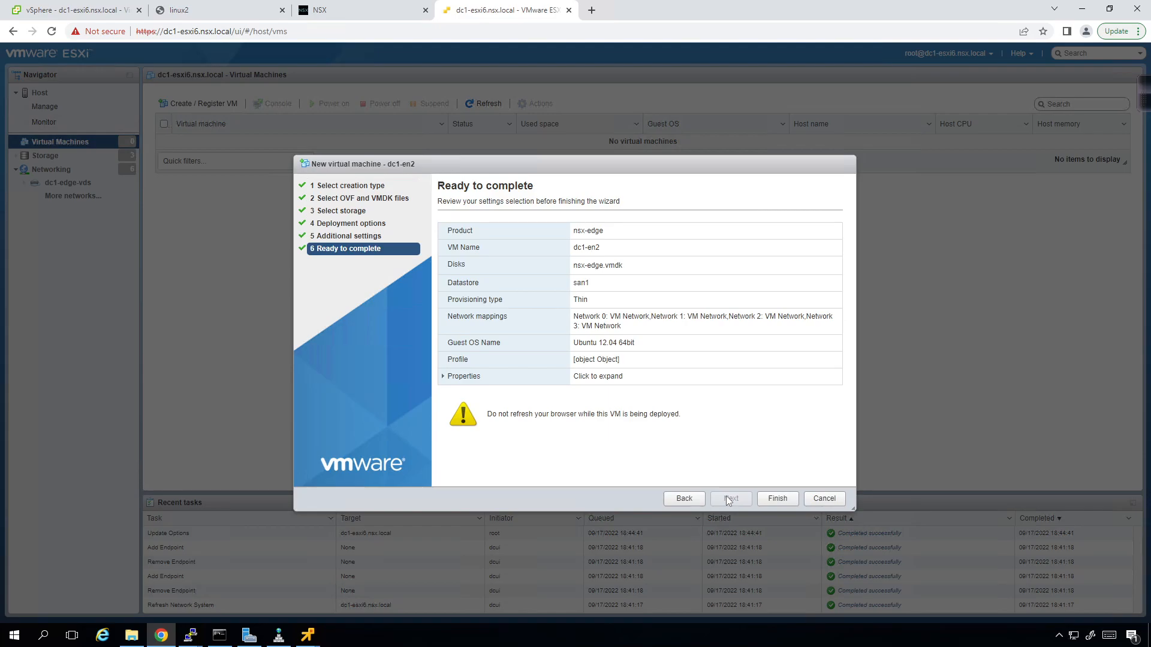
click(775, 500)
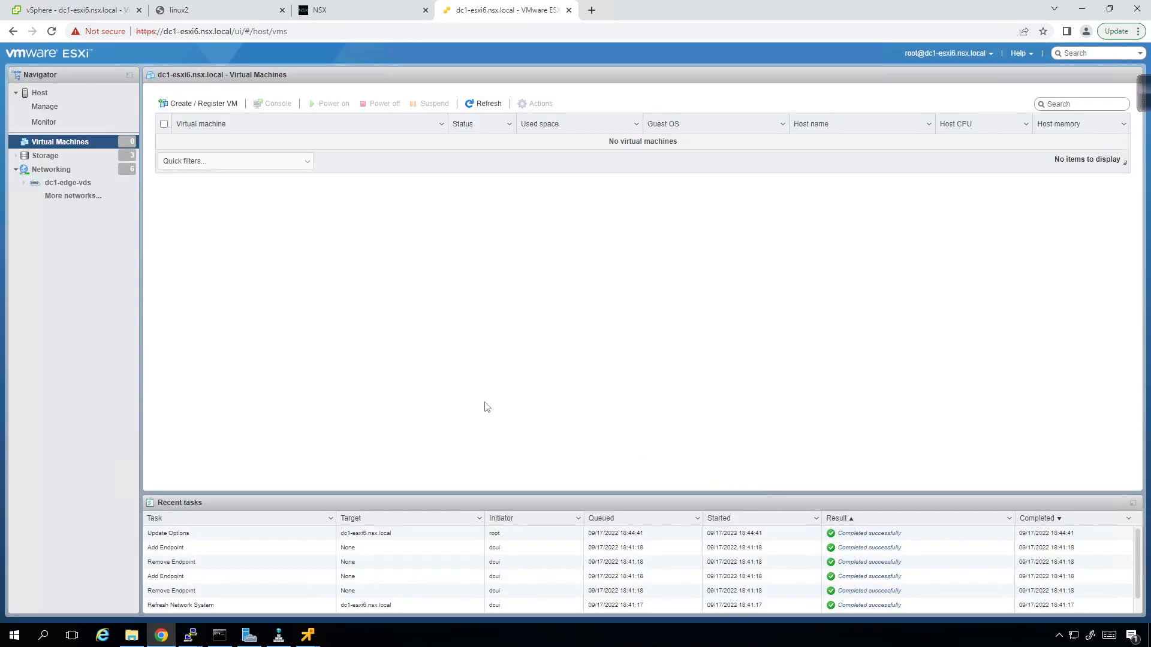
scroll(720, 545, down, 1)
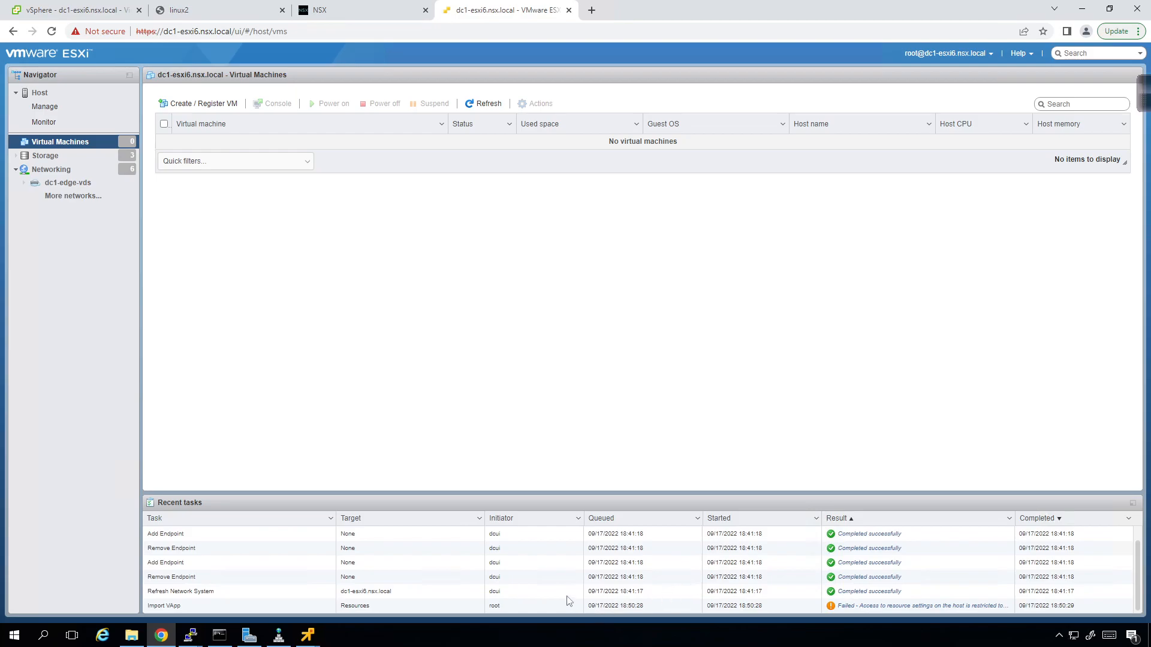
click(892, 607)
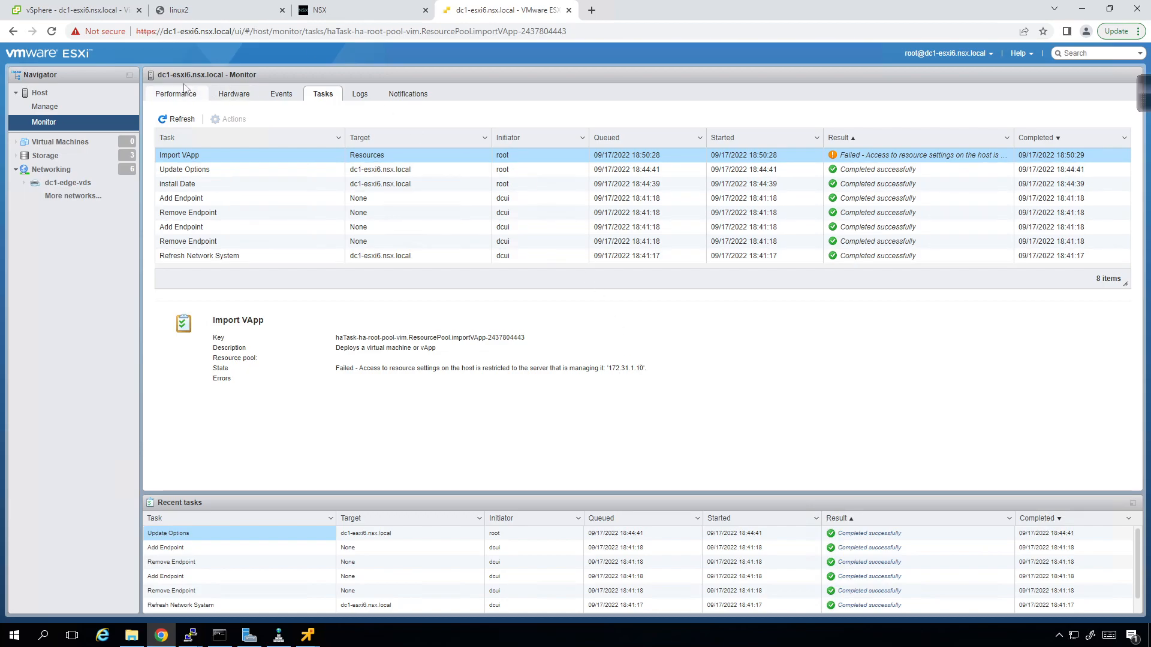
click(83, 13)
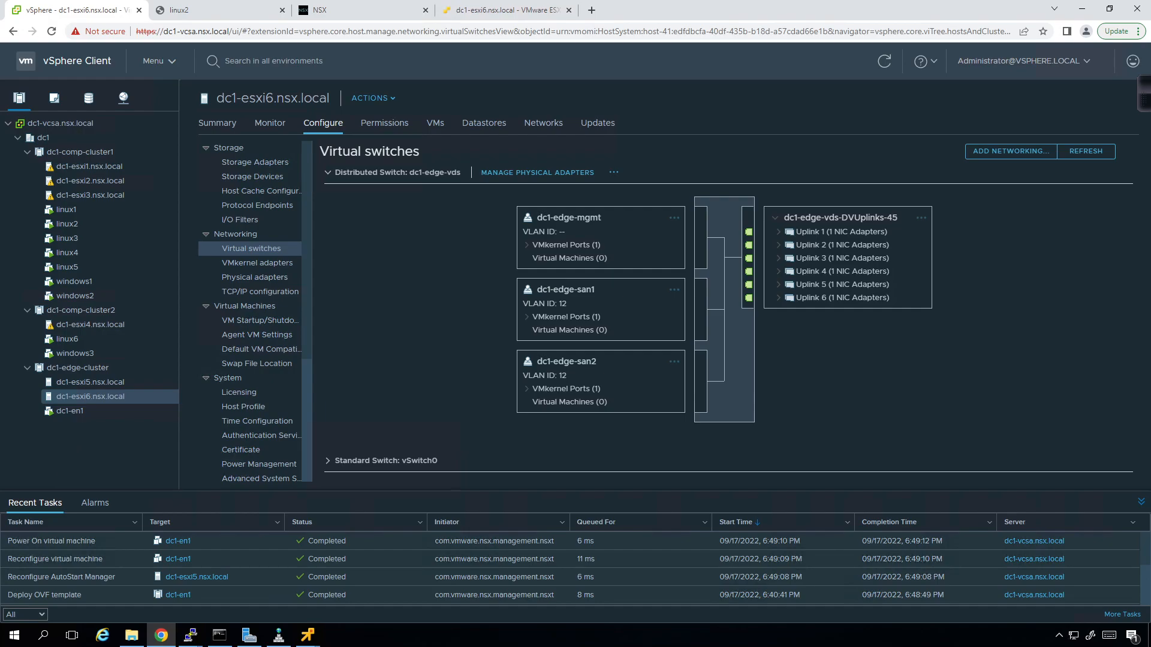
click(84, 413)
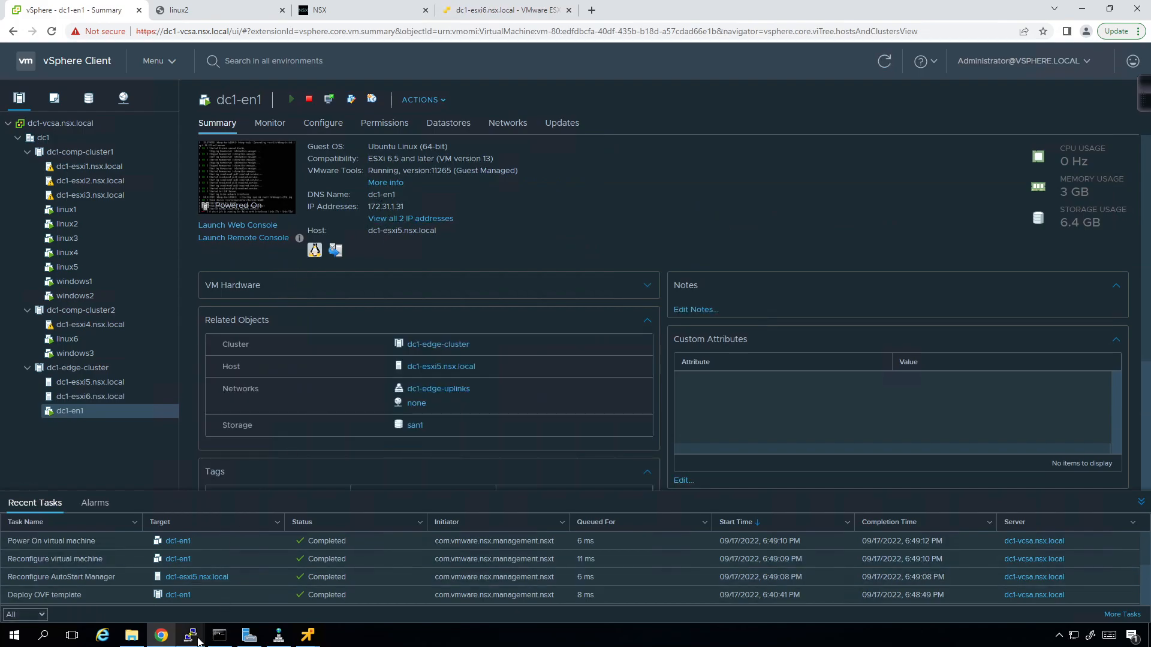
click(216, 634)
key(Up)
key(Return)
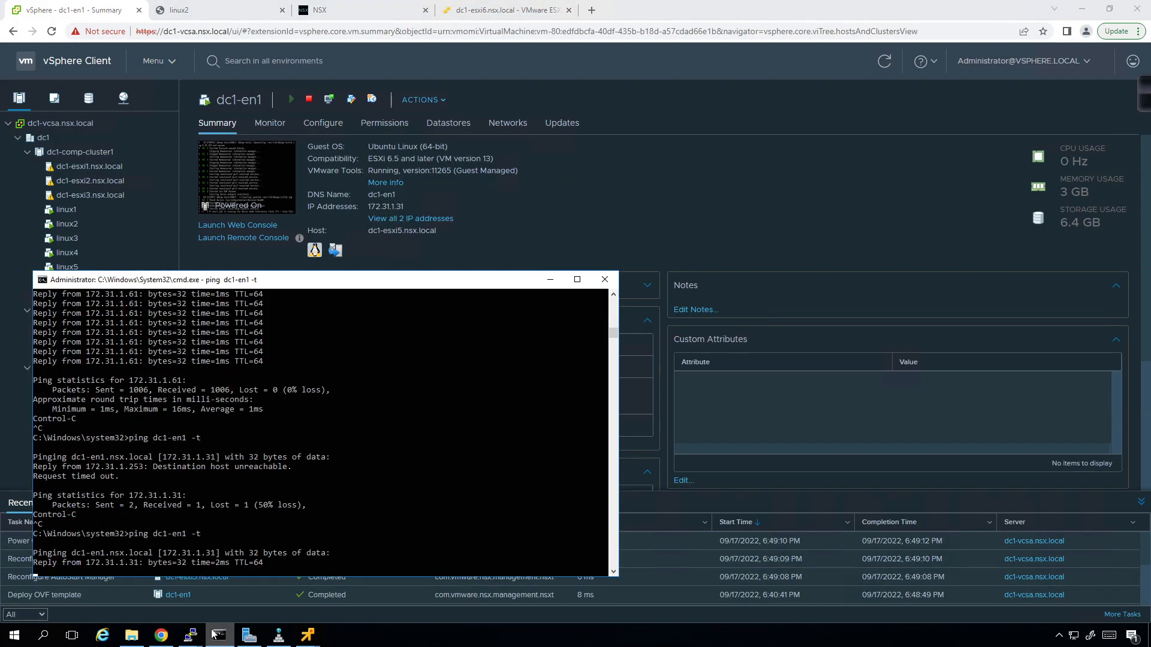
click(215, 635)
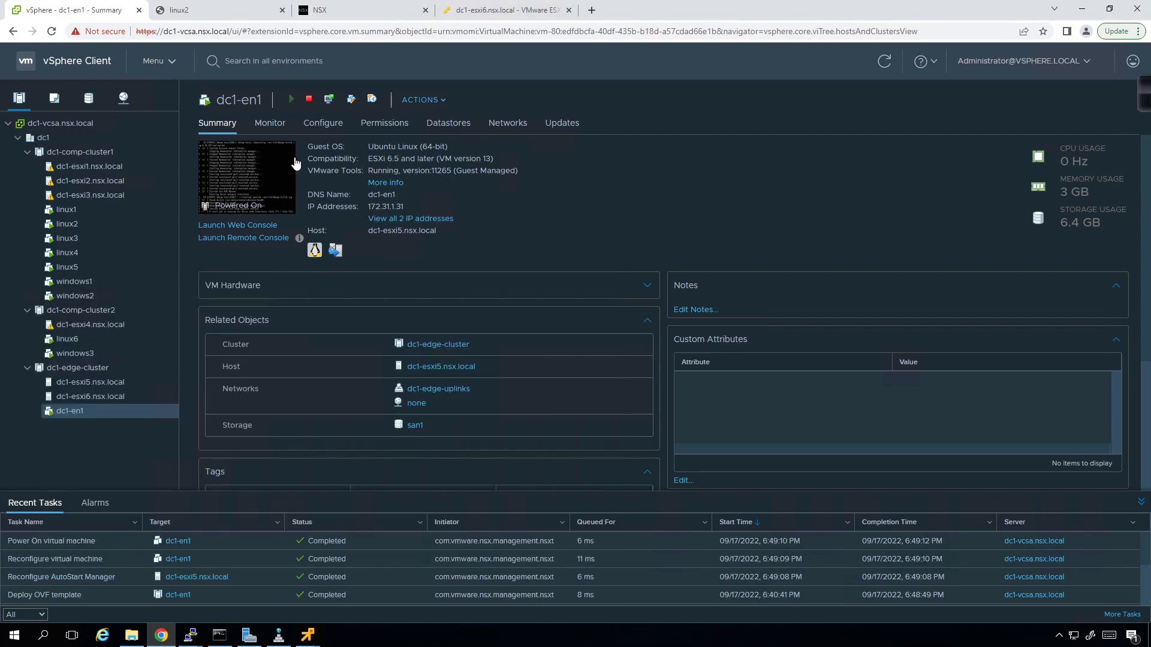
click(339, 12)
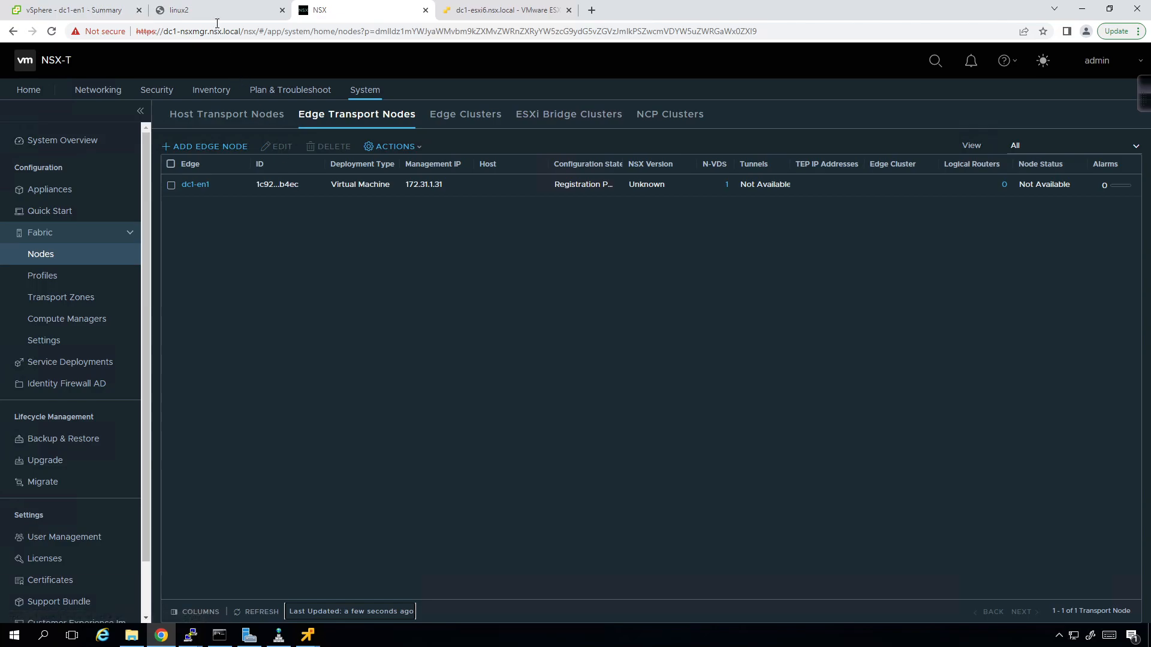
click(103, 14)
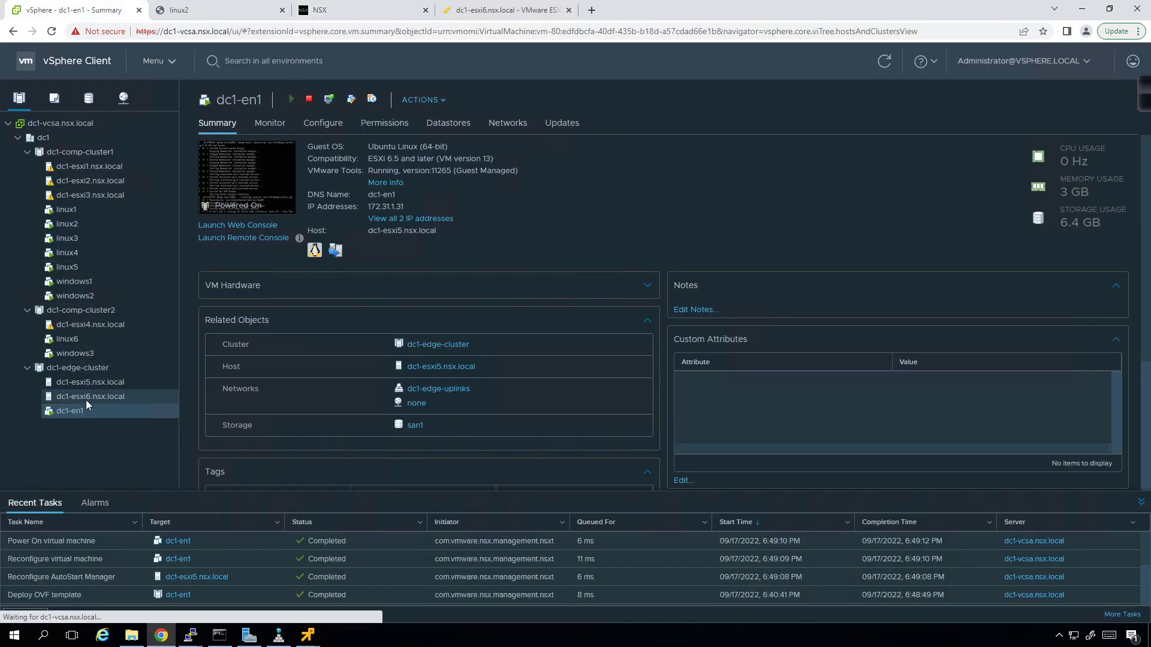
click(85, 400)
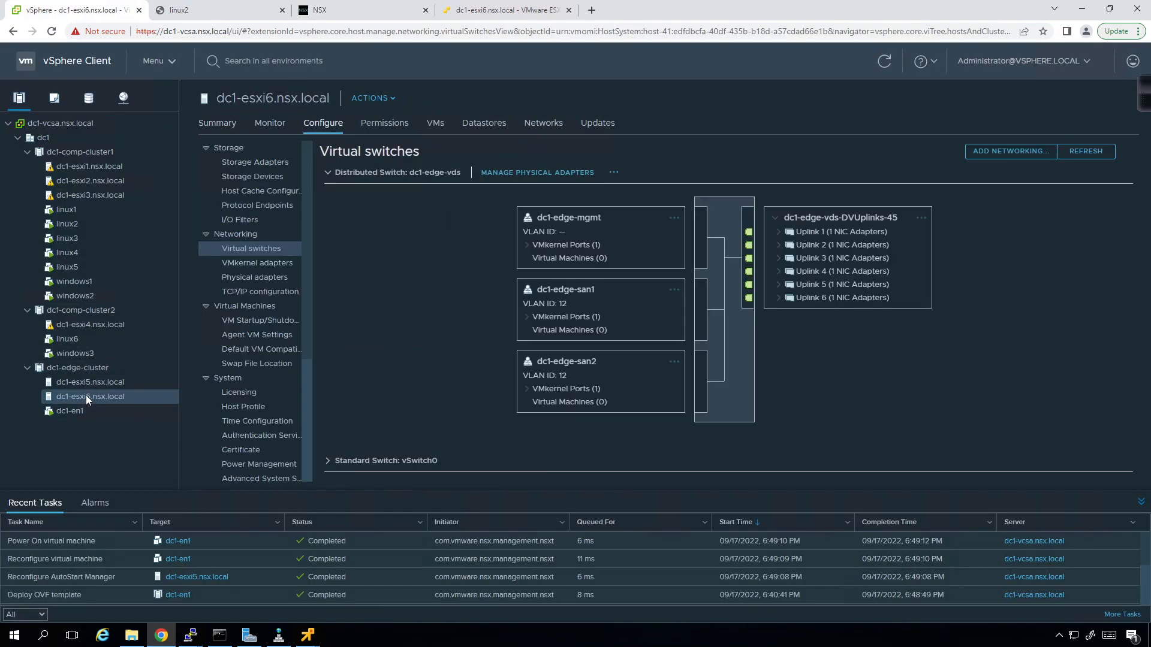
- Deploy nsx-edge-3.1.3.3.0.18844966.ova from local file onto host dc1-esxi6.nsx.local
right_click(87, 398)
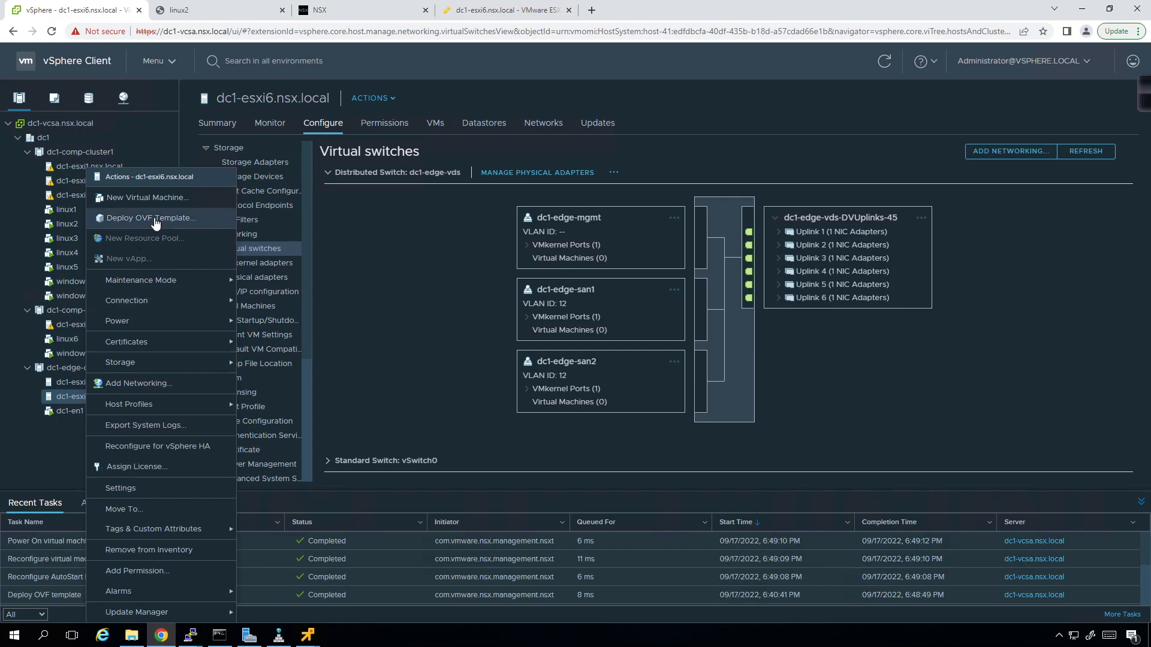
click(154, 221)
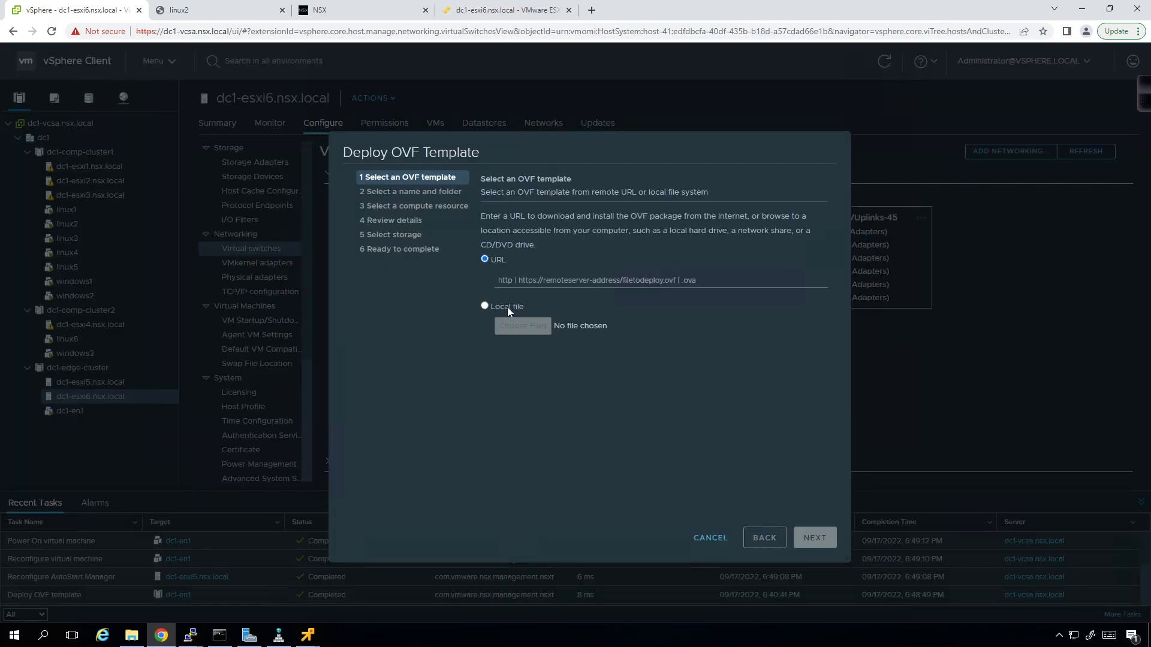
click(507, 307)
click(513, 329)
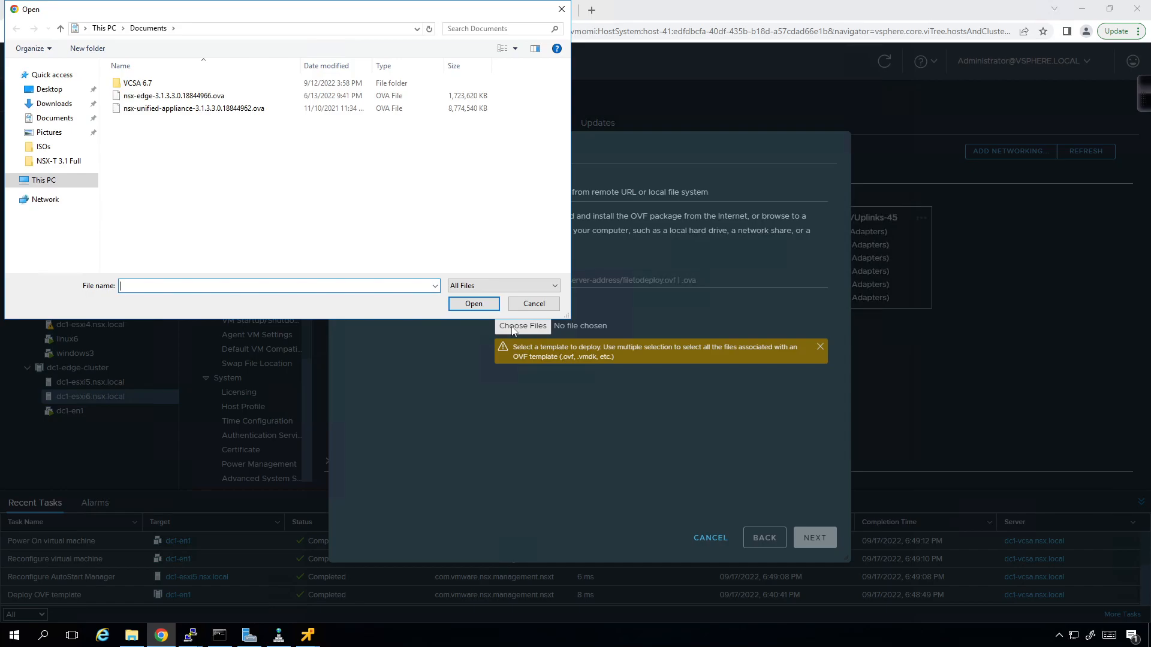
click(198, 97)
click(488, 306)
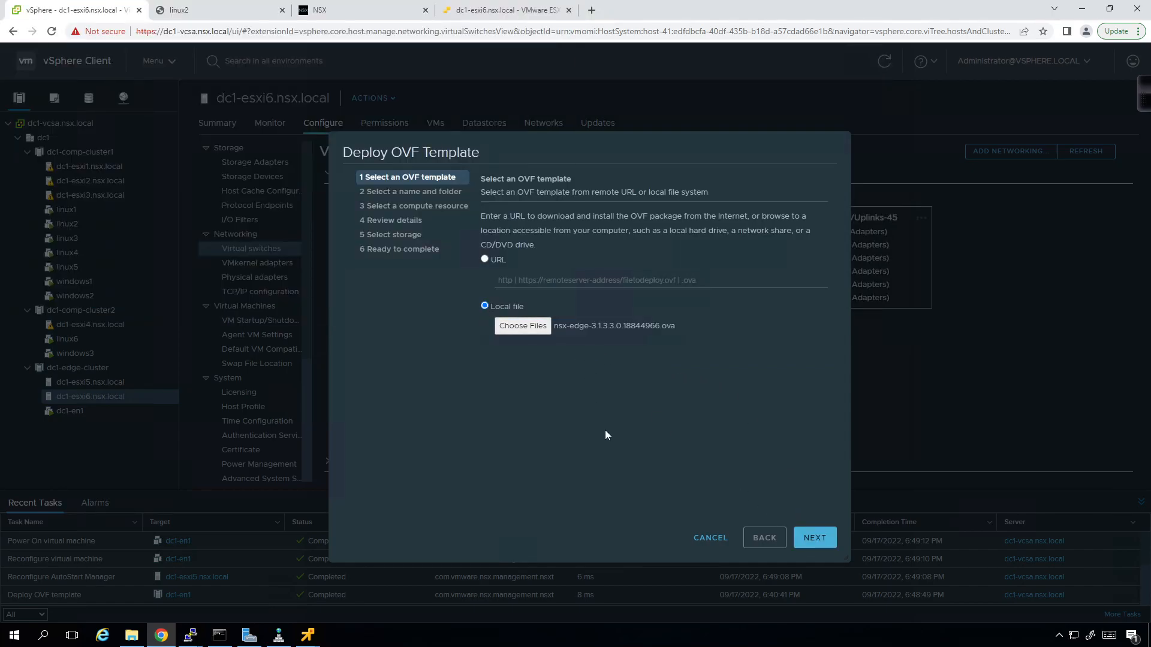
click(815, 537)
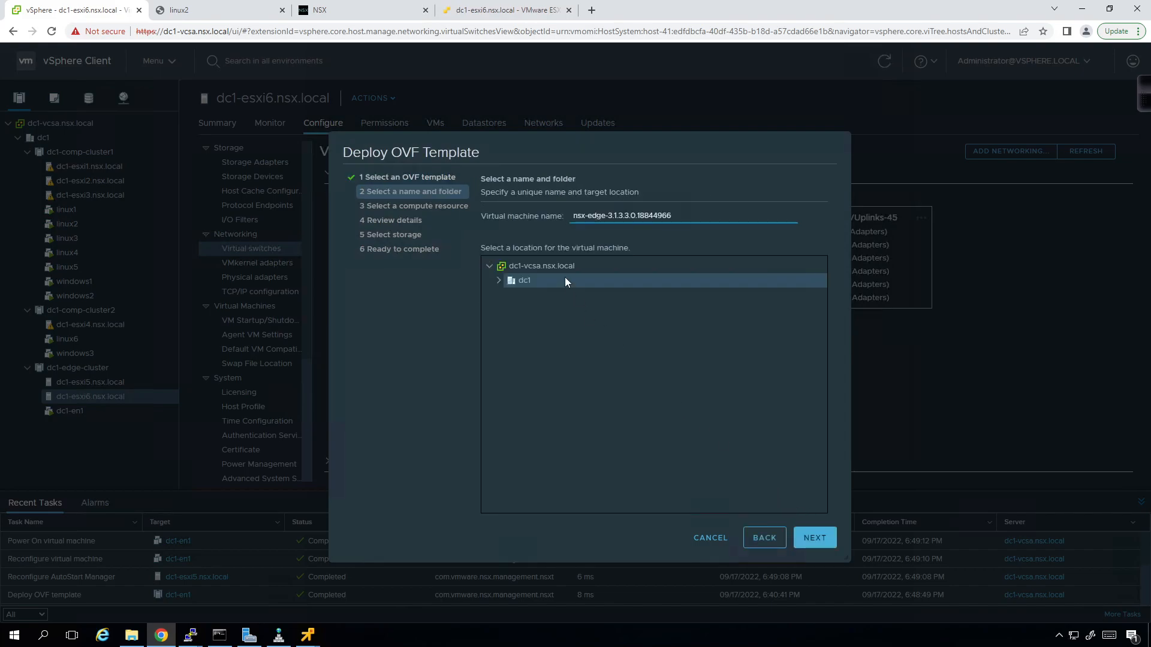
key(BackSpace)
key(BackSpace)
key(BackSpace)
key(BackSpace)
key(BackSpace)
key(BackSpace)
key(BackSpace)
key(BackSpace)
key(BackSpace)
key(BackSpace)
key(BackSpace)
key(BackSpace)
key(BackSpace)
key(BackSpace)
key(BackSpace)
key(BackSpace)
key(BackSpace)
key(BackSpace)
key(BackSpace)
key(BackSpace)
click(814, 537)
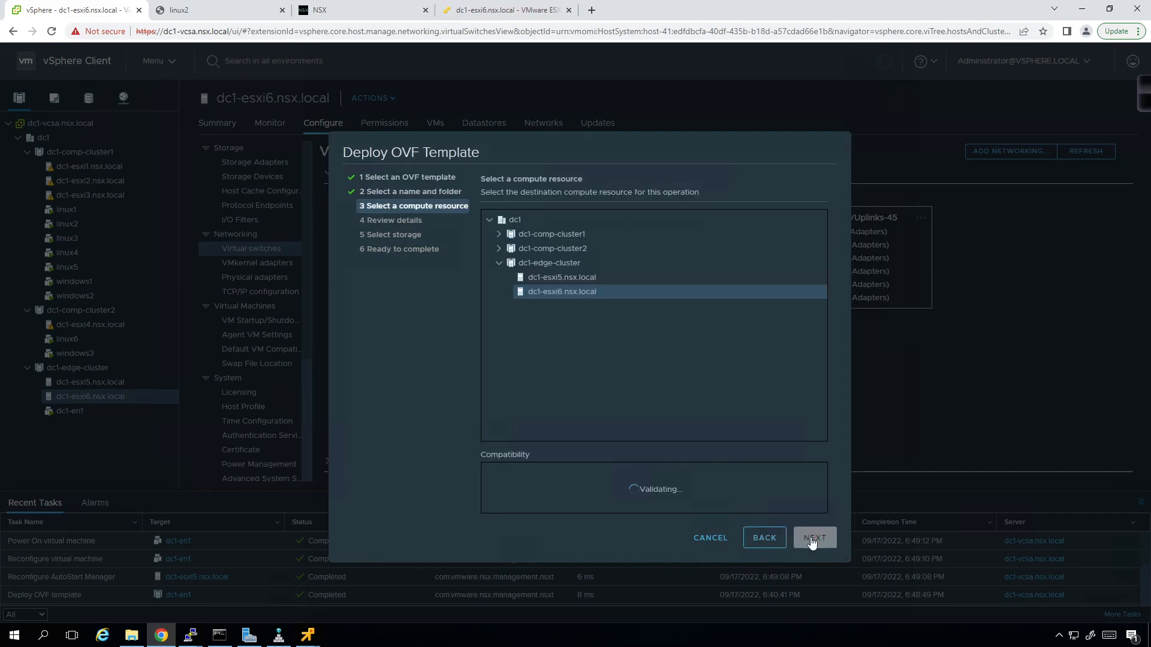
click(815, 538)
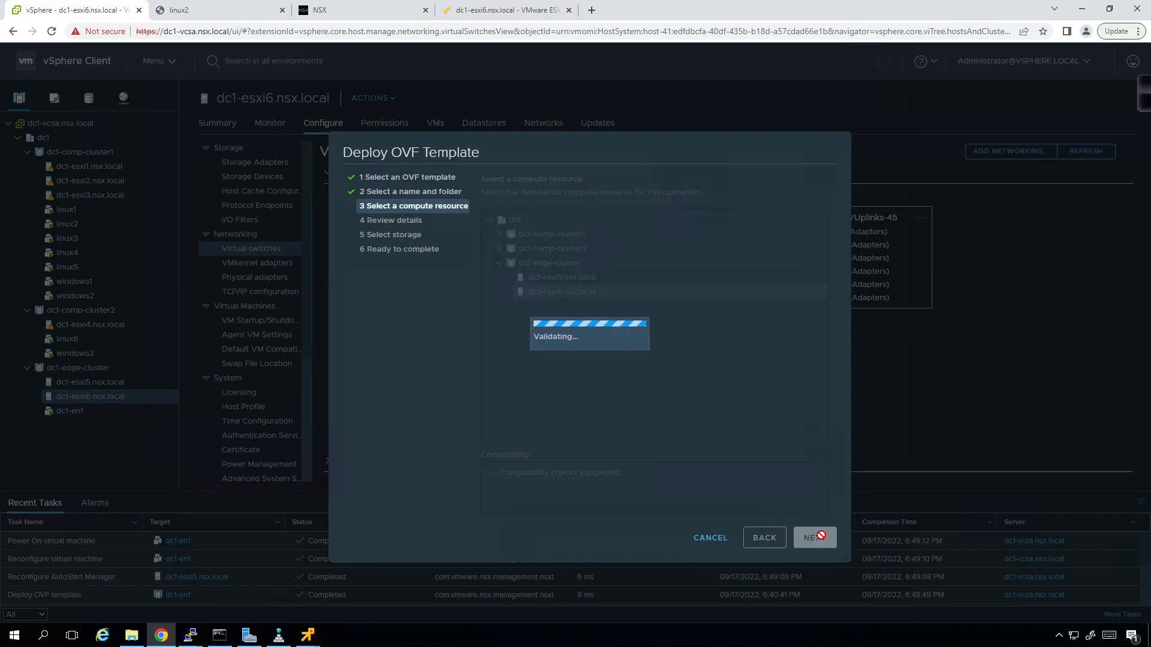
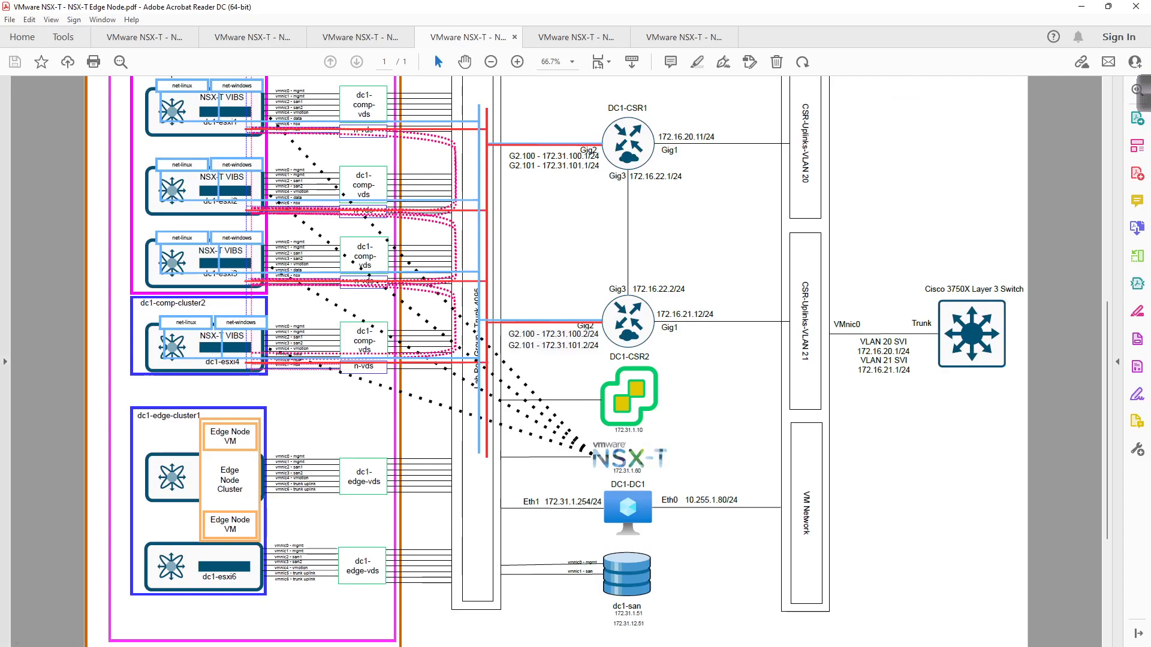
- Open SecureCRT sessions to nsx-CSR1 and nsx-CSR2 from the Session Manager
key(alt+Tab)
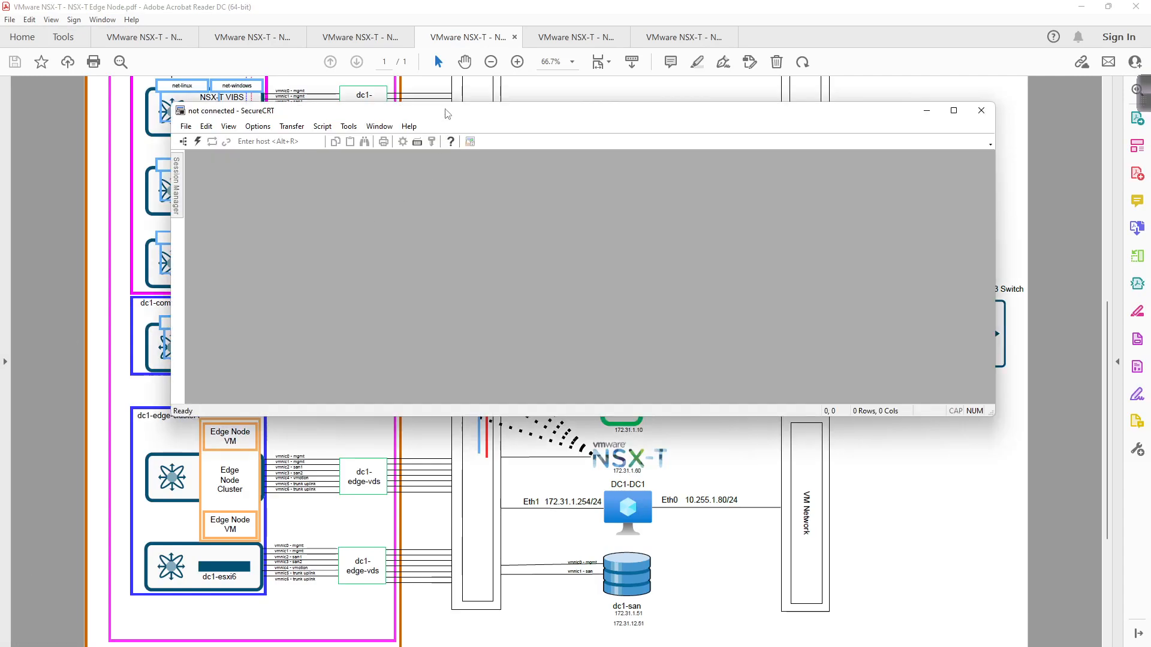
drag(451, 114, 590, 58)
click(316, 133)
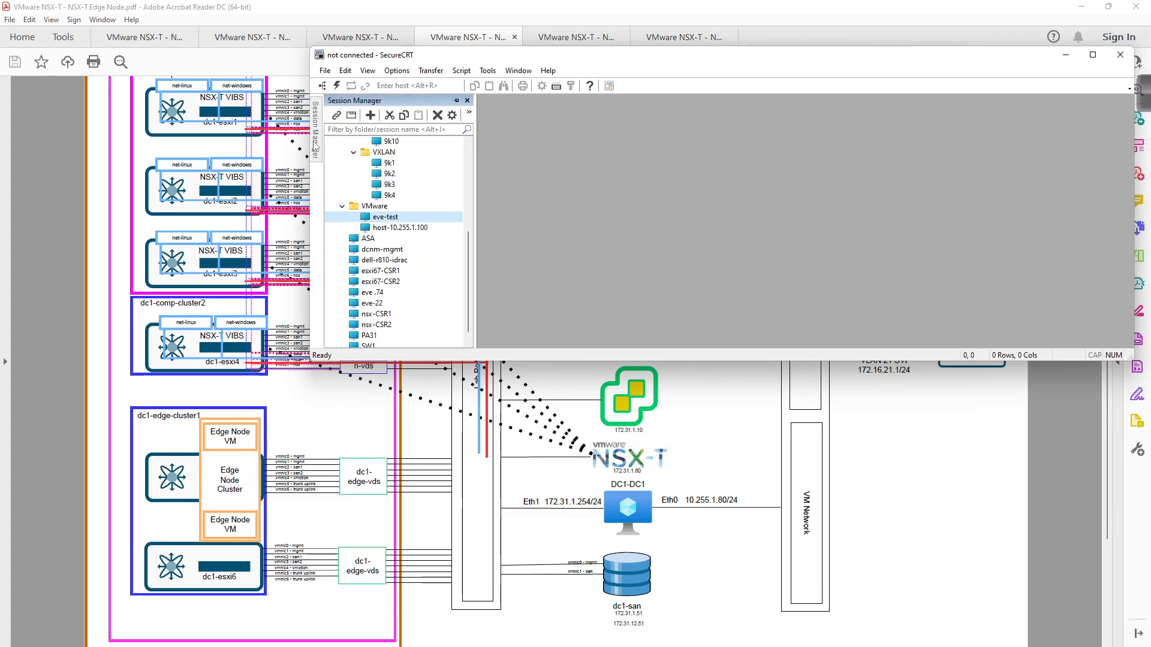
double_click(376, 303)
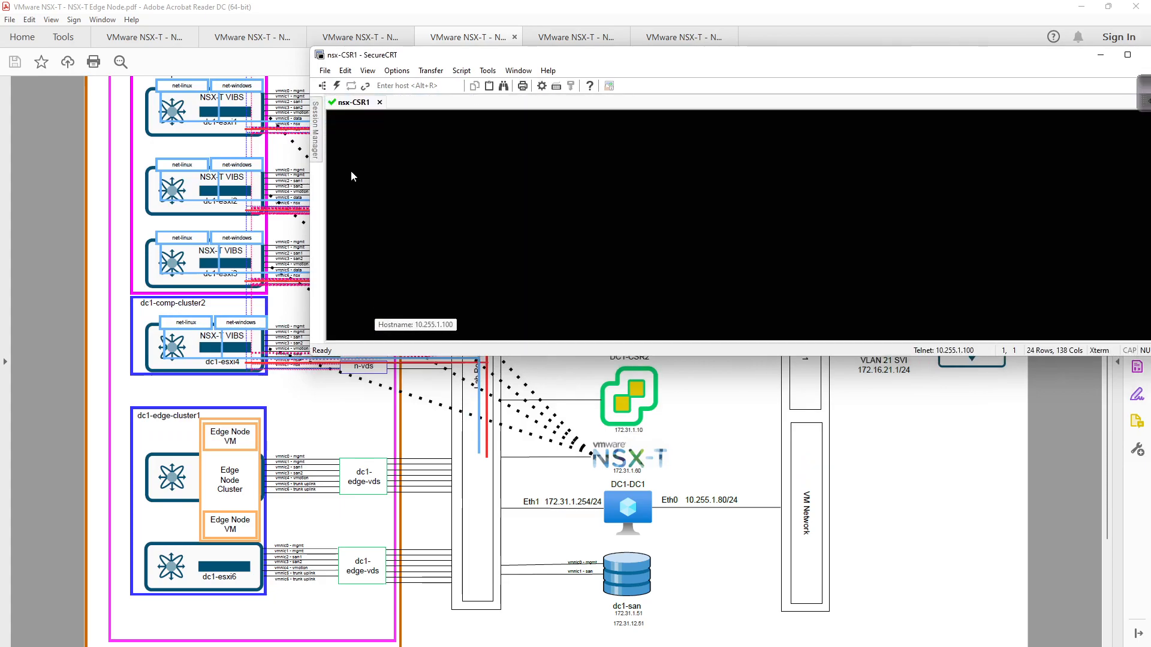
click(316, 120)
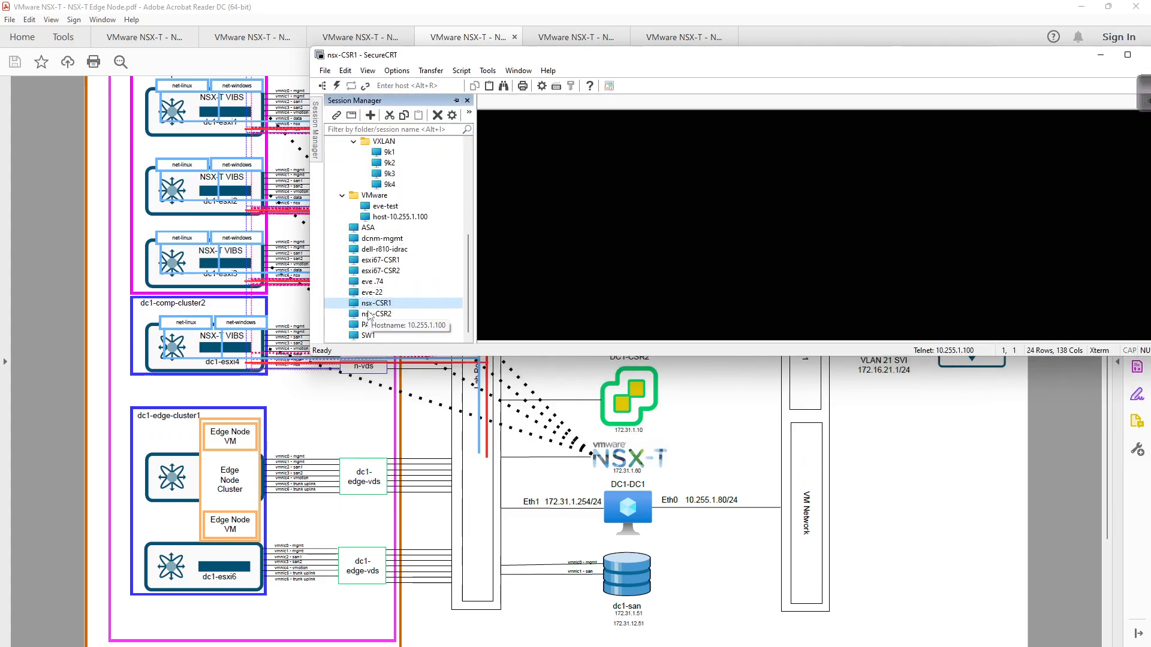
double_click(368, 313)
click(353, 104)
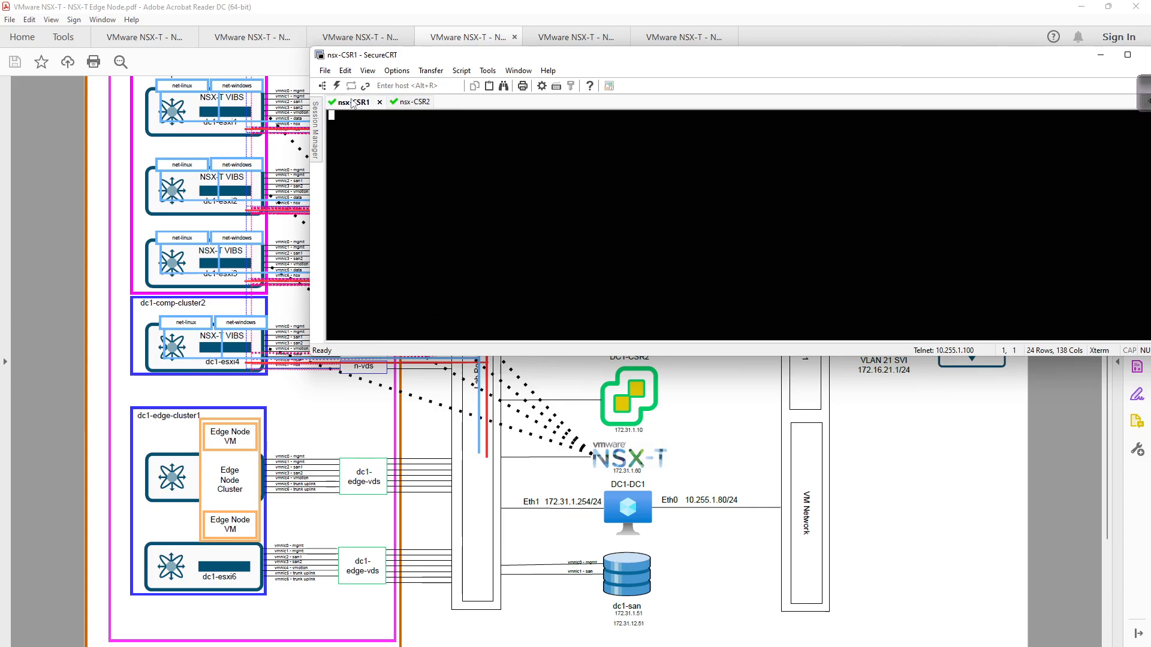
- On CSR1, enter privileged mode, show the interface summary, and enter configuration mode
key(Return)
text(en)
key(Return)
text(sh ip int br)
key(Return)
text(conf t)
key(Return)
- Create subinterface g2.170 with dot1Q 170, IP 172.31.170.1/24 and standby 170 IP 172.31.170.254
text(int g2.170)
key(Return)
text(enc)
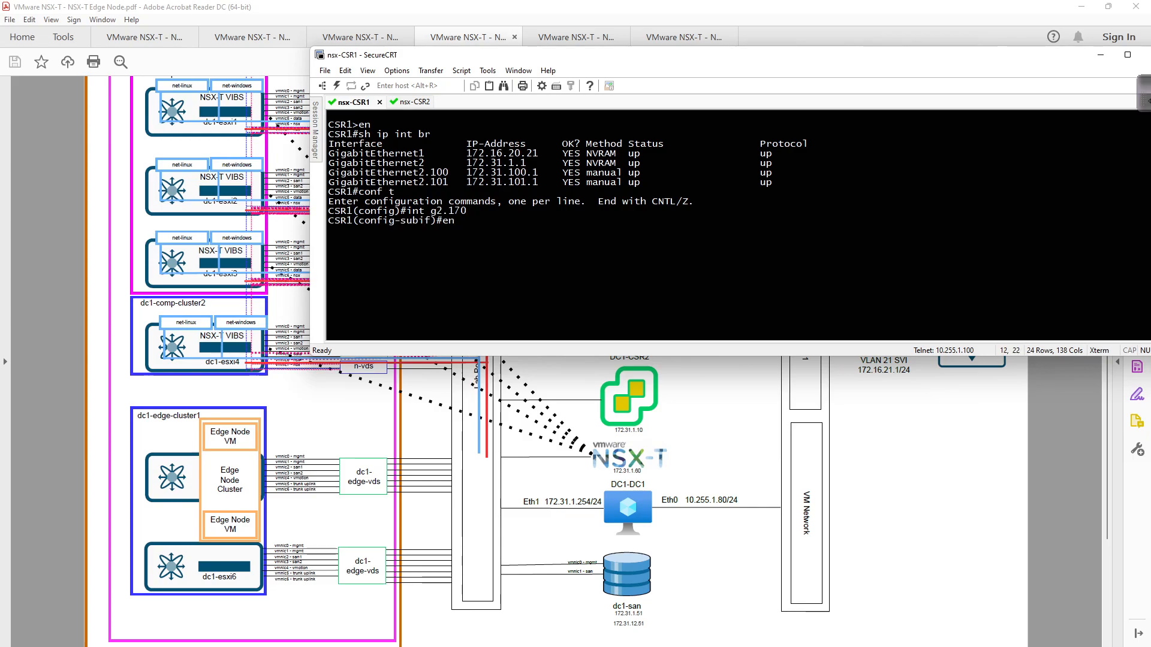
key(Tab)
text(do)
key(Tab)
text(170)
key(Return)
text(ip add 172.31.170)
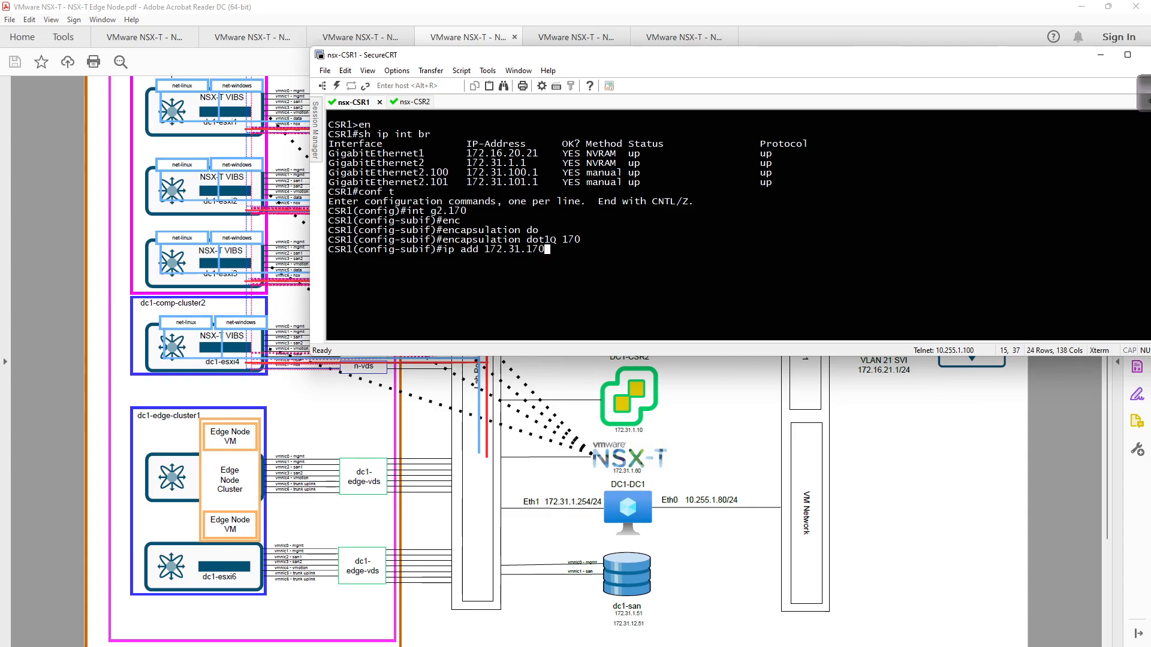
text(.1 255.255.255.0)
key(Return)
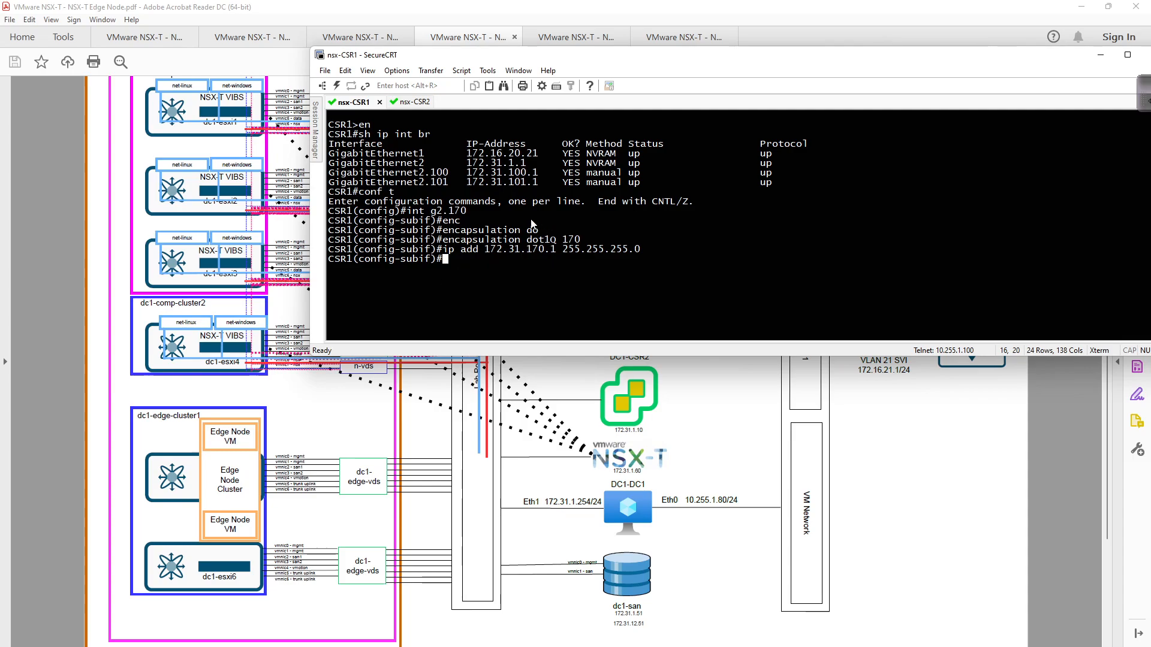
text(st)
key(Tab)
text(170 i)
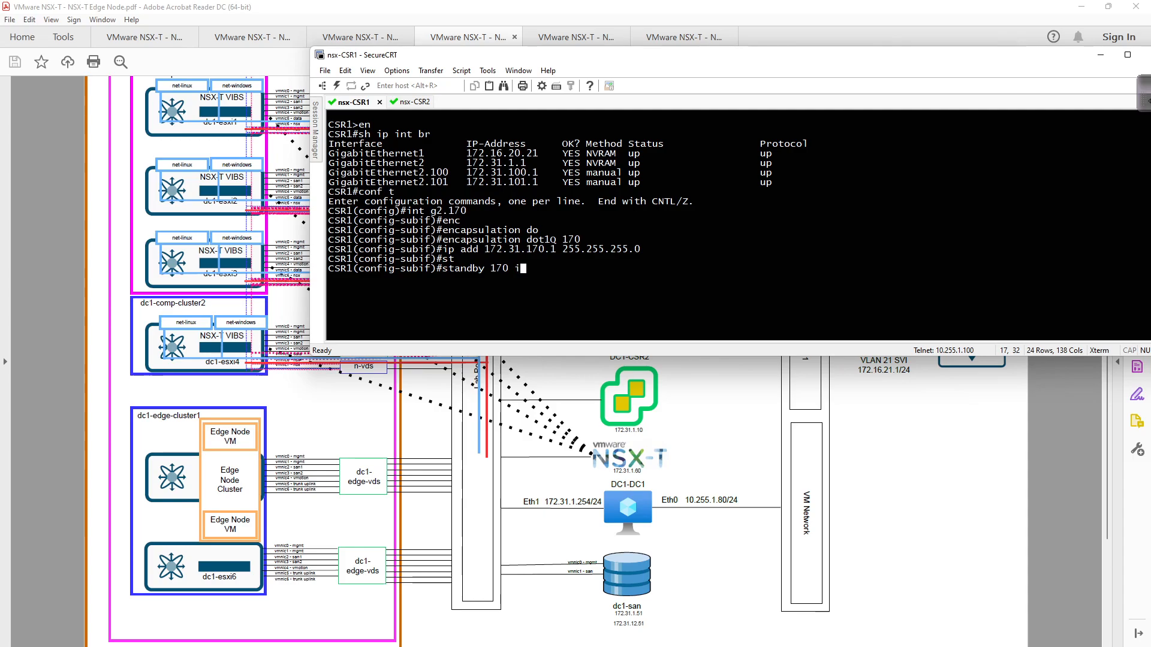
text(p 172.31.170.254)
key(Return)
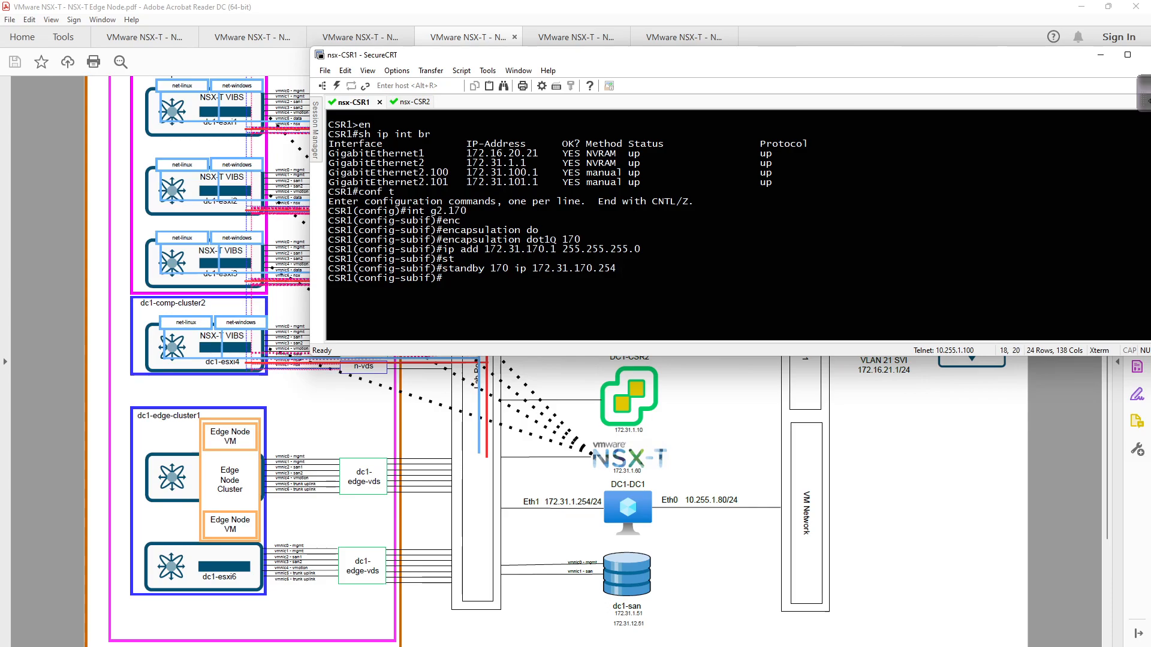
key(Up)
key(Up)
key(Up)
key(Up)
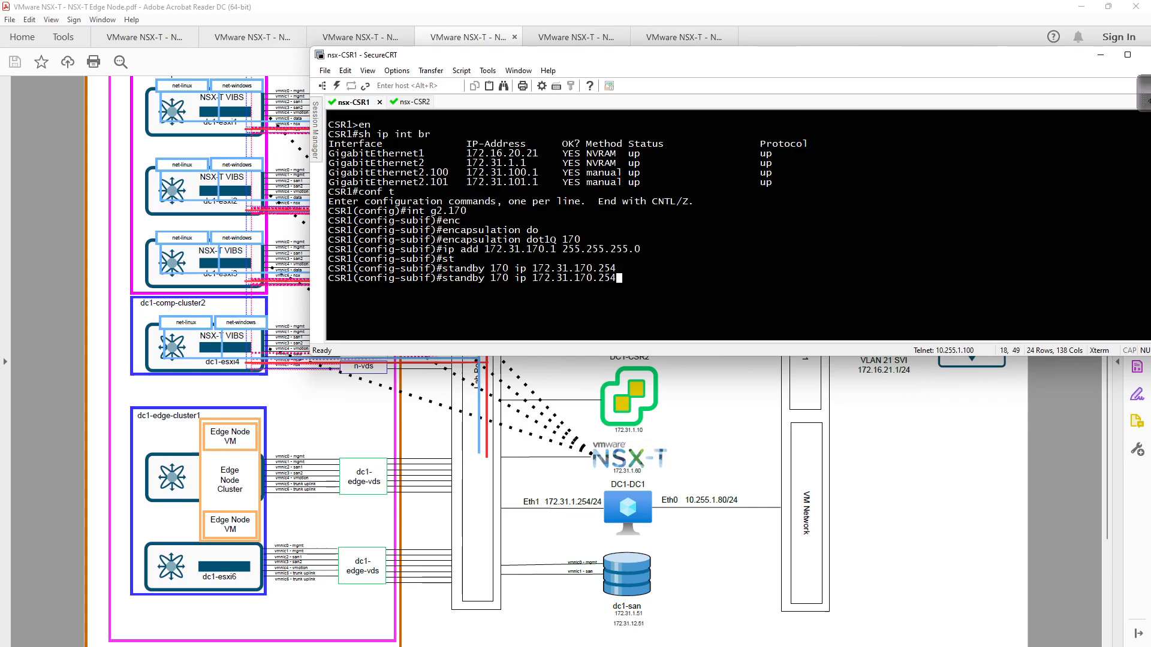
- Configure g2.171 with dot1Q 171 and IP 172.31.171.1/24 by editing recalled commands
key(Return)
key(Up)
key(Up)
key(Up)
key(Up)
key(Up)
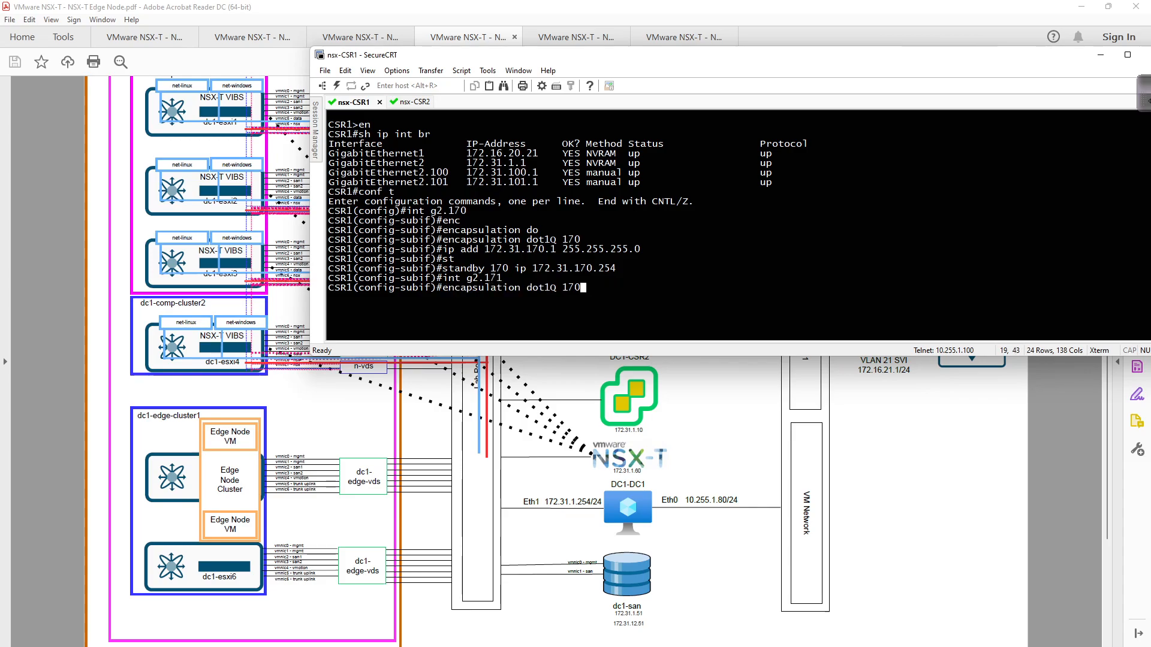
key(BackSpace)
text(1)
key(Return)
key(Up)
key(Up)
key(Up)
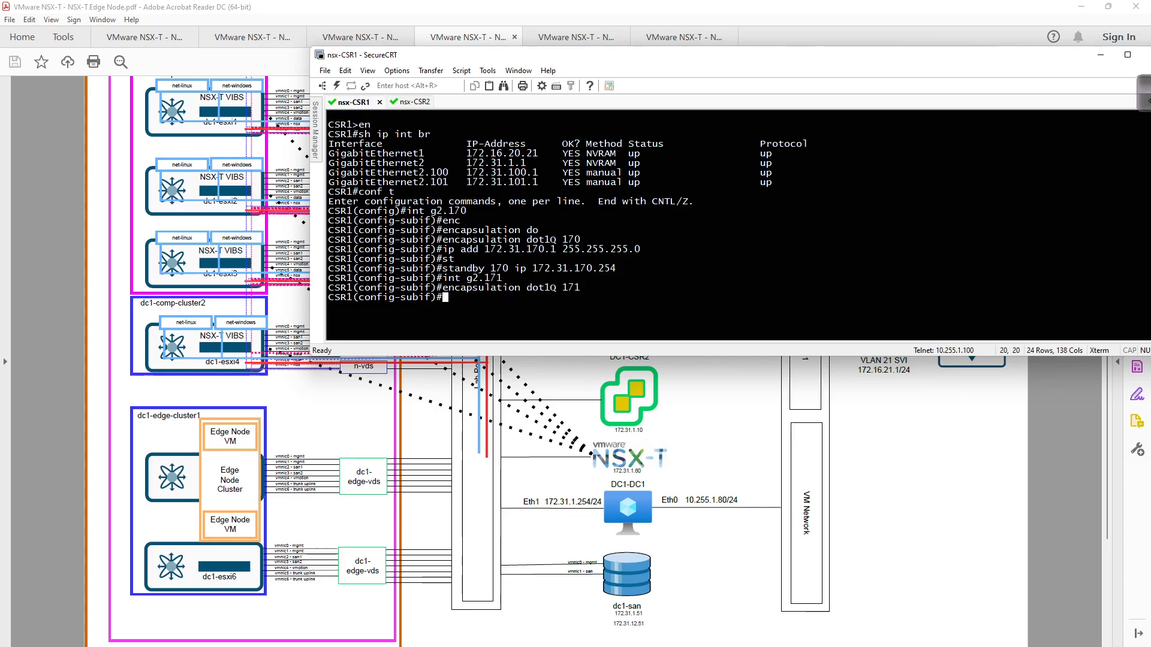
key(Up)
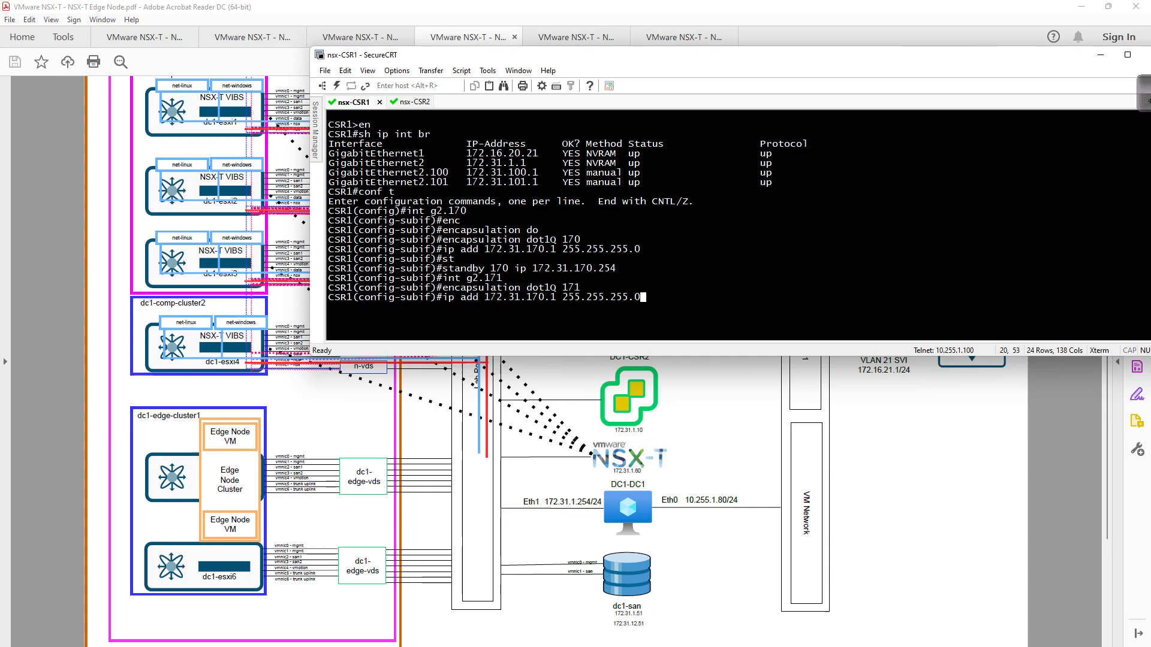
key(Left)
key(Left)
key(Left)
key(Left)
key(Left)
key(Left)
key(Left)
key(Left)
key(Left)
key(Left)
key(Left)
key(Left)
key(Left)
key(Left)
key(Left)
key(Left)
key(BackSpace)
text(1)
key(Return)
- Add standby 171 IP 172.31.171.254, then select the configuration lines for copying
key(Up)
key(Up)
key(Up)
key(Up)
key(Left)
key(Left)
key(Left)
key(Left)
key(Left)
key(Left)
key(Left)
key(Left)
key(Left)
key(Left)
key(Left)
key(Left)
key(BackSpace)
text(1)
key(Right)
key(Right)
key(Right)
key(Right)
key(Right)
key(Right)
key(Right)
key(Right)
key(Right)
key(Right)
key(Right)
key(Right)
key(Right)
key(Right)
key(Right)
key(BackSpace)
text(1)
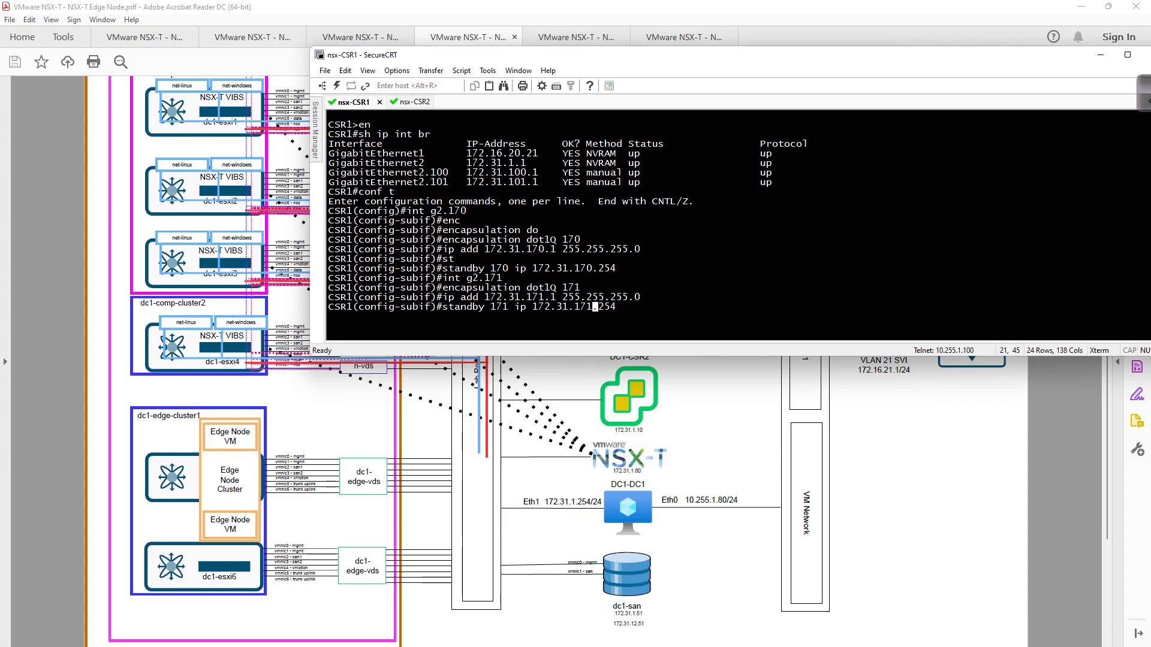
key(Return)
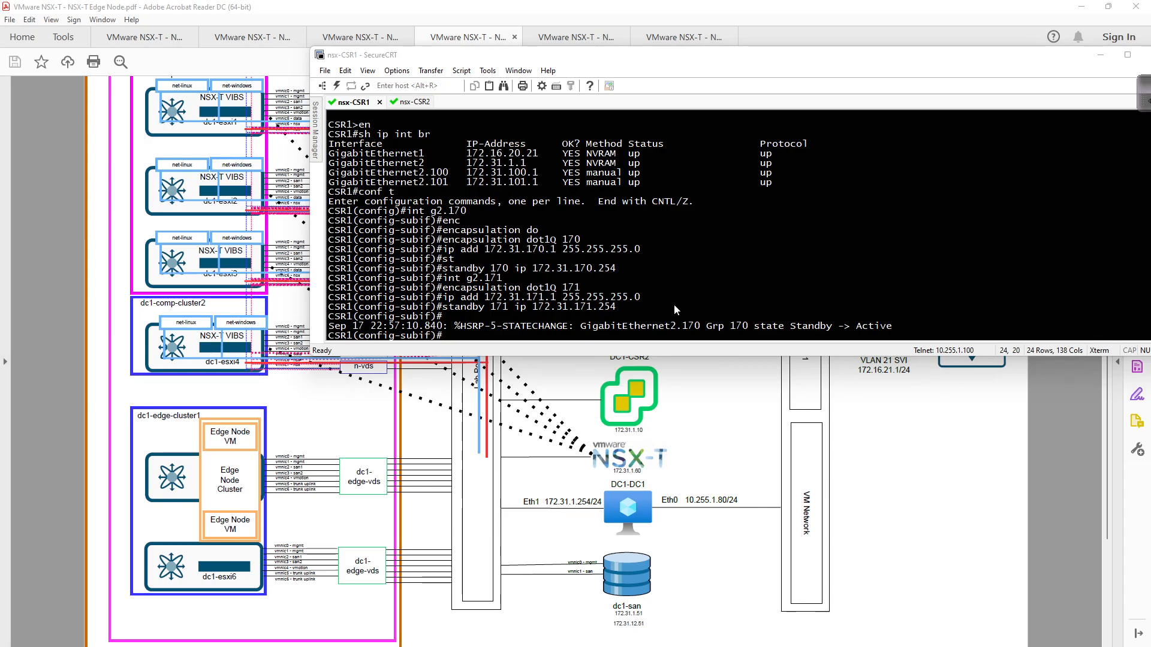
click(652, 301)
drag(447, 317, 332, 222)
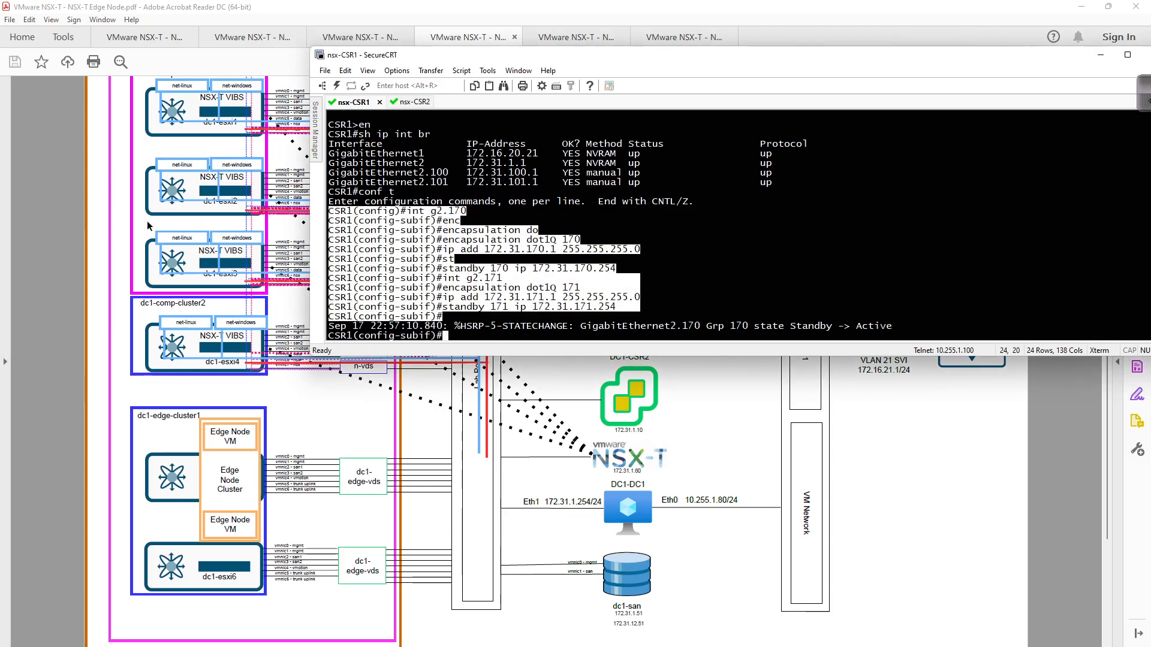
- Paste the commands into Notepad and strip prompts and stray lines from the g2.170 block
text(CSR1(config)#int g2.170 CSR1(config-subif)#enc CSR1(config-subif)#encapsulation do CSR1(config-subif)#encapsulation dot1Q 170 CSR1(config-subif)#ip add 172.31.170.1 255.255.255.0 CSR1(config-subif)#st CSR1(config-subif)#standby 170 ip 172.31.170.254 CSR1(config-subif)#int g2.171 CSR1(config-subif)#encapsulation dot1Q 171 CSR1(config-subif)#ip add 172.31.171.1 255.255.255.0 CSR1(config-subif)#standby 171 ip 172.31.171.254 CSR1(config-subif)#)
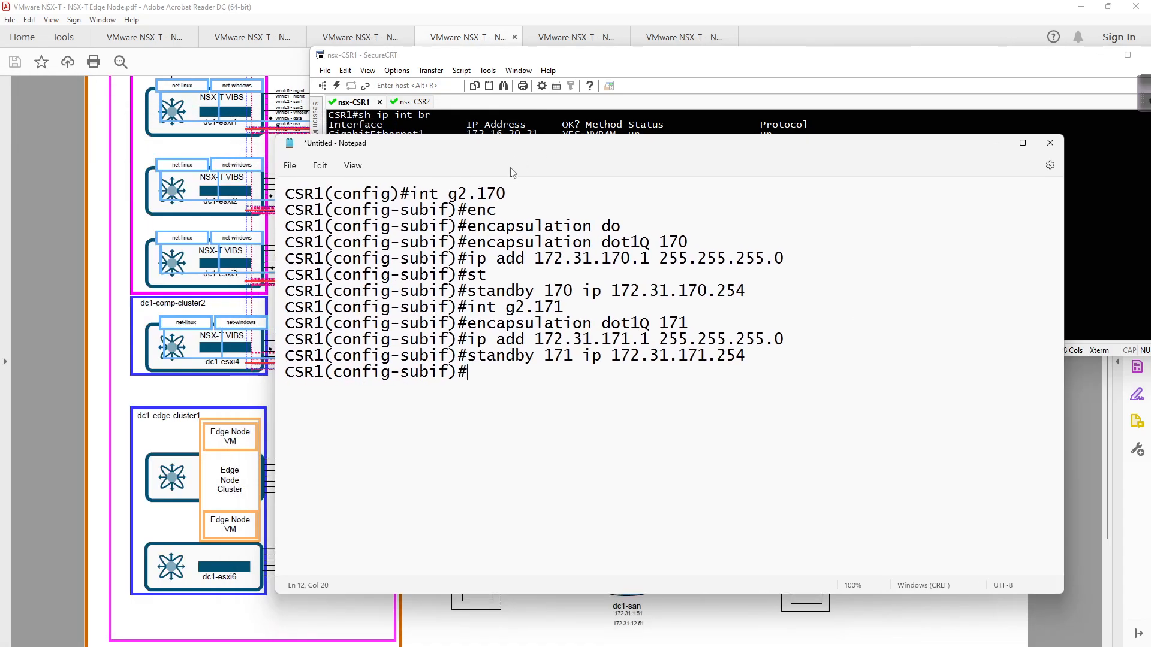
click(411, 192)
key(shift+Home)
key(BackSpace)
key(Down)
key(shift+End)
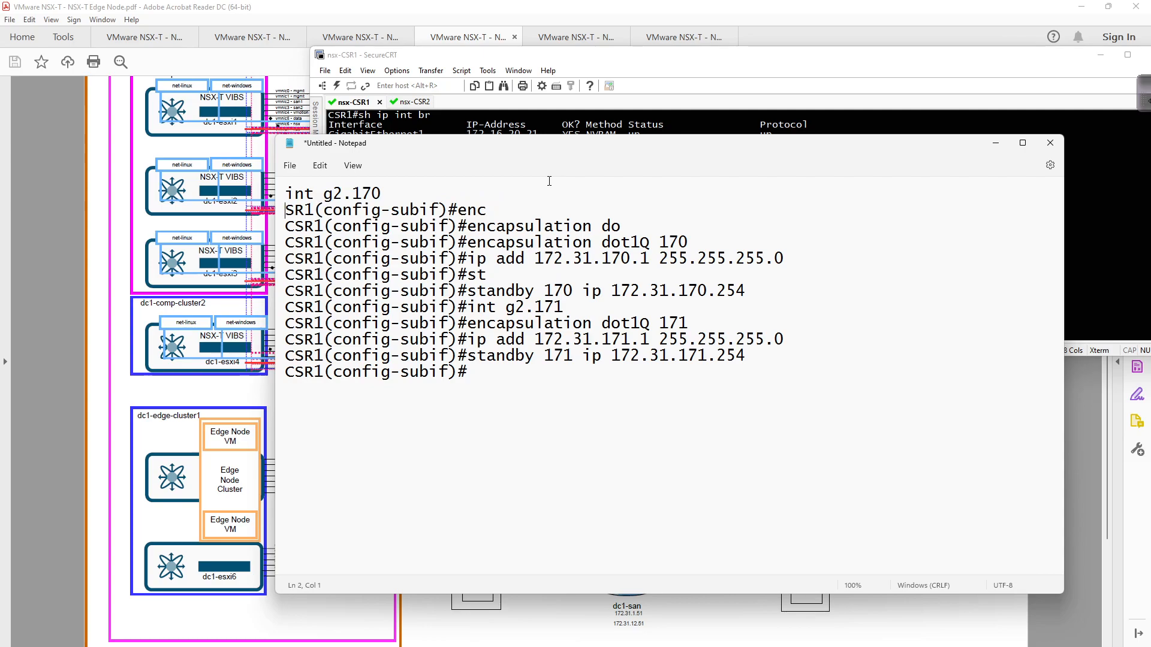
key(BackSpace)
key(Delete)
key(shift+End)
key(BackSpace)
key(Delete)
key(Delete)
key(Delete)
key(Delete)
key(Delete)
key(Delete)
key(Delete)
key(Delete)
key(Delete)
key(Delete)
key(Delete)
key(Delete)
key(Delete)
key(Delete)
key(Delete)
key(Delete)
key(Delete)
key(Delete)
key(Delete)
key(Delete)
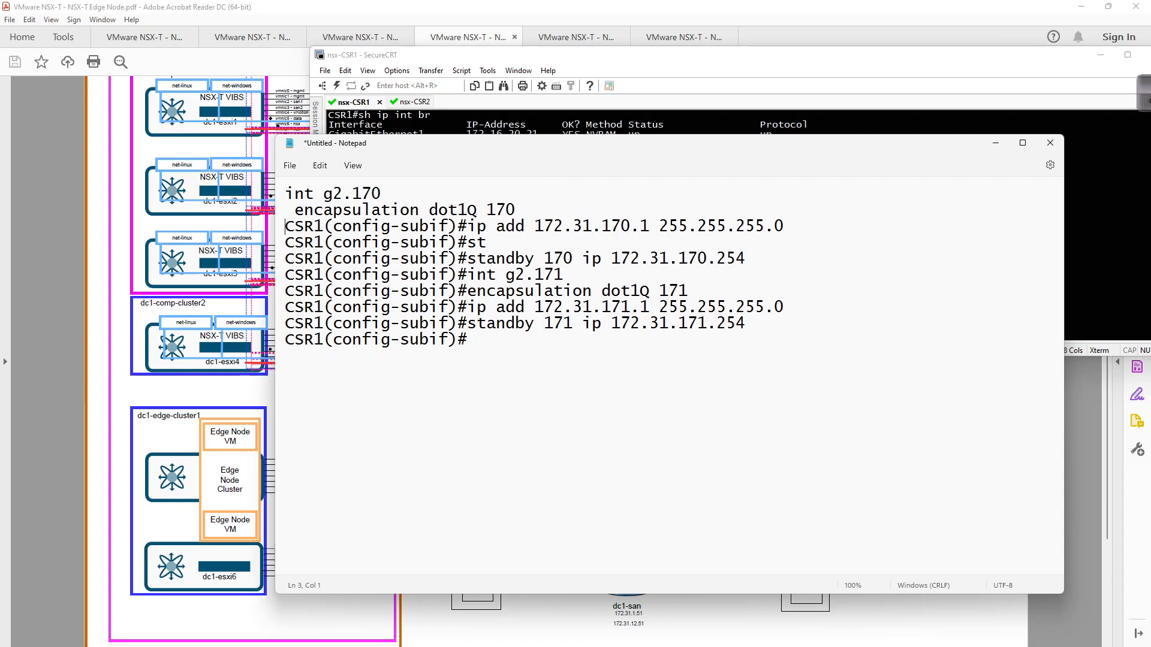
key(Delete)
key(Delete)
key(Delete)
key(Delete)
key(Delete)
key(Delete)
key(Delete)
key(Delete)
key(Delete)
key(Delete)
key(Delete)
key(Delete)
key(Delete)
key(Delete)
key(Delete)
key(Delete)
key(Delete)
key(Delete)
key(Delete)
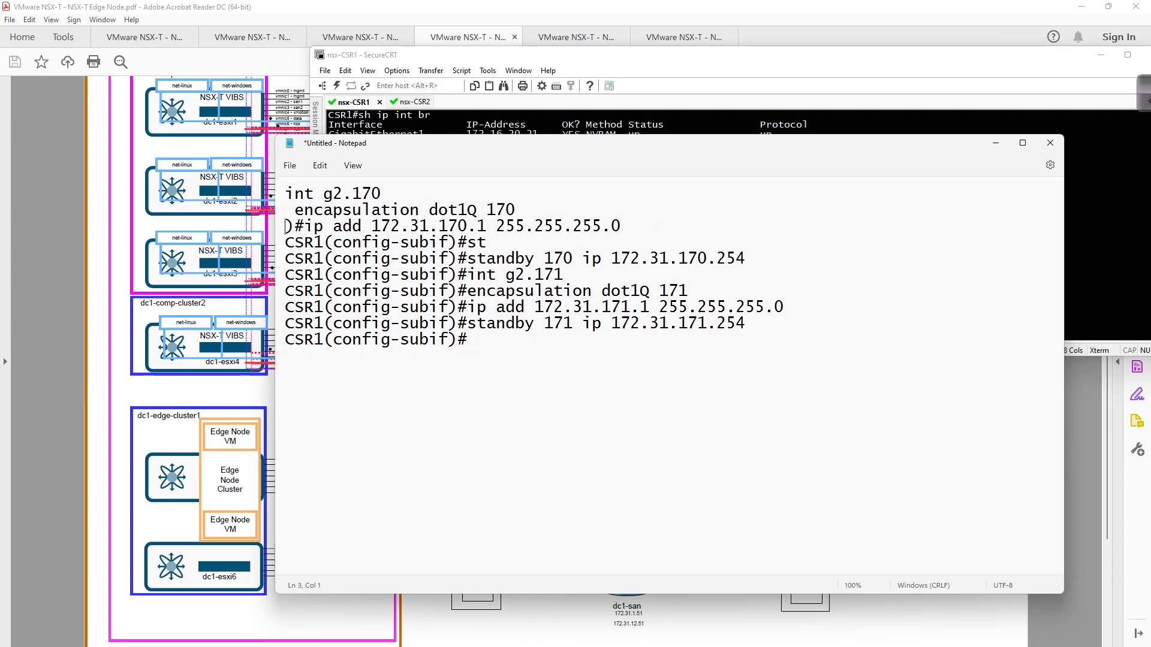
- Clean the prompts and stray lines from the standby and g2.171 lines
key(Home)
key(shift+End)
key(Delete)
key(Delete)
key(Delete)
key(Delete)
key(Delete)
key(Delete)
key(Delete)
key(Delete)
key(Delete)
key(Delete)
key(Delete)
key(Delete)
key(Delete)
key(Delete)
key(Delete)
key(Delete)
key(Delete)
key(Delete)
key(Delete)
key(Delete)
key(Delete)
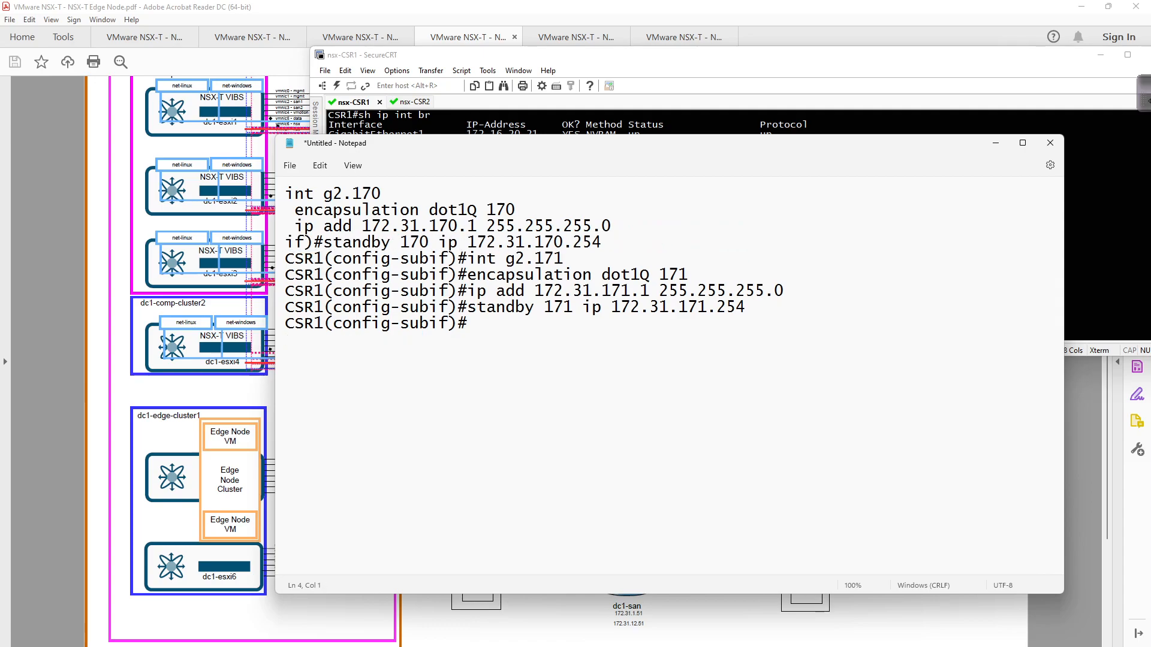
key(Delete)
key(Delete)
key(Delete)
key(Delete)
key(Delete)
key(Delete)
key(Delete)
key(Delete)
key(Delete)
key(Delete)
key(Delete)
key(Delete)
key(Delete)
key(Delete)
key(Delete)
key(Delete)
key(Delete)
key(Delete)
key(Delete)
key(Delete)
key(Delete)
key(Delete)
key(Delete)
key(Delete)
key(Delete)
key(Delete)
key(Delete)
key(Delete)
key(Delete)
key(Delete)
key(Delete)
key(Delete)
key(Delete)
key(Delete)
key(Delete)
key(Delete)
key(Delete)
key(Delete)
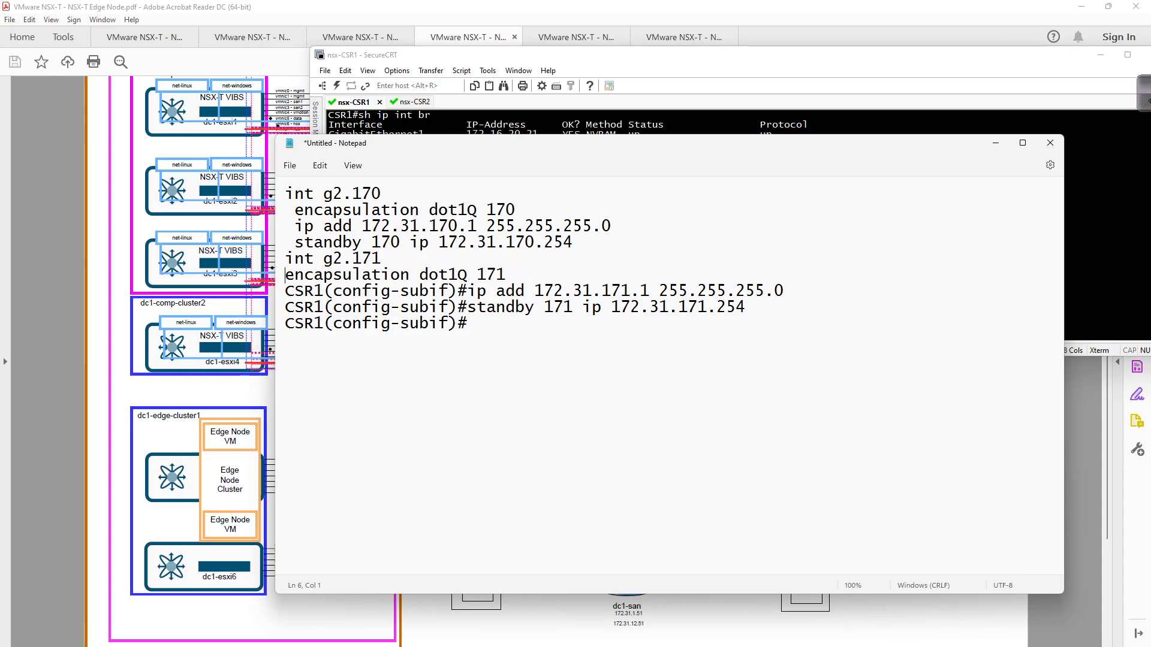
key(Left)
key(Delete)
key(Delete)
key(Delete)
key(Delete)
key(Delete)
key(Delete)
key(Delete)
key(Delete)
key(Delete)
key(Delete)
key(Delete)
key(Delete)
key(Delete)
key(Delete)
key(Delete)
key(Delete)
key(Delete)
key(Delete)
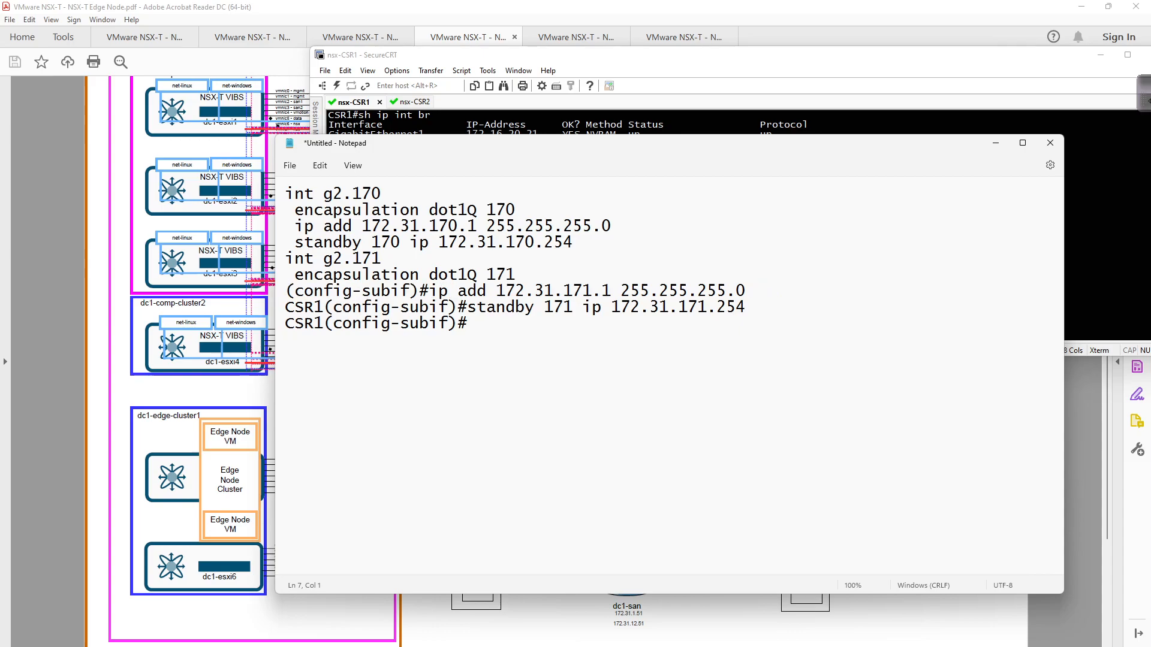
key(Delete)
key(Left)
key(Delete)
key(Delete)
key(Delete)
key(Delete)
key(Delete)
key(Delete)
key(Delete)
key(Delete)
key(Delete)
key(Delete)
key(Delete)
key(Delete)
key(Delete)
key(Delete)
key(Delete)
key(Delete)
key(Delete)
key(Delete)
key(Delete)
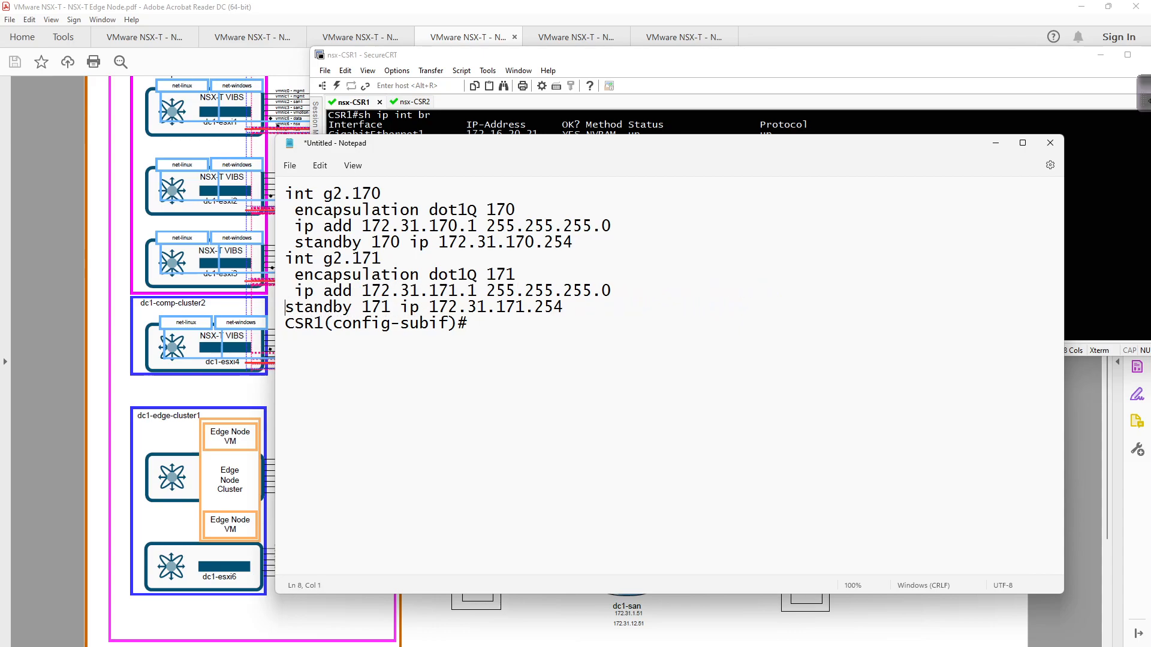
key(Home)
key(shift+End)
key(Delete)
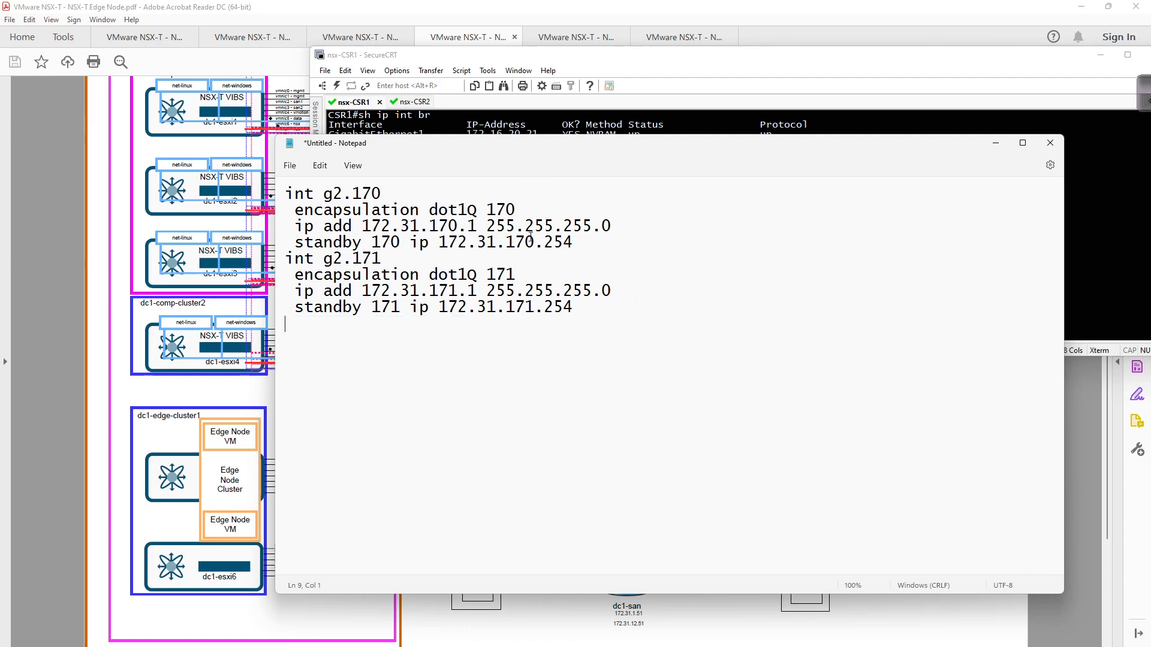
- Change the addresses to 172.31.170.2 and 172.31.171.2 and select all eight config lines
click(481, 225)
key(BackSpace)
text(2)
key(shift+Up)
key(shift+Up)
key(shift+Up)
key(shift+Up)
key(shift+Up)
key(shift+Up)
key(shift+Up)
key(shift+Up)
key(ctrl+c)
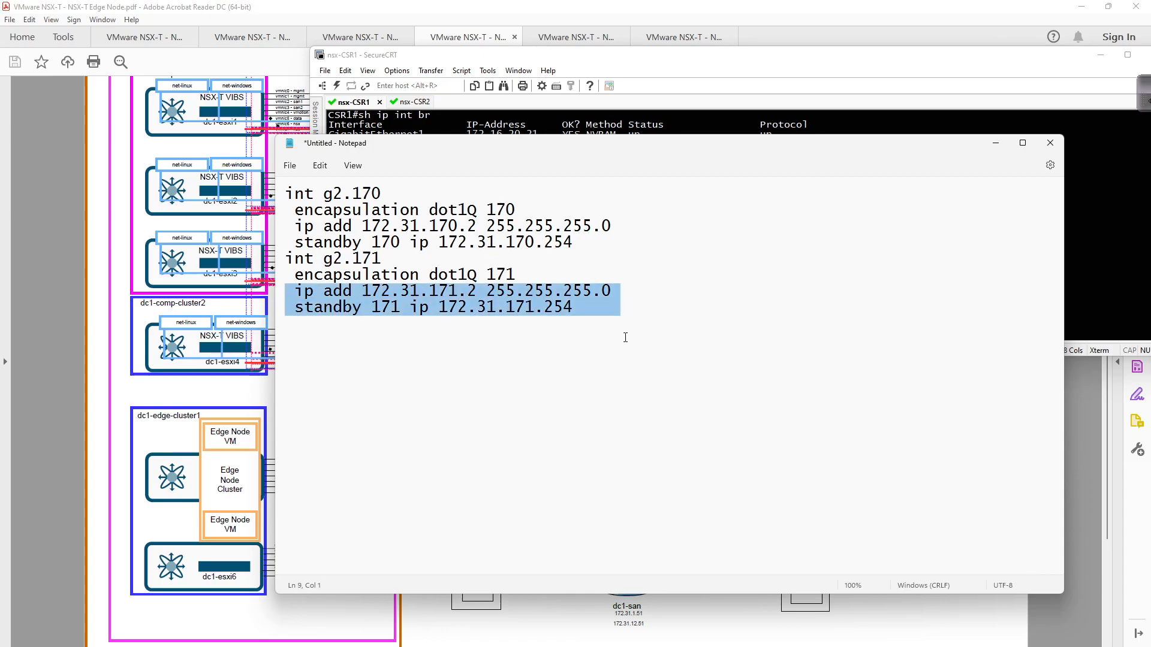
- Save CSR1's running configuration with do wr
click(907, 123)
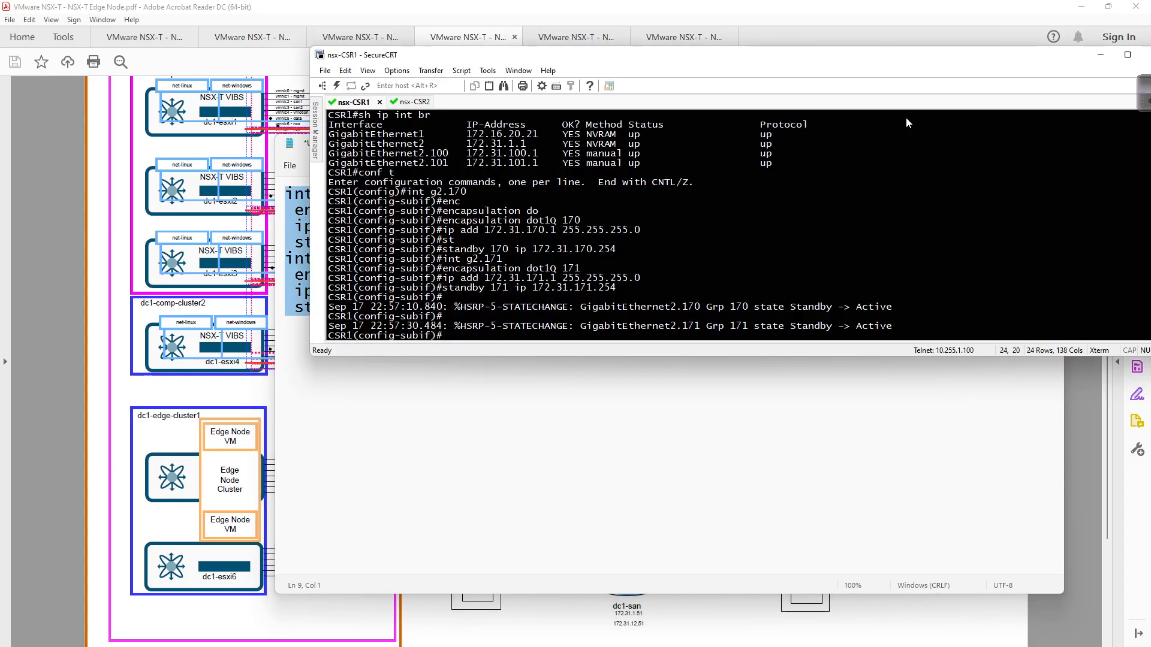
text(do wr)
key(Return)
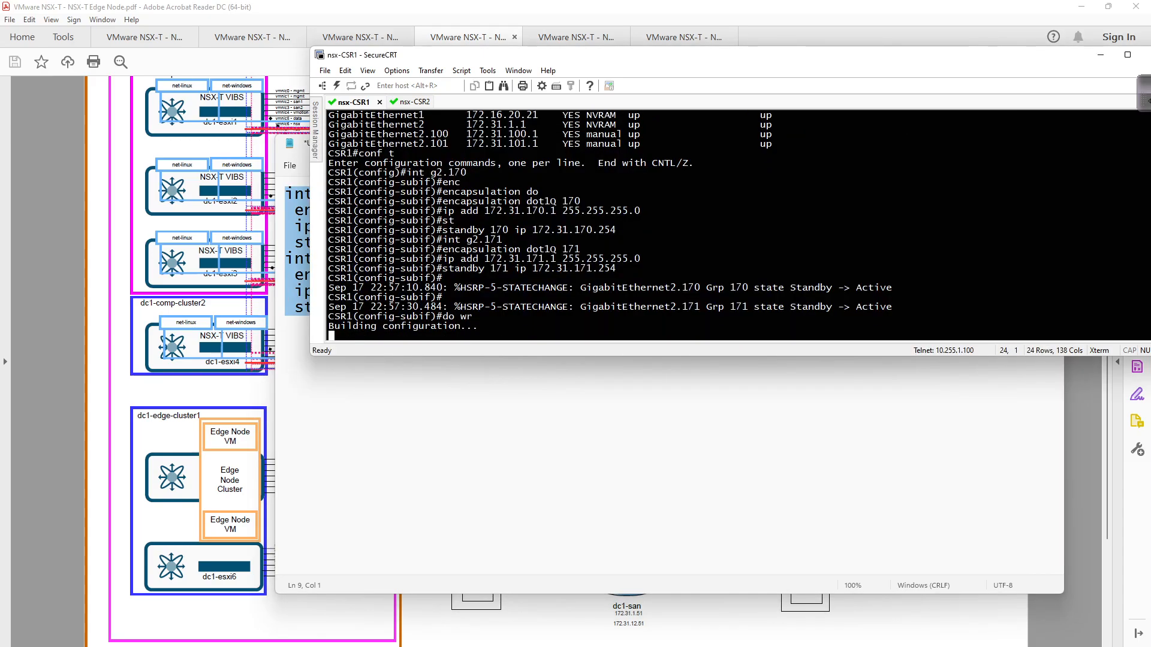
- On CSR2, paste the g2.170/g2.171 config in configure mode, save it with do wr, and minimize SecureCRT
click(413, 102)
key(Return)
text(en)
key(Return)
text(conf t)
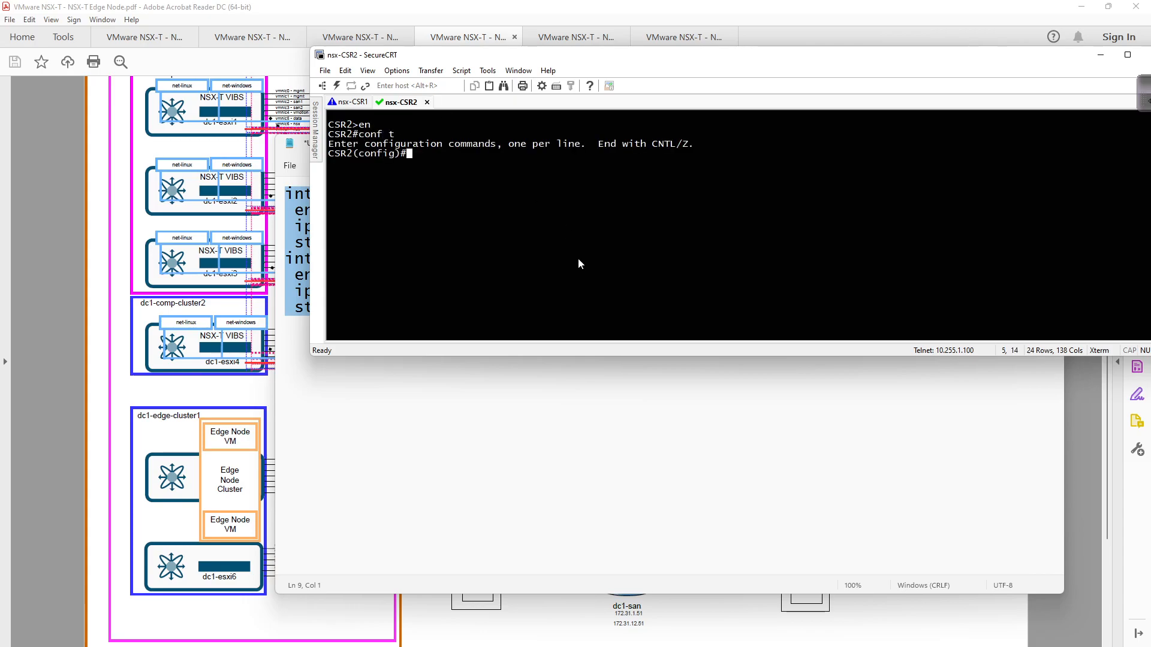
right_click(578, 258)
text(do wr)
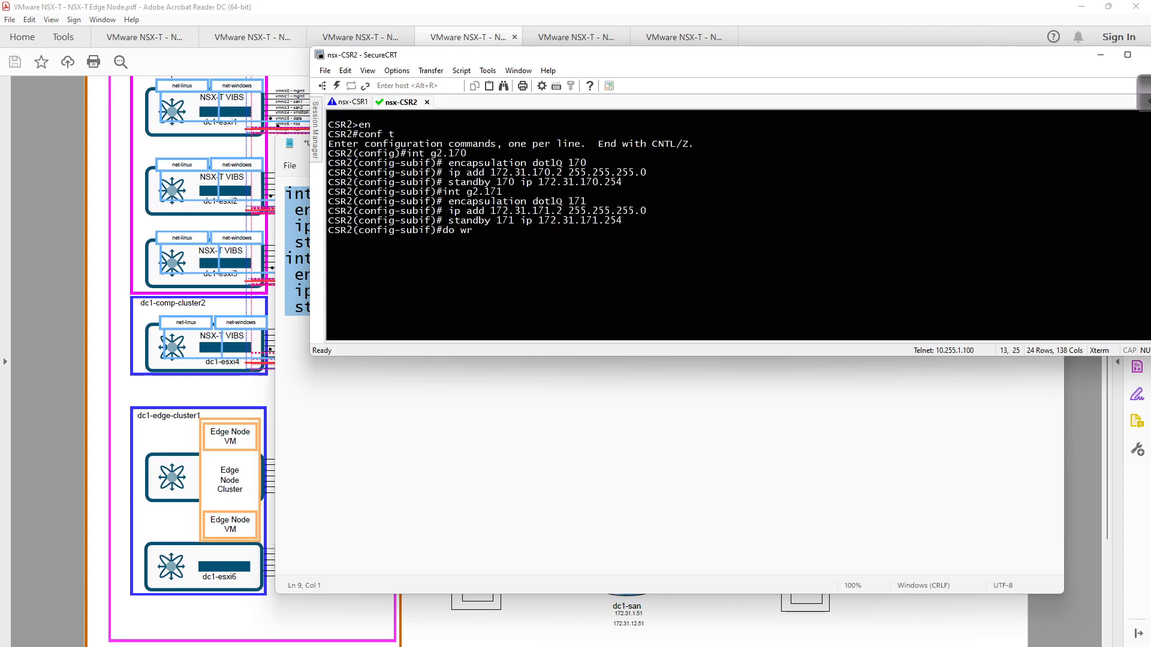
key(Return)
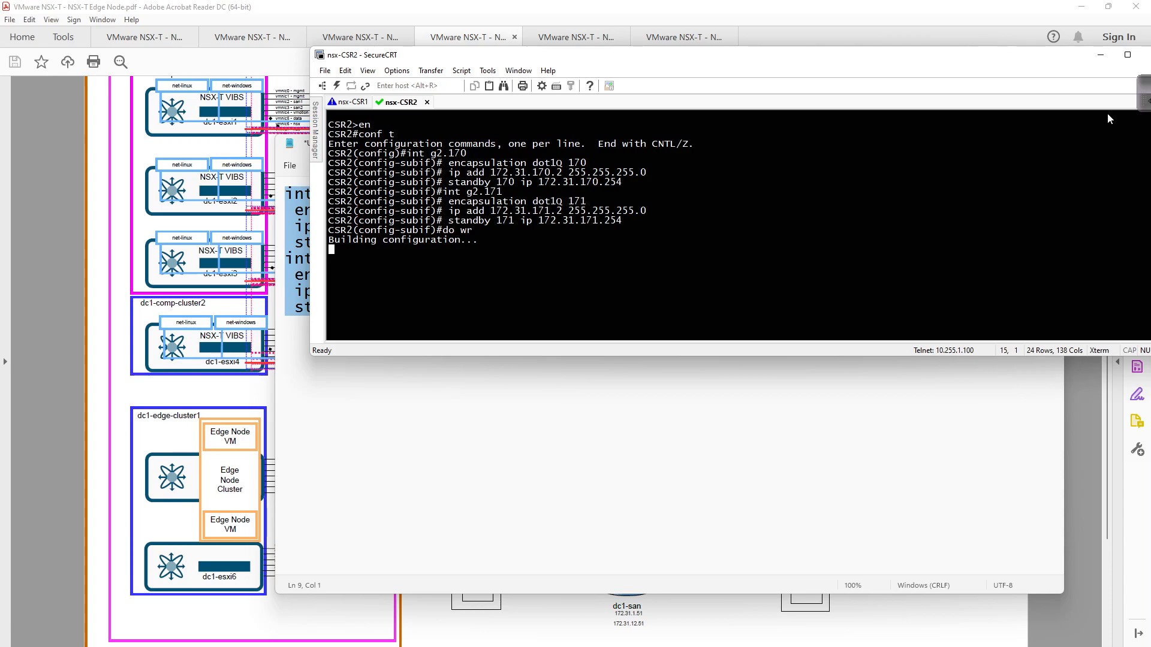
click(1100, 57)
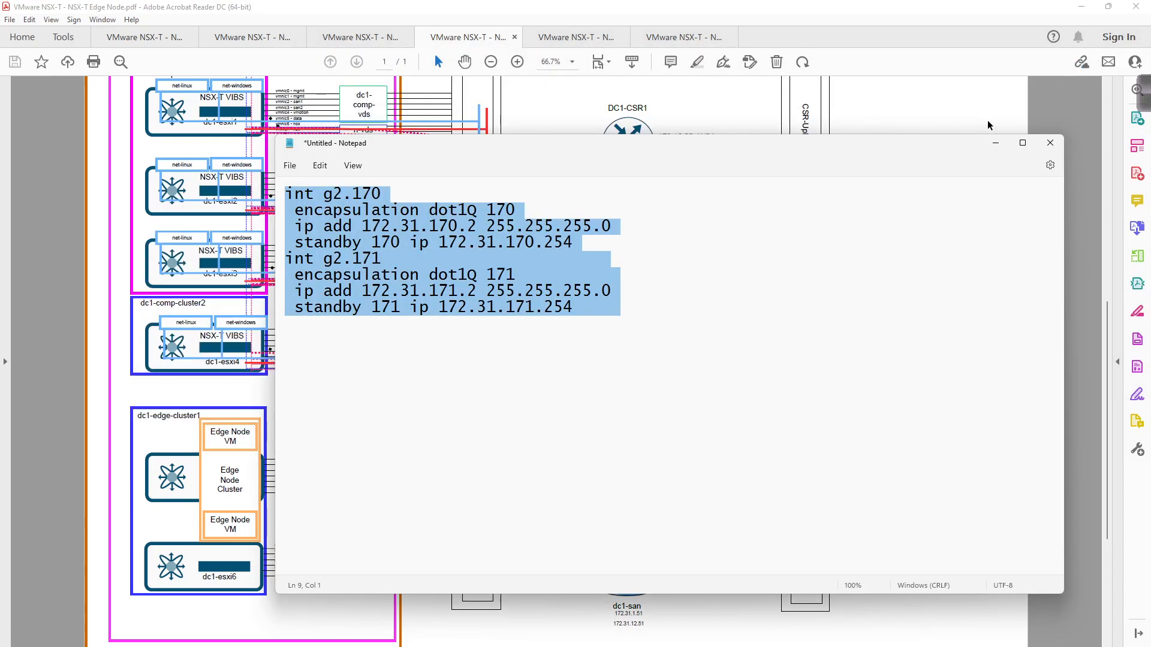
- Minimize the notes and PDF viewer, then show the NSX Edge Transport Nodes page in Chrome
click(995, 136)
click(1082, 7)
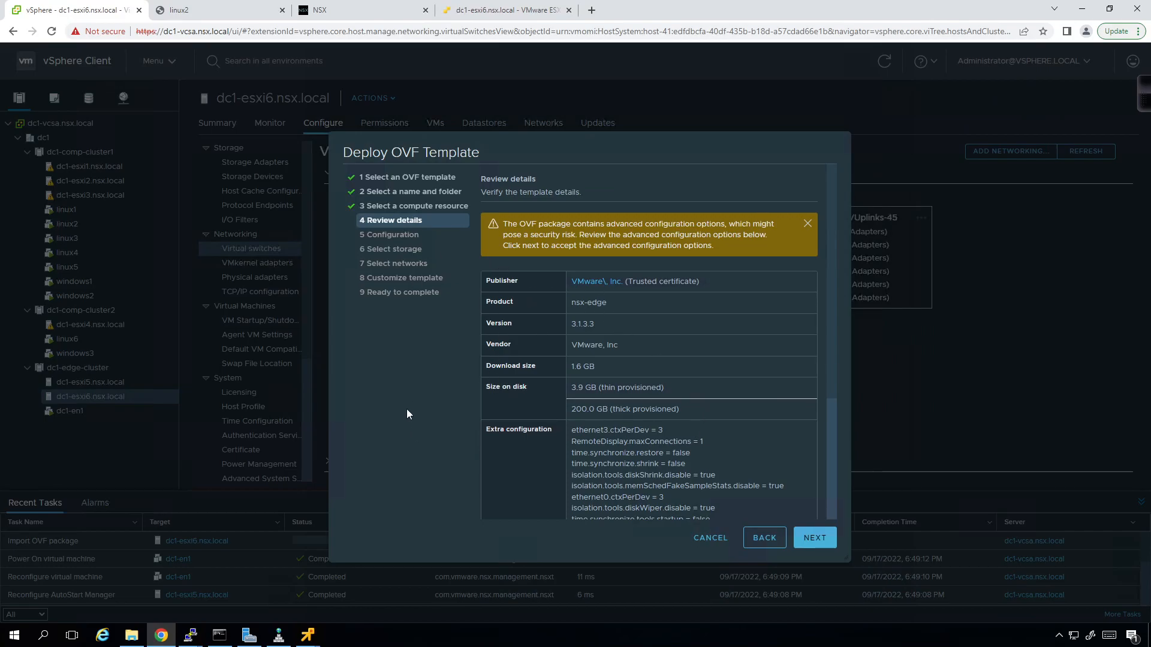
click(379, 10)
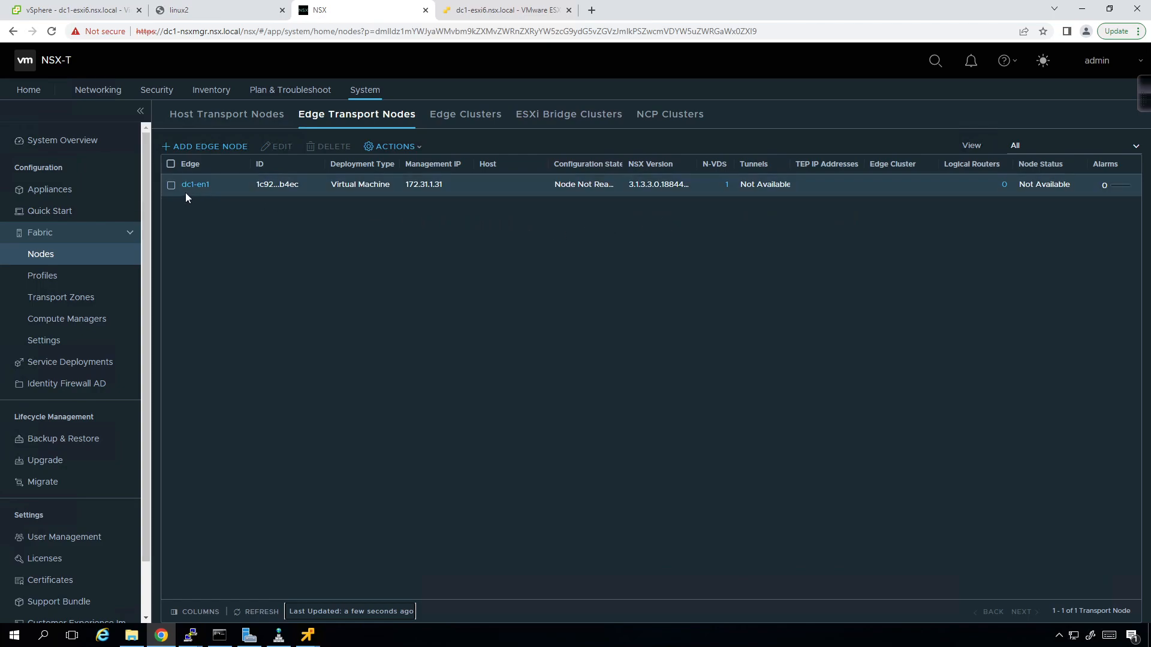
- Inspect dc1-en1 via Actions > Change Node Settings, then cancel without changes
click(172, 186)
click(408, 148)
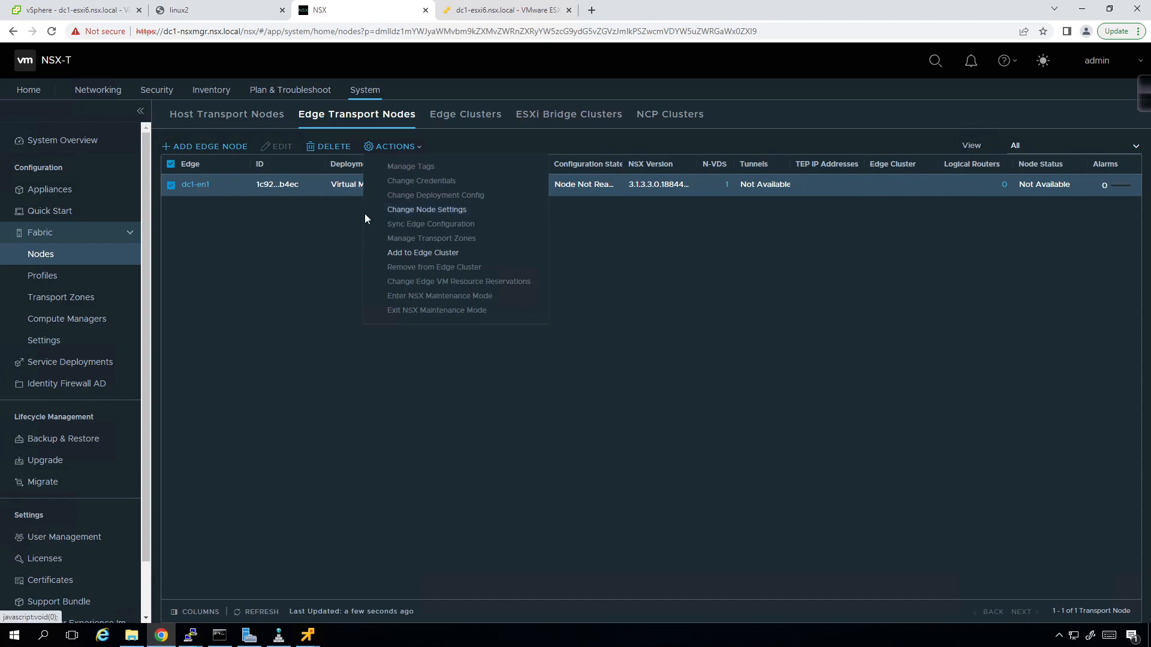
click(413, 210)
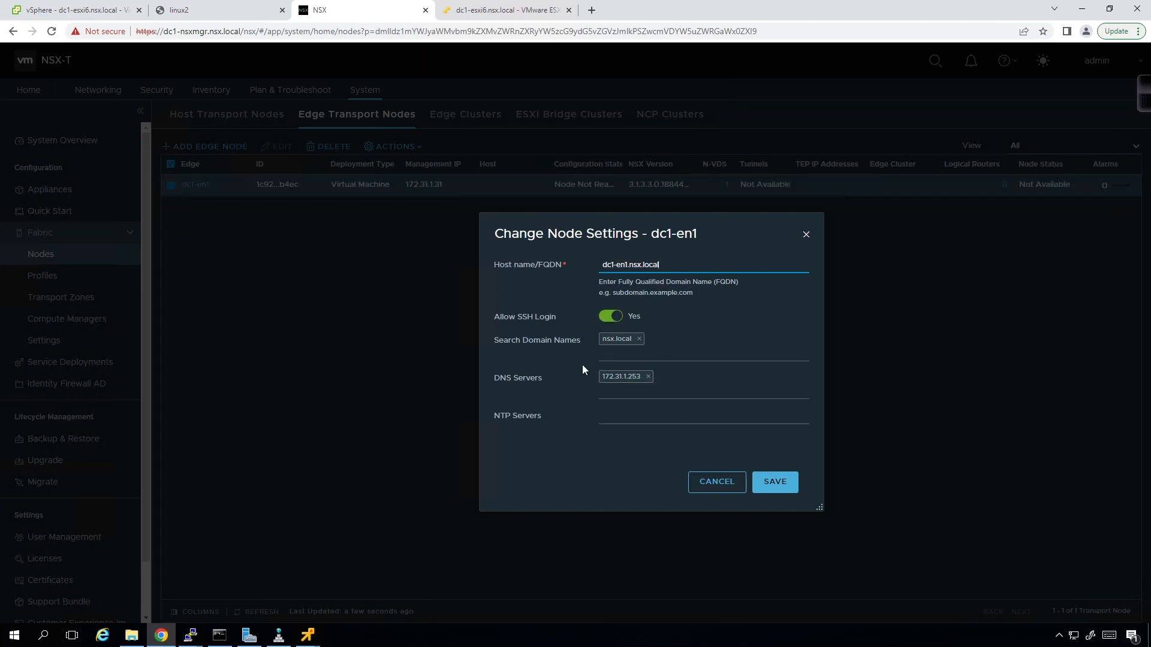
click(720, 486)
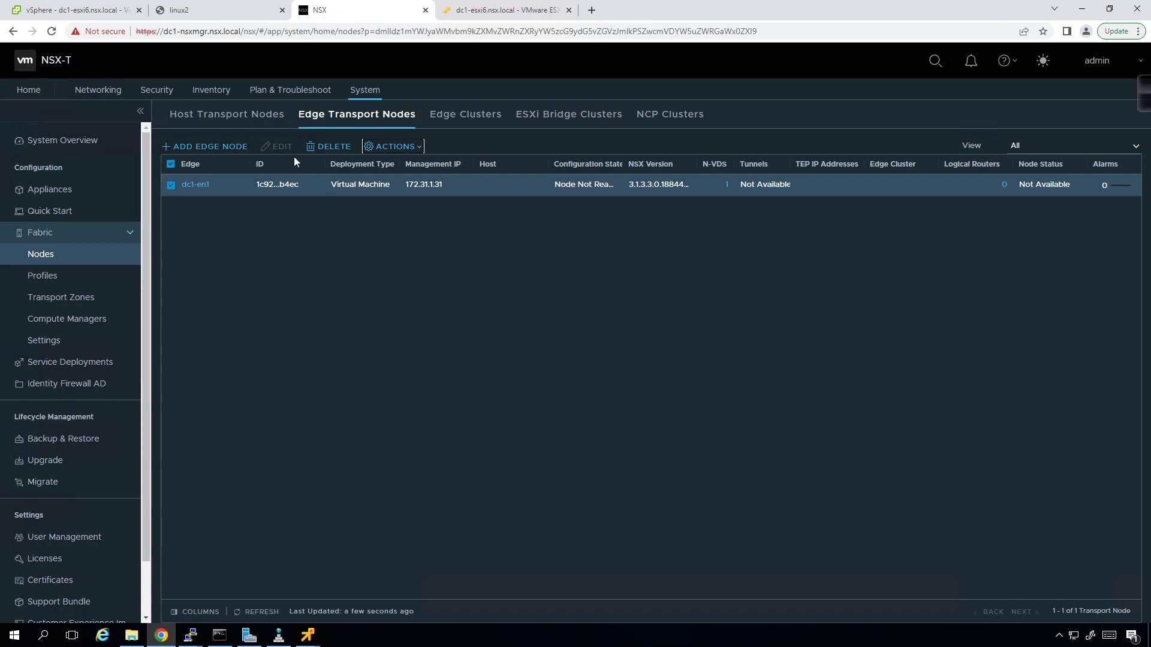
click(172, 187)
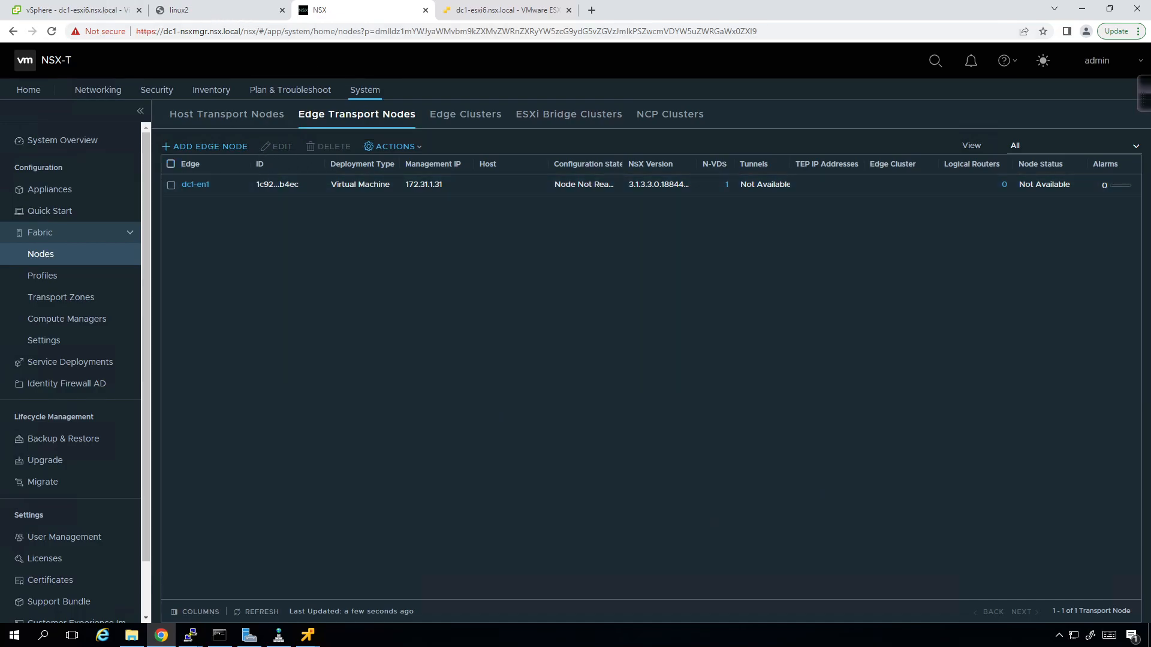
key(ctrl+1)
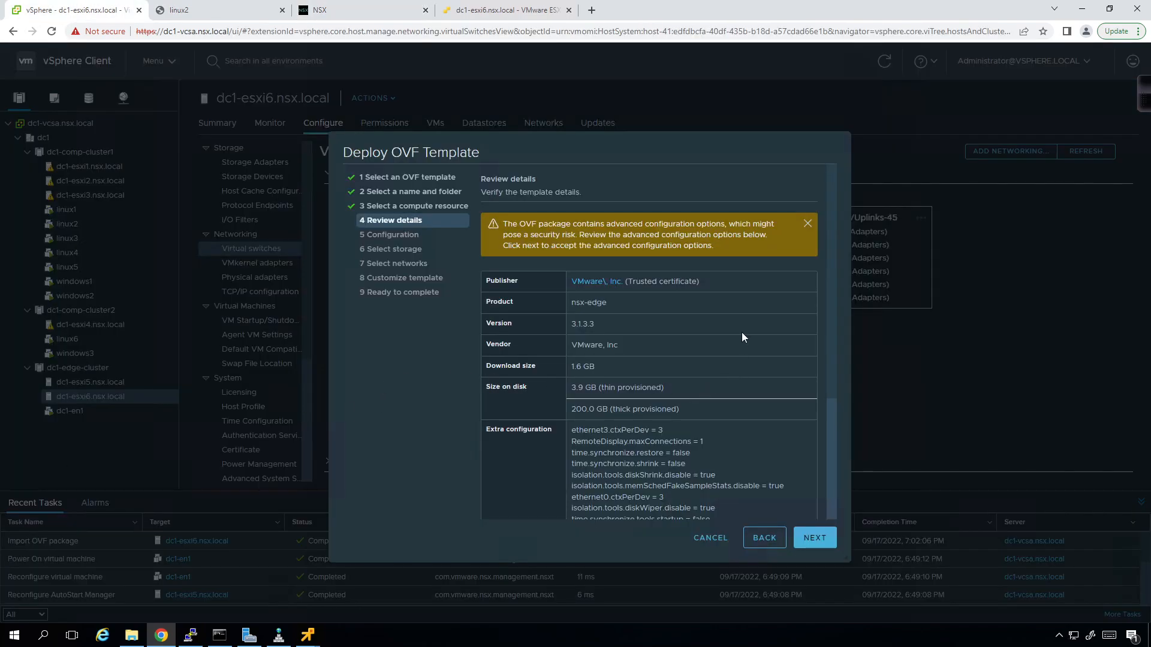
click(354, 9)
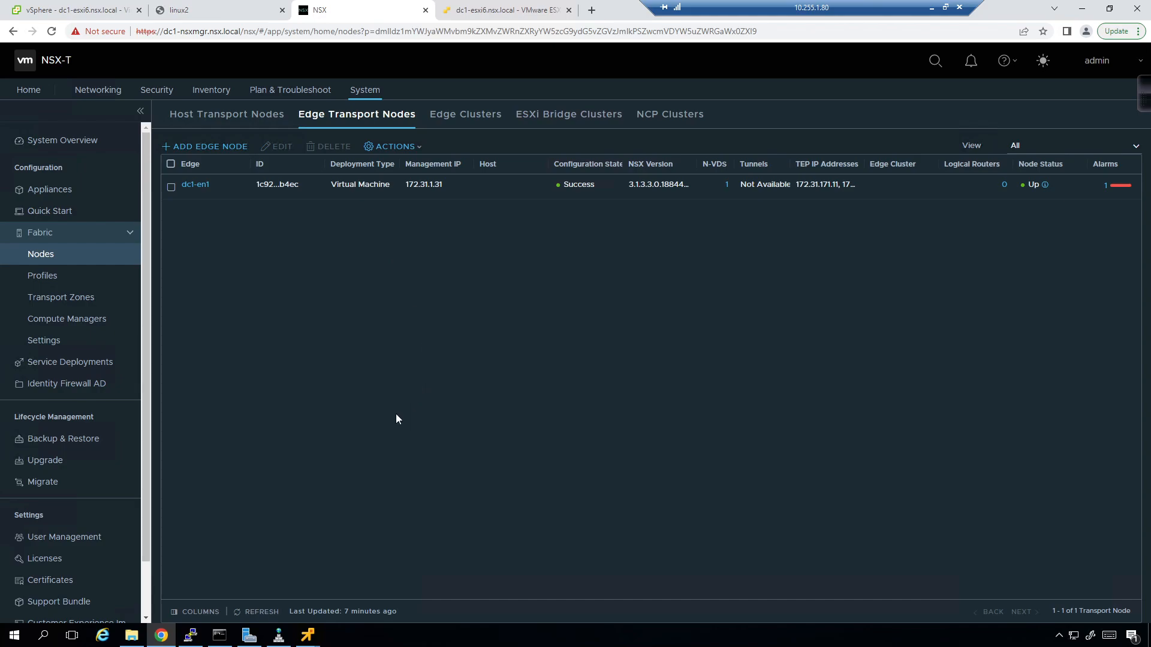
- Refresh the list, review dc1-en1's alarms, and widen TEP IP Addresses to show 172.31.171.11 and .12
click(282, 614)
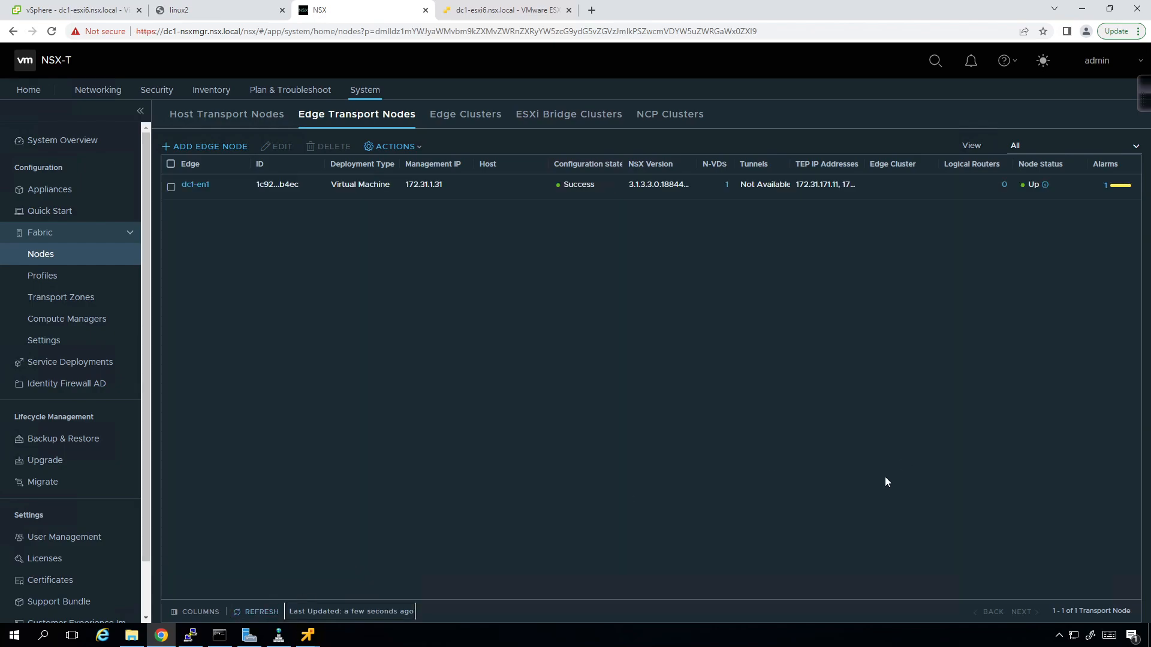
click(1119, 186)
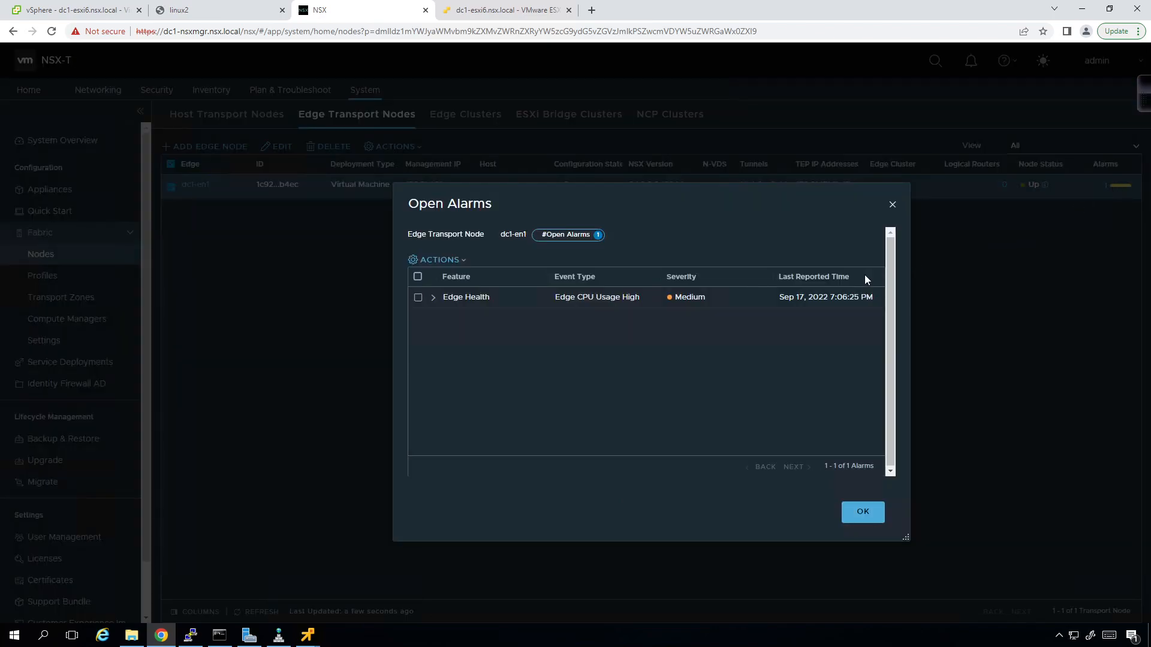
click(863, 514)
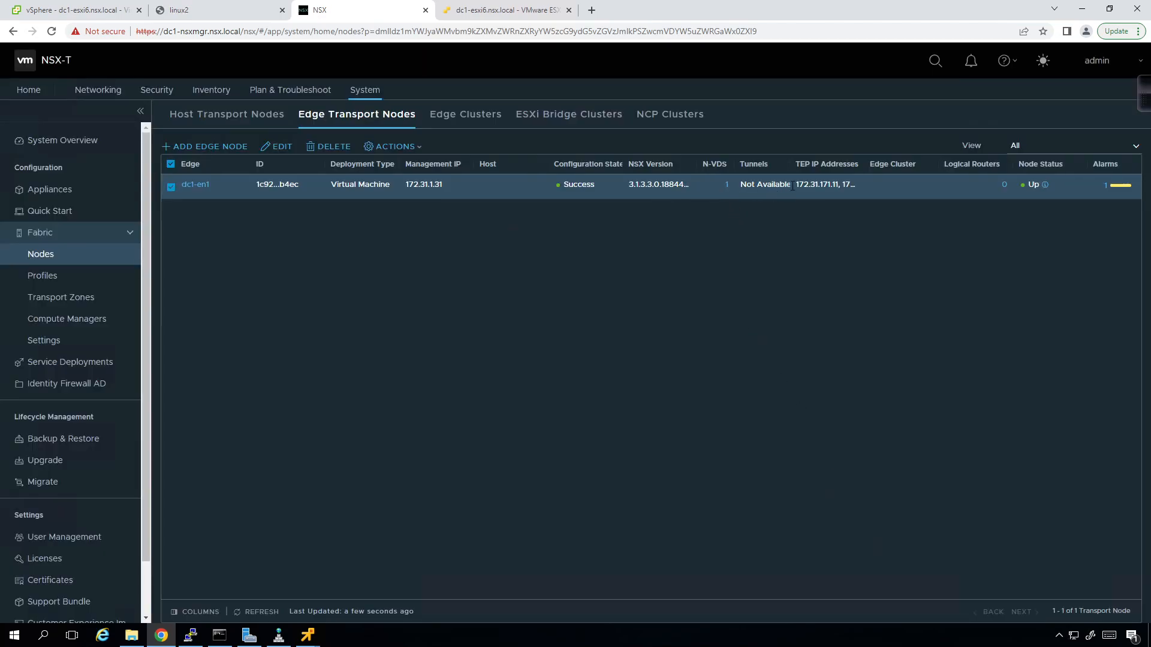
drag(864, 164, 905, 164)
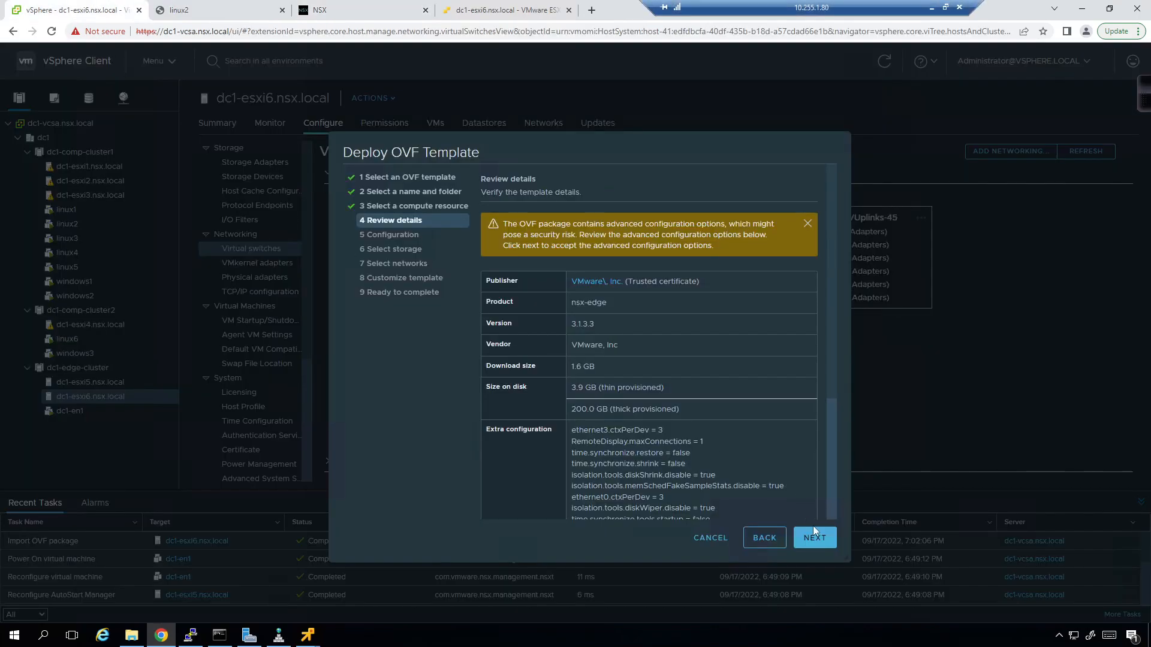
- Choose the Small deployment size and thin-provisioned storage on the san1 datastore
click(814, 528)
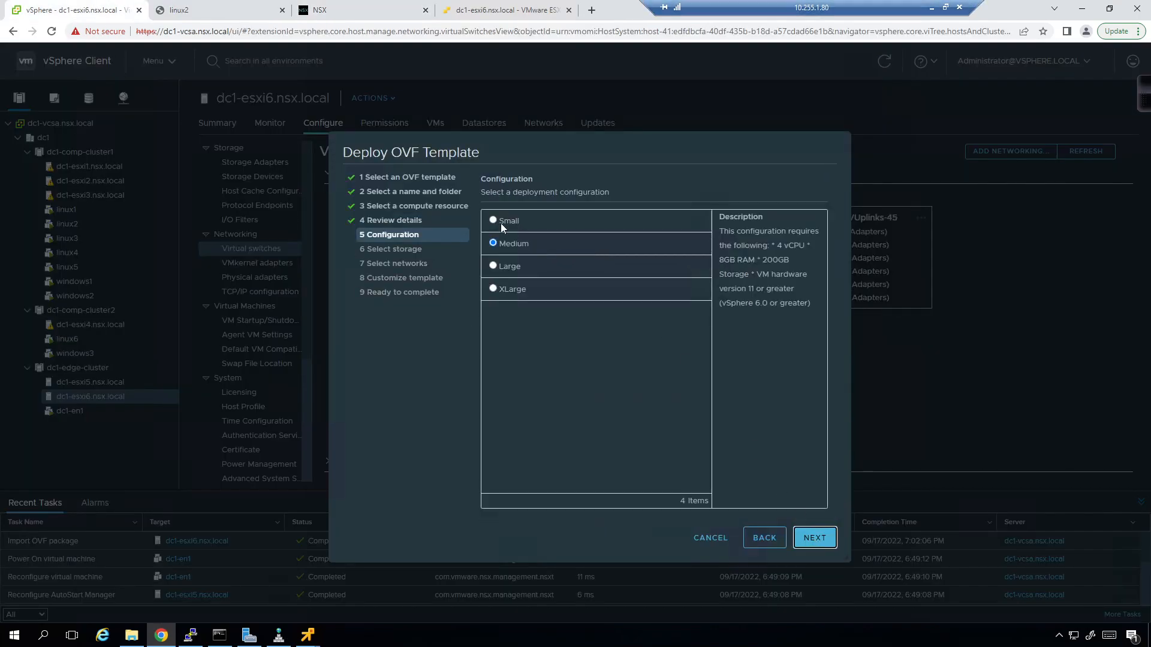
click(501, 223)
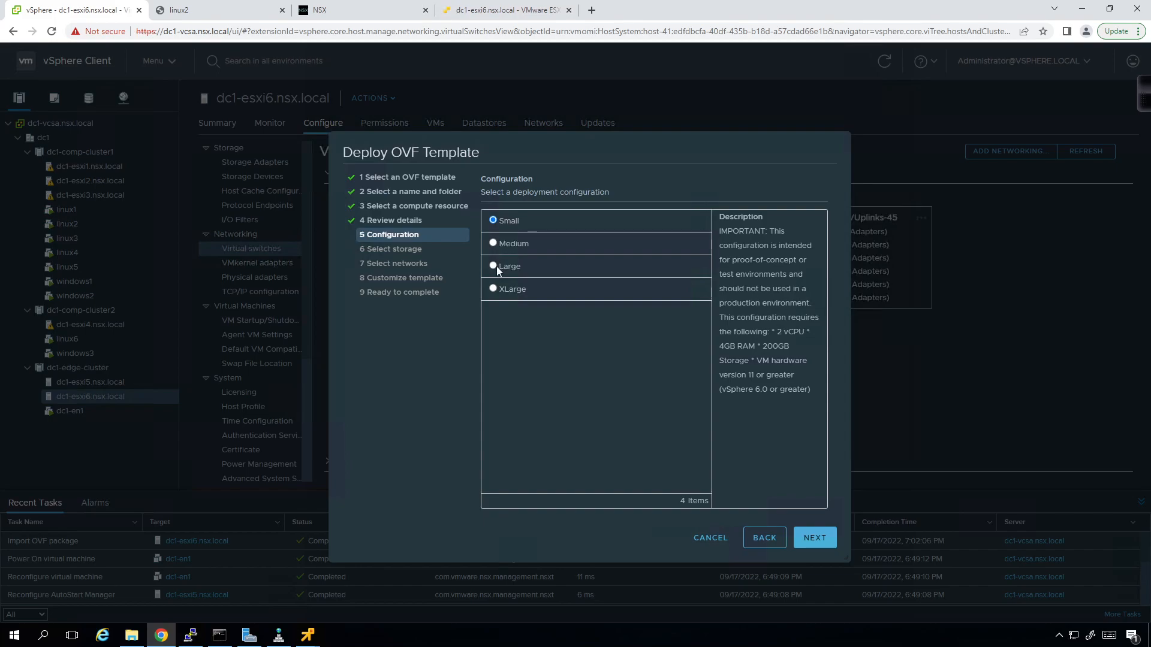
click(815, 540)
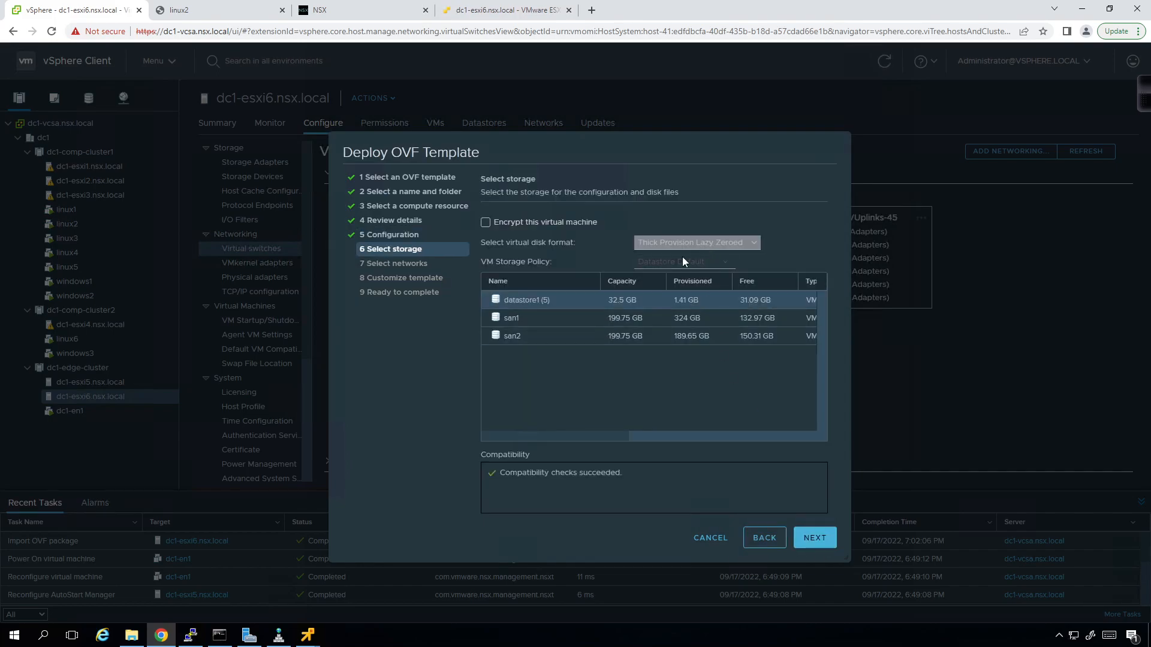
click(570, 319)
click(706, 248)
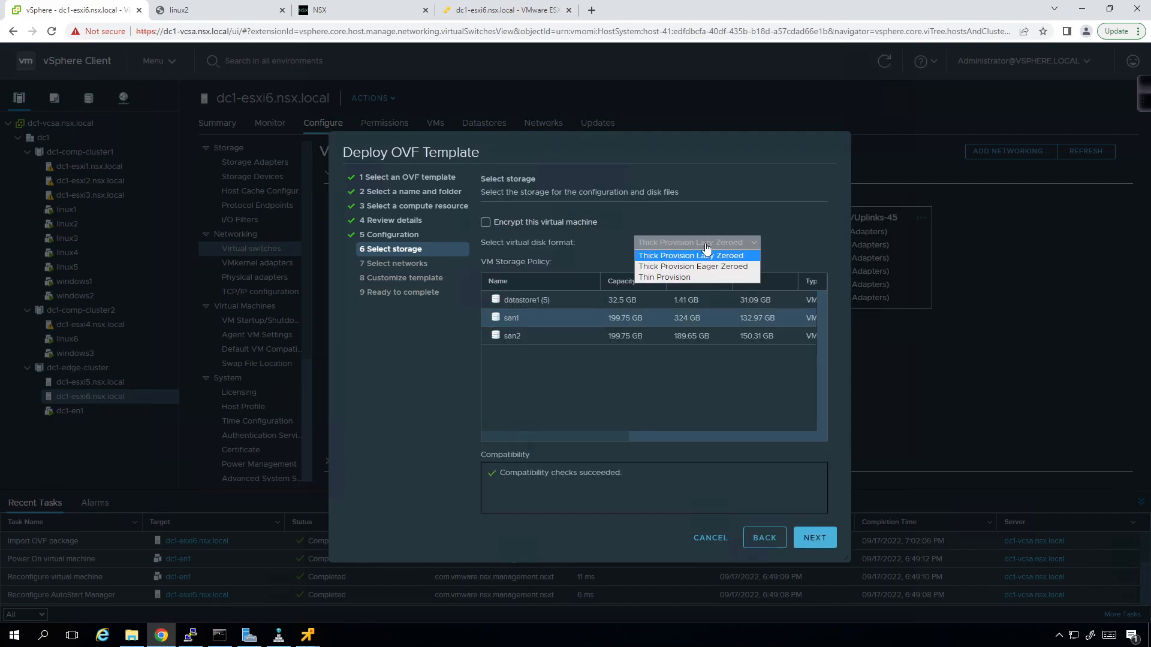
click(692, 278)
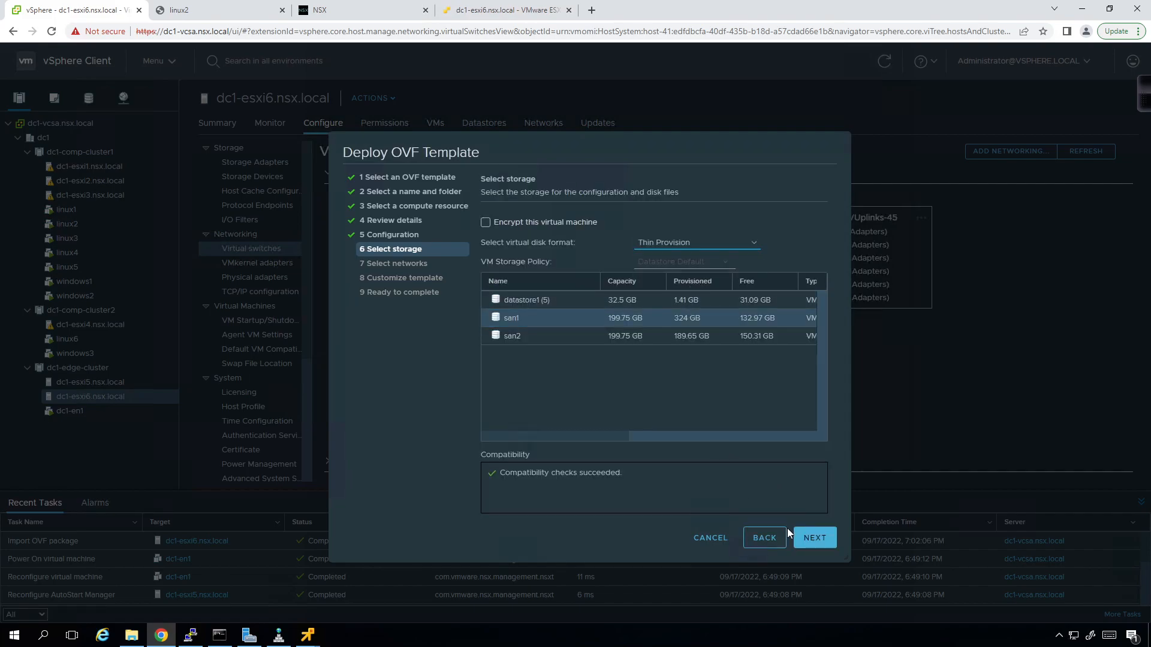
click(806, 538)
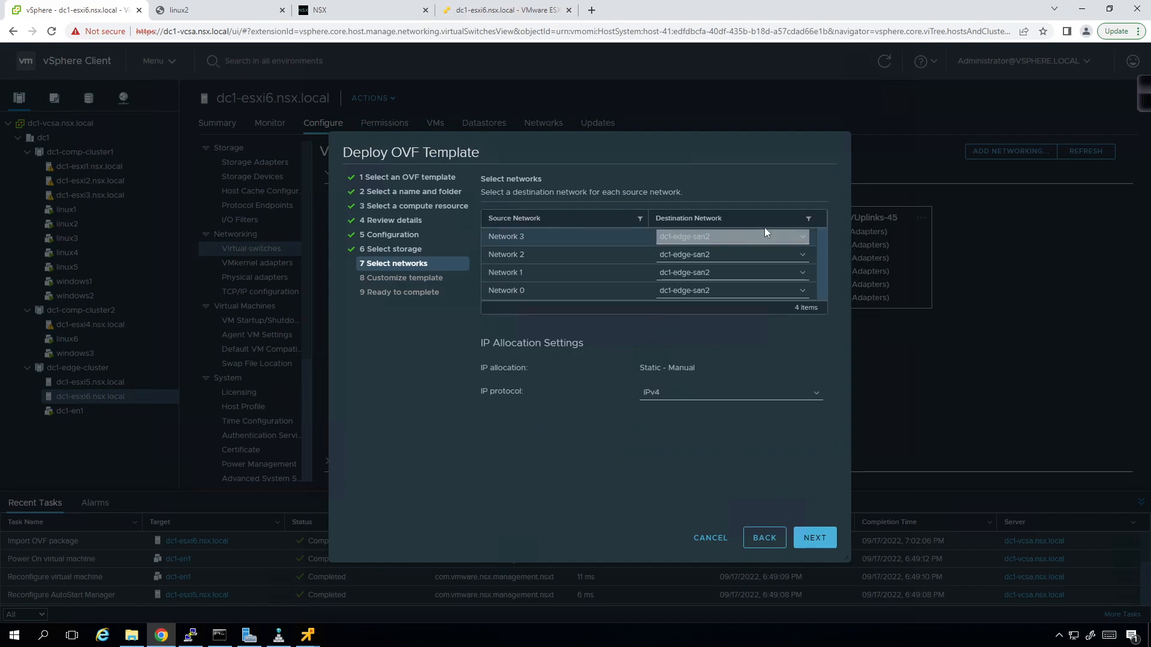
- Map Networks 0–1 to dc1-edge-mgmt and Networks 2–3 to dc1-edge-uplinks
click(807, 242)
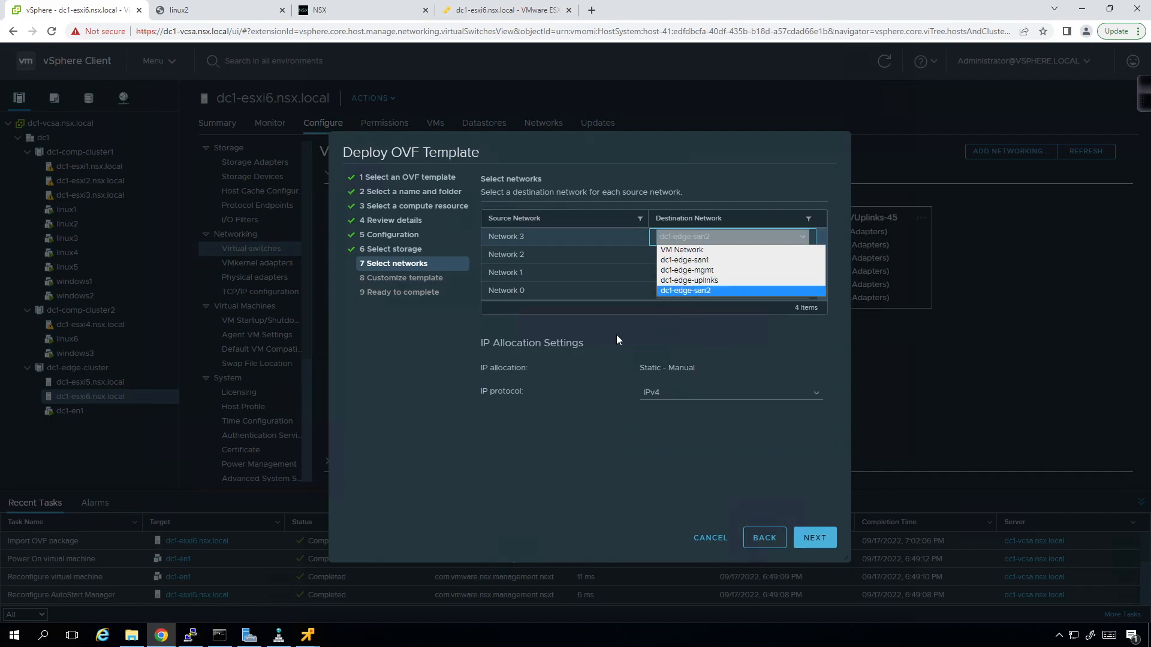
click(808, 239)
click(807, 293)
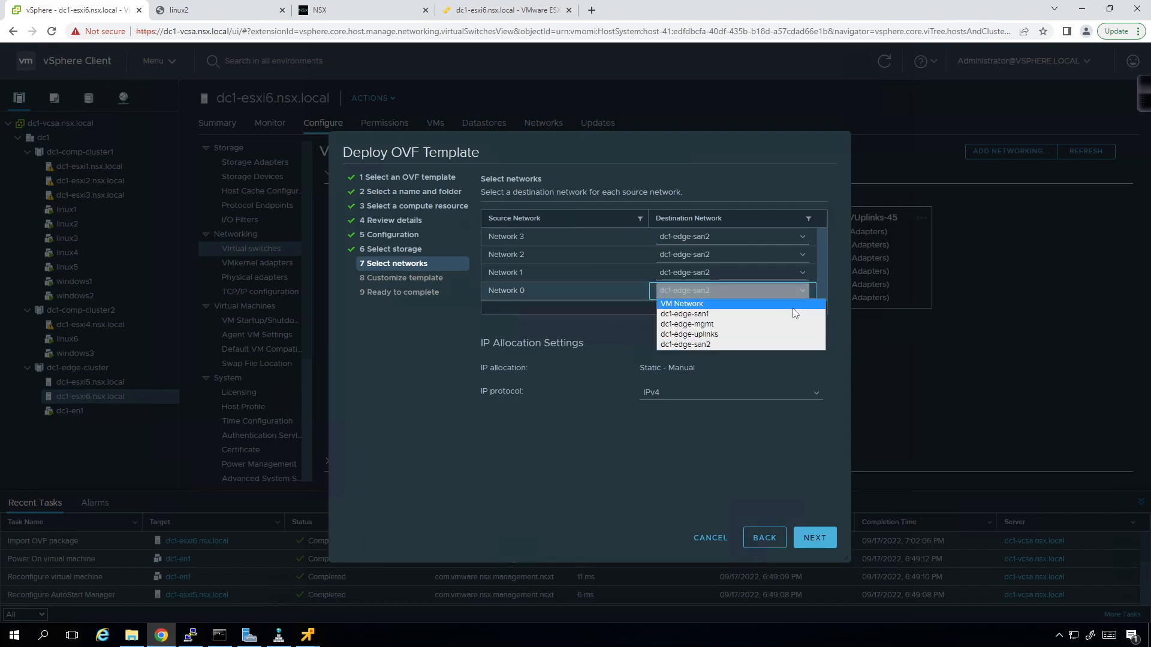
click(793, 306)
click(746, 336)
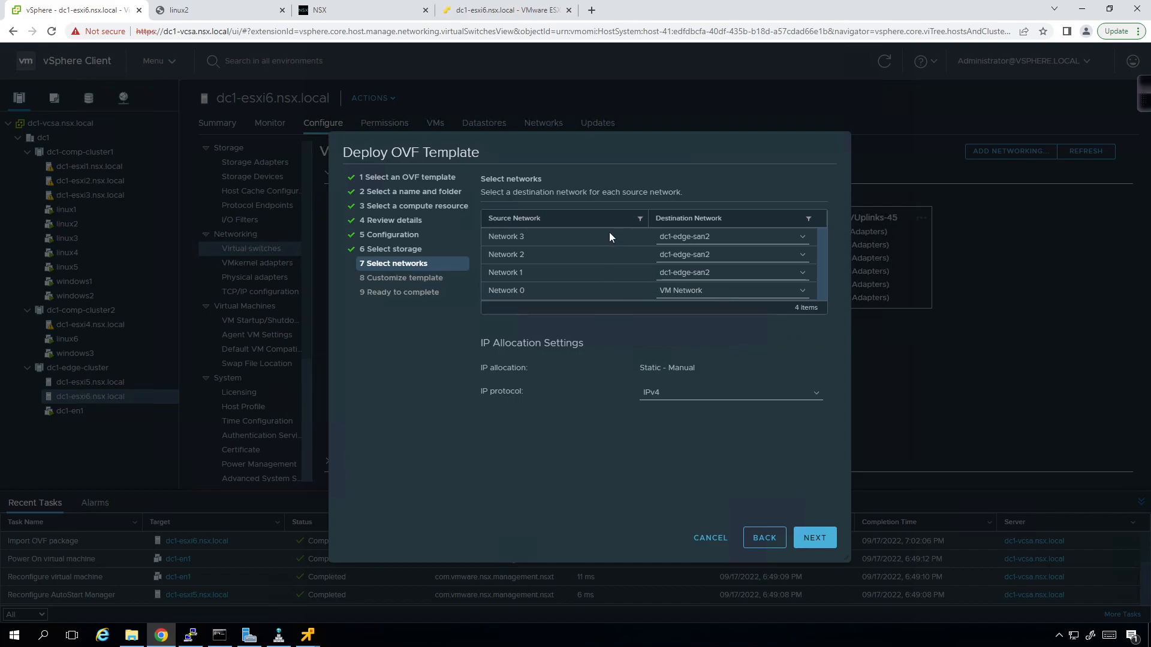
click(803, 273)
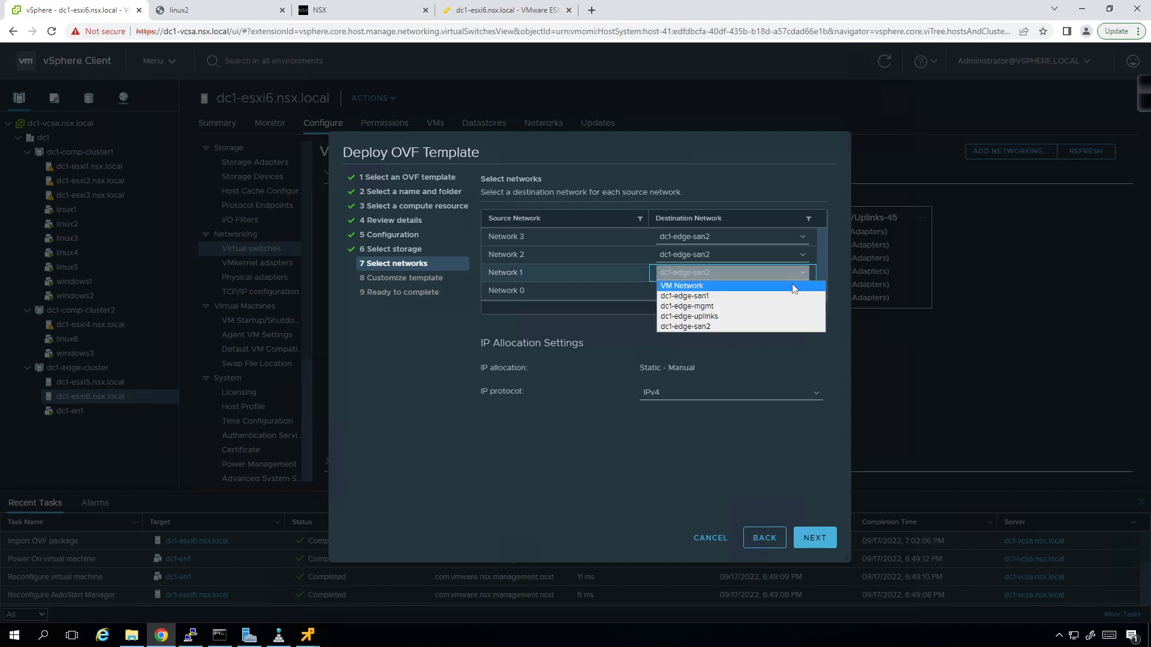
click(764, 306)
click(733, 294)
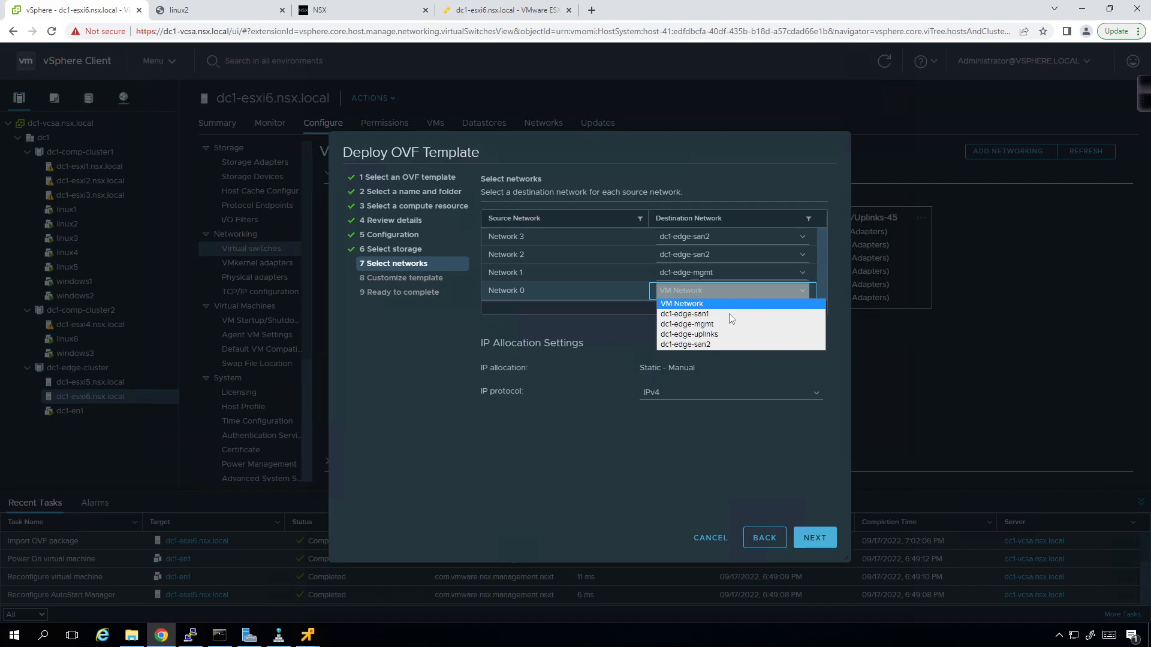
click(725, 324)
click(751, 258)
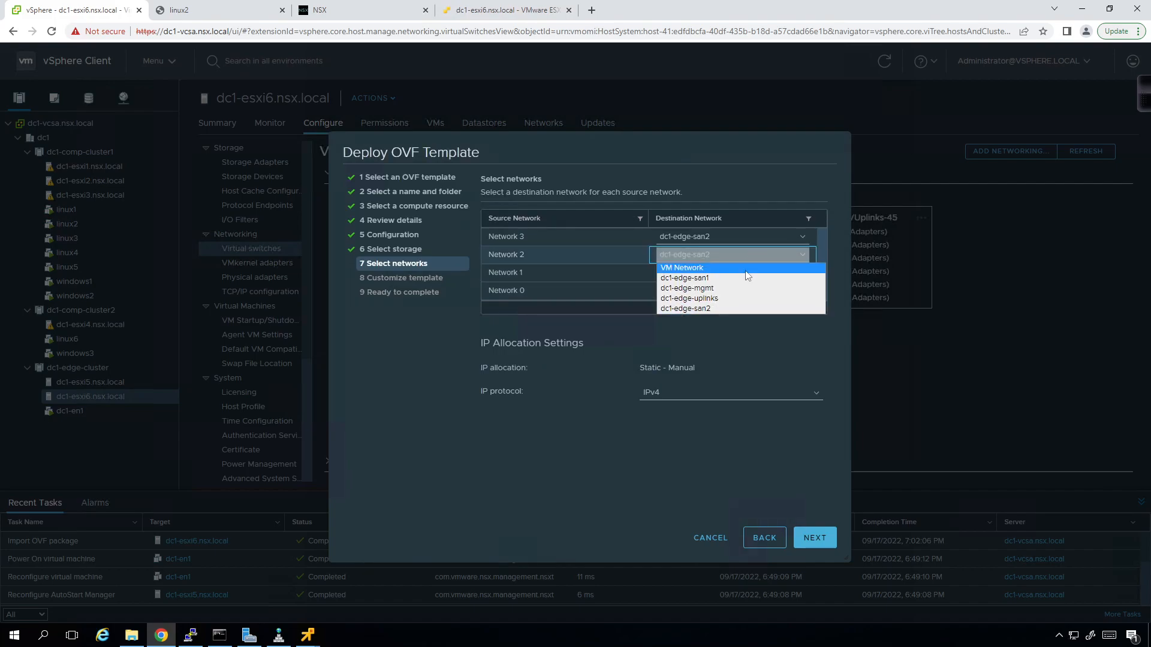
click(738, 302)
click(794, 241)
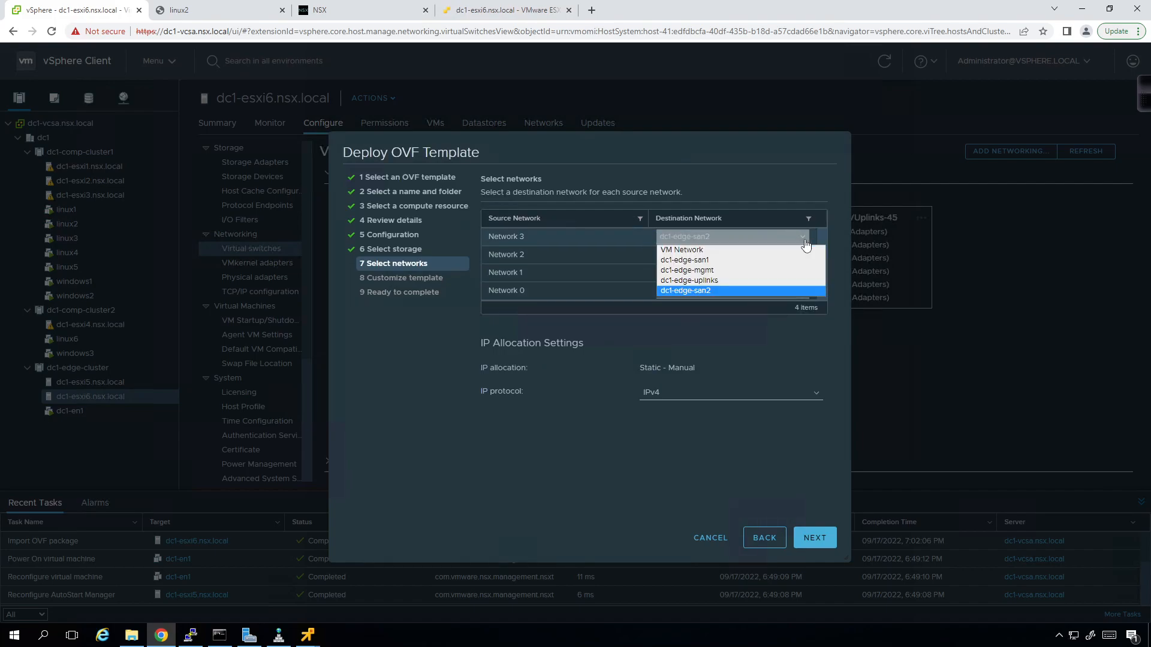
click(757, 282)
click(738, 291)
click(728, 271)
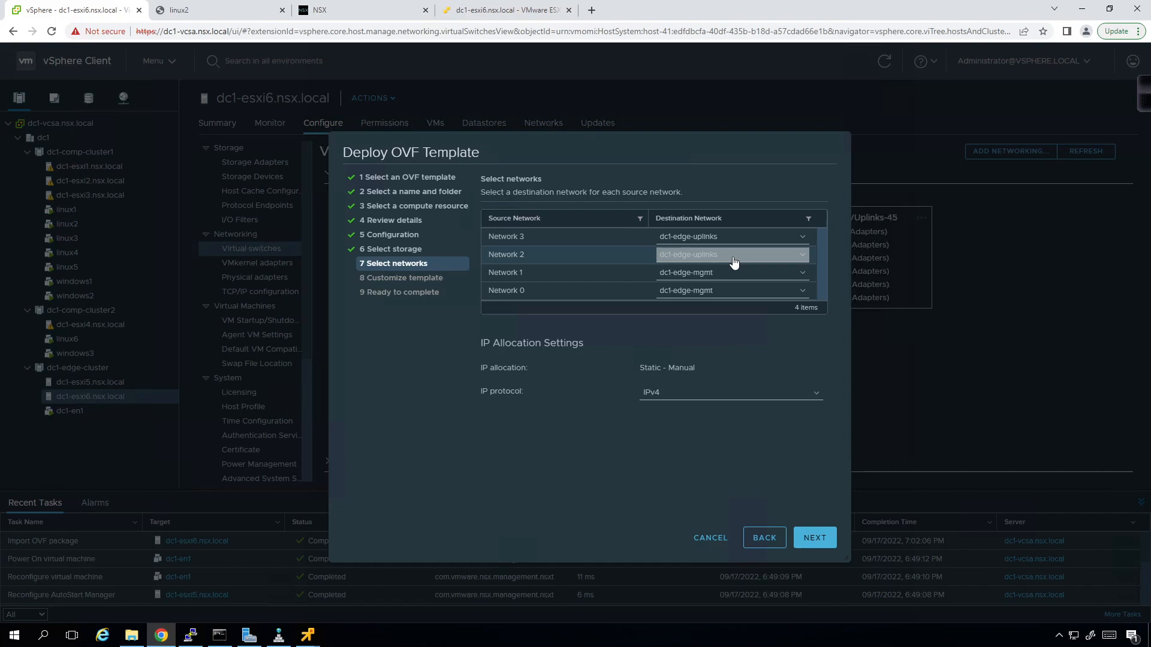
click(813, 527)
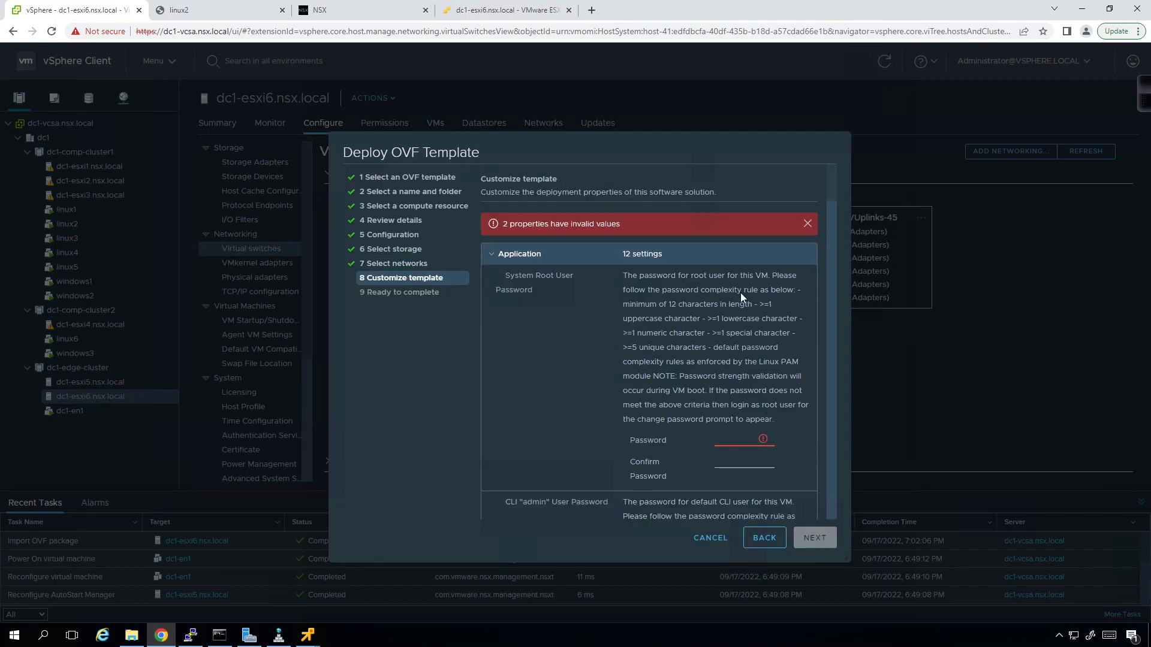
- Dismiss the invalid-property warning, then enter and confirm the root password
click(807, 224)
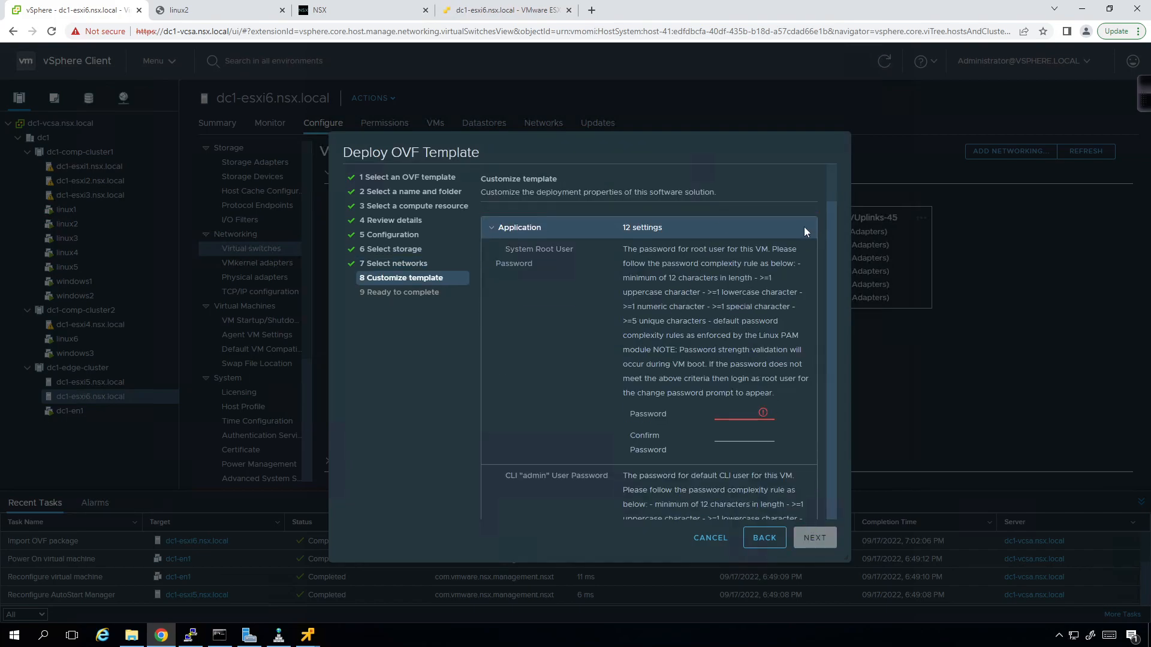
click(734, 412)
text(VM)
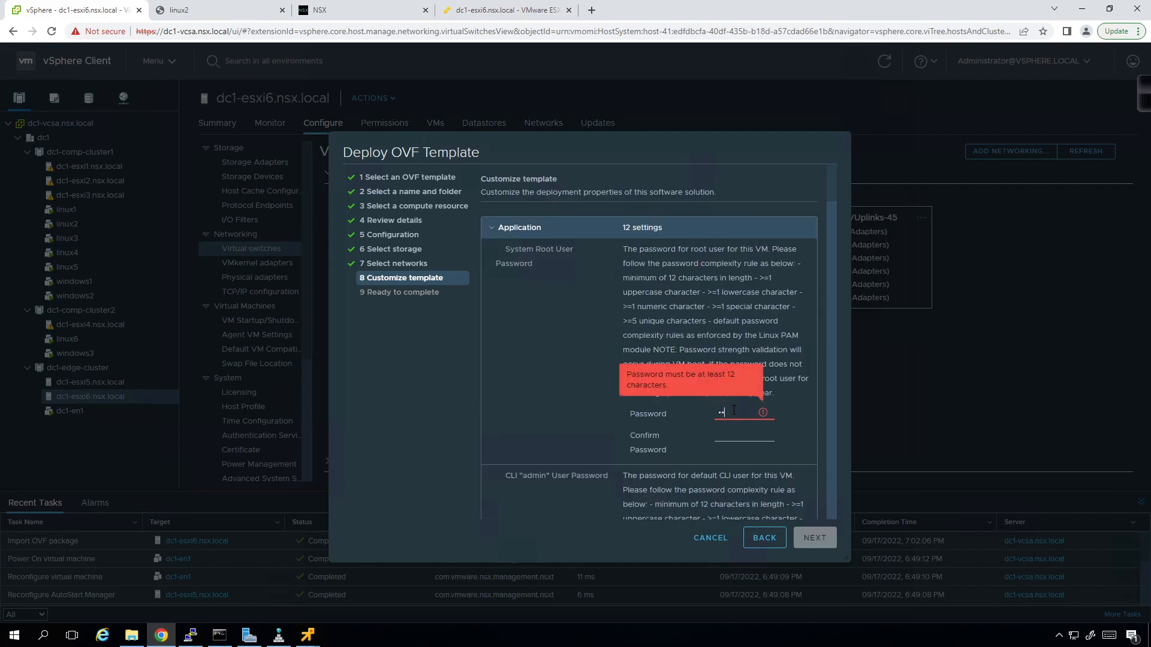
text(••••••••••)
key(Tab)
key(Tab)
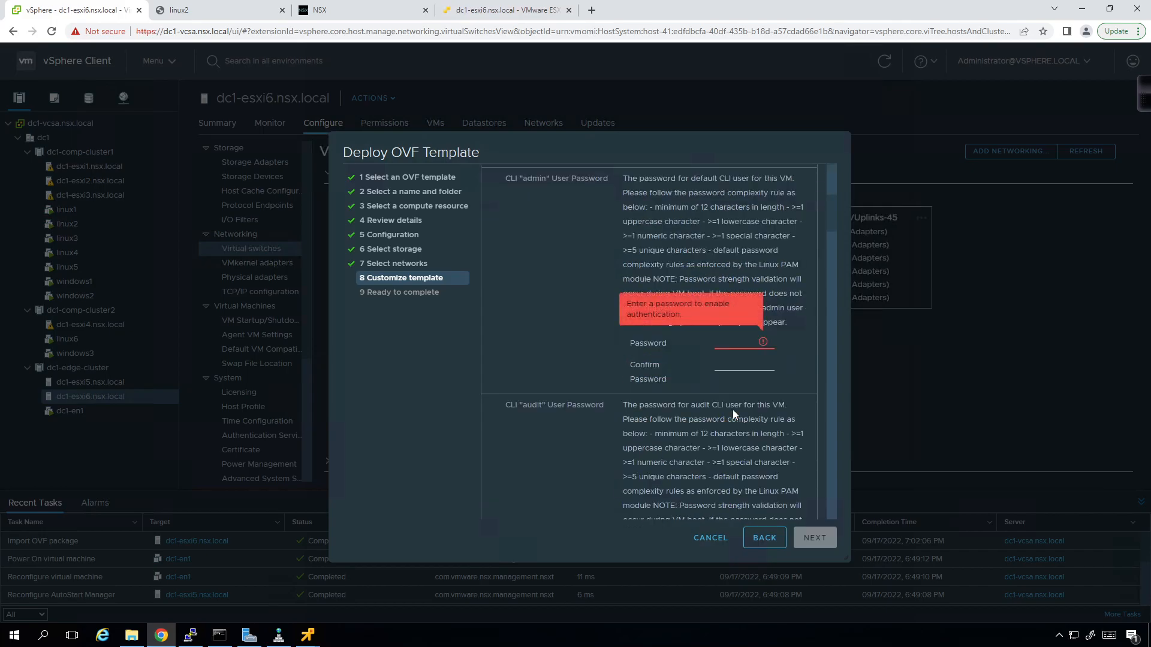
scroll(731, 252, up, 2)
click(732, 257)
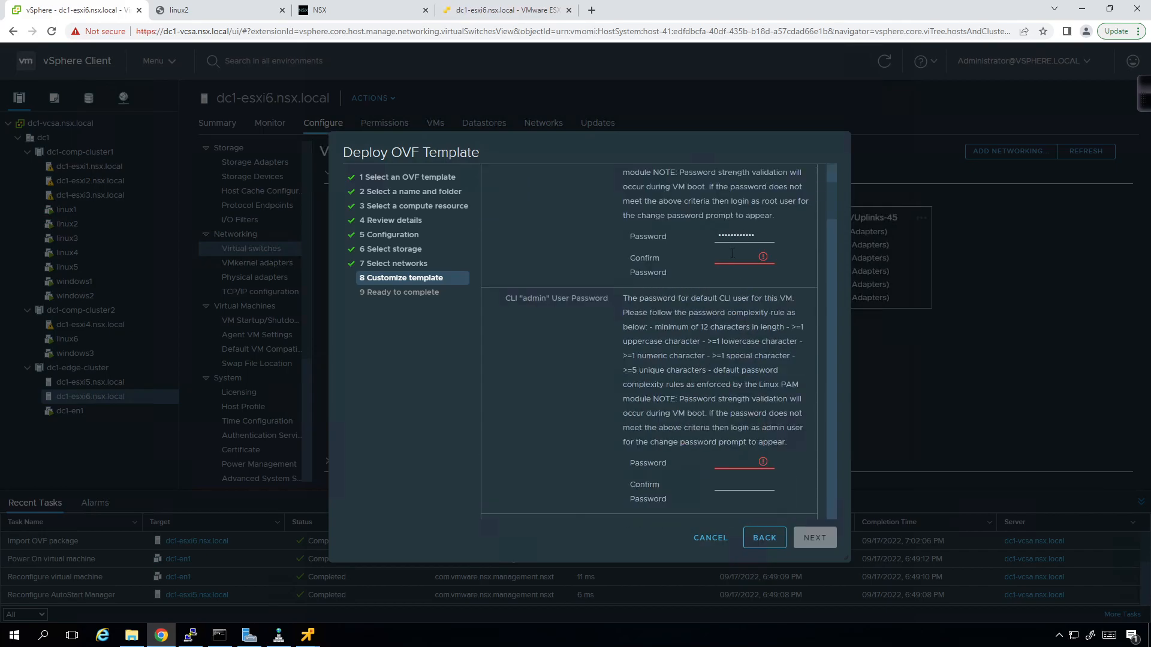
text(••••)
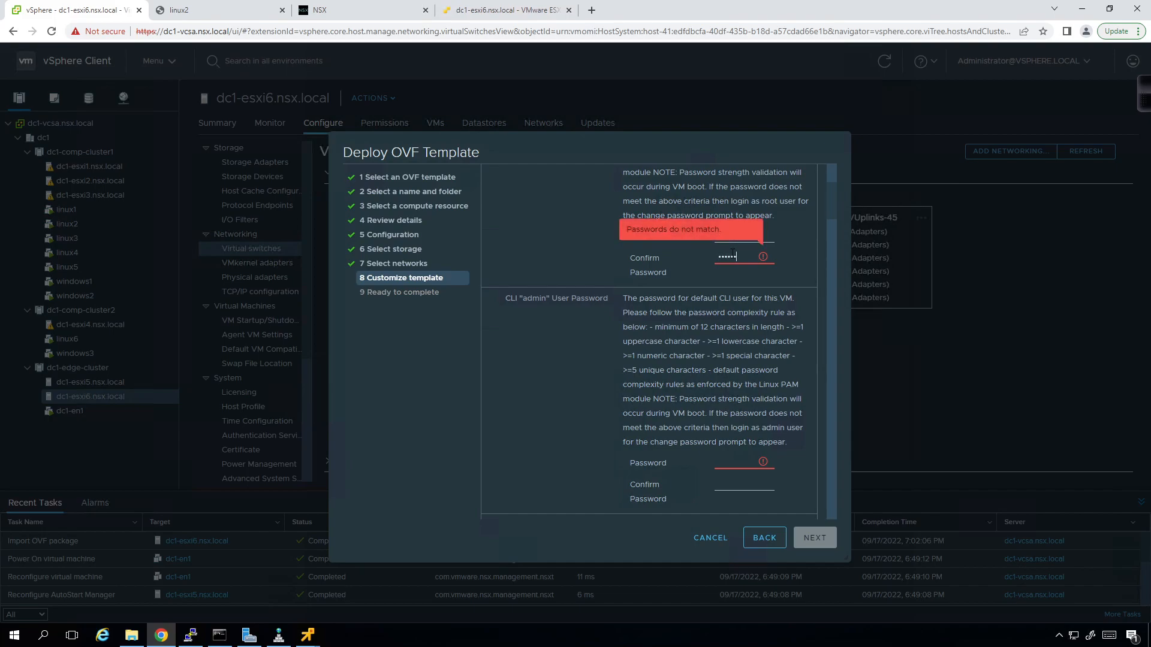
text(••••••)
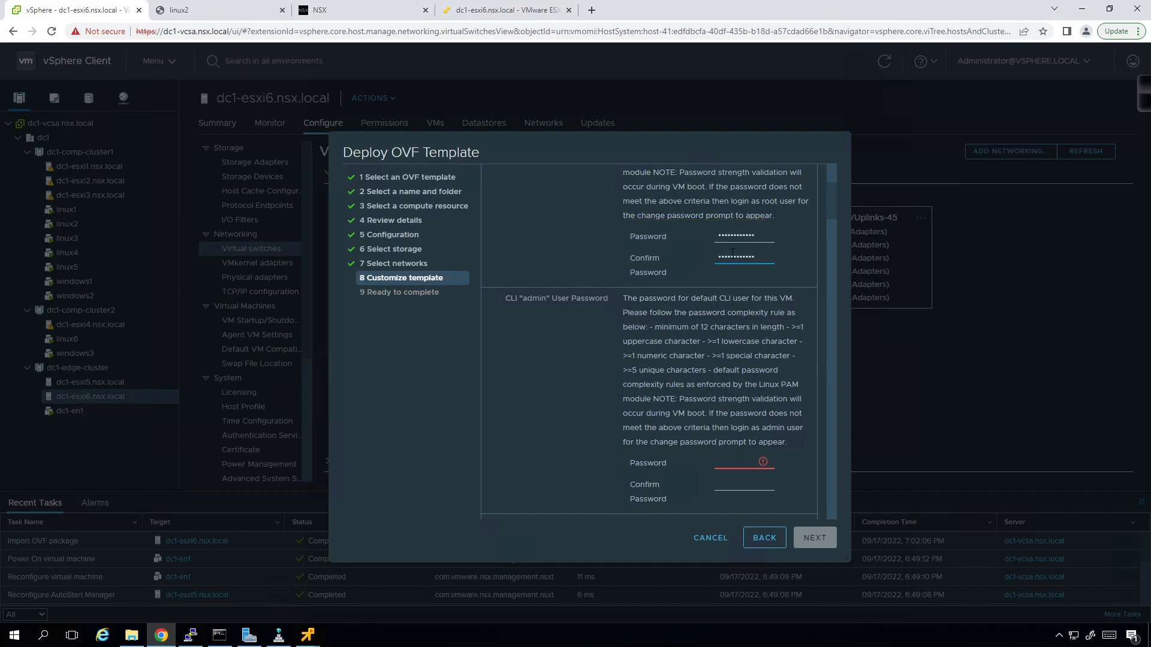
- Fill in the admin and audit passwords and their confirmations
key(Tab)
text(••••••••••••)
key(Tab)
text(••••••••••••)
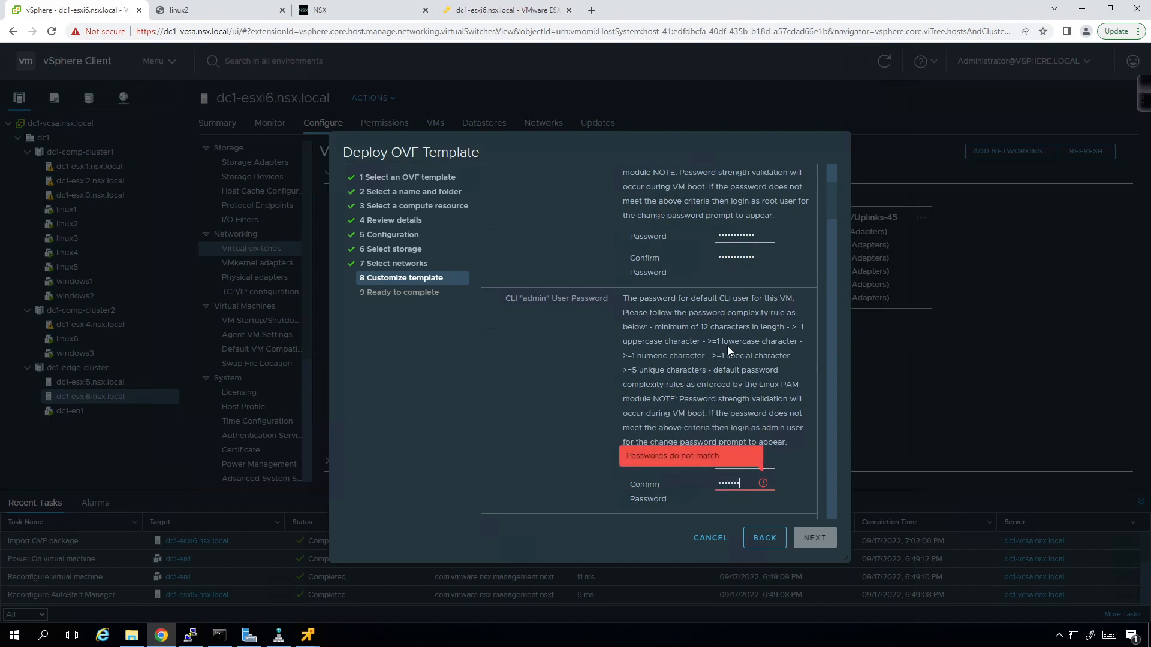
scroll(728, 347, down, 6)
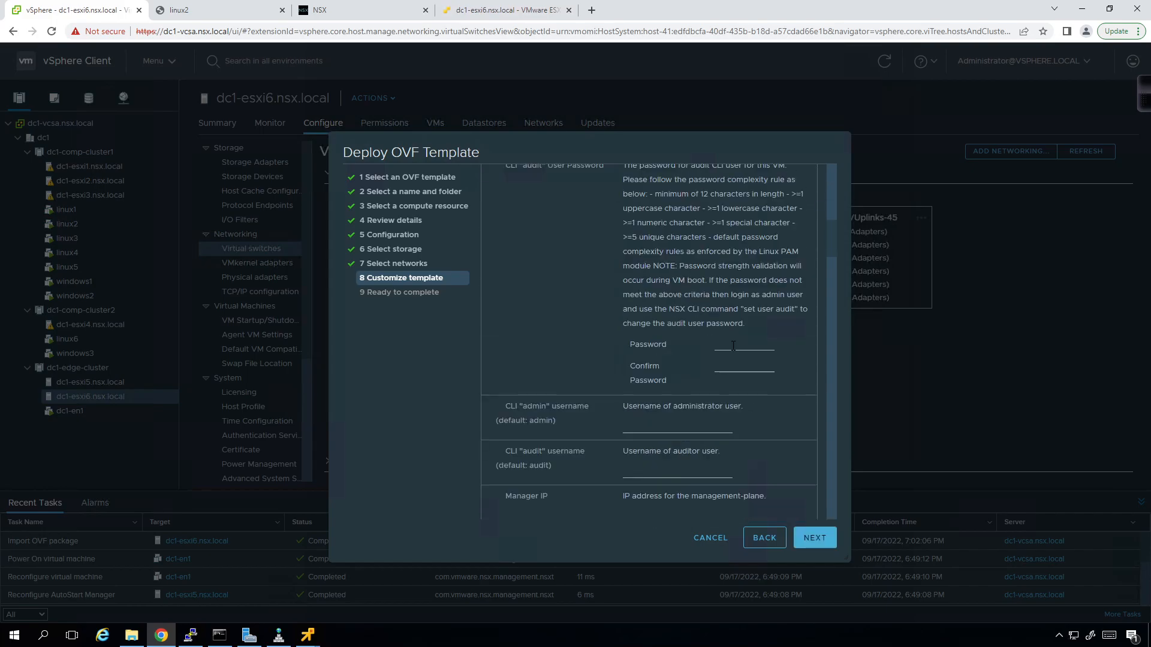
text(••••••••)
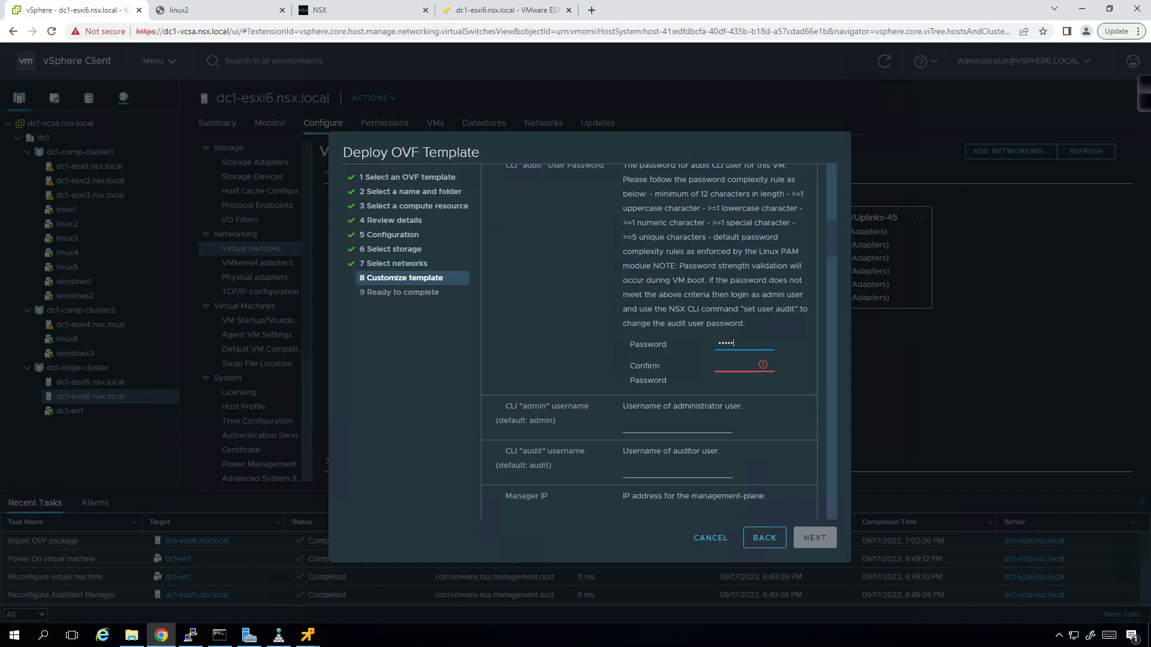
key(Tab)
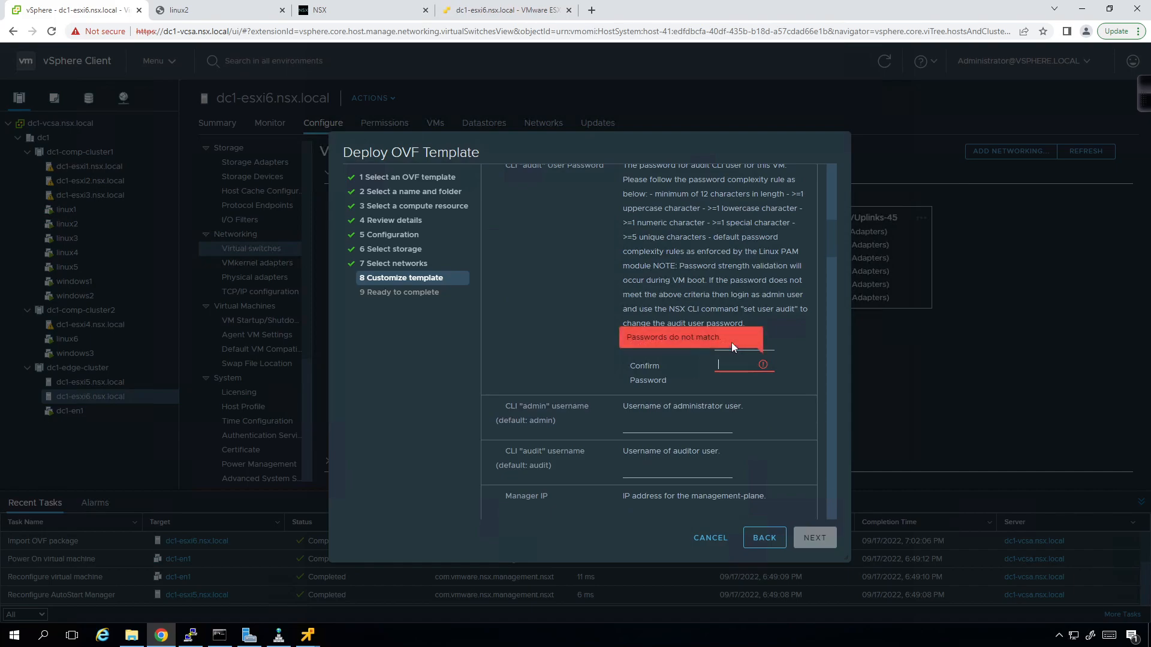
text(••••••••••••)
- Enter Manager IP 172.31.1.61, Manager Username admin, and the confirmed manager password
scroll(726, 339, down, 1)
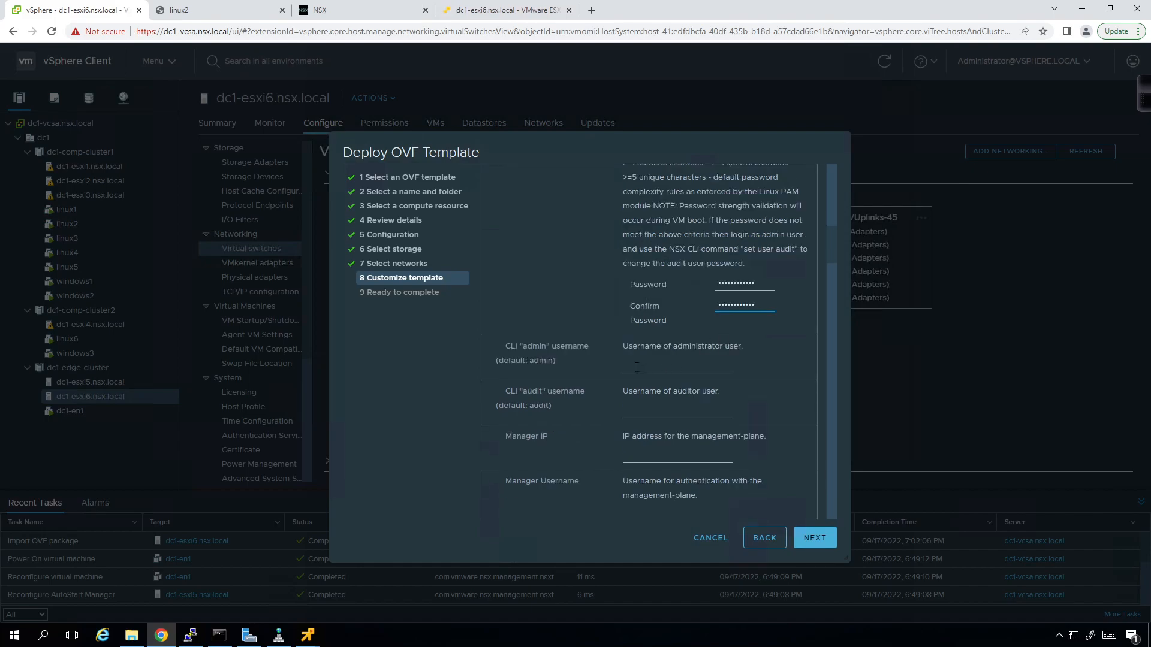
scroll(637, 367, down, 1)
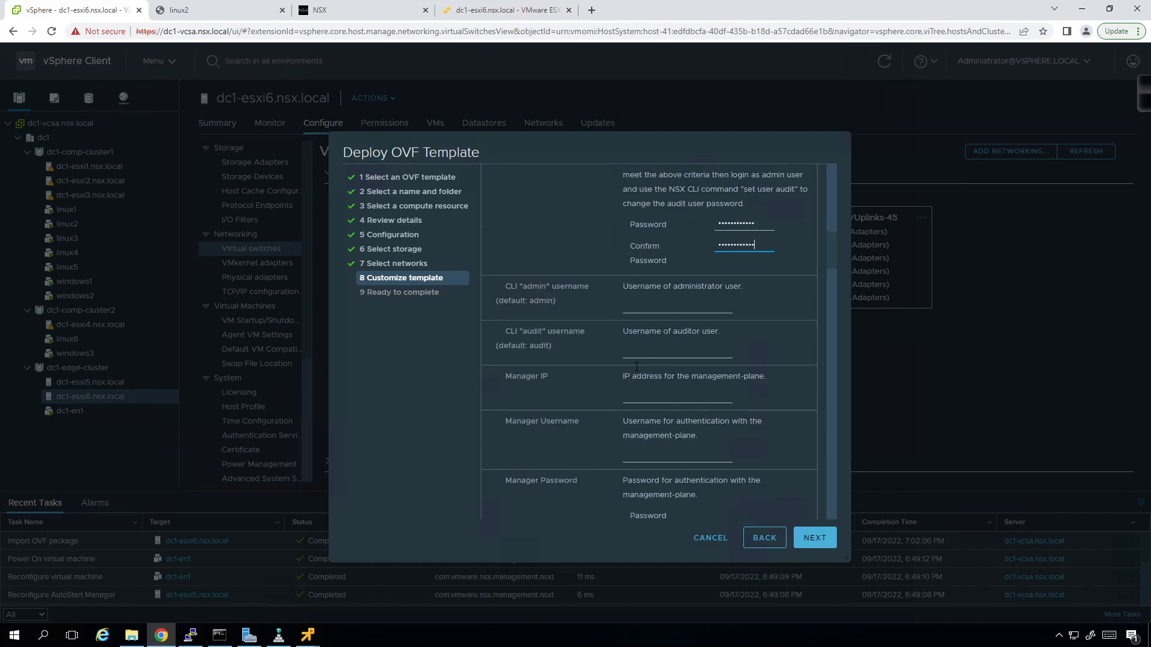
click(630, 398)
text(172.31.1.61)
key(Tab)
text(admin)
key(Tab)
text(VMware1!)
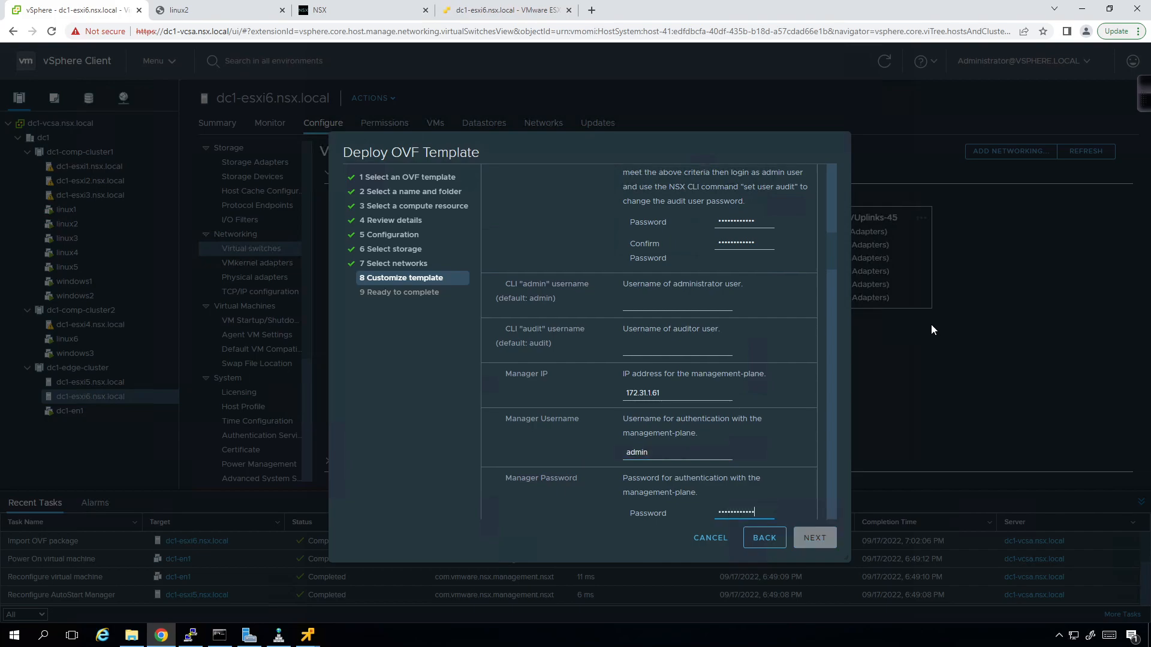
key(BackSpace)
key(BackSpace)
key(BackSpace)
key(BackSpace)
key(BackSpace)
key(BackSpace)
key(BackSpace)
key(BackSpace)
key(BackSpace)
key(BackSpace)
key(BackSpace)
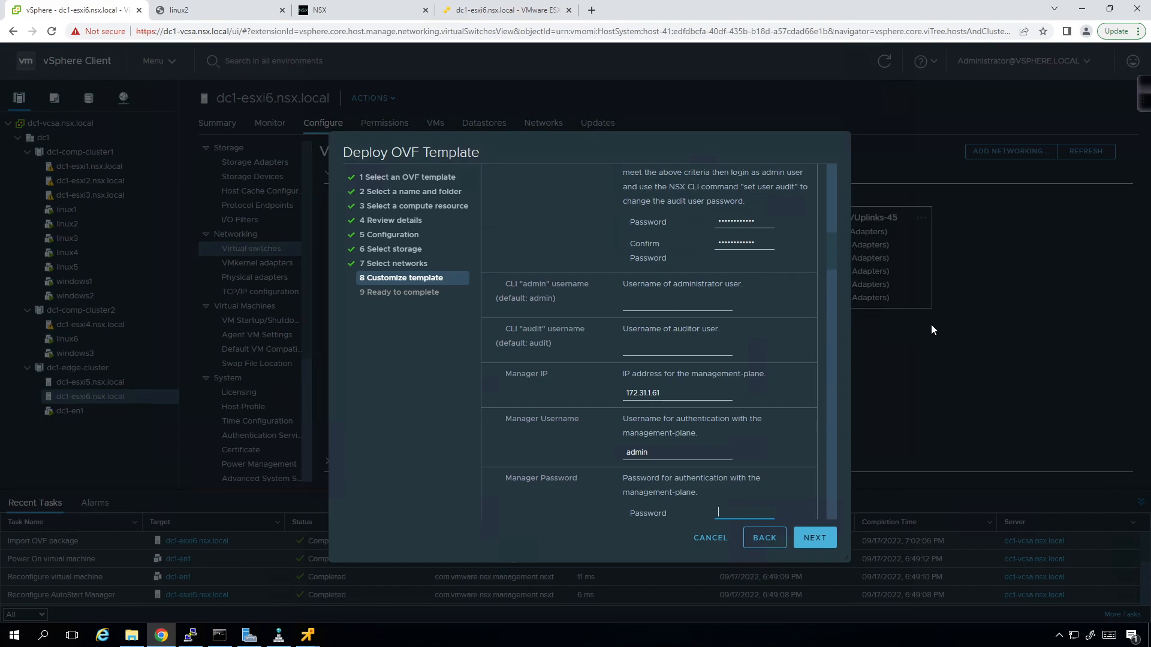
text(VMware1!)
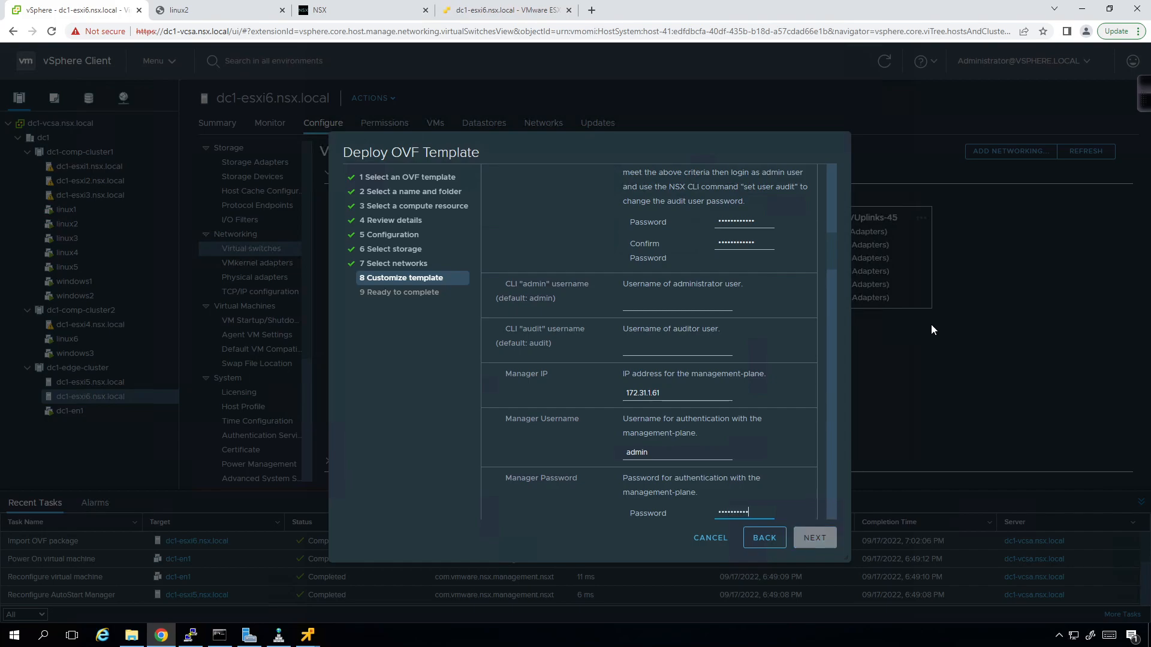
key(Tab)
text(••••••••••)
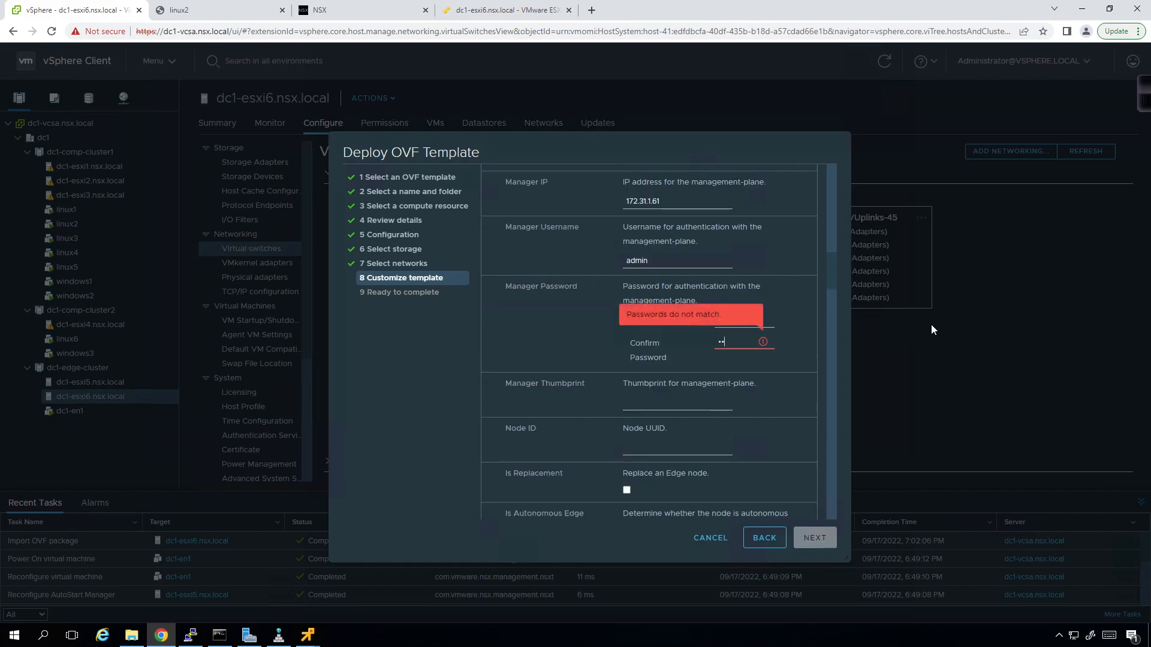
text(••)
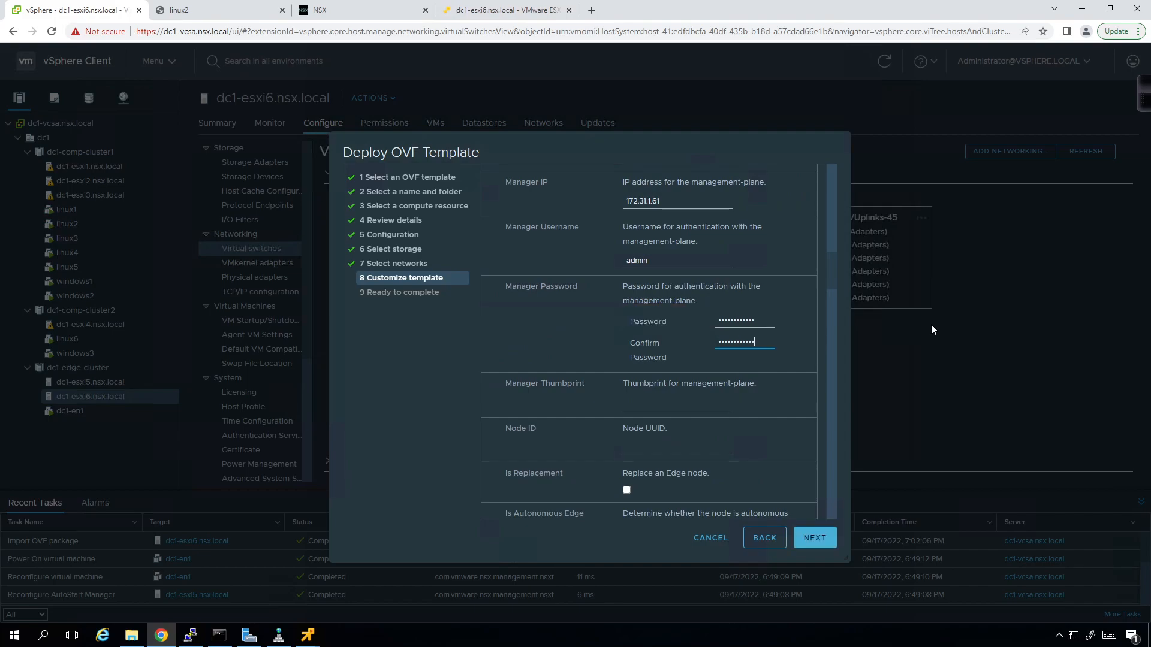
click(650, 410)
- Open a PuTTY session to dc1-nsxmgr and log in as admin
click(190, 636)
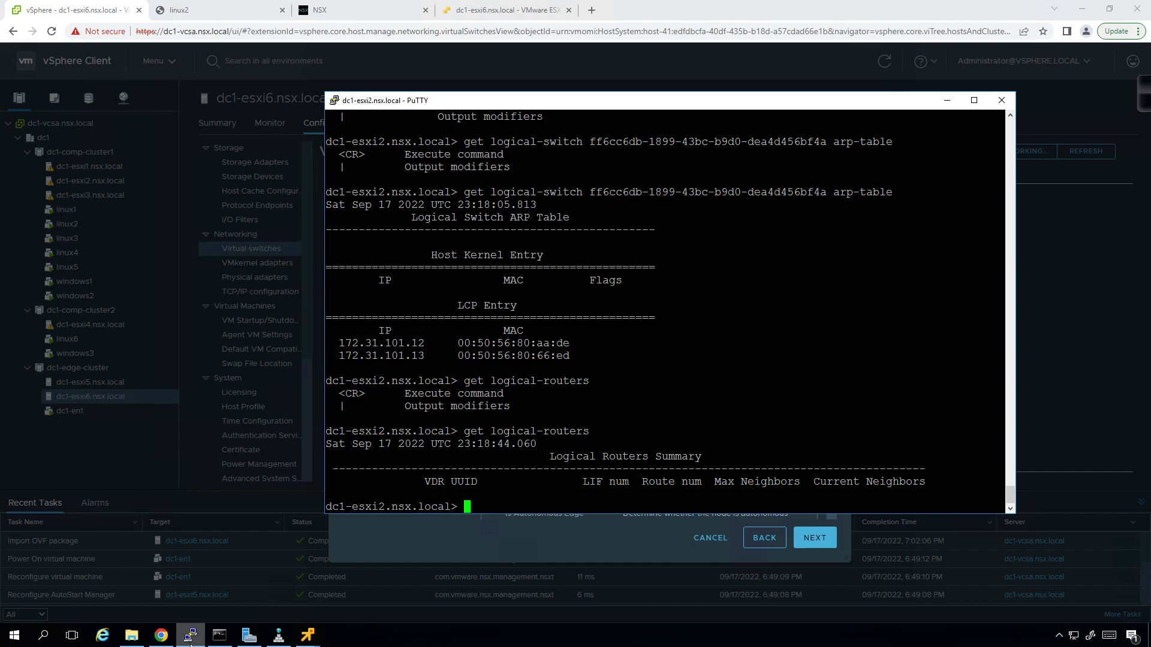
click(947, 100)
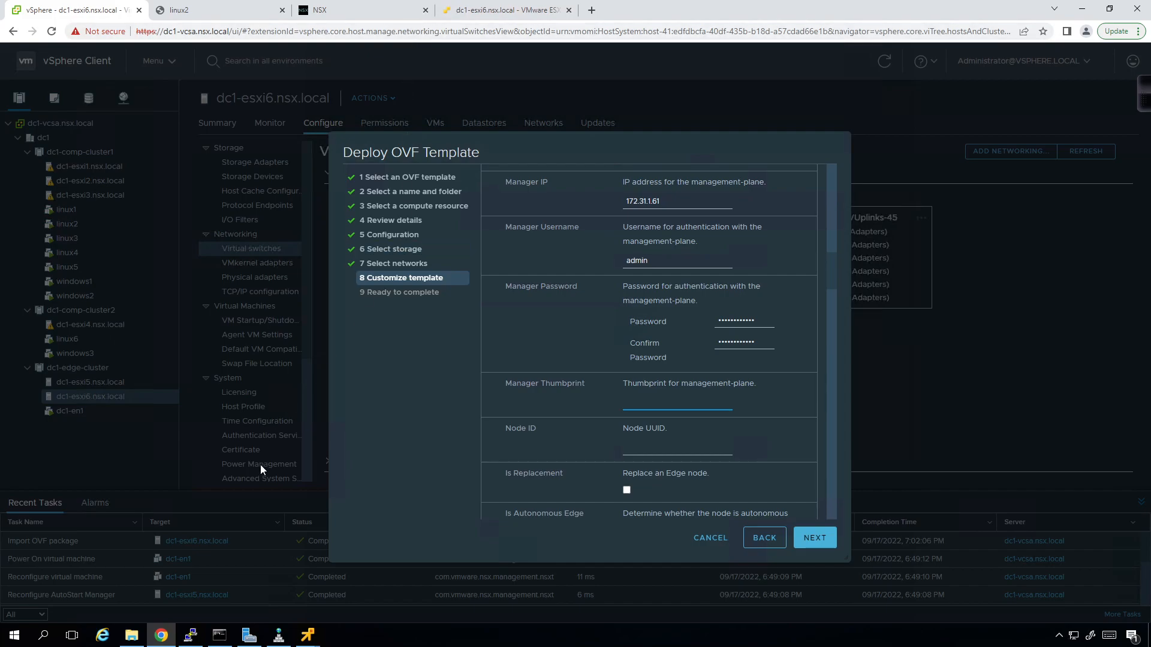
right_click(190, 635)
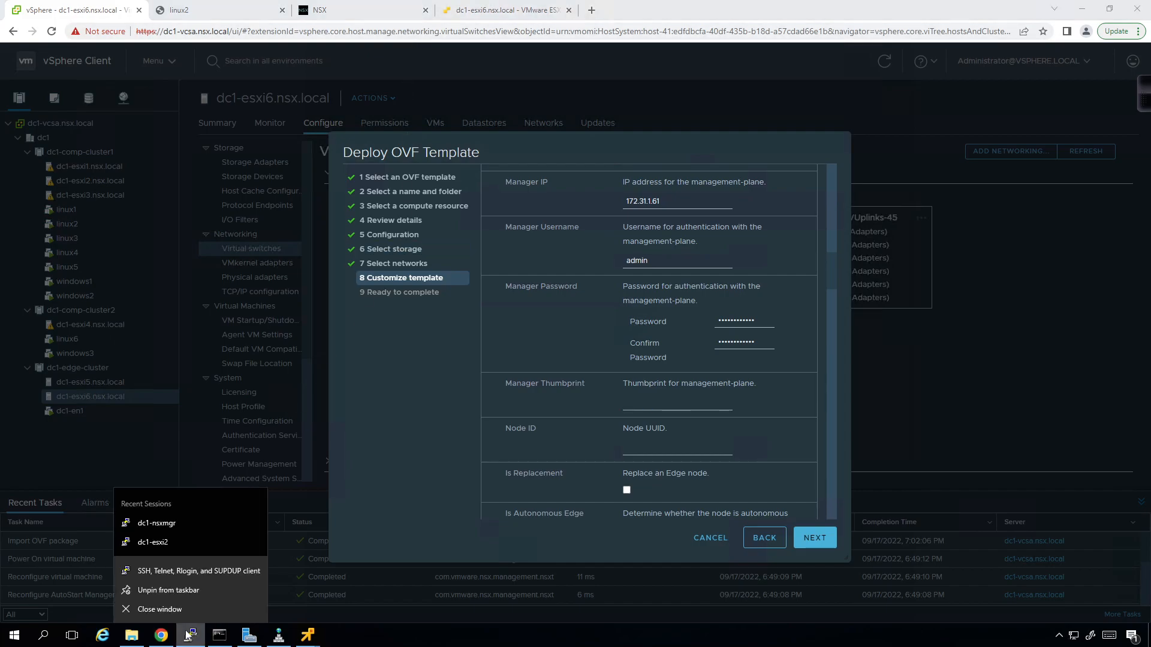
click(164, 523)
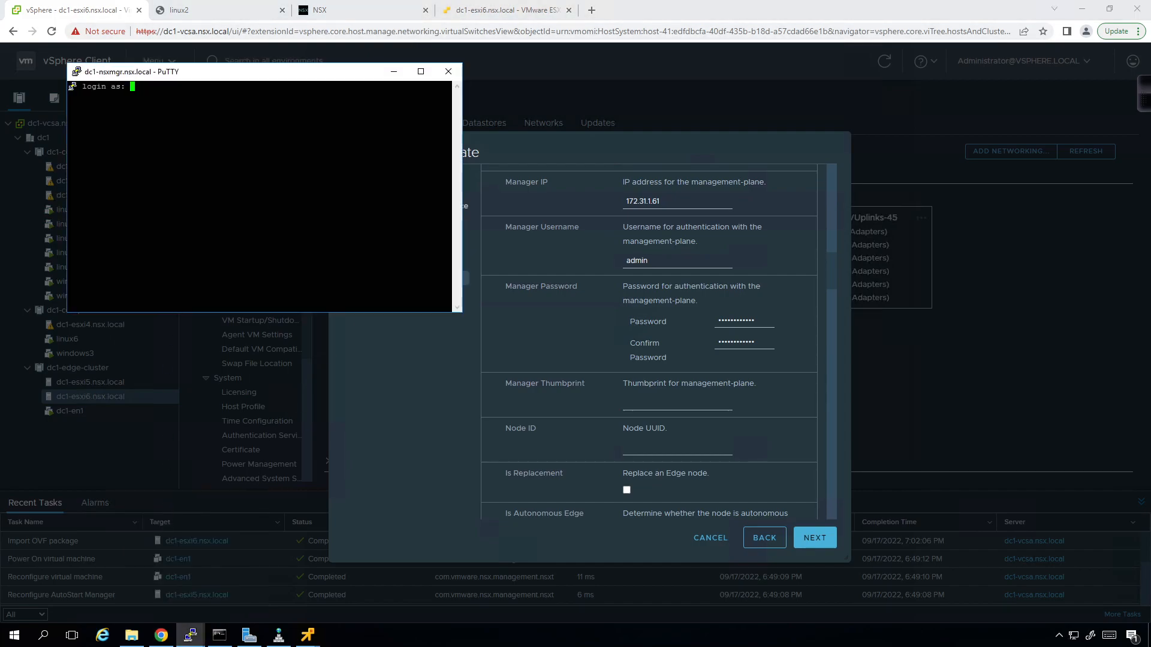
text(admin)
key(Return)
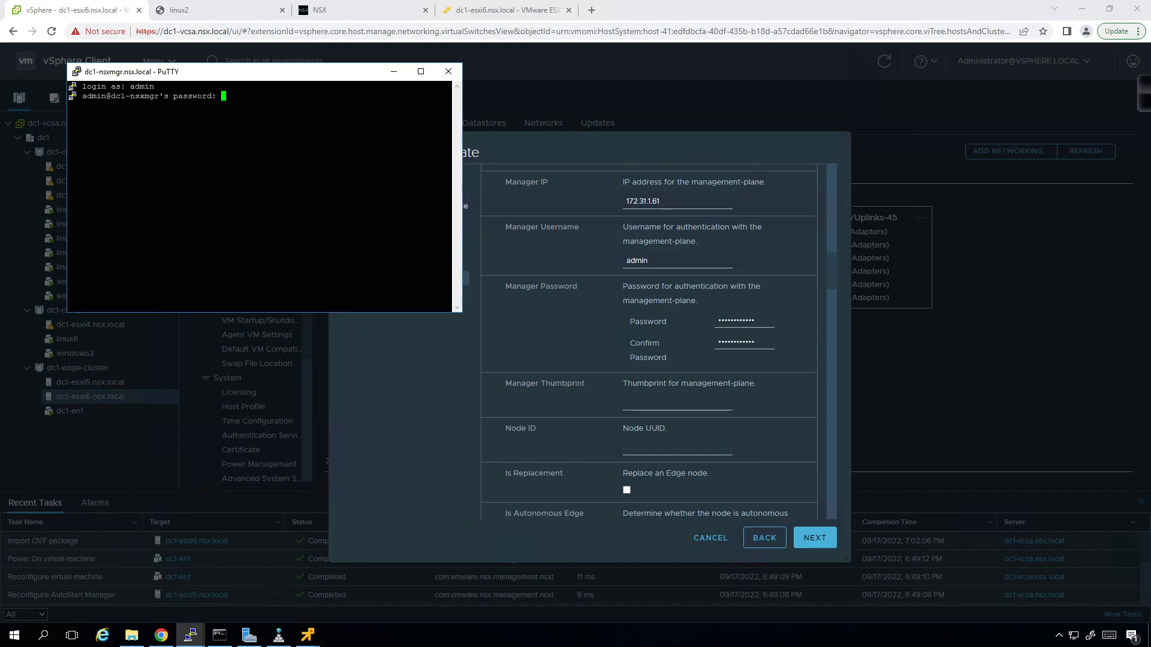
key(Return)
- Launch Notepad and pin it to the taskbar
click(14, 636)
text(note)
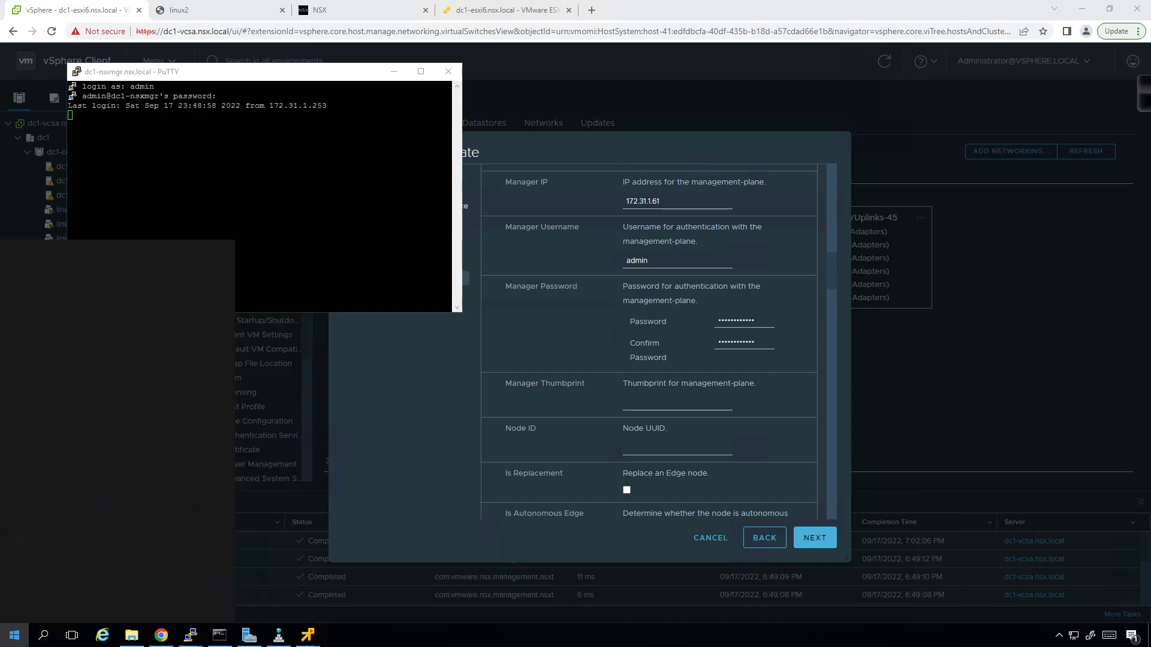
text(pad)
key(Return)
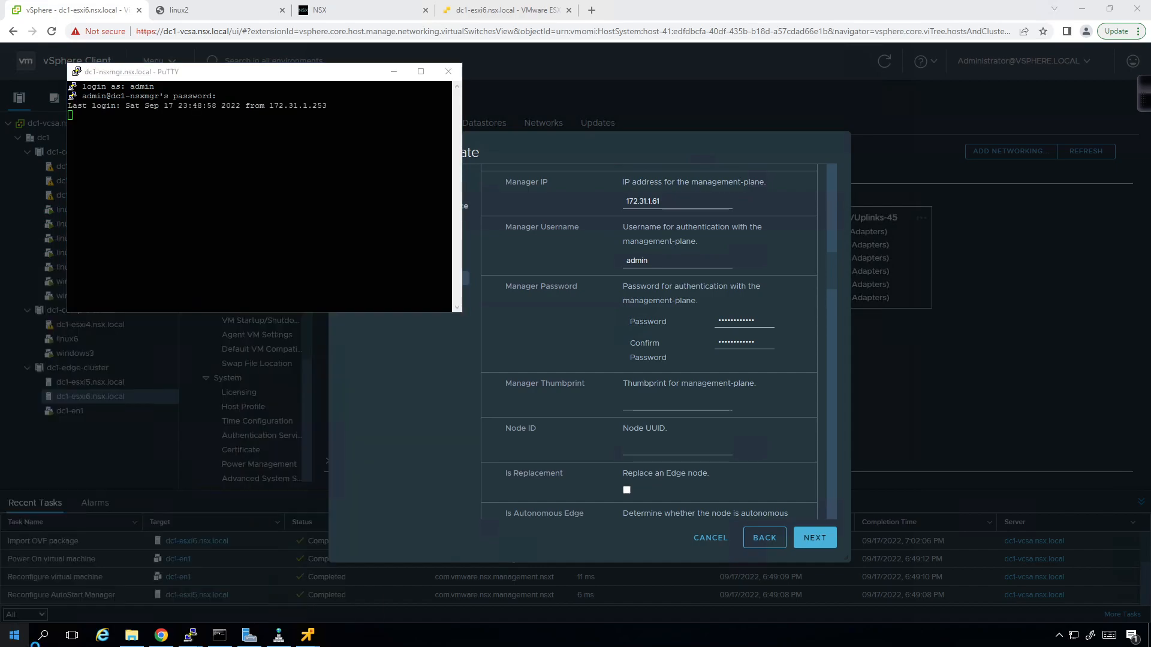
right_click(350, 640)
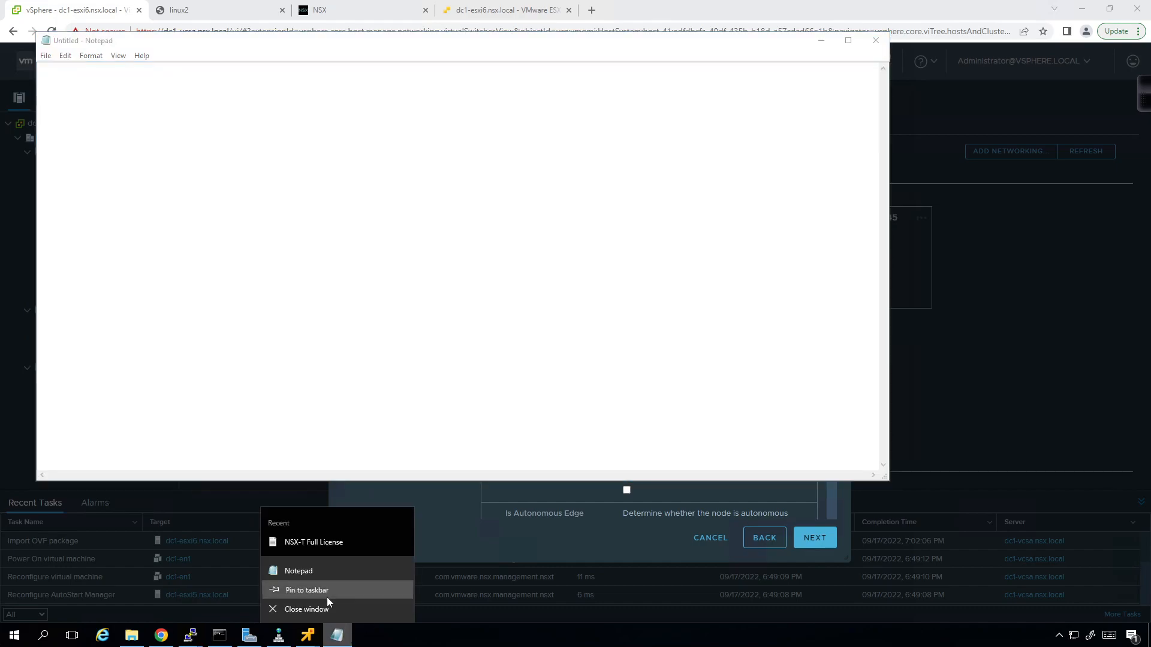
click(326, 597)
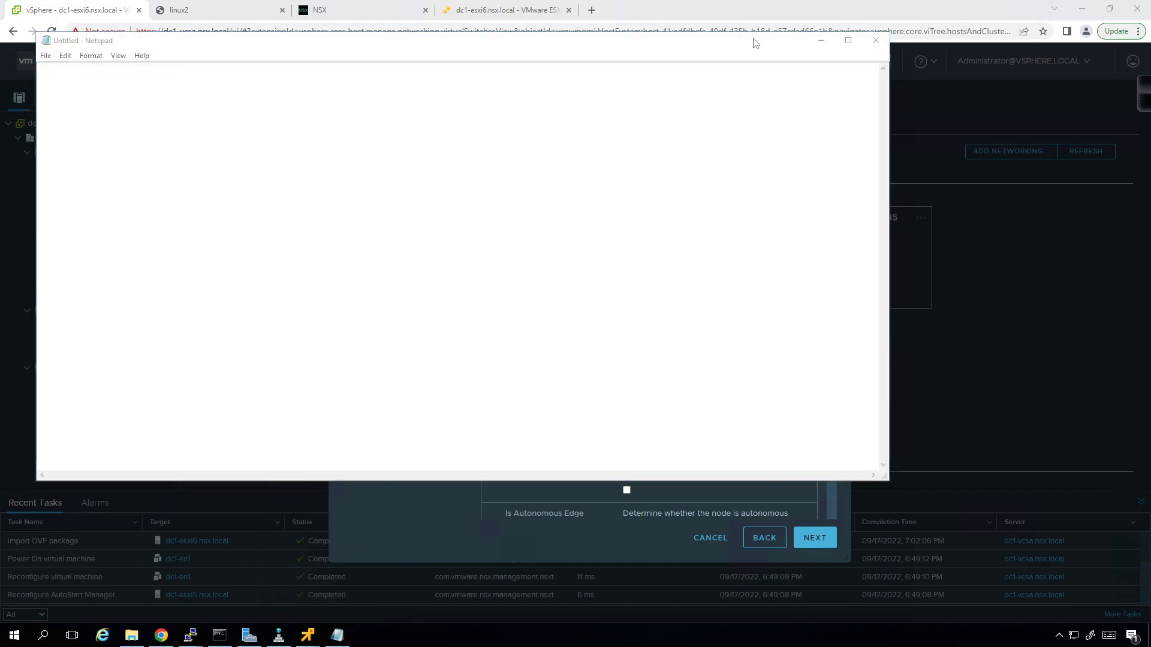
click(821, 41)
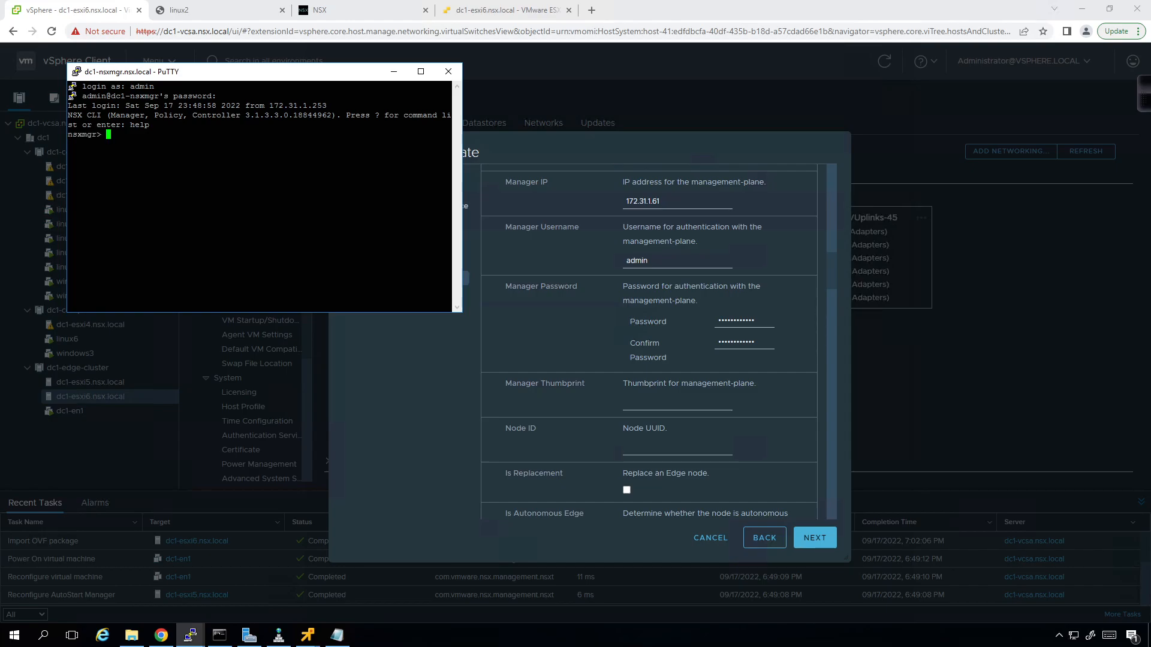
- Run 'get certificate cluster thumbprint' and paste the resulting thumbprint into Notepad
text(get certificate )
text(cluster th)
text(m)
key(Return)
key(BackSpace)
text(umbprint)
key(Return)
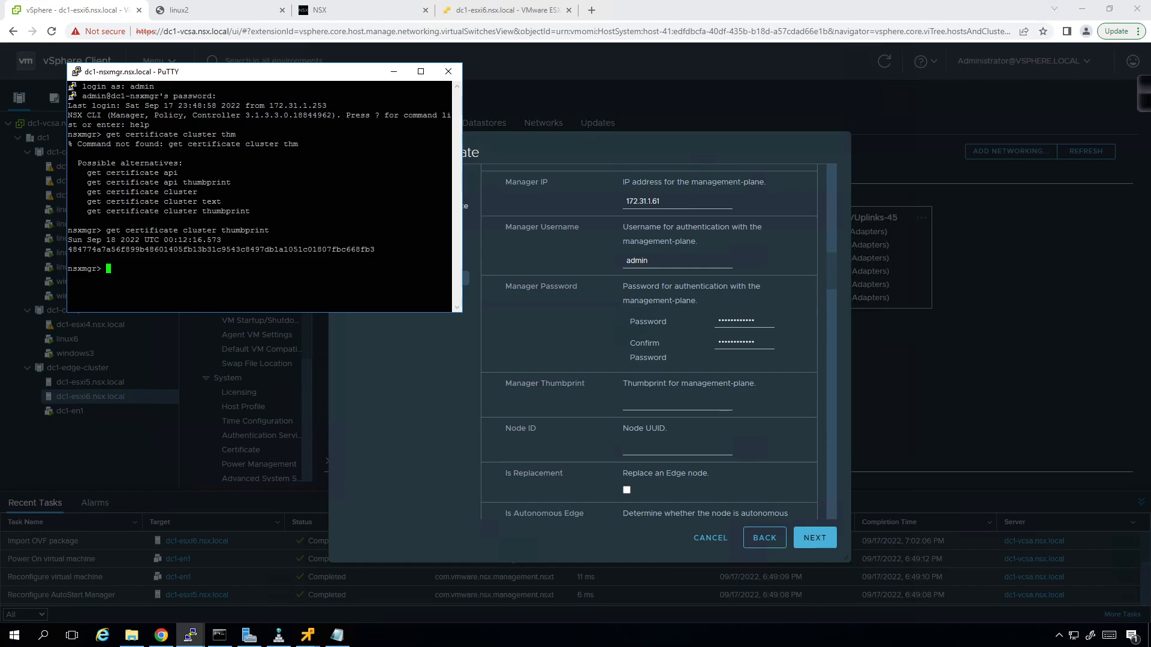
double_click(222, 250)
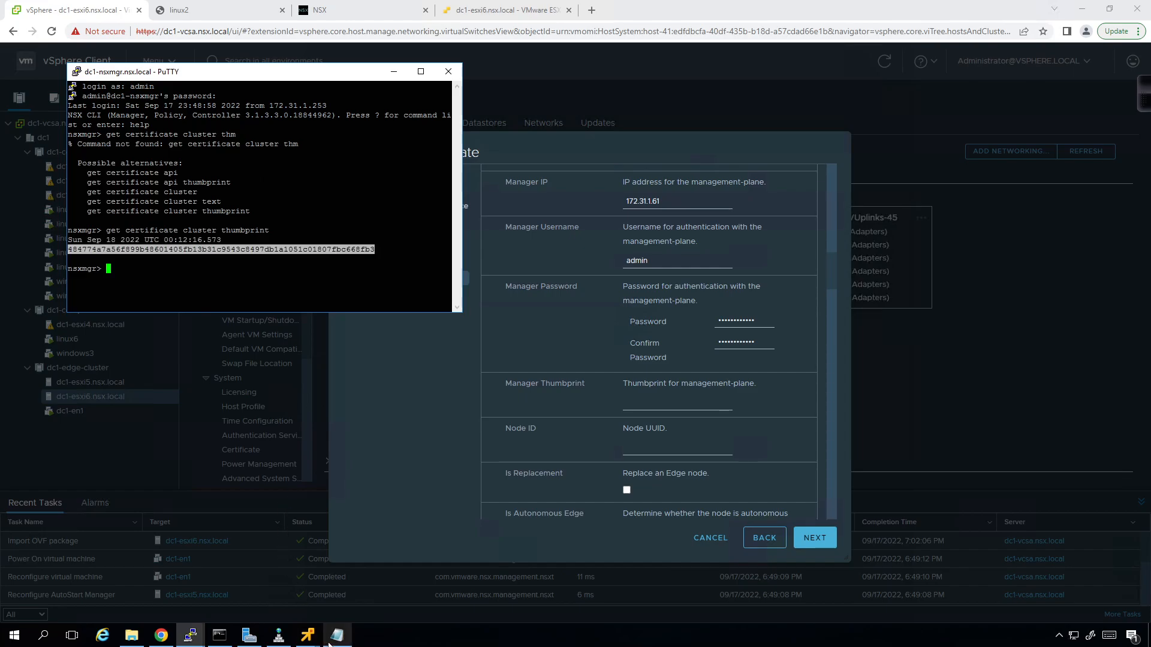
click(337, 636)
text(484774a7a56f899b48601405fb13b31c9543c8497db1a1051c01807fbc668fb3)
- Paste the manager thumbprint and set the edge hostname to dc1-en2
click(496, 492)
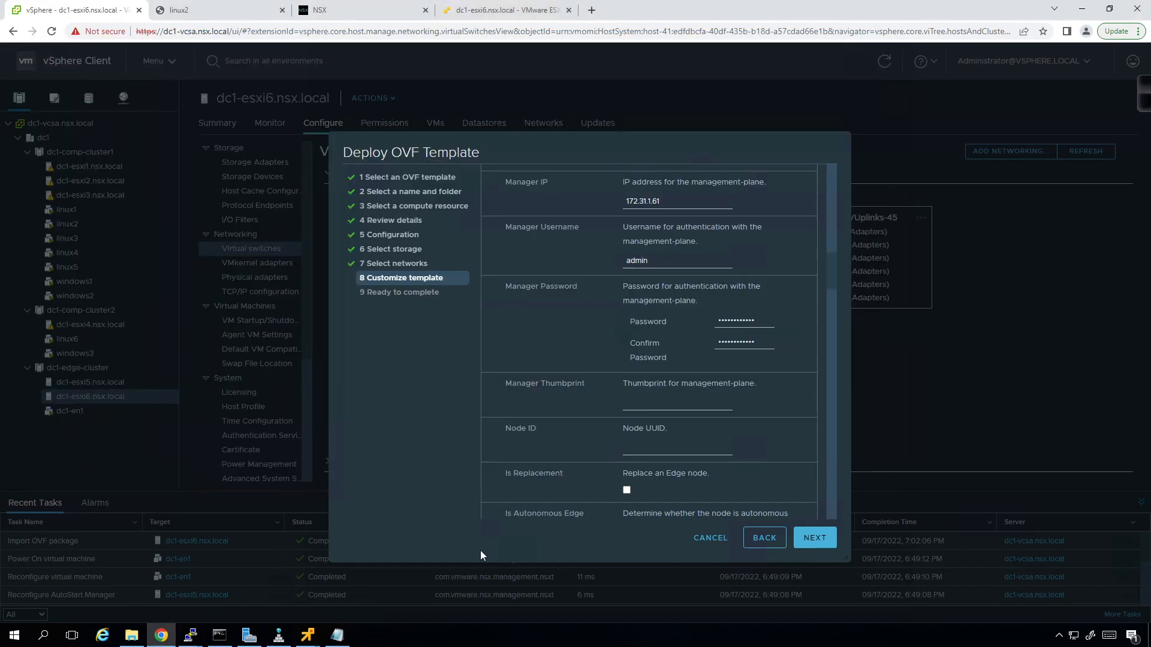
click(646, 403)
key(ctrl+v)
scroll(701, 441, down, 4)
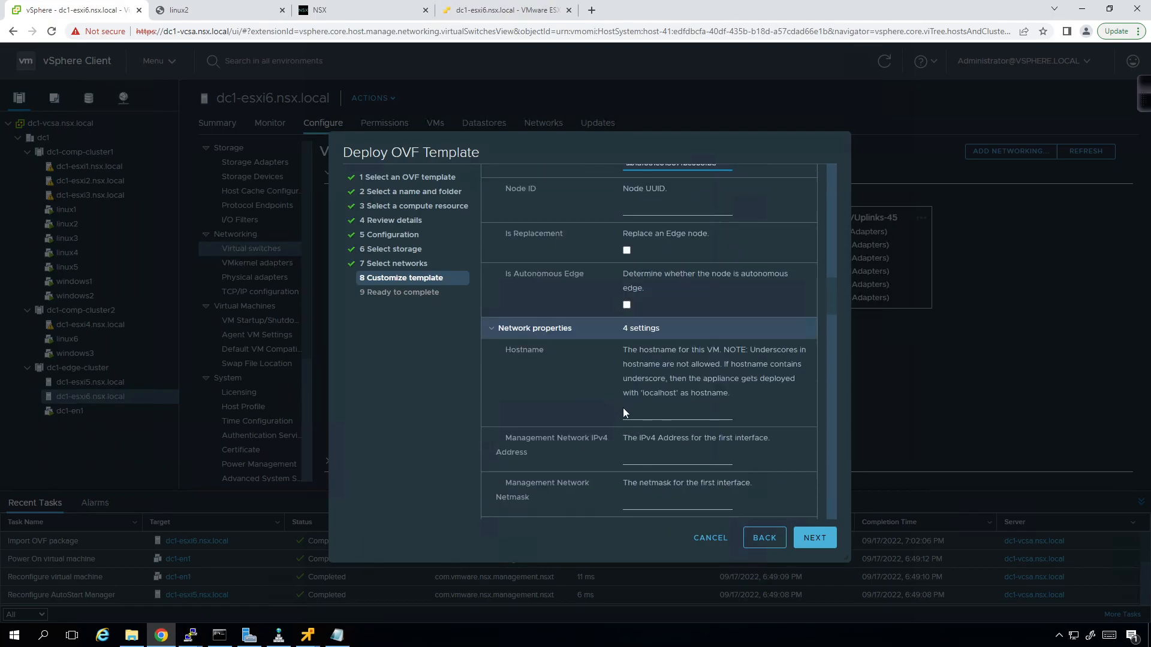
click(664, 416)
text(dc1-en2)
- Set IP 172.31.1.32/24, gateway 172.31.1.254, DNS 172.31.1.253 and search domain nsx.local
scroll(655, 413, down, 1)
click(663, 392)
text(172.31.1.32)
key(Tab)
text(24)
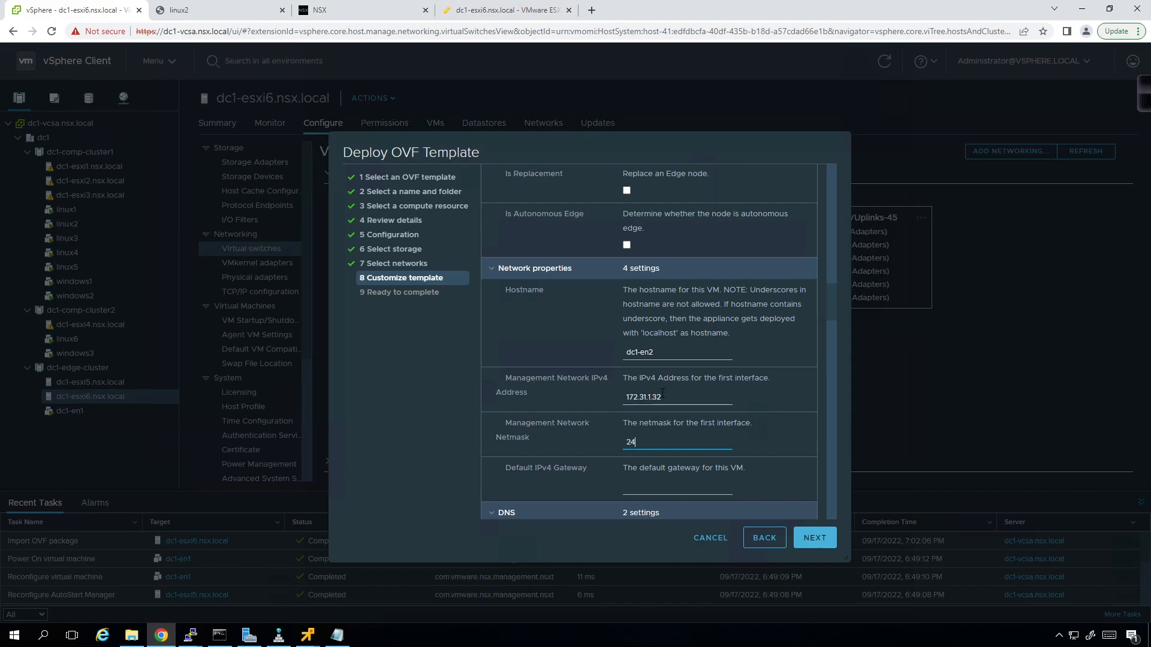
key(Tab)
text(172.3)
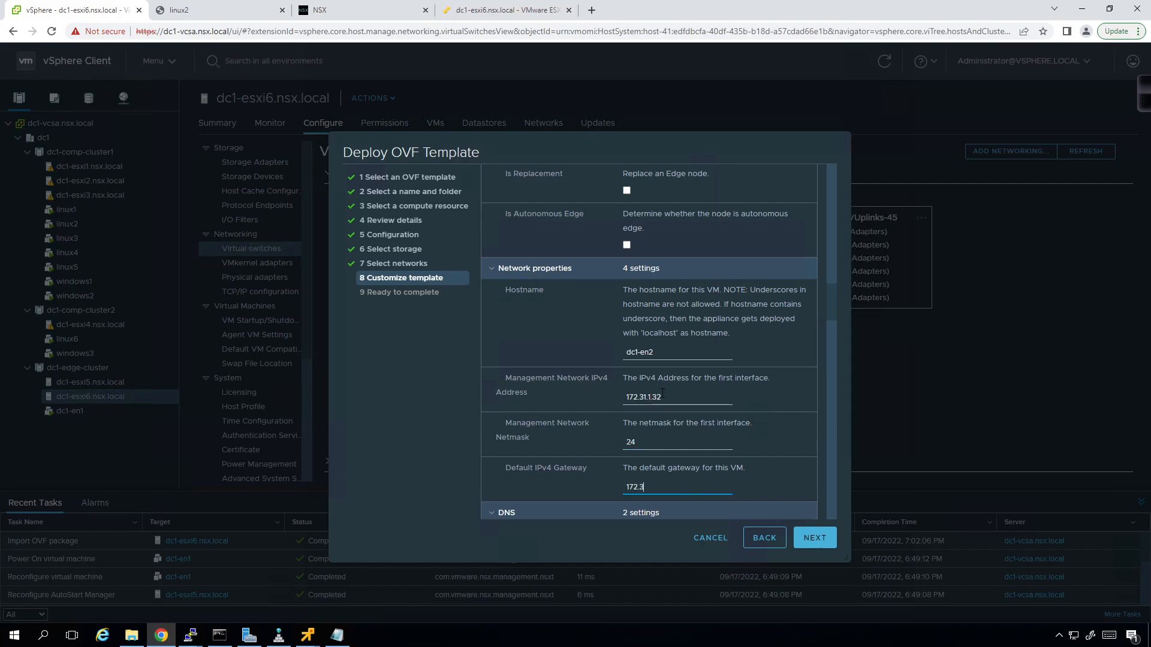
text(1.1.254)
scroll(667, 376, down, 2)
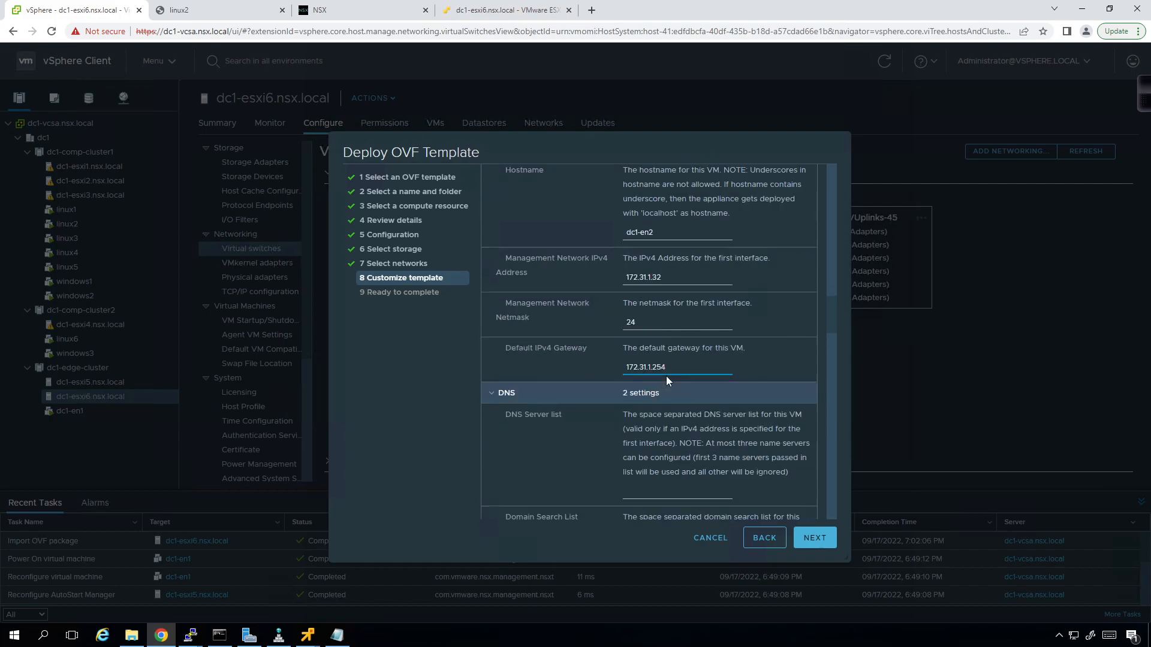
text(172.31.1.253)
key(Tab)
text(nsx.local)
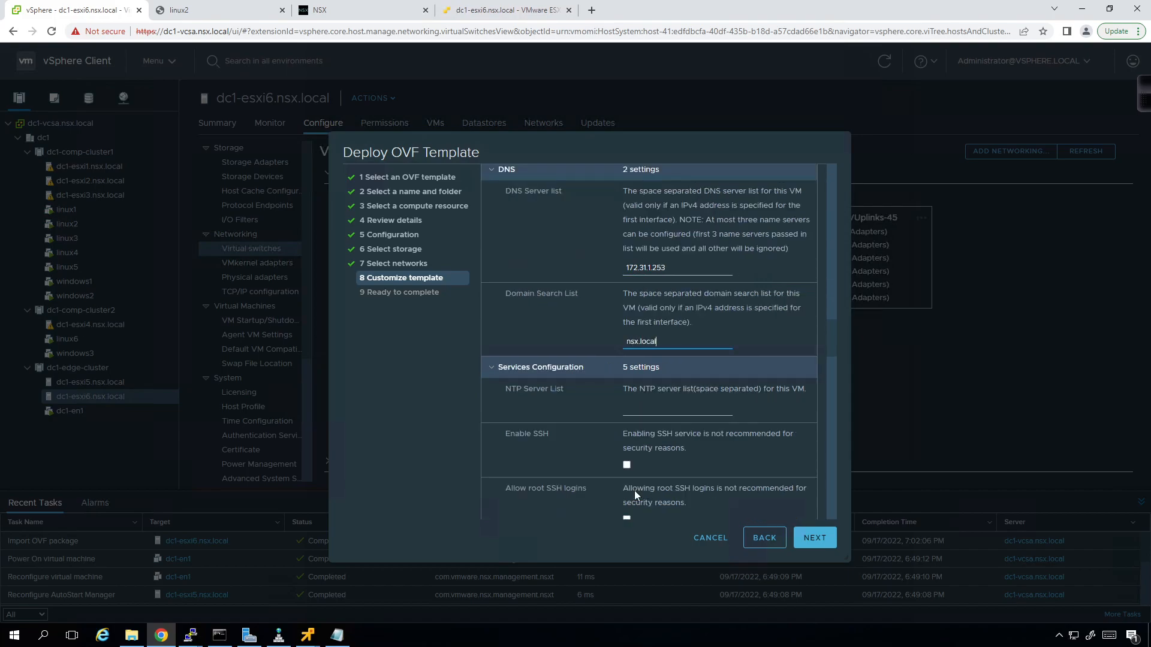
- Enable SSH and root SSH logins, then review the remaining template settings
click(627, 465)
click(626, 519)
scroll(713, 438, down, 4)
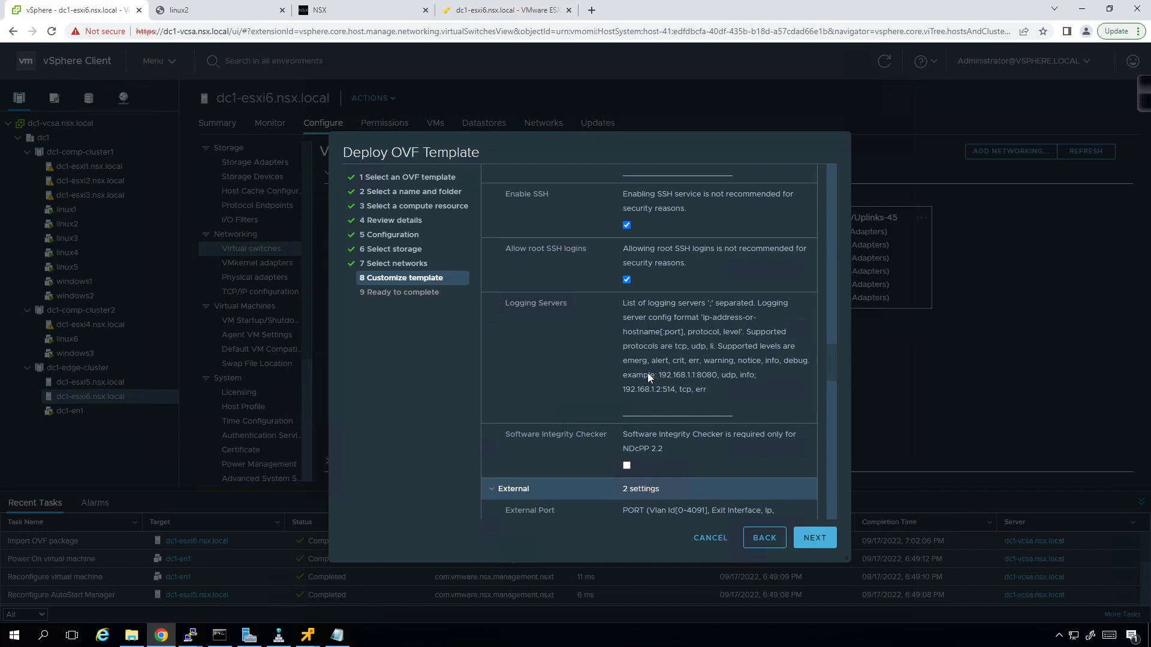
scroll(706, 366, down, 2)
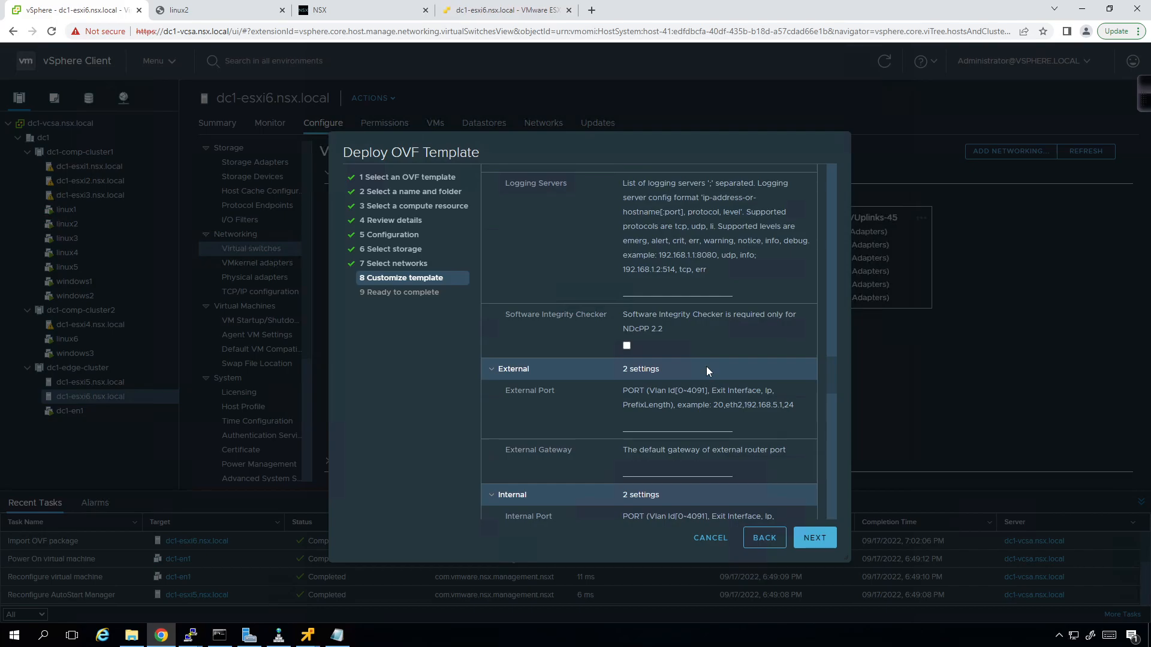
scroll(684, 368, down, 6)
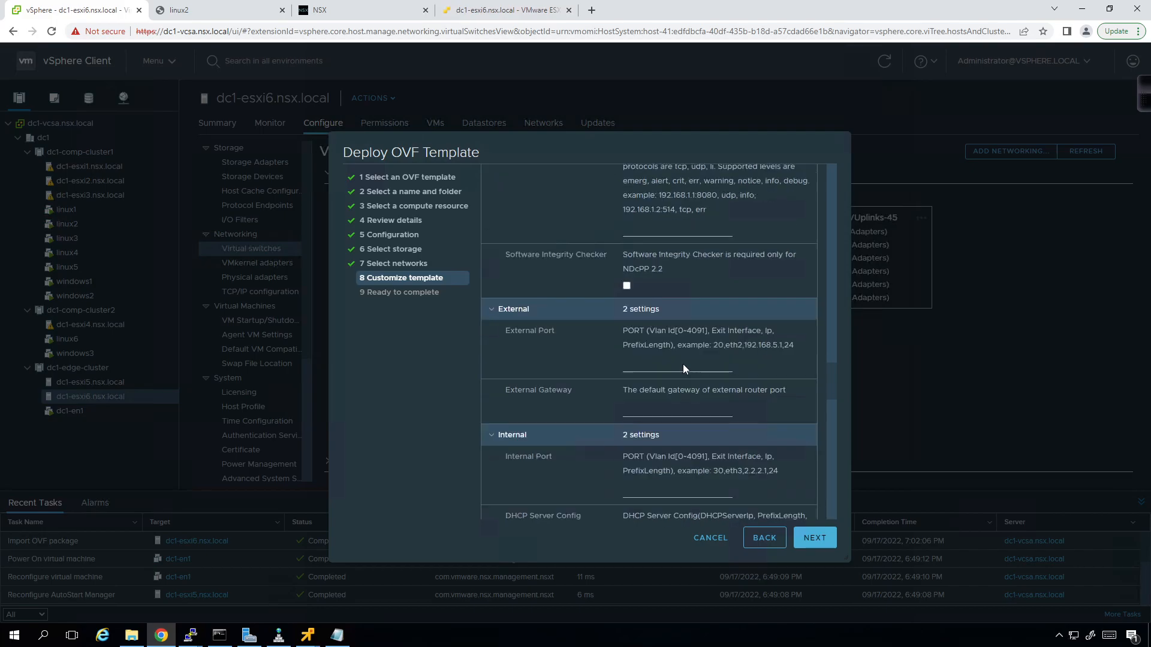
scroll(669, 351, down, 15)
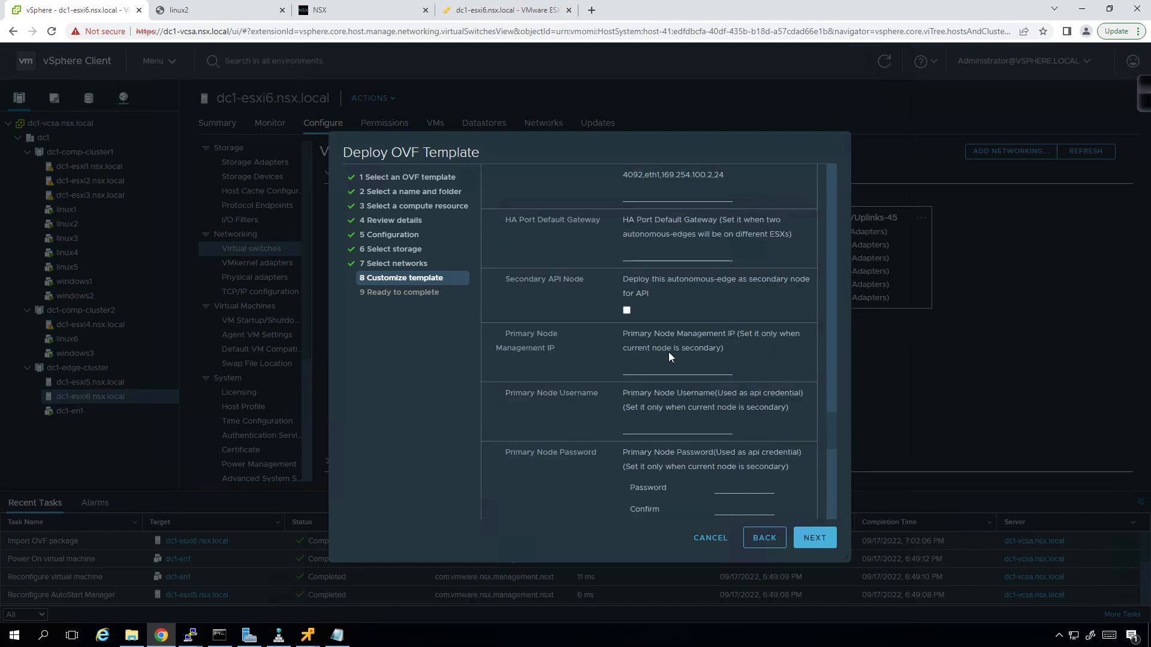
scroll(668, 351, down, 3)
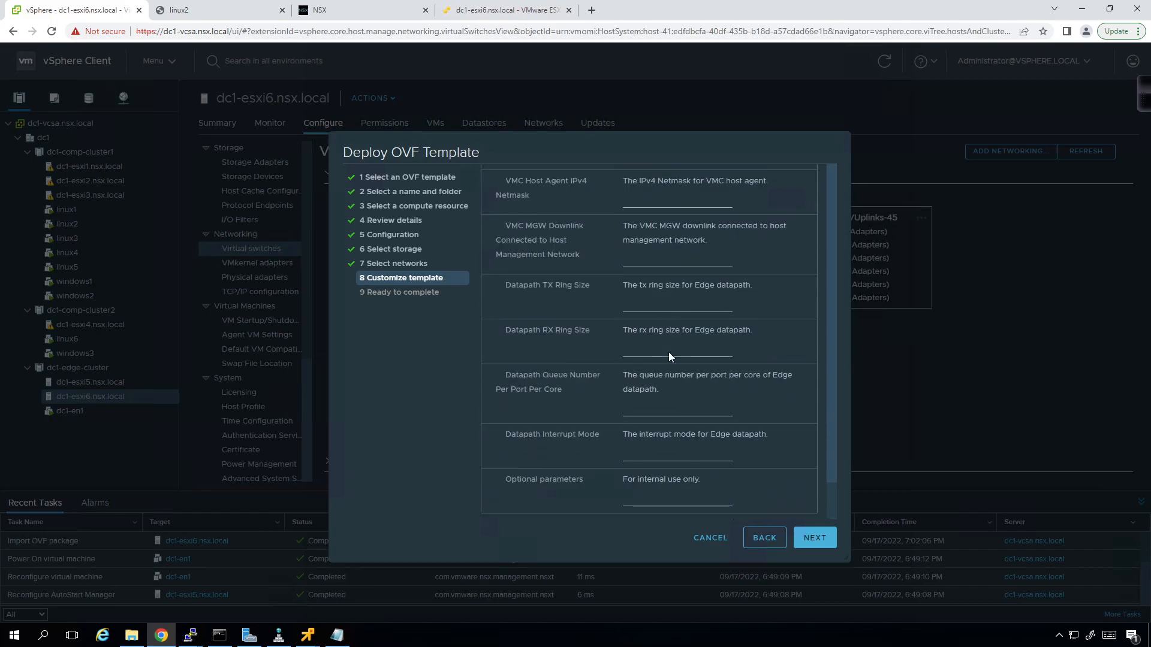
- Finish the dc1-en2 deployment wizard and dismiss the Operation failed notice
click(816, 538)
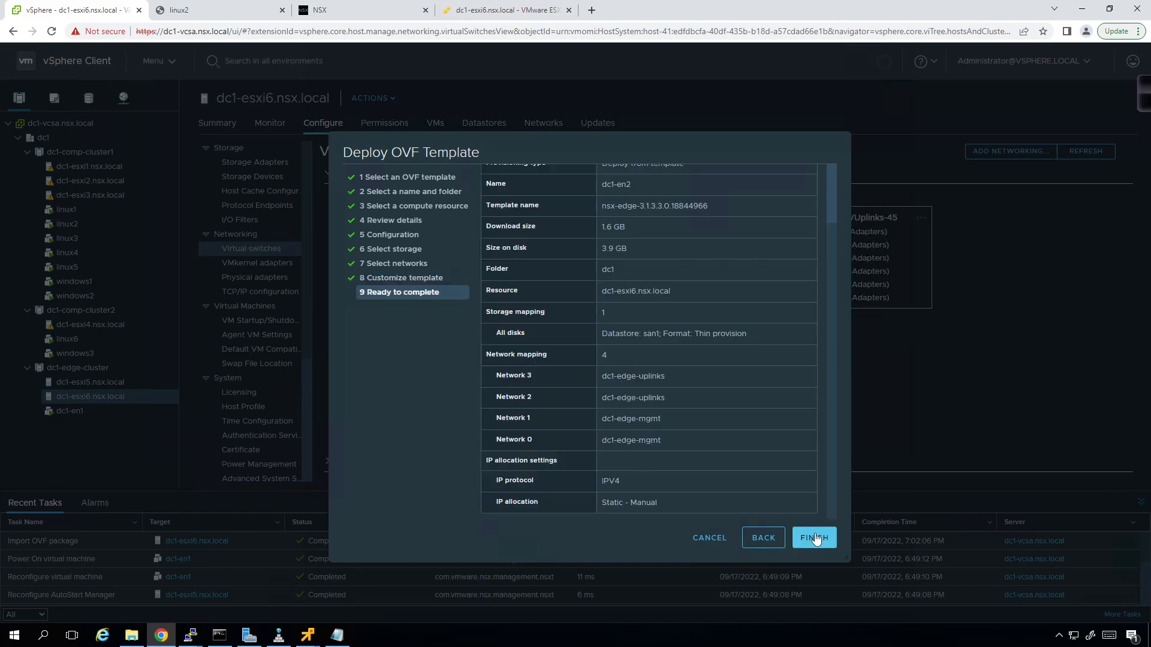
click(816, 537)
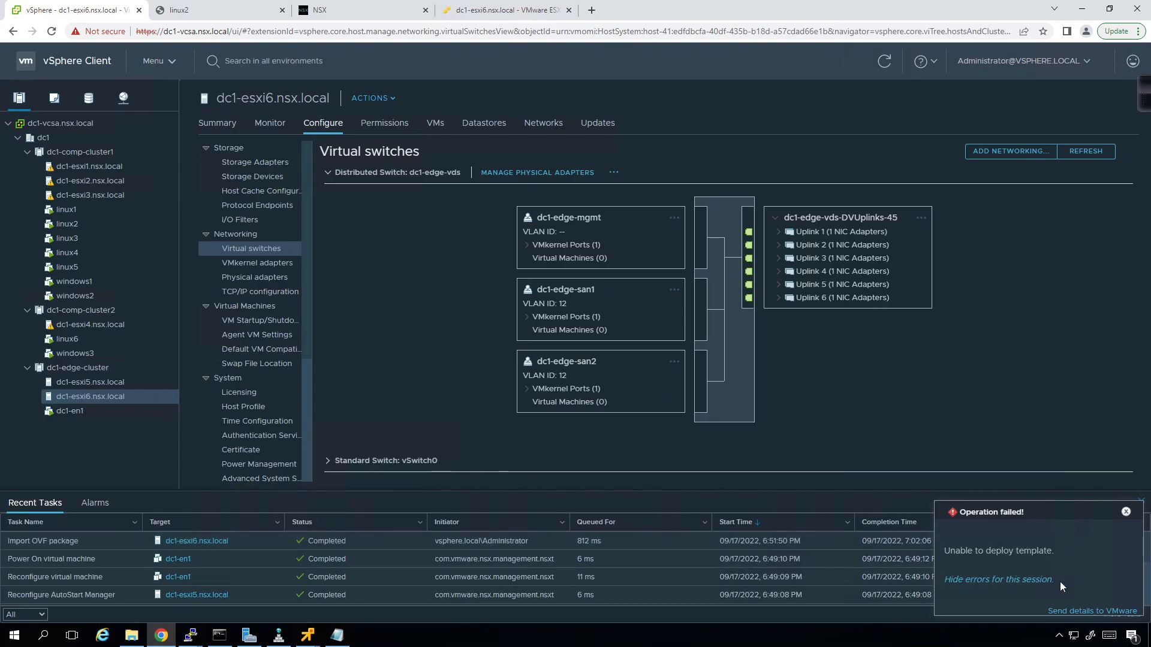
click(1125, 512)
- View the dc1-esxi6.nsx.local host summary, then switch to NSX Manager
scroll(541, 545, down, 5)
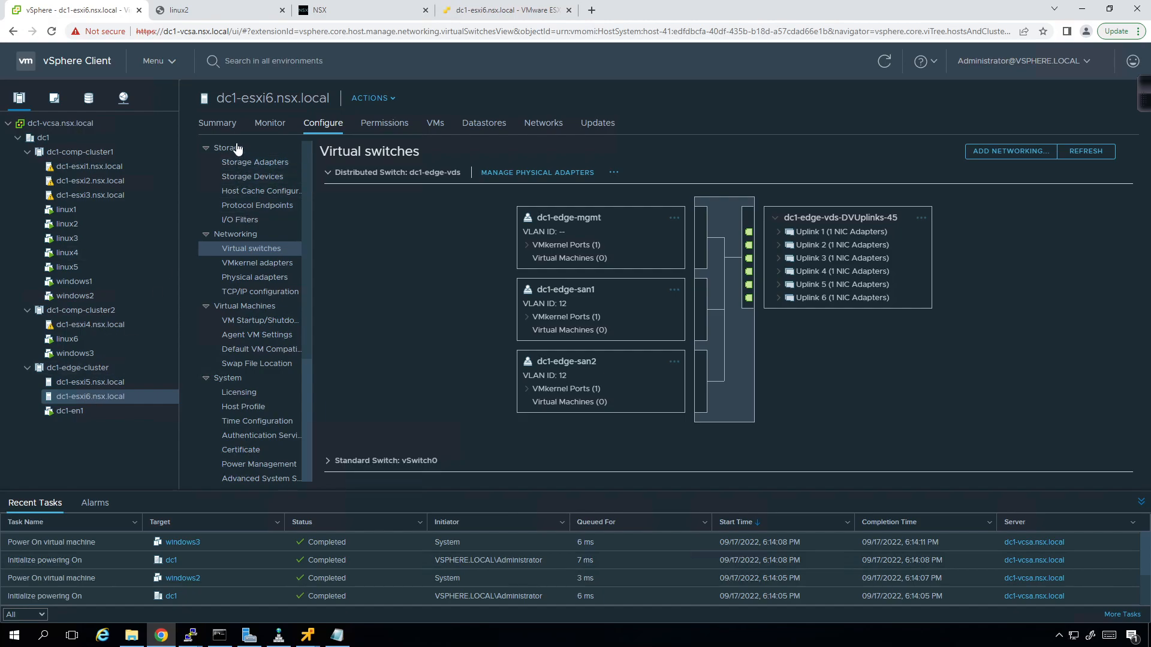
click(215, 123)
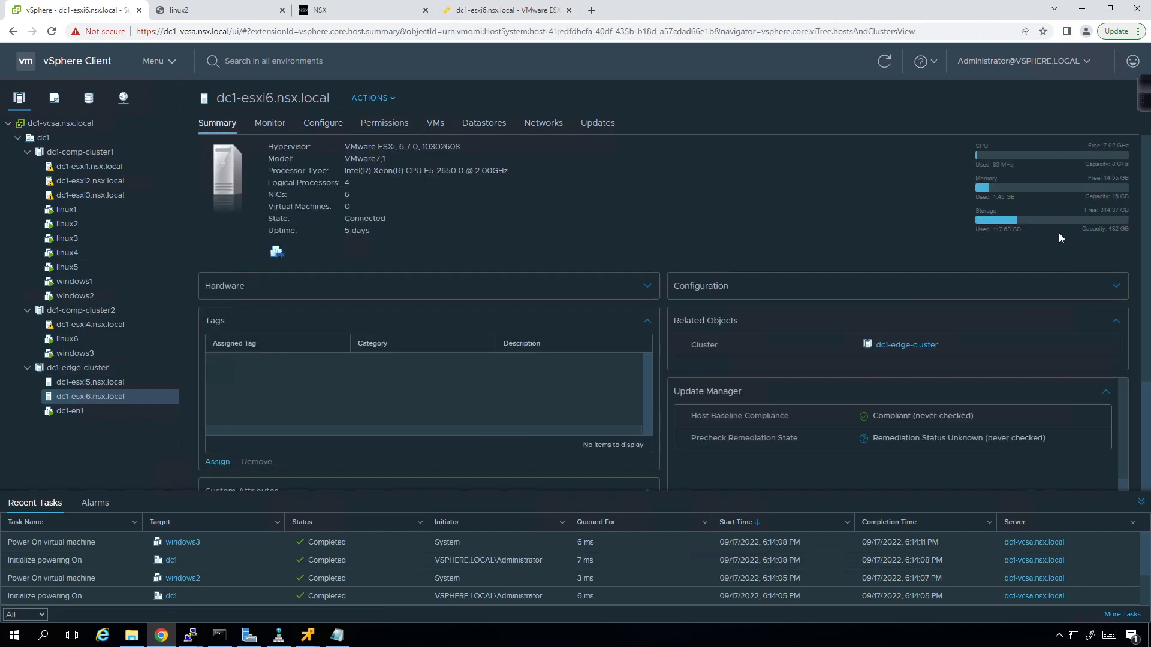
scroll(219, 584, up, 5)
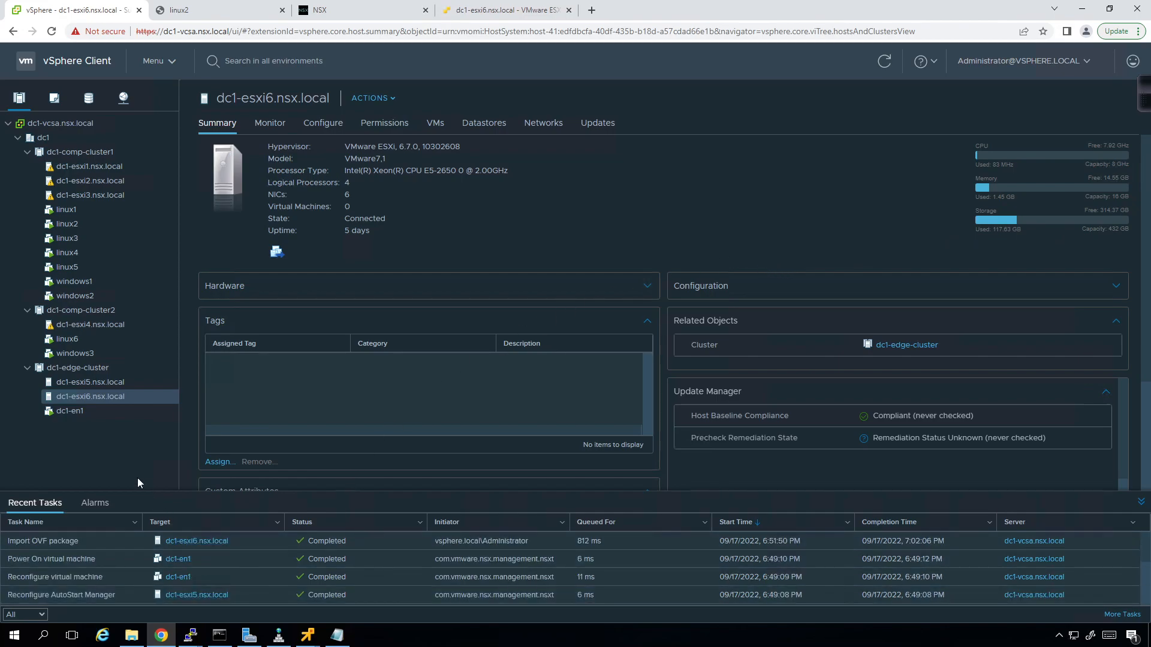
click(318, 11)
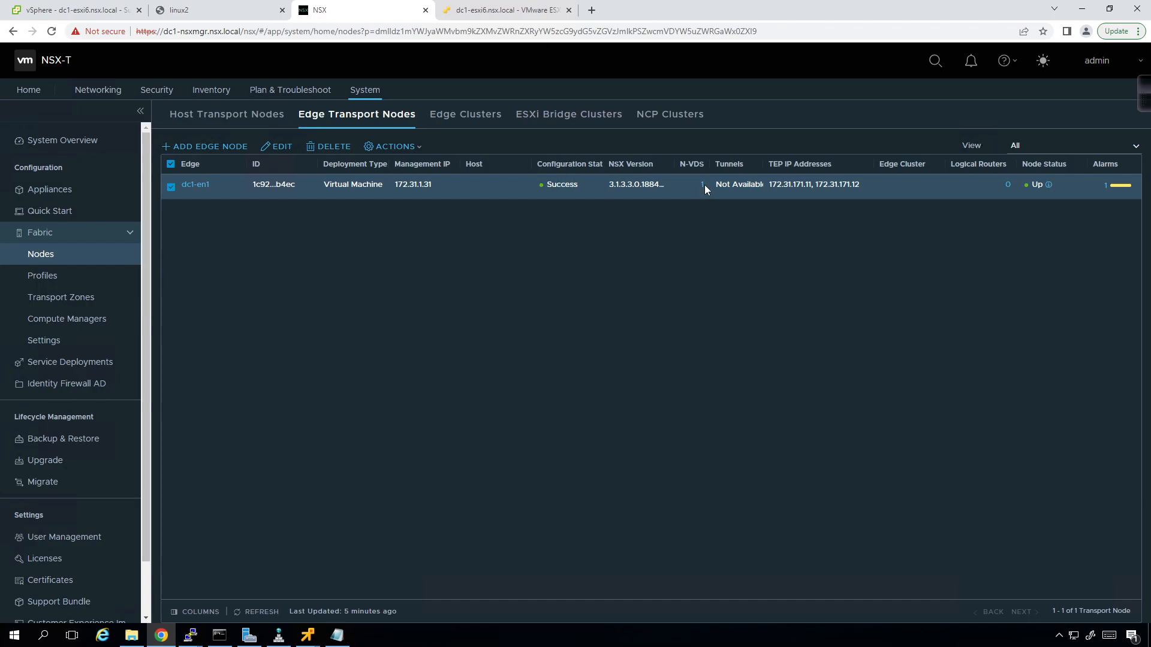
- Create edge cluster dc1-ec1 with member dc1-en1 and return to Edge Transport Nodes
click(465, 123)
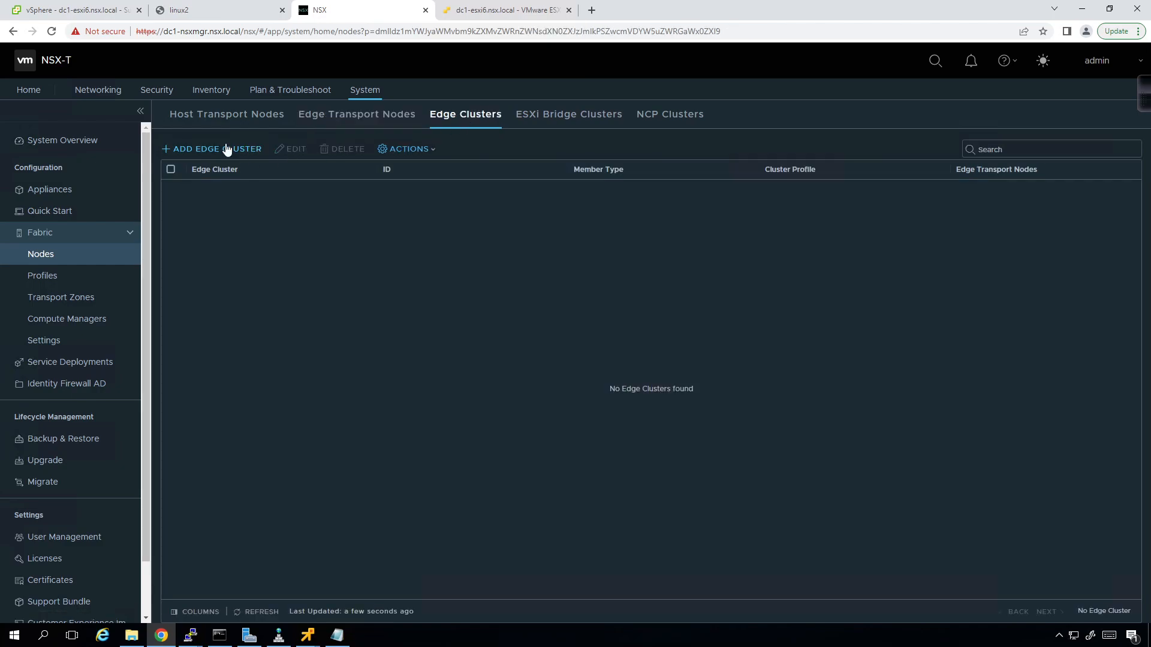
click(228, 150)
text(dc1-ed)
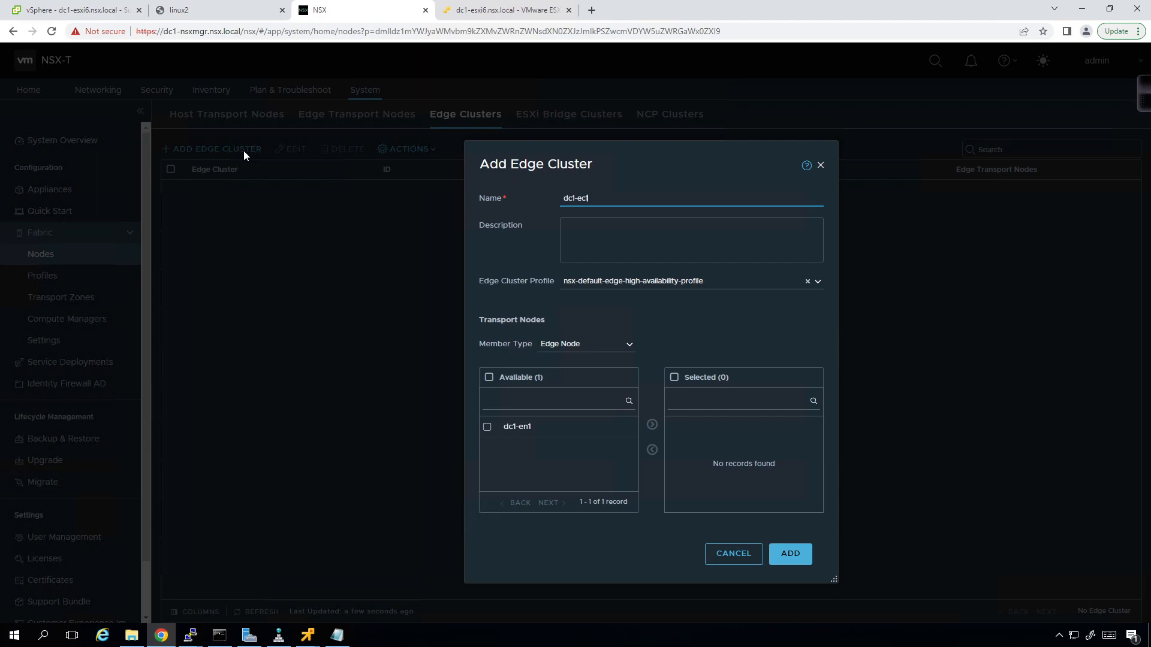
click(487, 427)
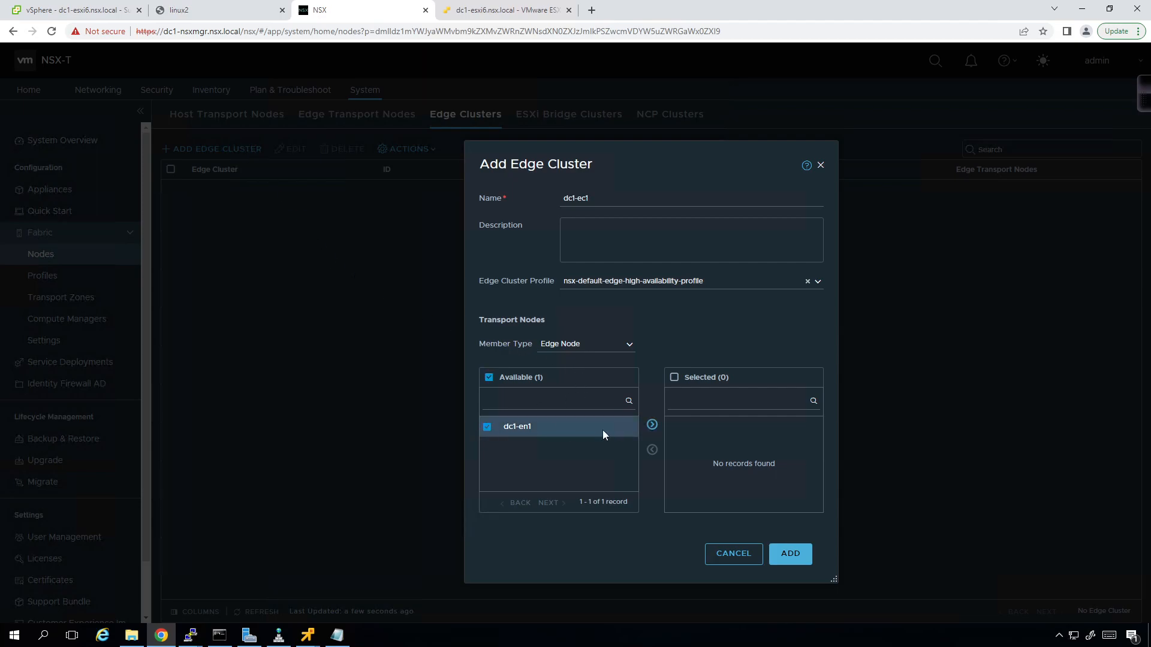
click(652, 426)
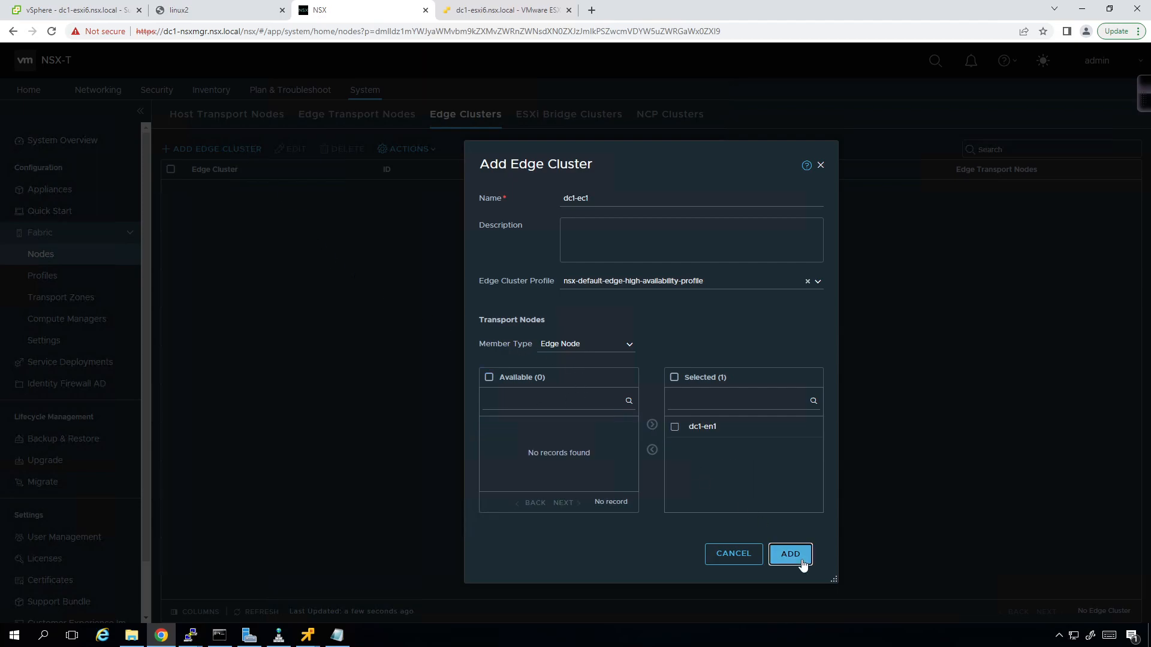
click(800, 560)
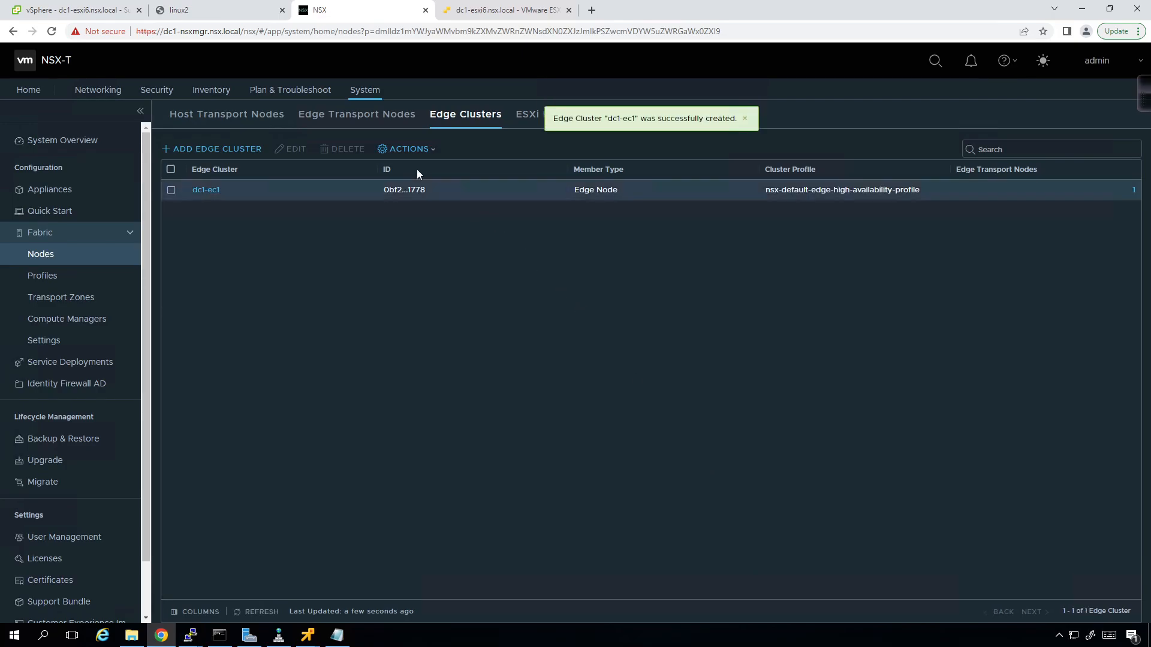
click(347, 116)
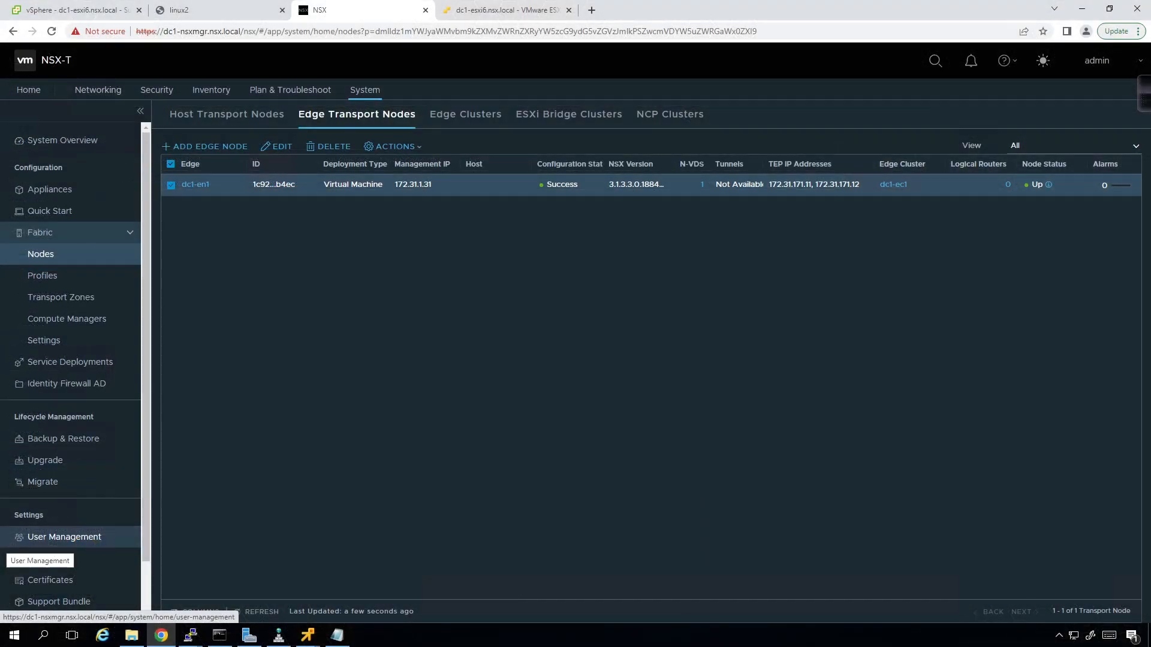
- Switch back to the vSphere Client tab with Ctrl+1
key(ctrl+1)
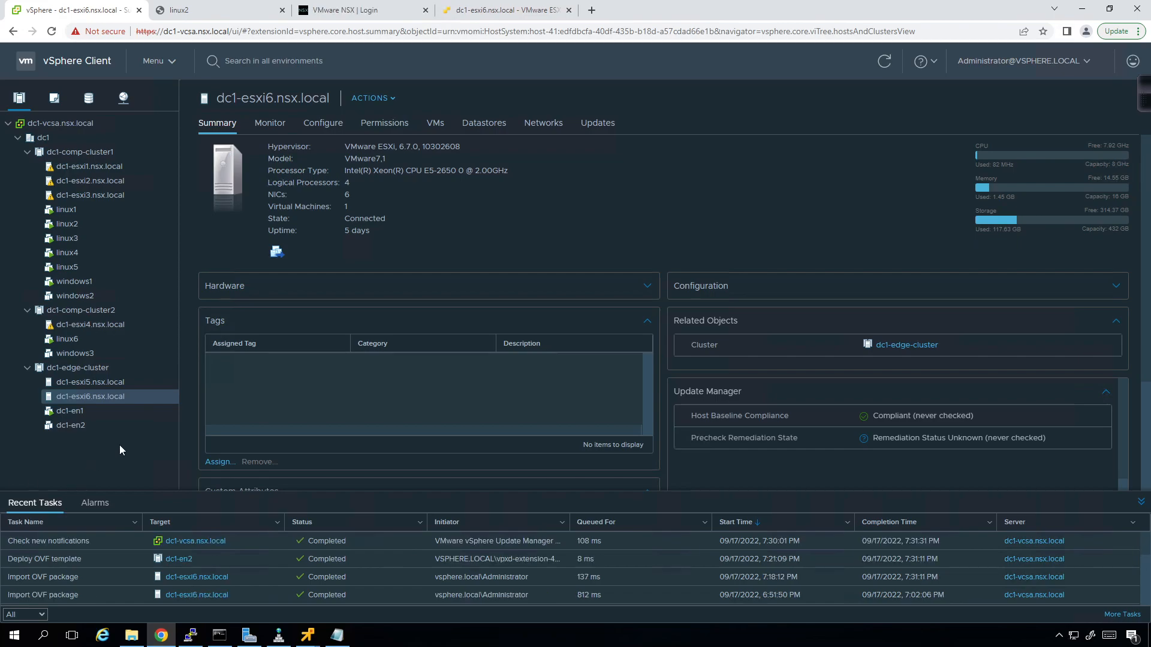
- Power on dc1-en2 and stop the continuous ping in the command window
click(78, 426)
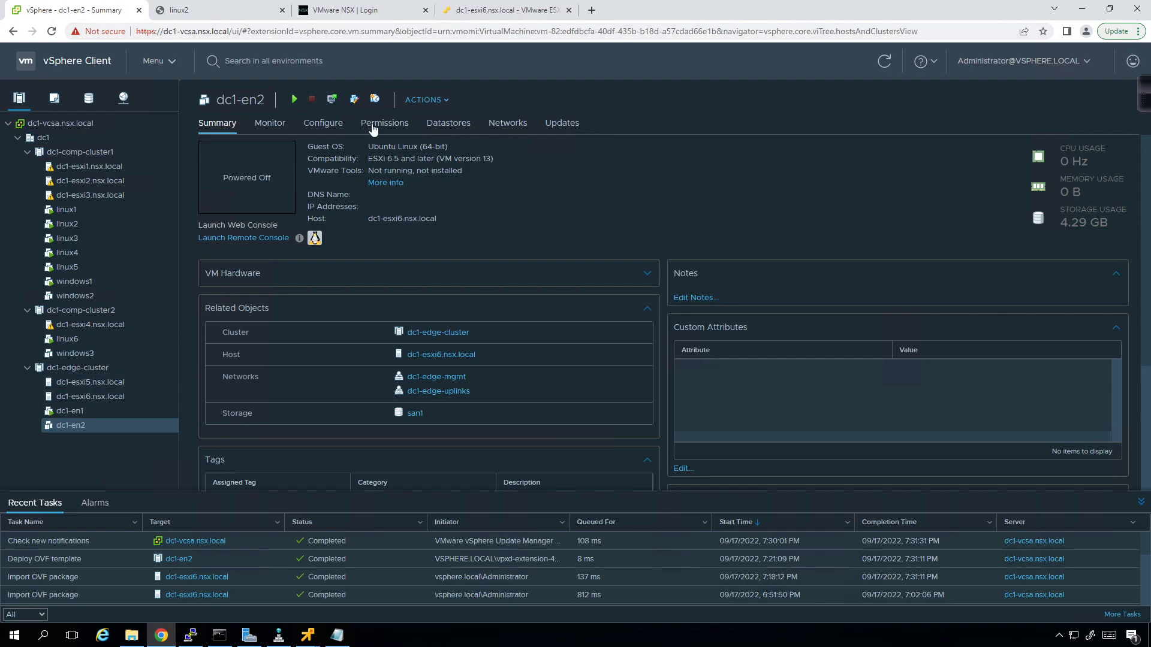
click(297, 102)
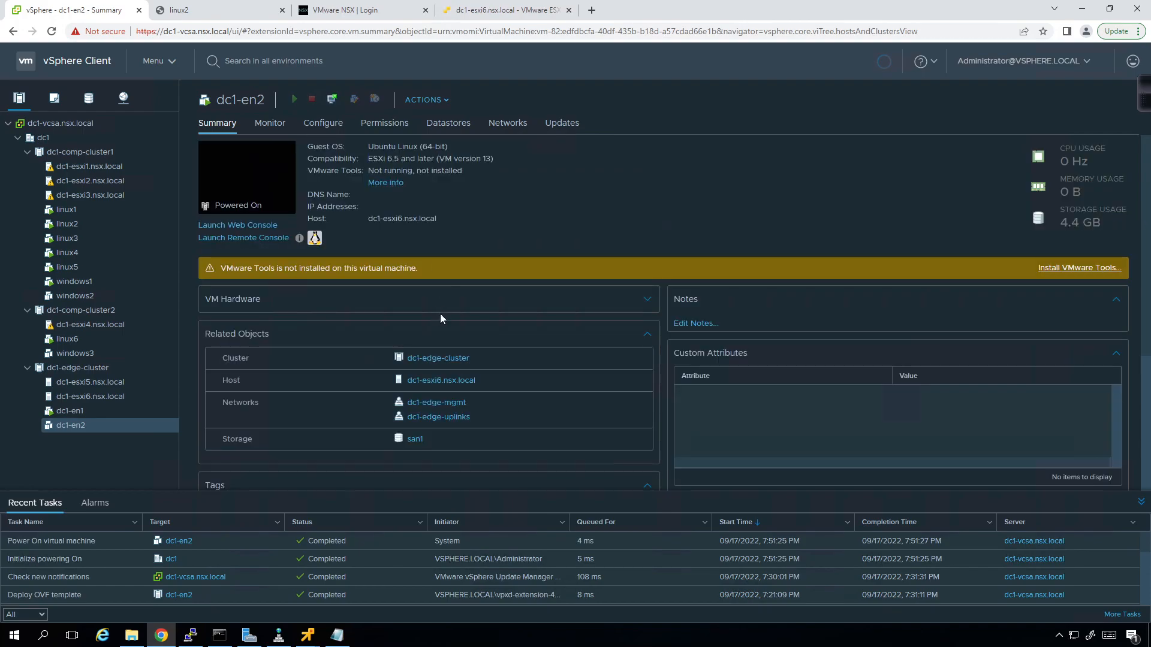
click(220, 636)
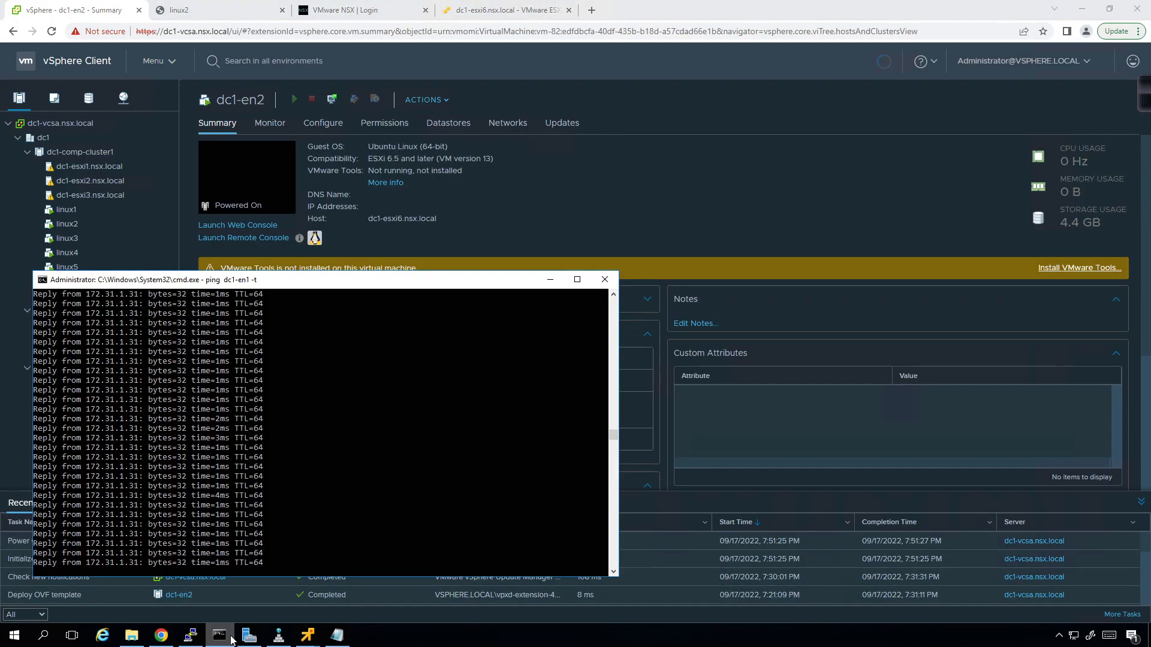
click(362, 522)
key(Escape)
key(ctrl+c)
click(583, 186)
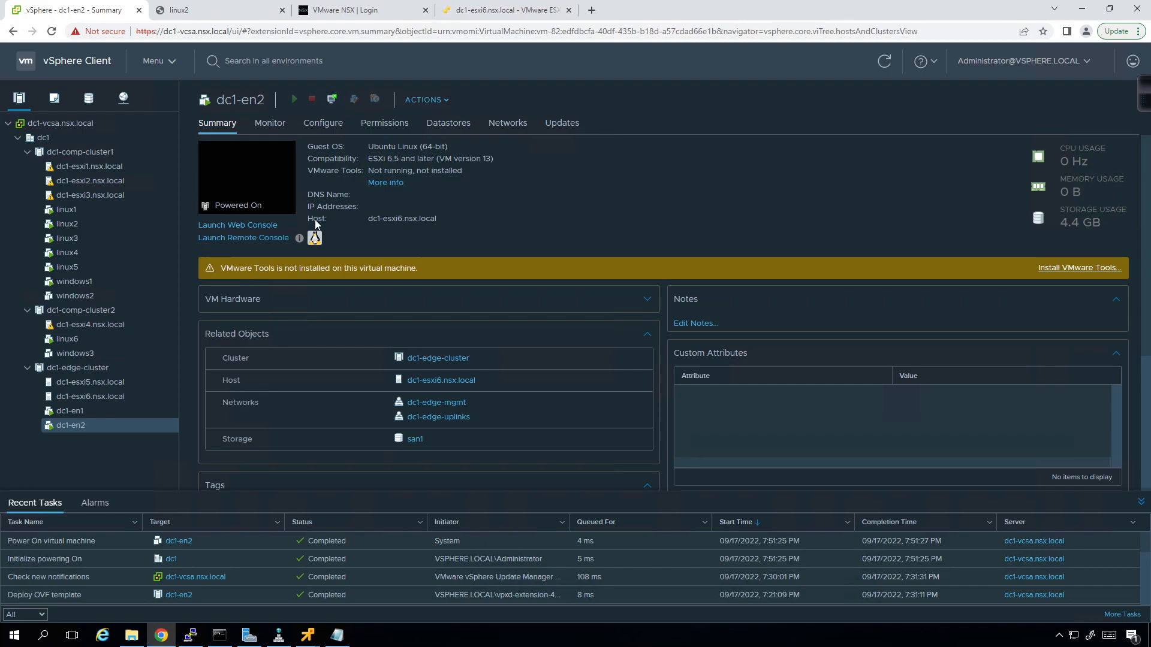
- Launch dc1-en2's web console and sign in to NSX-T Manager as admin
click(259, 226)
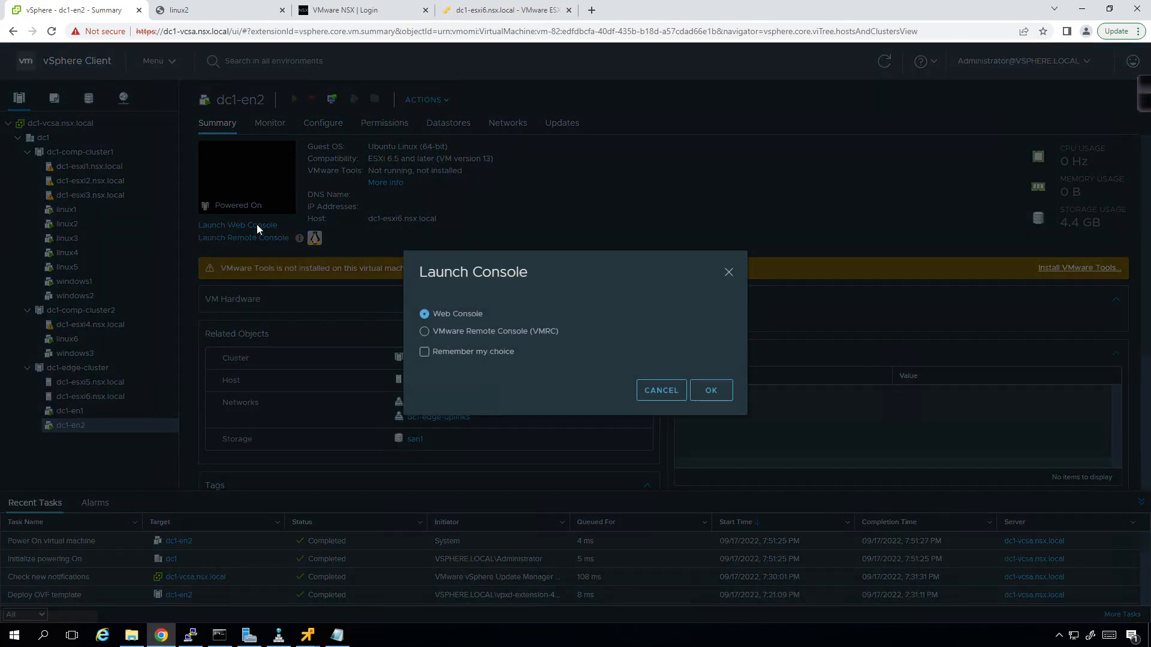
click(711, 391)
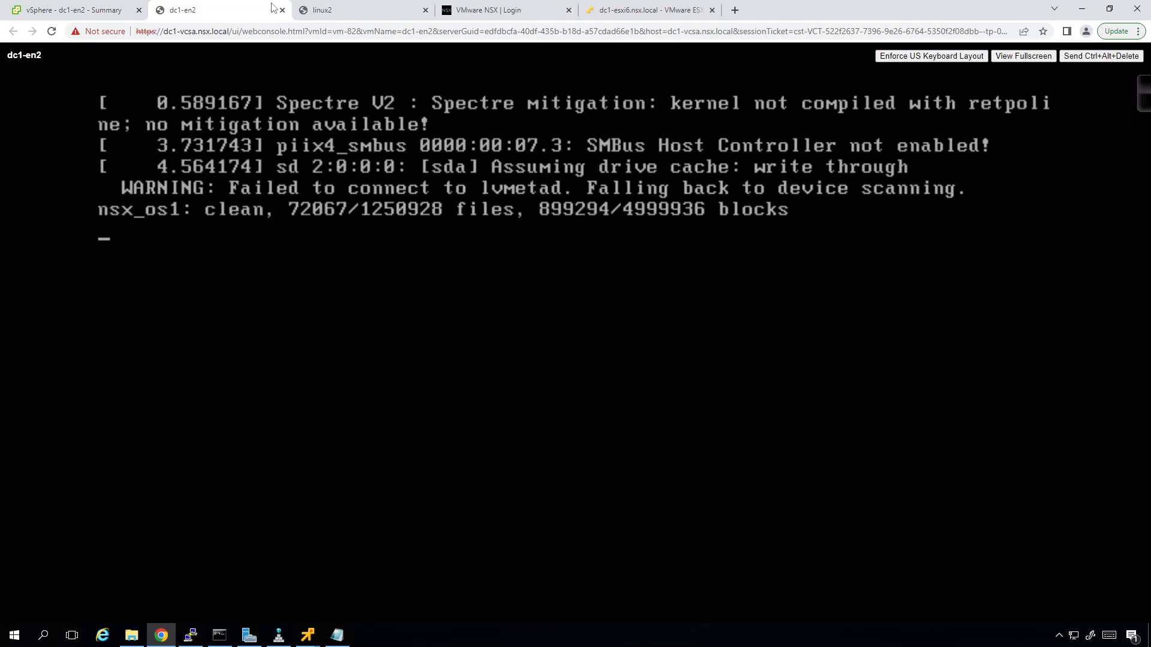
click(466, 11)
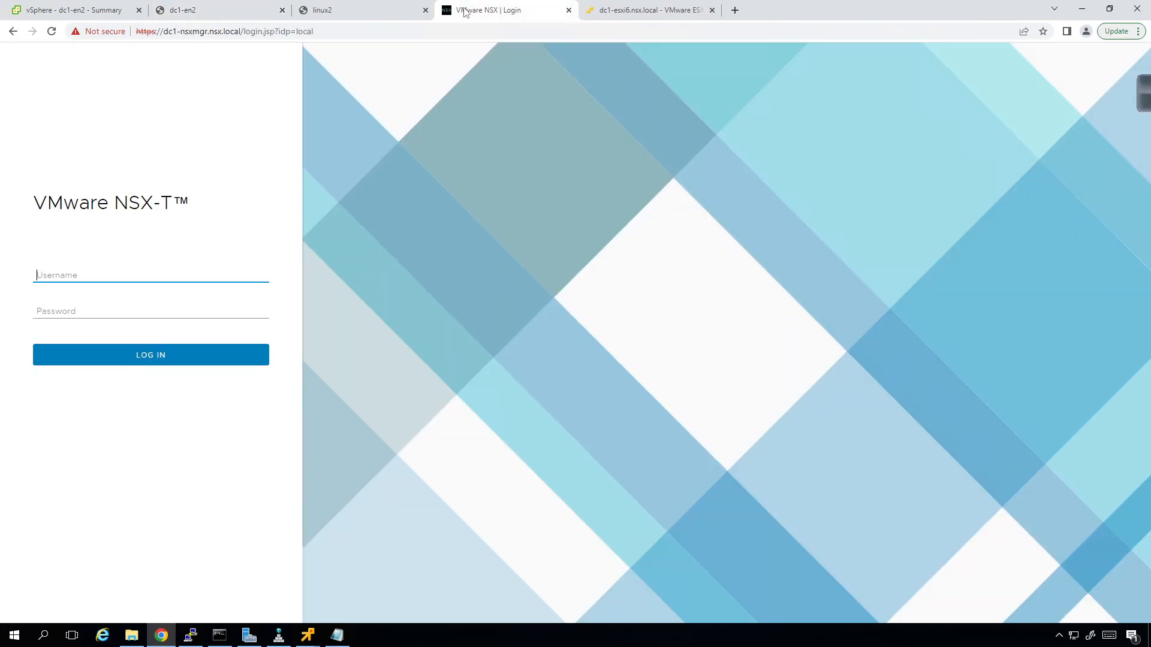
text(admin)
key(Tab)
text(VMware1!)
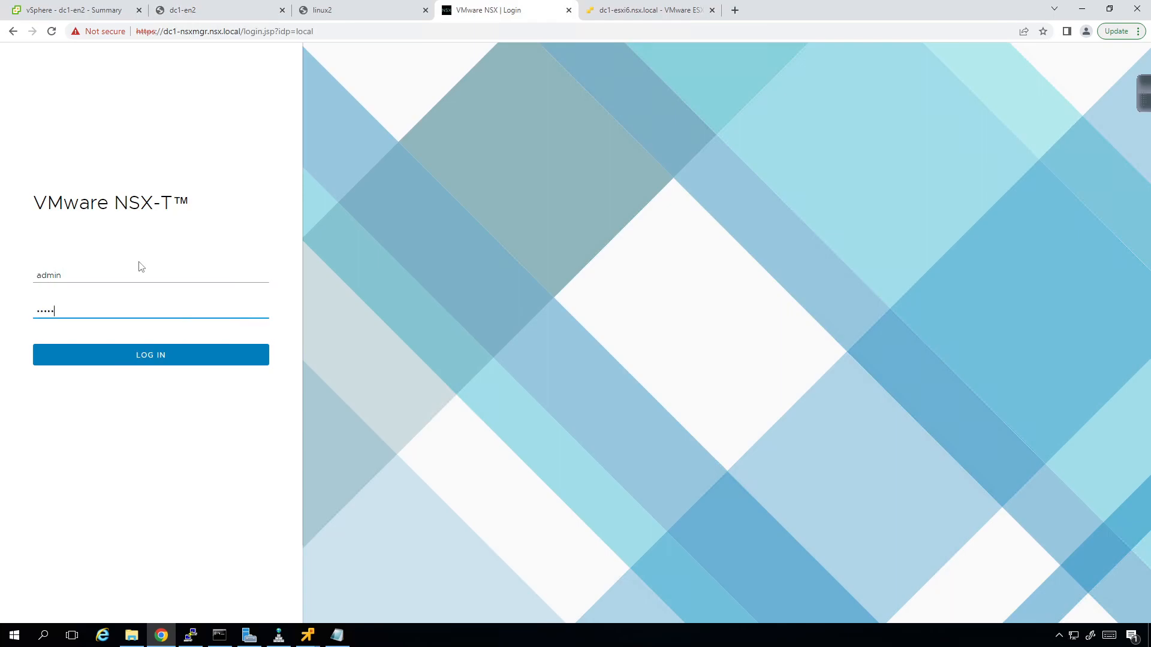
key(Return)
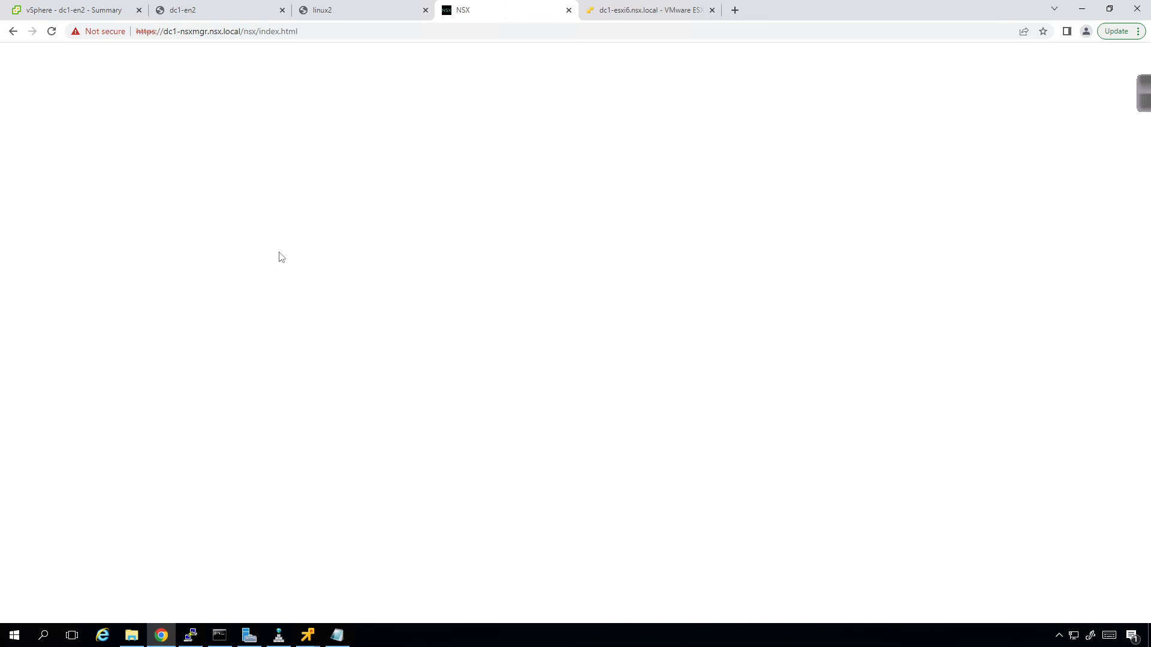
- Check the other browser tabs, then return to NSX-T home and open System
click(331, 9)
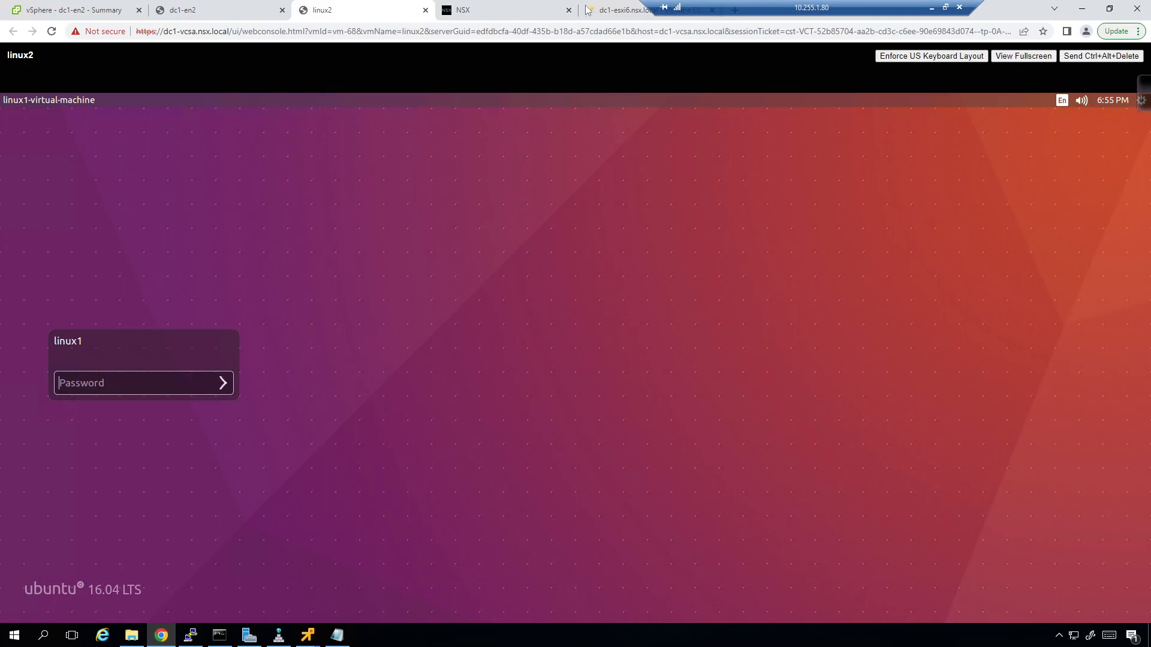
click(624, 10)
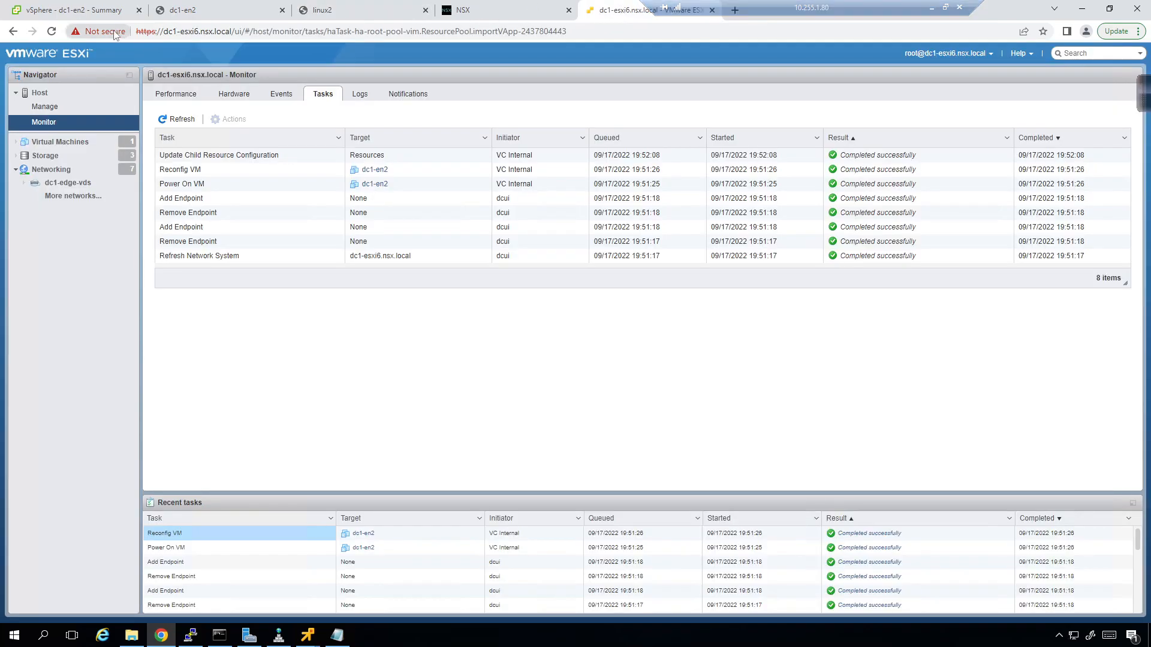
click(104, 15)
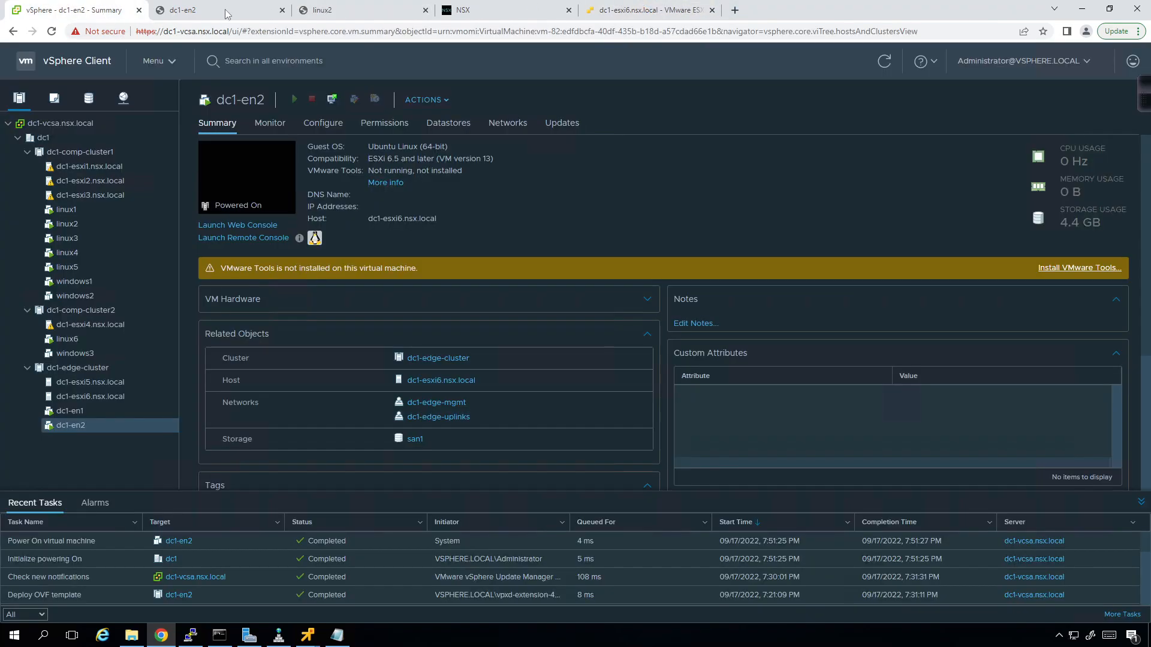
click(228, 12)
click(464, 9)
click(675, 89)
click(352, 93)
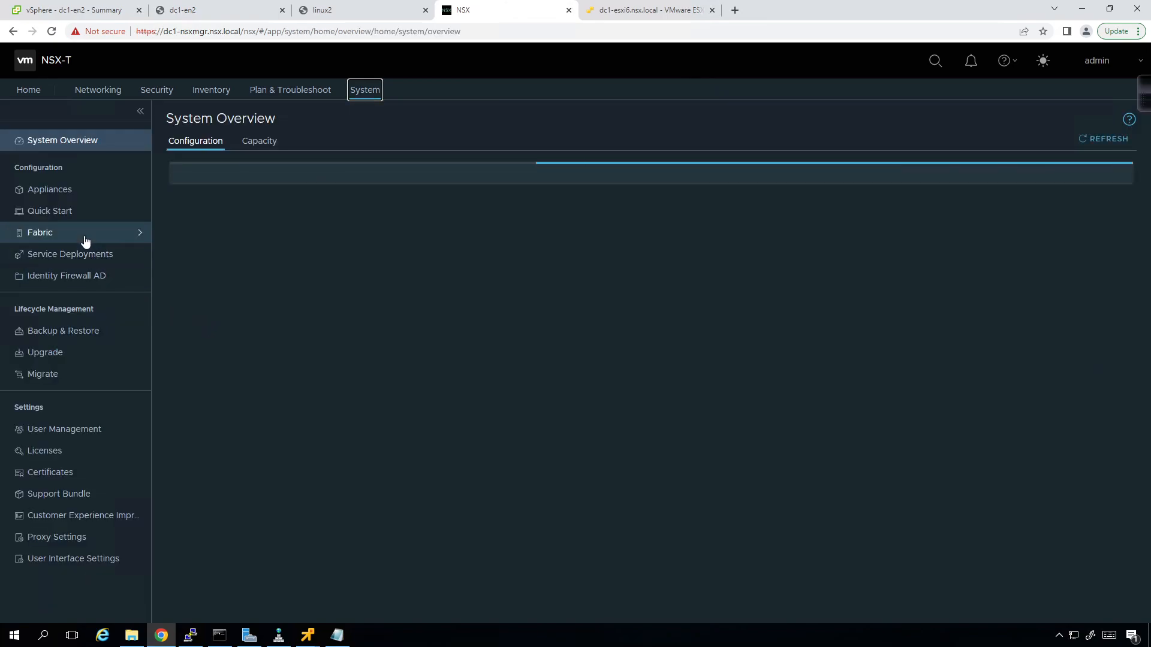
- Go to Fabric > Nodes > Edge Transport Nodes, glancing at dc1-en2's boot console
click(85, 239)
click(77, 255)
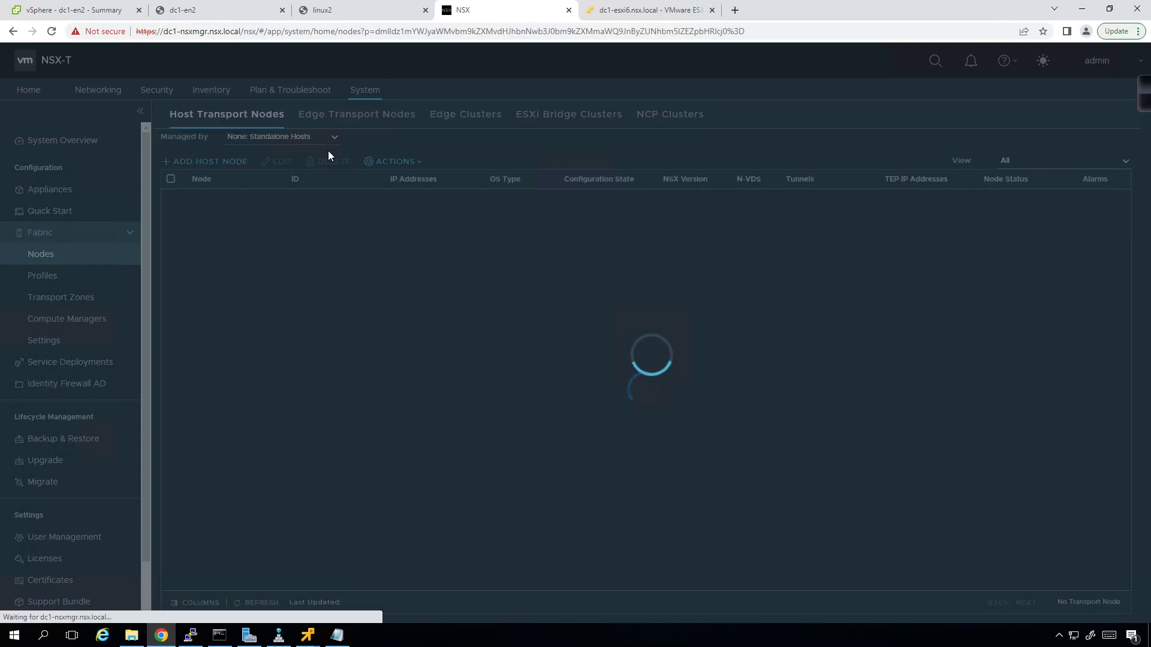
click(363, 119)
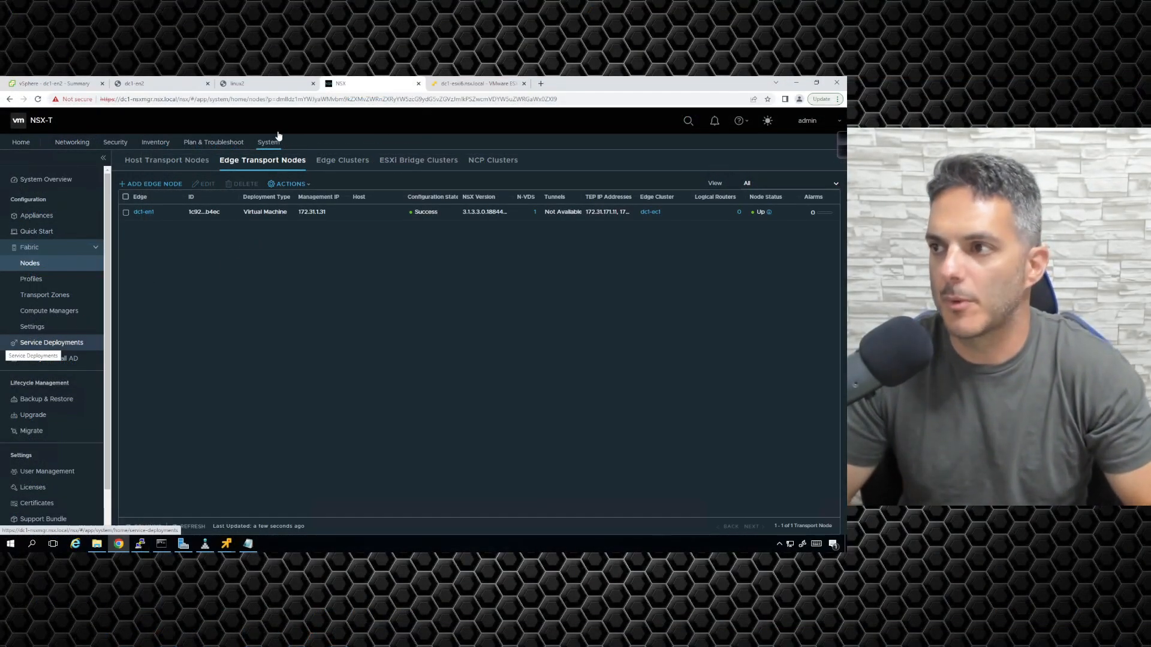
click(159, 84)
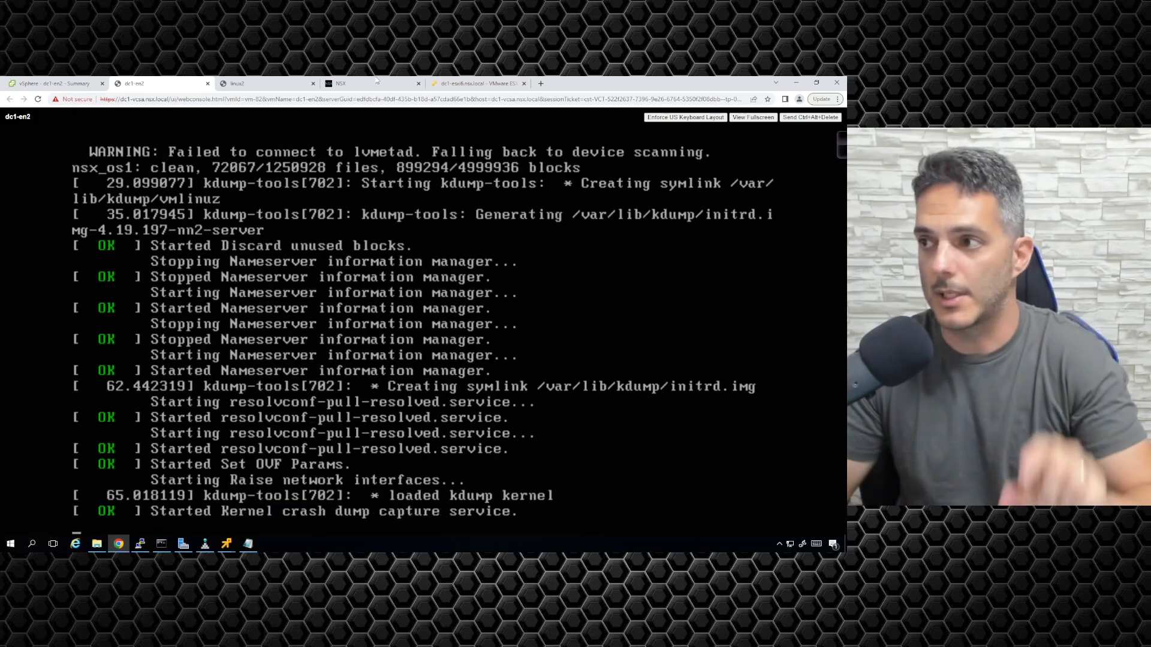
click(373, 85)
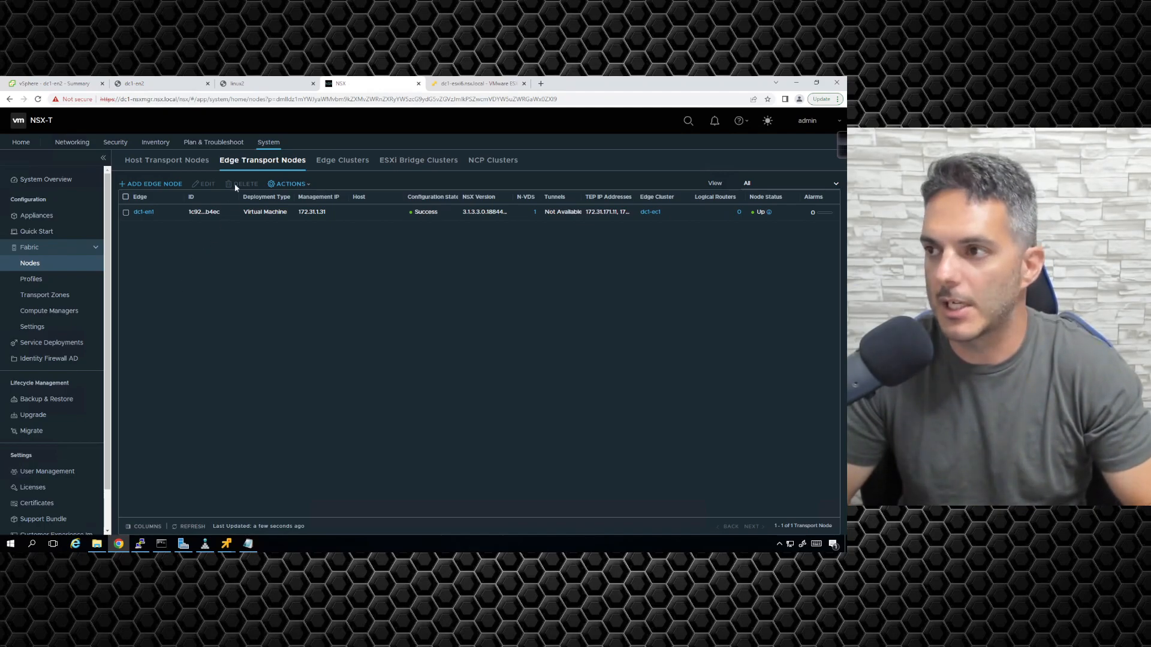
- Check dc1-en2's console, then stop the continuous ping to it with Ctrl+C
click(169, 82)
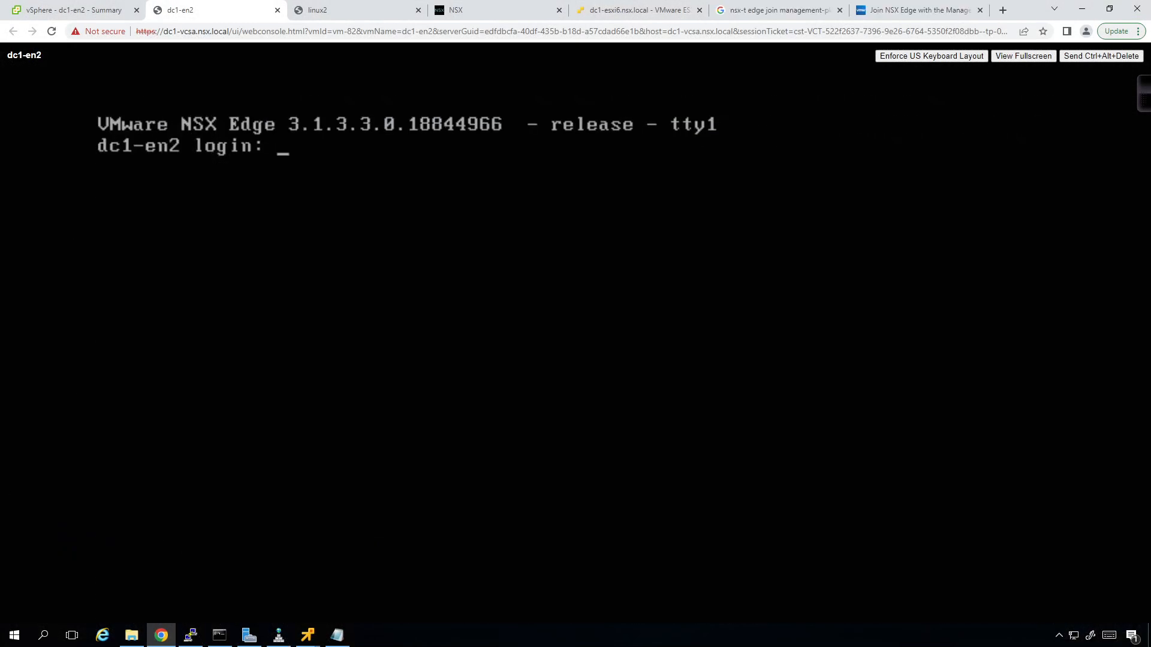
click(78, 10)
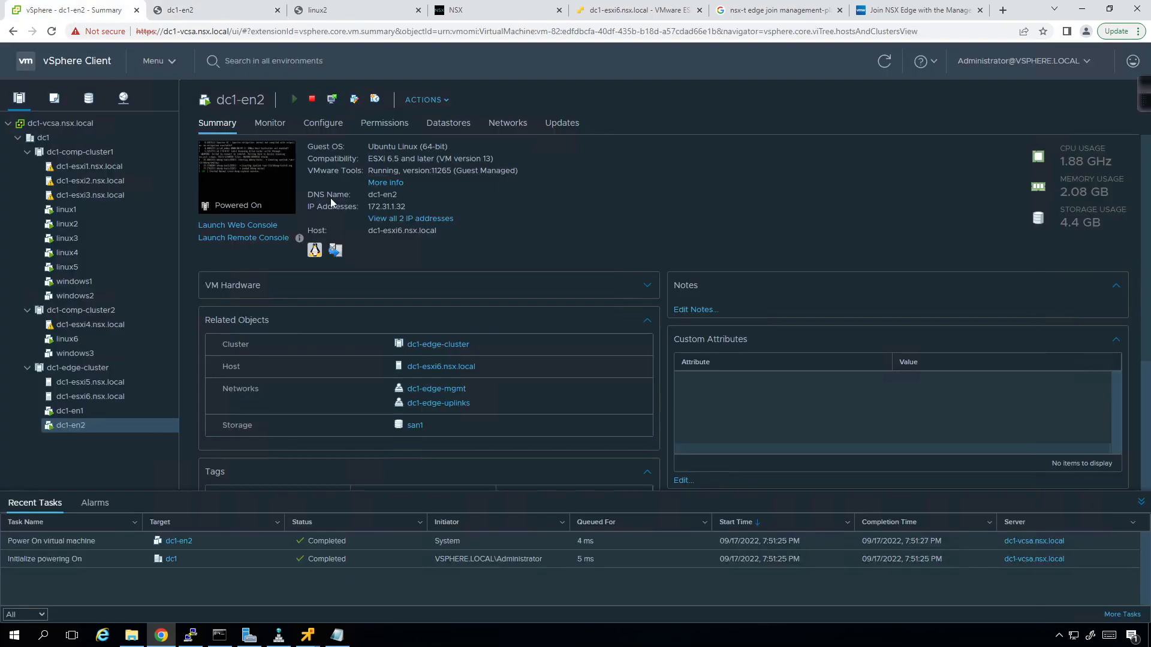
click(227, 638)
click(386, 518)
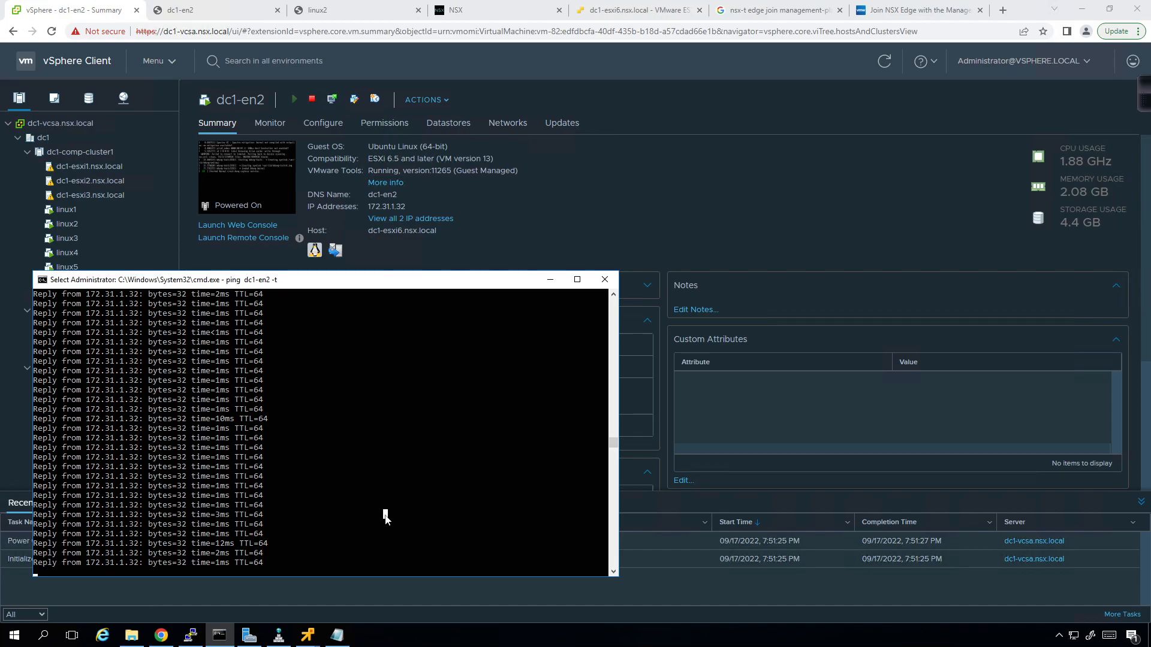
scroll(383, 455, down, 5)
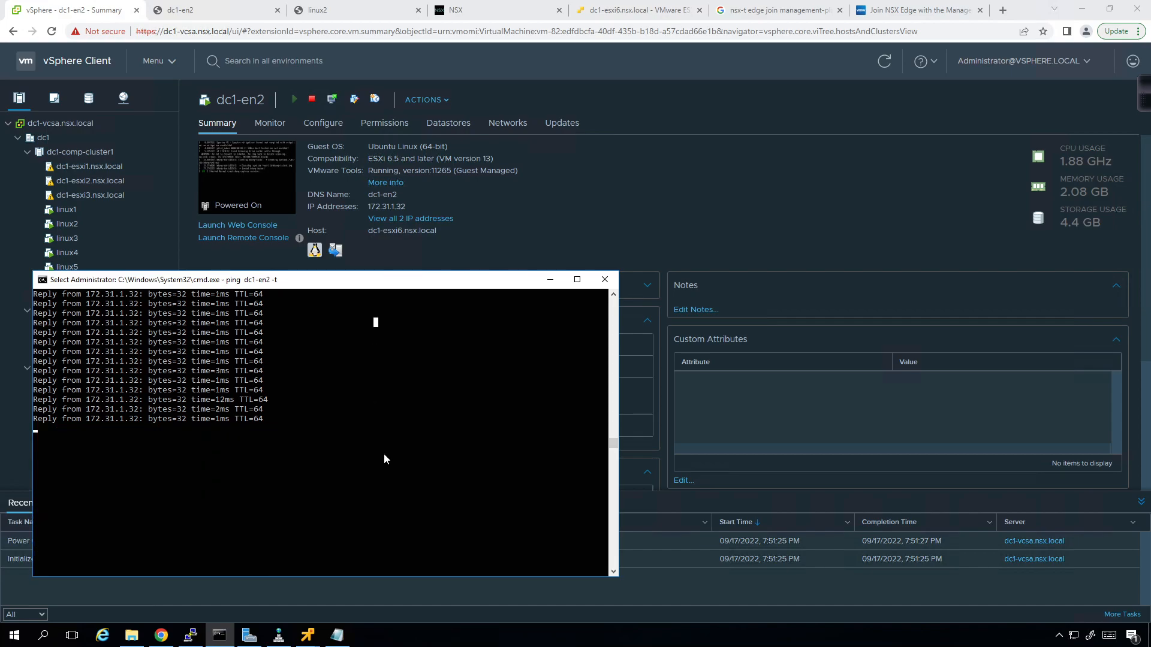
click(385, 454)
key(Escape)
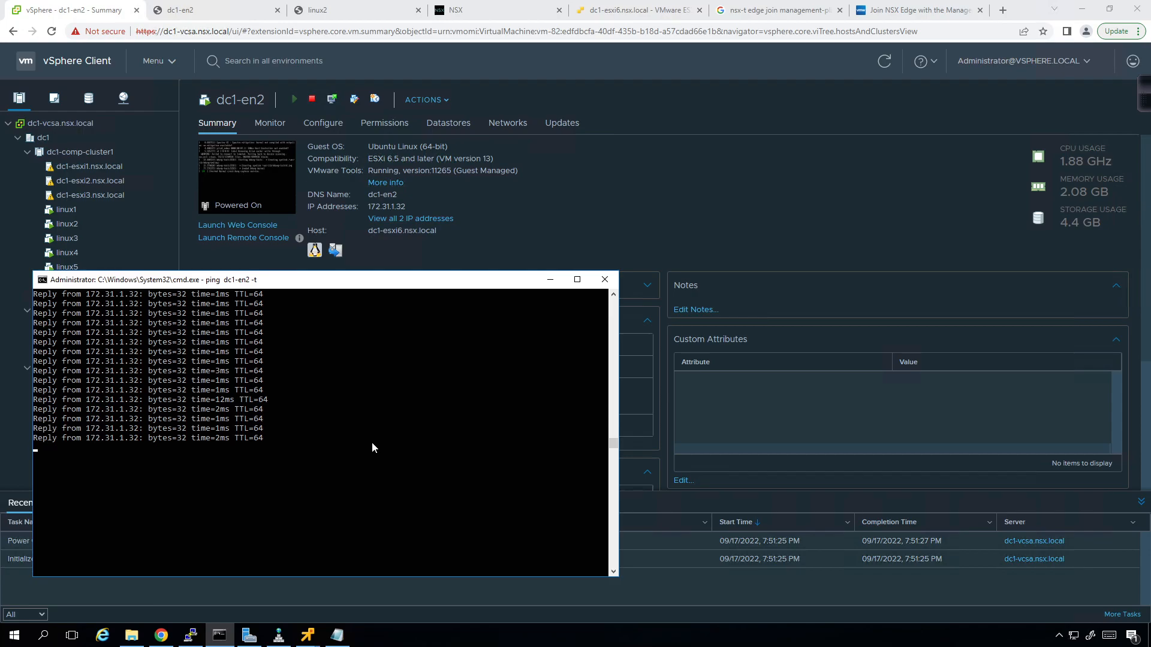
key(ctrl+c)
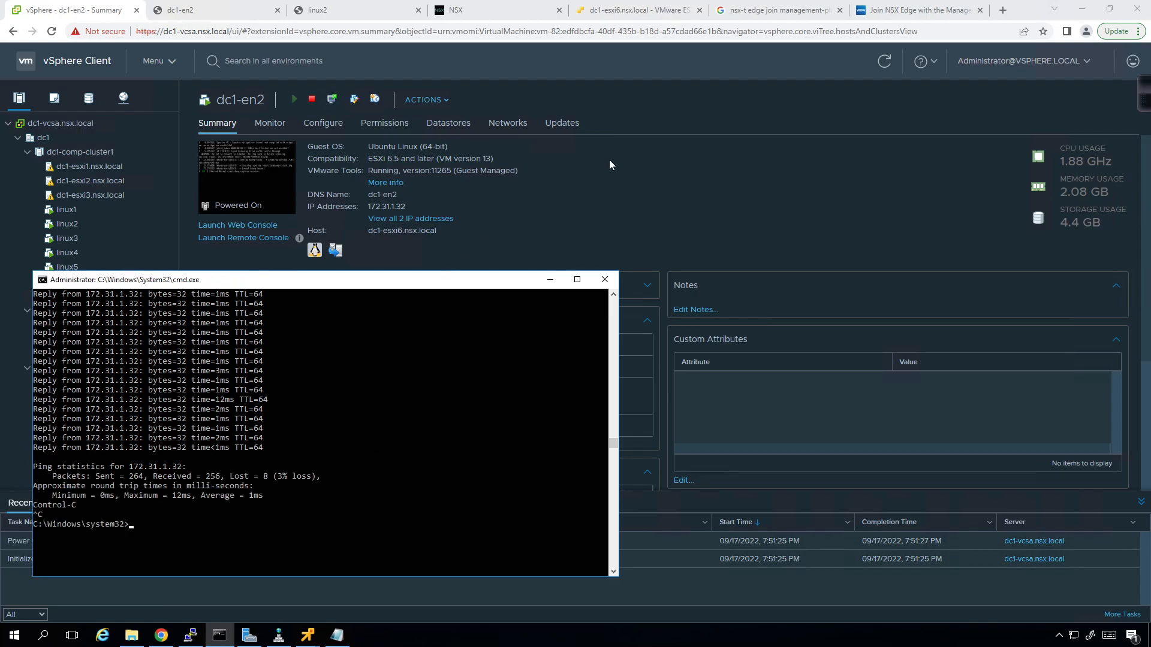
click(609, 196)
- Confirm dc1-en2 reports IP 172.31.1.32 in its summary's full IP address list
click(229, 11)
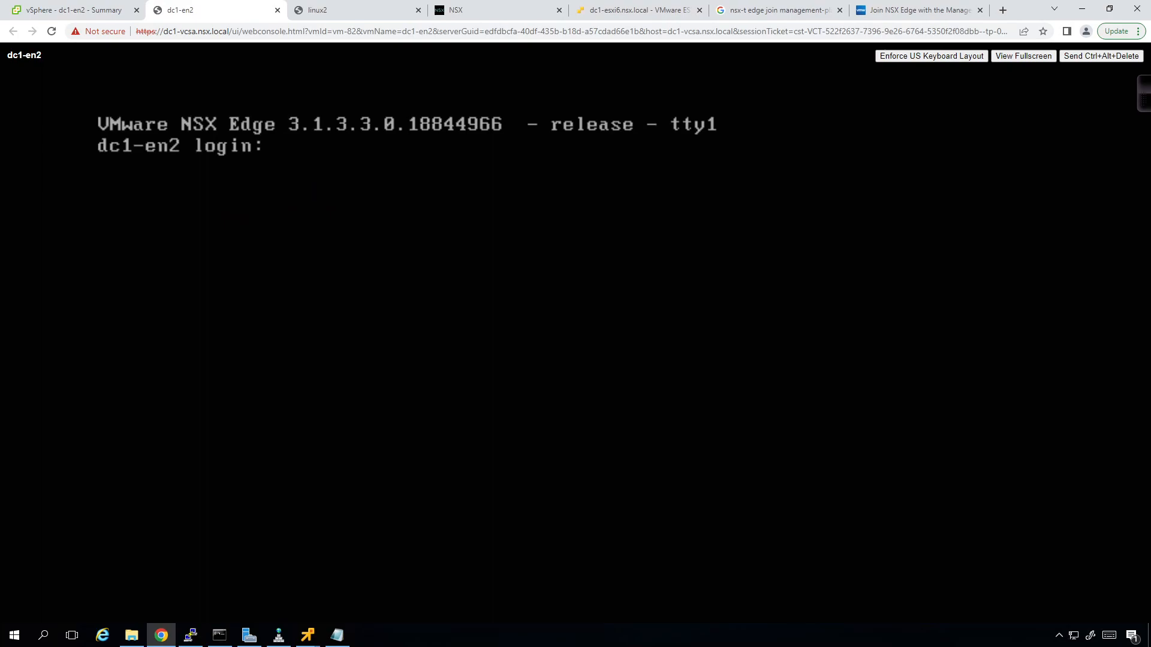
click(84, 6)
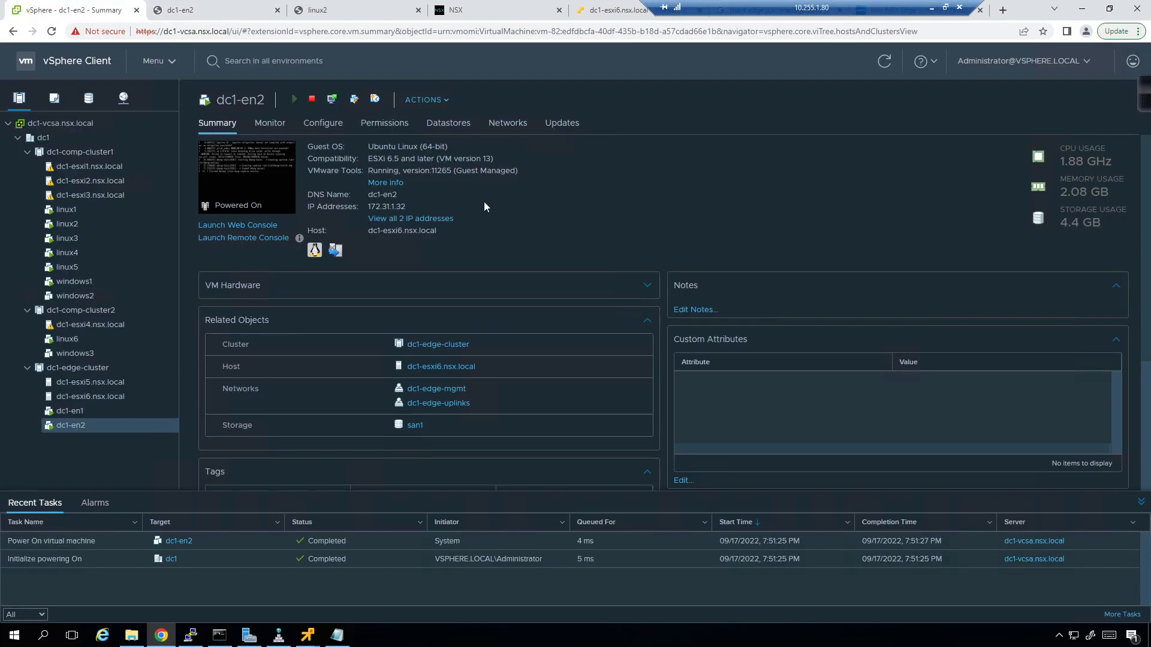
click(387, 219)
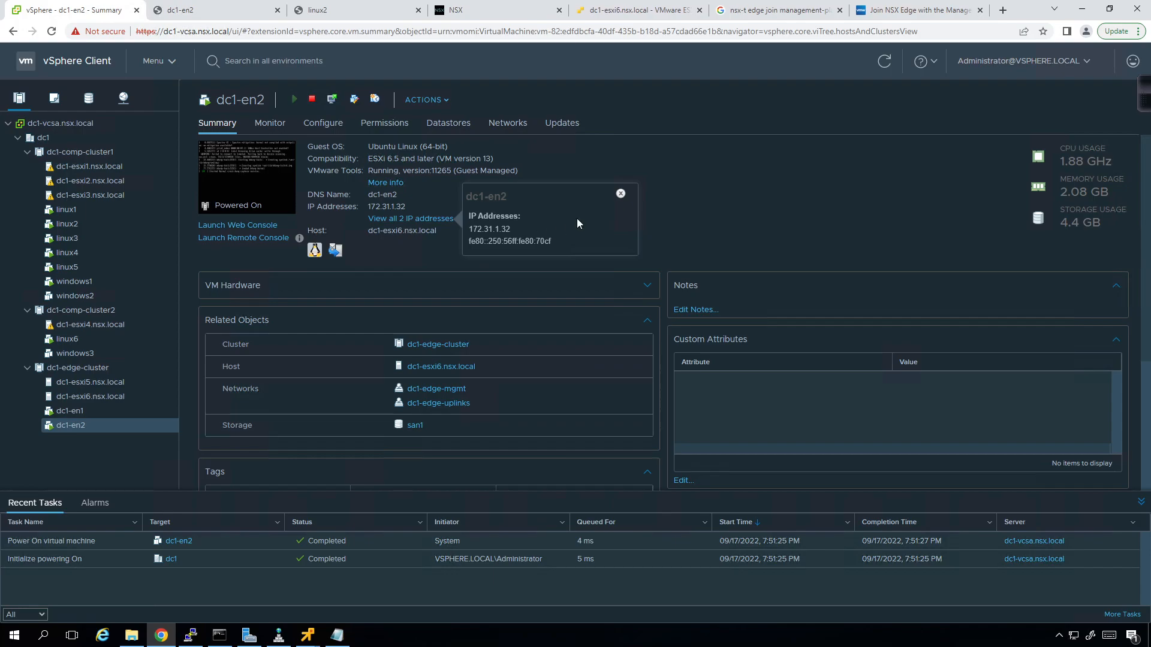
click(618, 195)
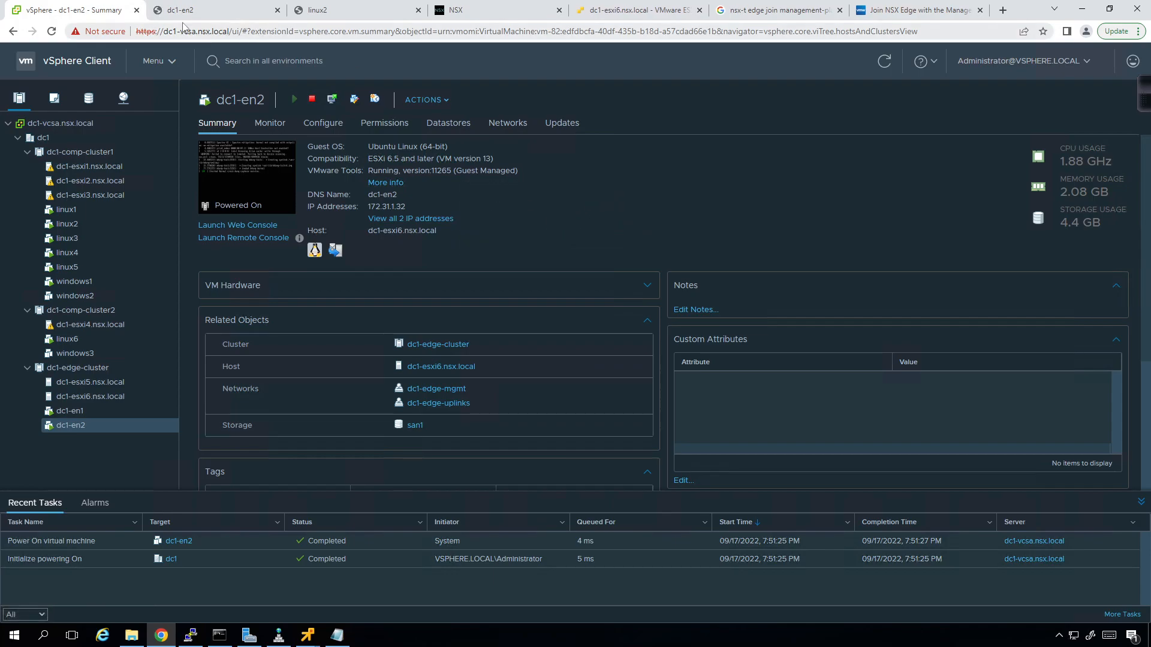
- Open the 'Join NSX Edge with the Management Plane' VMware Docs page, then bring back the thumbprint notes
click(763, 13)
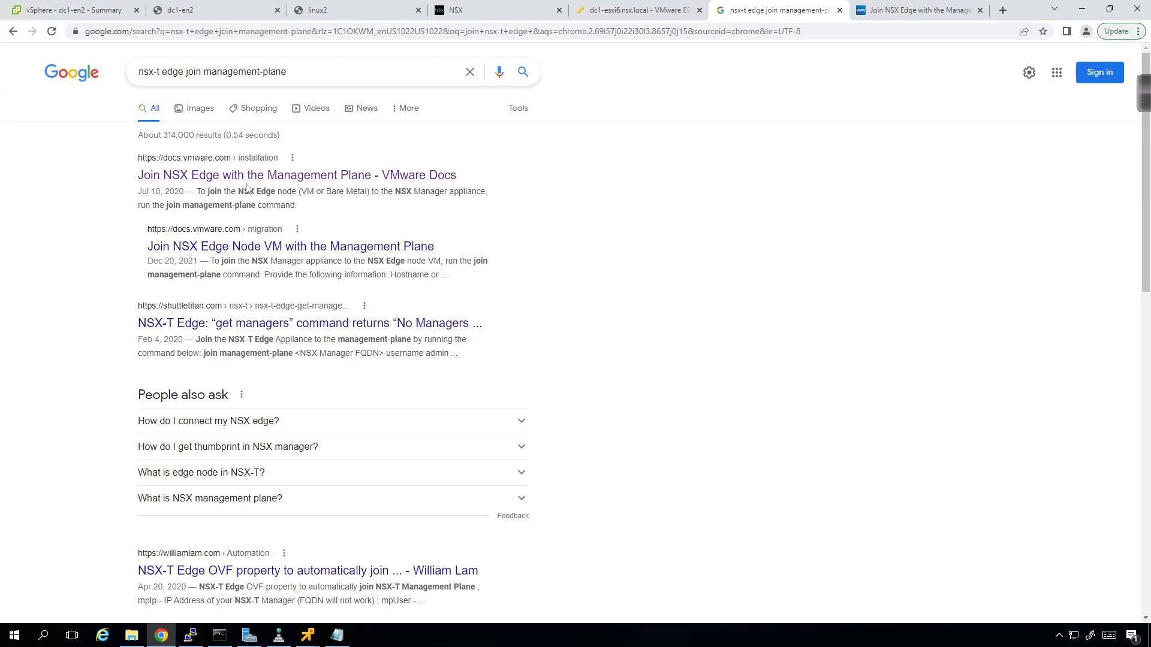
click(867, 10)
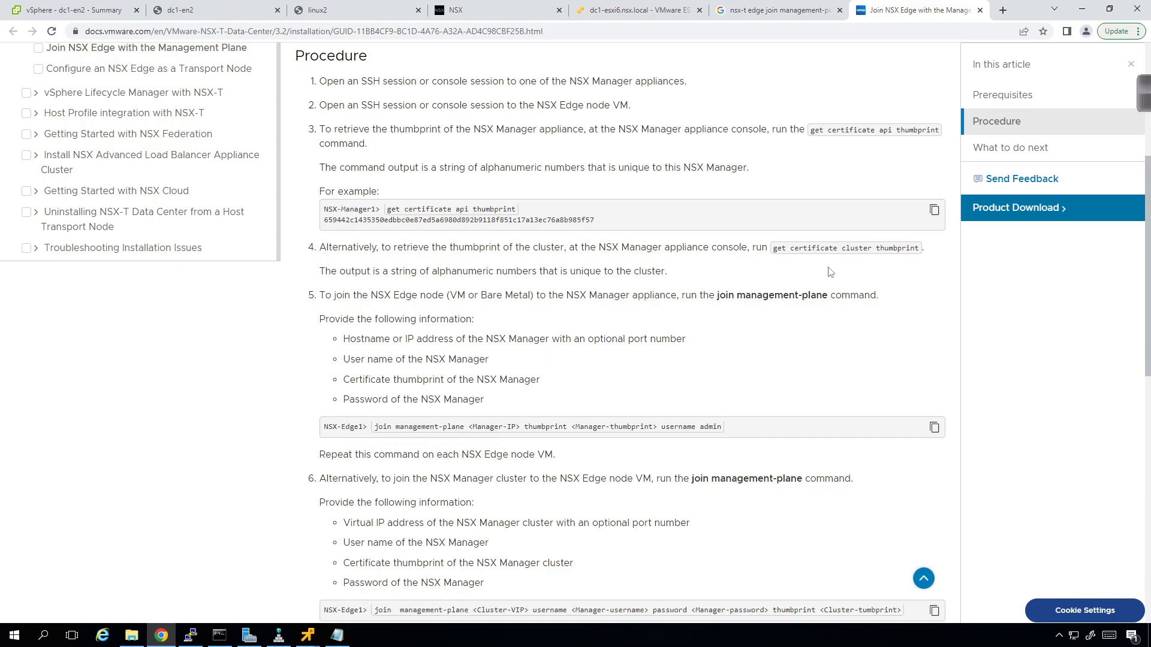
click(331, 640)
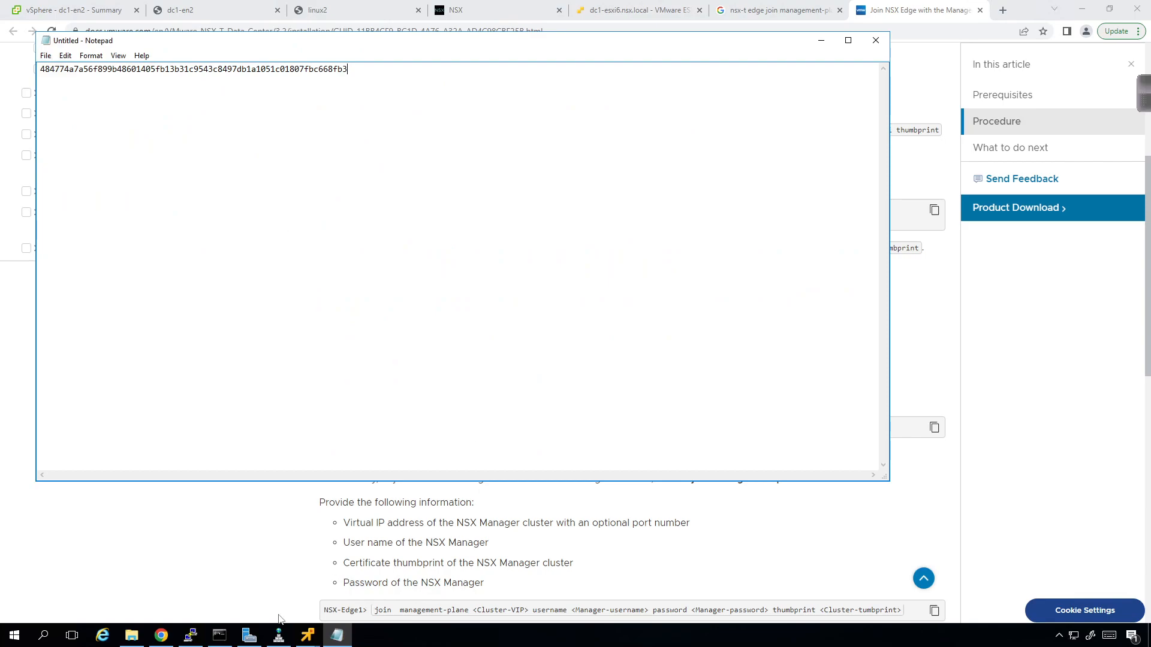
- Open the saved PuTTY SSH session to dc1-nsxmgr and move its window lower
click(189, 638)
right_click(189, 638)
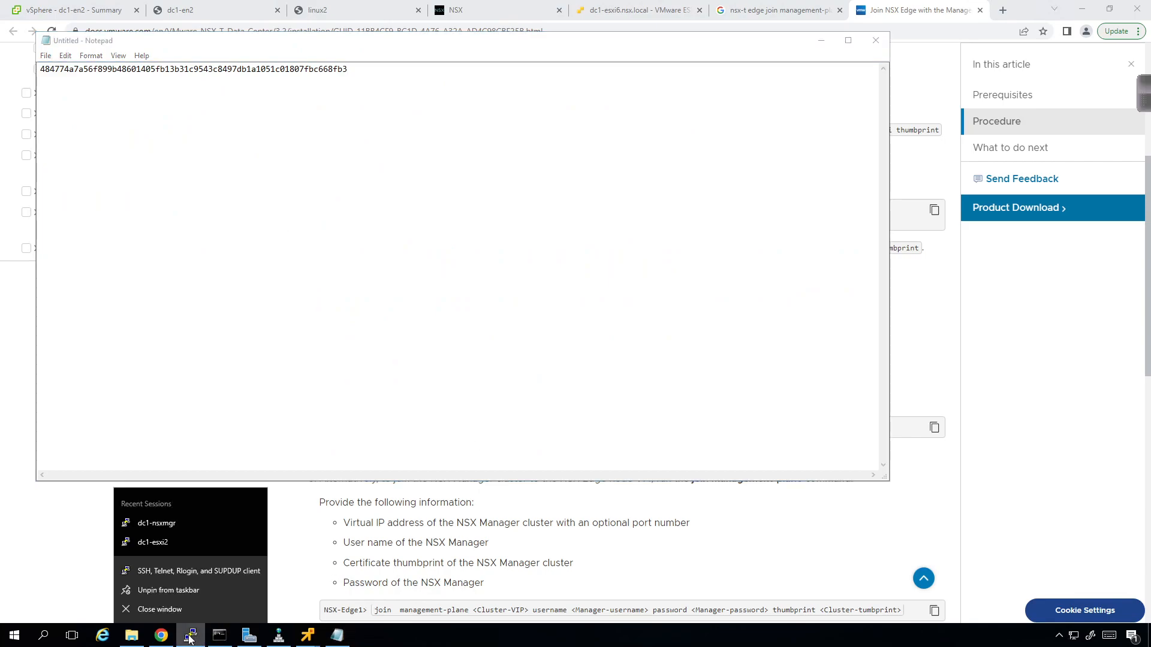
click(155, 522)
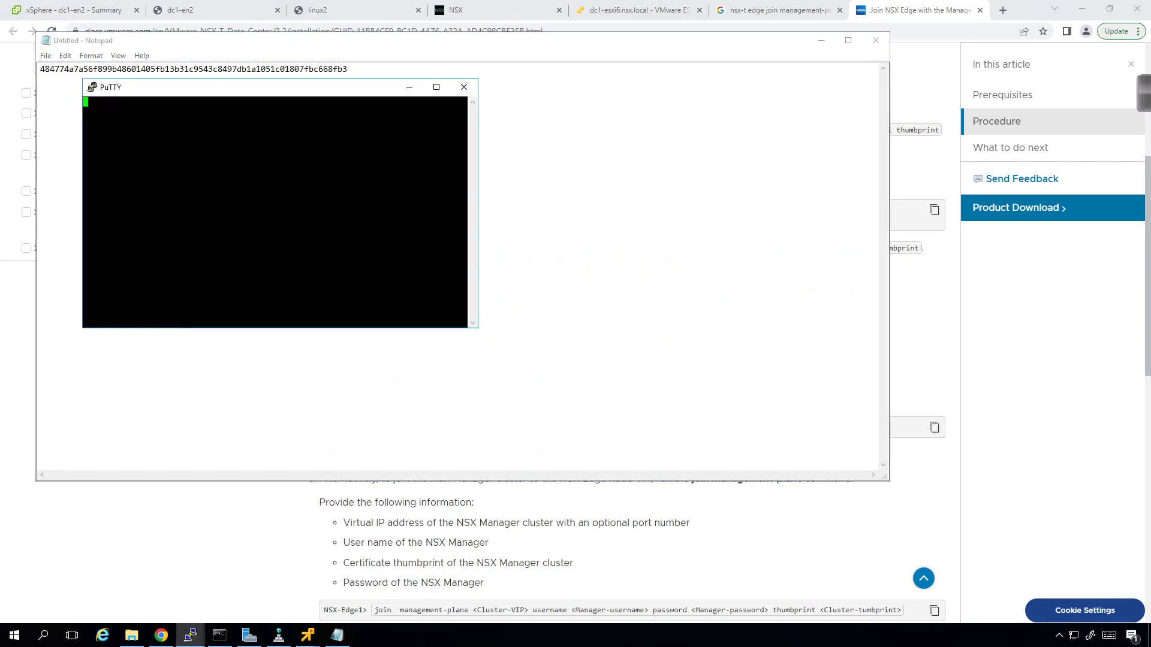
drag(185, 94, 205, 184)
- Change the terminal font size to 14 in the session's appearance settings
click(112, 176)
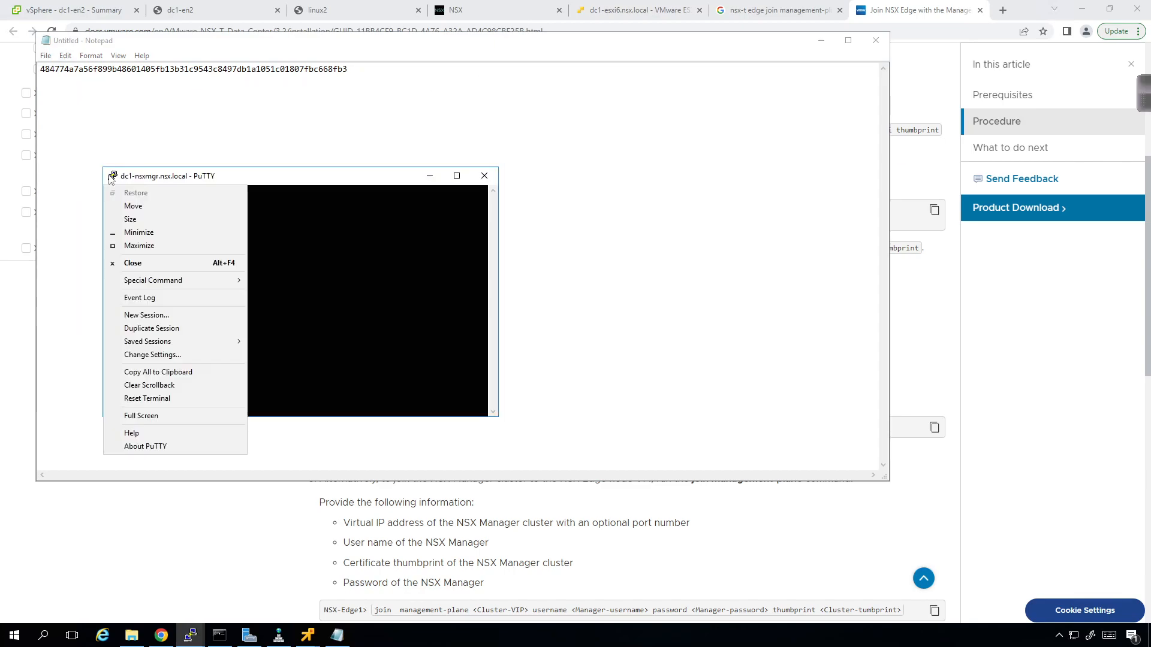
click(152, 355)
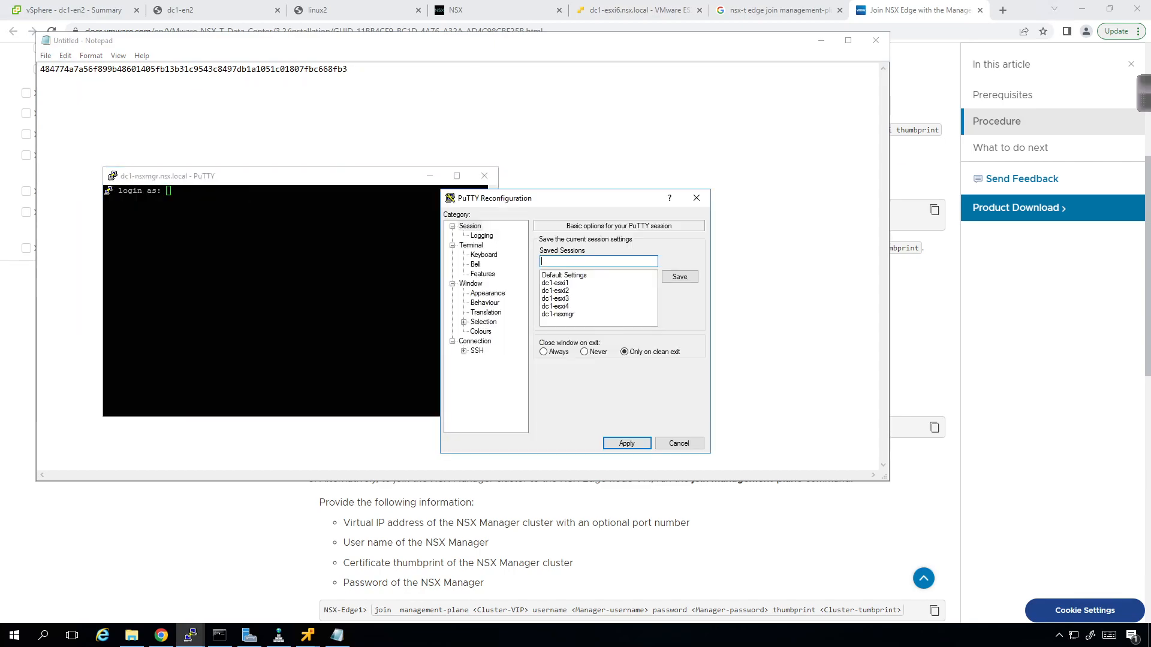
click(498, 297)
click(680, 311)
click(675, 352)
click(626, 536)
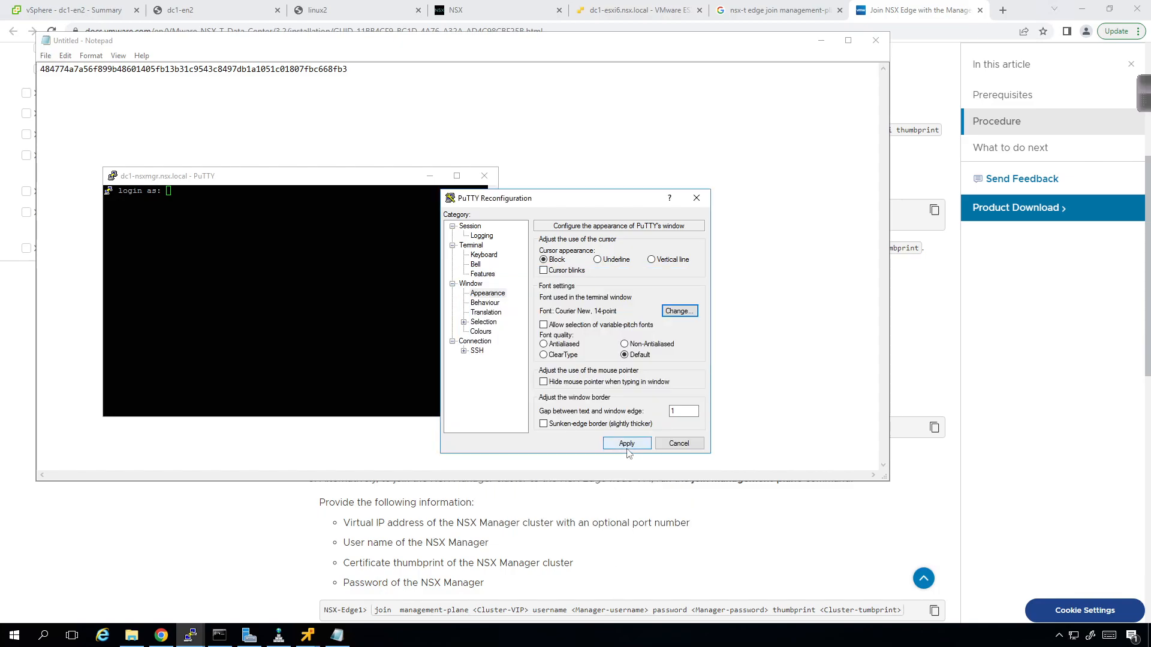
click(623, 443)
- Log in to the NSX Manager shell as admin and widen the terminal window
text(admin)
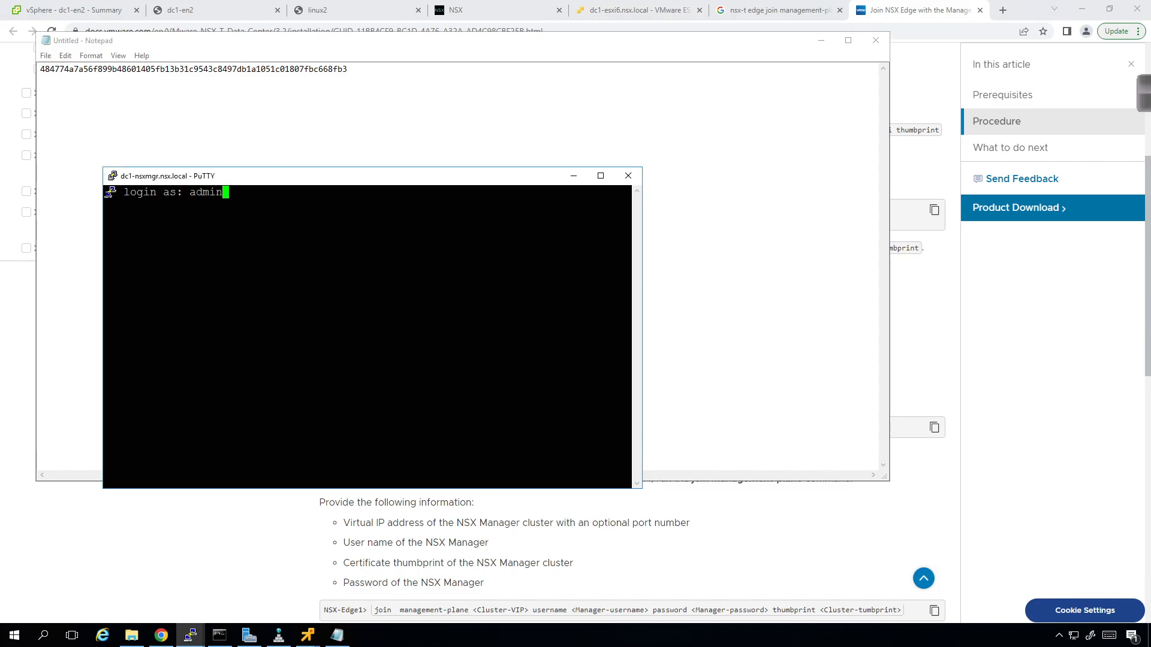
key(Return)
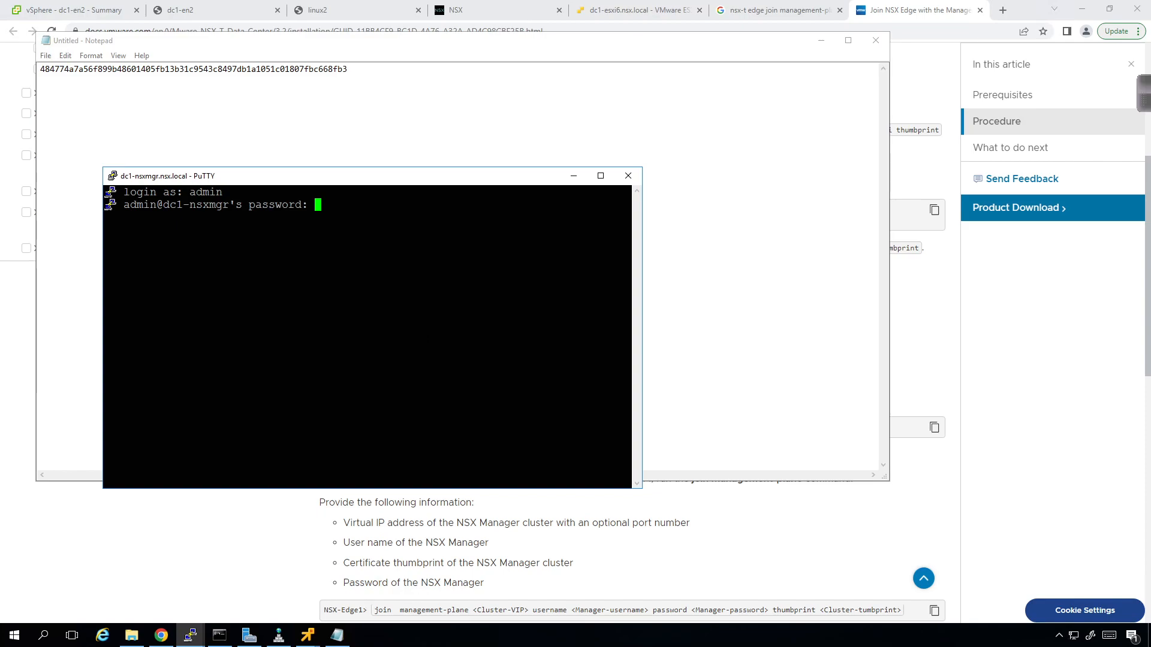
key(Return)
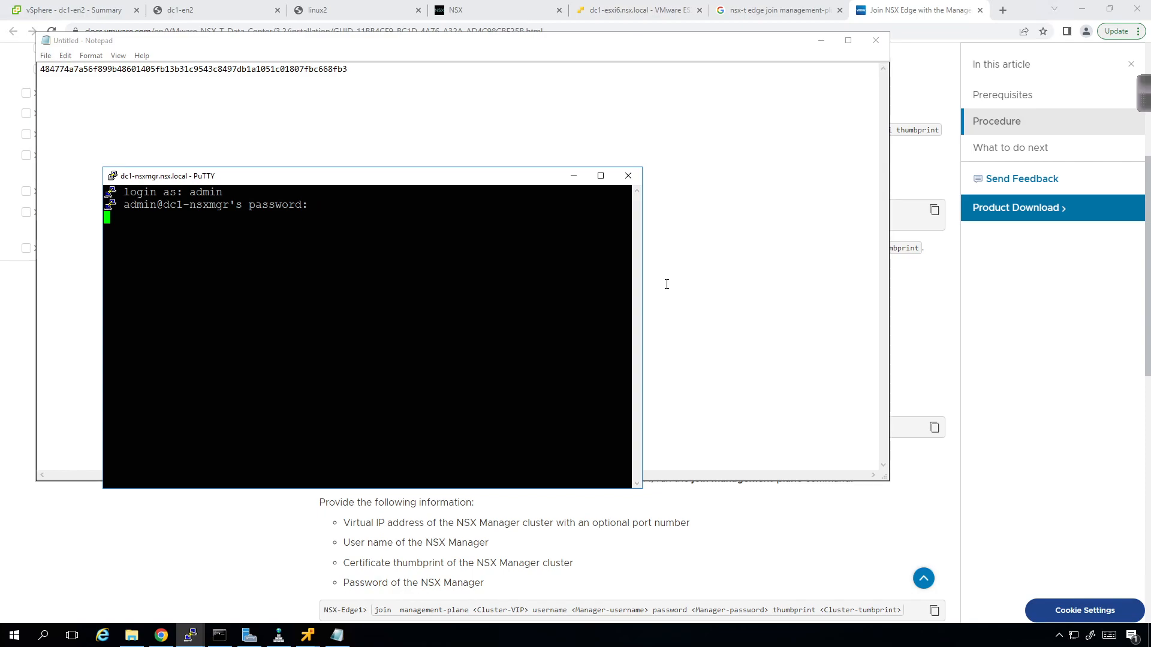
drag(642, 295, 990, 275)
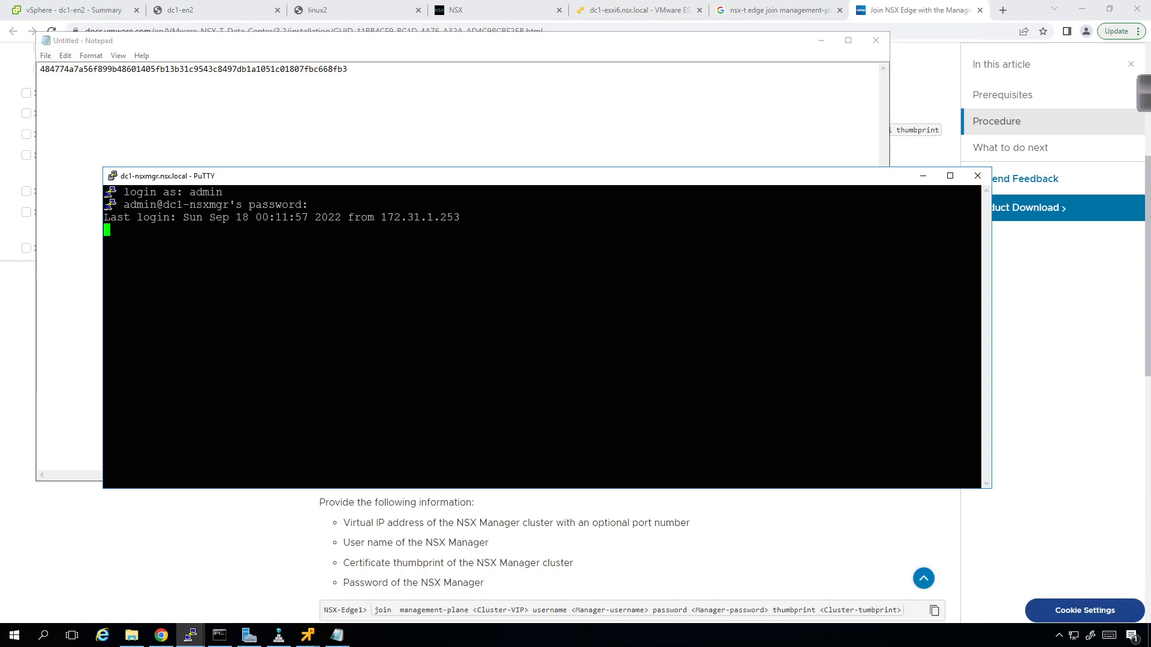
- Run 'get certificate api thumbprint' with Tab completion and copy the printed hash to Notepad
text(get )
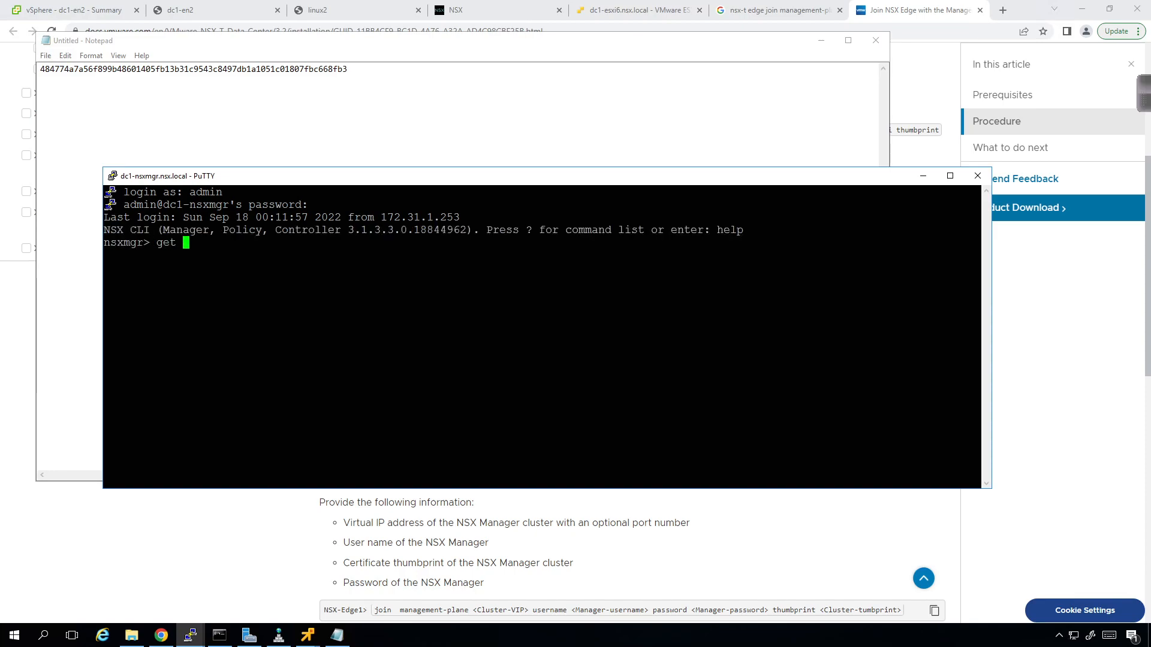
text(cer)
drag(802, 42, 786, 247)
key(alt+Tab)
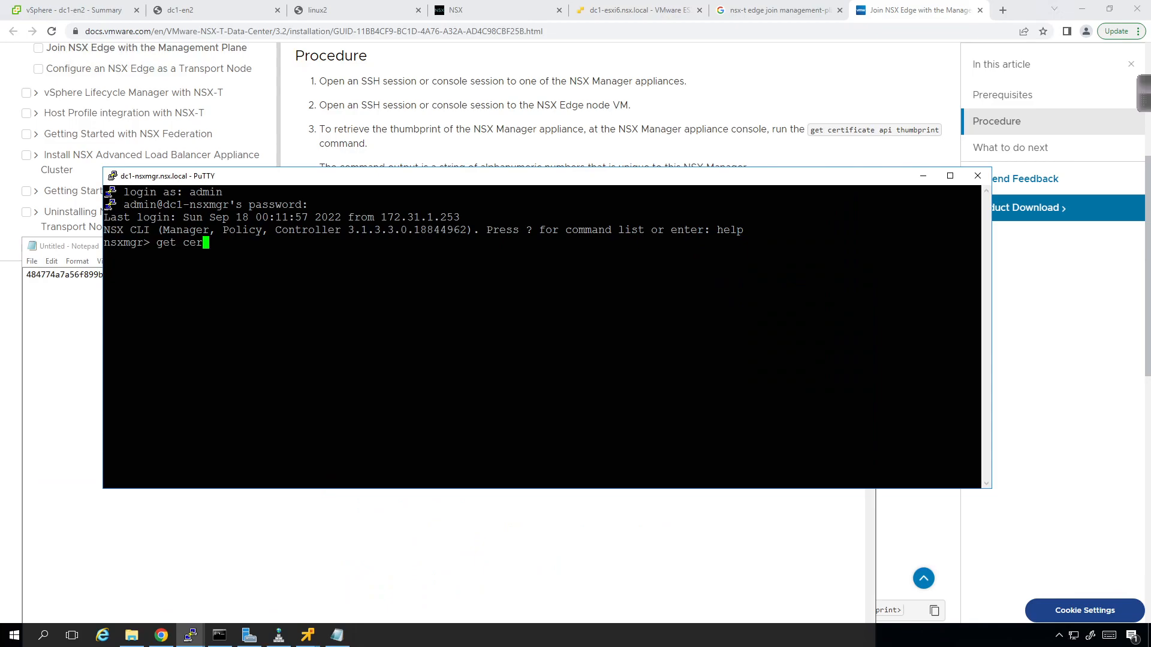
text(t)
key(Tab)
key(Tab)
text(api)
key(Tab)
key(Tab)
text(thm)
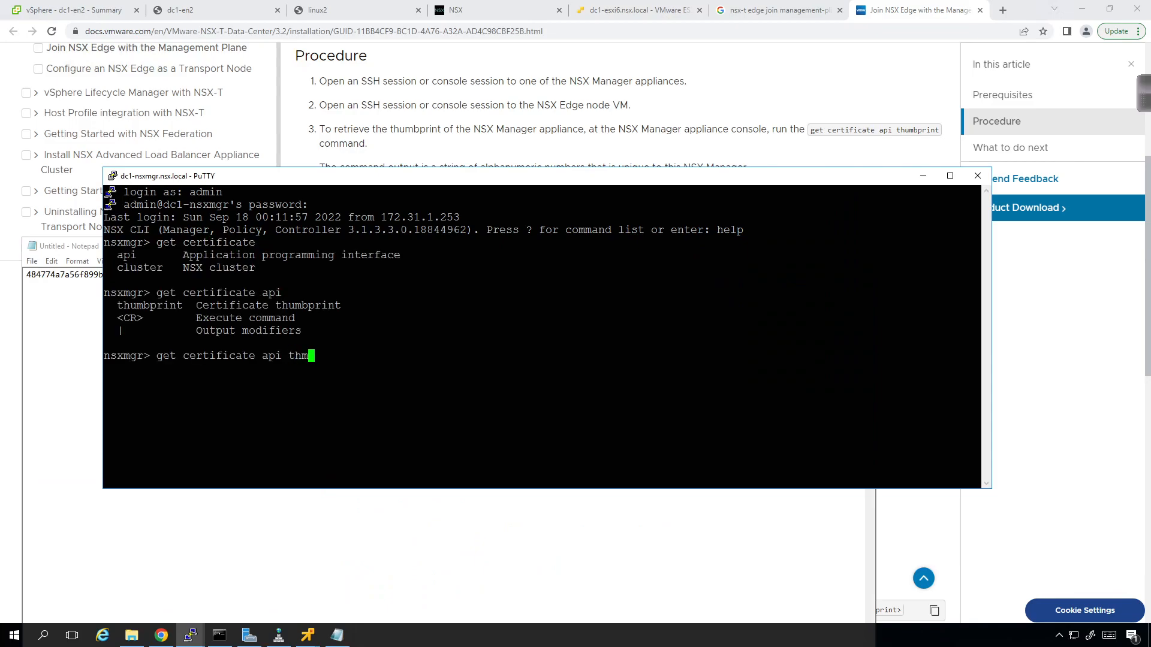
key(Tab)
key(BackSpace)
key(Tab)
key(Return)
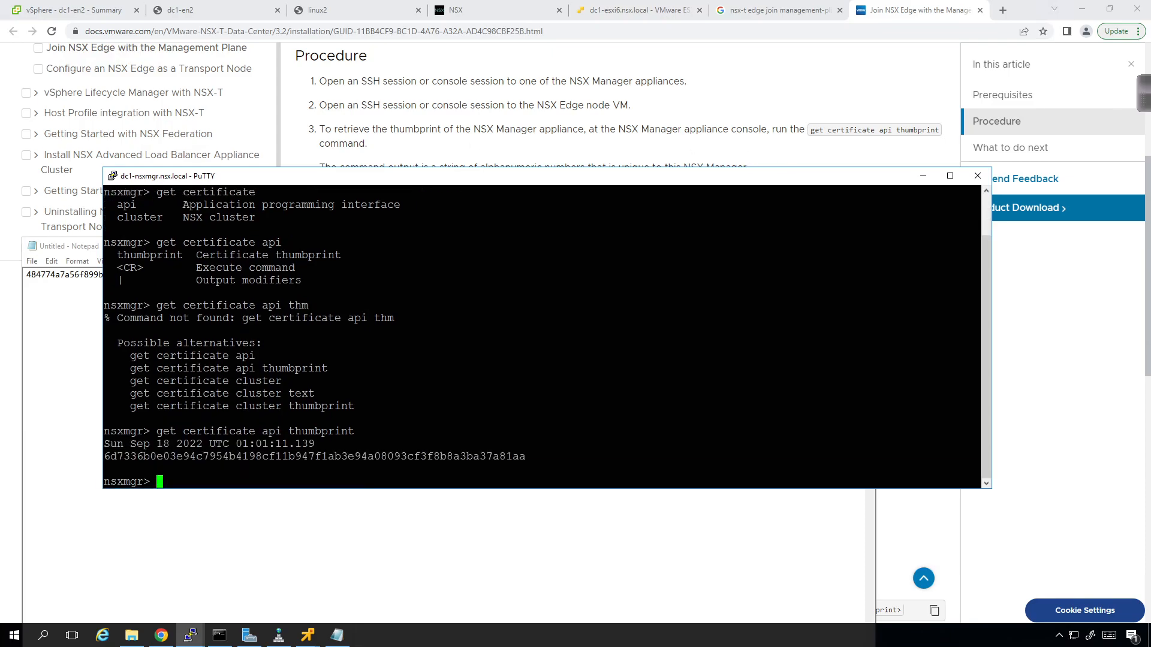
double_click(281, 458)
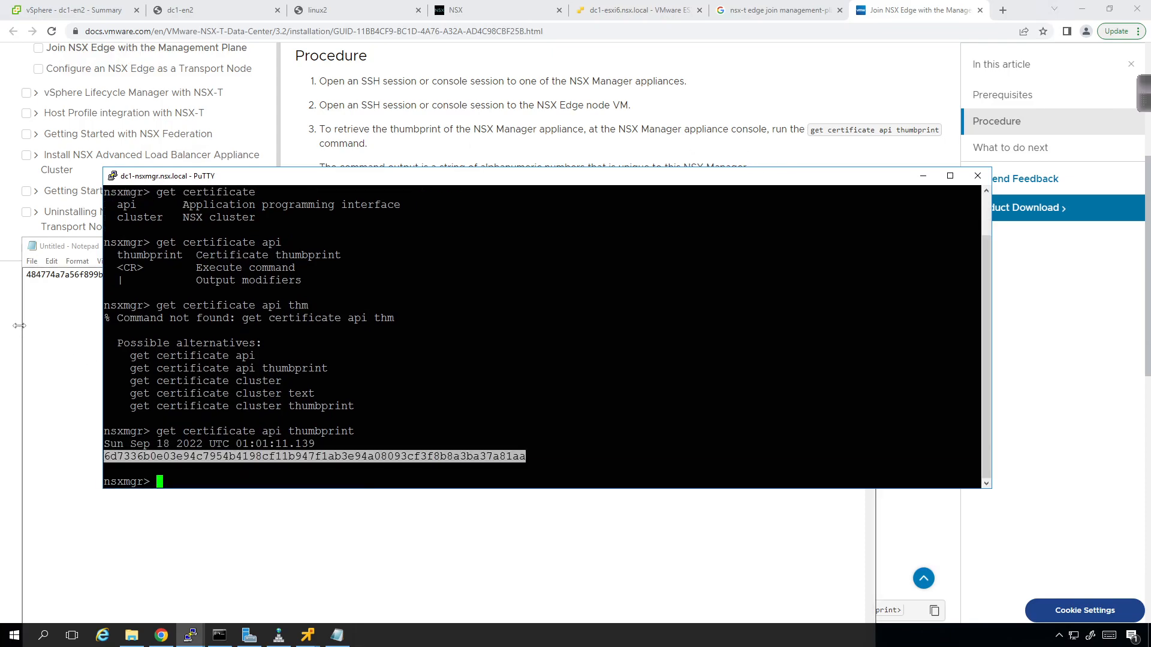
click(100, 318)
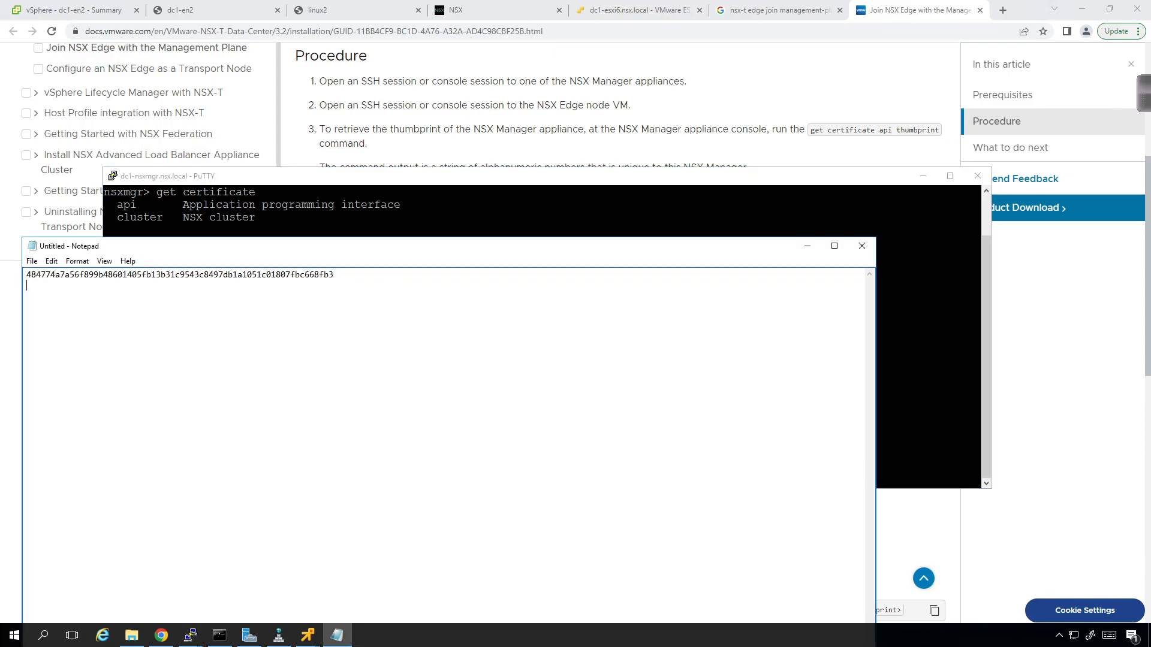
- Paste the API thumbprint into Notepad and label the thumbprint lines 'cluster -' and 'api -'
text(6d7336b0e03e94c7954b4198cf11b947f1ab3e94a08093cf3f8b8a3ba37a81aa)
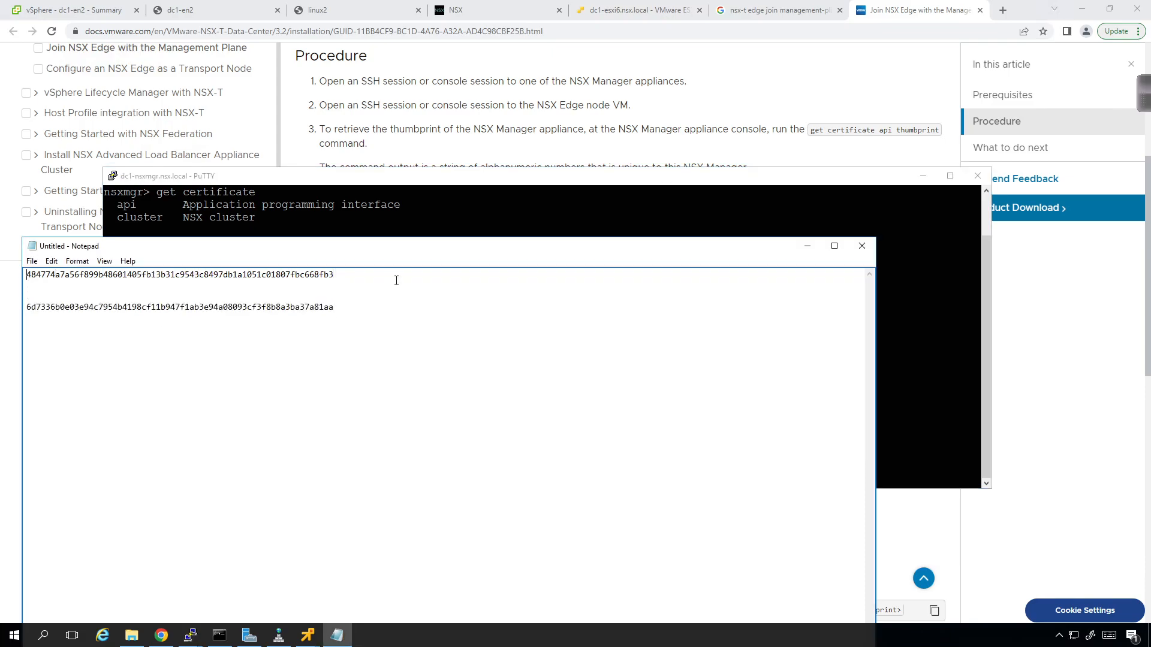
text(cluster - )
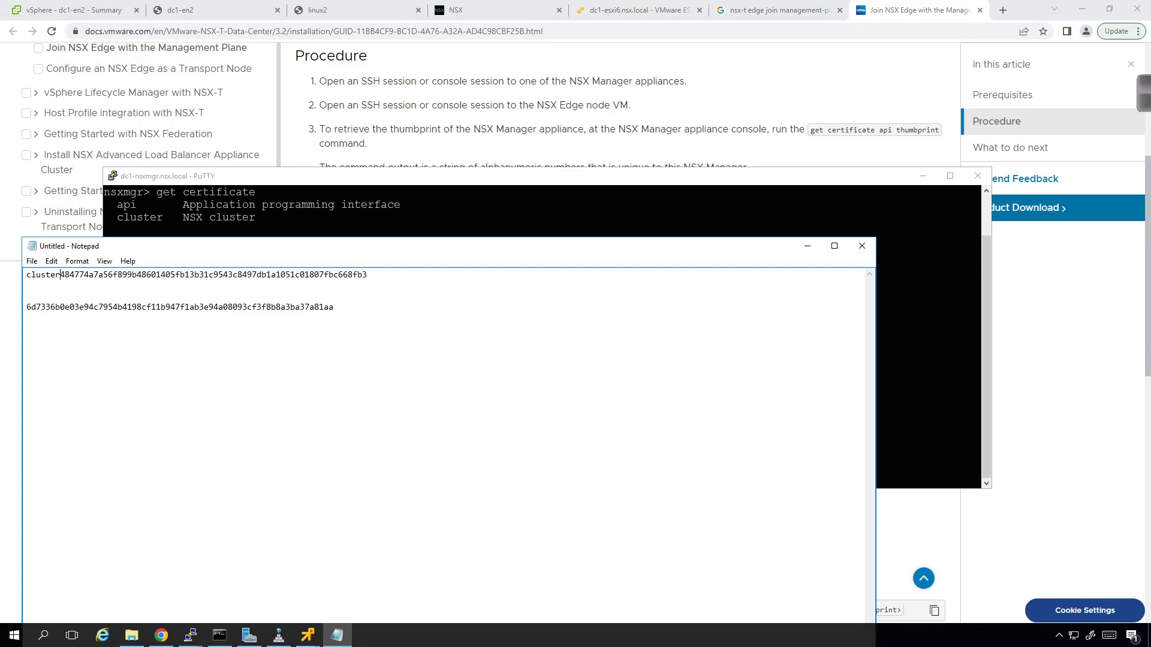
text(api -)
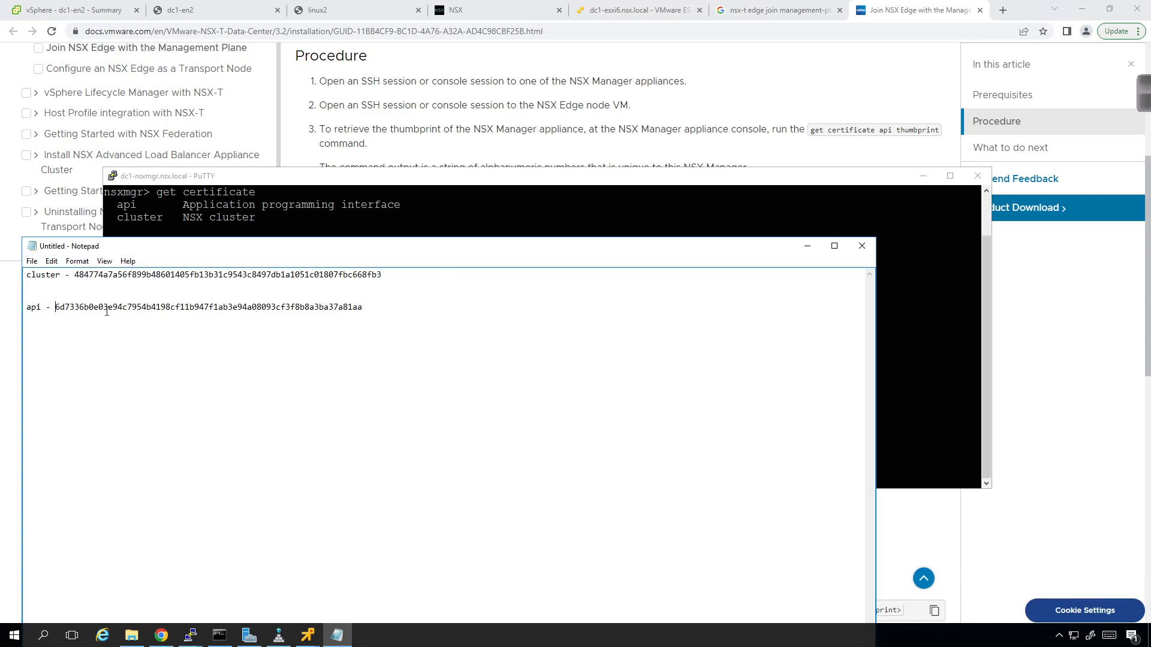
drag(362, 308, 56, 306)
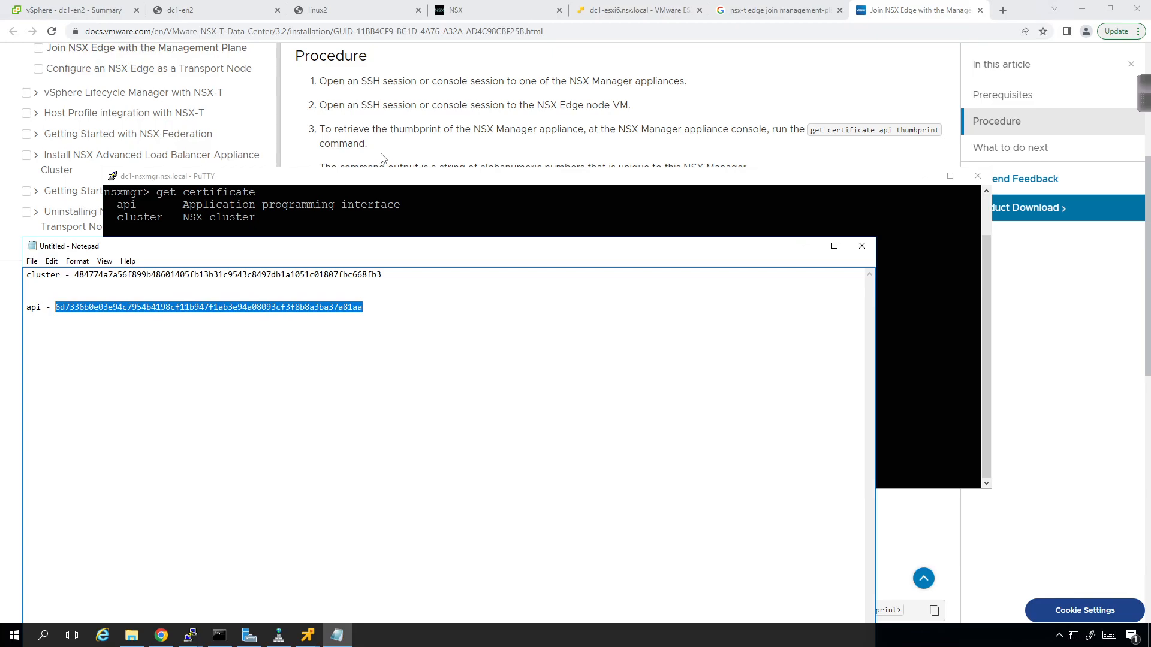
click(743, 110)
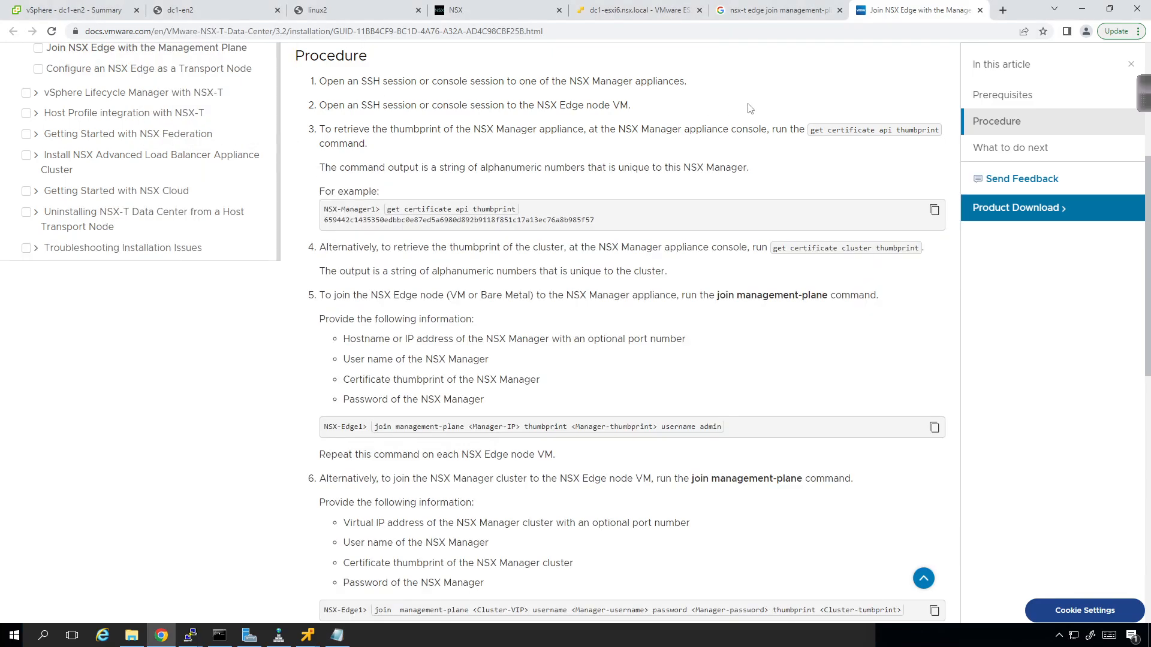
click(337, 636)
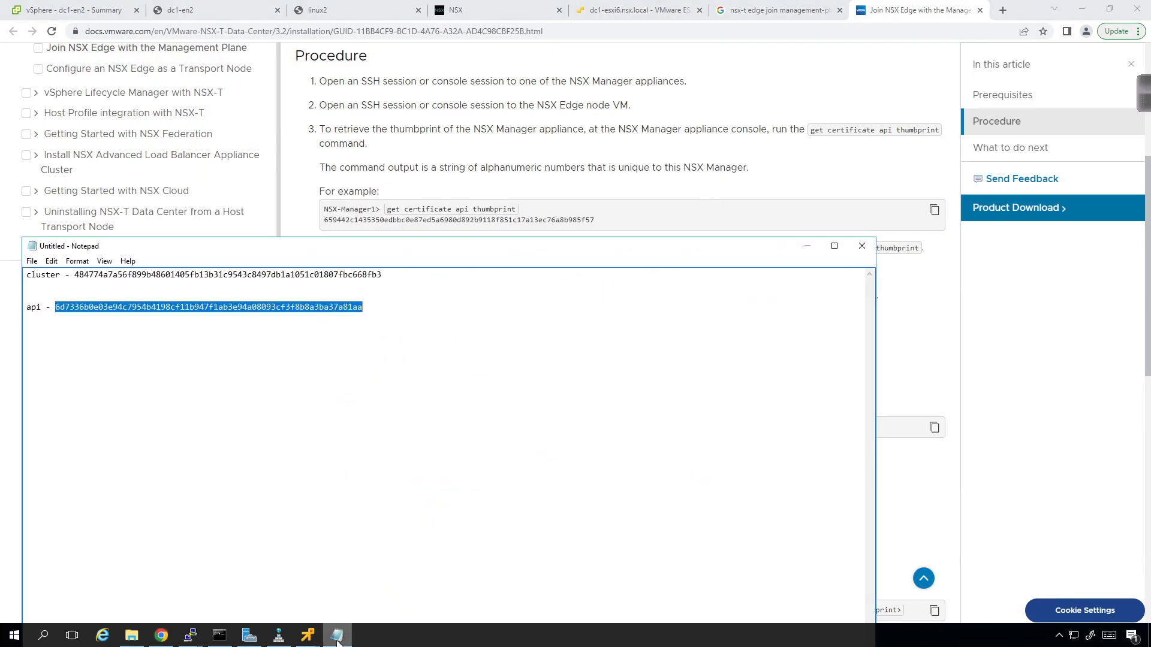
drag(465, 239, 477, 469)
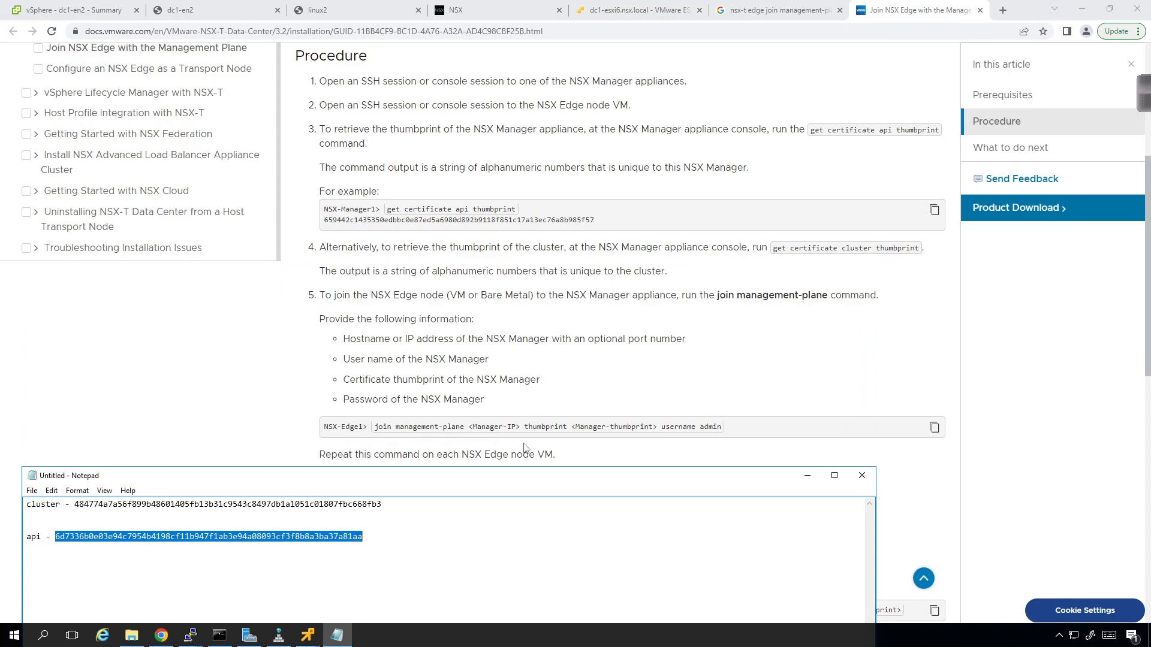
- Copy the join management-plane command example from the docs into the notes
click(732, 436)
drag(722, 436, 375, 441)
key(ctrl+c)
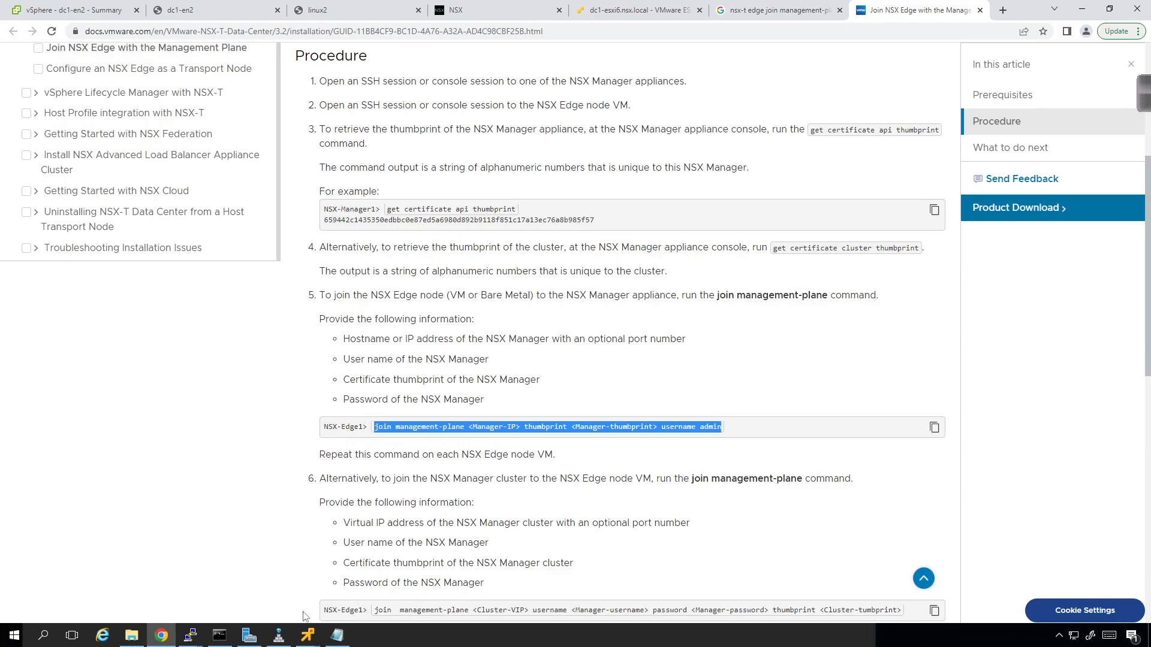
click(337, 636)
click(394, 548)
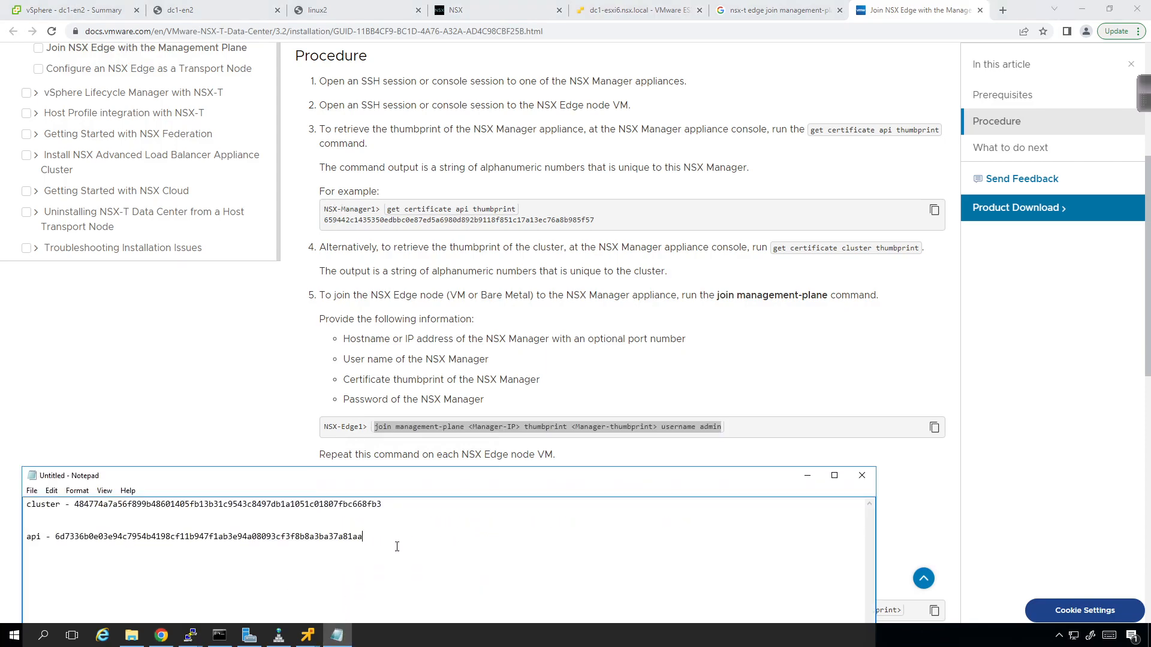
key(ctrl+v)
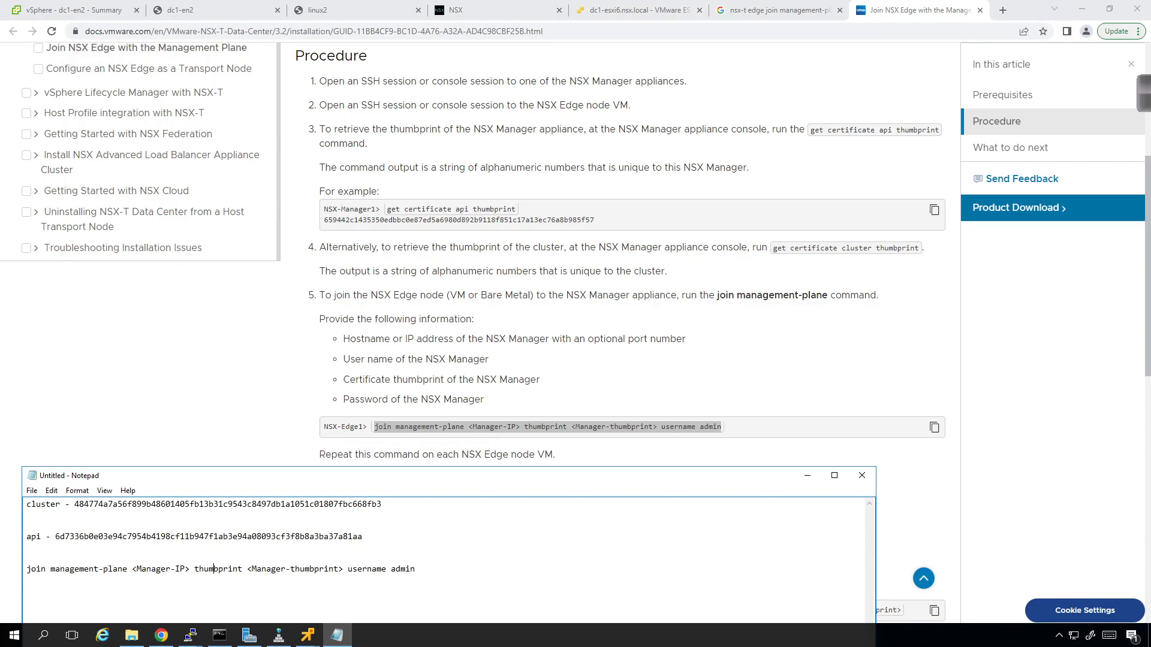
- Replace the placeholders with 172.31.1.61 and the API thumbprint, then select the finished command
key(BackSpace)
key(BackSpace)
key(BackSpace)
key(BackSpace)
key(BackSpace)
key(BackSpace)
key(BackSpace)
key(BackSpace)
key(BackSpace)
key(BackSpace)
key(BackSpace)
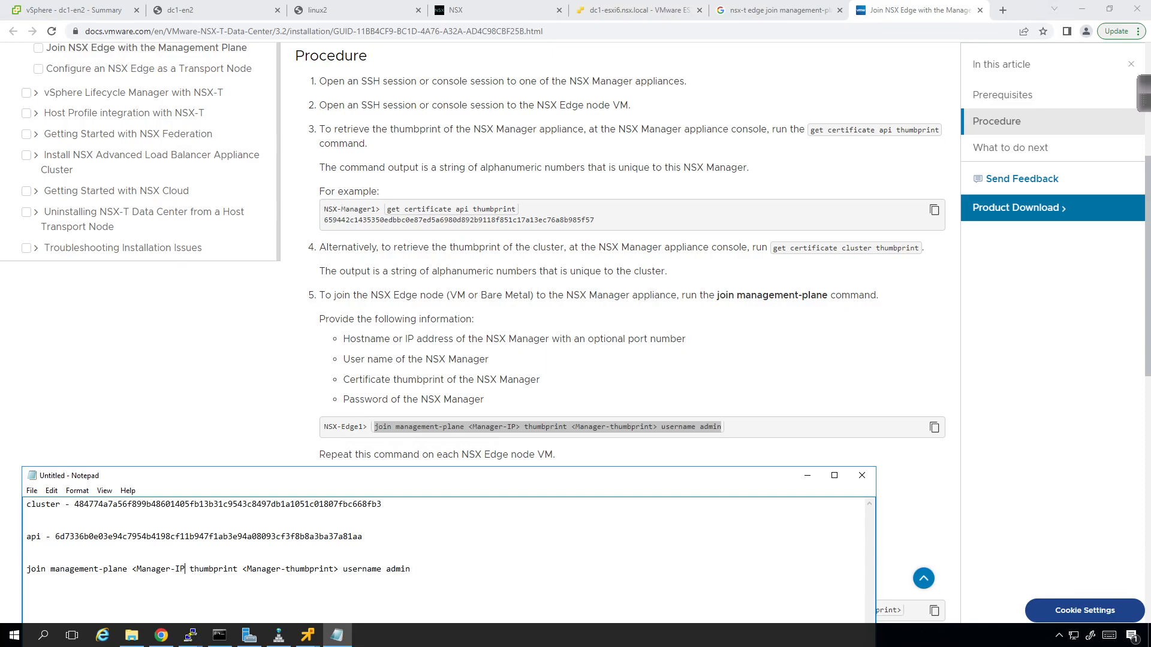
key(BackSpace)
text(172.31.1.61)
key(Delete)
key(Delete)
key(Delete)
key(Delete)
key(Delete)
key(Delete)
key(Delete)
key(Delete)
key(Delete)
key(Delete)
key(Delete)
key(Delete)
key(Delete)
key(Delete)
key(Delete)
key(Delete)
key(Delete)
key(Delete)
key(Delete)
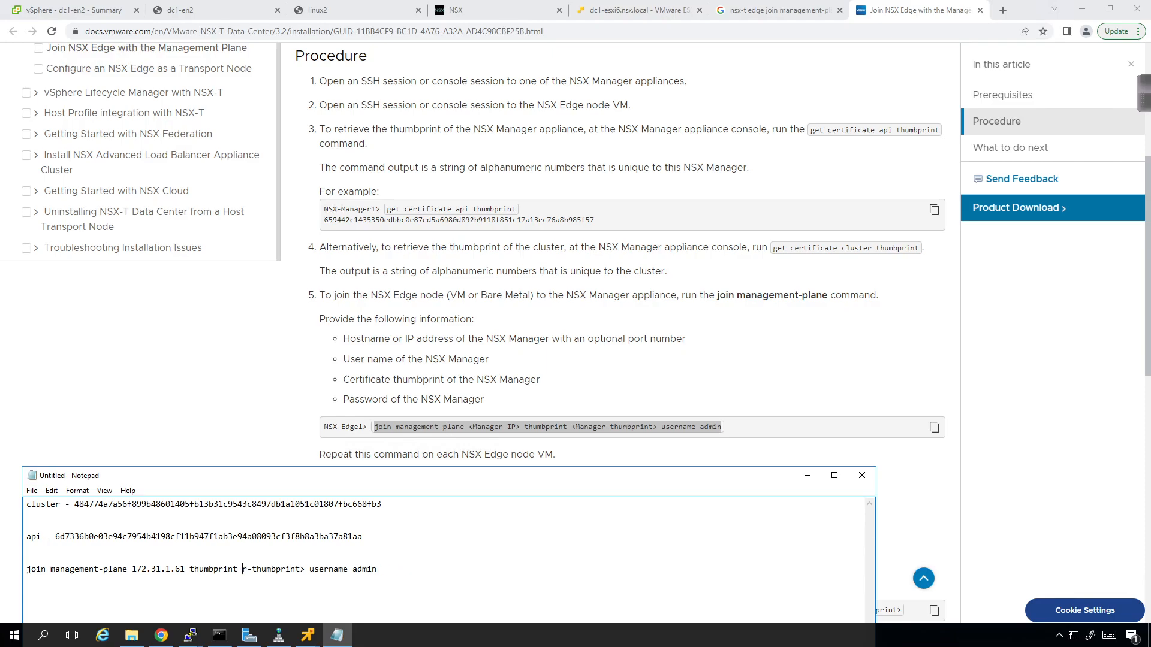
key(Delete)
key(shift+Left)
key(shift+Left)
key(shift+Left)
key(shift+Left)
key(shift+Left)
key(shift+Left)
key(shift+Left)
key(shift+Left)
key(shift+Left)
key(shift+Left)
key(shift+Left)
key(shift+Left)
key(shift+Left)
key(shift+Left)
key(shift+Left)
key(shift+Left)
key(shift+Left)
key(shift+Left)
key(shift+Left)
key(shift+Left)
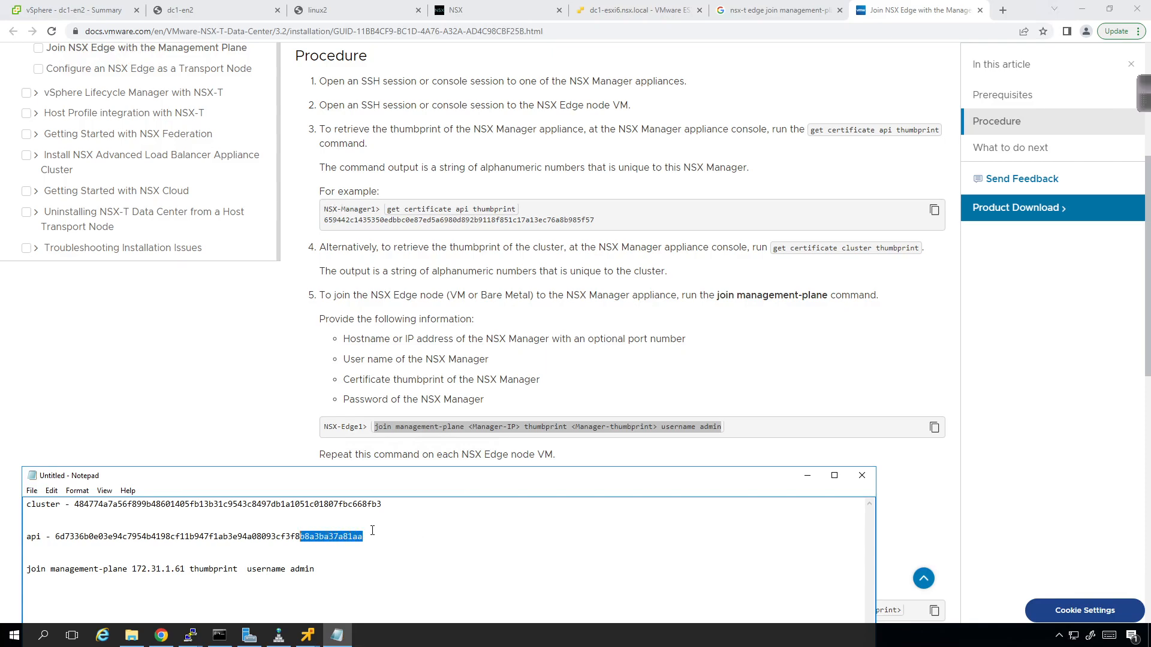
key(shift+Left)
key(shift+Left)
key(shift+Left)
key(shift+Left)
key(shift+Left)
key(shift+Left)
key(shift+Left)
key(shift+Left)
key(shift+Left)
key(shift+Left)
key(shift+Left)
key(shift+Left)
key(shift+Left)
key(shift+Left)
key(shift+Left)
key(shift+Left)
key(shift+Left)
key(shift+Left)
key(shift+Left)
key(shift+Left)
key(ctrl+c)
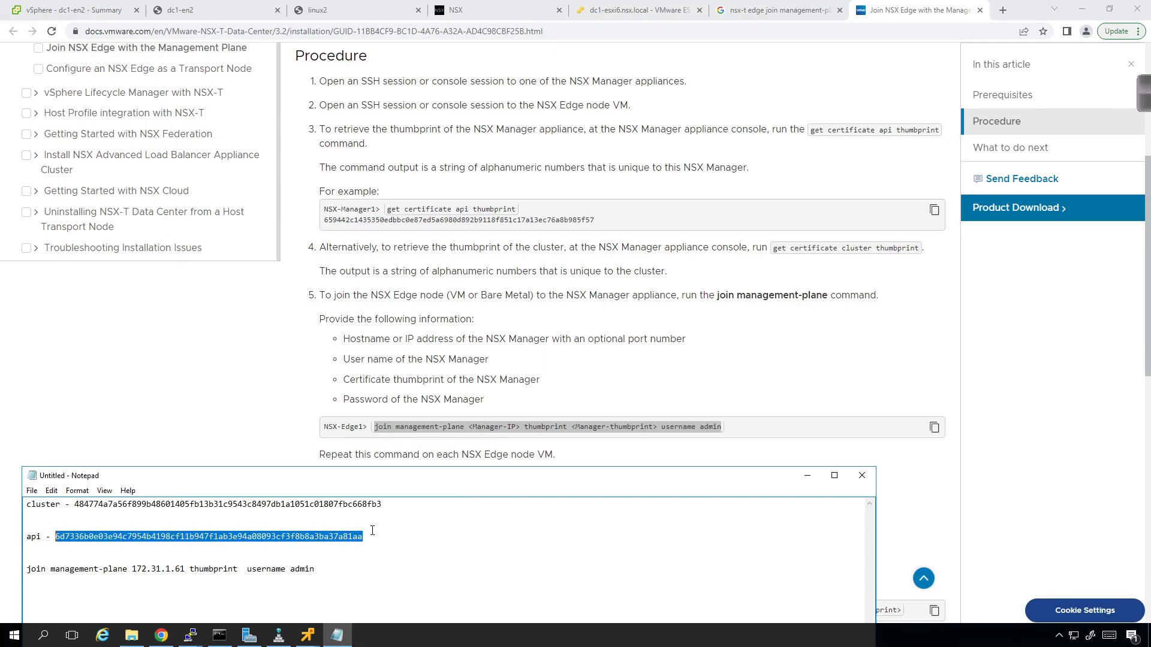
key(Down)
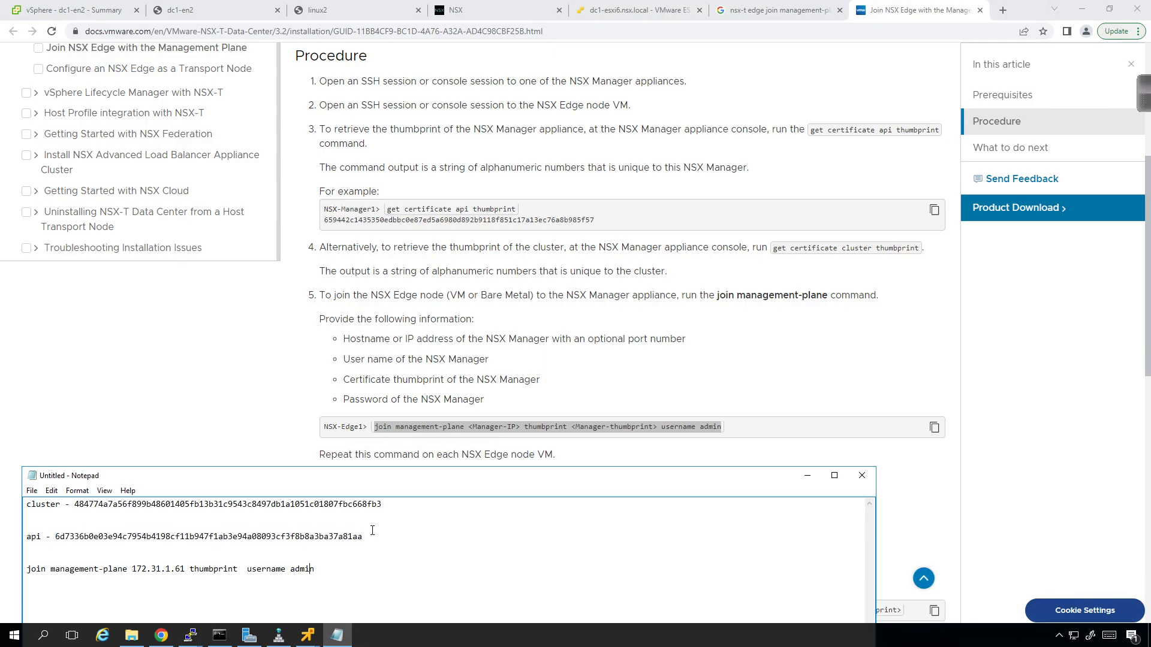
key(ctrl+v)
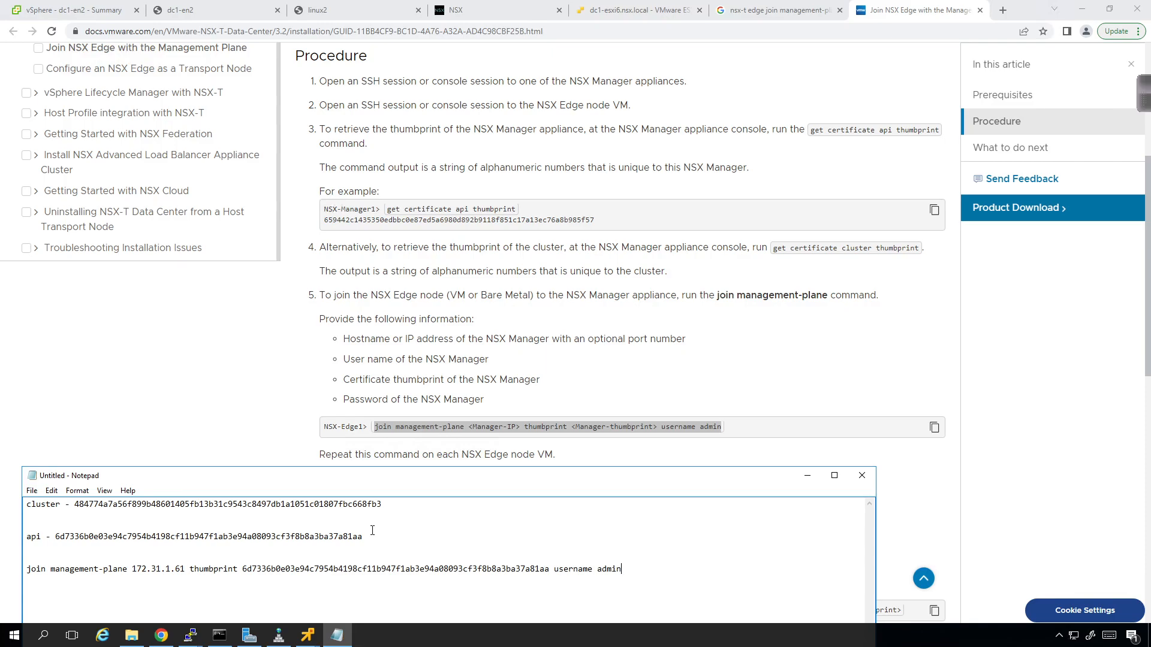
key(shift+Home)
- Enter admin at the dc1-en2 edge web console login prompt
click(228, 8)
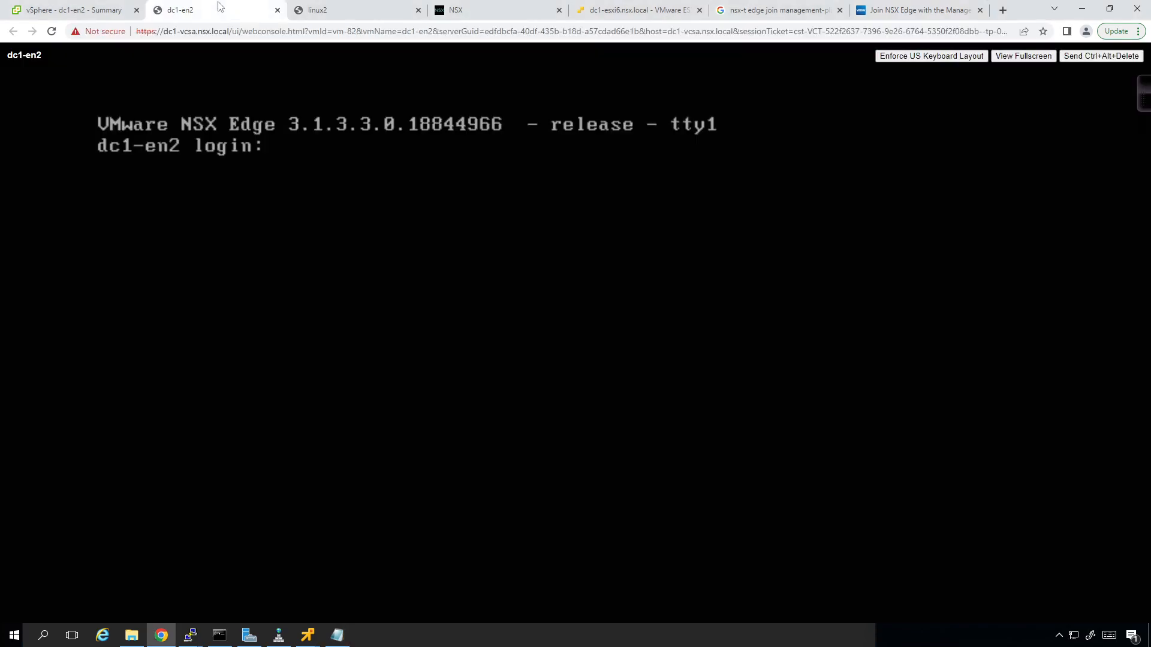
key(Return)
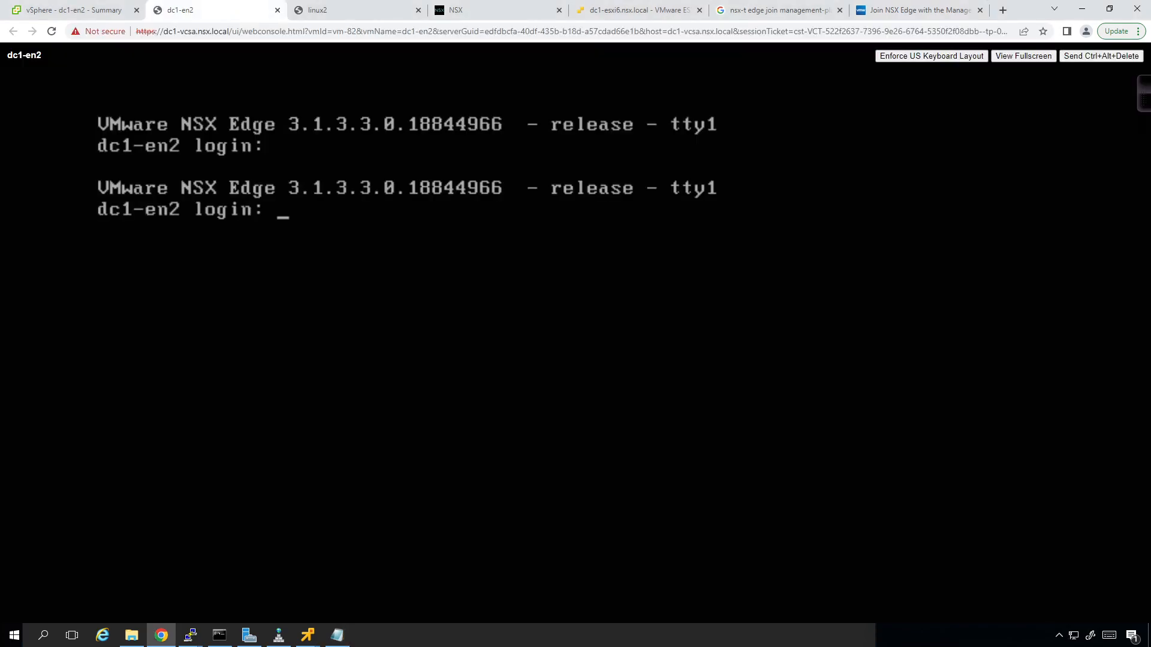
text(admin)
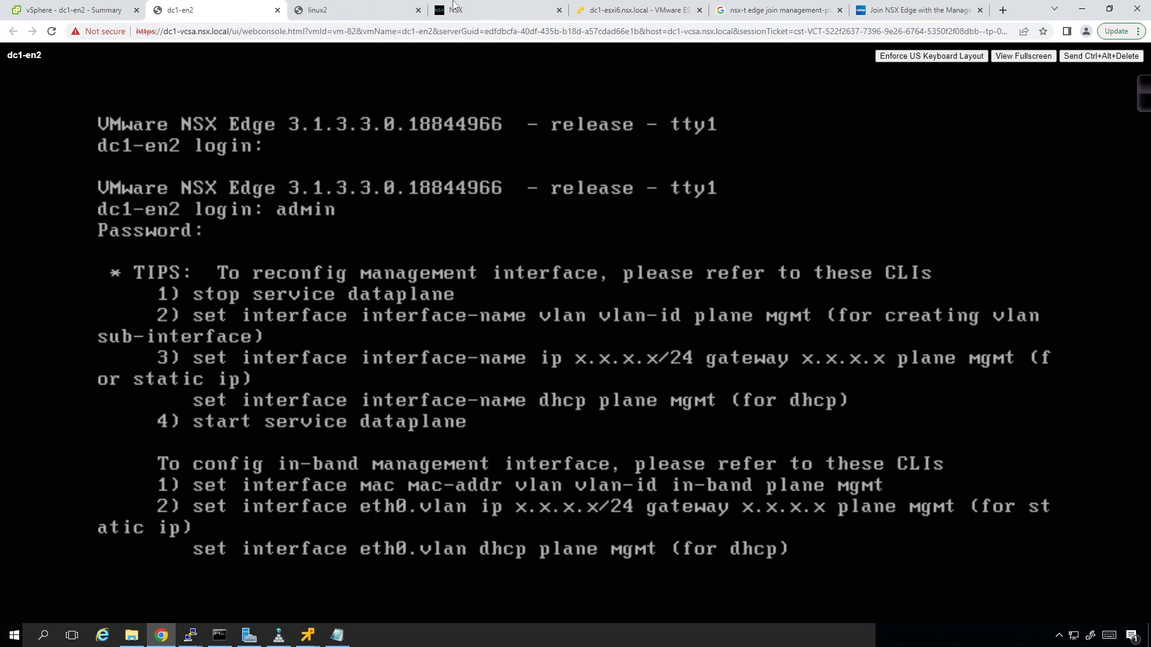
- Refresh Edge Transport Nodes, which lists only dc1-en1, then return to the dc1-en2 console
click(471, 10)
click(261, 611)
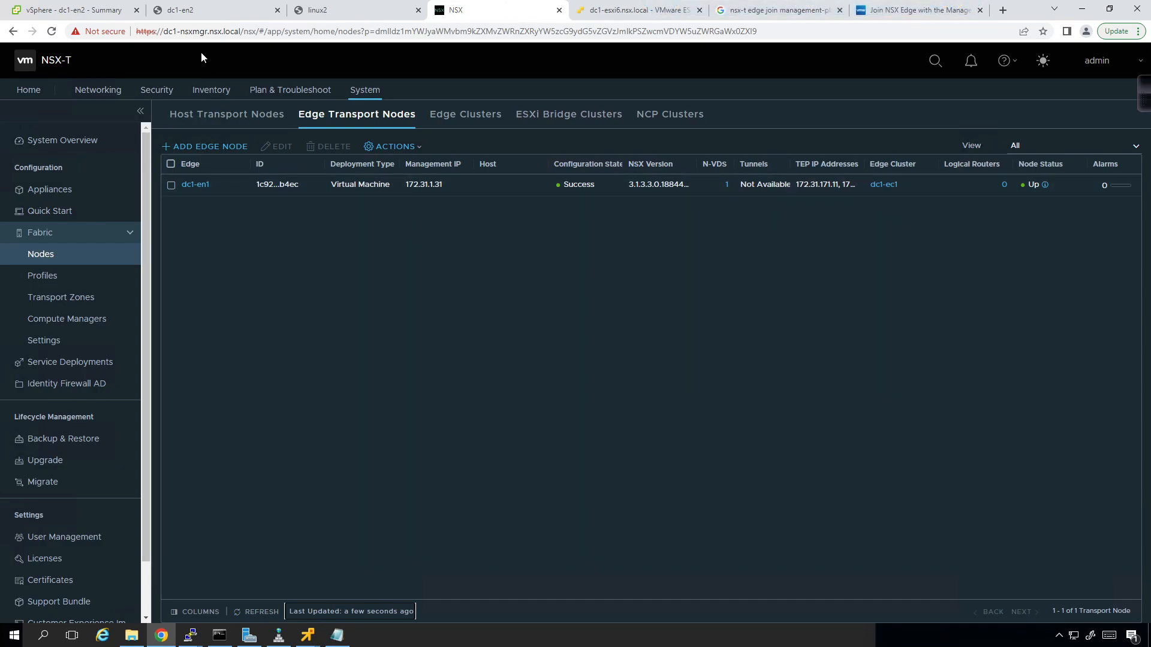
click(183, 10)
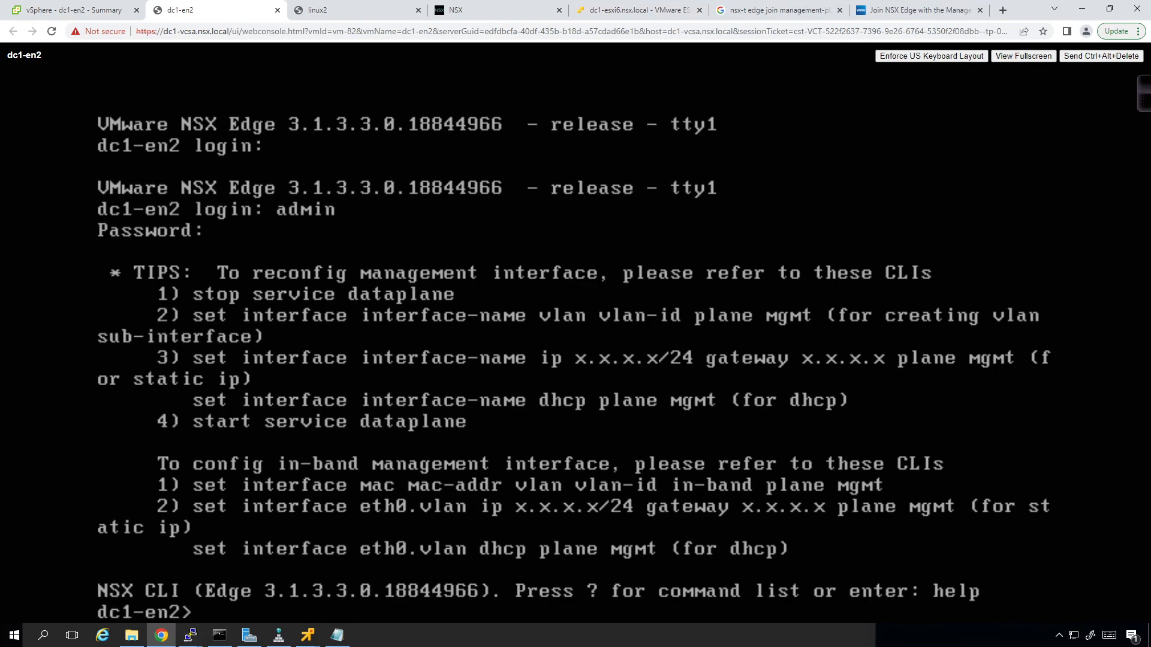
click(191, 637)
right_click(190, 637)
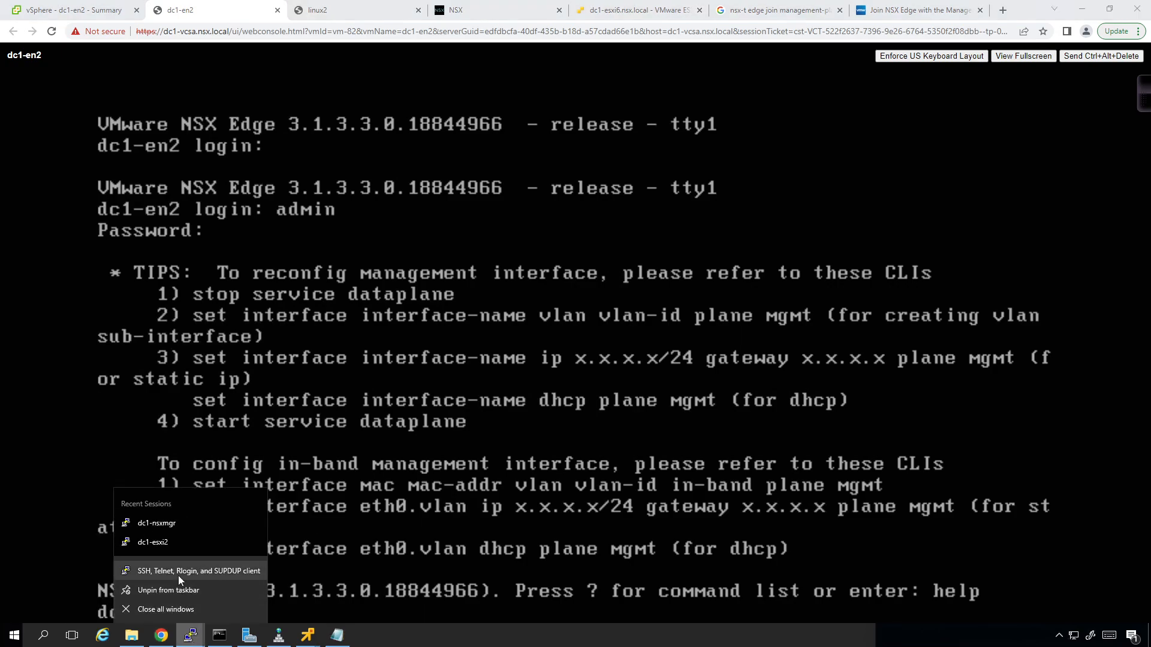
- Save PuTTY sessions named dc1-en1 and dc1-en2
click(187, 569)
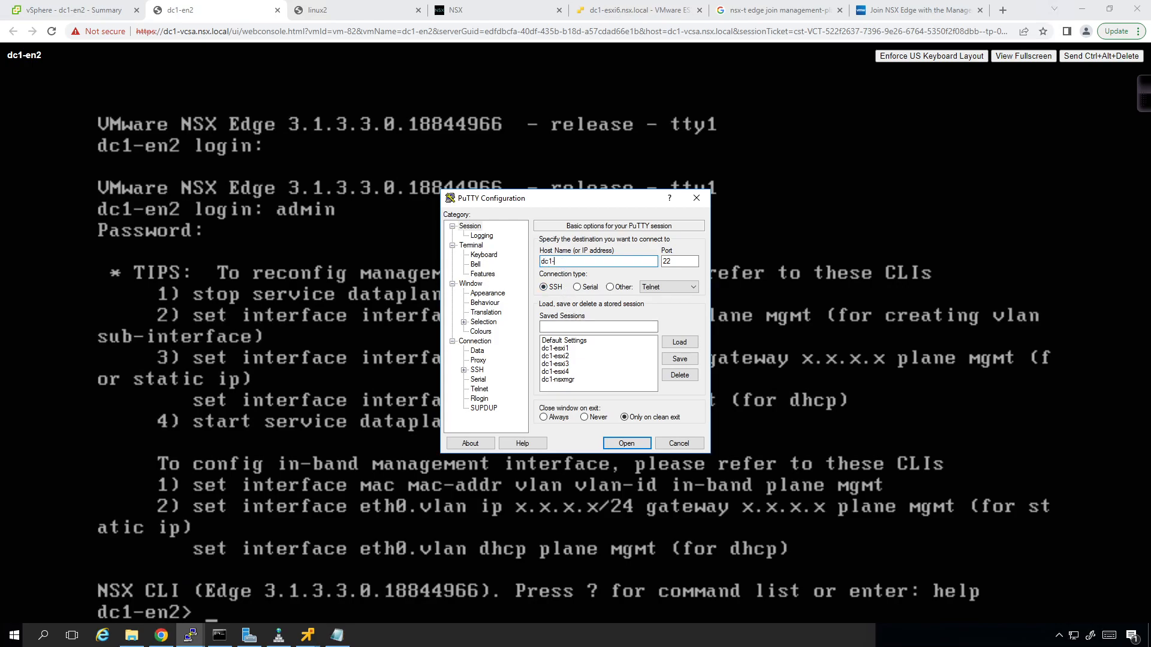
key(Tab)
key(Tab)
key(Tab)
key(Tab)
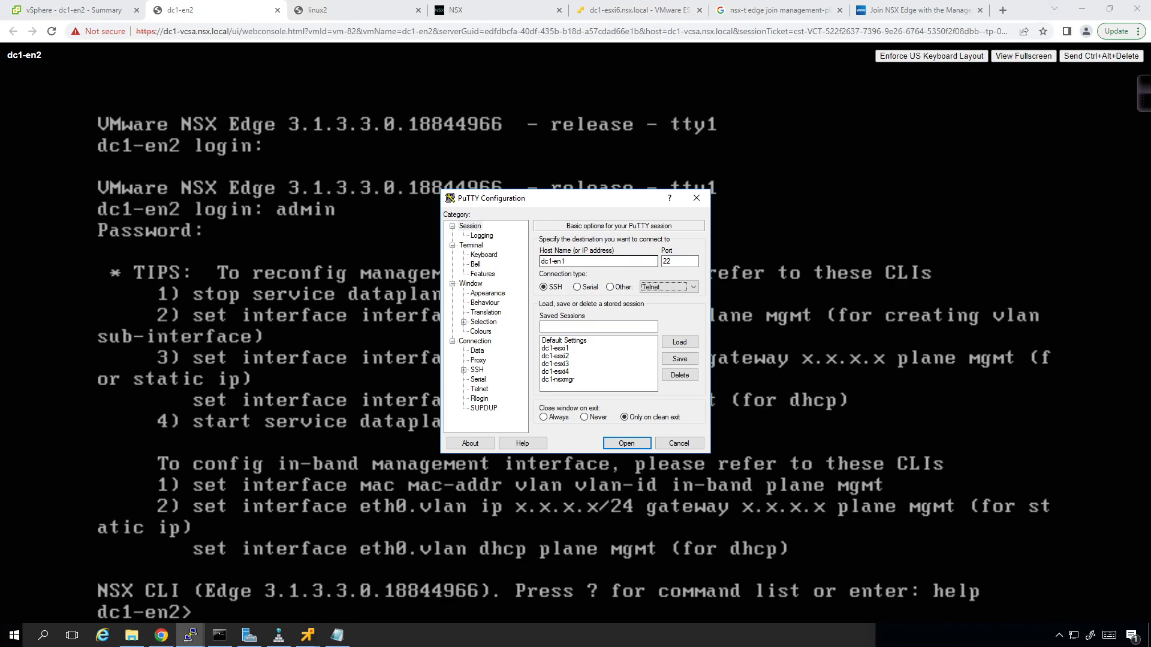
text(dc1-en1)
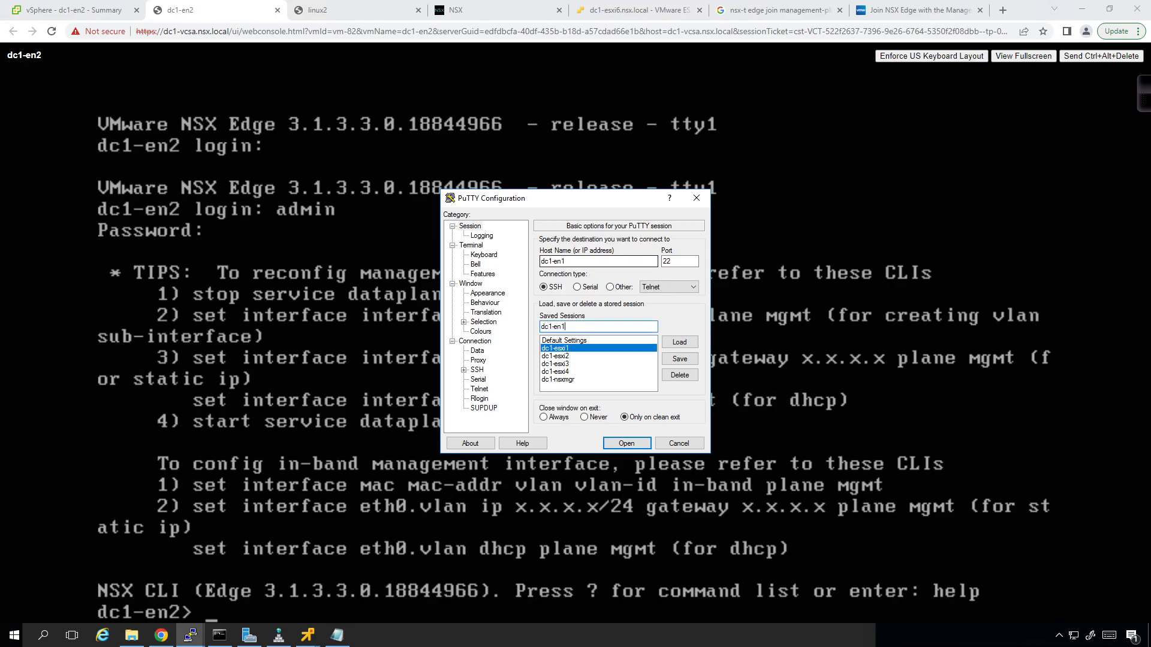
click(681, 359)
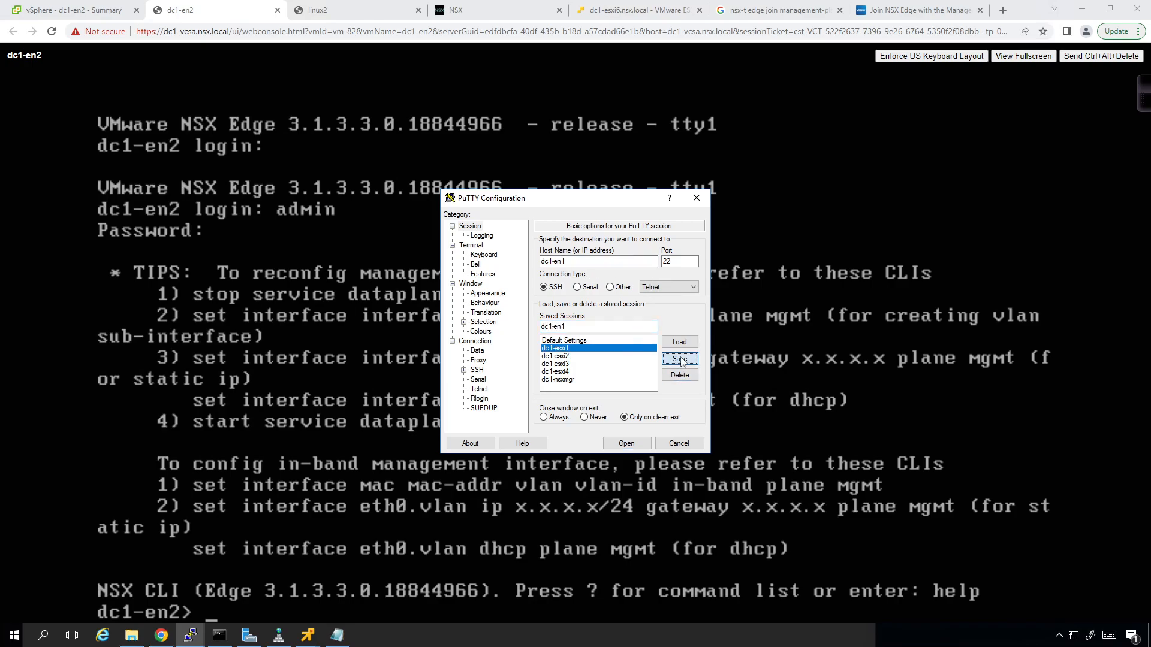
click(580, 262)
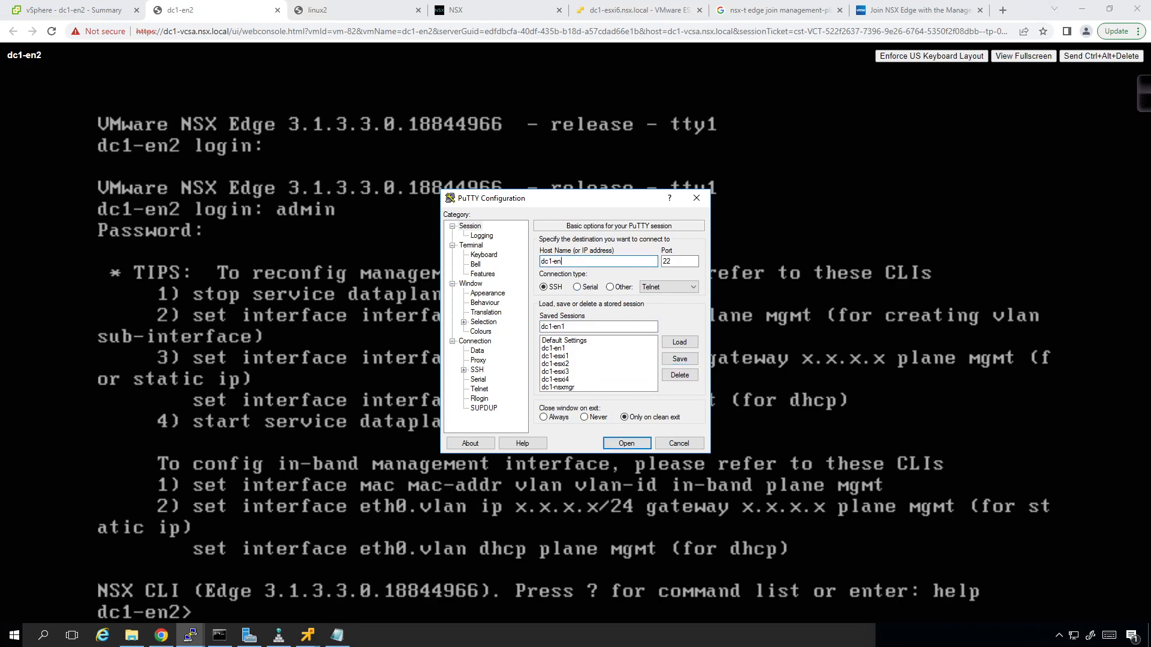
key(Tab)
key(Tab)
key(Tab)
key(Tab)
text(dc1-en2)
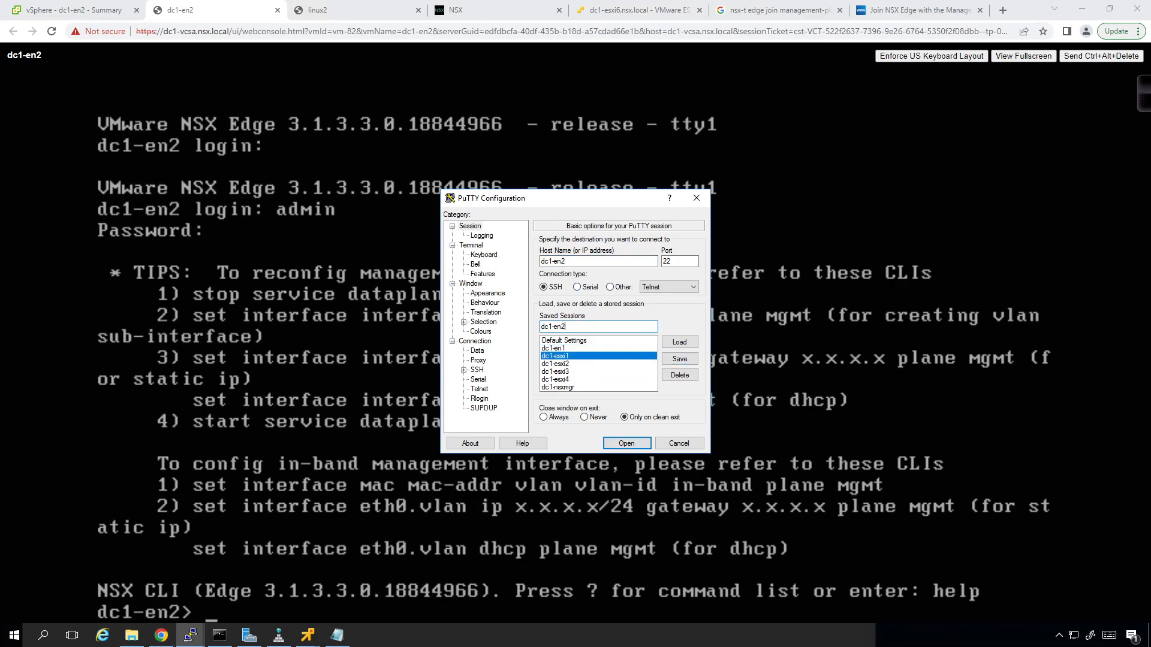
click(679, 359)
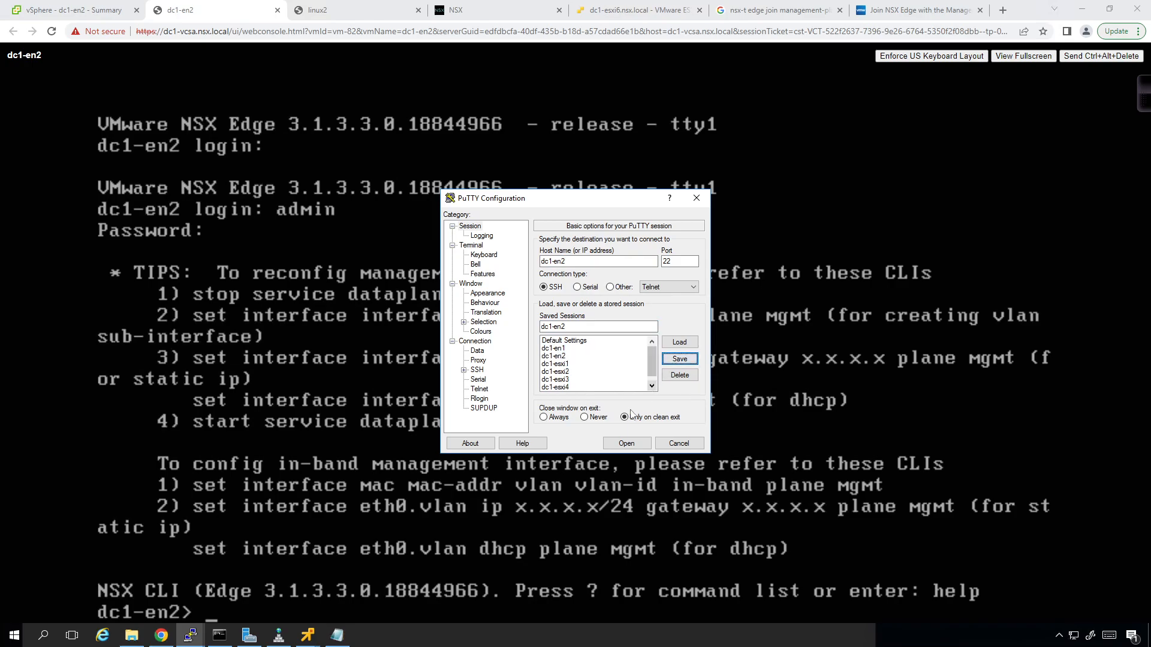
- Connect to dc1-en2 over SSH, accept the host key, and set 14-point Courier New
click(627, 444)
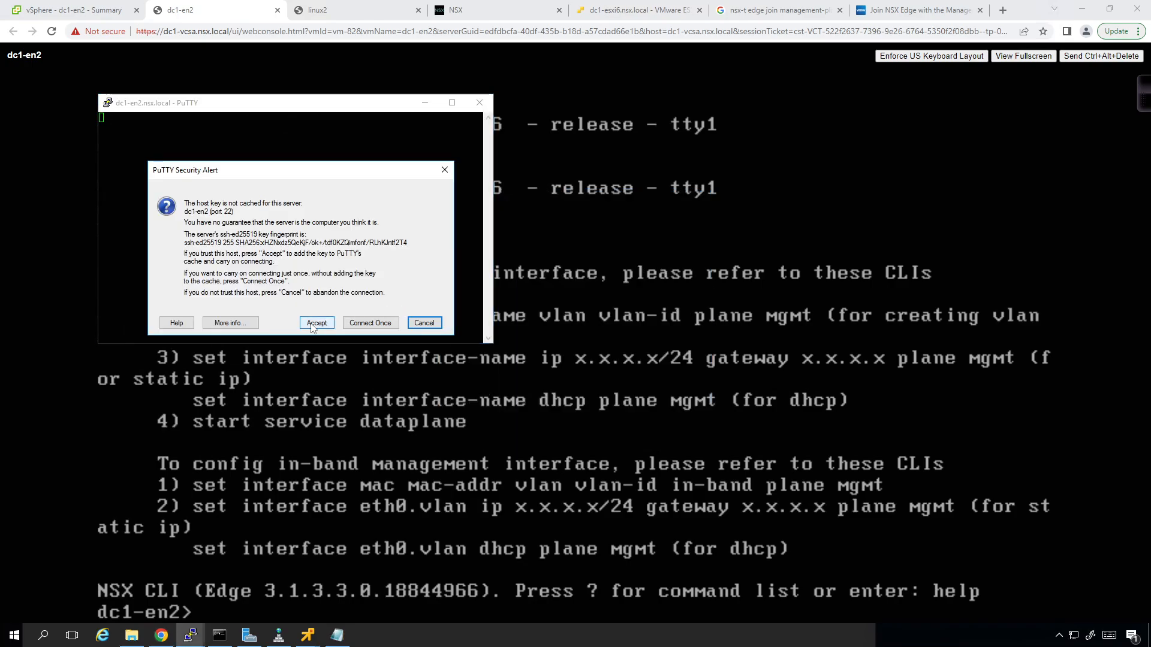
click(318, 323)
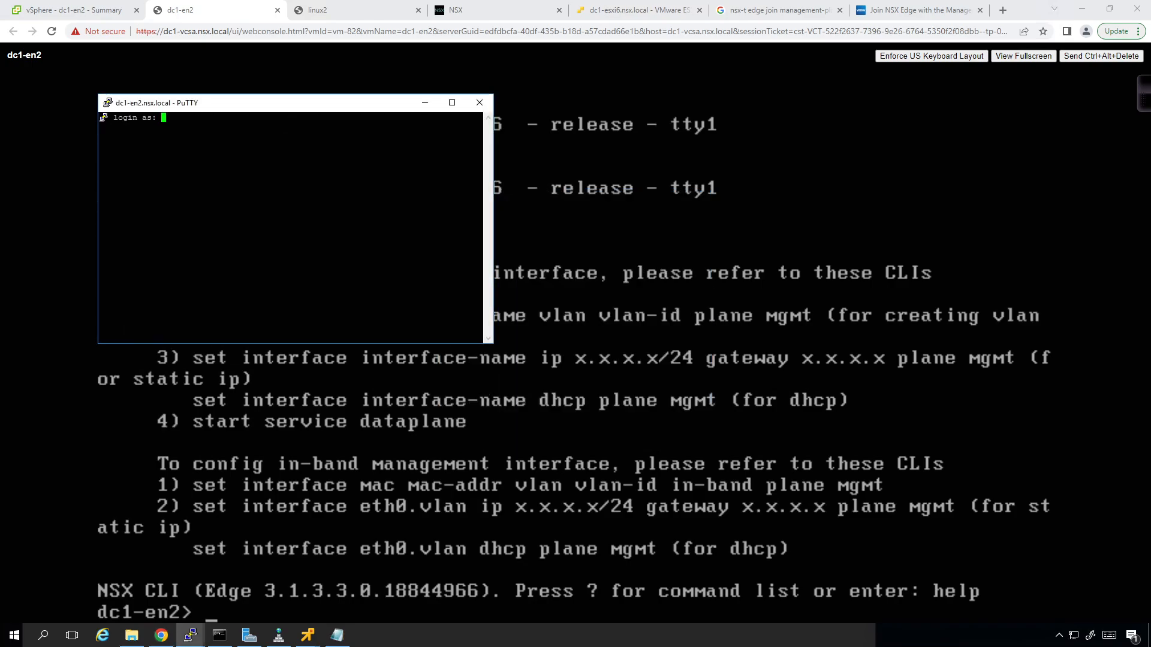
click(107, 103)
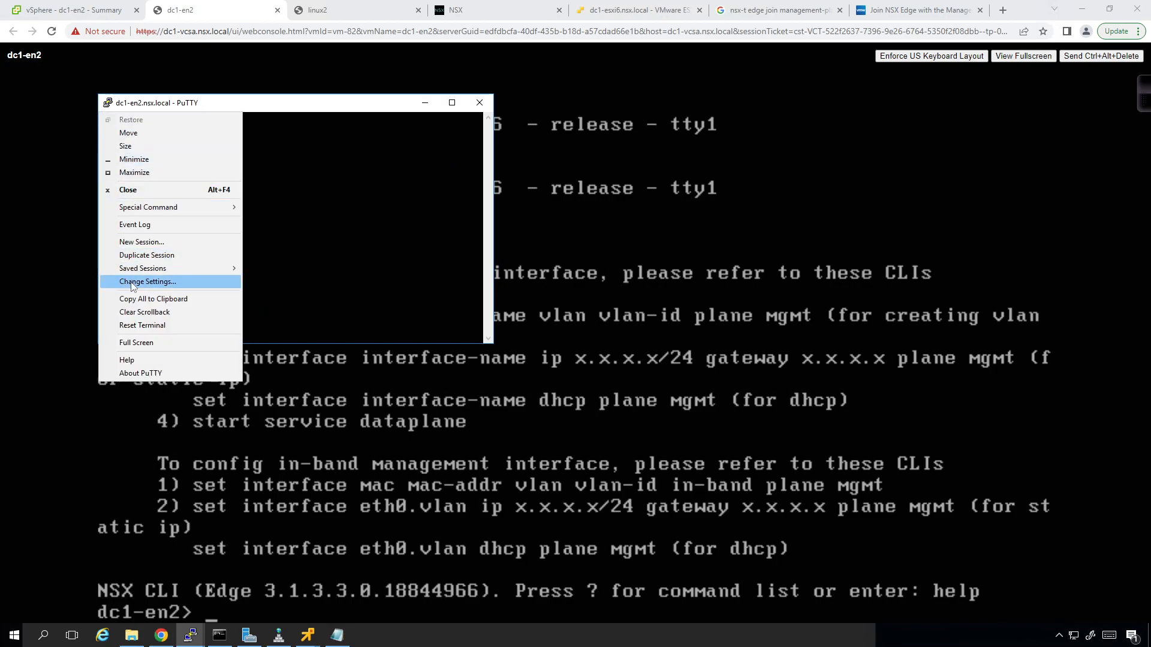
click(133, 285)
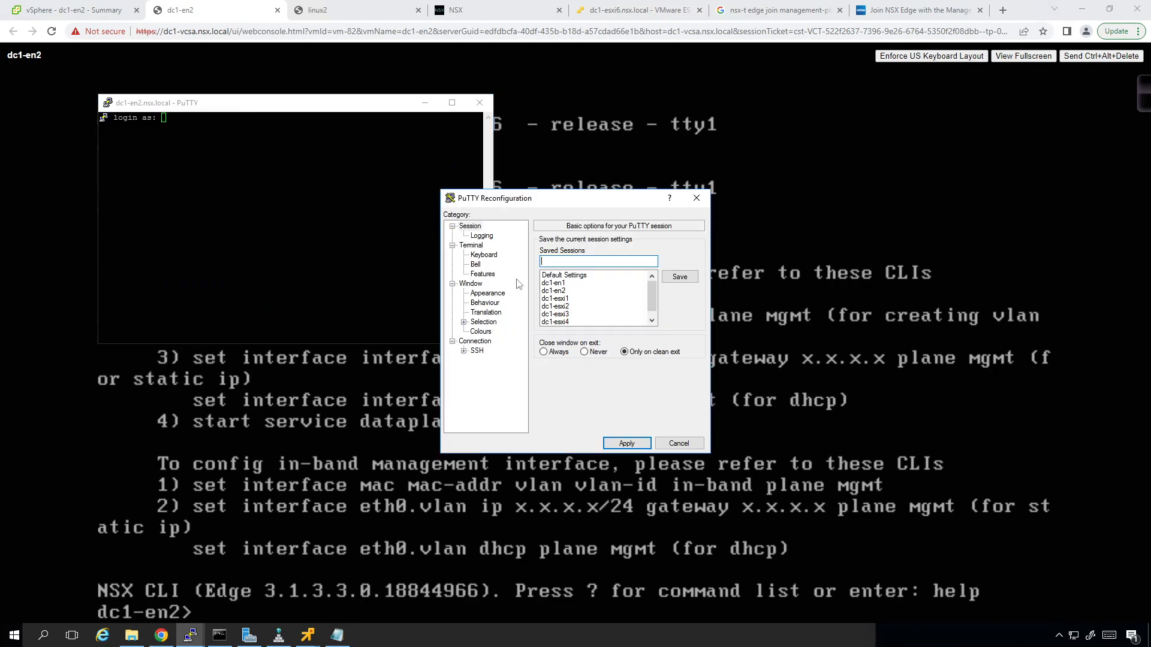
click(557, 275)
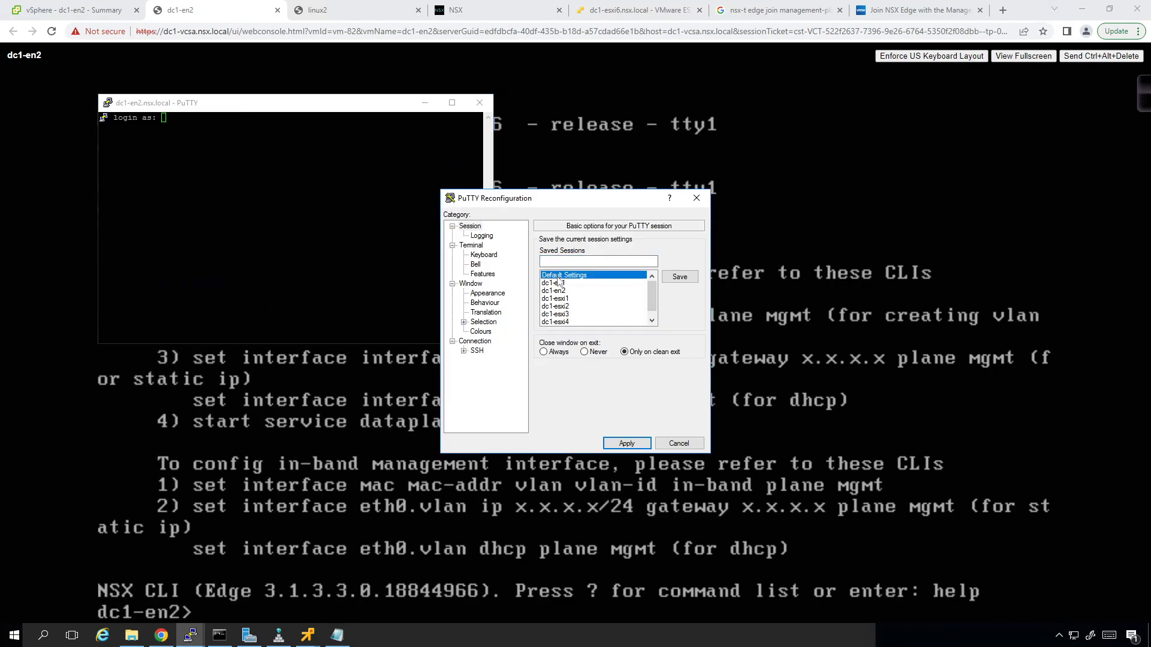
click(498, 294)
click(679, 311)
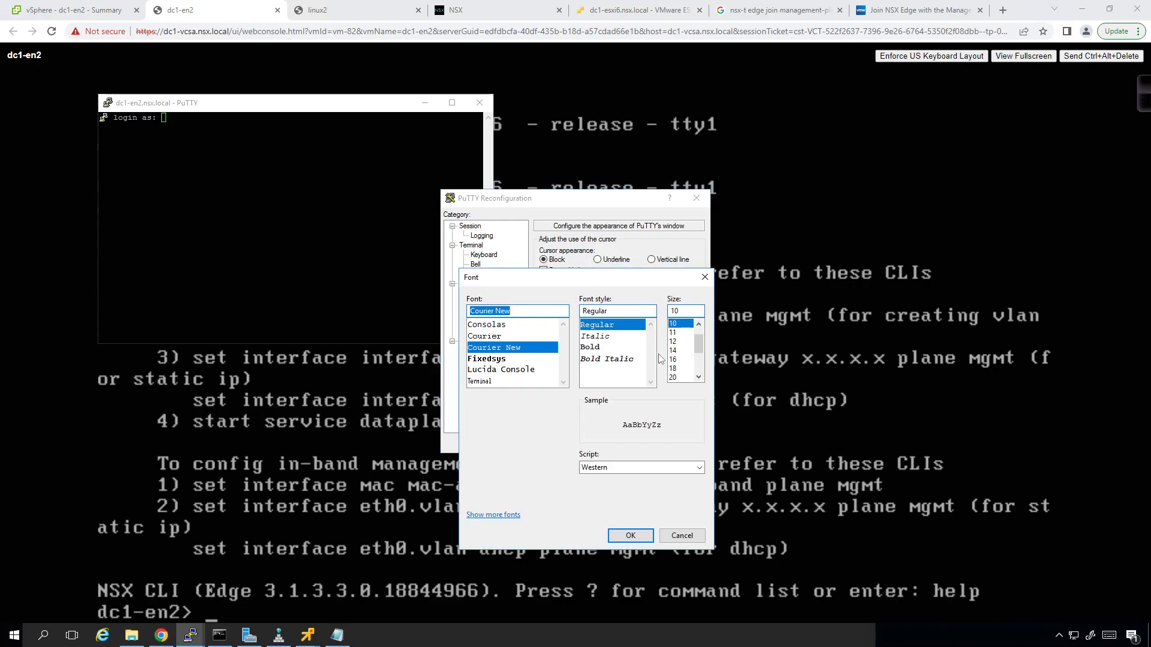
click(675, 351)
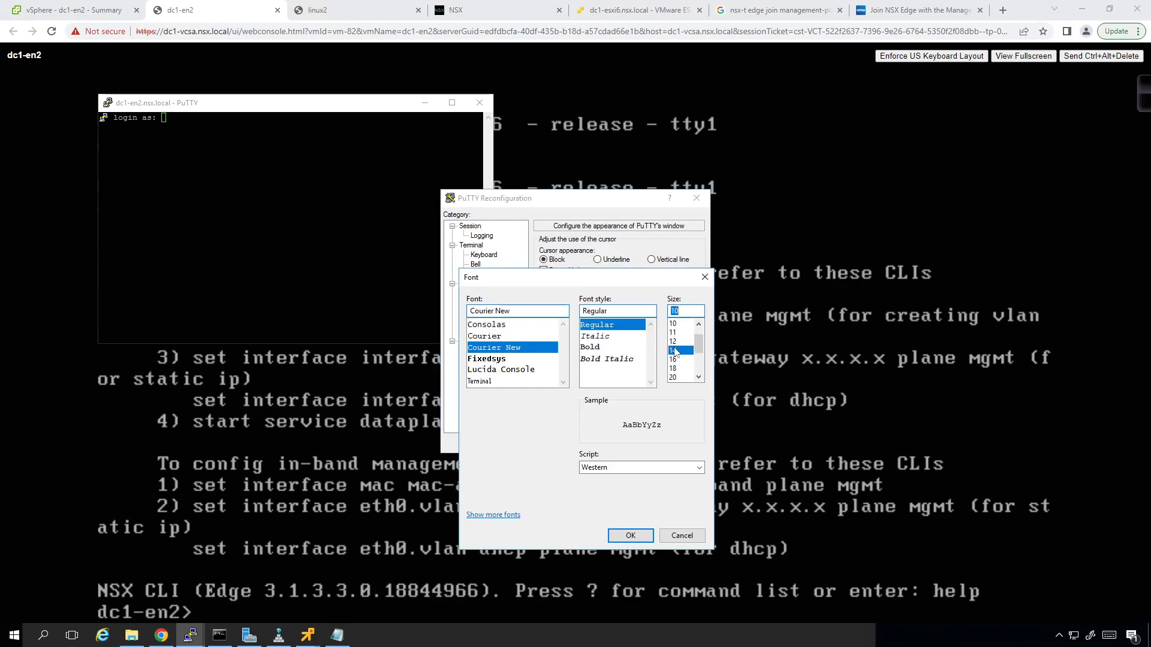
click(630, 536)
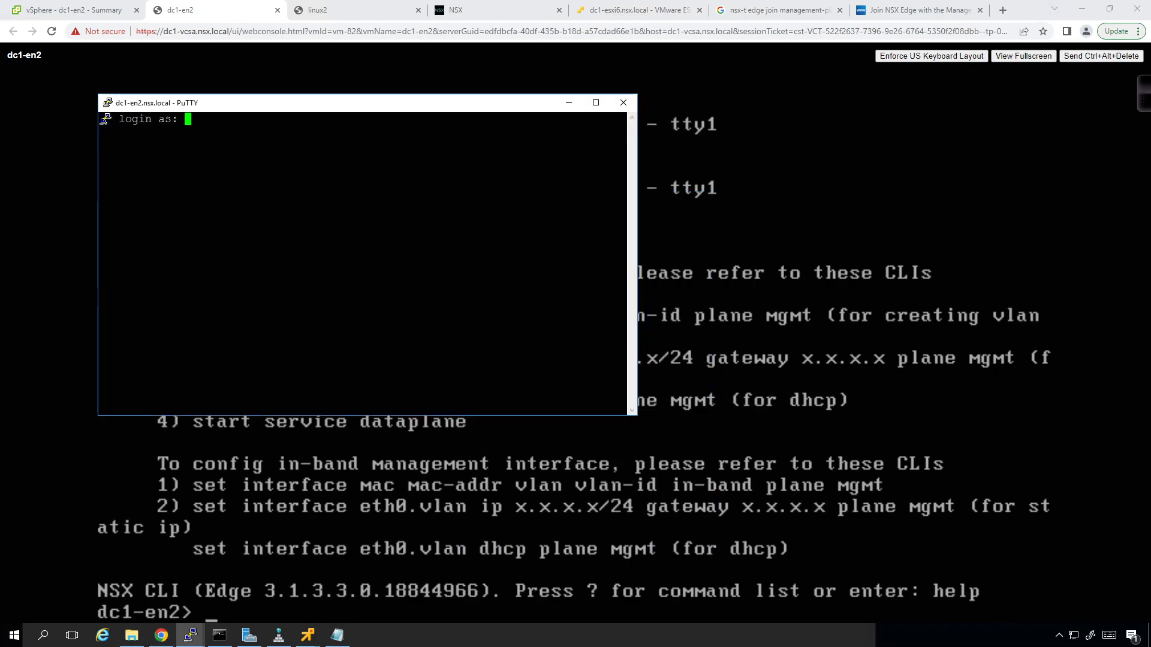
- Log in to dc1-en2 as admin and select the join command line in Notepad
text(admin)
key(Return)
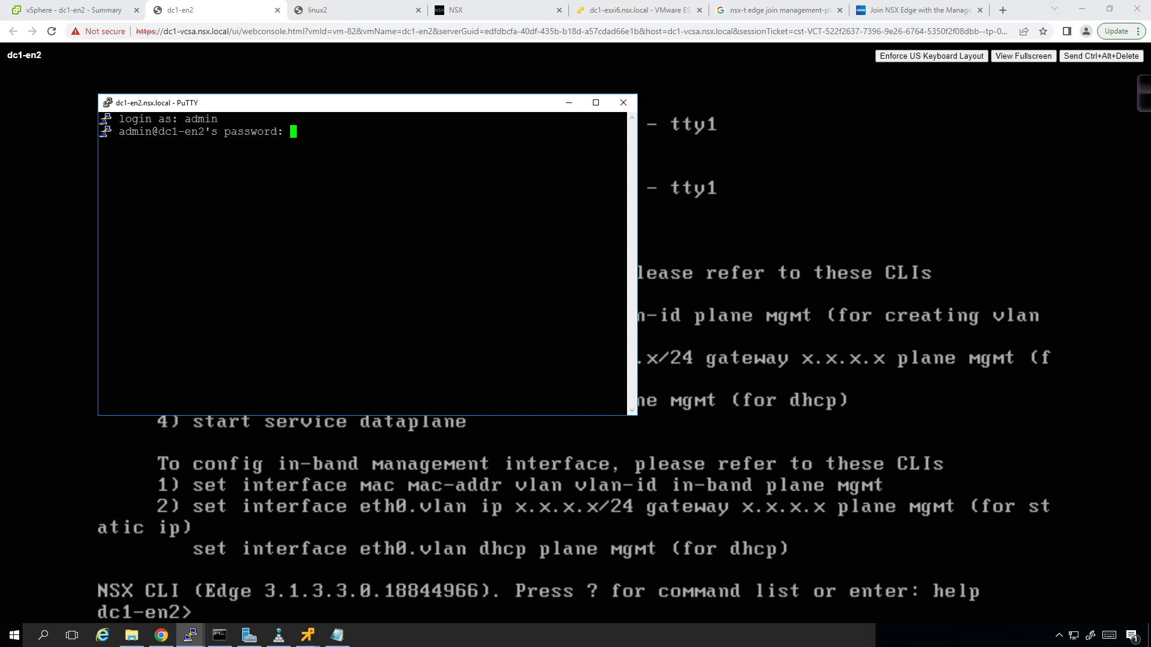
key(Return)
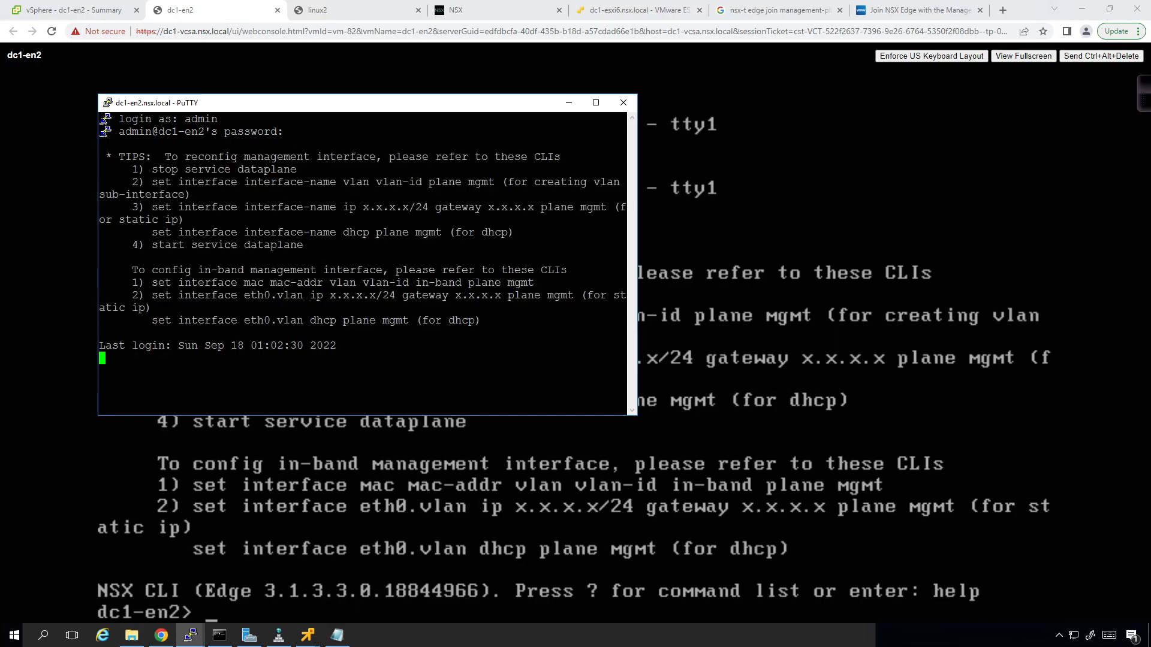
click(338, 637)
click(639, 560)
drag(641, 570, 25, 568)
- Paste and run the join management-plane command on dc1-en2, supplying the API user password
key(ctrl+c)
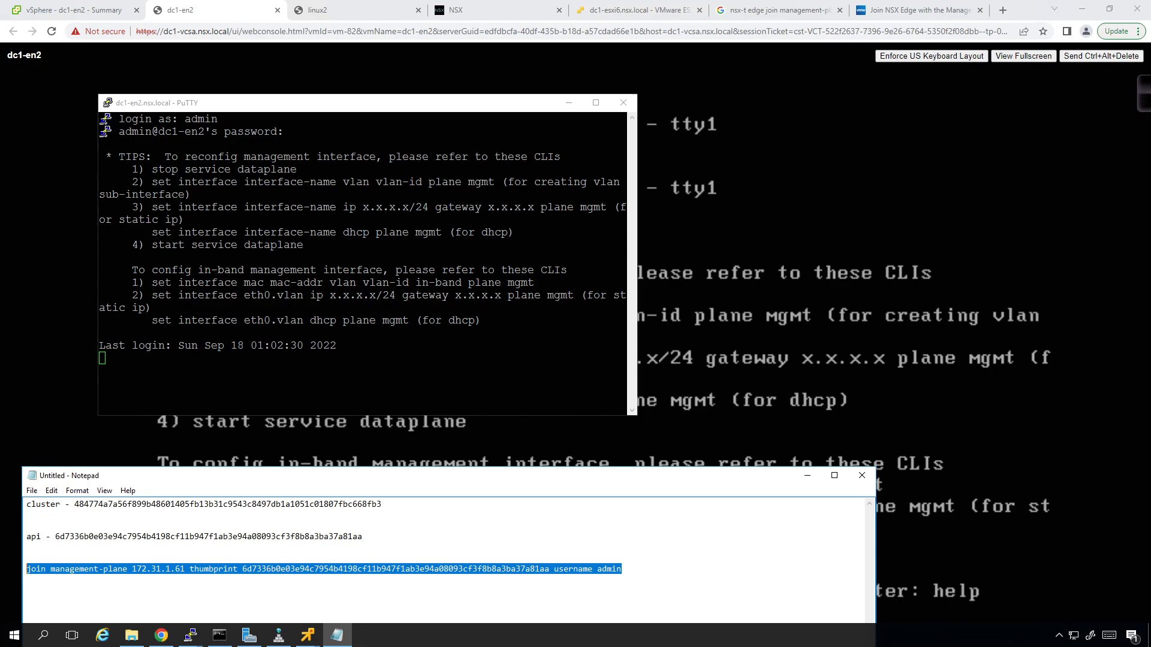
key(alt+Tab)
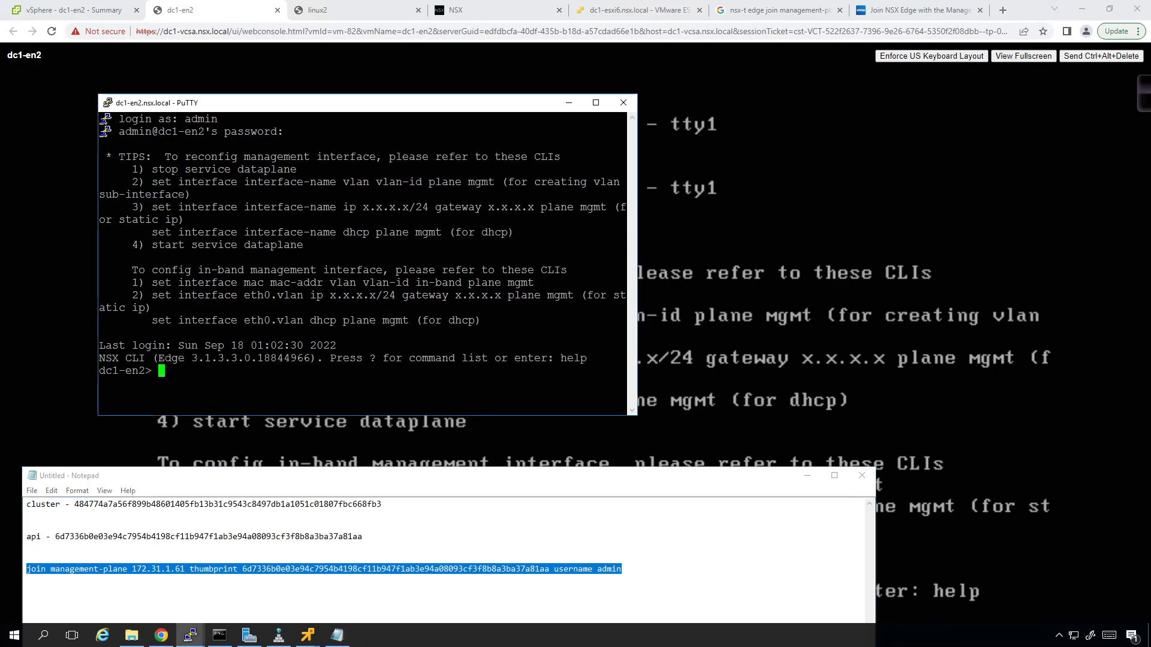
key(shift+Insert)
key(Return)
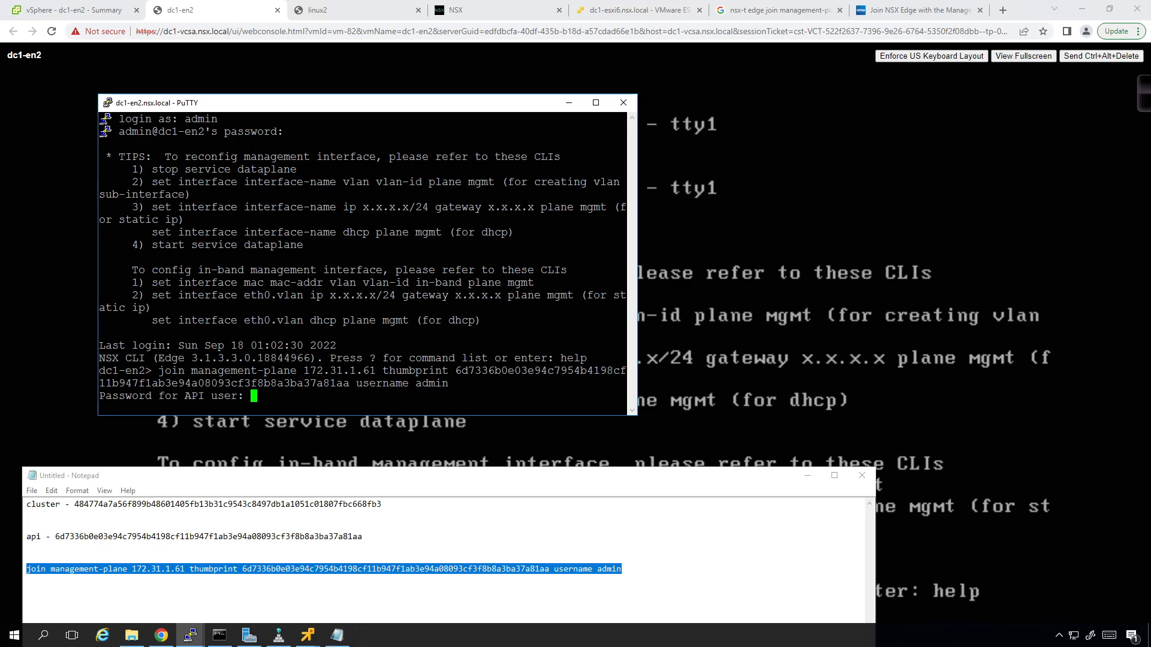
key(Return)
drag(637, 273, 924, 273)
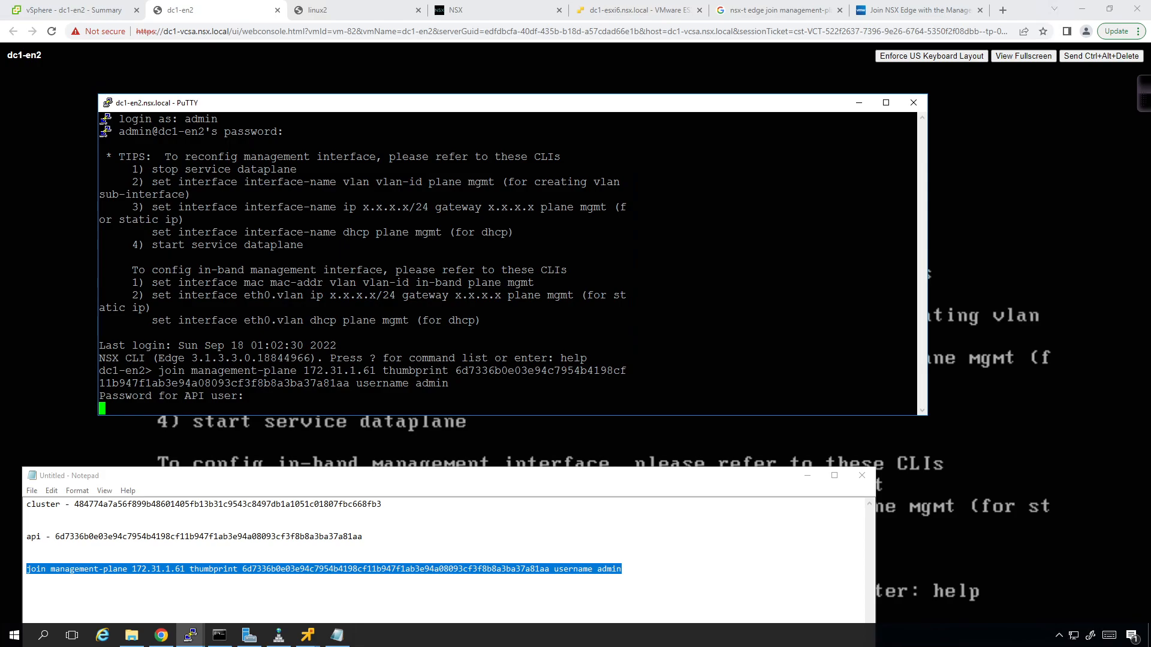
- Reload Edge Transport Nodes and move the dc1-en2 terminal to uncover the node table
click(480, 13)
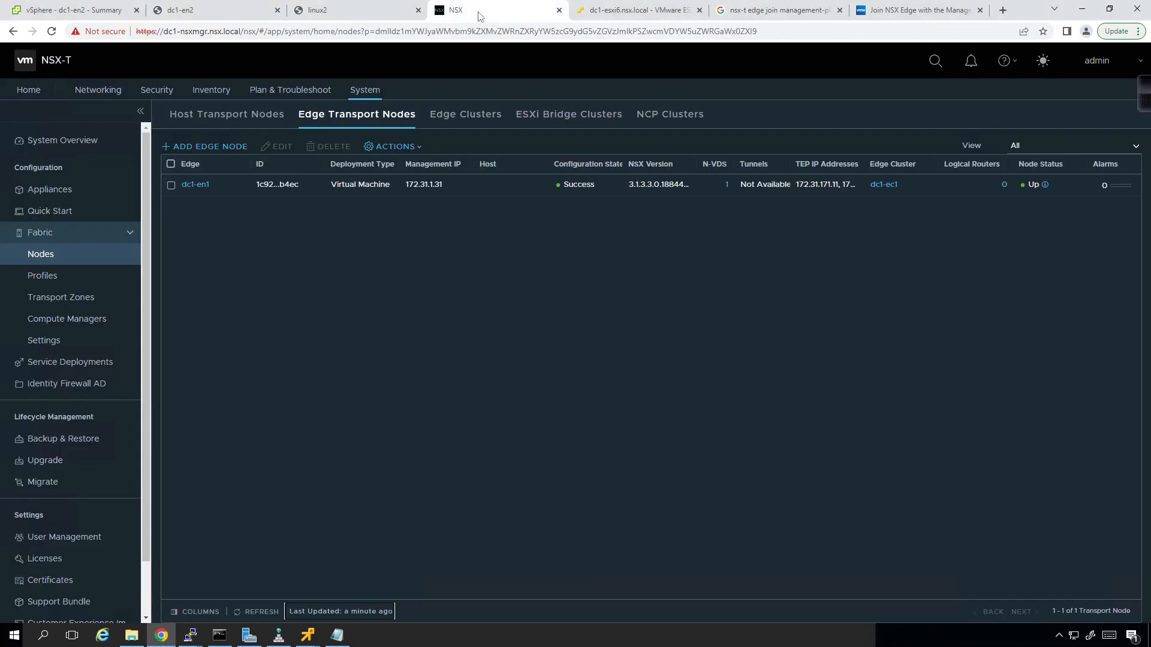
click(262, 613)
click(200, 638)
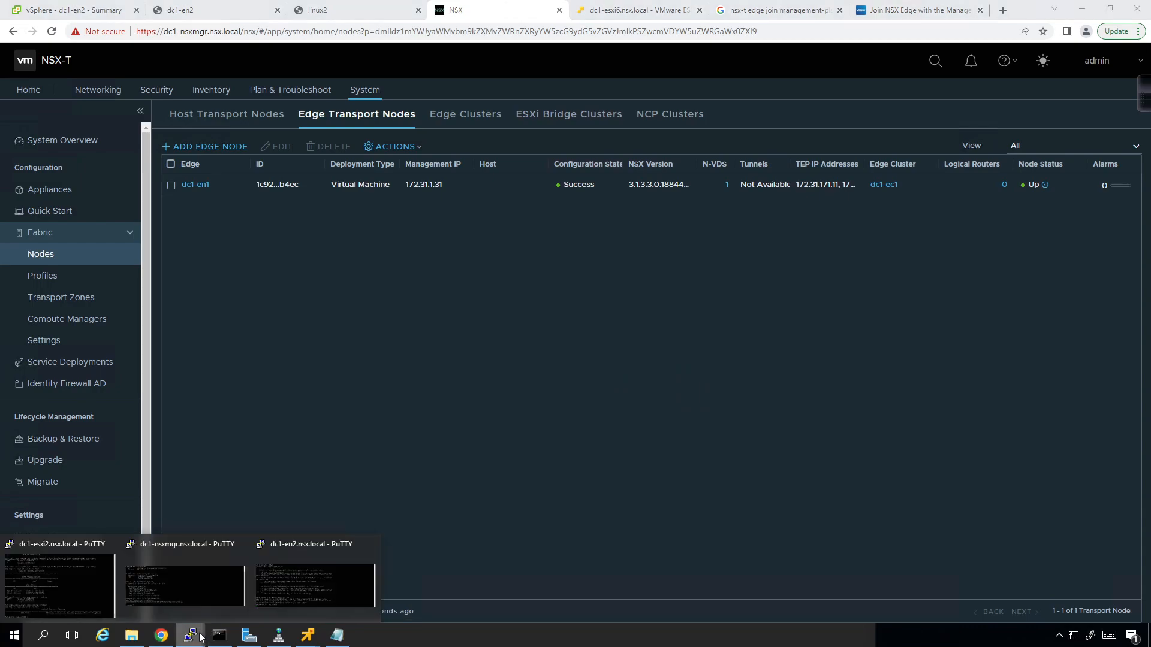
click(306, 579)
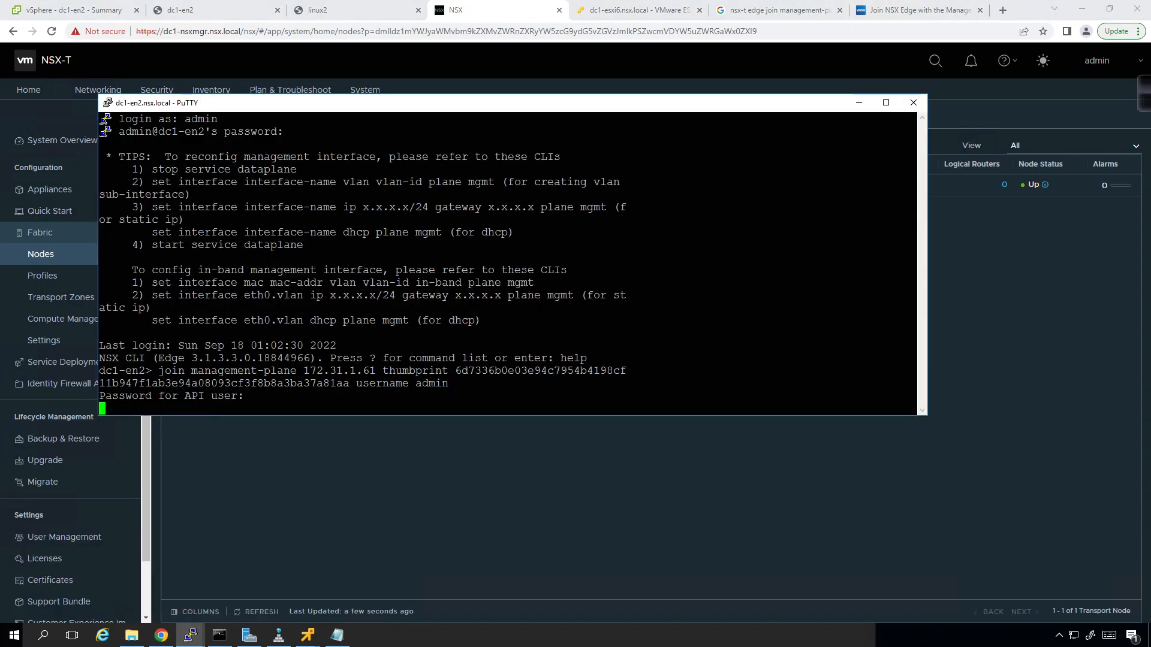
drag(340, 106, 372, 131)
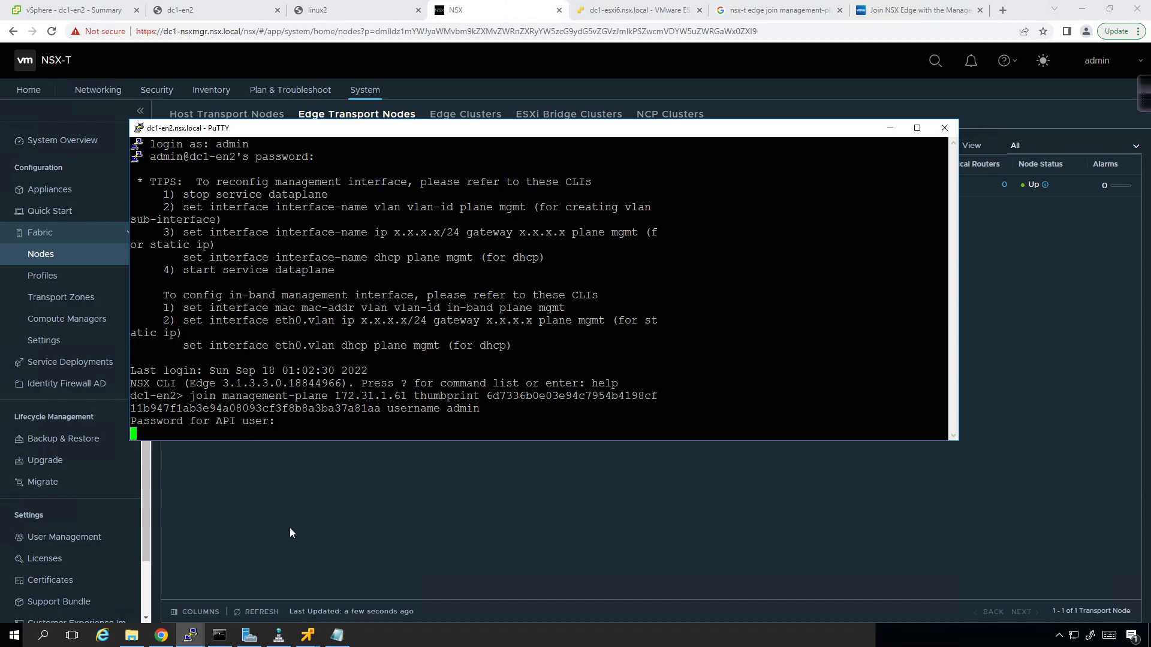
drag(358, 127, 347, 244)
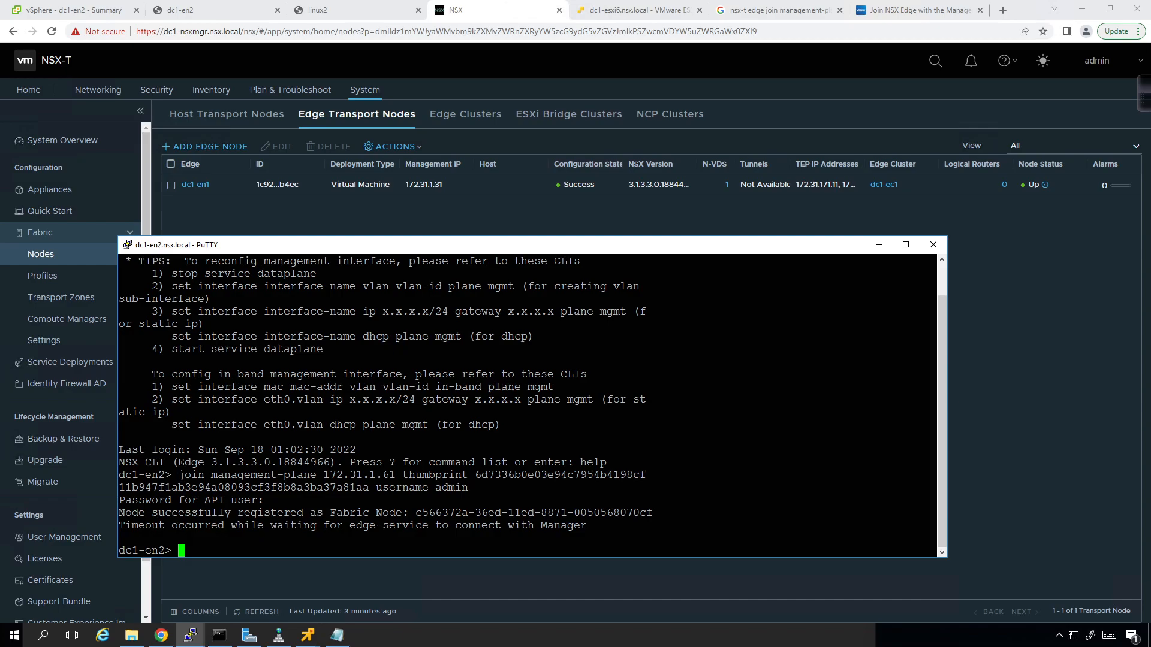
click(351, 578)
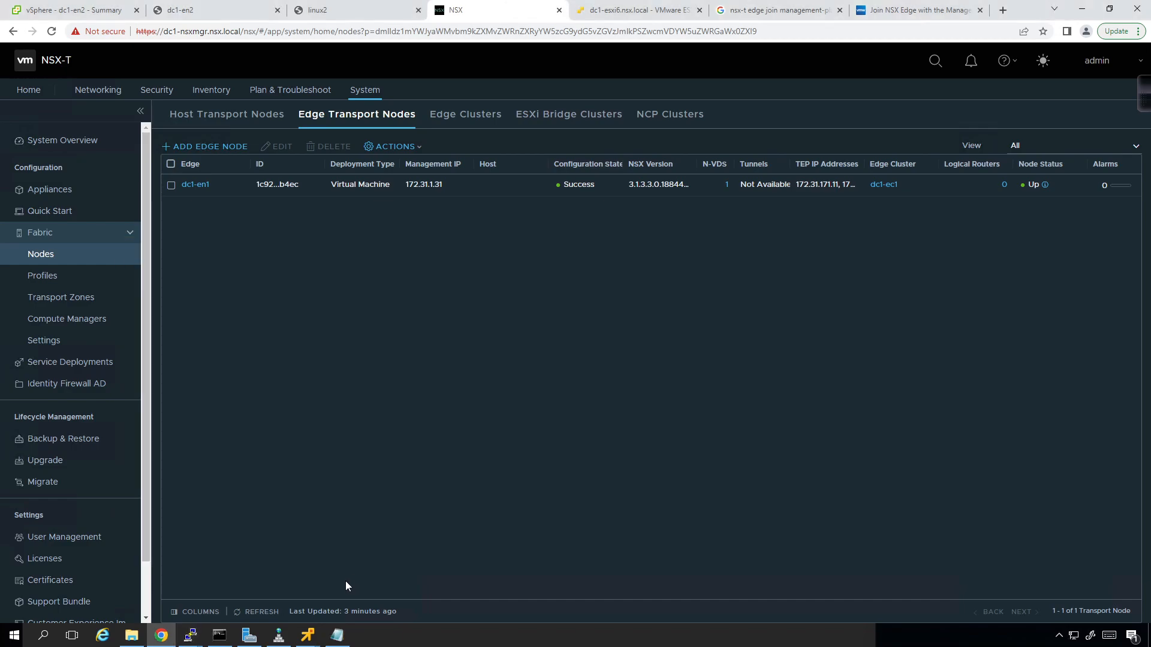
- Refresh Edge Transport Nodes to show dc1-en2 at 172.31.1.32 and widen Configuration State
click(268, 613)
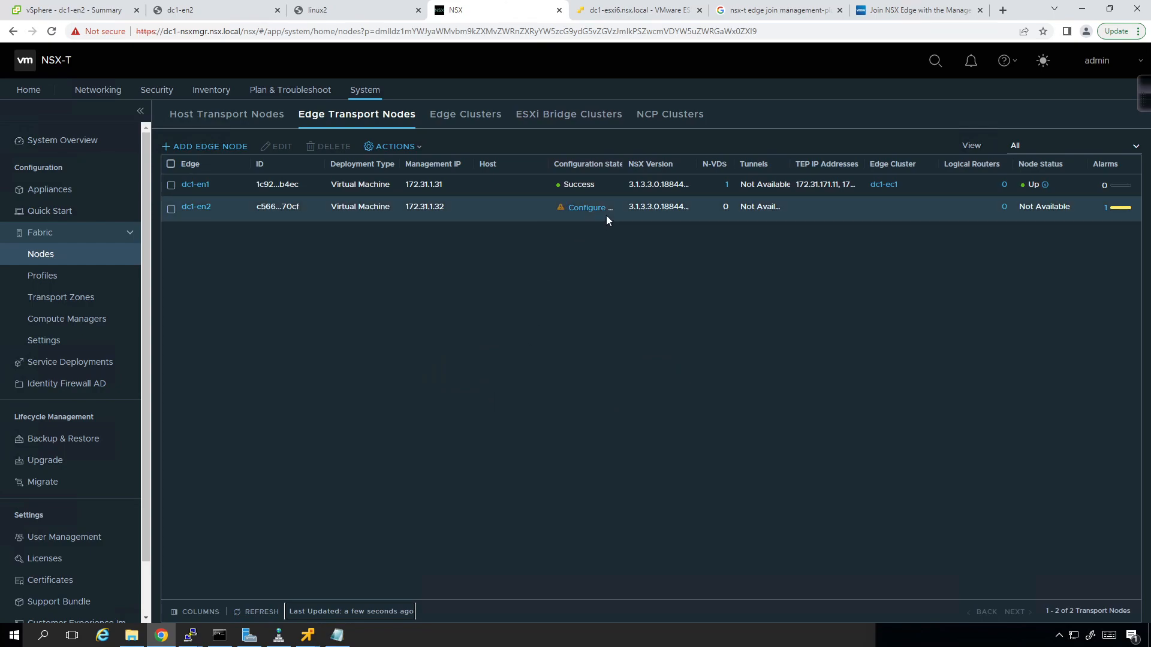
drag(634, 170, 657, 170)
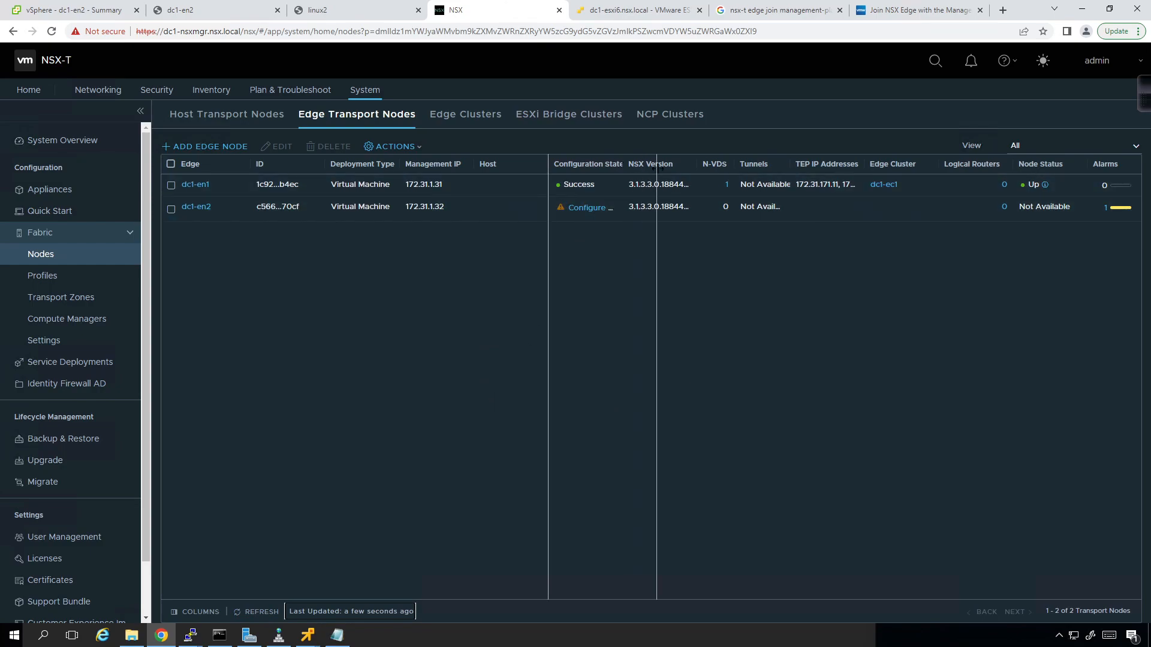
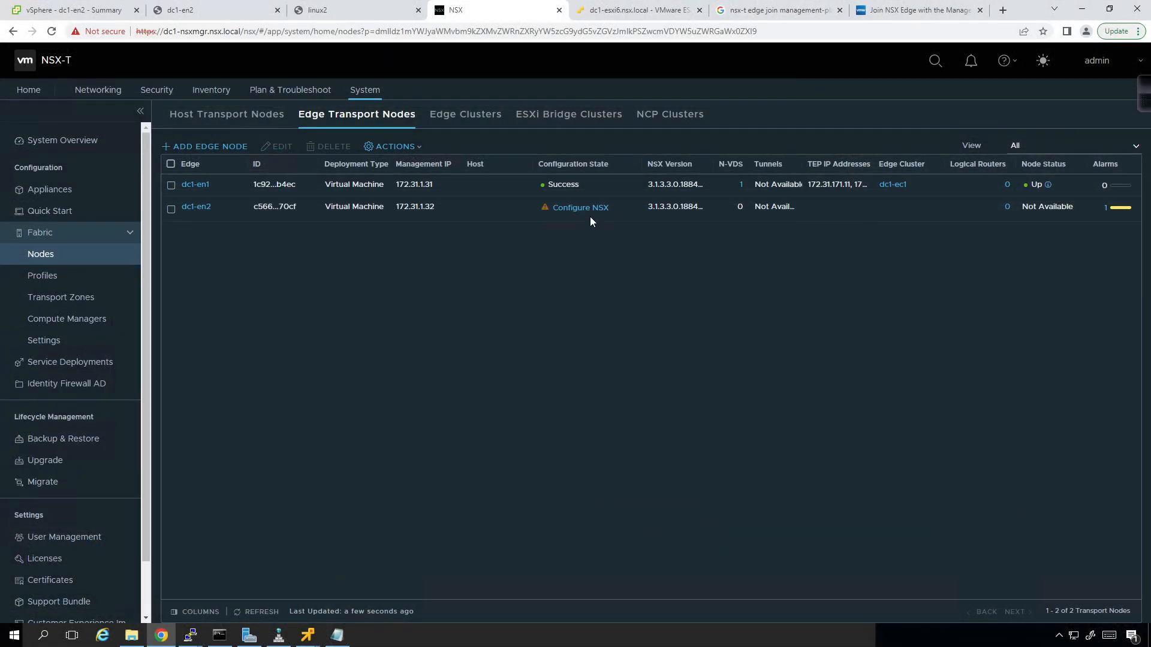
- Name dc1-en2's NSX switch edge-n-vds and add transport zones edge-tz and overlay-tz
click(579, 210)
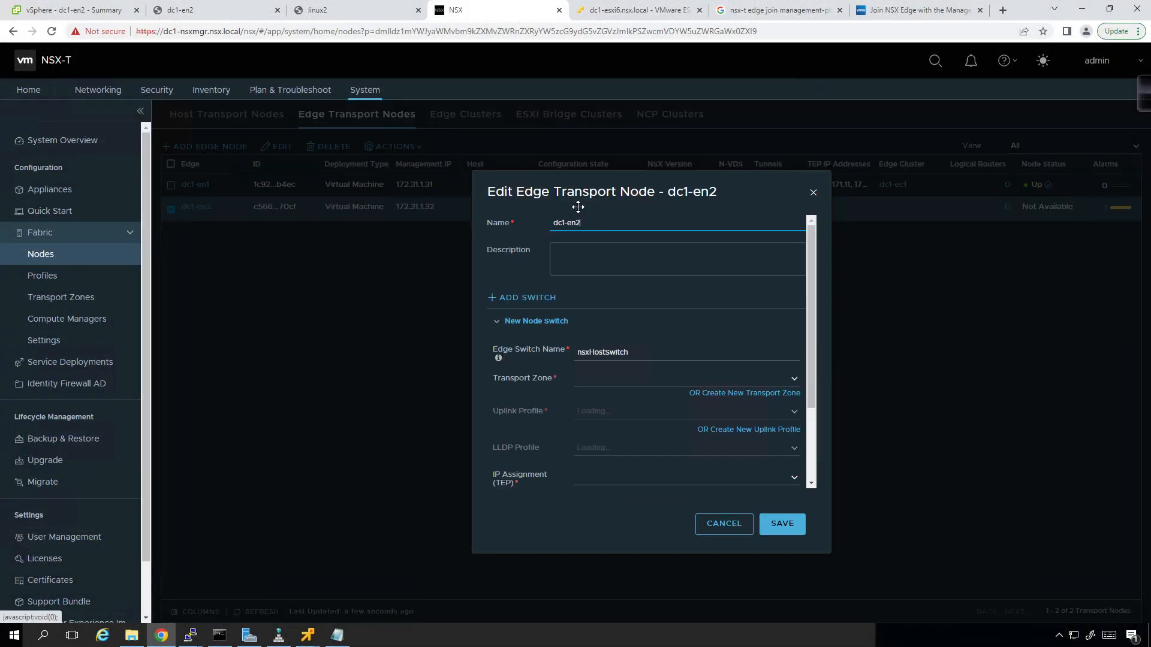
click(792, 378)
drag(657, 353, 514, 358)
text(edge-)
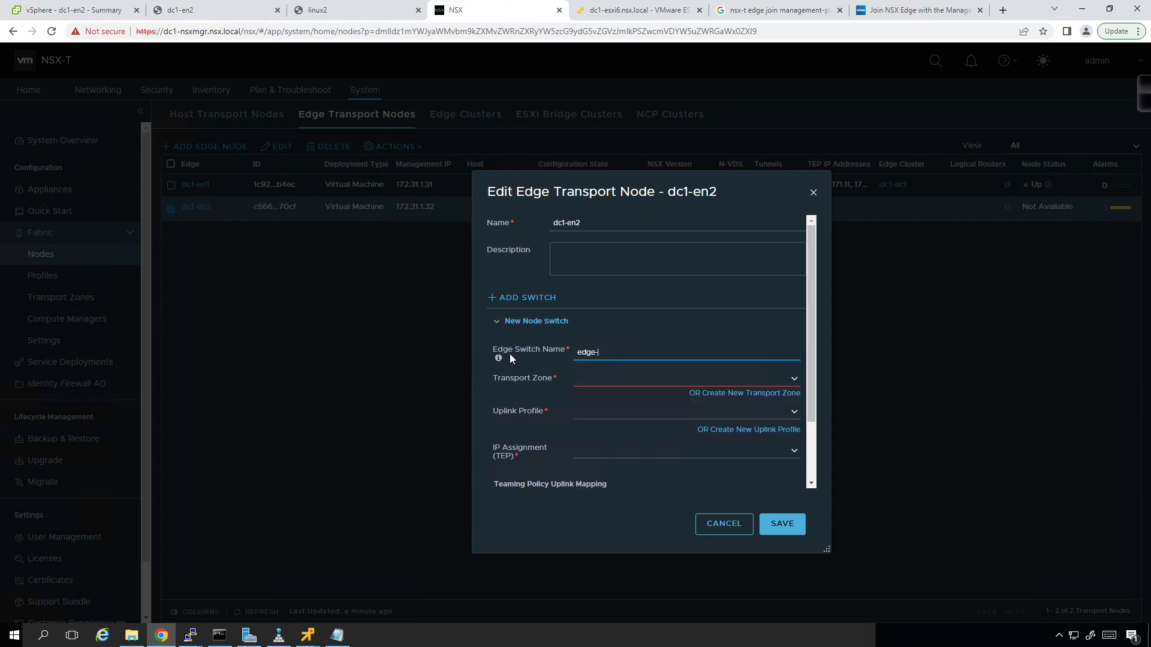
text(n-vnd)
key(BackSpace)
key(BackSpace)
text(ds)
click(792, 379)
click(760, 395)
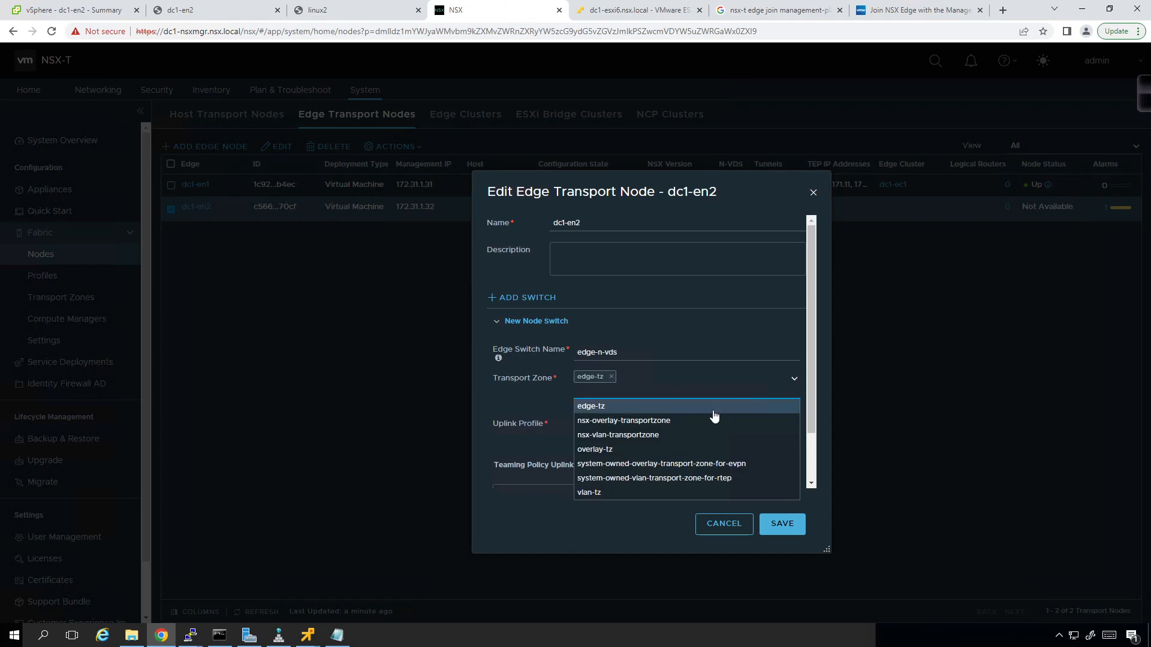
click(646, 449)
click(524, 407)
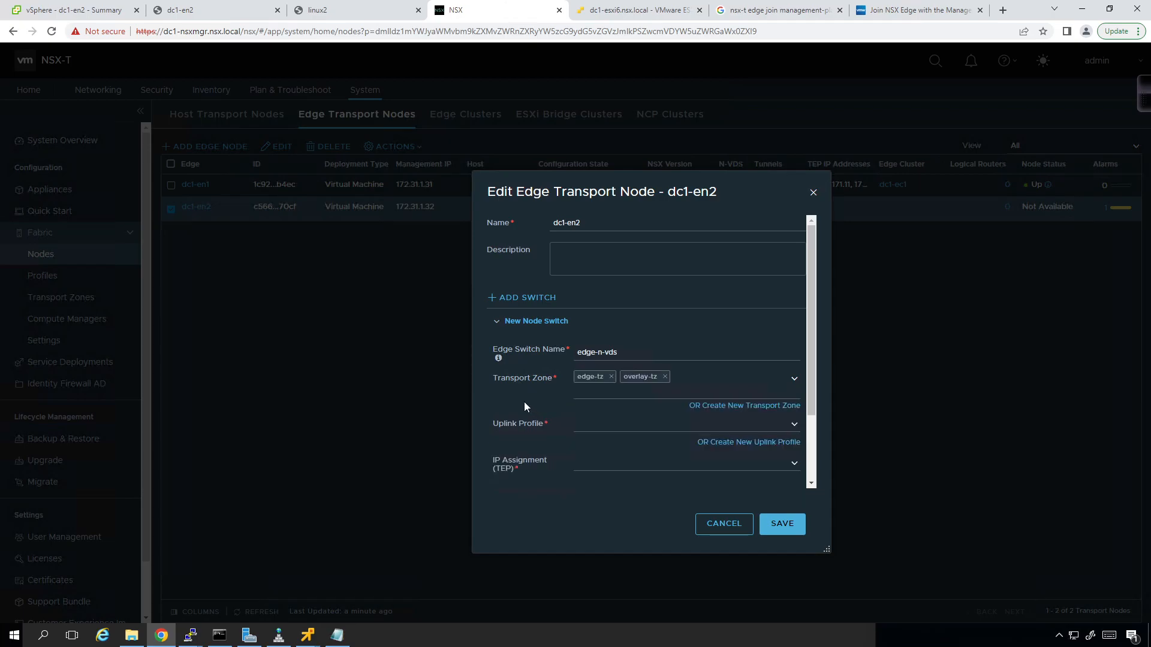
- Choose nsx-edge-multiple-vteps-uplink-profile and assign TEP addresses from IP pool en-pool
click(794, 424)
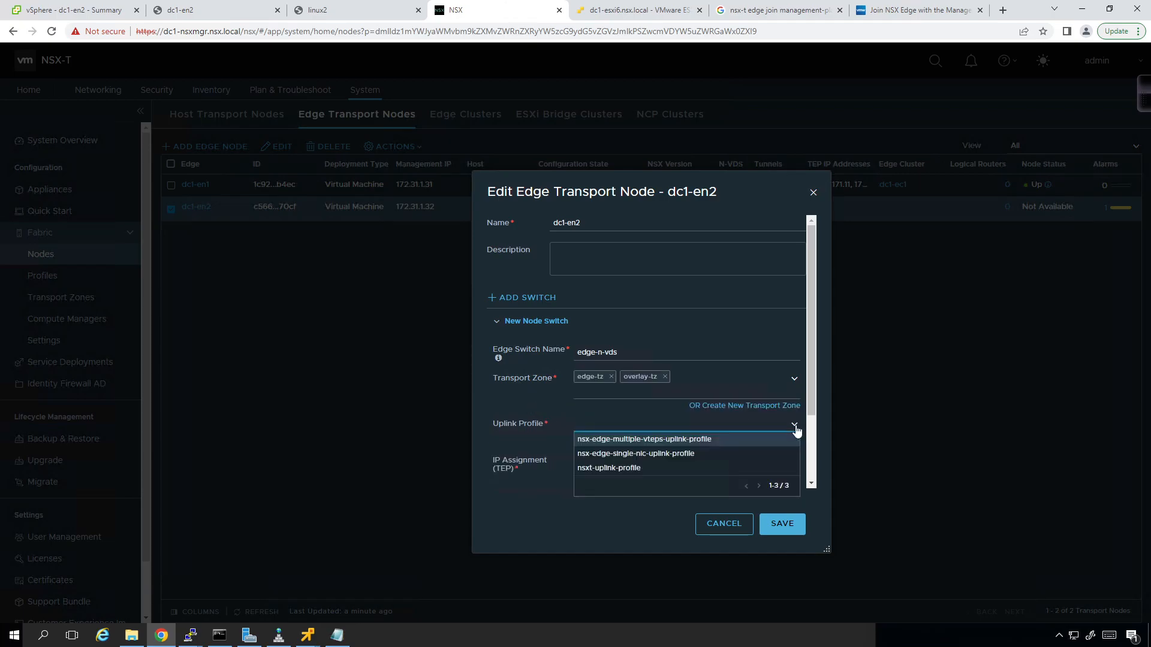
click(764, 447)
scroll(592, 448, down, 2)
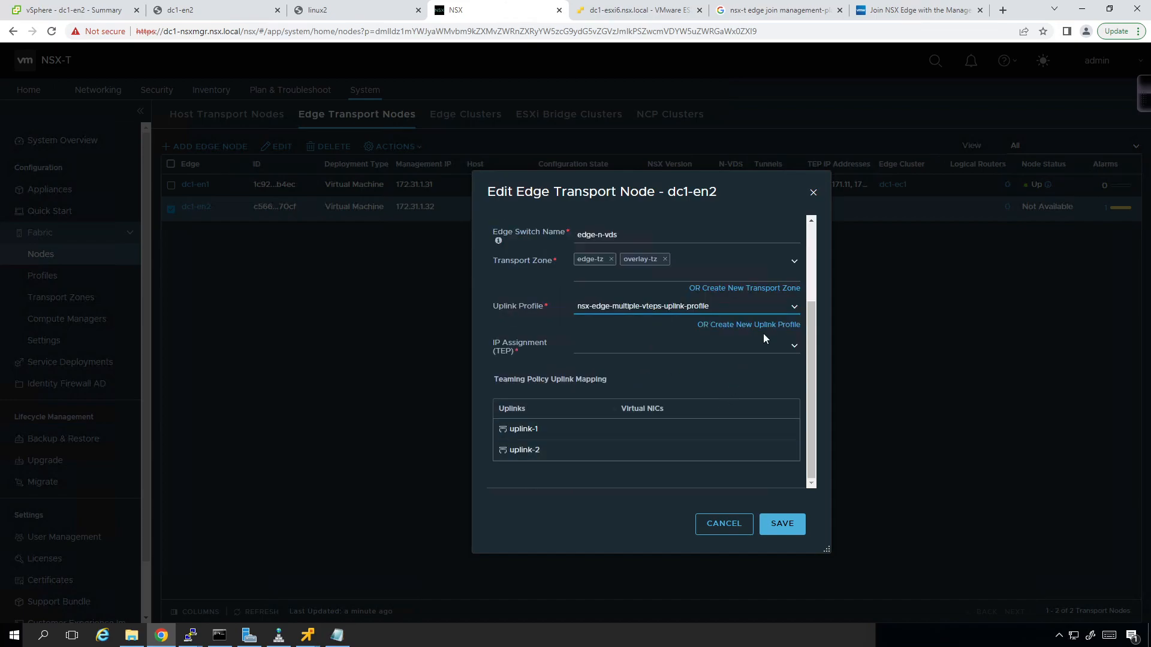
click(790, 344)
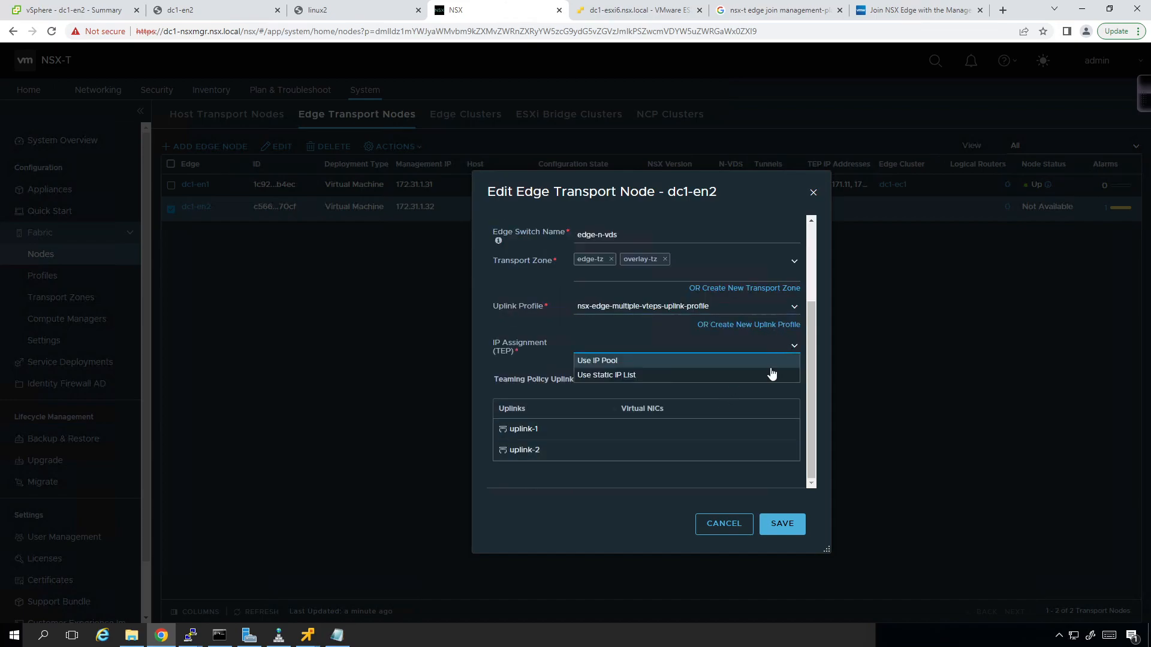
click(720, 361)
click(792, 377)
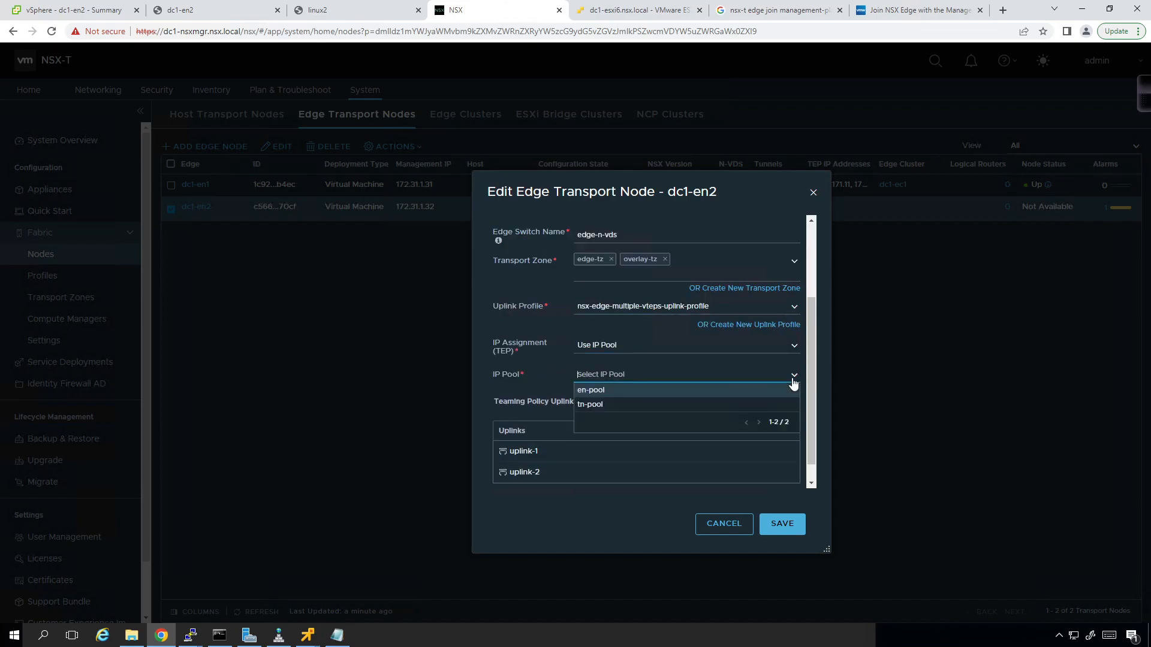
click(758, 391)
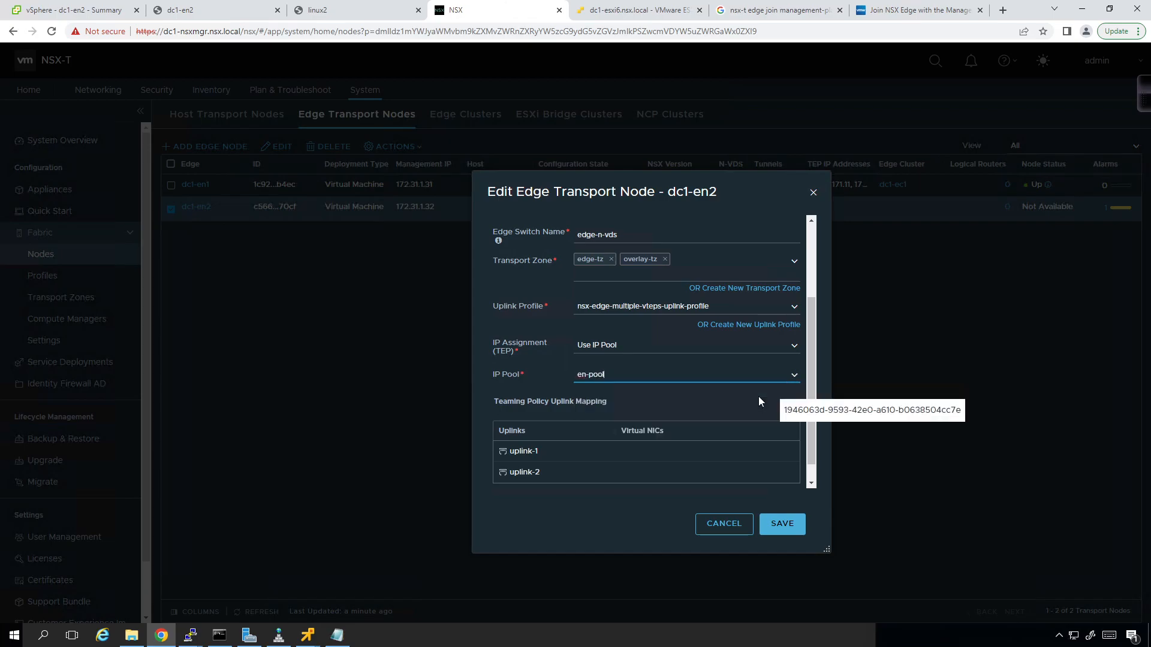
click(794, 450)
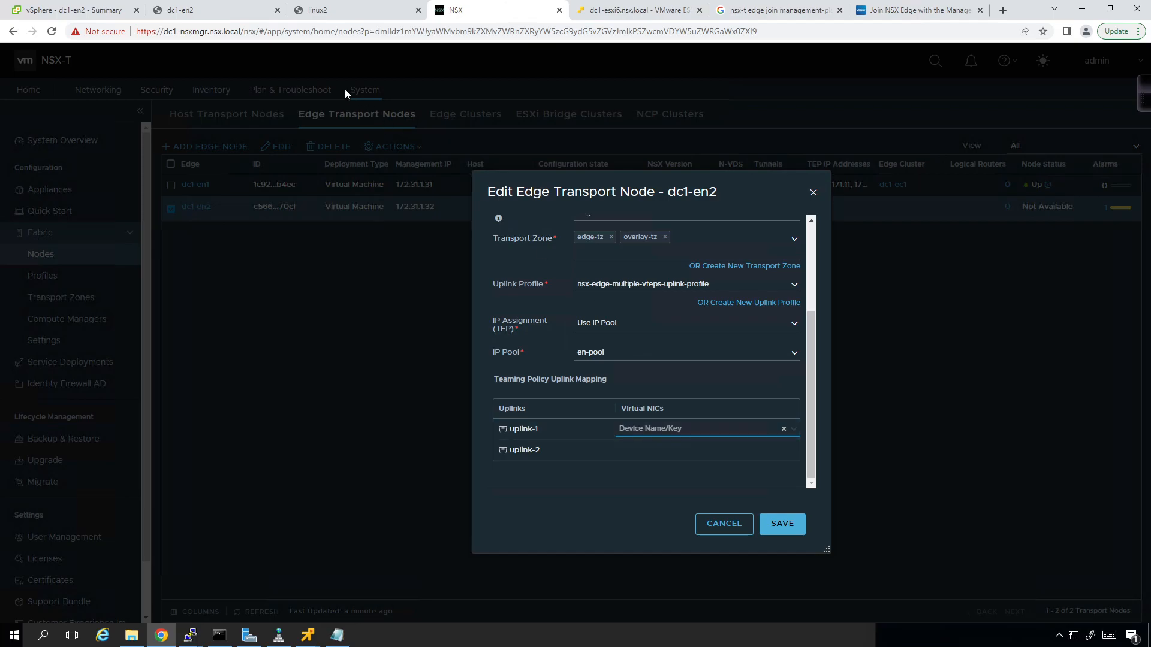
click(87, 13)
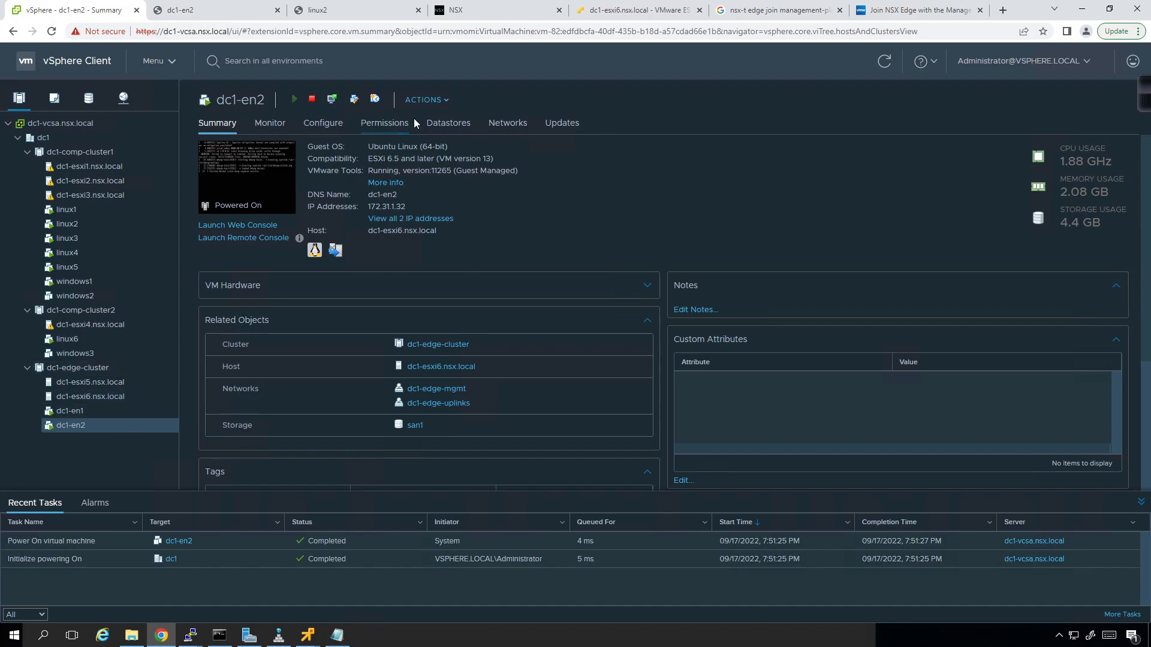
- Open dc1-en2's Edit Settings and expand Network adapter 3 to read MAC 00:50:56:80:fa:ea
click(439, 100)
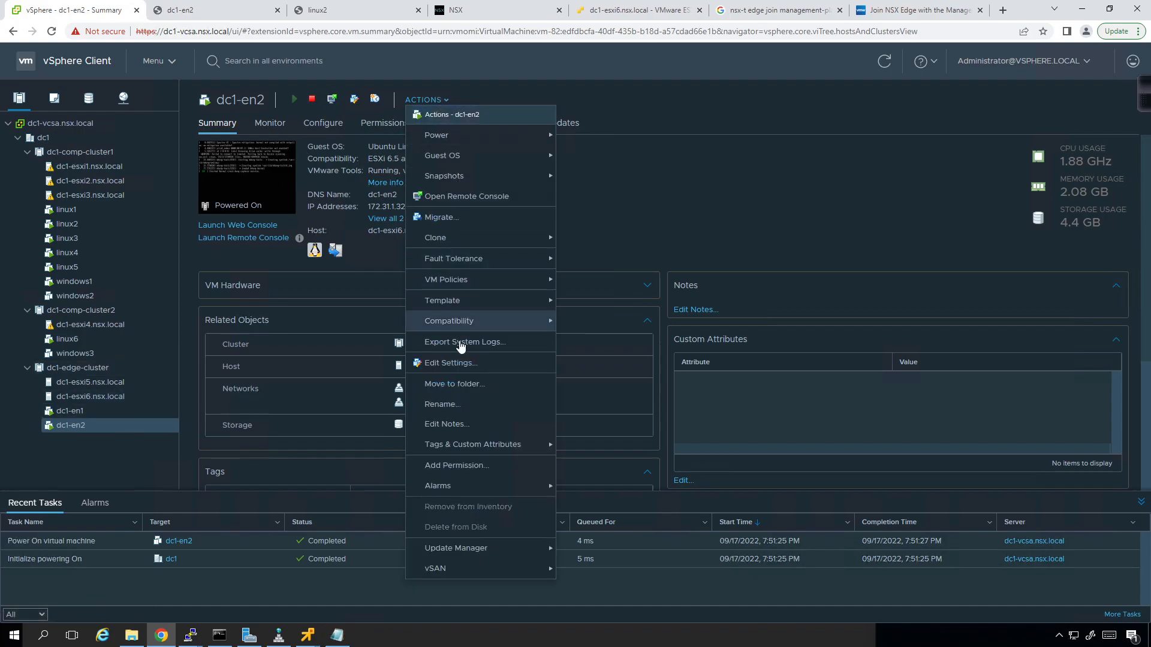
click(455, 363)
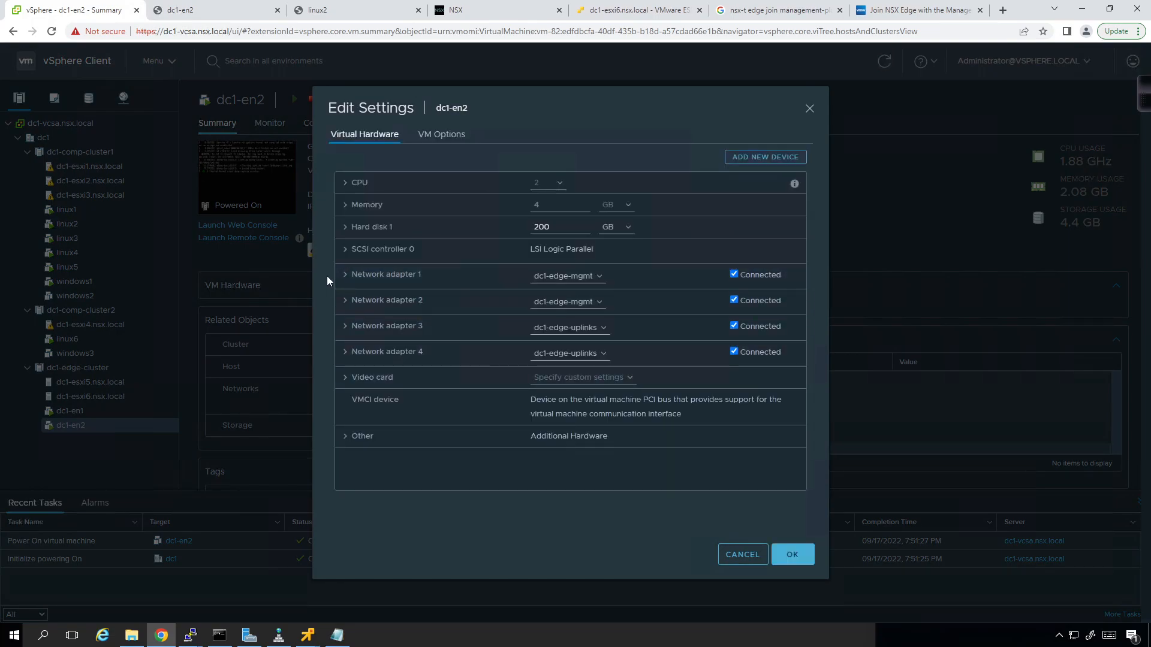
click(343, 333)
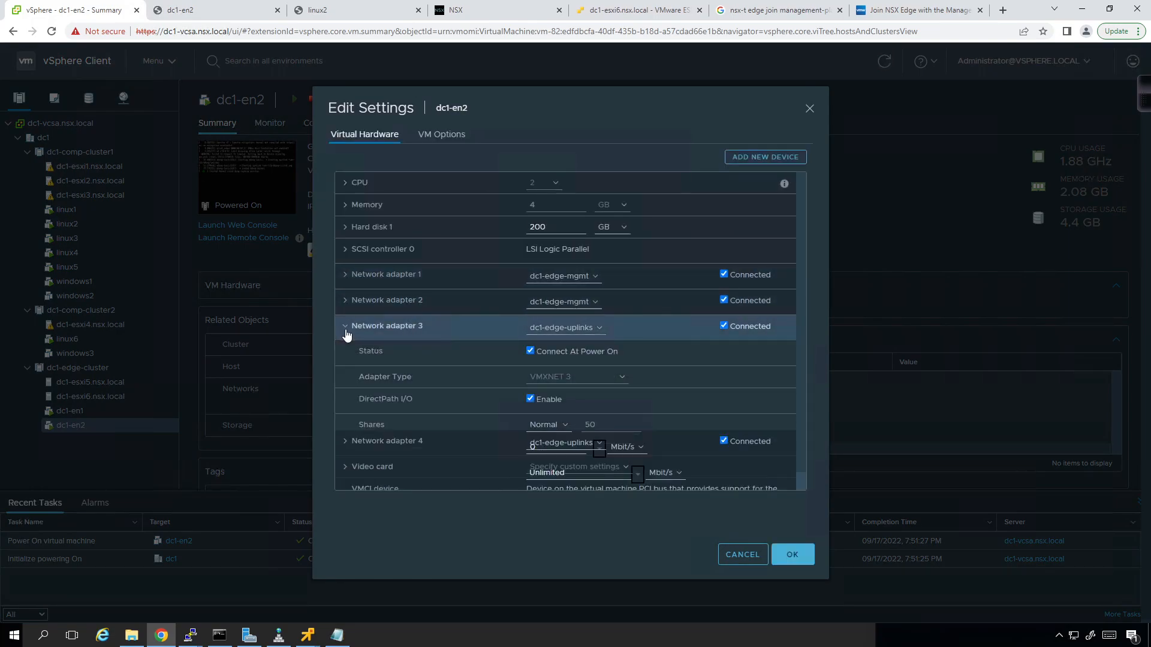
scroll(671, 356, down, 1)
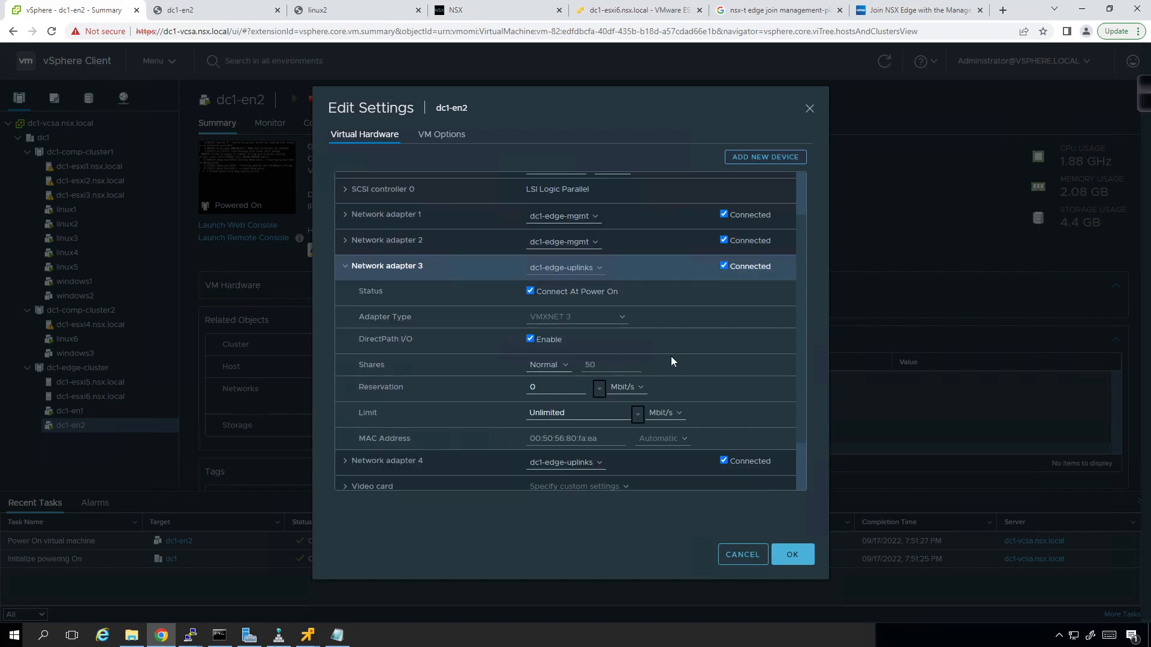
click(468, 10)
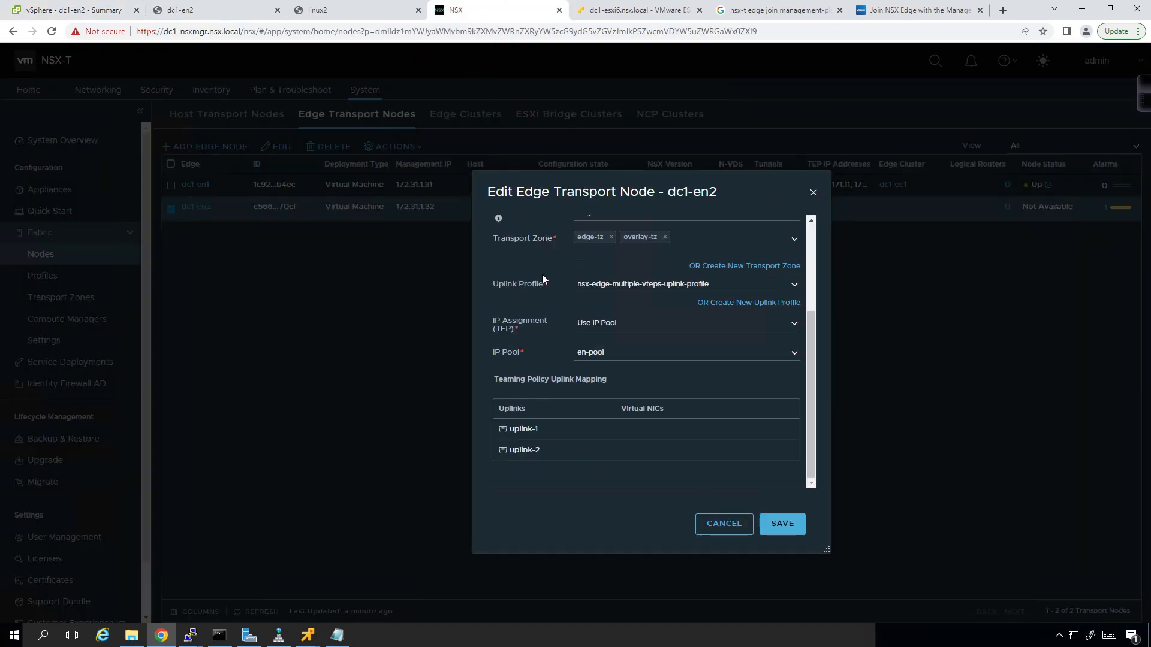
click(796, 430)
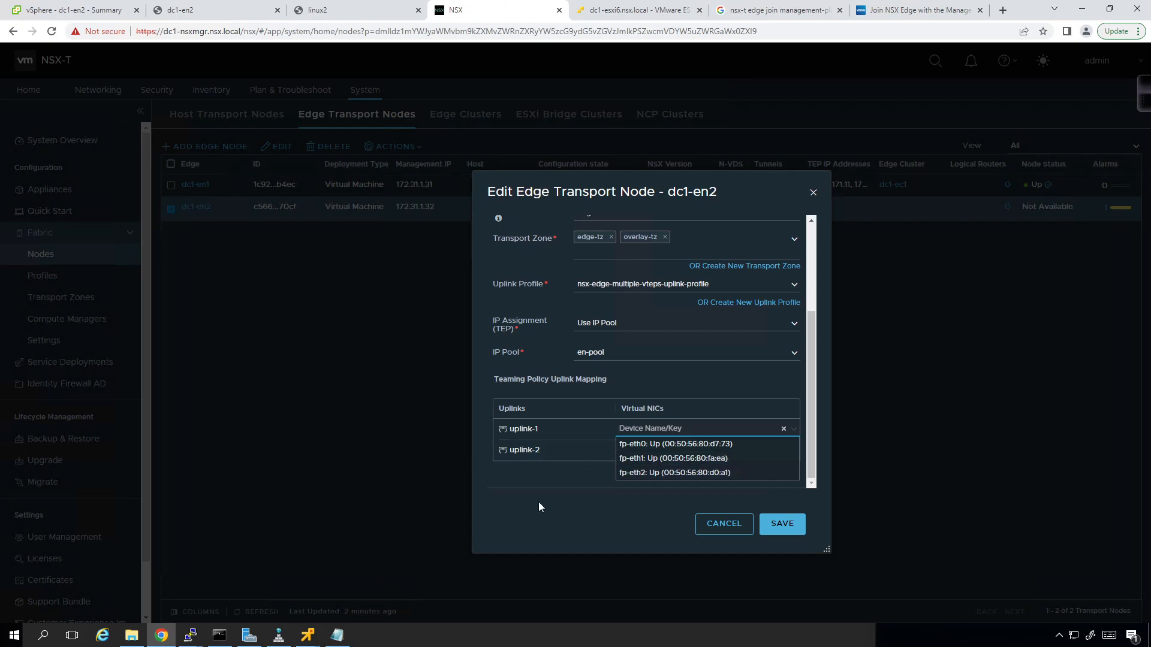
click(591, 501)
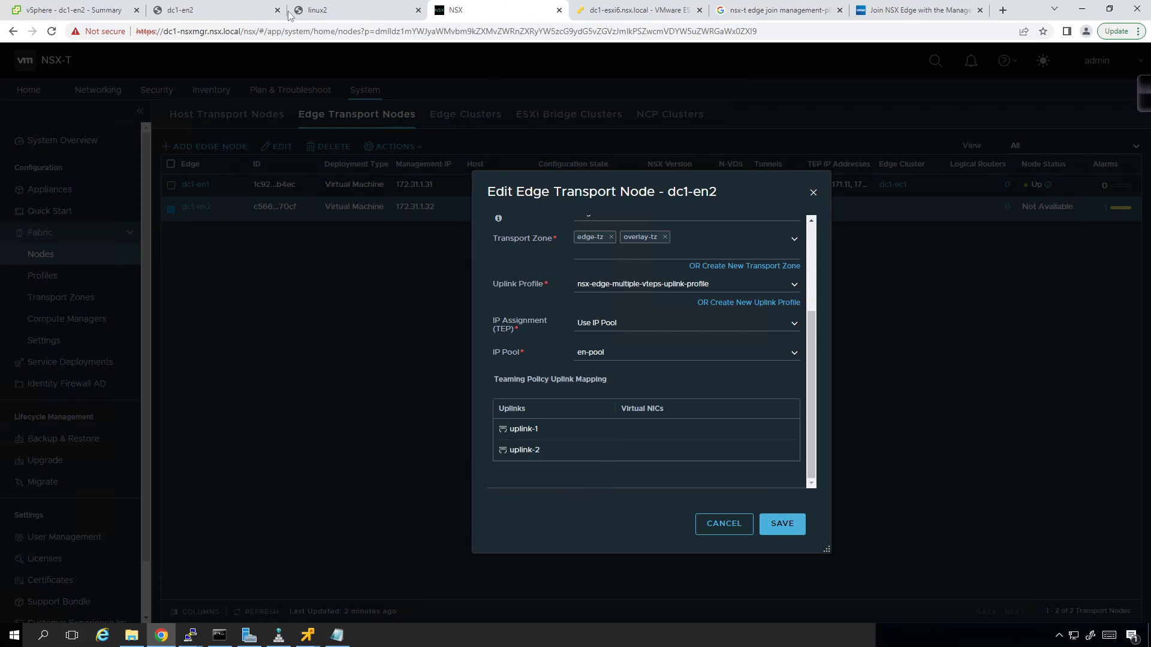
- List the available get subcommands on dc1-en2 and run get controllers
mouse_move(190, 635)
click(332, 580)
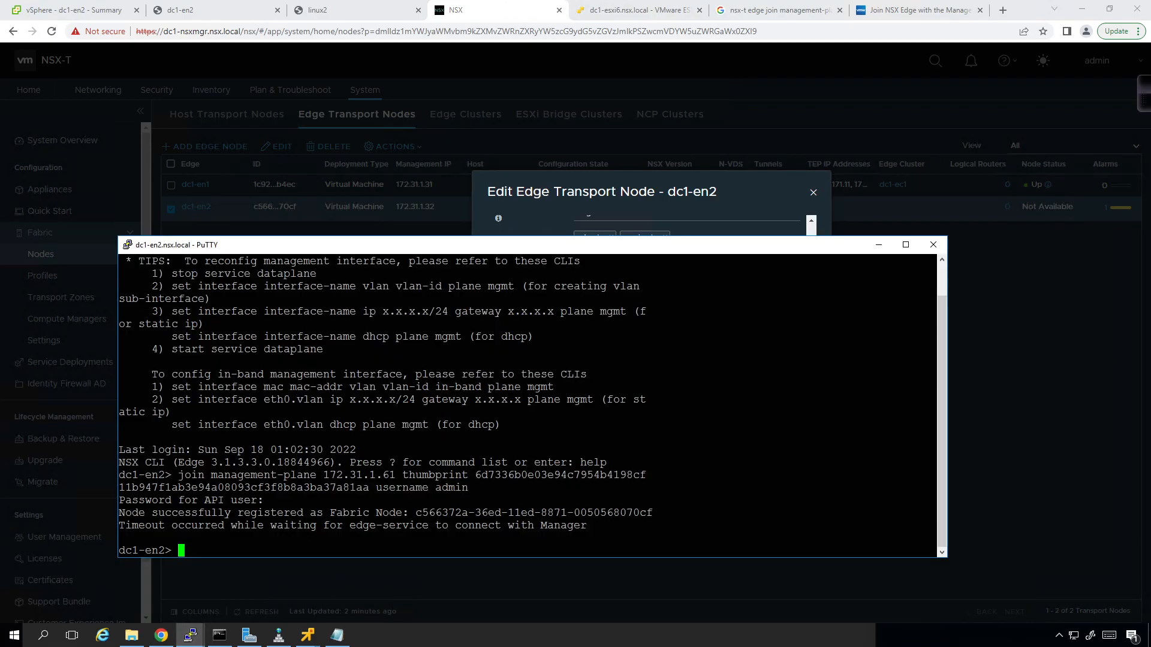
text(get for)
key(BackSpace)
key(BackSpace)
key(BackSpace)
text(log)
key(BackSpace)
key(BackSpace)
key(BackSpace)
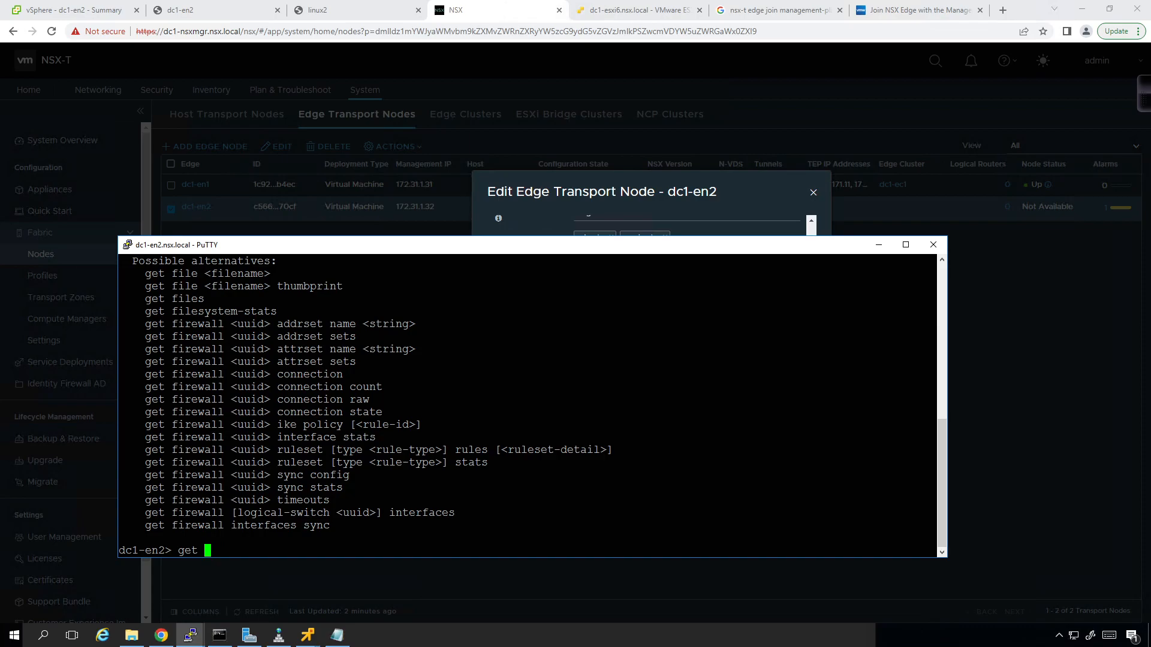
key(question)
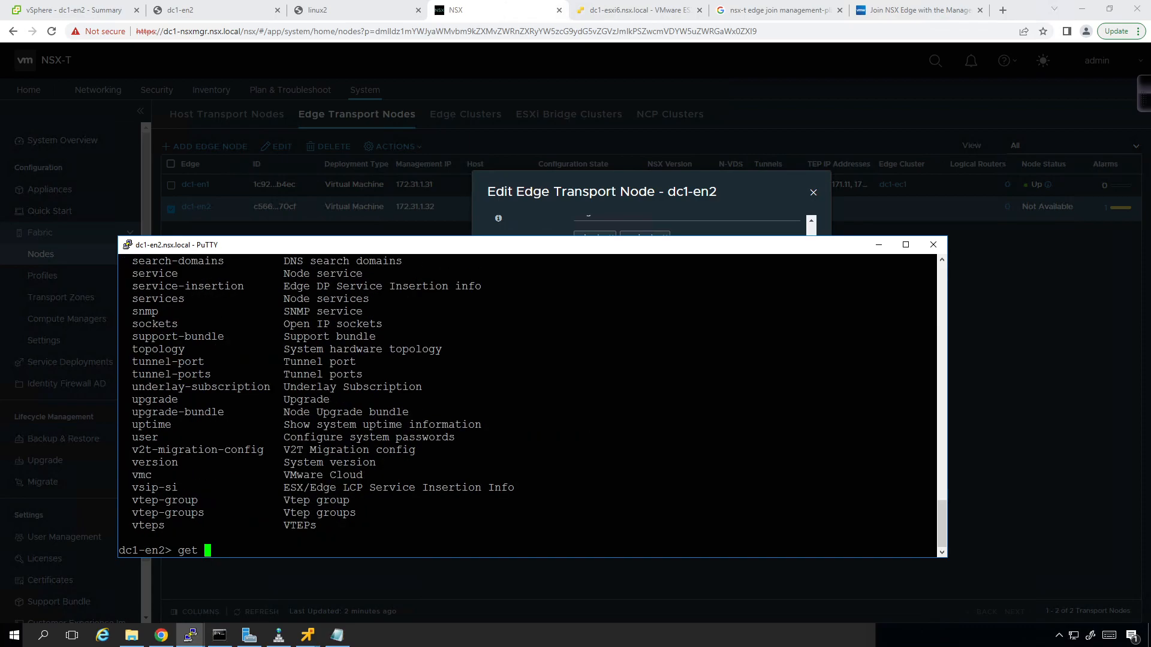
scroll(528, 401, up, 20)
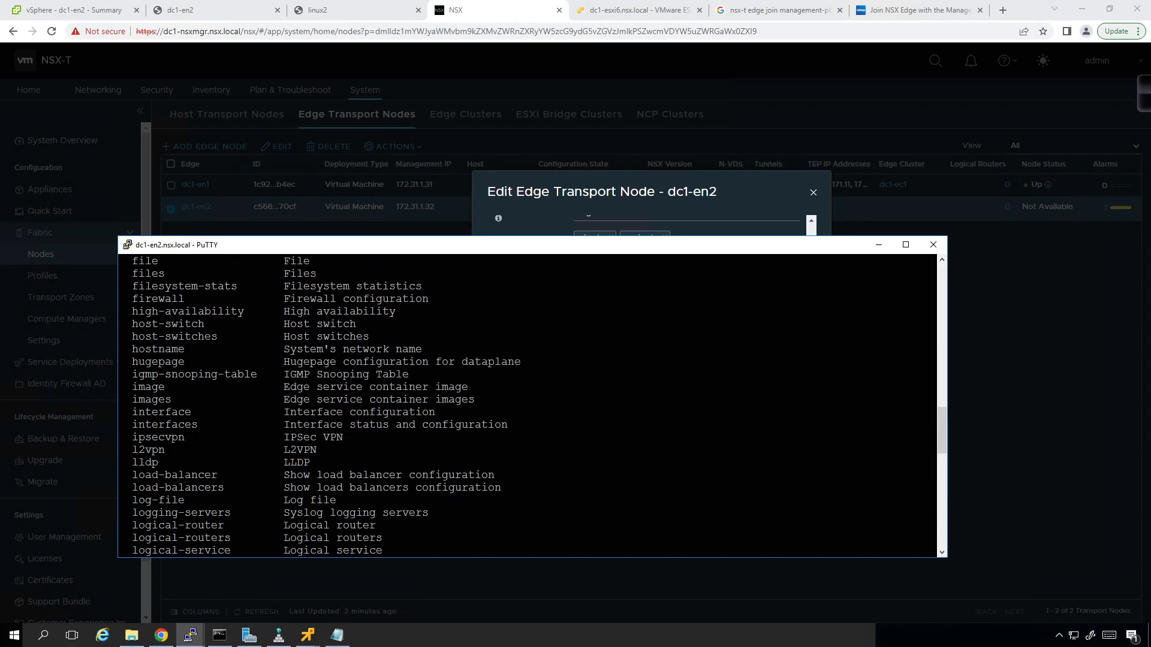
scroll(527, 406, up, 4)
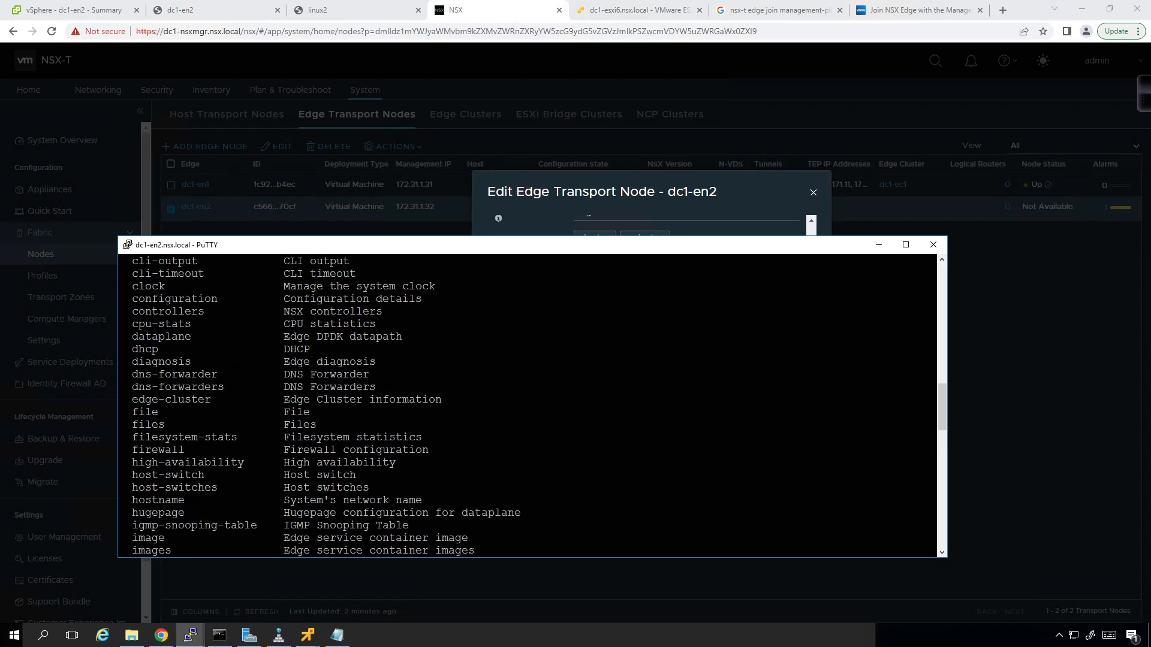
scroll(527, 406, down, 10)
drag(363, 274, 559, 437)
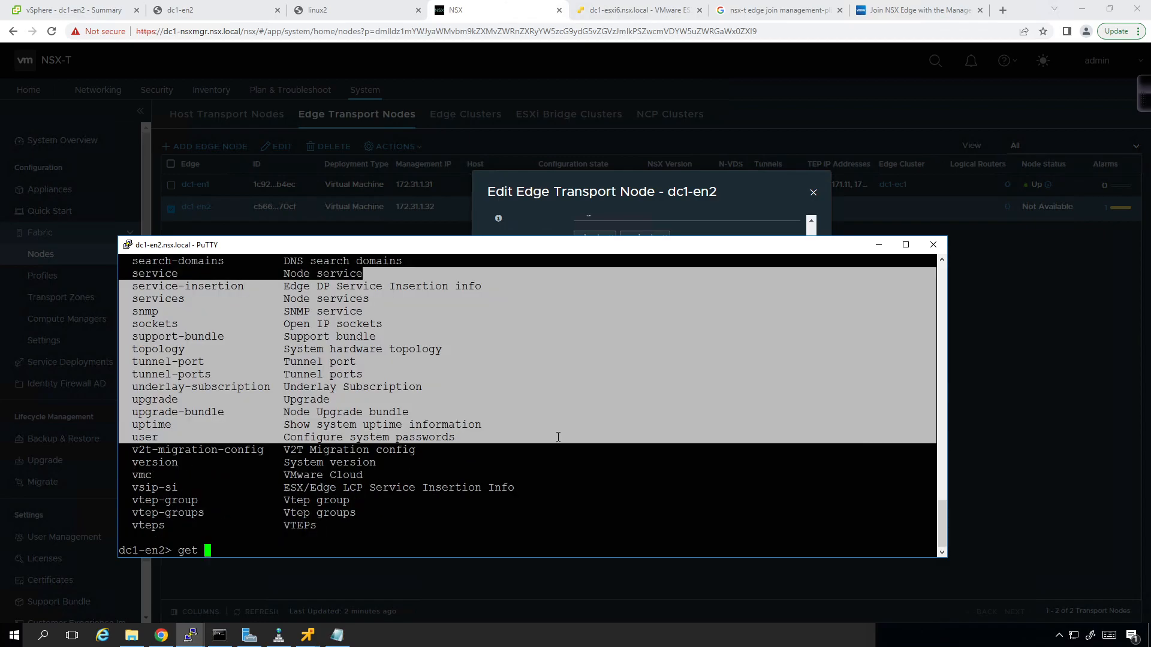
click(666, 433)
text(contr)
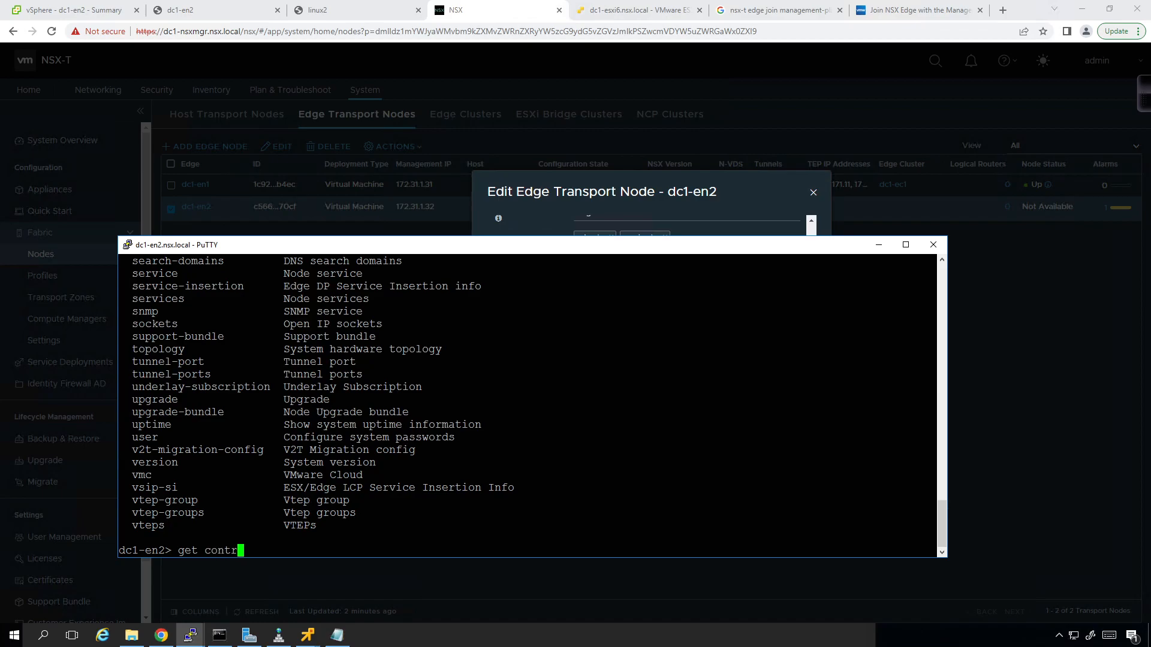
text(ollers?)
key(Return)
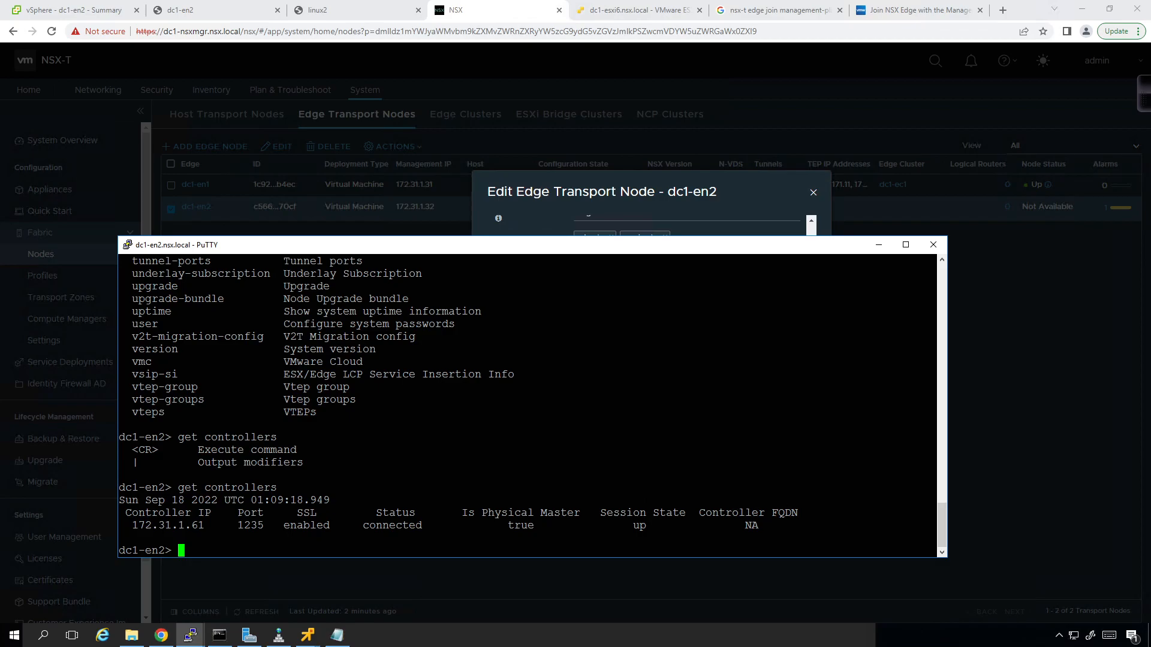
- Run get logical-routers on dc1-en2, confirming no logical routers exist yet
text(get logical-routers)
key(Return)
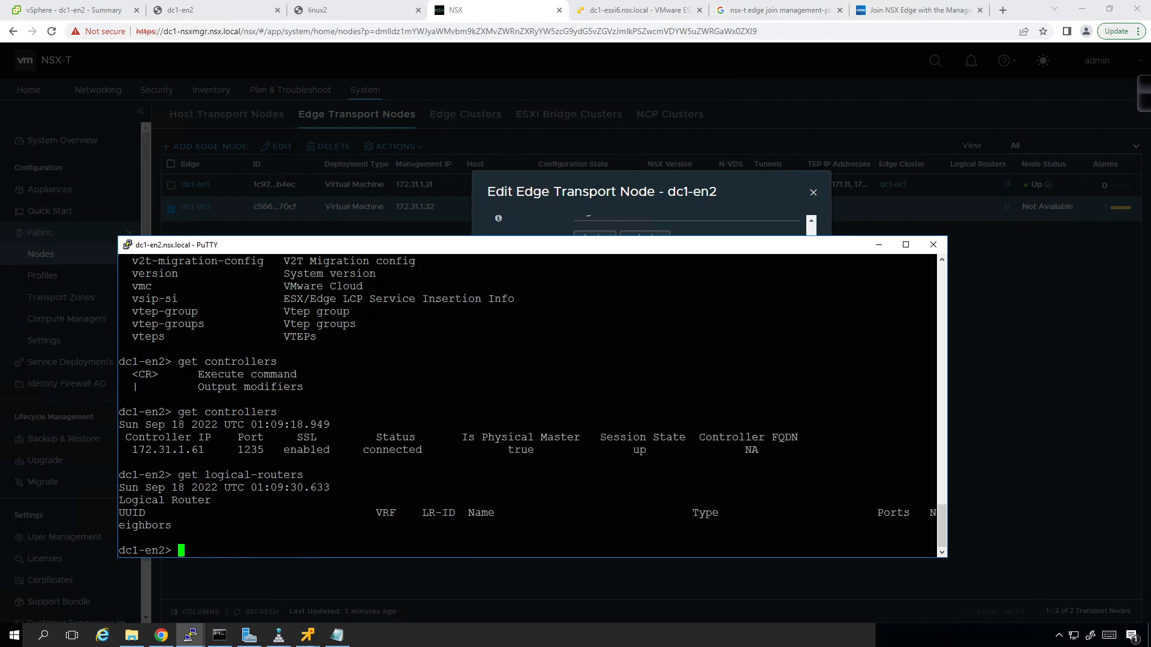
drag(949, 404, 1086, 390)
key(Up)
key(Return)
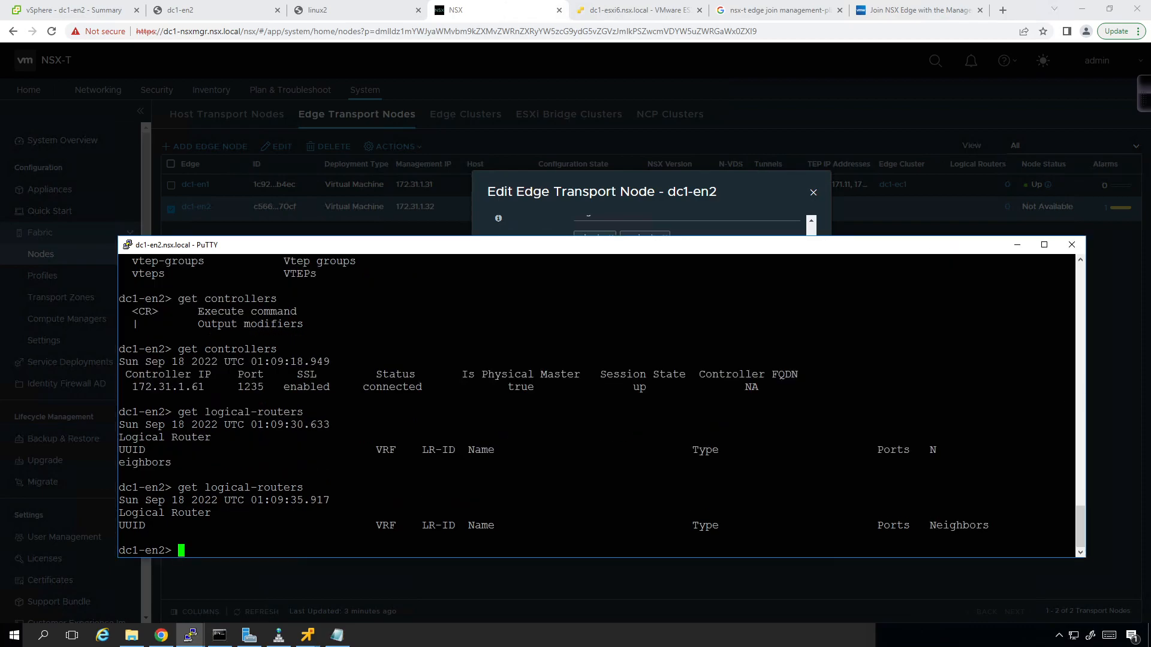
scroll(599, 406, up, 8)
scroll(600, 406, up, 4)
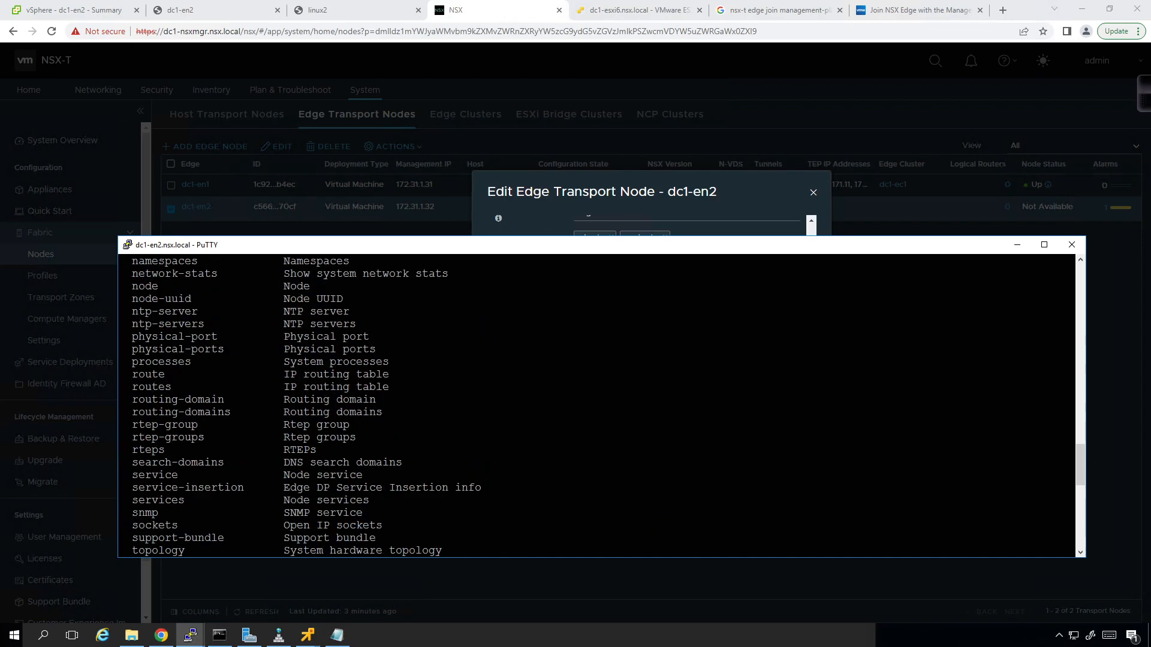
scroll(599, 406, up, 4)
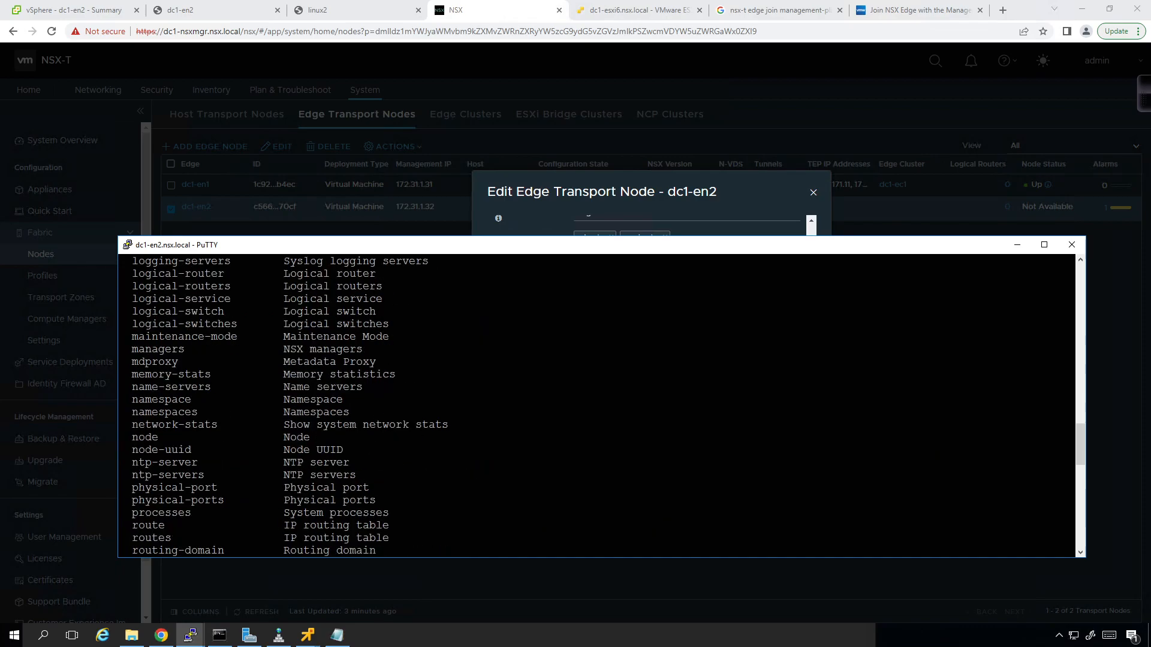
scroll(599, 406, up, 4)
- Run get interfaces on dc1-en2, finding fp-eth2 link up with MAC 00:50:56:80:d0:a1
text(getg)
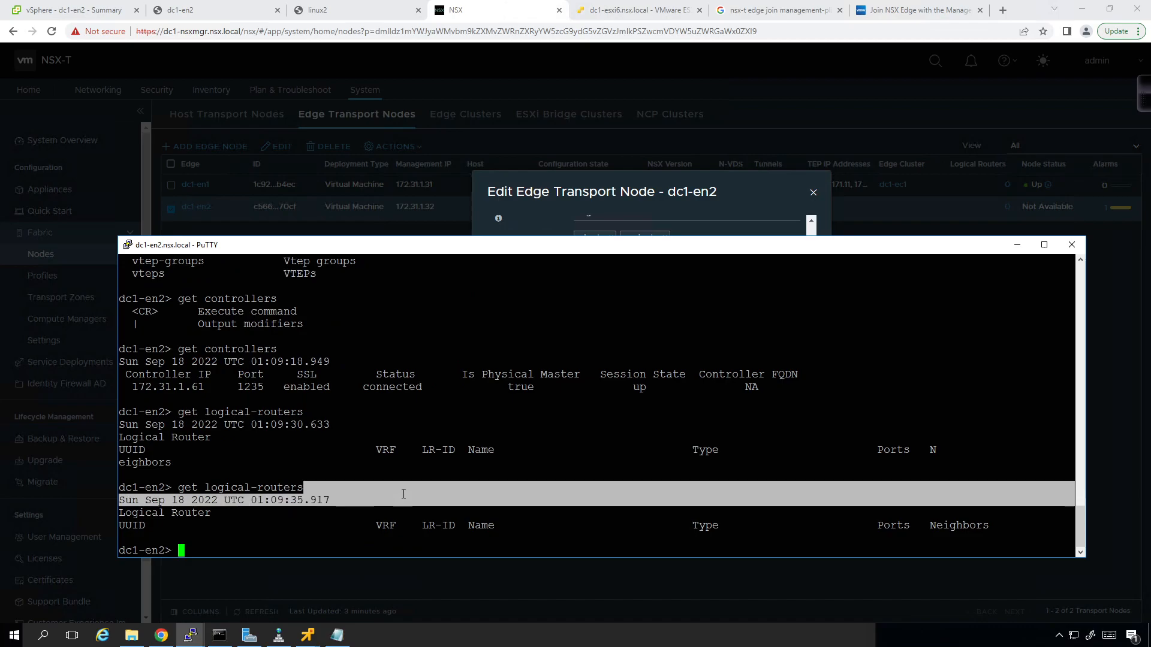
key(BackSpace)
key(BackSpace)
text(t ionm)
key(BackSpace)
key(BackSpace)
key(BackSpace)
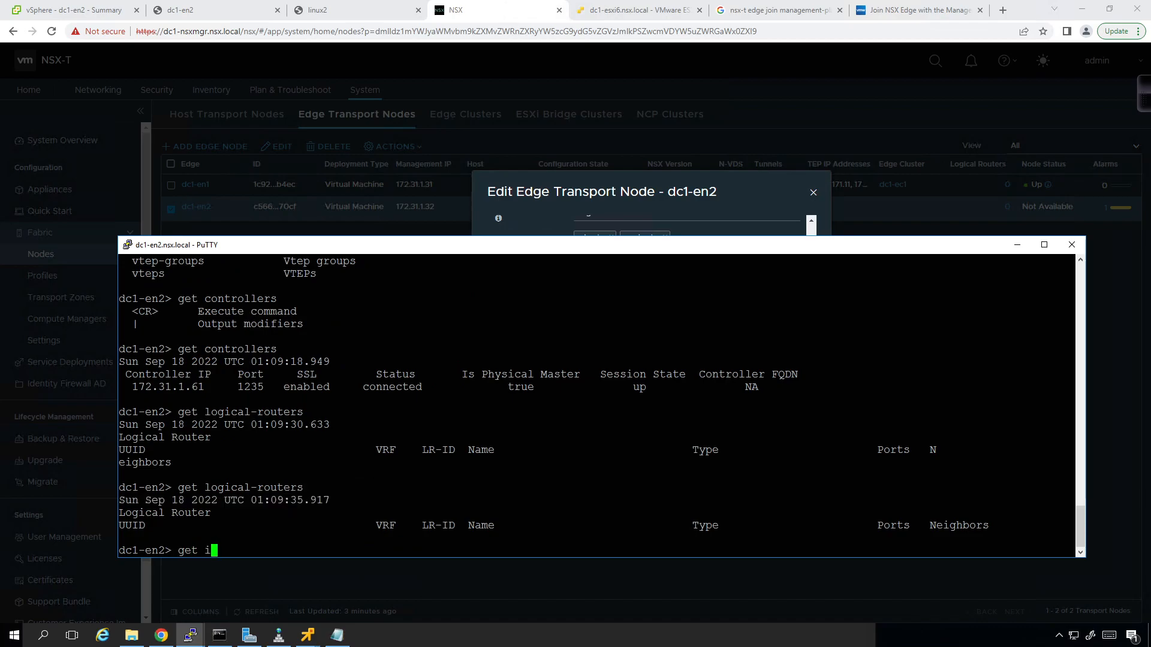
text(nterfaces)
key(question)
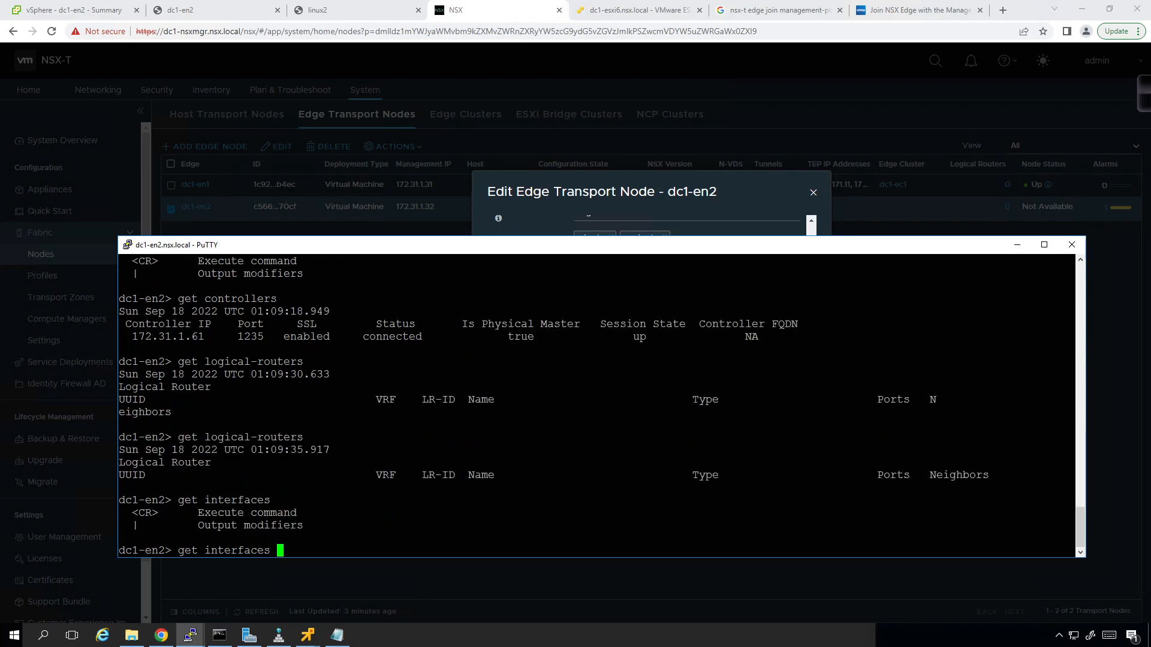
key(Return)
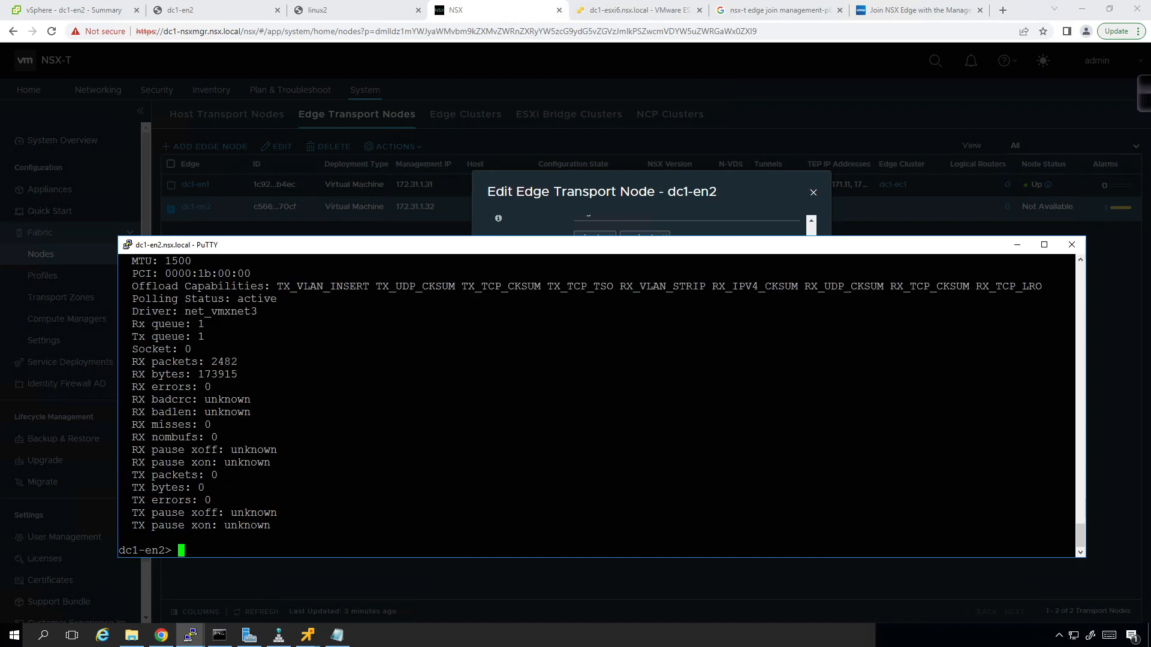
scroll(599, 405, up, 4)
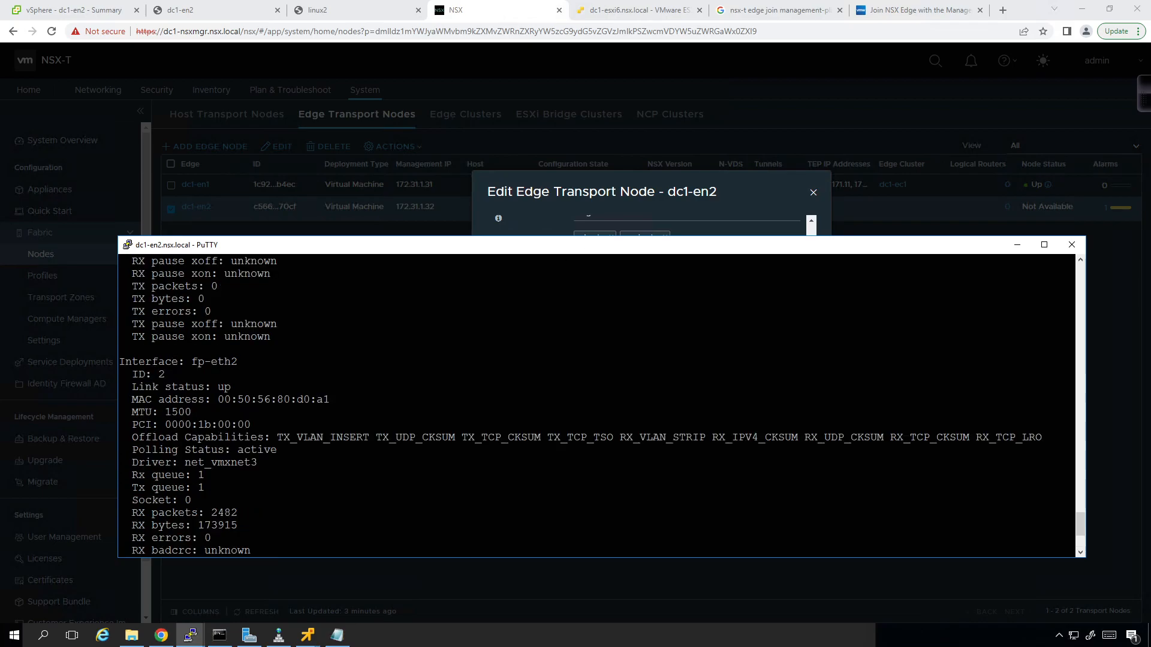
drag(467, 238, 476, 380)
scroll(575, 456, up, 10)
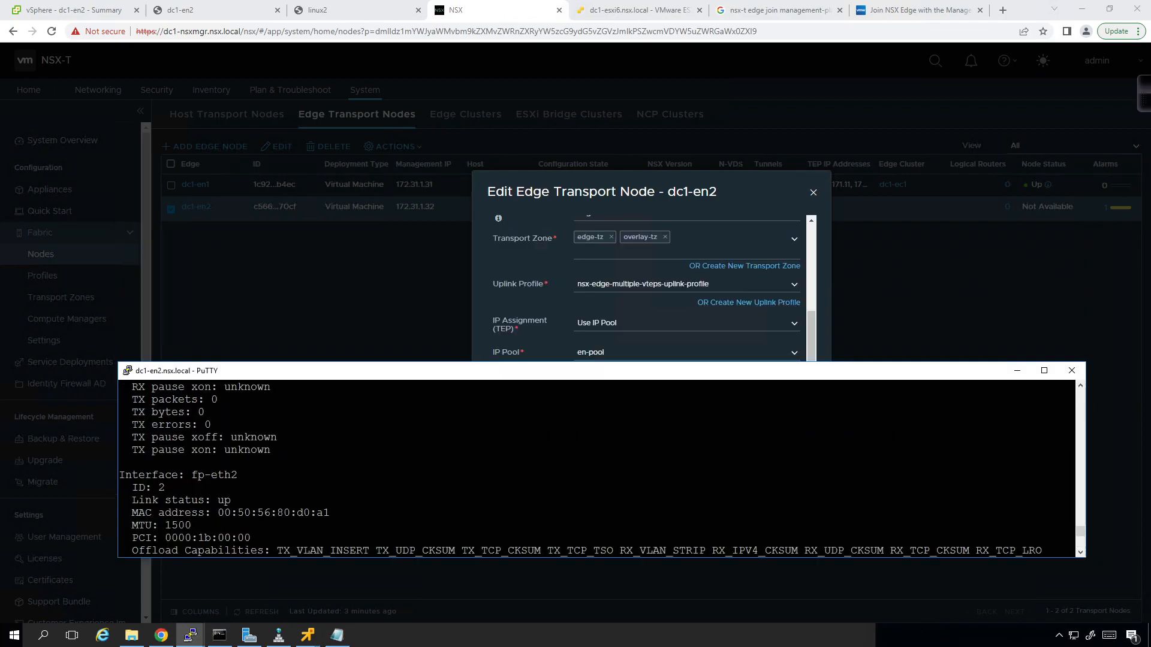
scroll(600, 468, down, 4)
scroll(600, 467, up, 13)
scroll(600, 467, down, 4)
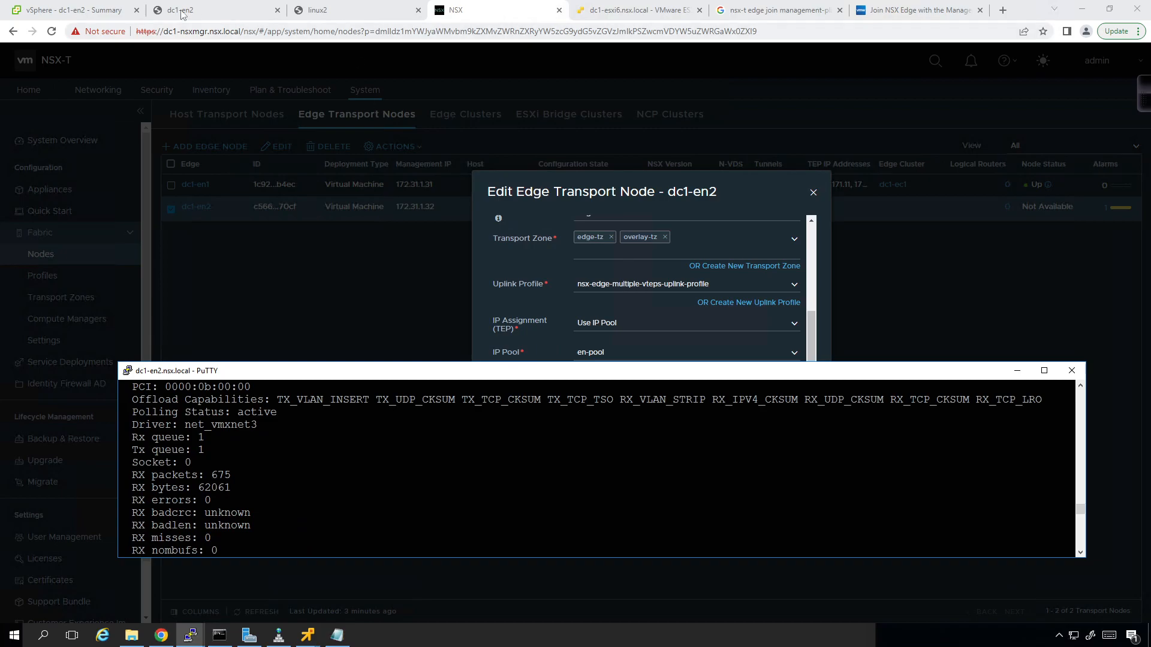
- Expand network adapters 1 to 4 in turn; adapter 4's MAC 00:50:56:80:d0:a1 matches fp-eth2
click(90, 10)
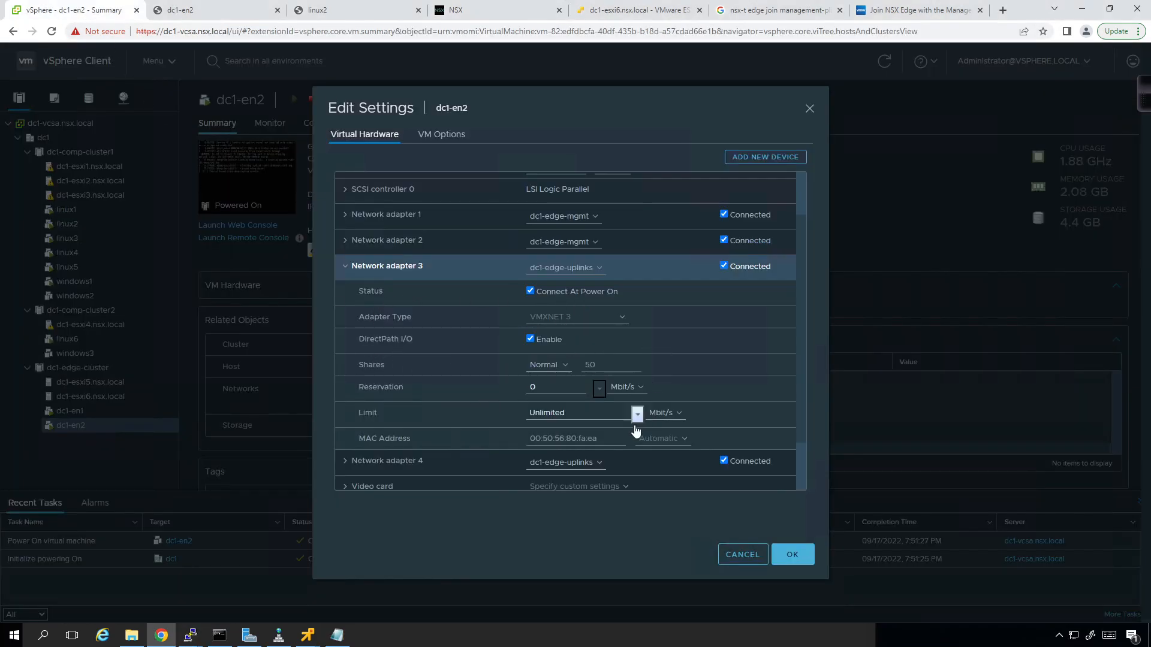
click(343, 267)
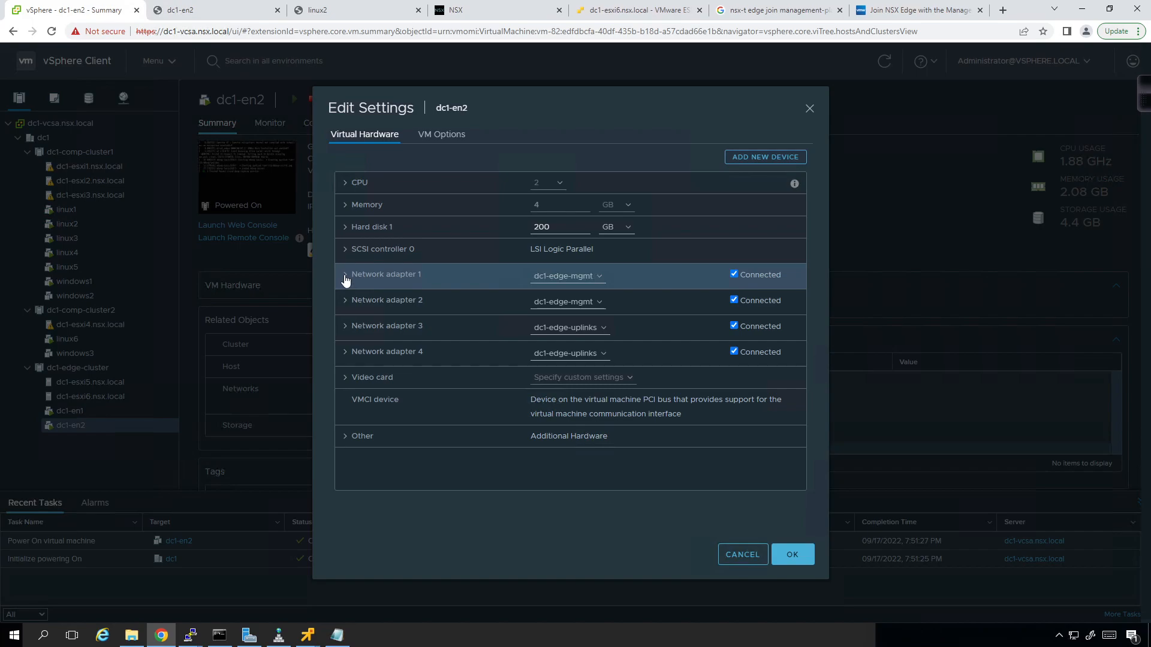
click(345, 276)
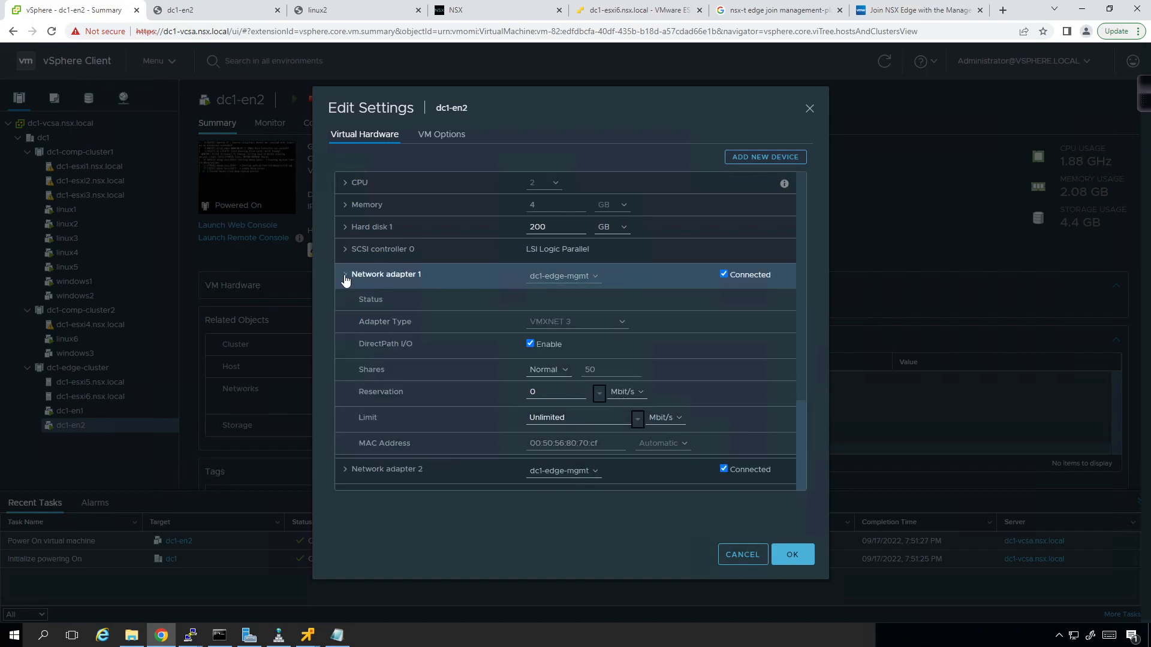
click(345, 277)
click(346, 309)
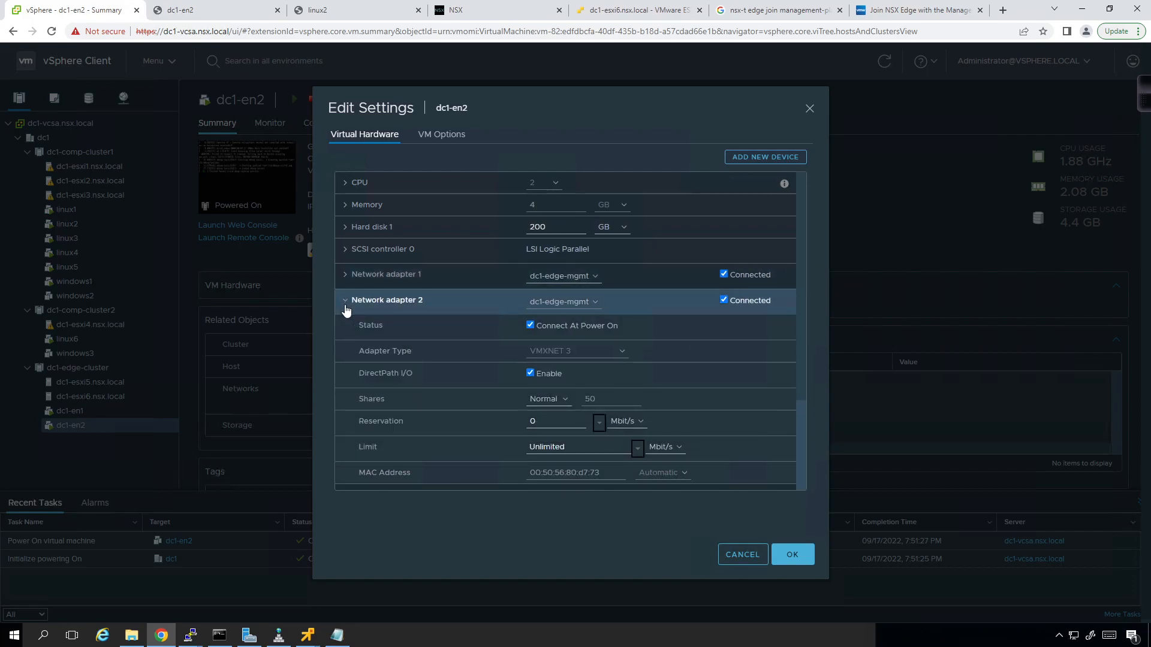
click(346, 310)
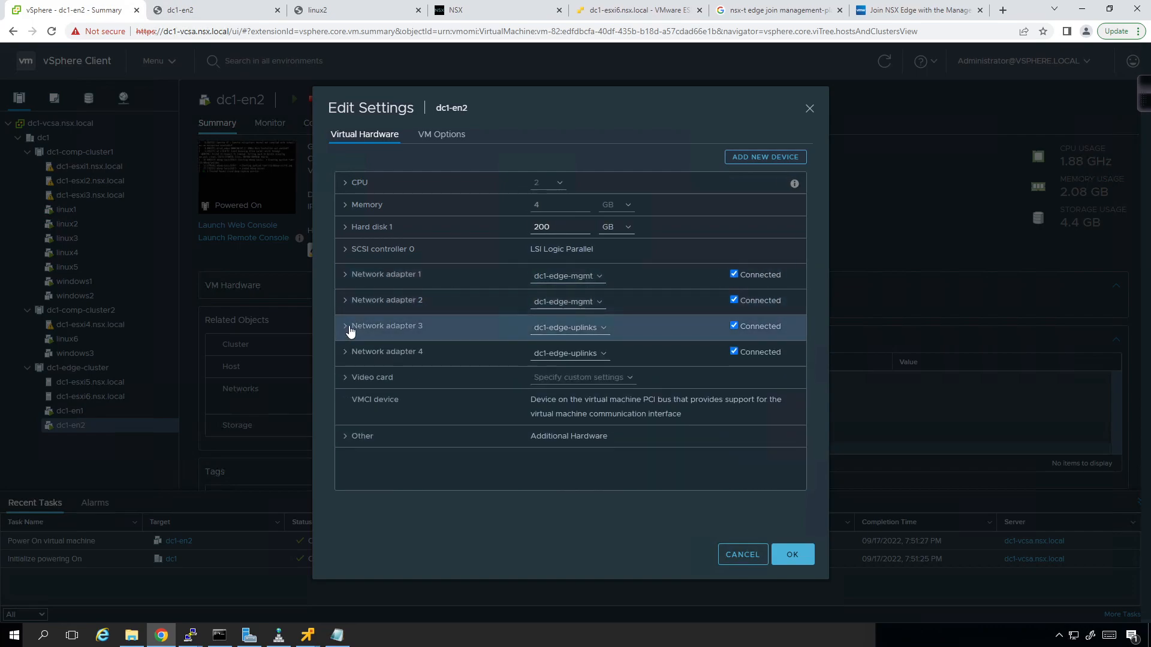
click(351, 329)
scroll(369, 327, down, 1)
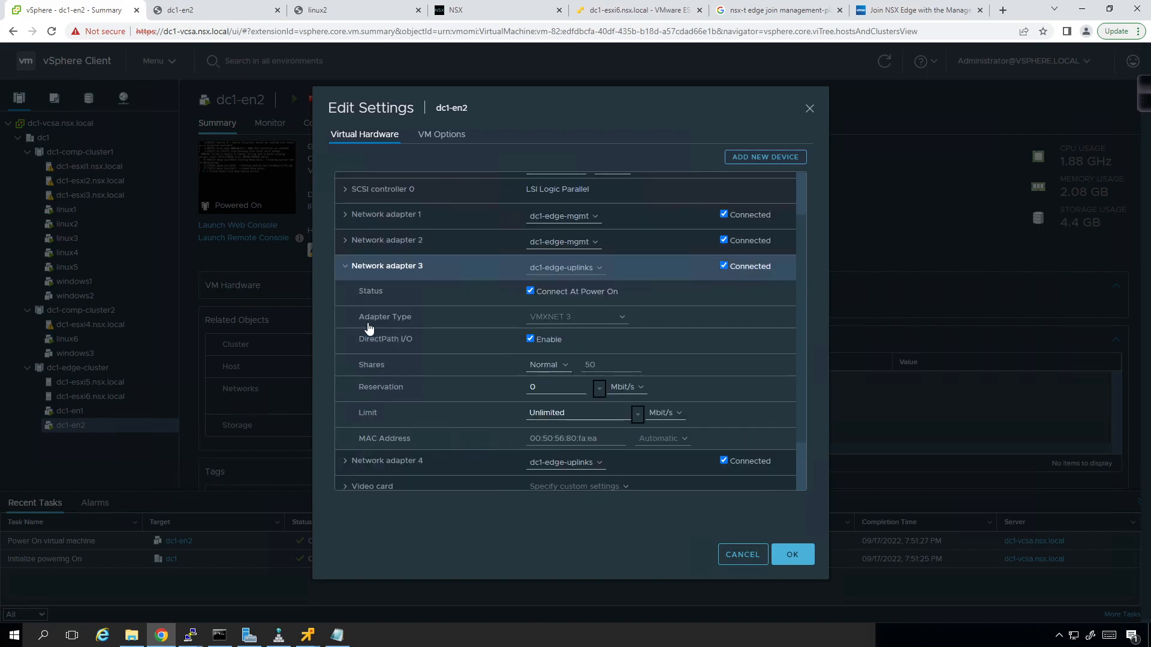
click(348, 267)
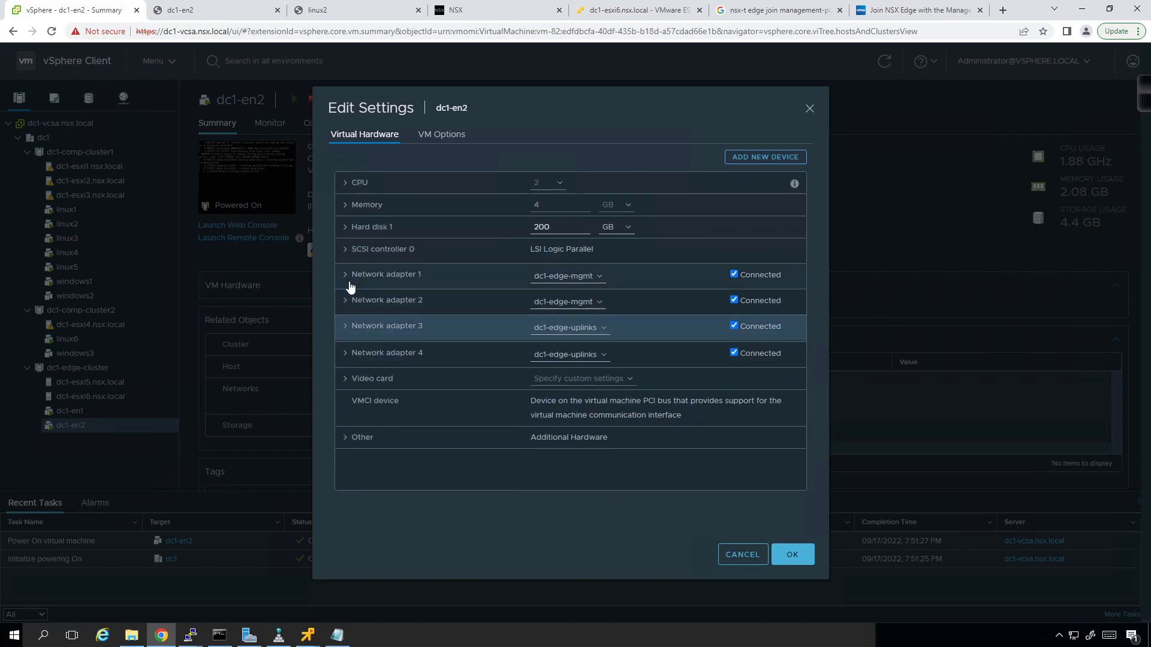
click(347, 354)
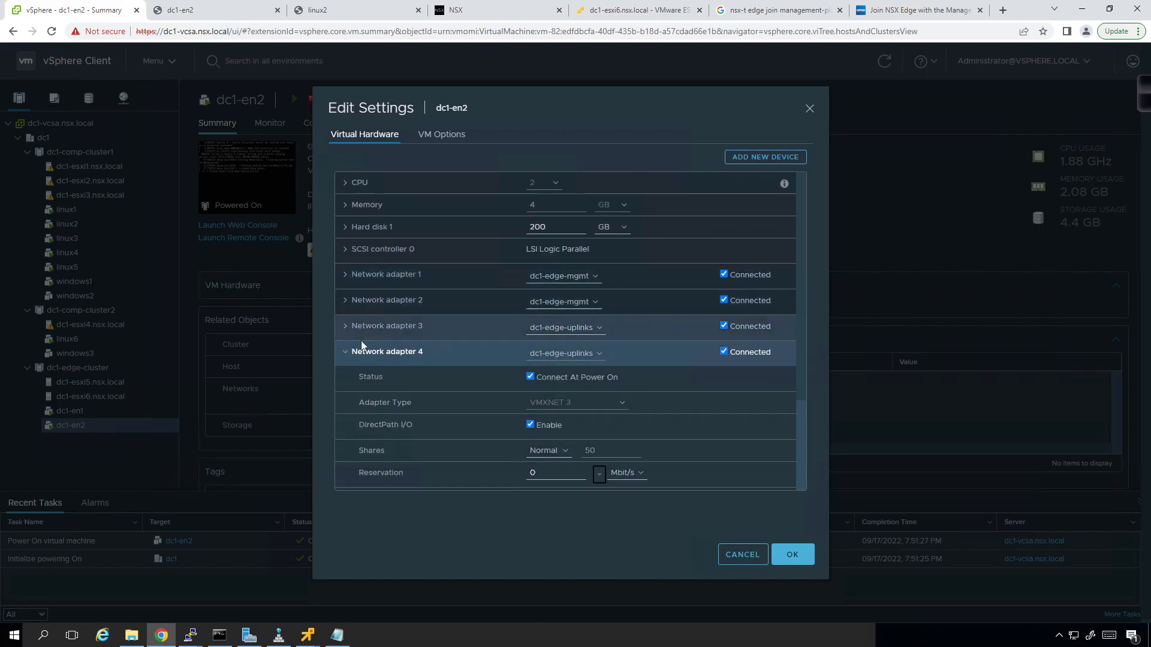
scroll(361, 341, down, 1)
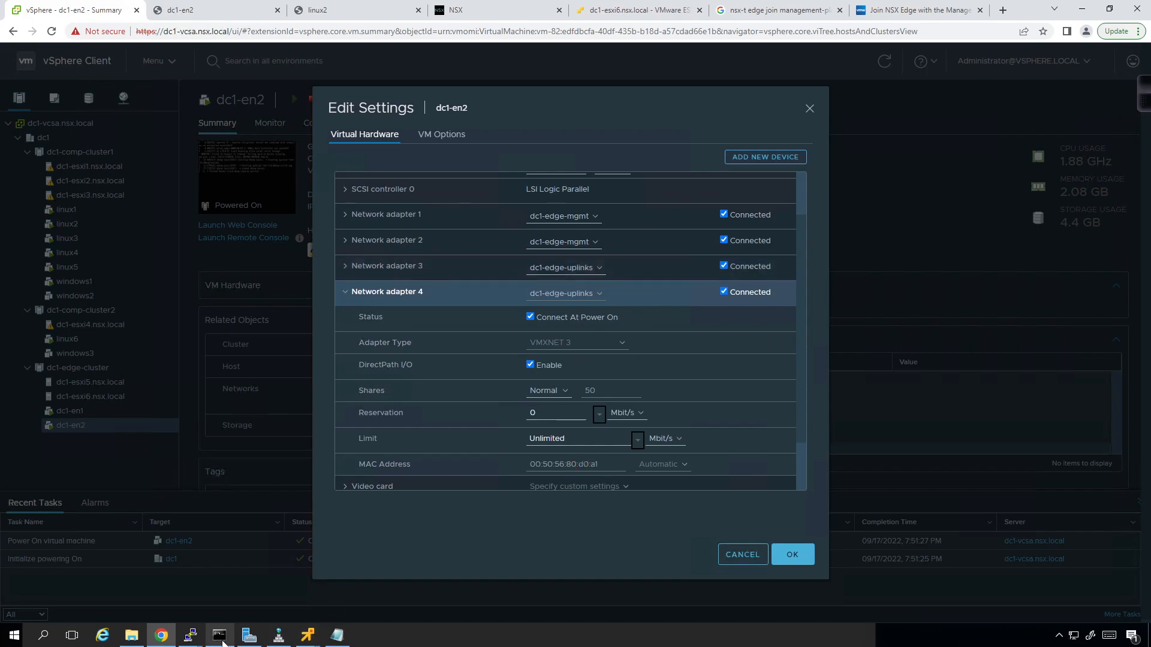
mouse_move(196, 638)
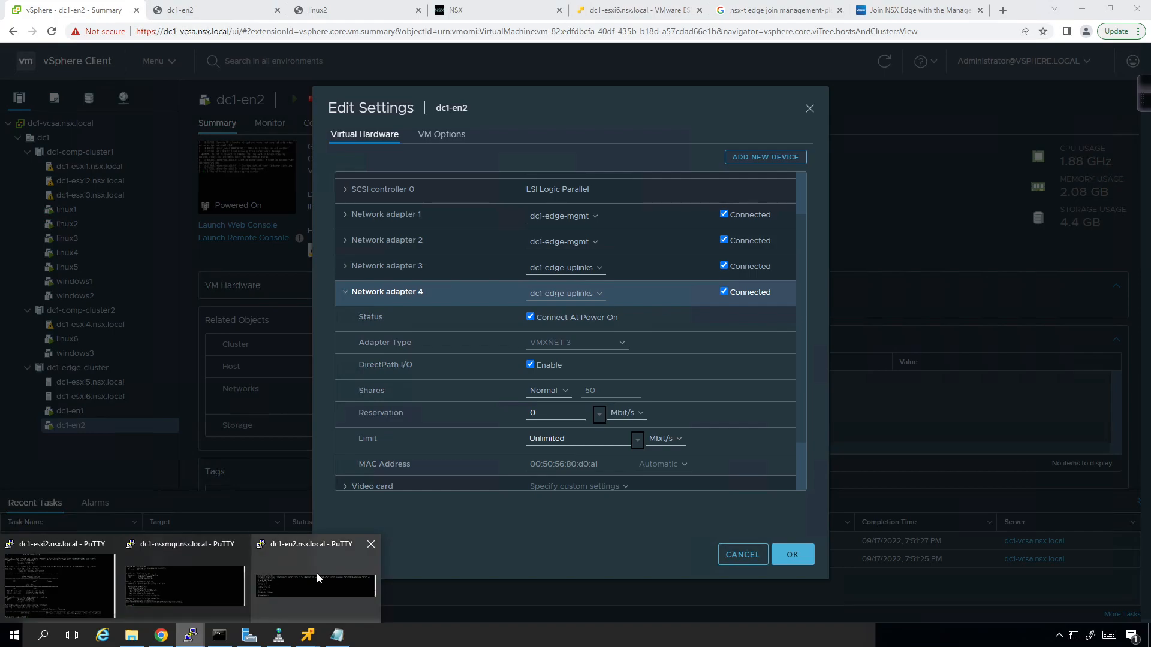
click(319, 580)
drag(493, 382, 507, 196)
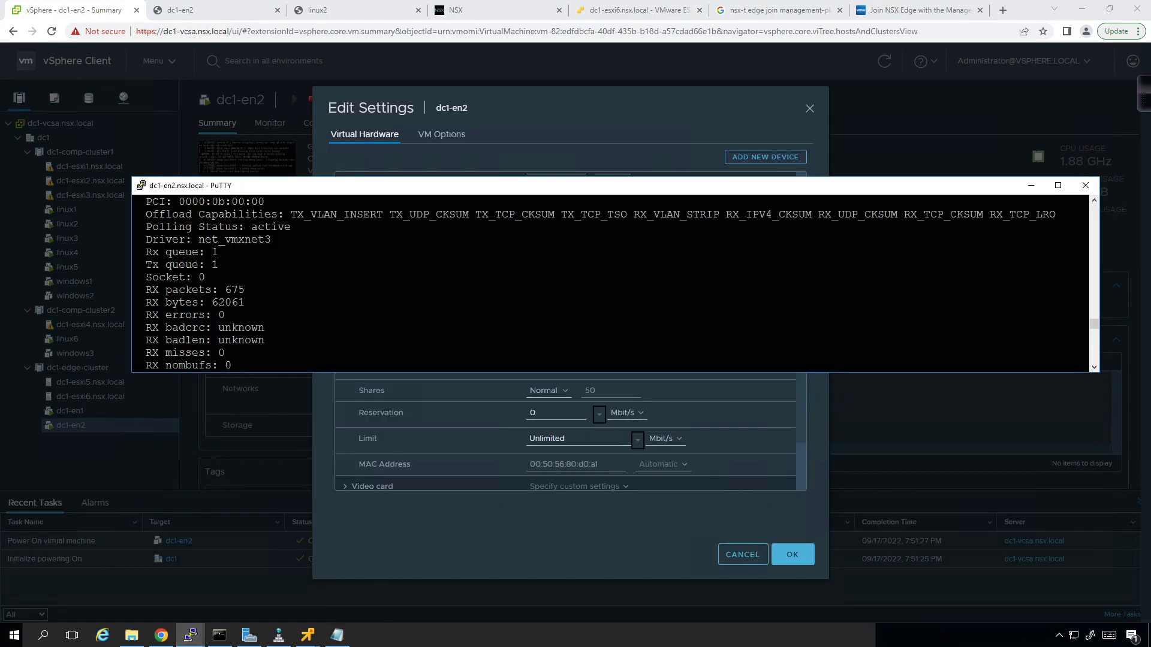
scroll(612, 282, down, 3)
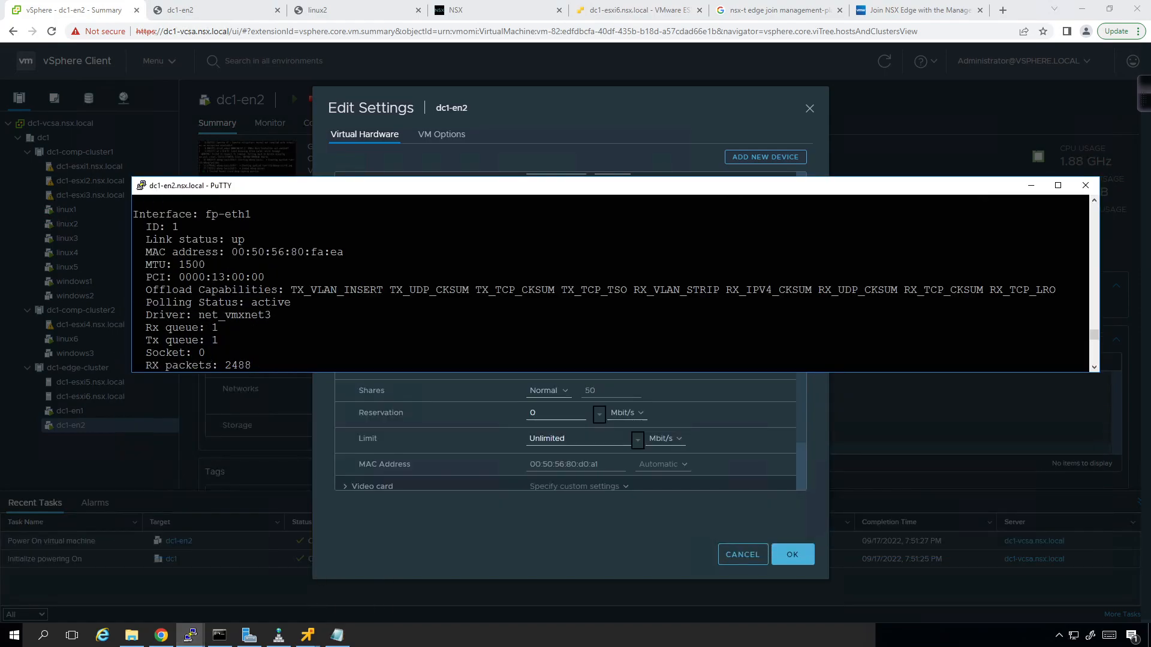
scroll(611, 282, up, 7)
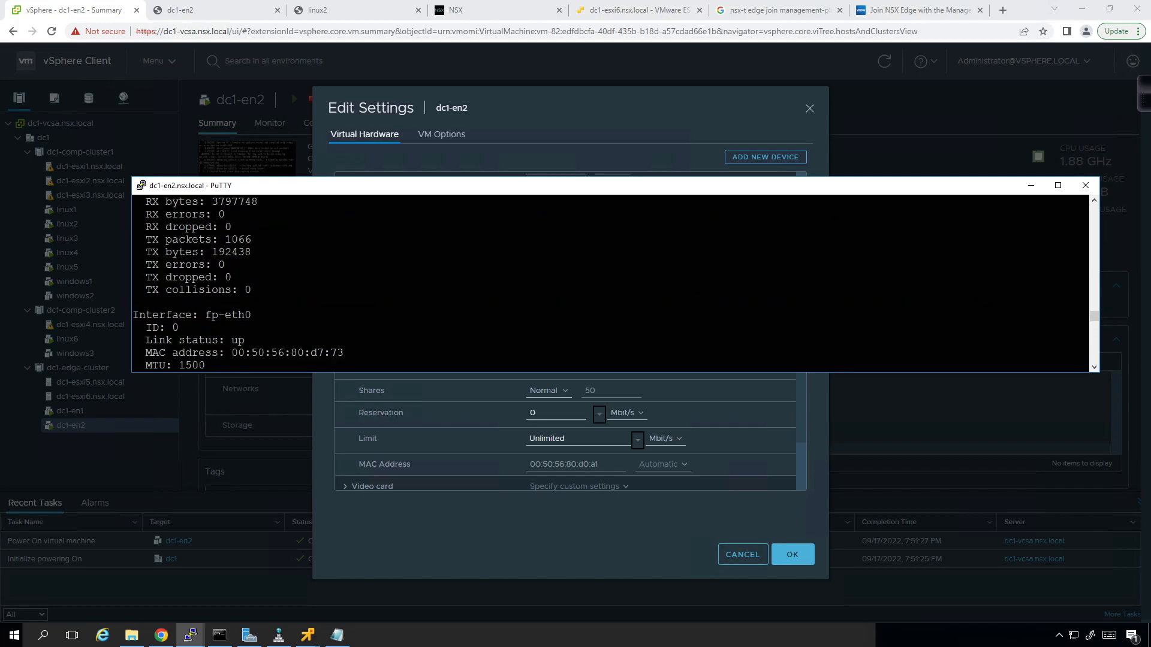
- Recheck the MAC addresses of dc1-en2's network adapters 2, 3 and 4
click(491, 542)
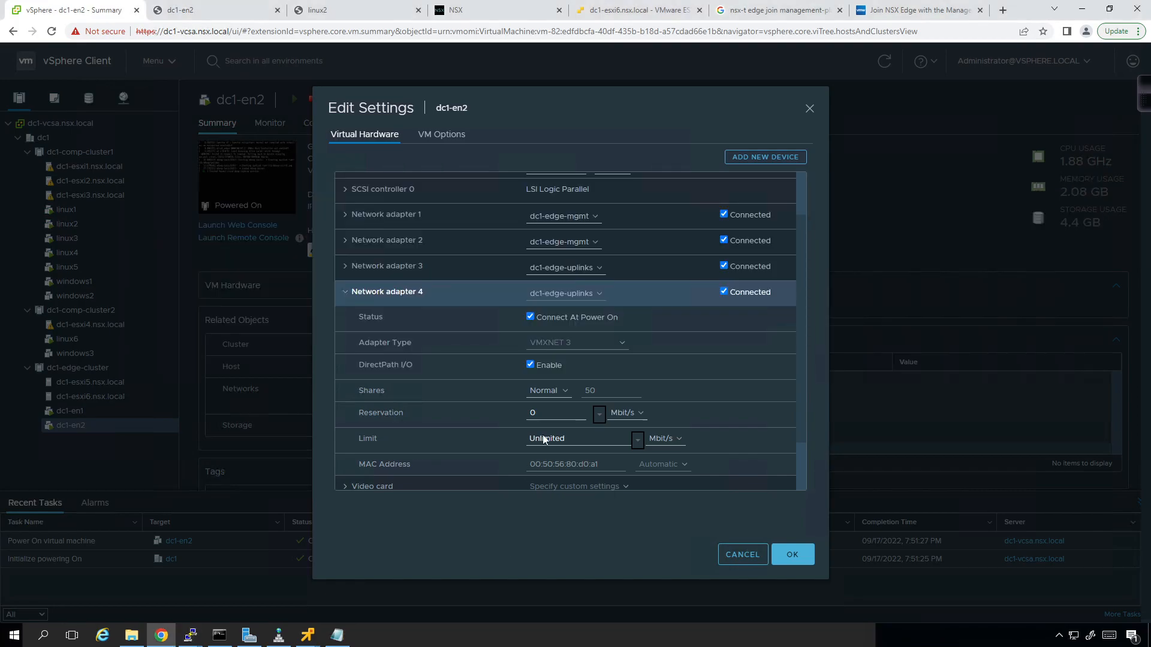
click(345, 293)
click(346, 250)
click(346, 253)
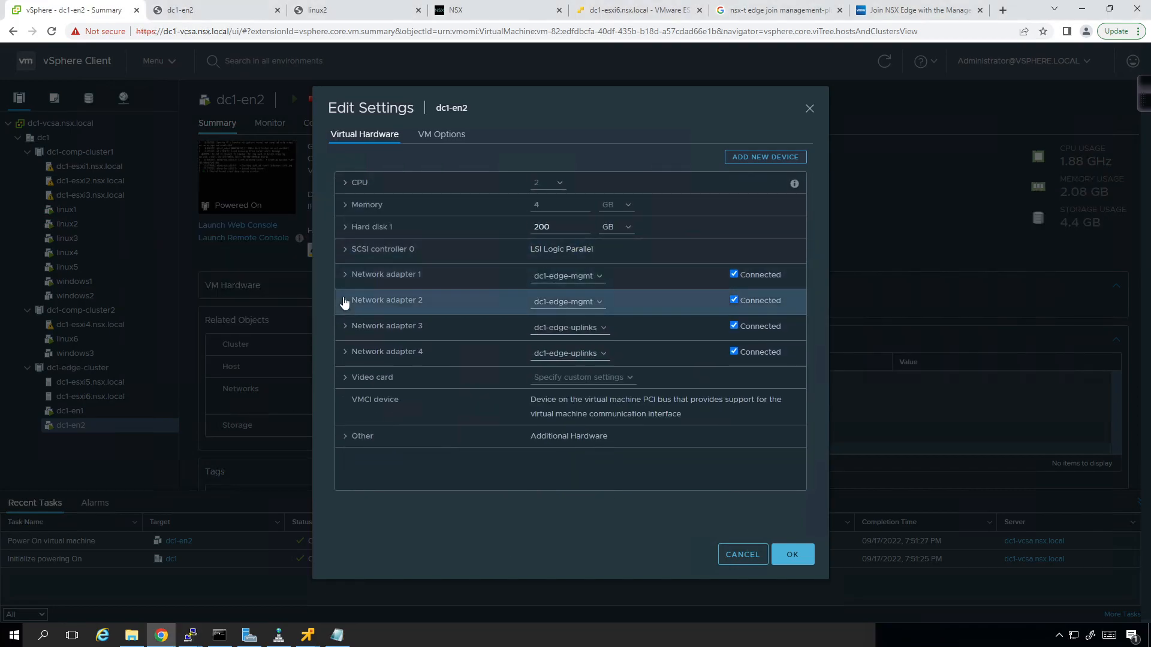
click(346, 302)
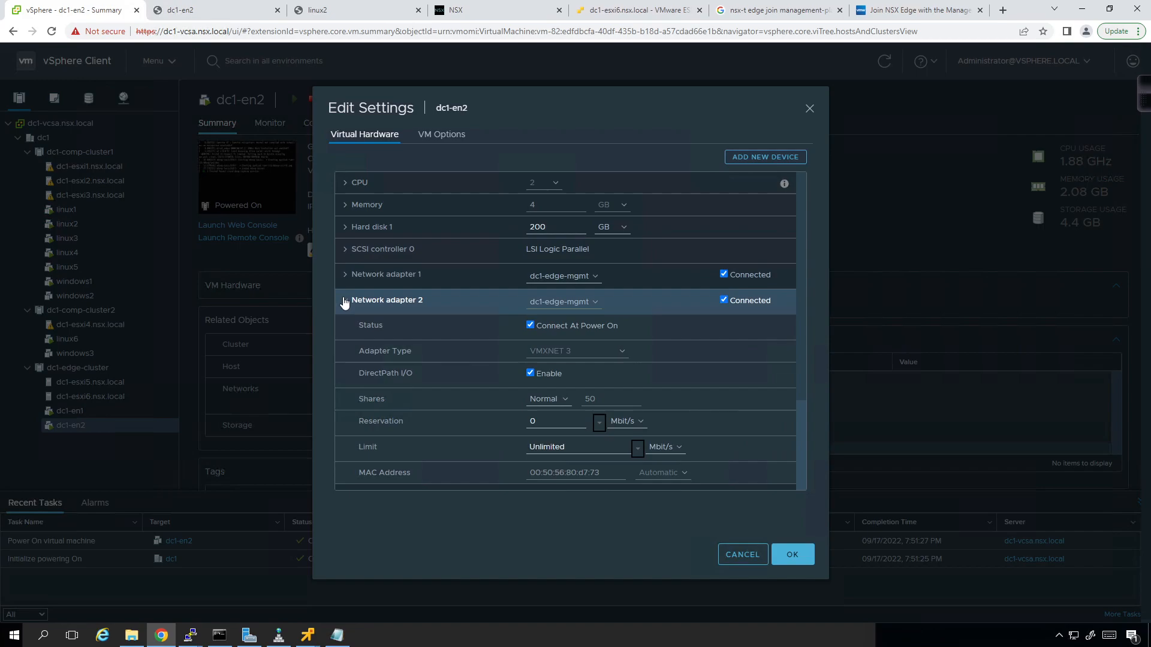
click(346, 301)
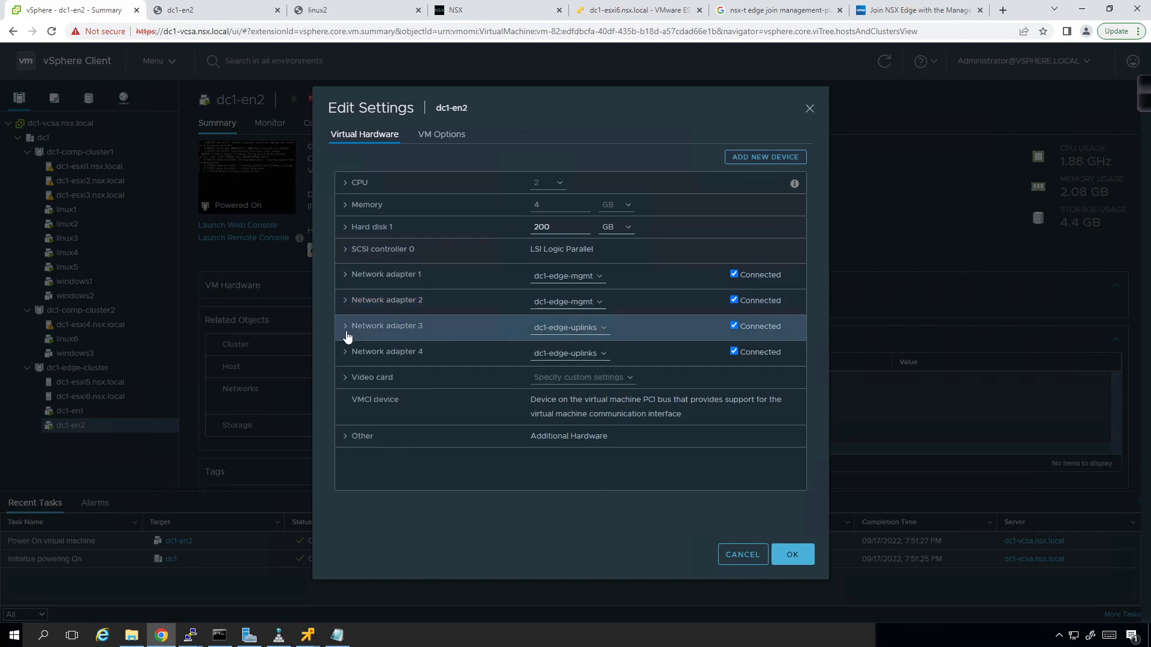
click(445, 335)
scroll(448, 336, down, 1)
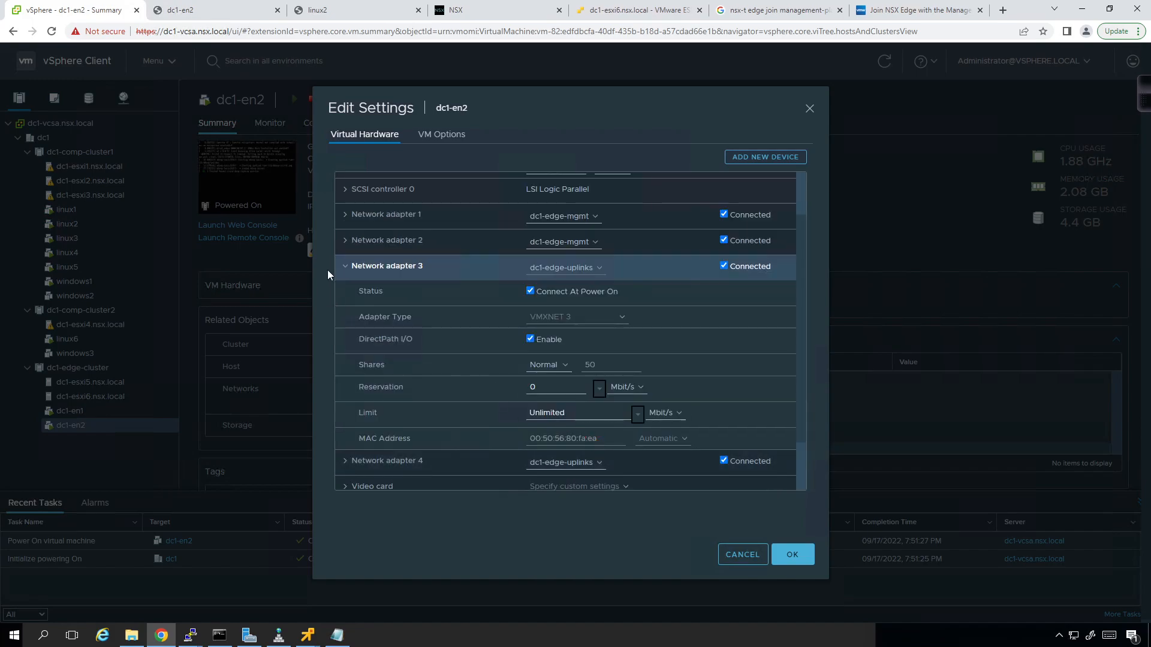
click(345, 268)
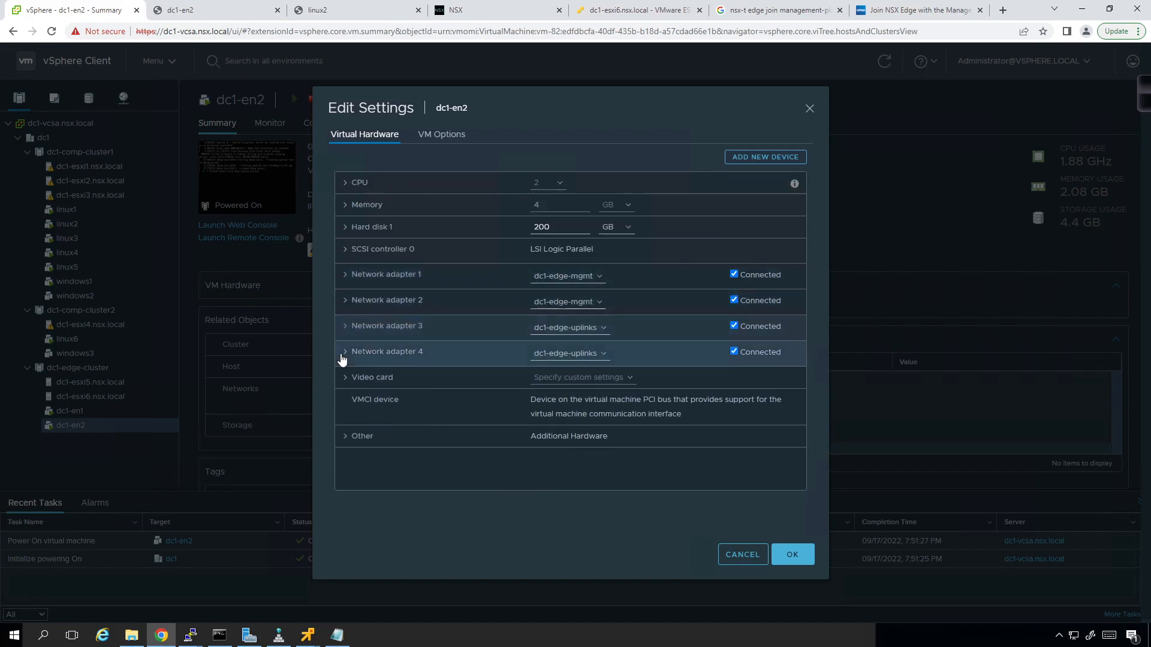
click(365, 360)
scroll(419, 362, down, 1)
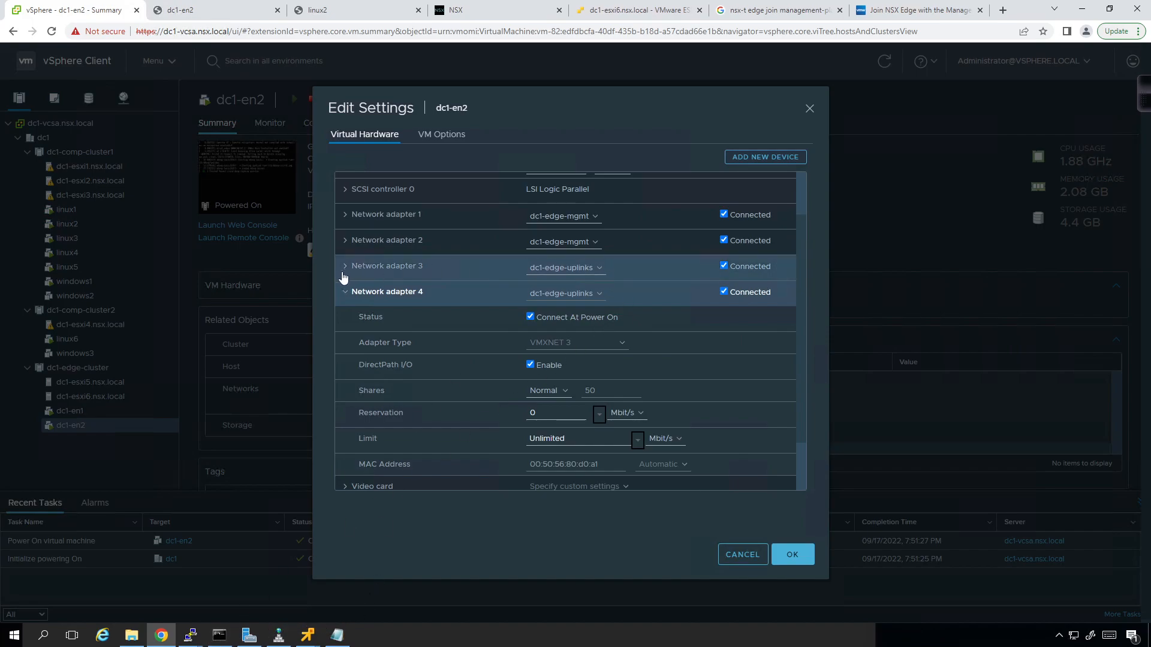
click(342, 298)
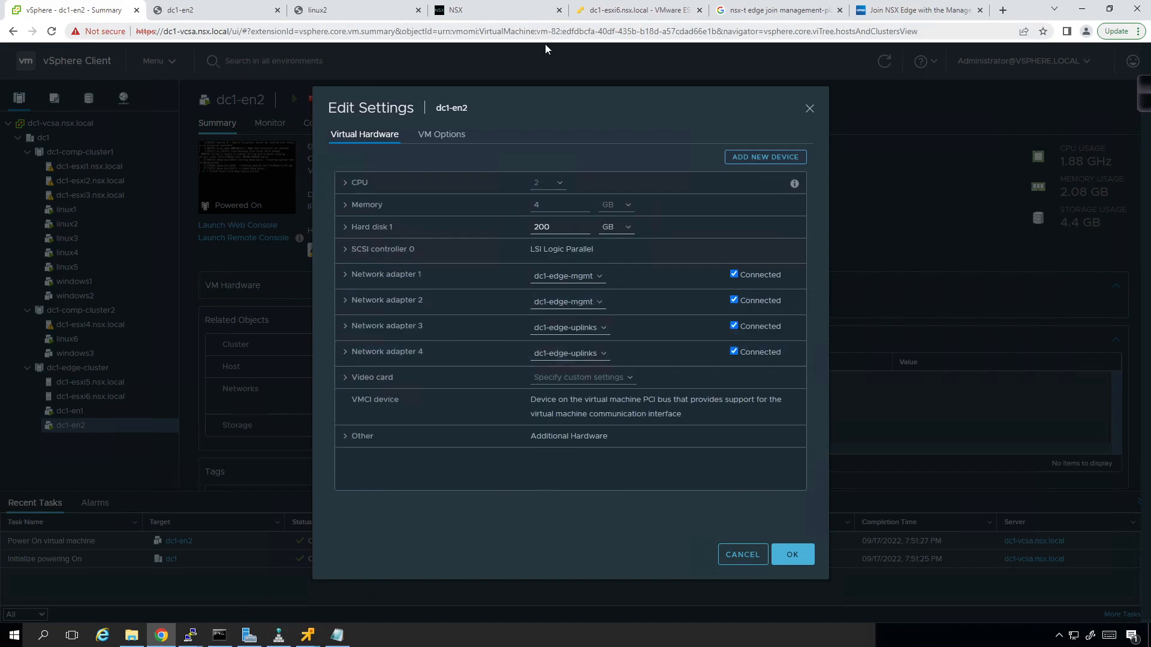
click(464, 13)
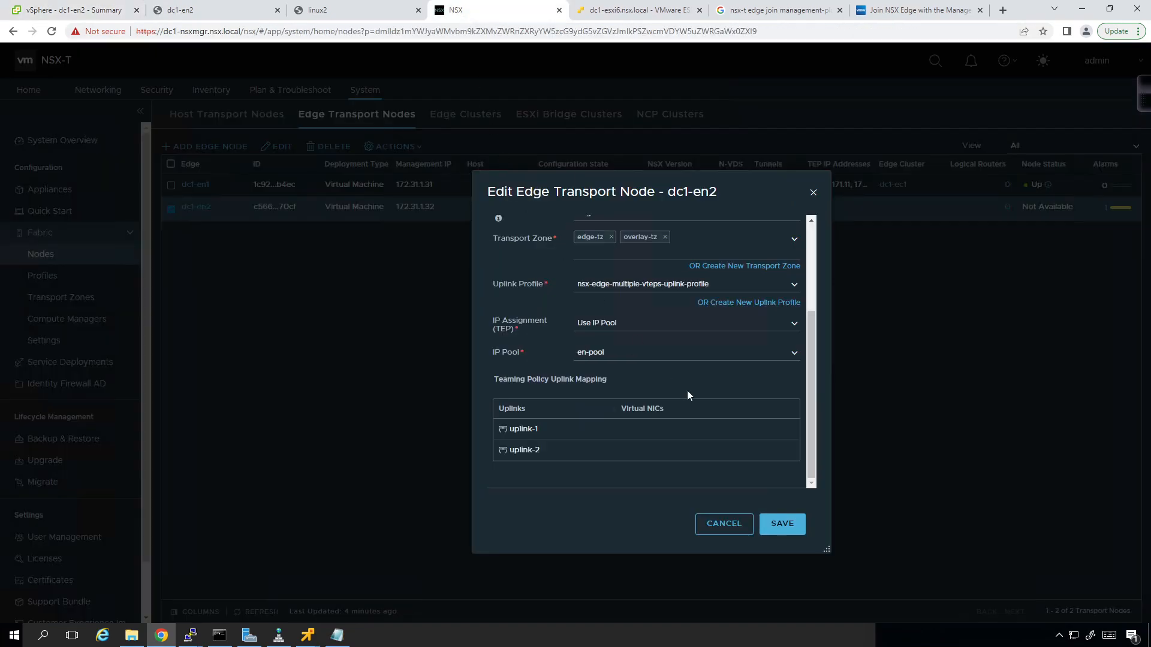
- Map dc1-en2's uplink-1 to fp-eth1 and uplink-2 to fp-eth2
click(795, 429)
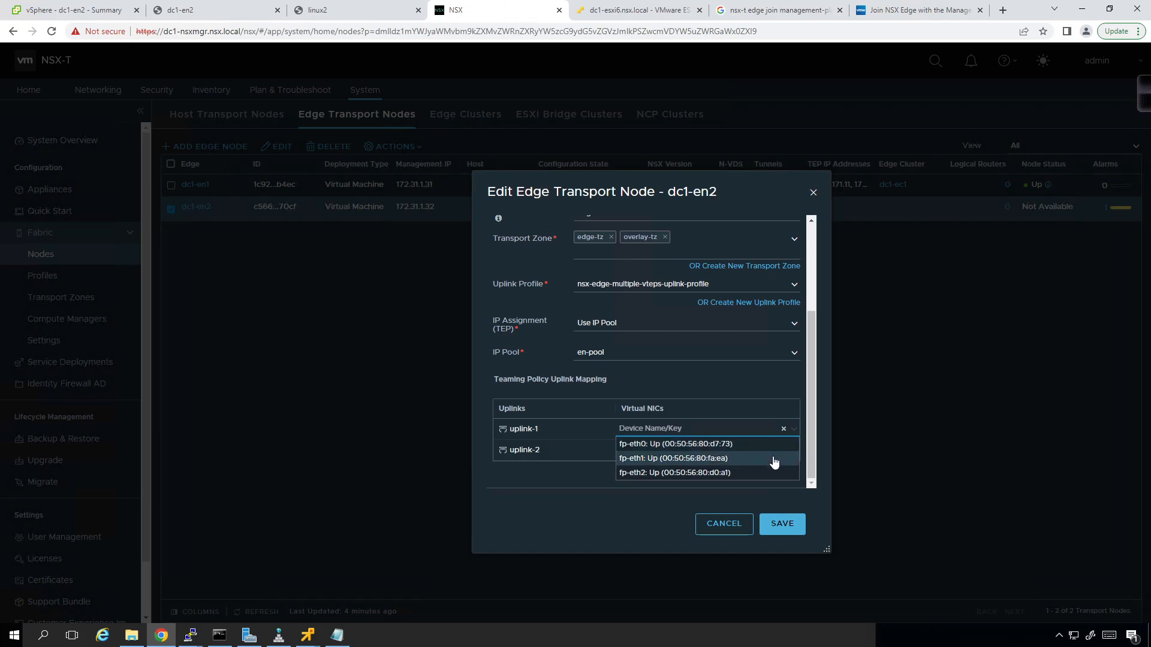
click(774, 460)
click(795, 450)
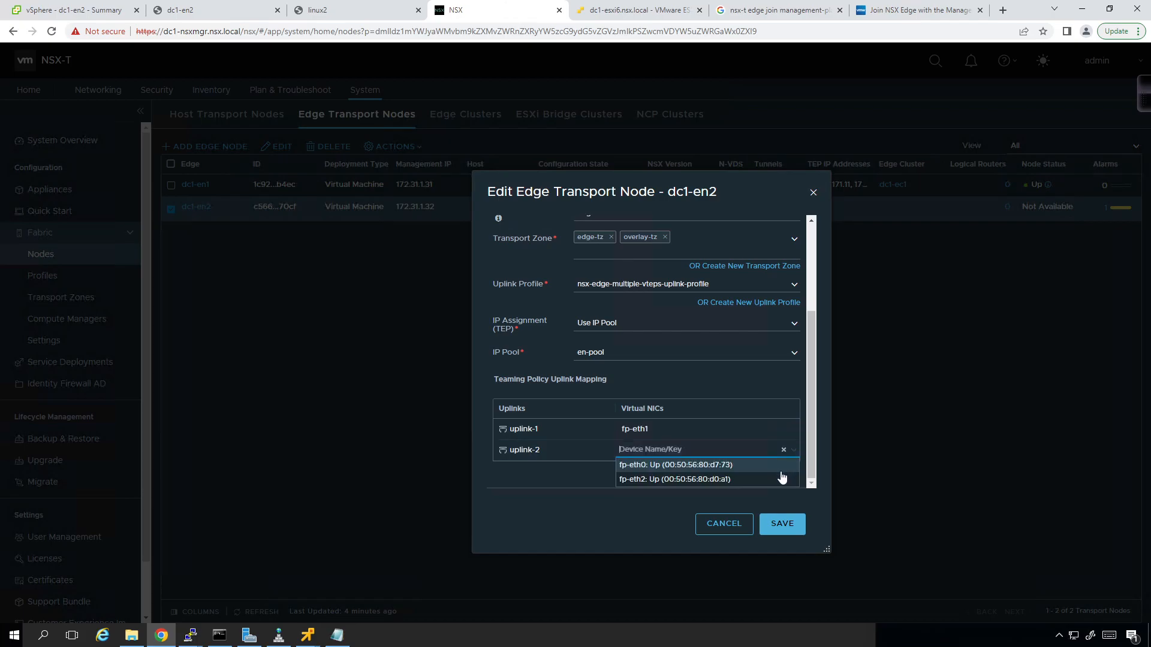
click(780, 480)
click(591, 496)
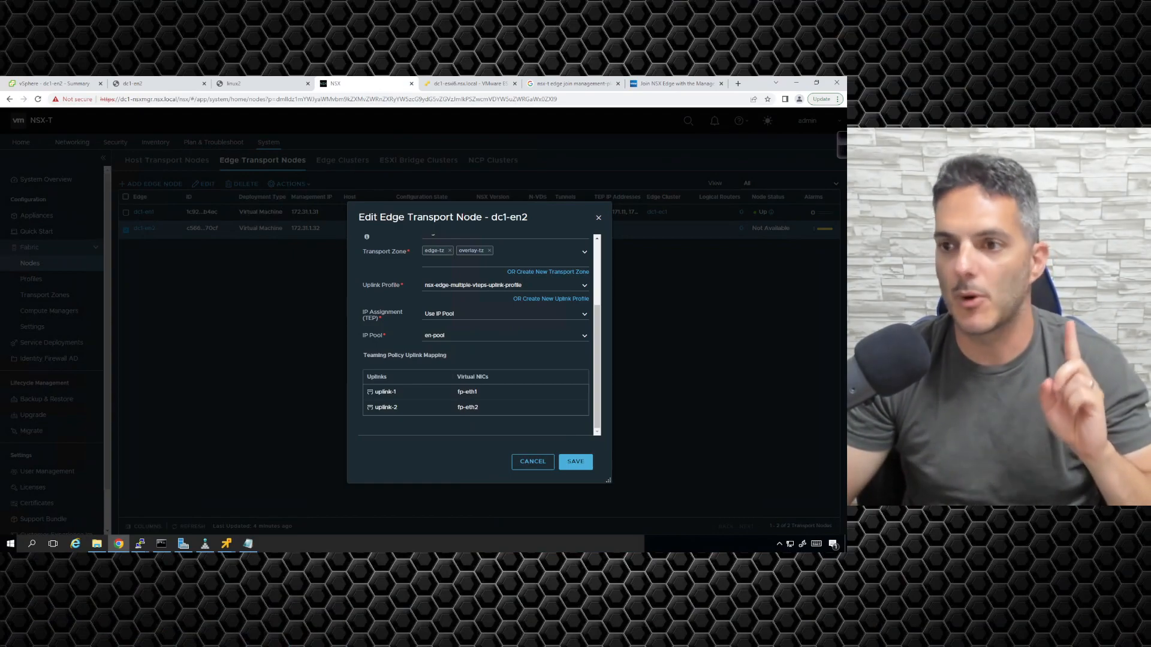
- Move dc1-en2's Network adapter 2 from dc1-edge-mgmt to the dc1-edge-uplinks port group
click(159, 84)
click(67, 83)
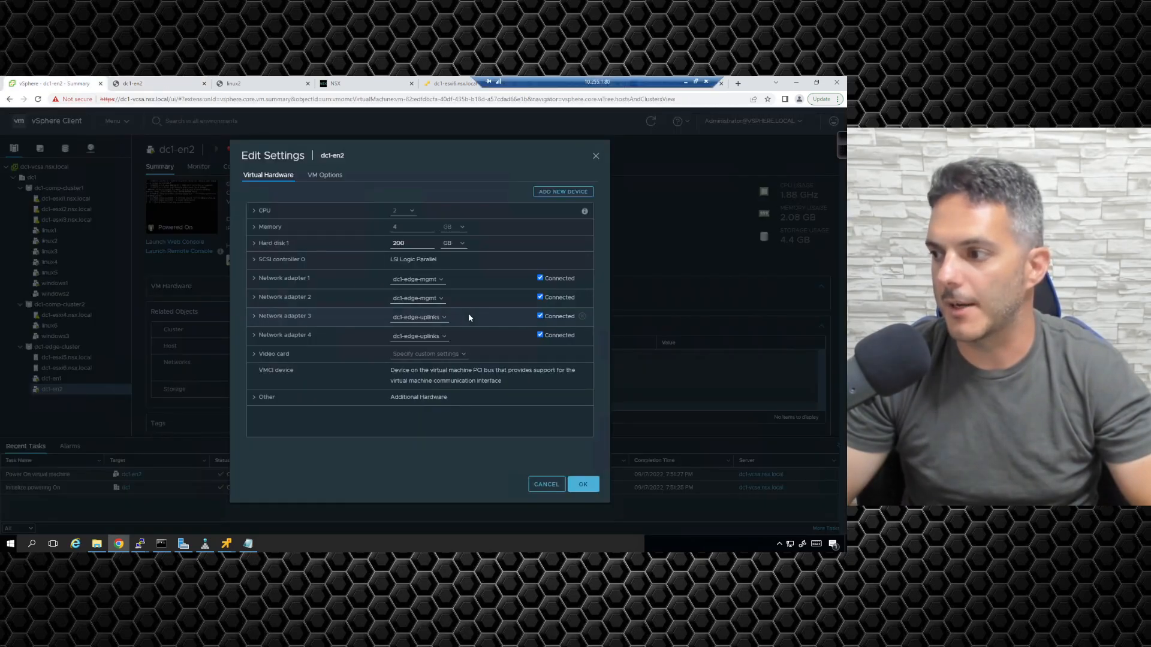
click(418, 302)
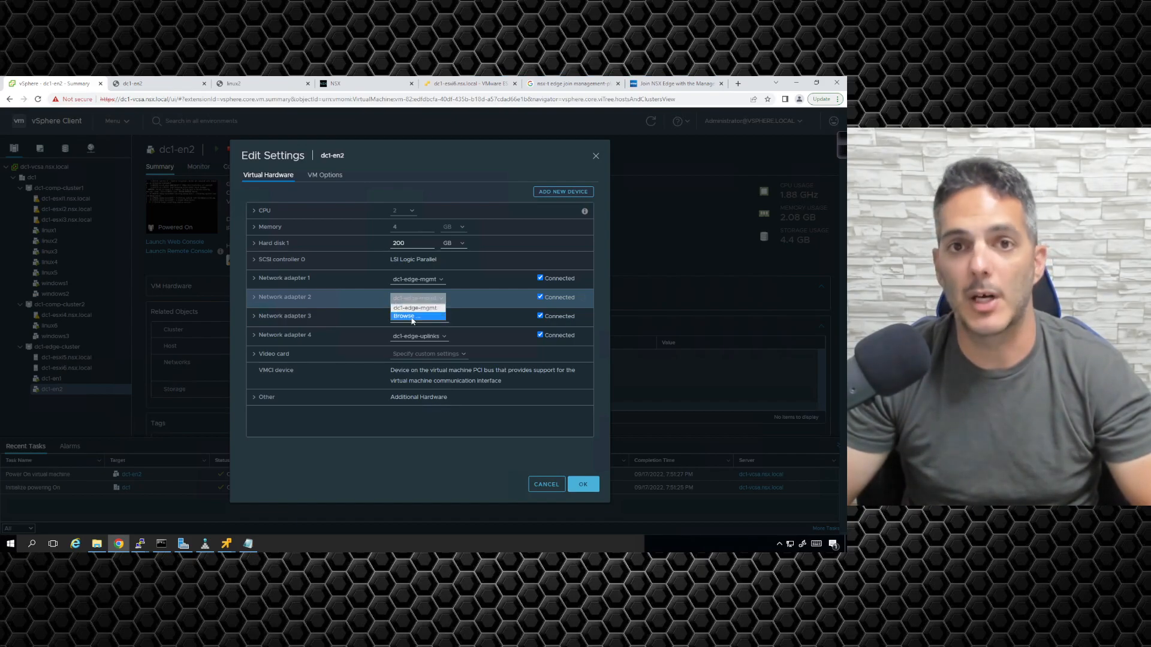
click(412, 316)
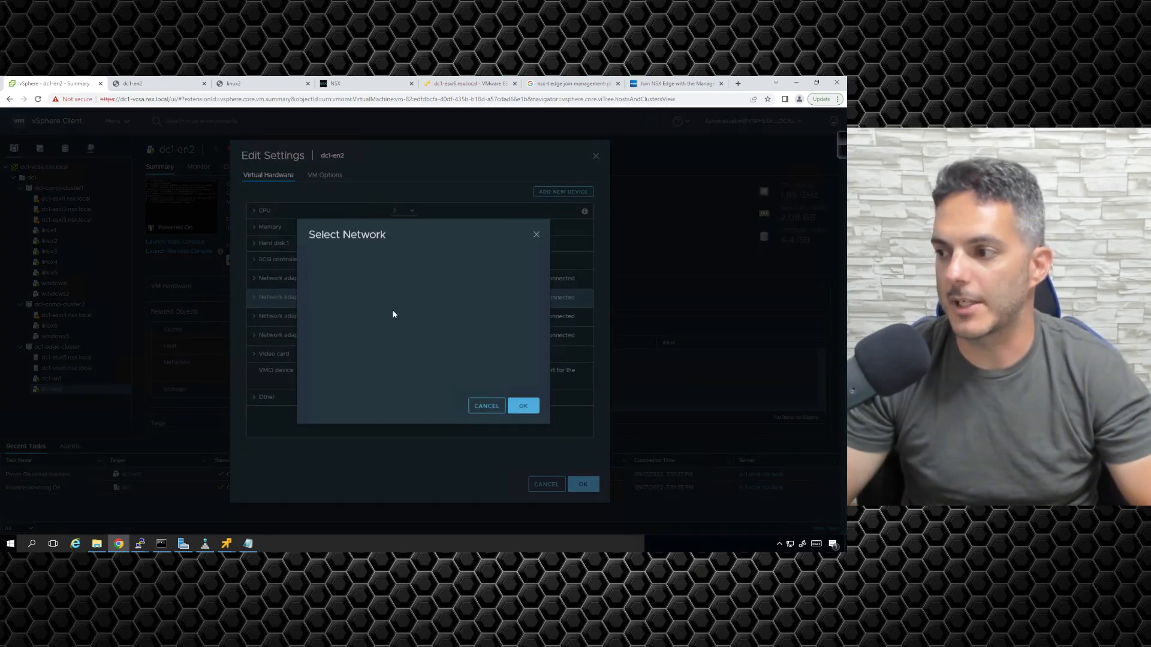
click(372, 332)
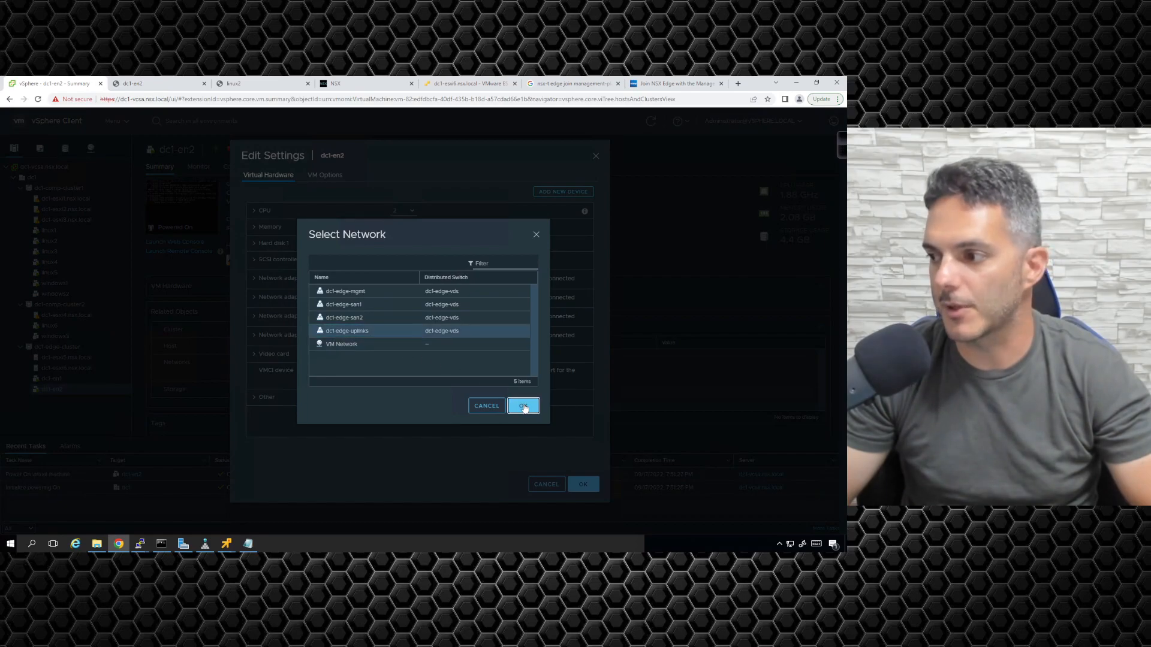
click(516, 406)
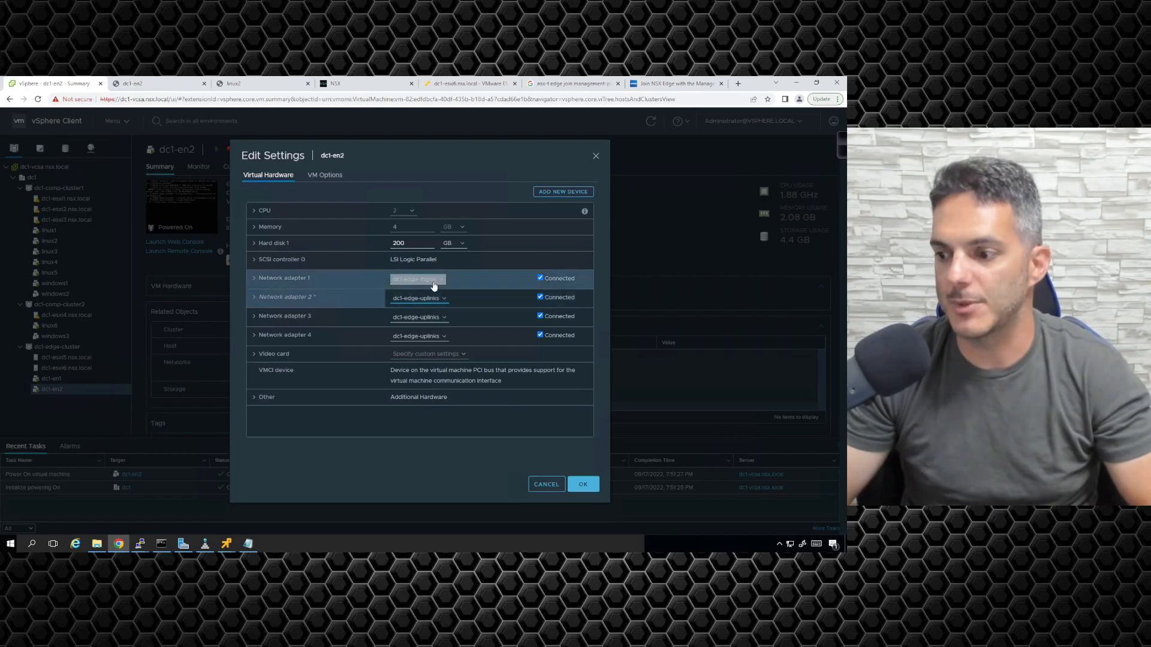
click(161, 544)
- Scroll the dc1-en2 terminal back to the get interfaces output for bond0 and eth0
mouse_move(147, 549)
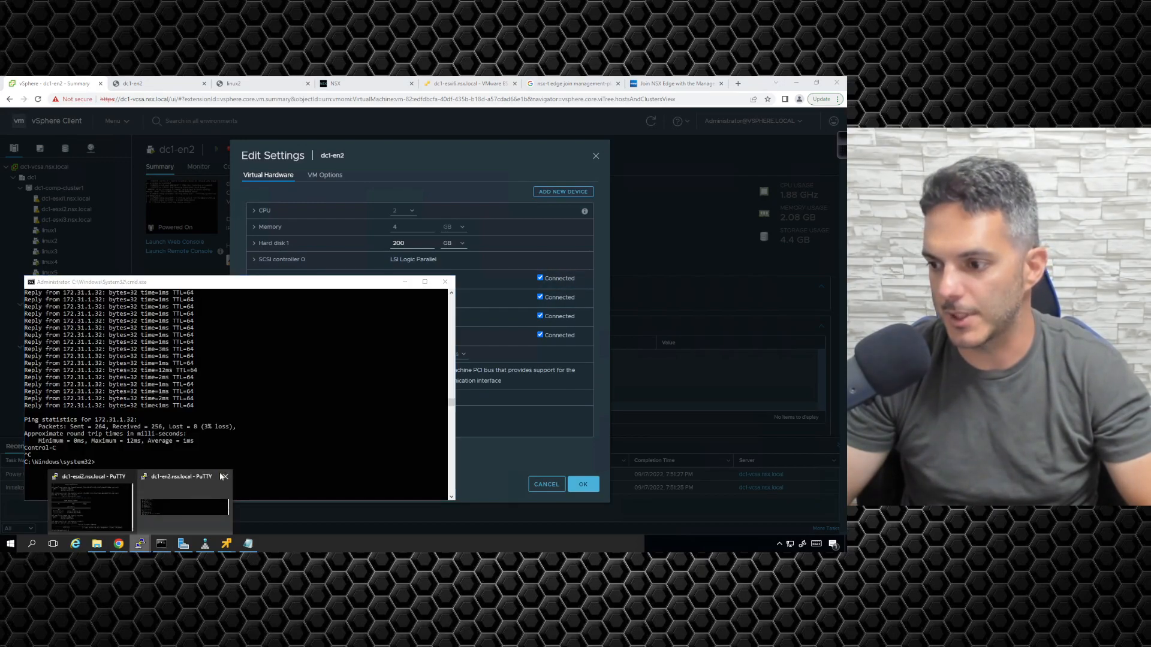
click(185, 506)
scroll(449, 285, up, 5)
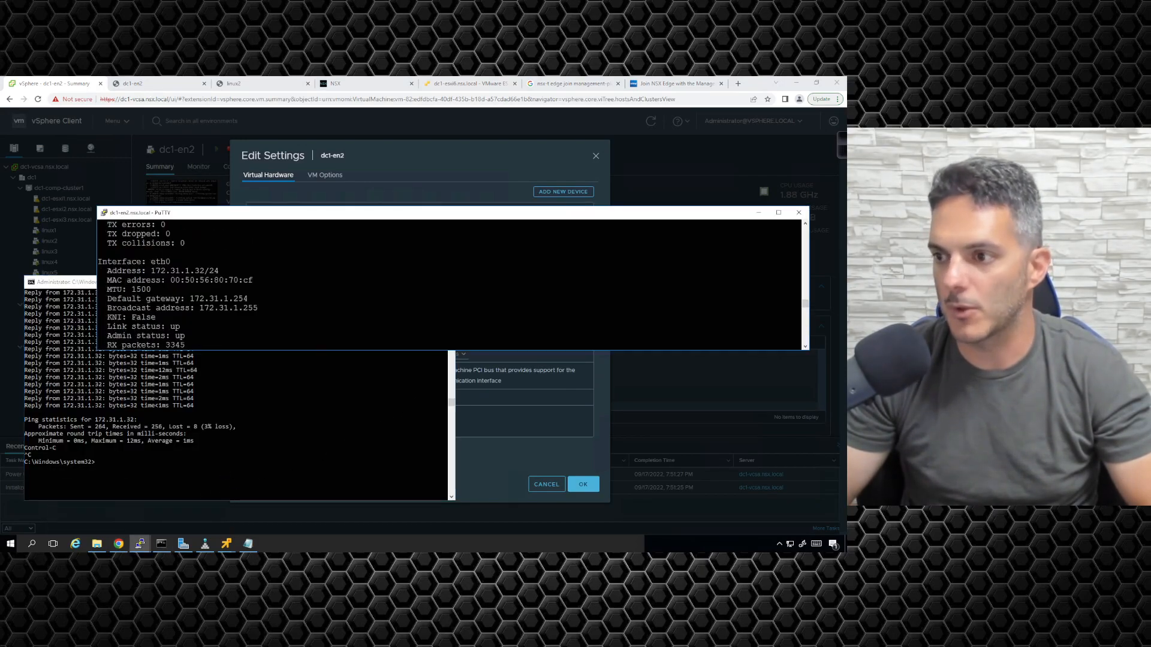
scroll(450, 285, up, 5)
scroll(450, 284, up, 2)
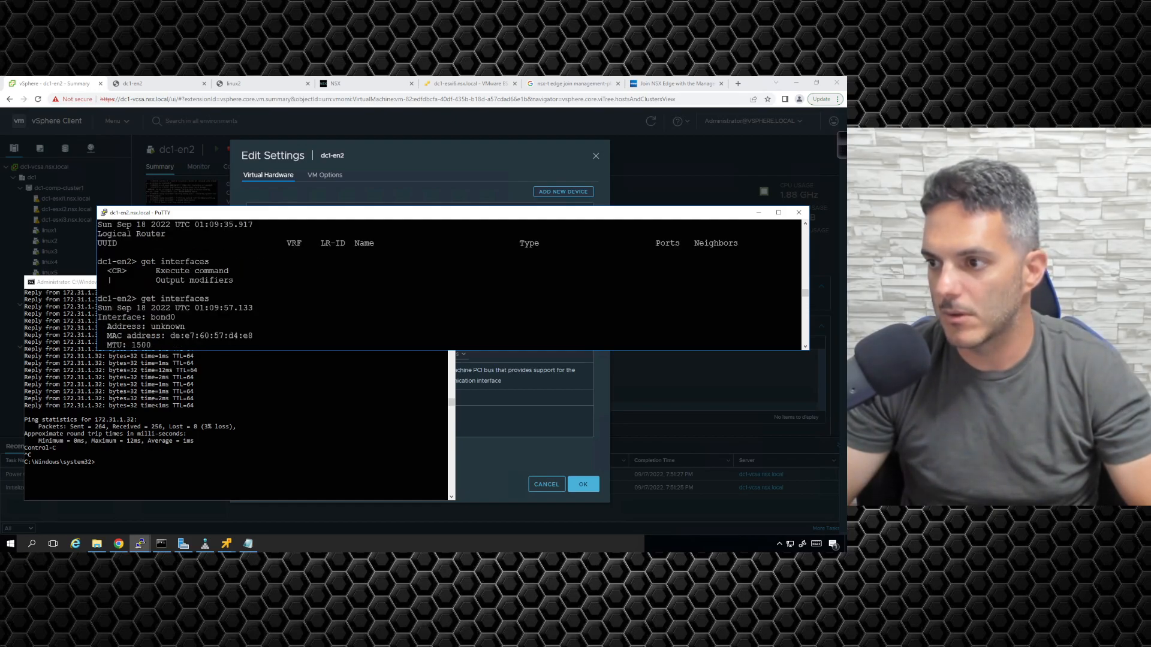
scroll(450, 285, down, 2)
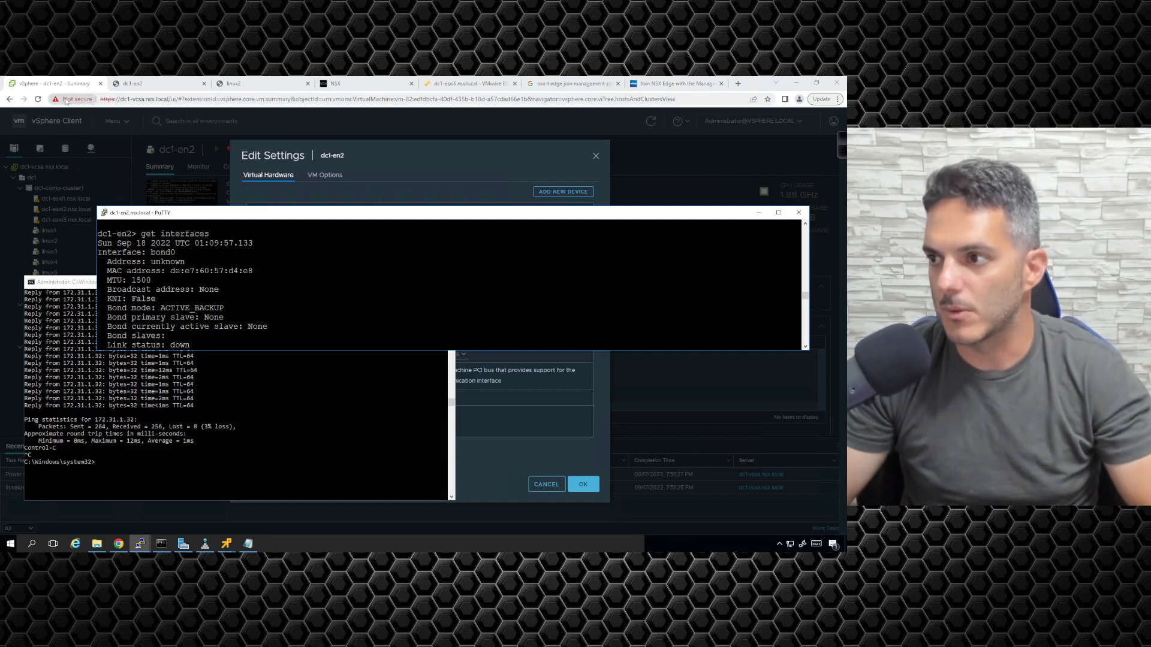
- Expand Network adapters 1 and 2 in dc1-en2's settings to compare their MAC addresses
click(413, 206)
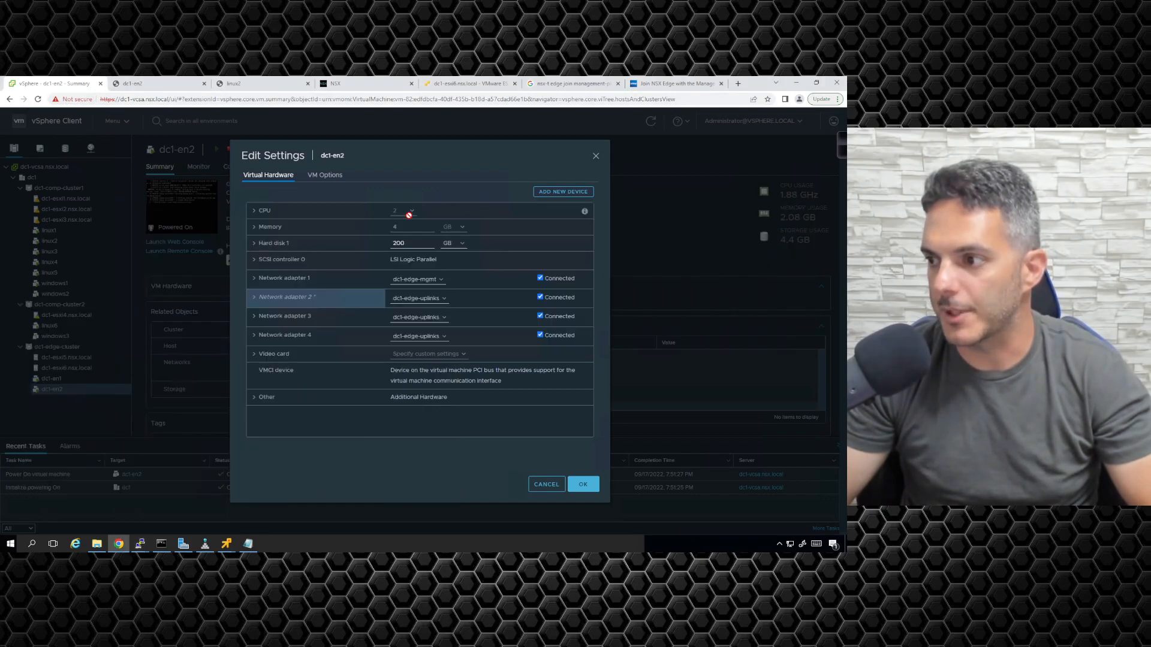
click(253, 278)
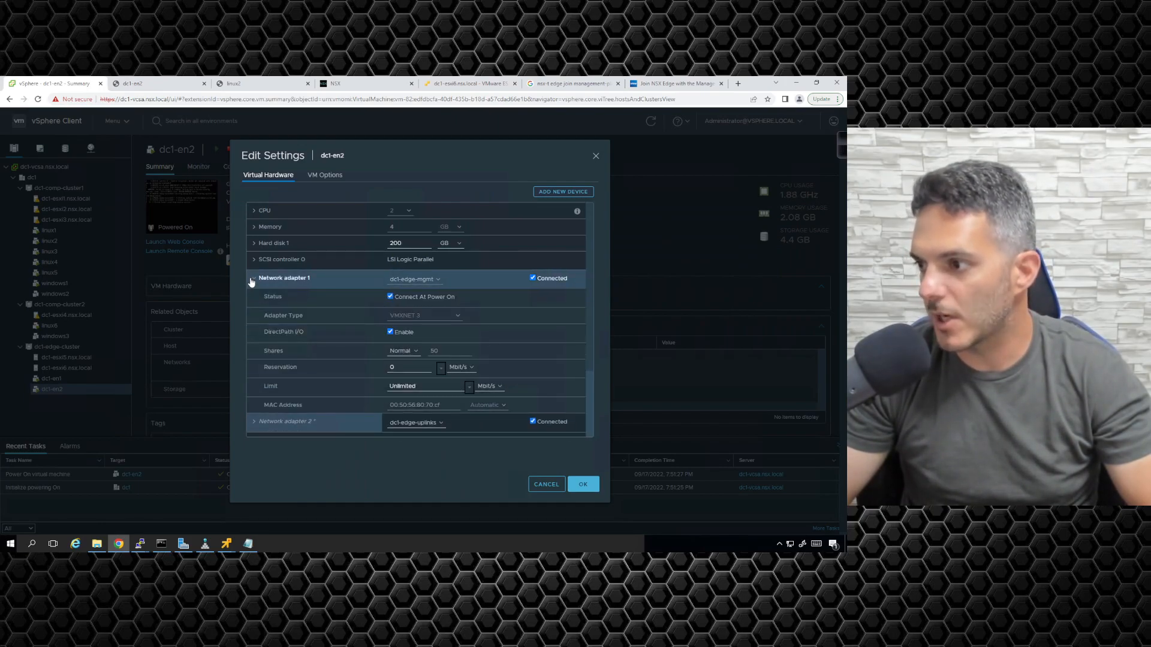
click(253, 279)
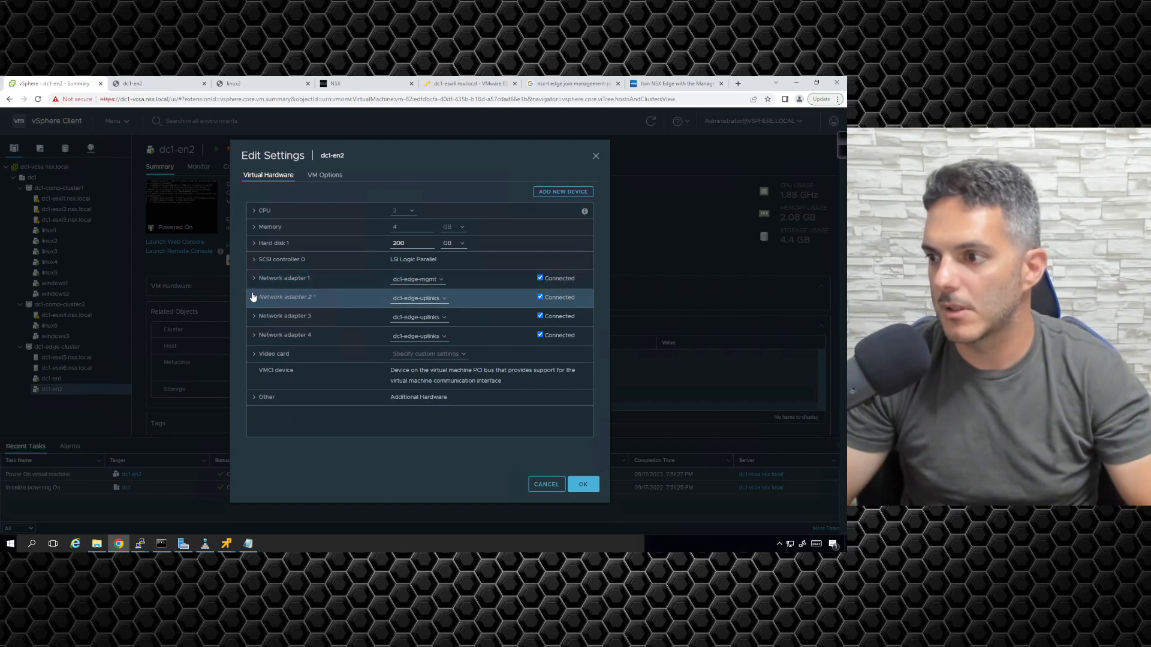
click(253, 298)
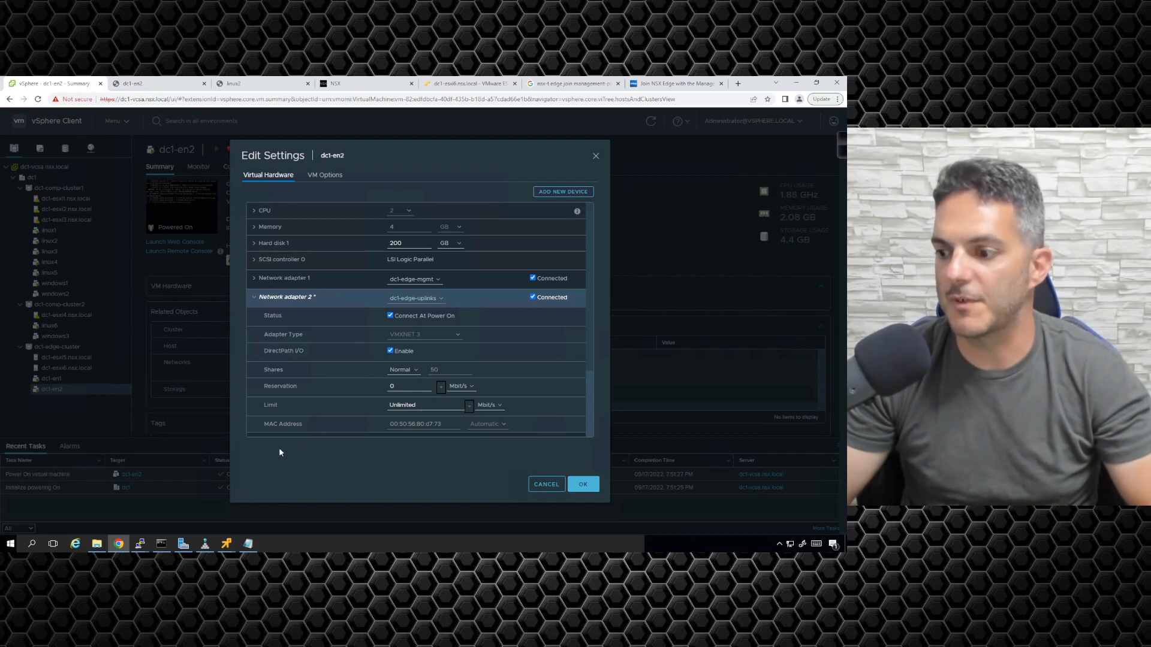
click(355, 87)
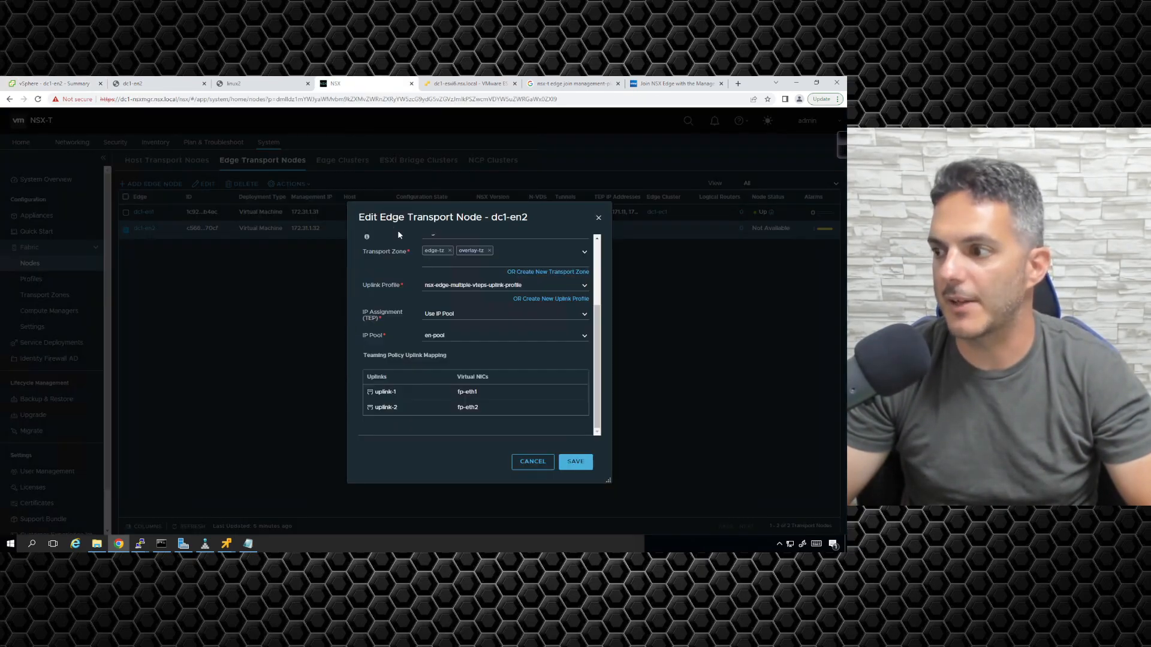
click(585, 394)
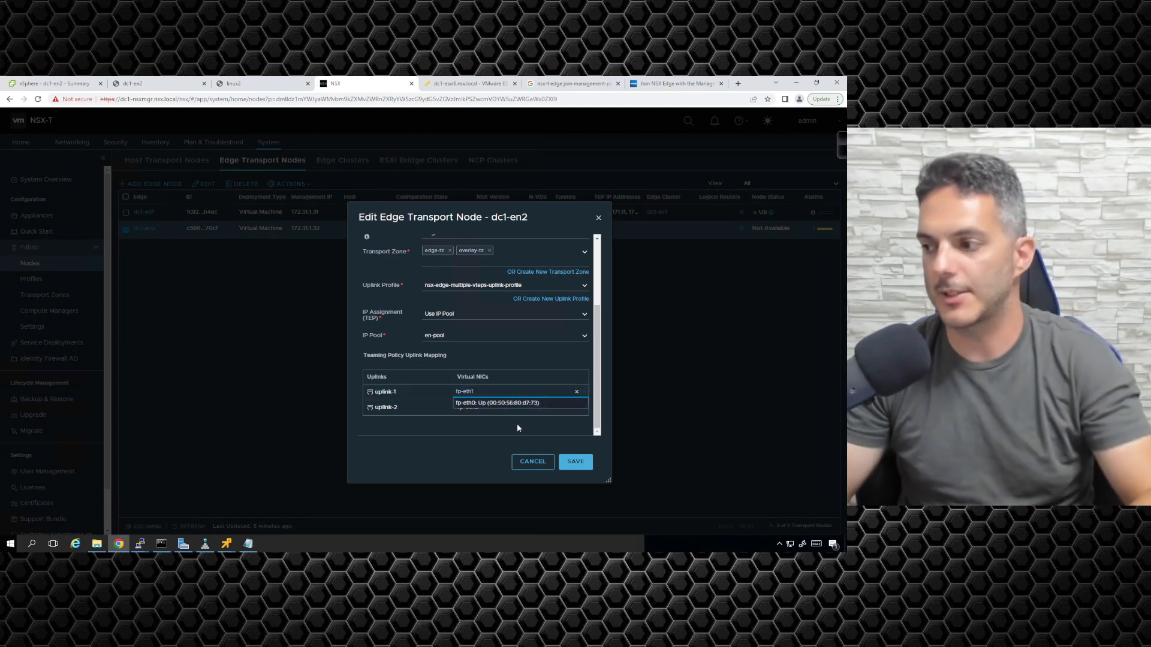
click(480, 437)
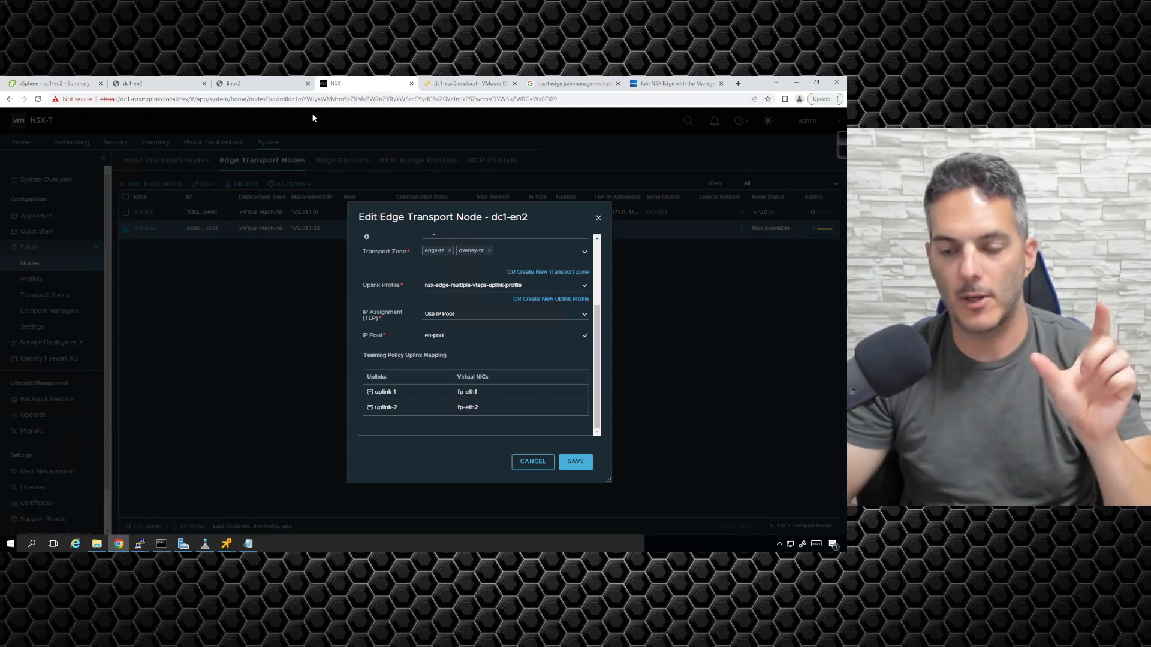
- Review dc1-en2's network adapters in vSphere, disconnect Network adapter 4, and apply the change
click(54, 84)
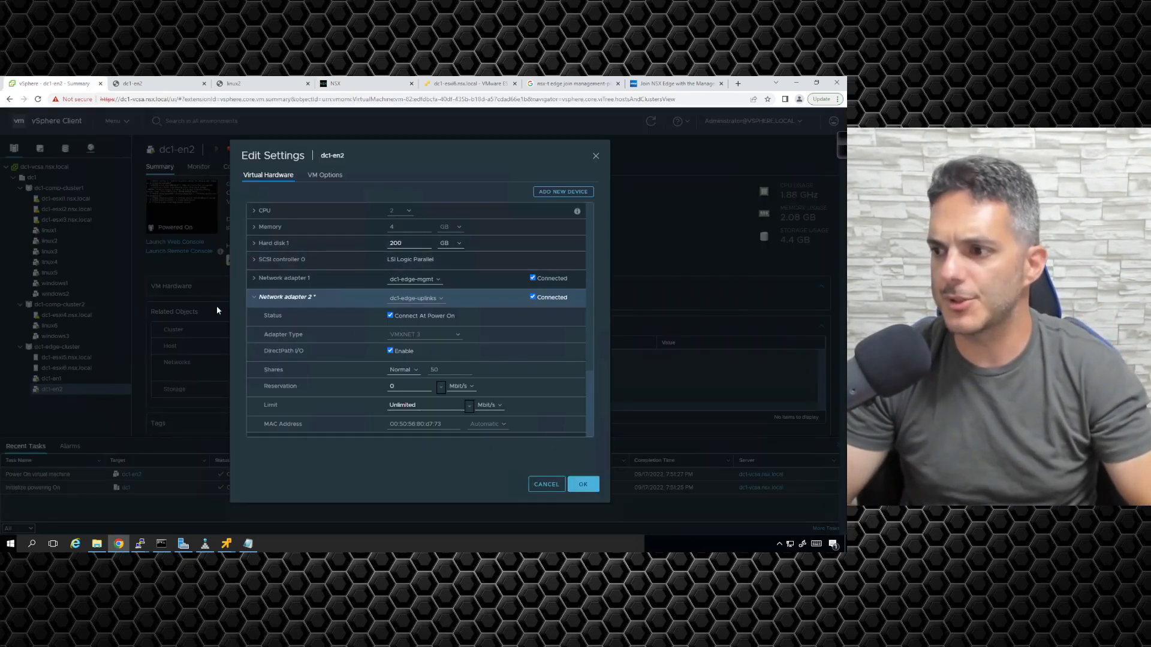
click(253, 297)
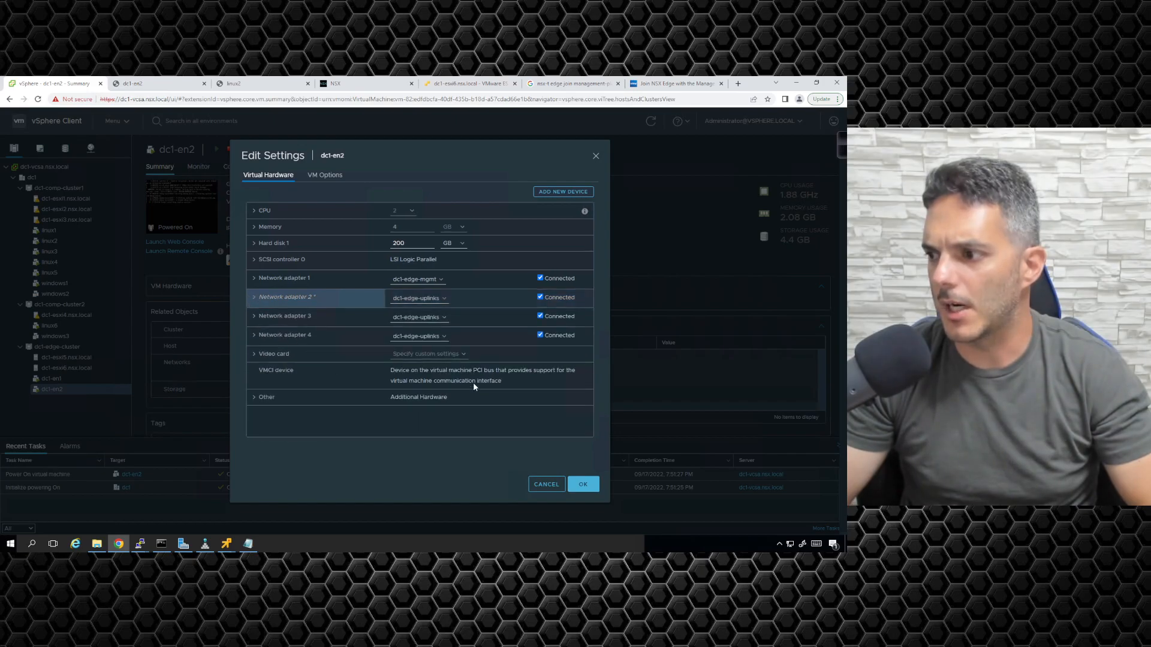
click(429, 337)
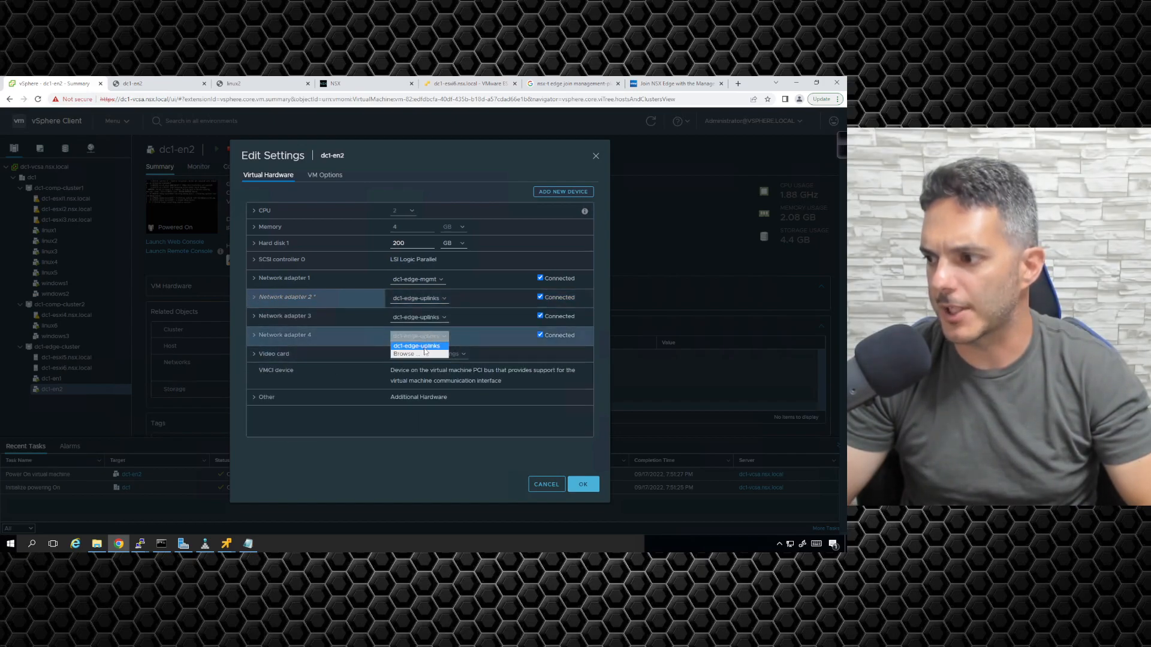
click(419, 352)
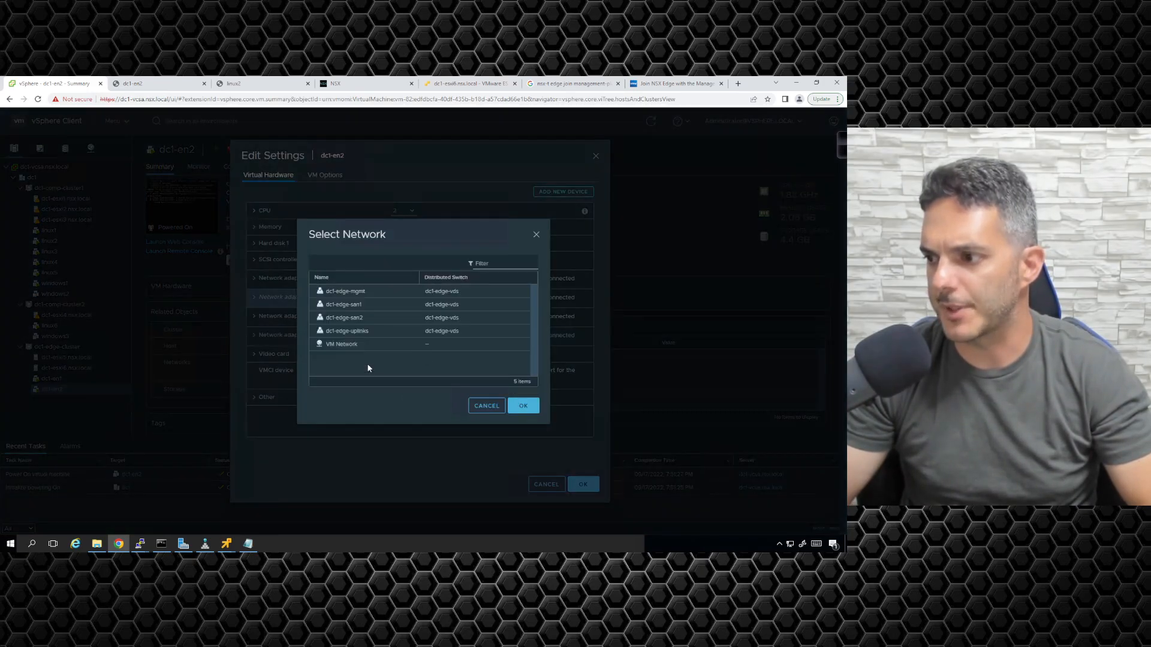
click(484, 410)
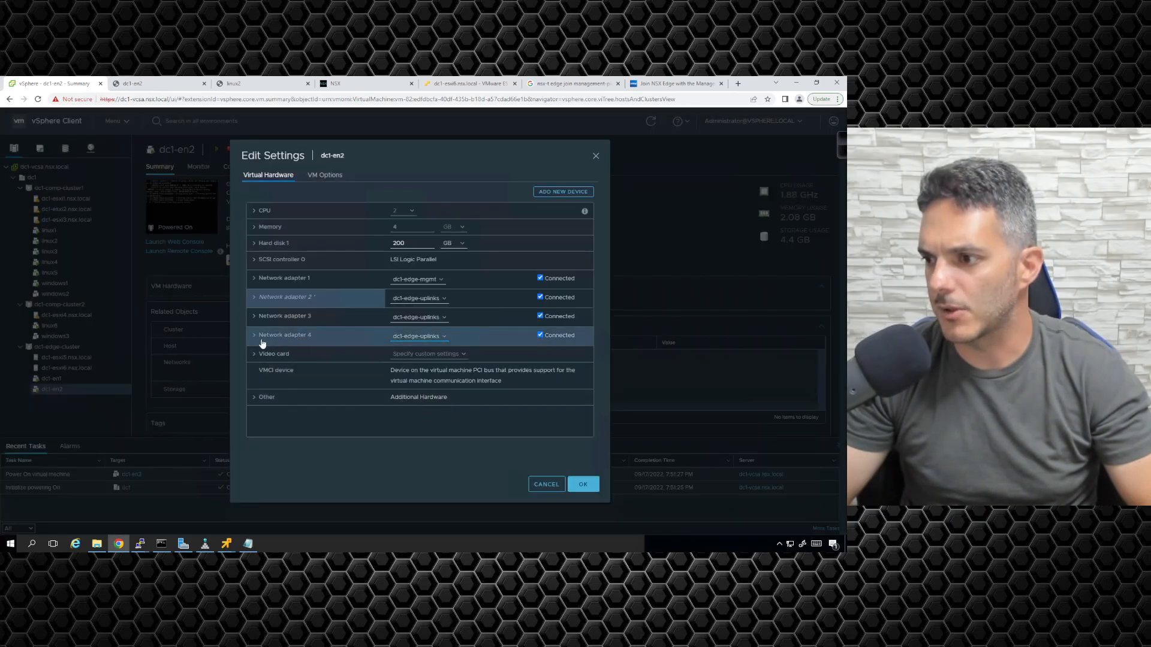
click(541, 337)
click(581, 485)
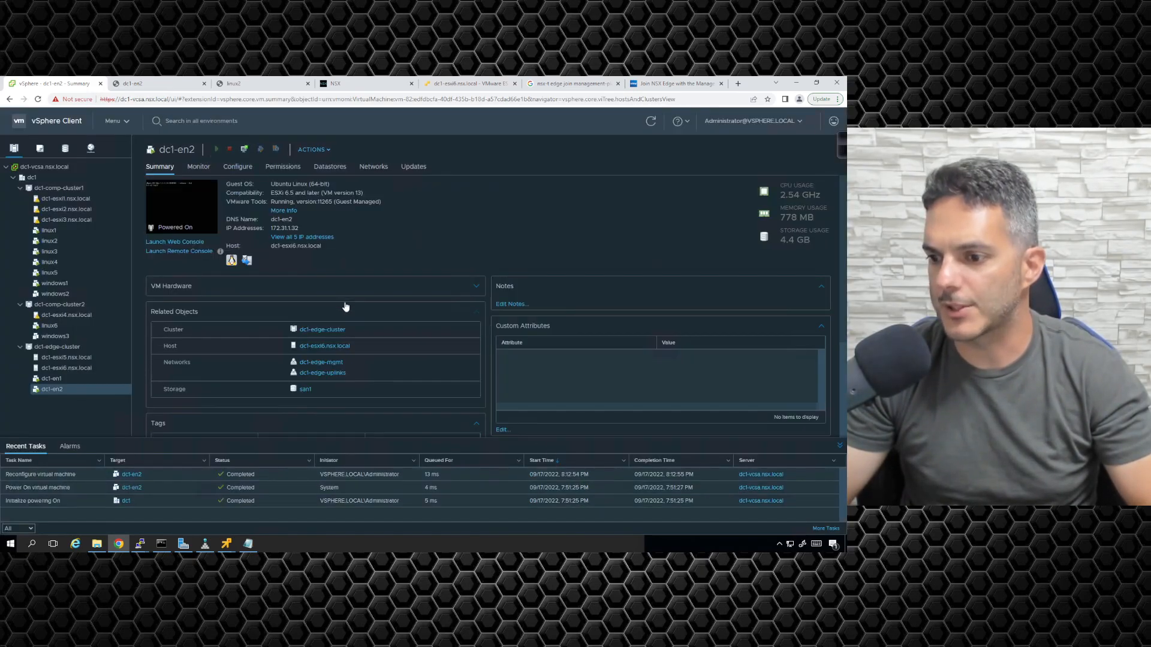
- Recheck dc1-en2's virtual hardware settings, then return to the NSX Edit Edge Transport Node dialog
click(331, 83)
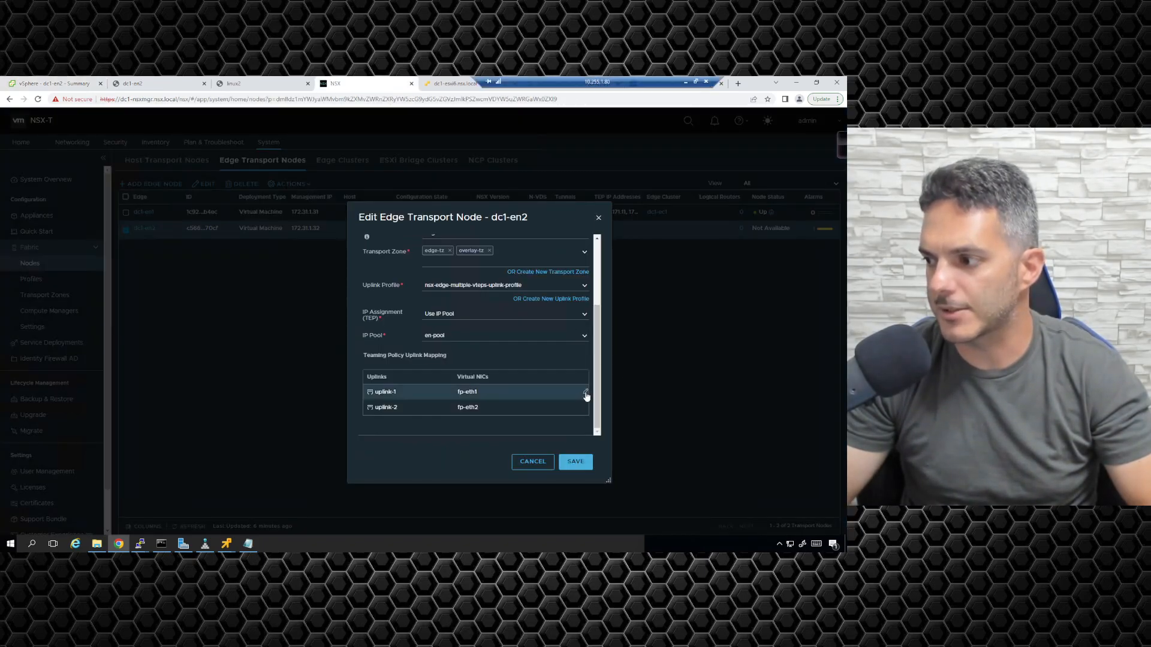
click(54, 83)
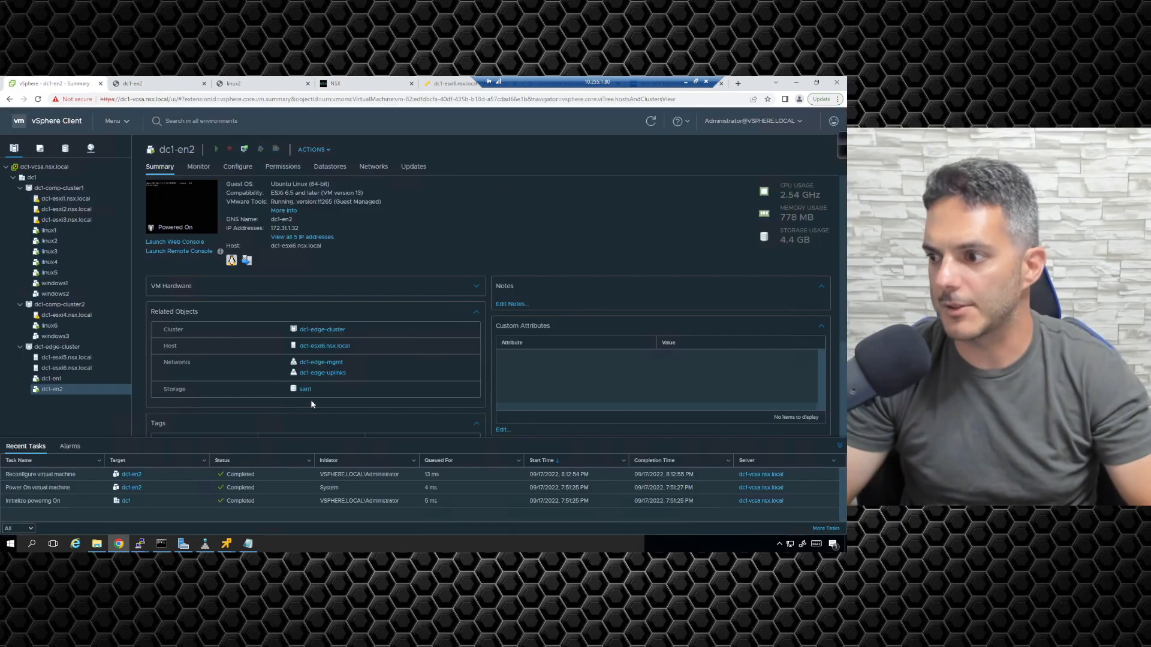
click(314, 150)
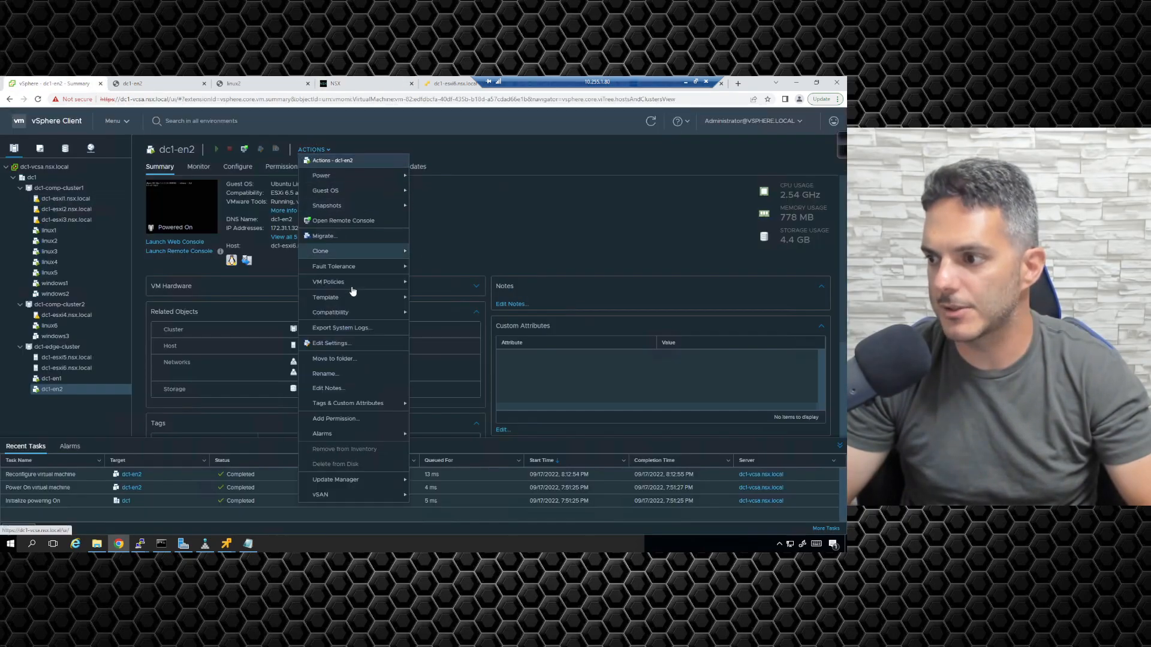
click(339, 346)
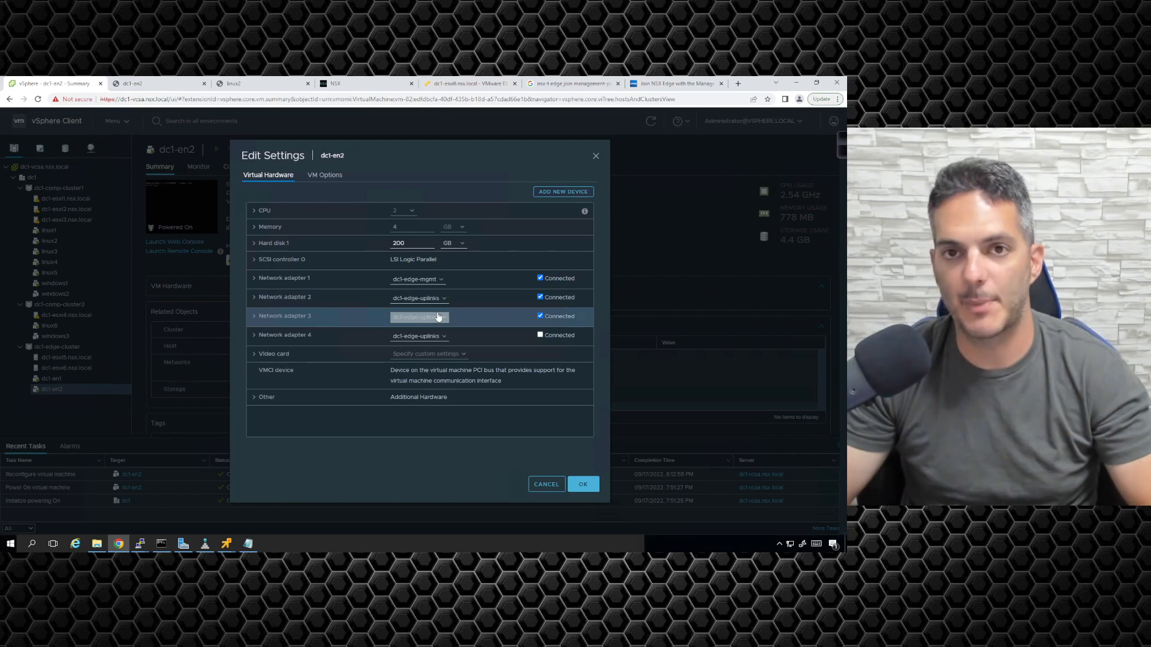
click(348, 83)
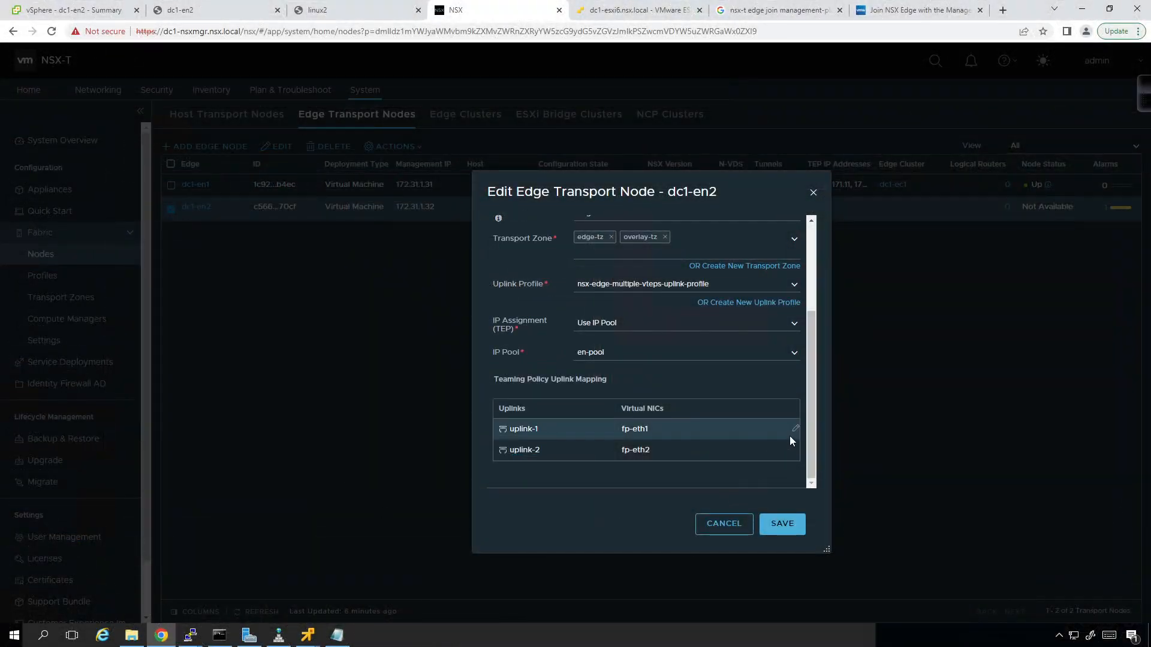
- Map uplink-1 to fp-eth0 and uplink-2 to fp-eth1, then save dc1-en2's configuration
click(794, 431)
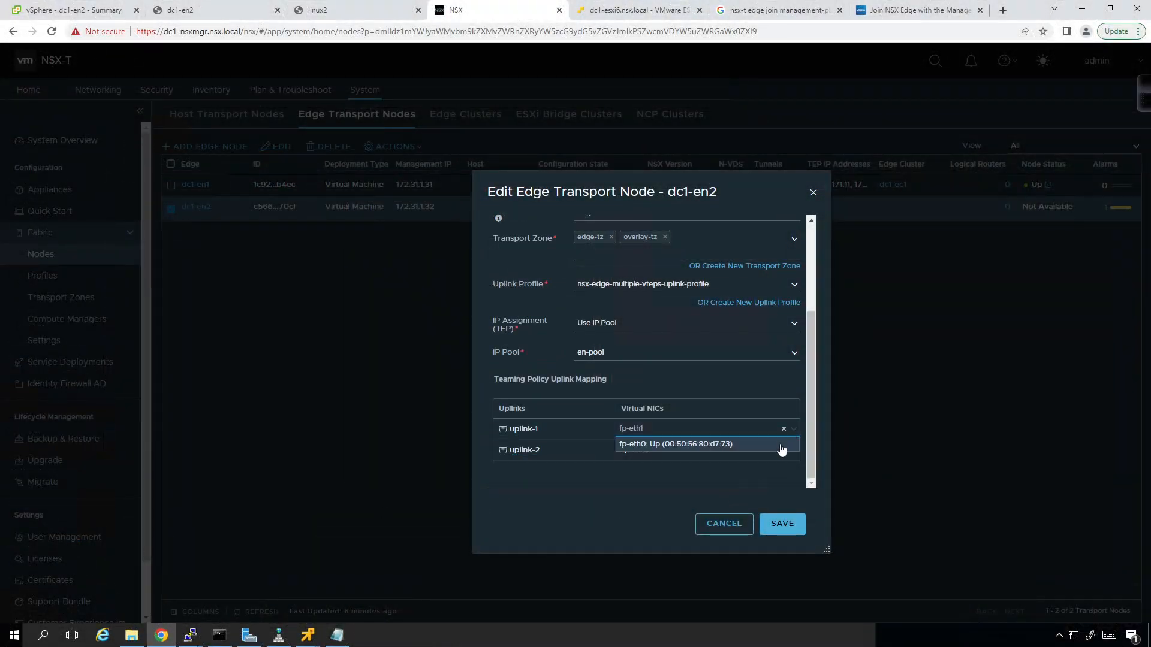
click(779, 447)
click(795, 451)
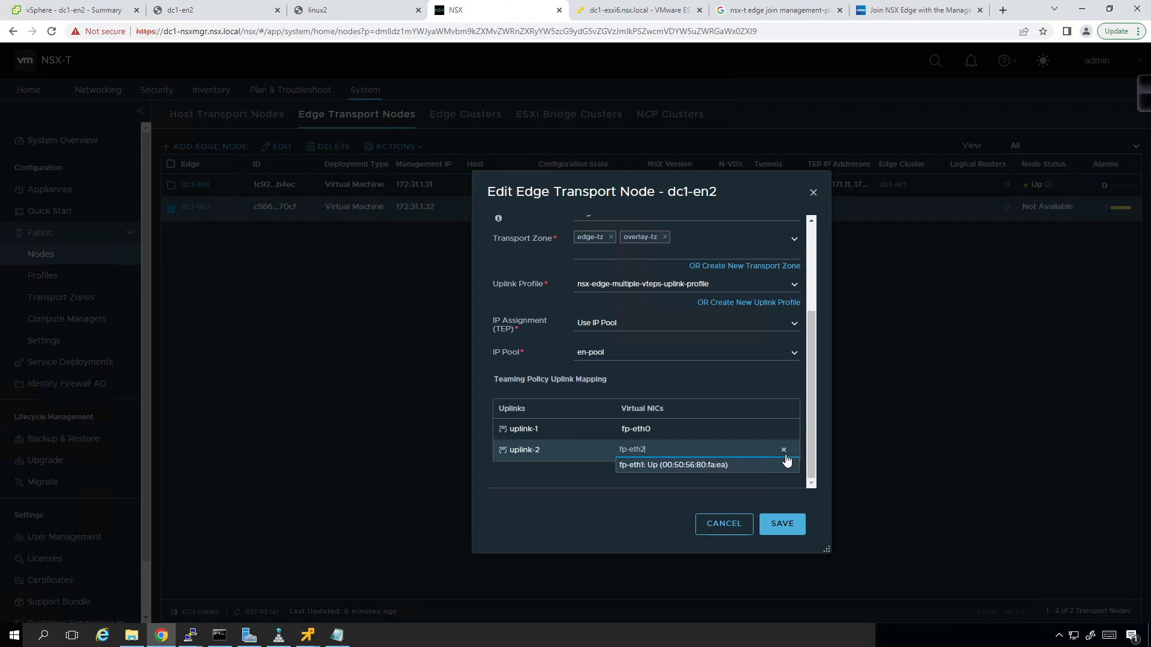
click(777, 466)
click(739, 484)
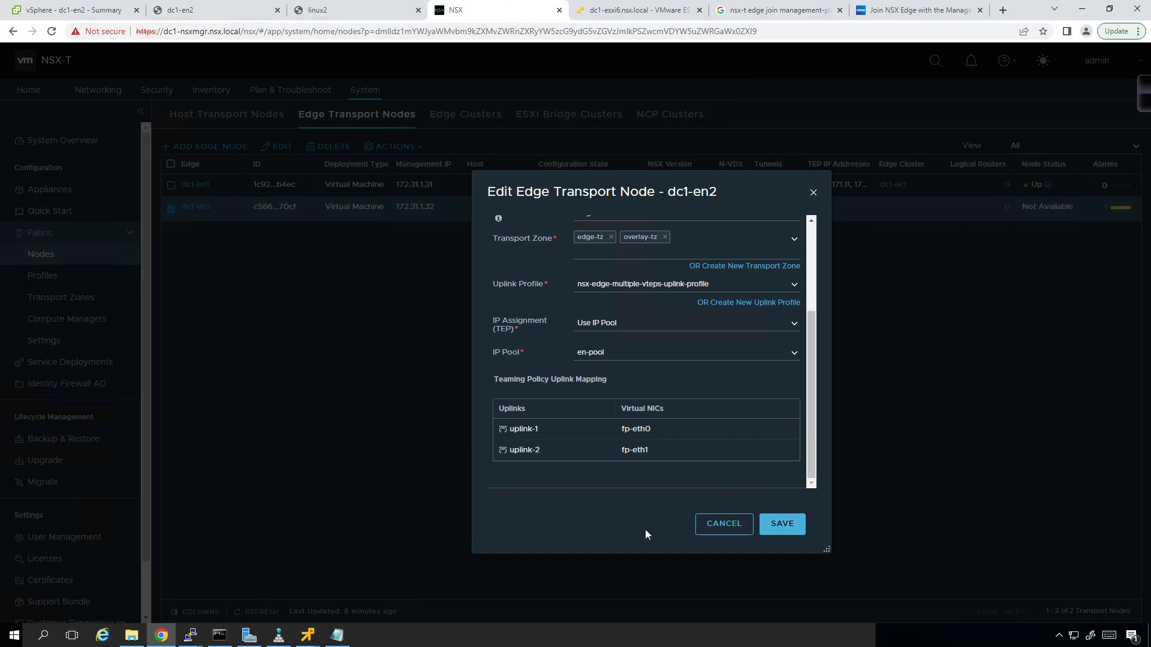
click(783, 524)
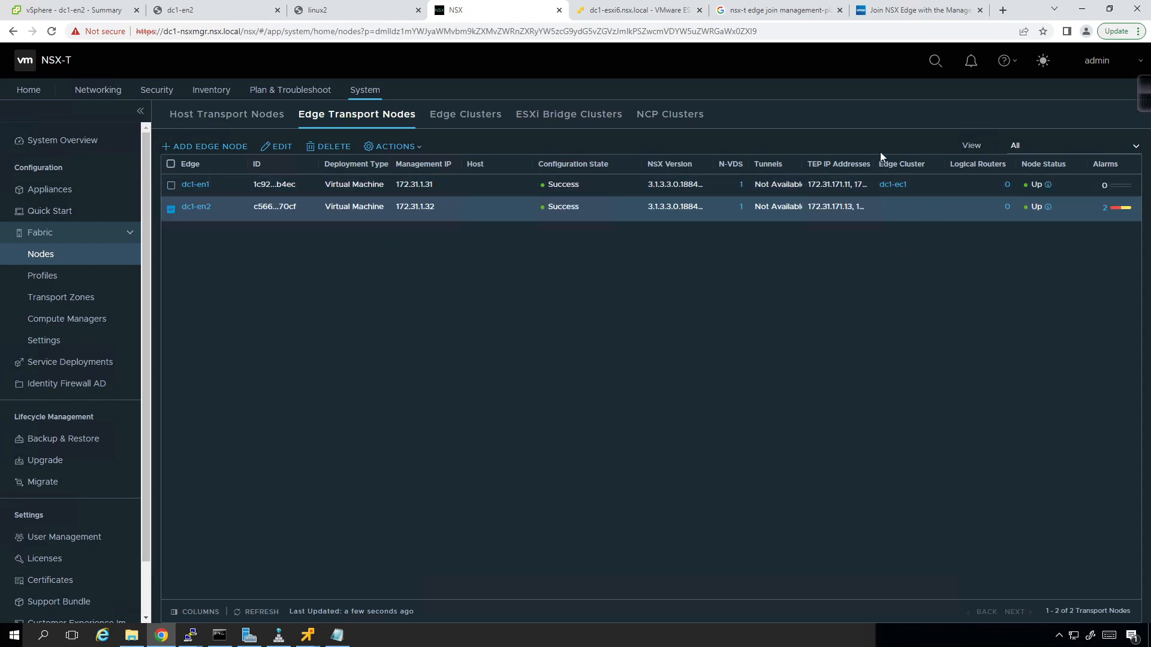
- Widen the TEP IP Addresses column and glance at dc1-en2's edit form without changes
drag(876, 163, 920, 170)
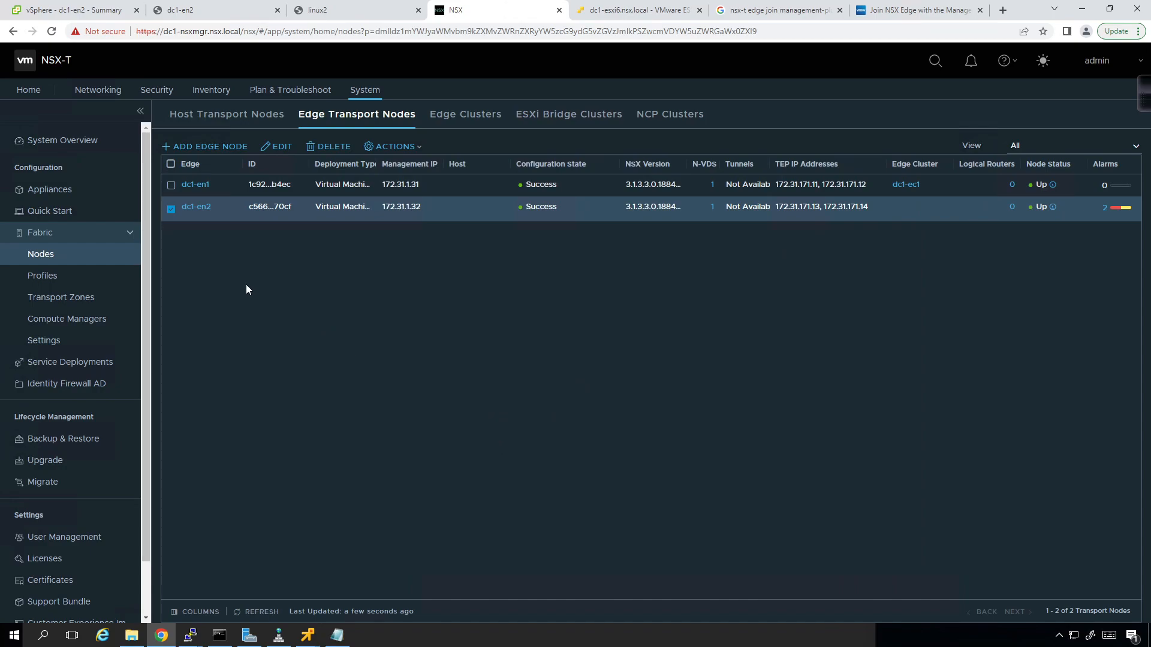
click(280, 149)
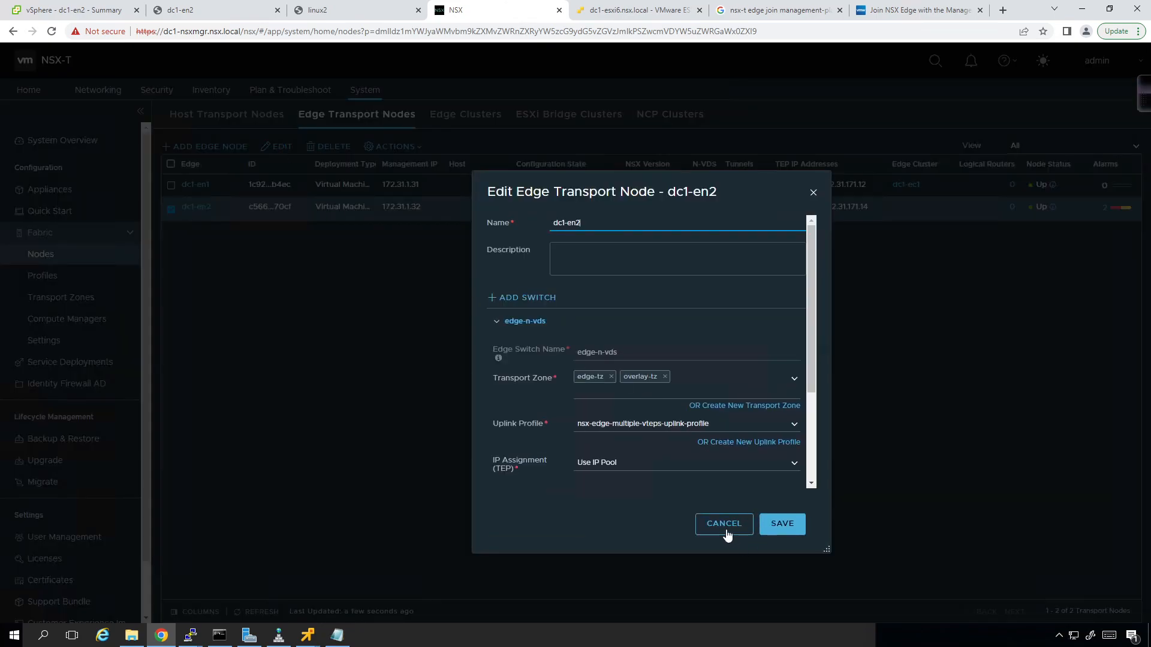
click(727, 536)
- Add edge node dc1-en2 to edge cluster dc1-ec1
click(380, 148)
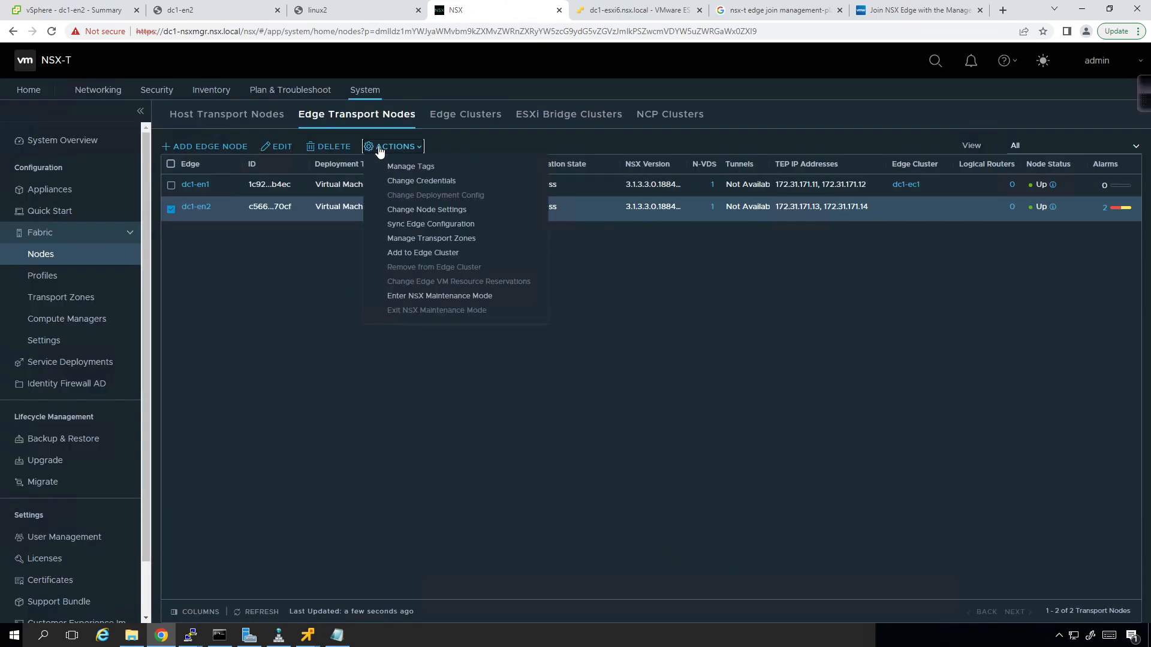
click(420, 254)
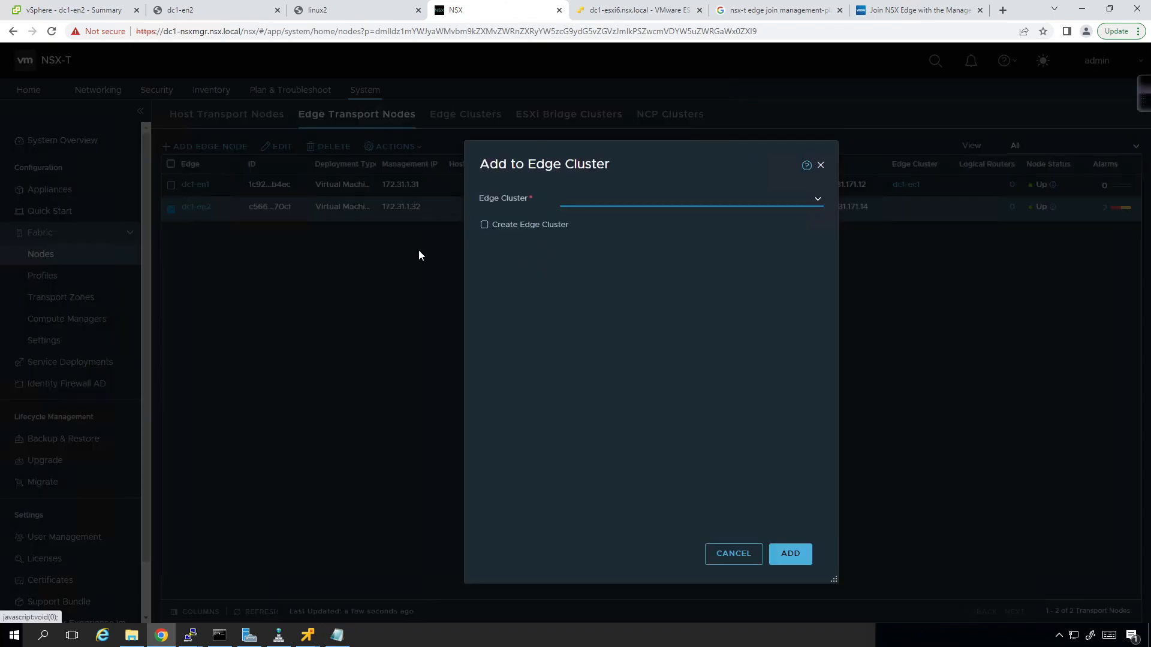
click(818, 207)
click(811, 217)
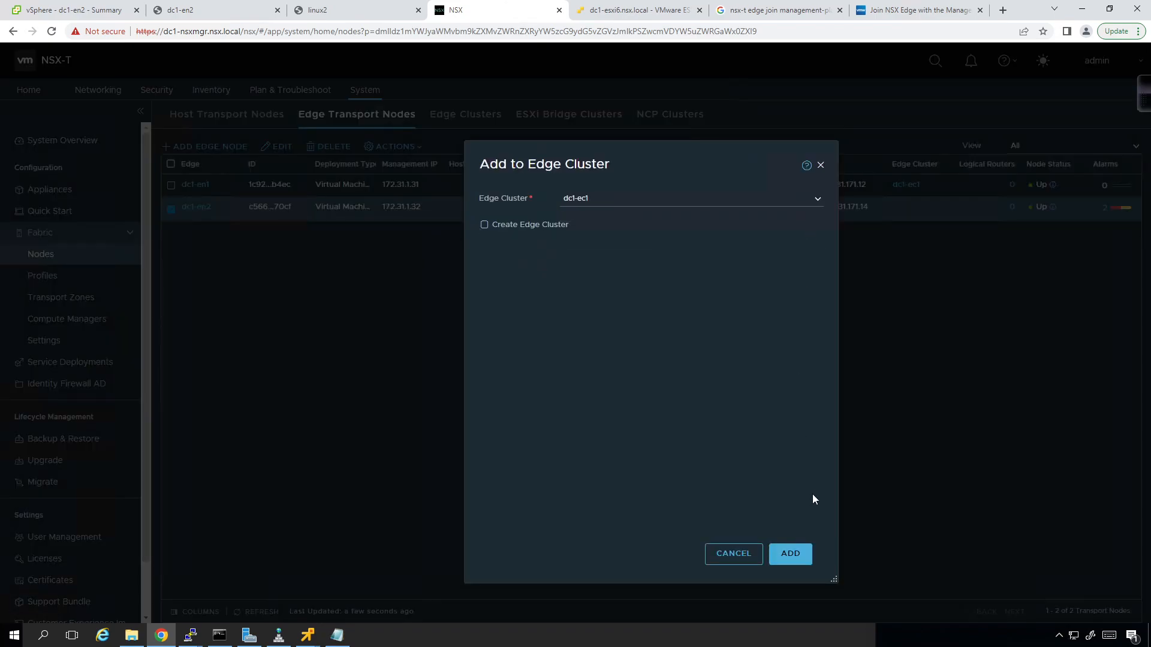
click(799, 558)
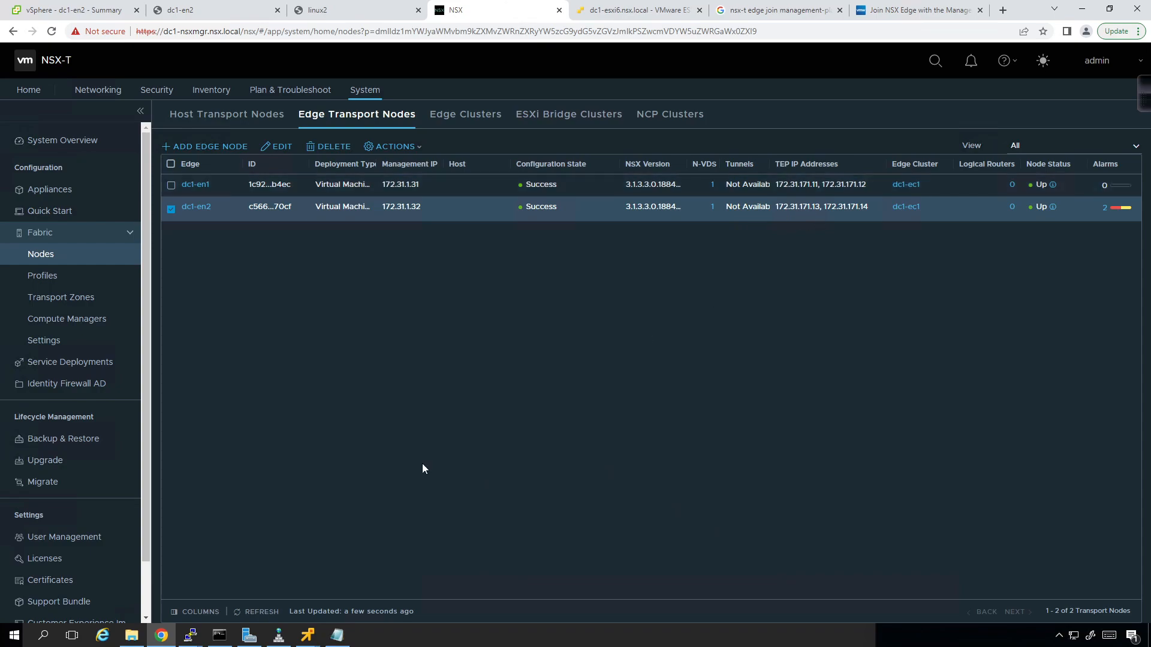
- Refresh the edge node table until dc1-en2 shows both TEPs, then dismiss the alarm popups
click(262, 613)
click(262, 612)
mouse_move(1118, 211)
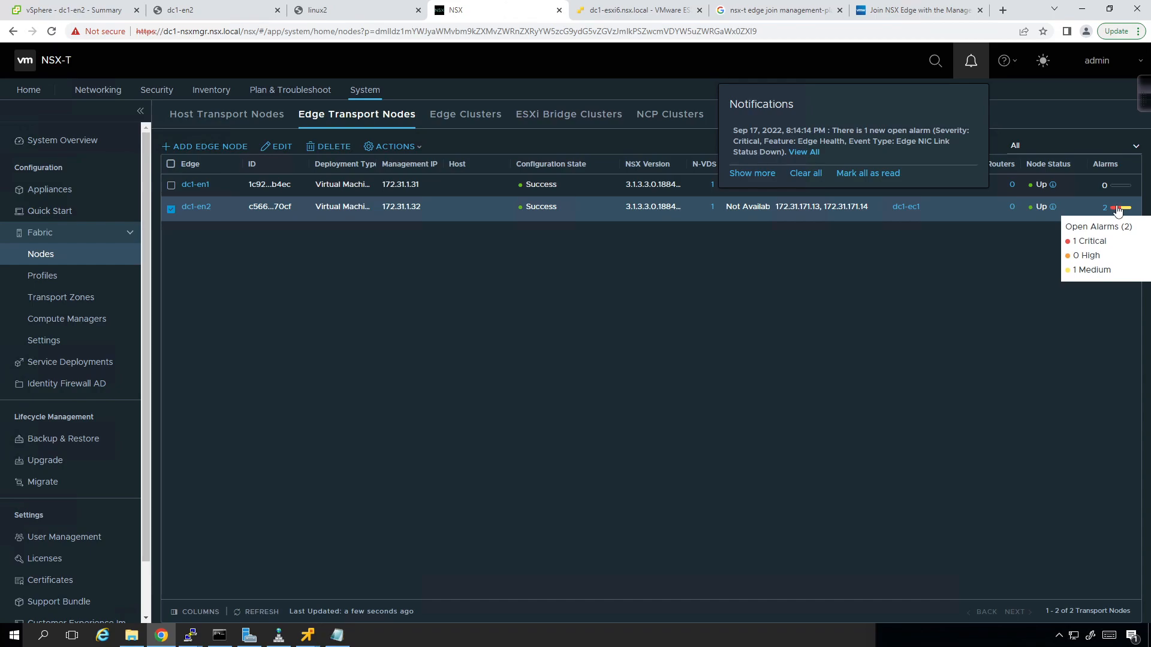
click(704, 381)
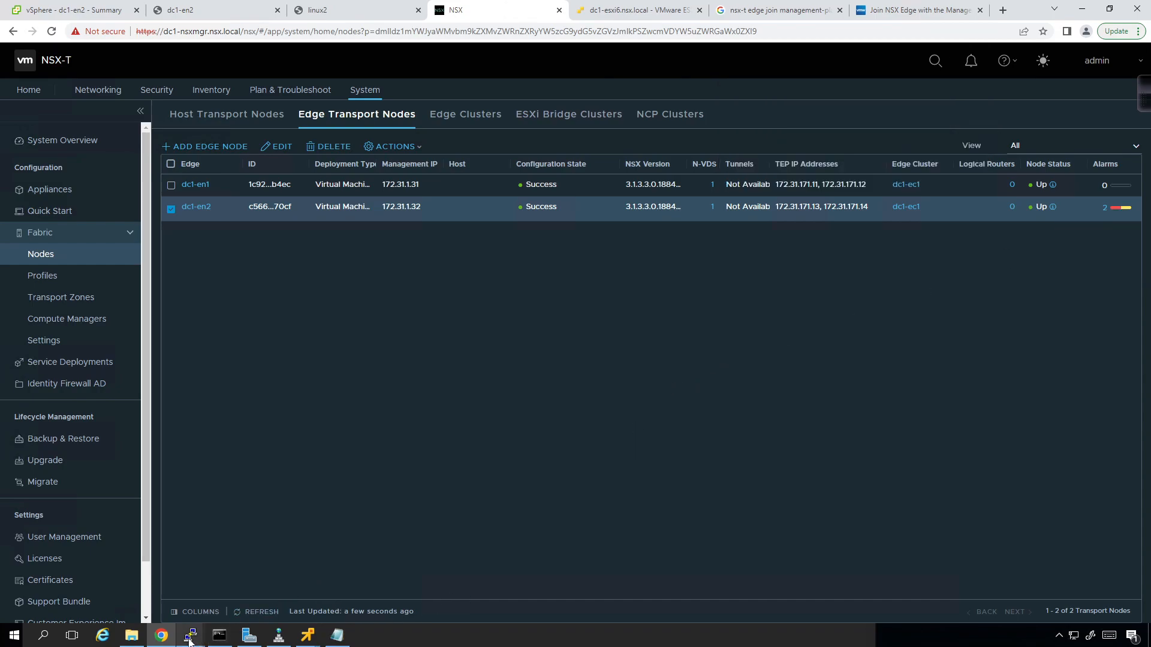
- Run 'get interfaces' in the enlarged dc1-en2 PuTTY session and scroll up to check fp-eth0 and fp-eth1
mouse_move(190, 635)
click(240, 592)
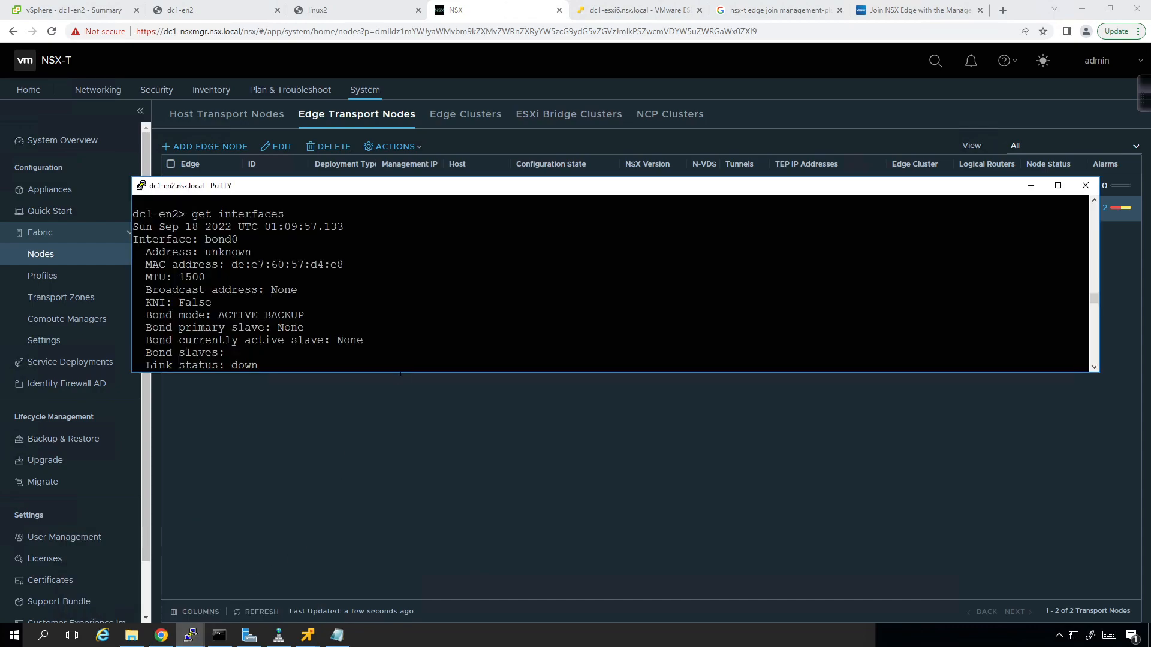
drag(382, 375, 381, 561)
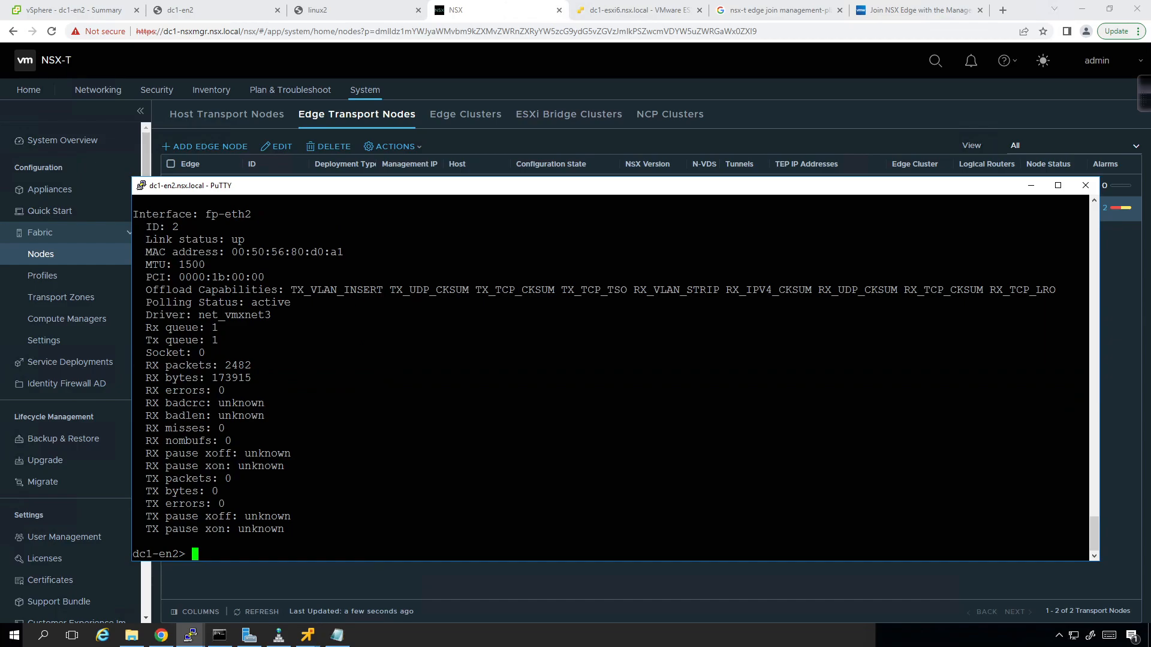
text(get interfaces)
key(Return)
scroll(612, 378, up, 5)
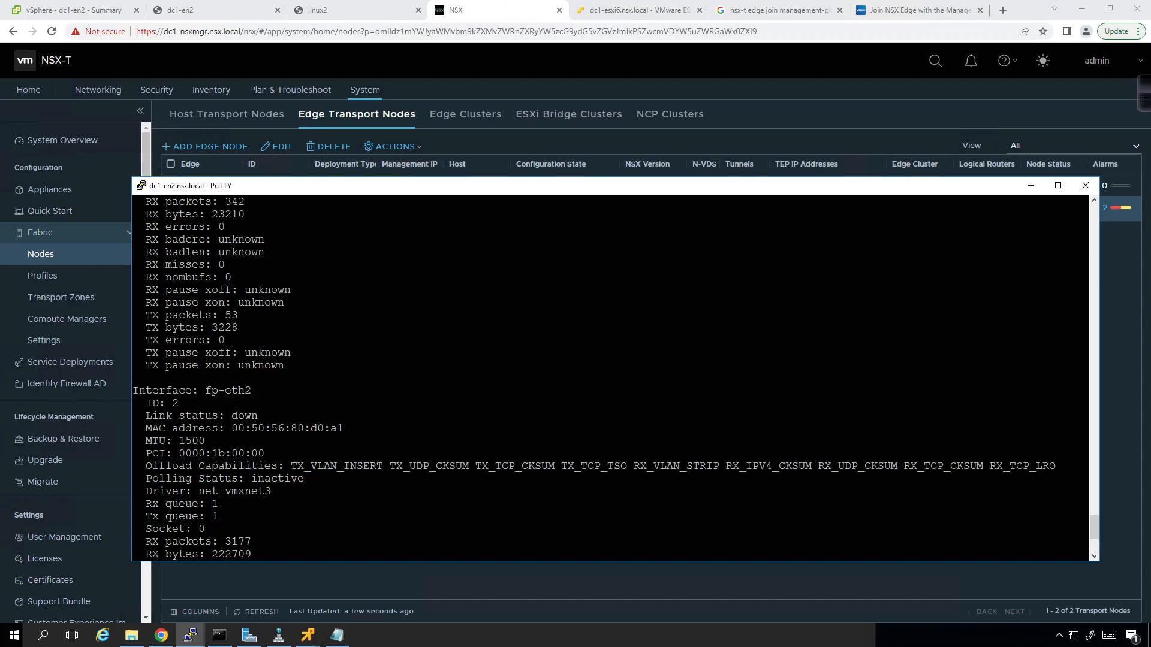
scroll(611, 378, up, 5)
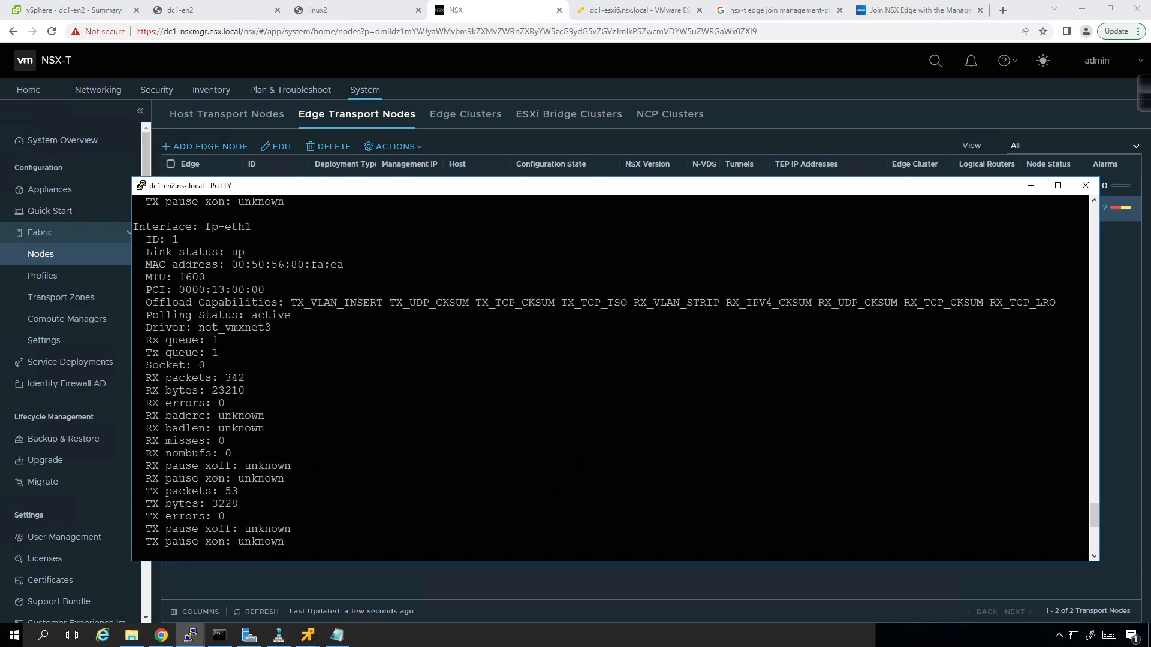
scroll(612, 378, up, 10)
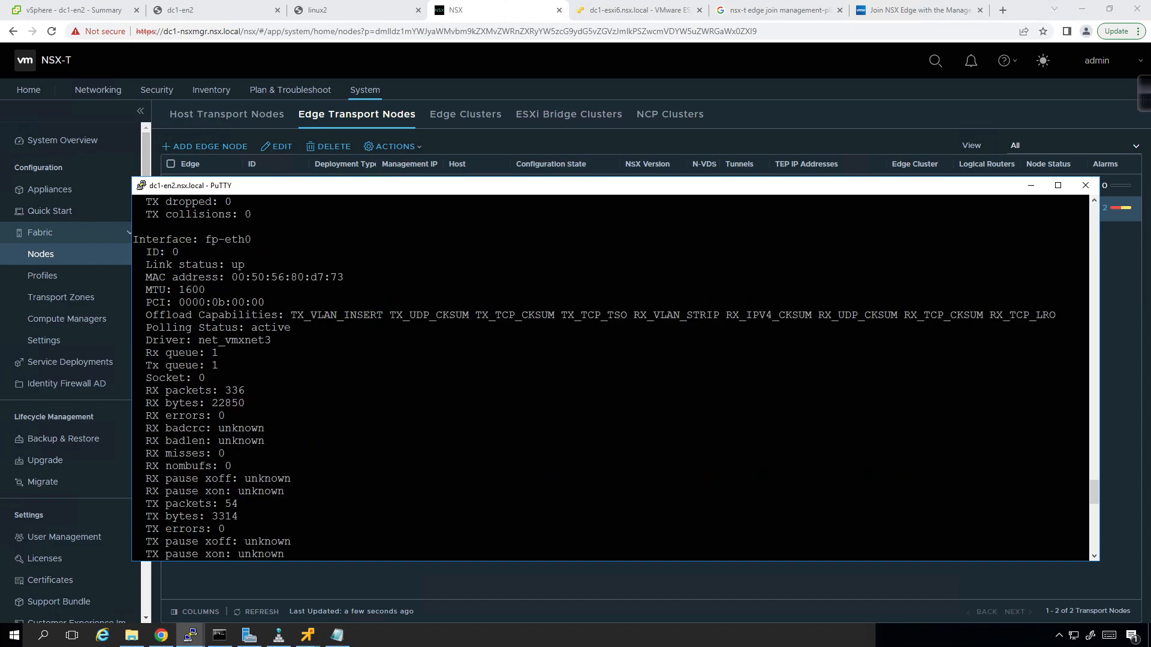
scroll(612, 377, up, 13)
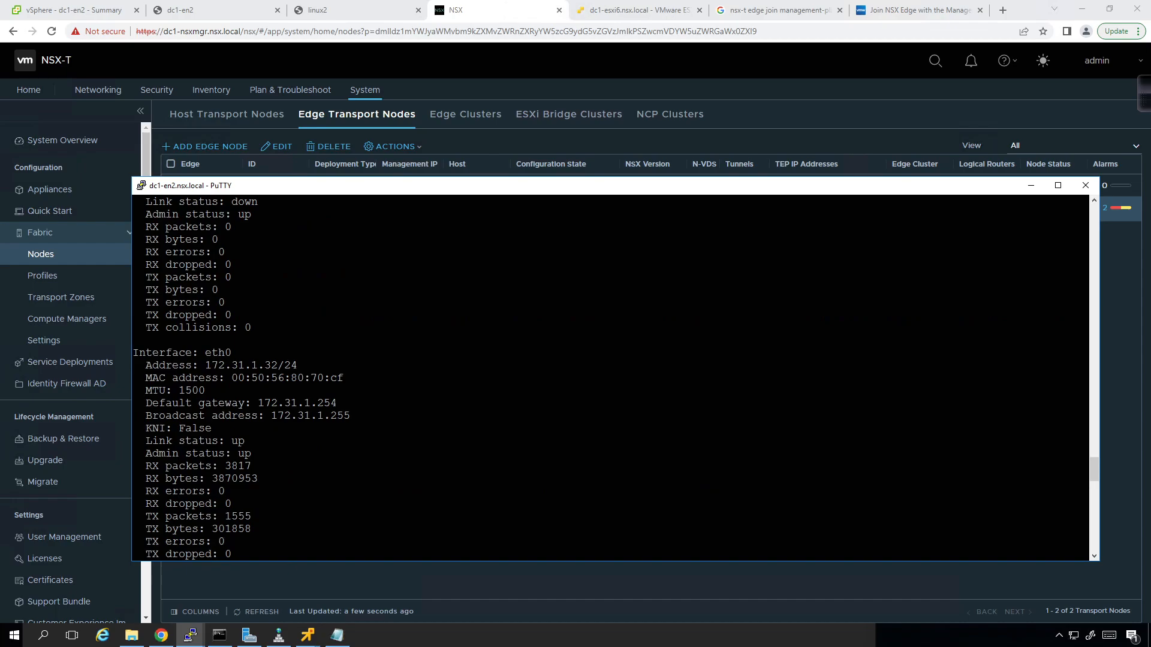
- Refresh the edge node list, inspect dc1-en1's tunnel endpoints, then close the panel and refresh again
click(794, 105)
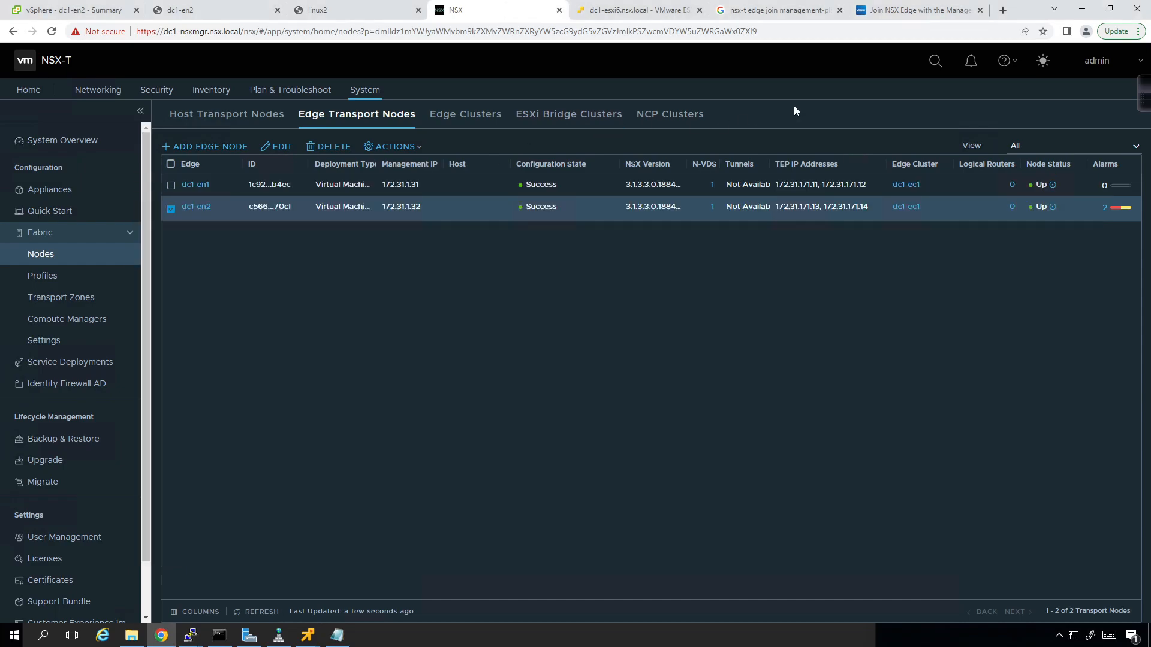
click(258, 611)
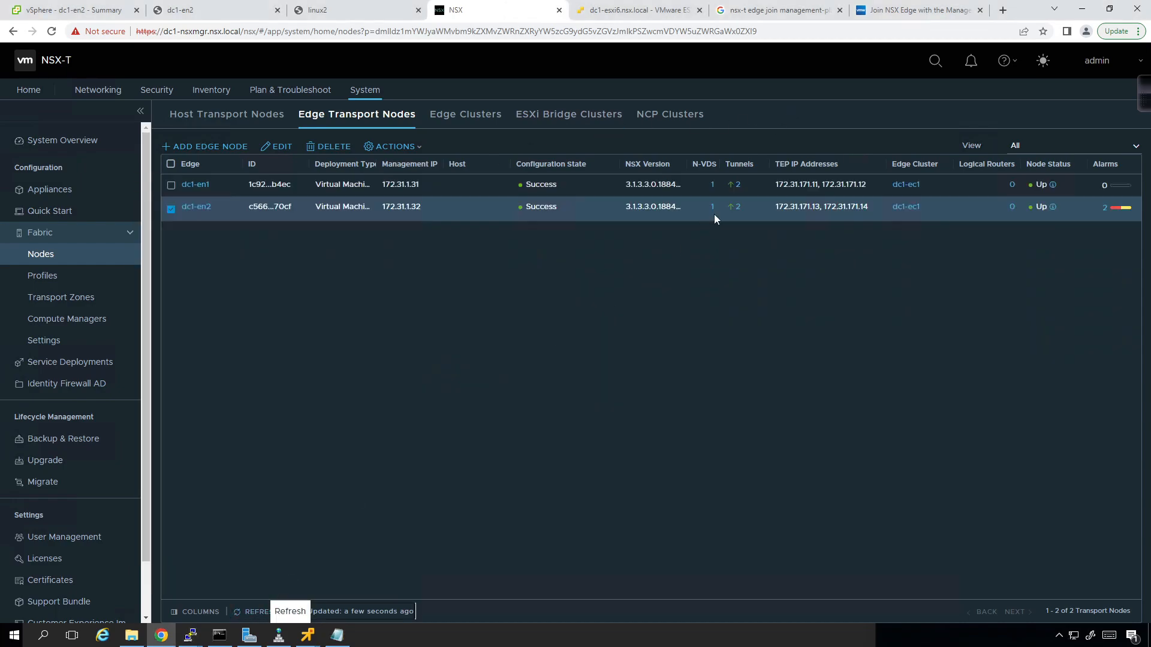
click(738, 187)
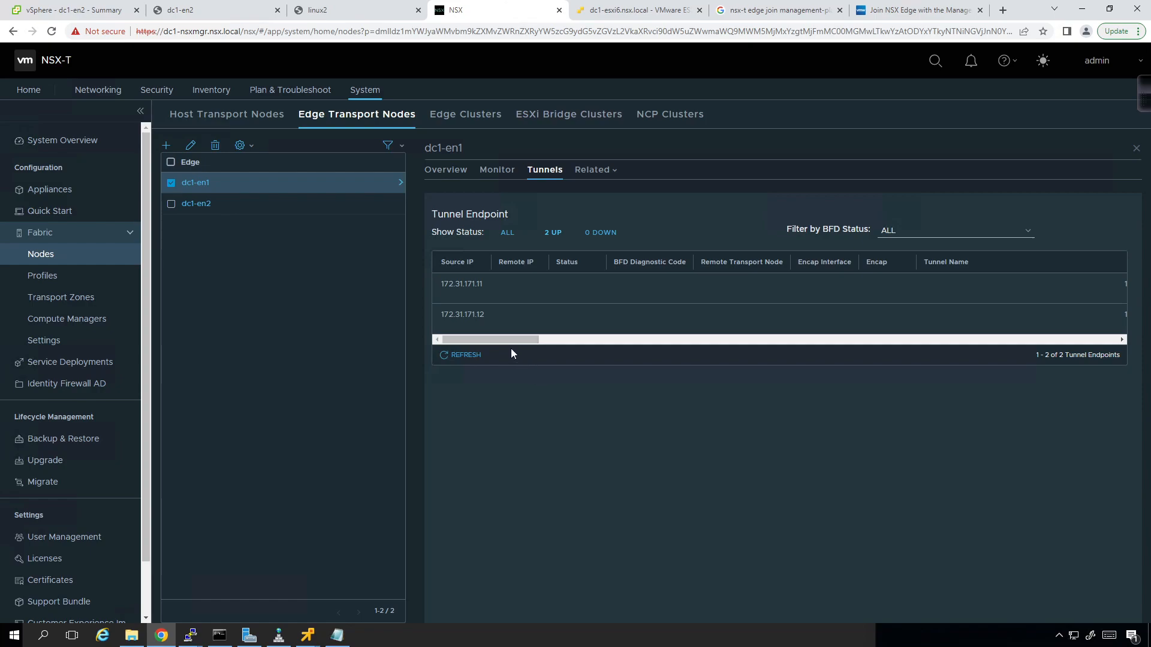
drag(507, 340, 561, 344)
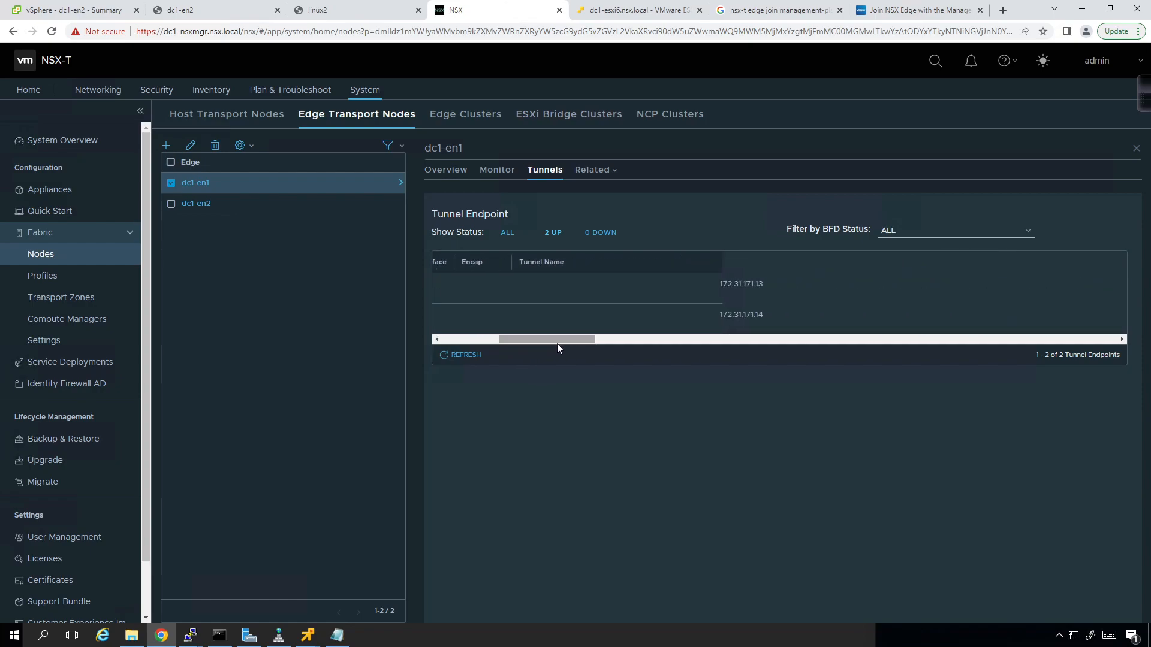
click(470, 355)
drag(502, 343, 419, 349)
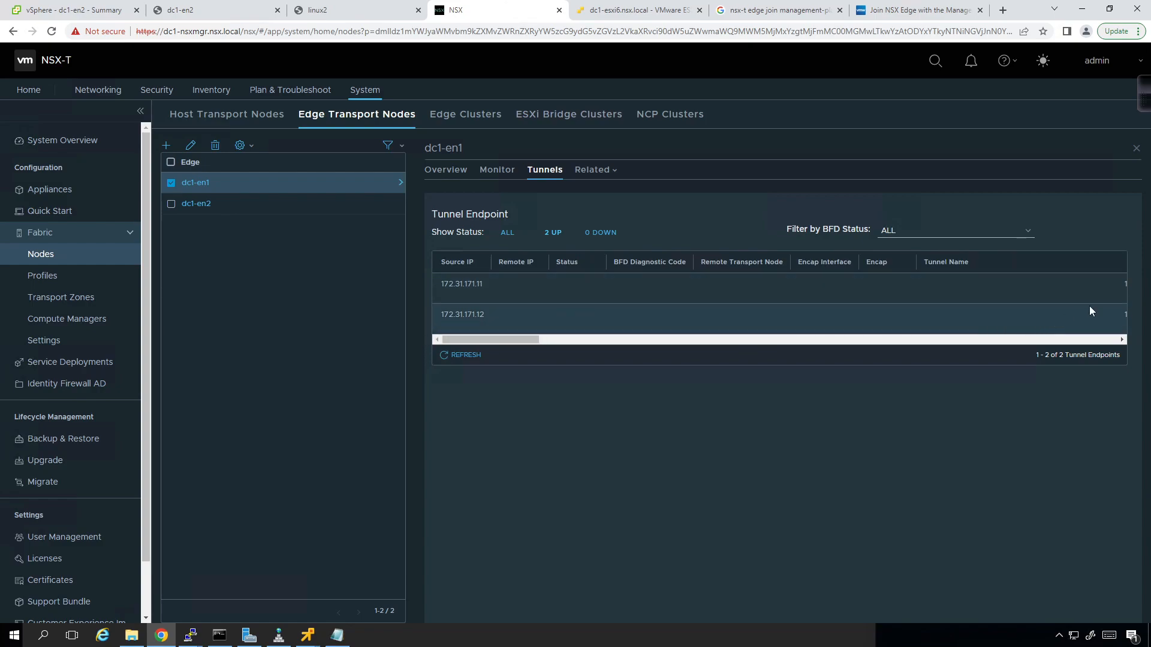
drag(478, 339, 536, 339)
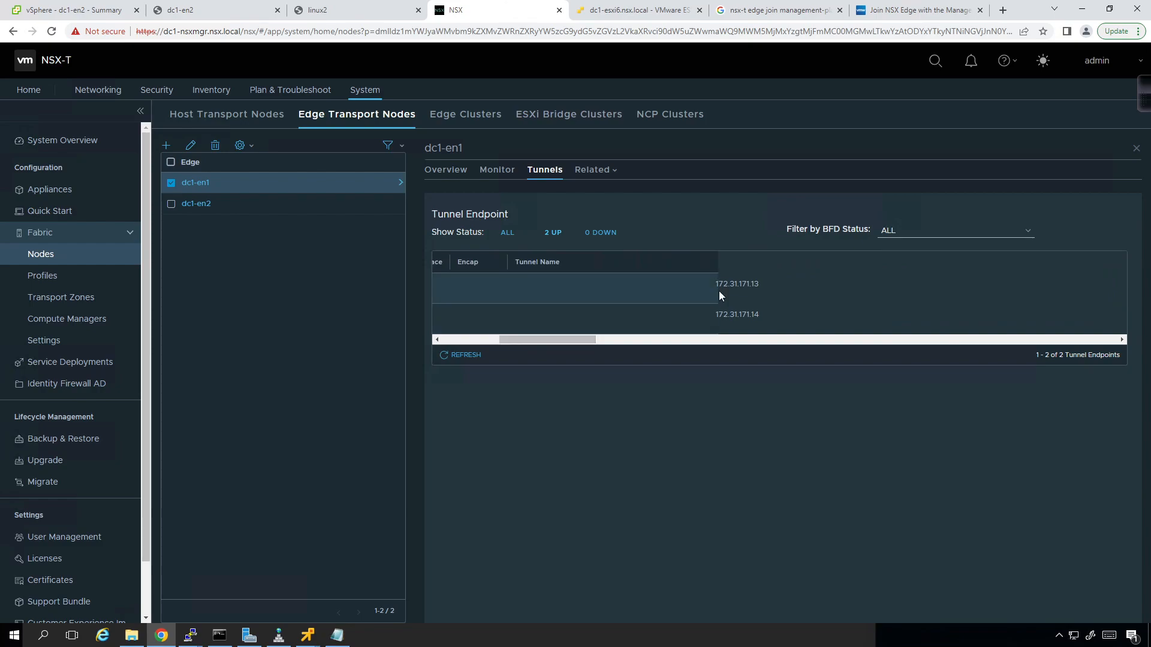
click(1136, 149)
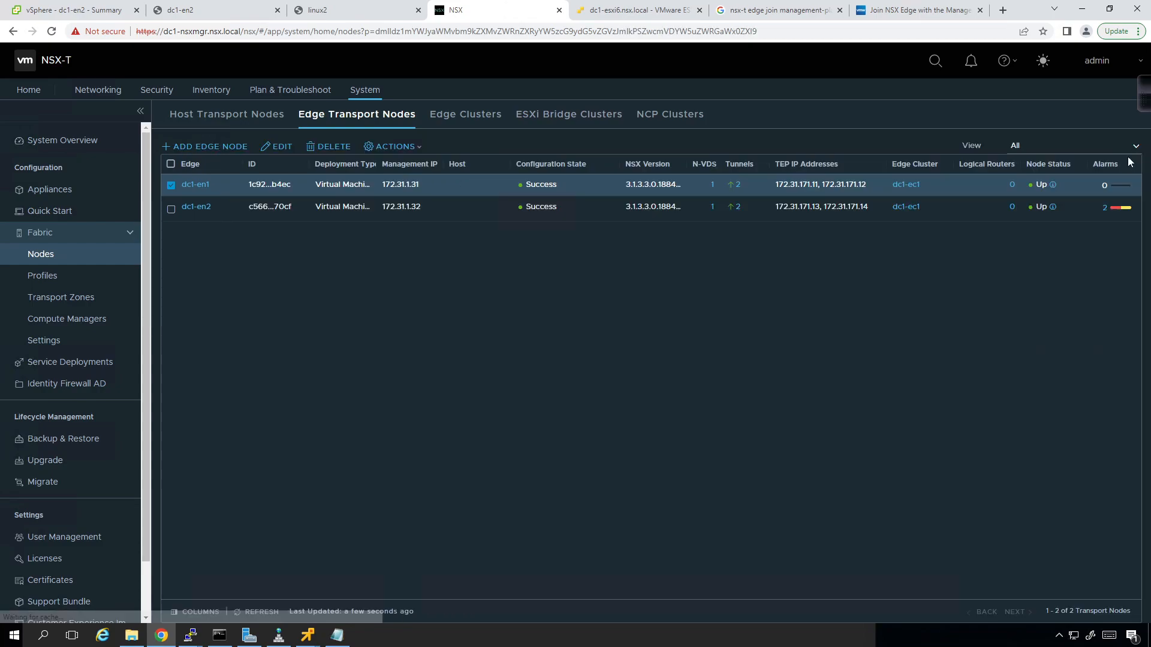
click(277, 613)
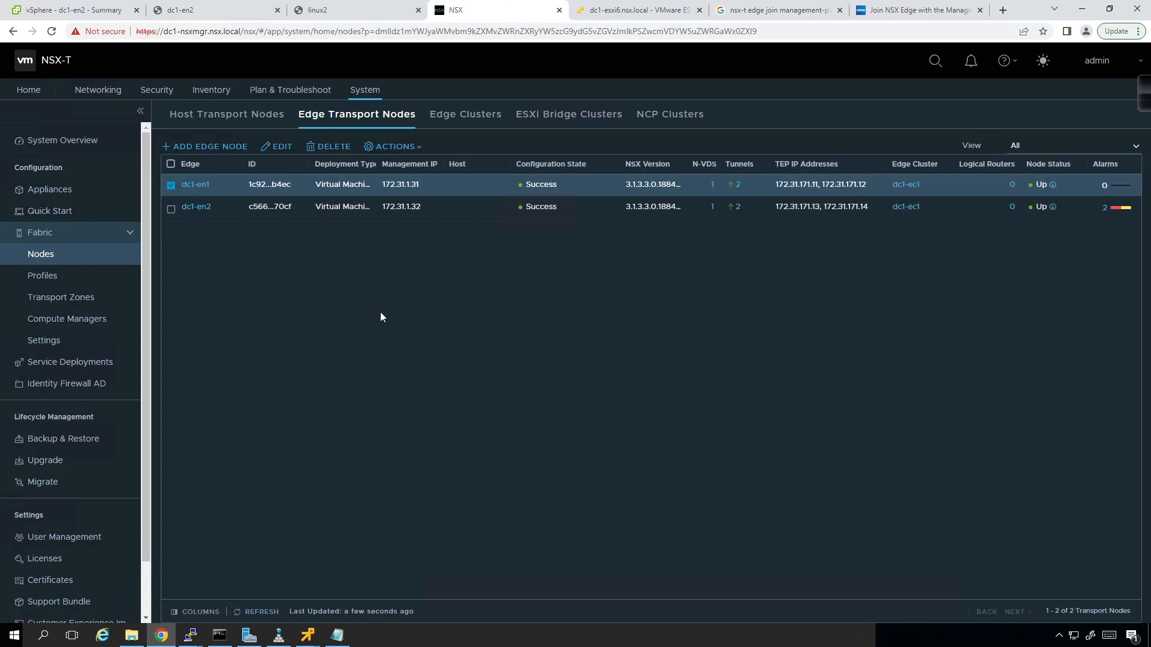